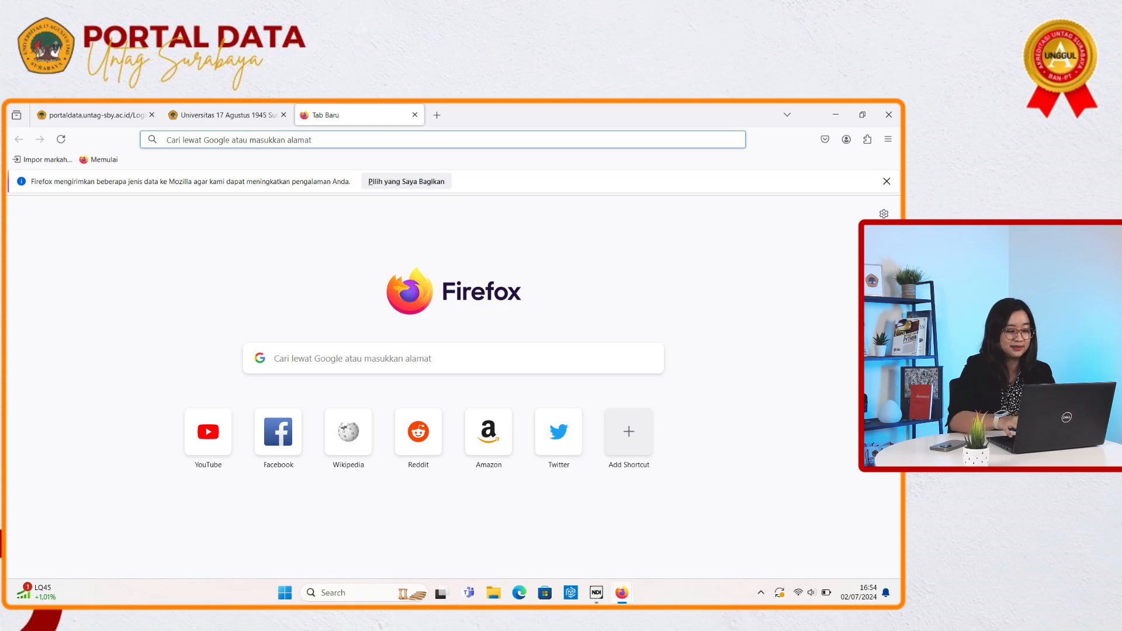
Step: Search Google for "portal data untag" and look for the Portal Data site among the results
{"action": "type", "text": "portal data "}
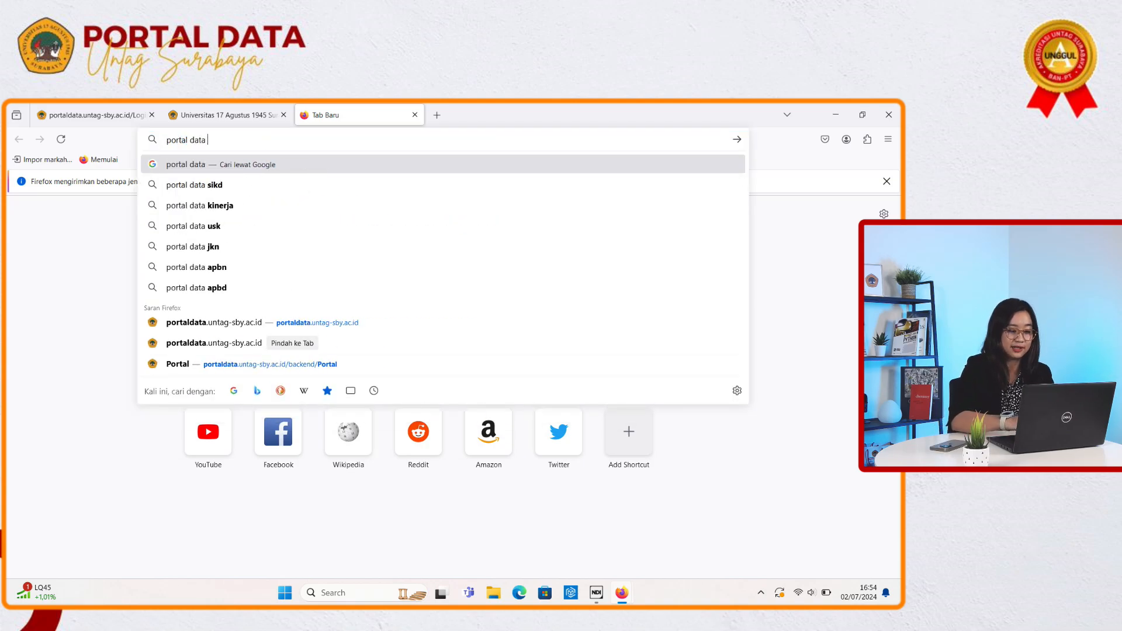
{"action": "type", "text": "unta"}
{"action": "key", "text": "Return"}
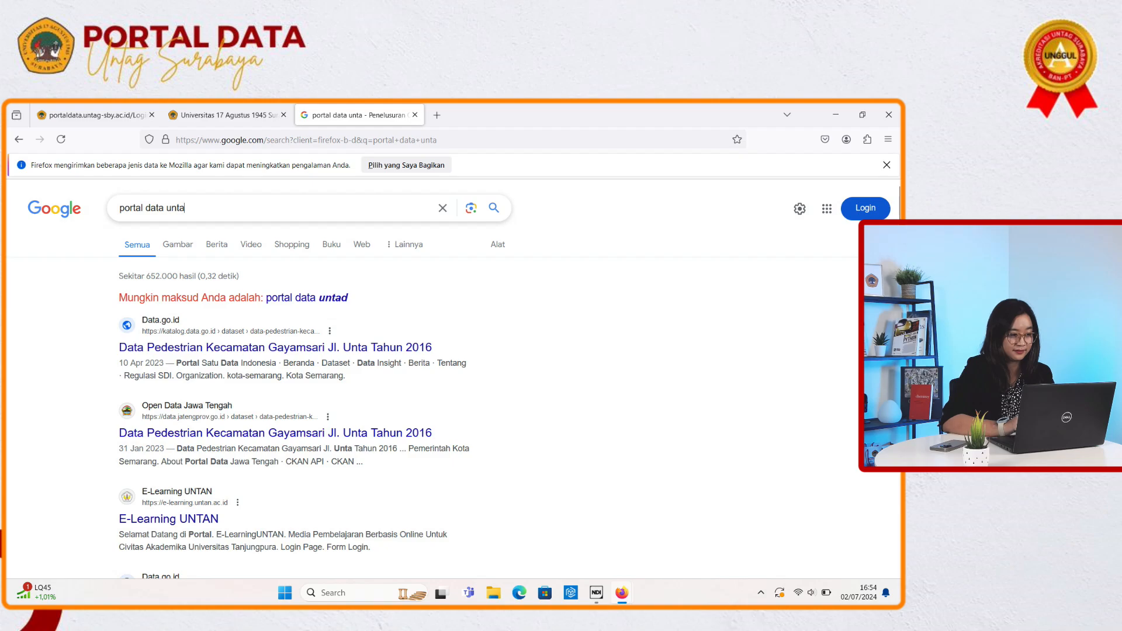
{"action": "type", "text": "g"}
{"action": "key", "text": "Return"}
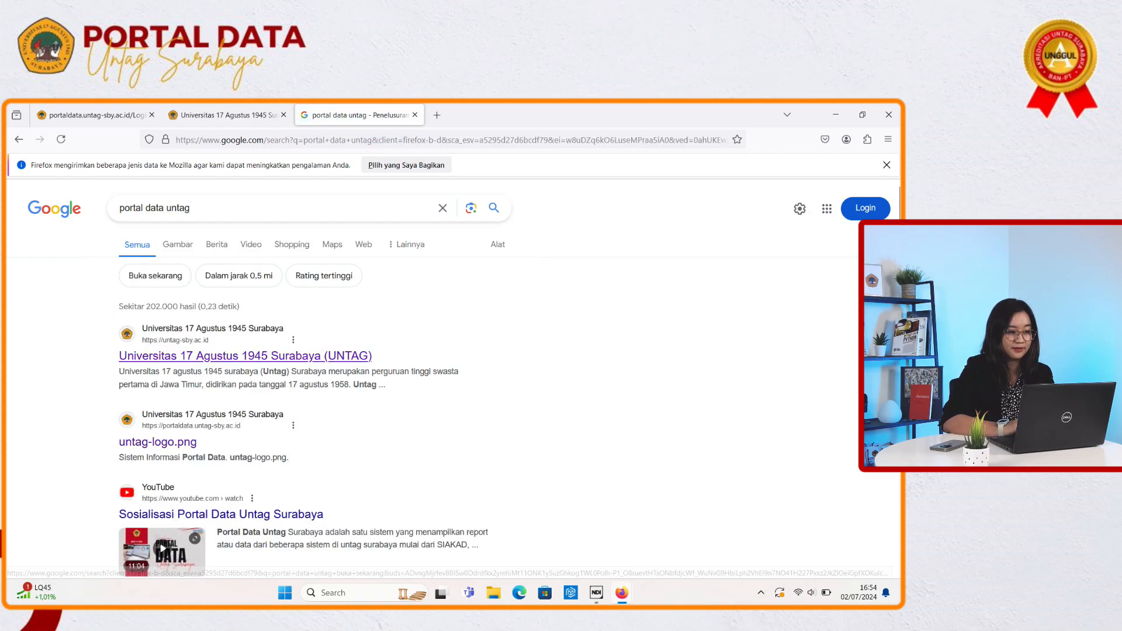
{"action": "scroll", "coordinate": [135, 442], "scroll_direction": "down", "scroll_amount": 1}
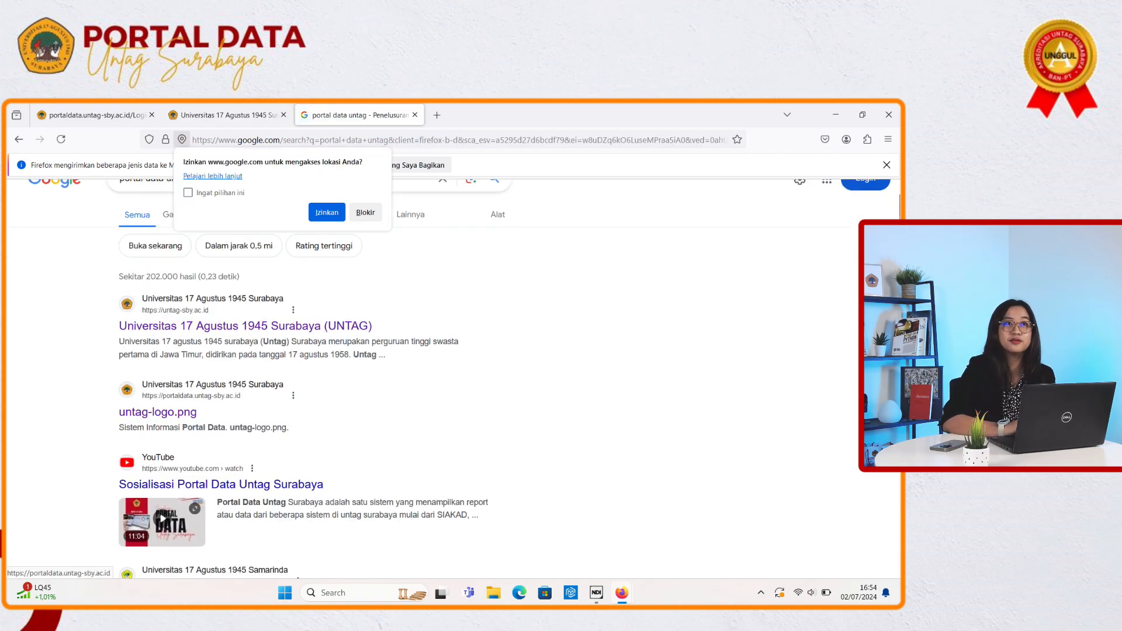
{"action": "scroll", "coordinate": [146, 364], "scroll_direction": "down", "scroll_amount": 1}
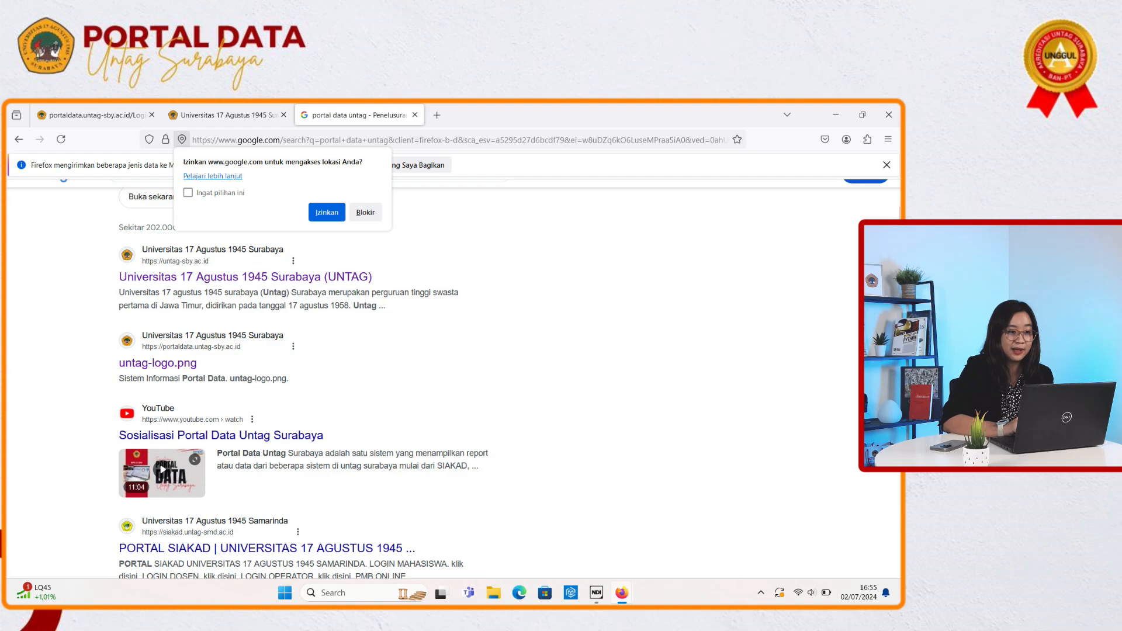
{"action": "key", "text": "ctrl+l"}
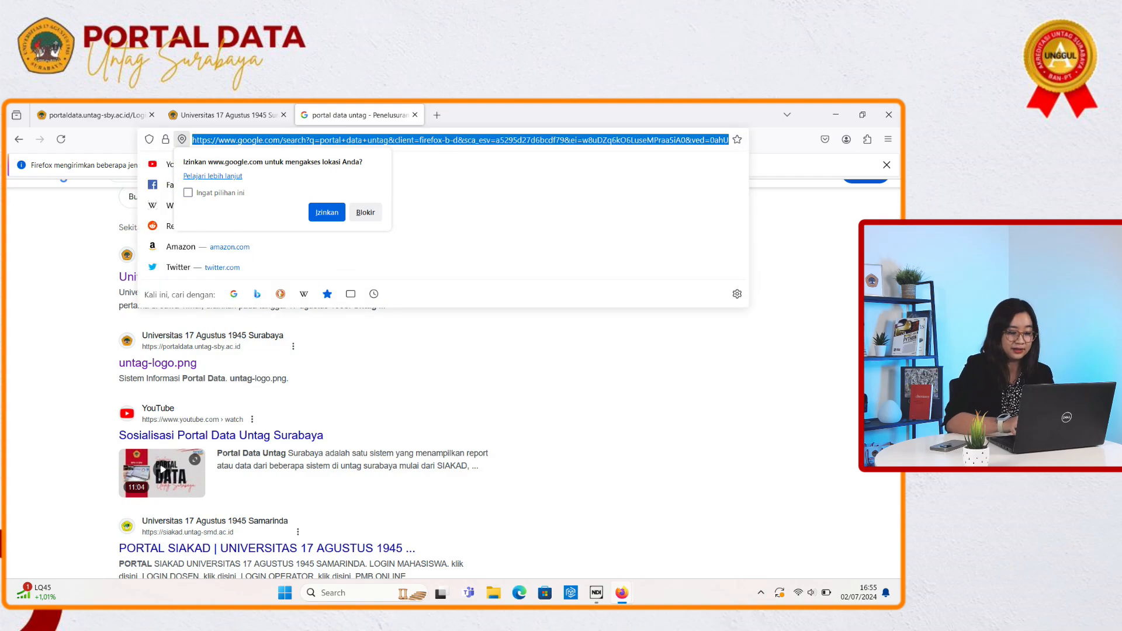
{"action": "type", "text": "http:"}
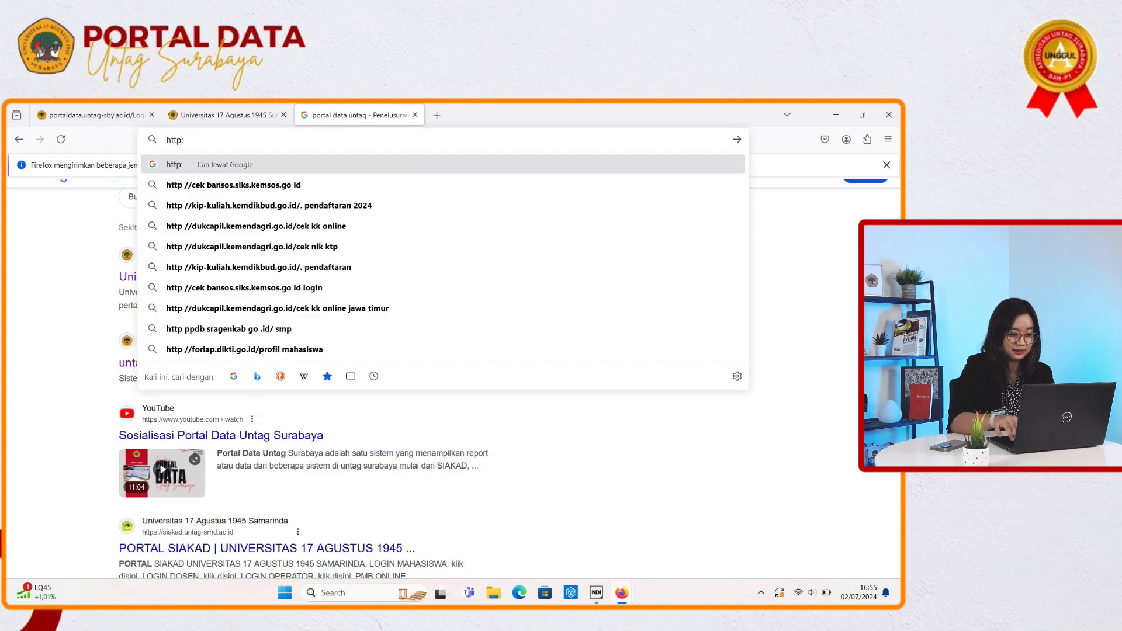
{"action": "key", "text": "BackSpace"}
{"action": "type", "text": "s://po"}
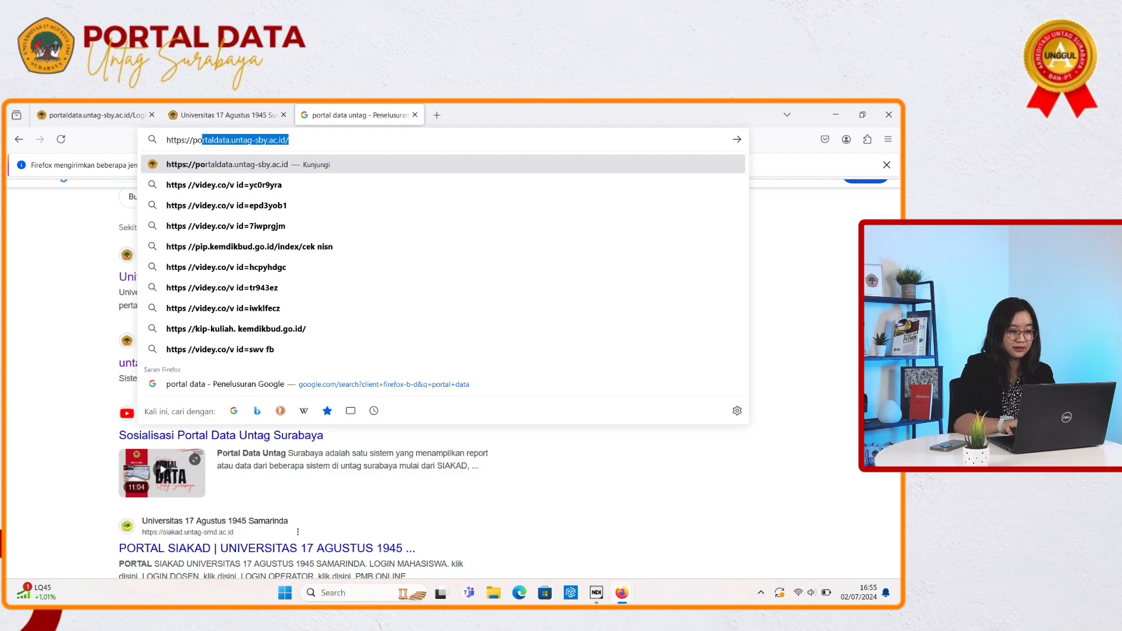
{"action": "type", "text": "r"}
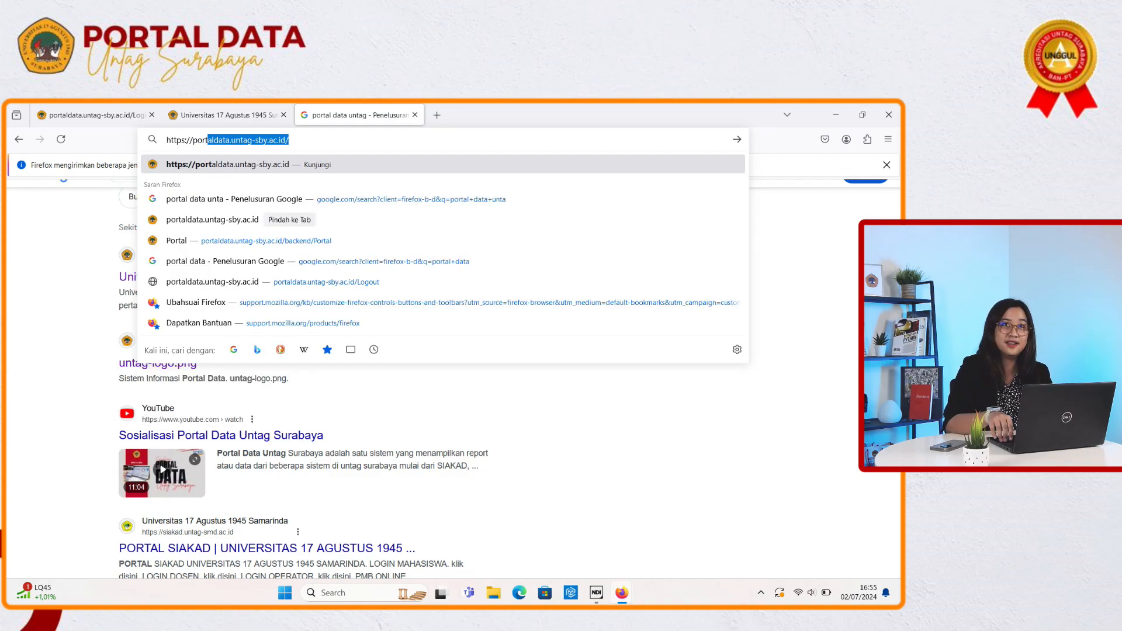
{"action": "key", "text": "Return"}
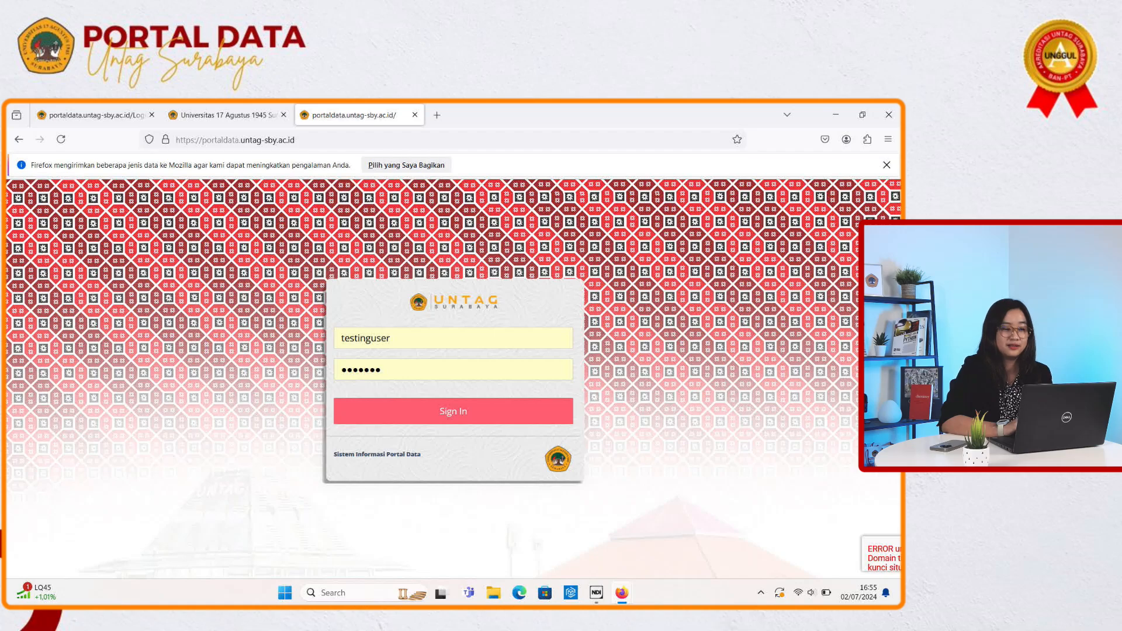
{"action": "left_click", "coordinate": [283, 115]}
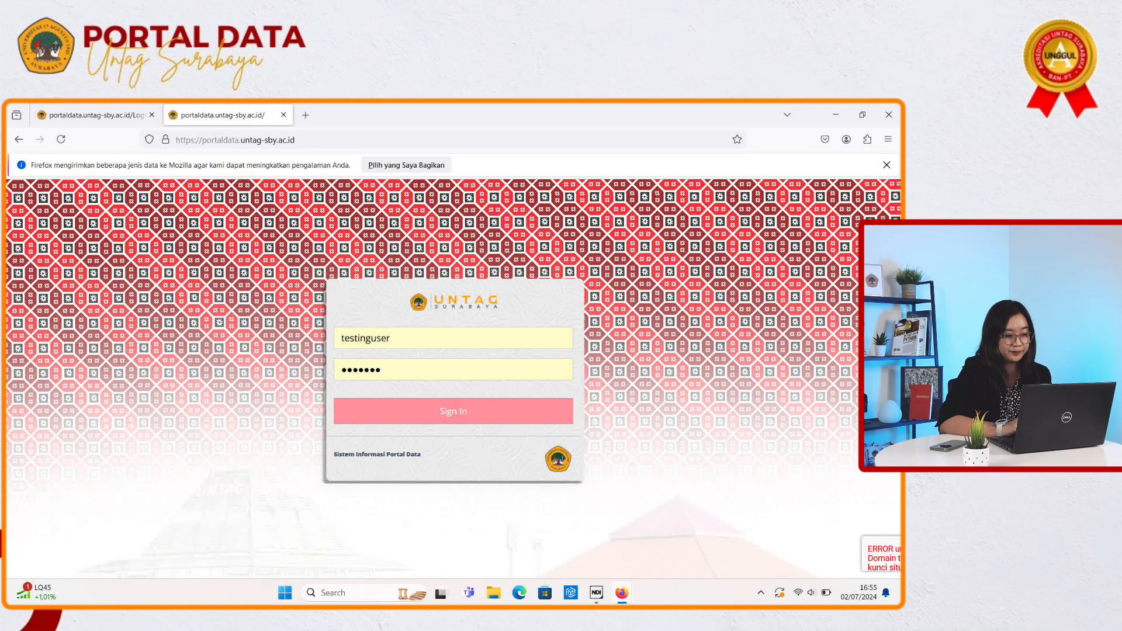
Step: Sign in with the prefilled account credentials and enter the Badan Pengembangan Akademik portal
{"action": "key", "text": "Return"}
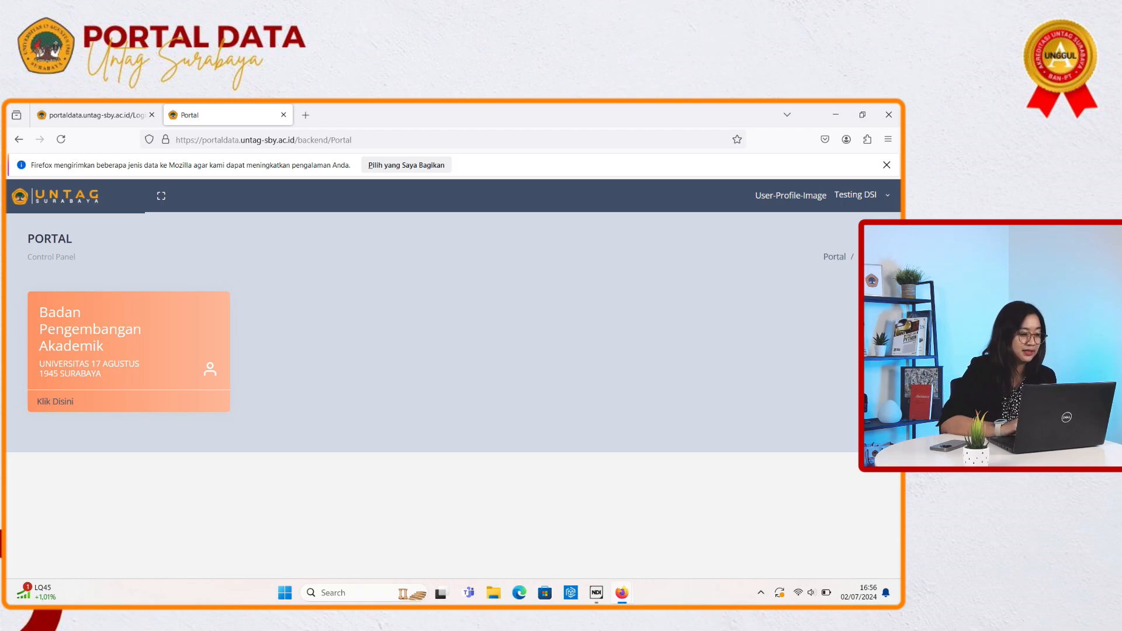
{"action": "left_click", "coordinate": [55, 402]}
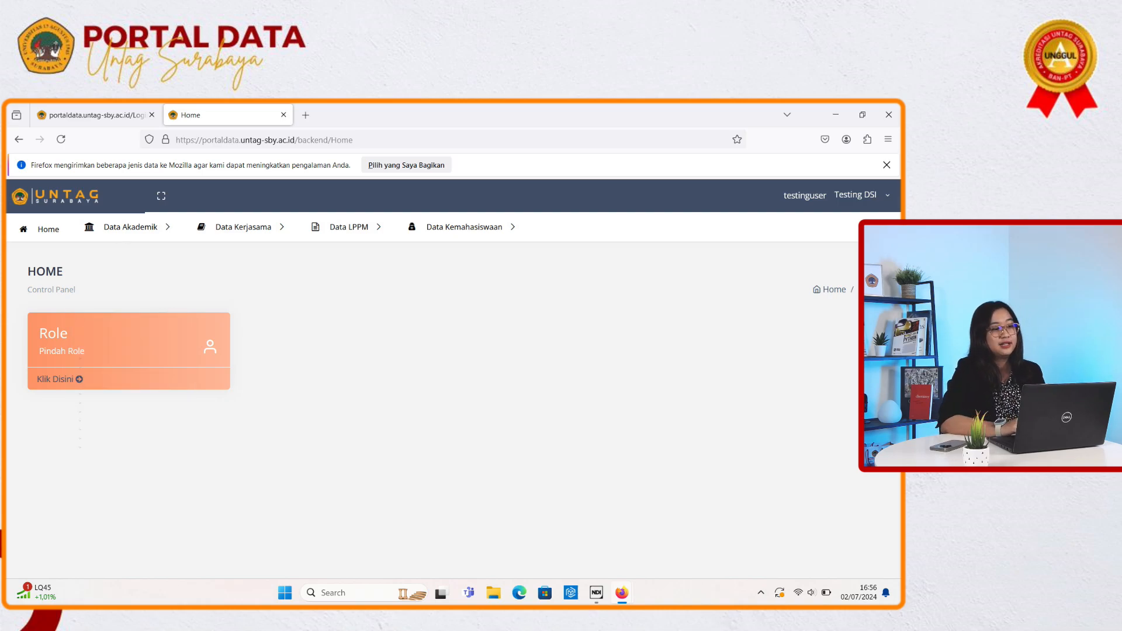
Step: Open the Akreditasi page of Data Akademik and examine its charts and the Akreditasi Institusi and Akreditasi Prodi tables
{"action": "left_click", "coordinate": [130, 227]}
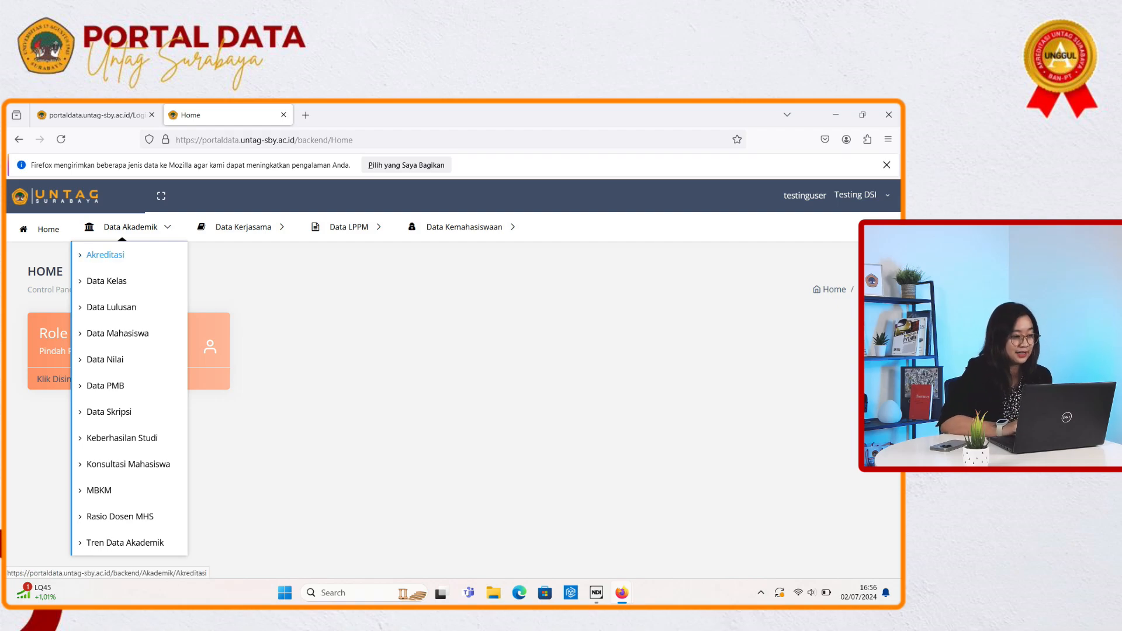
{"action": "left_click", "coordinate": [105, 255]}
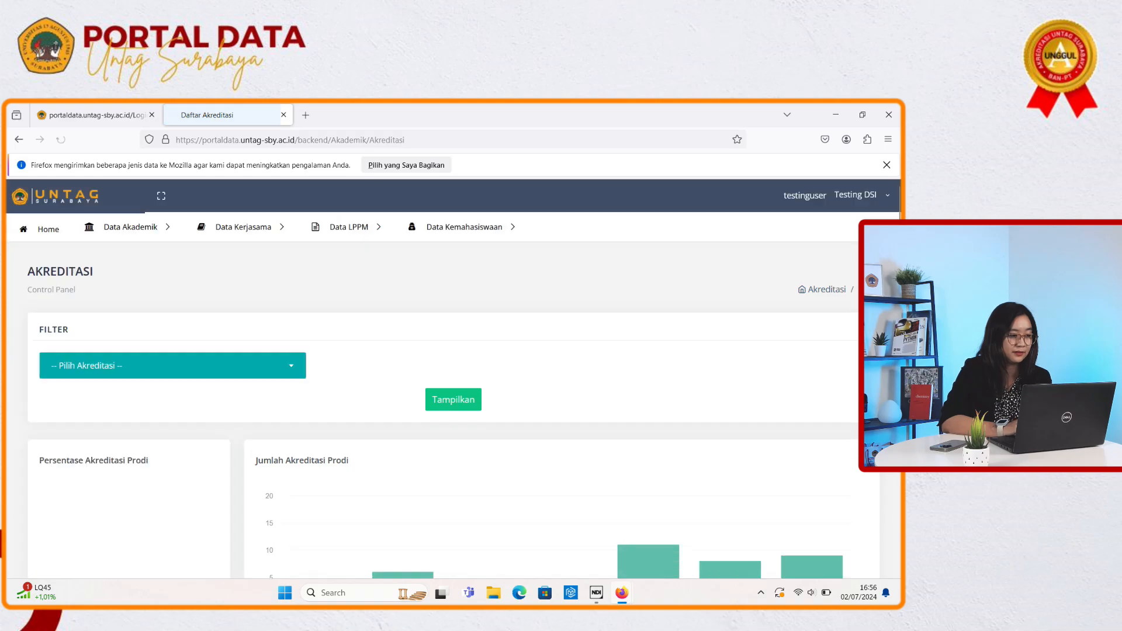
{"action": "scroll", "coordinate": [444, 409], "scroll_direction": "down", "scroll_amount": 2}
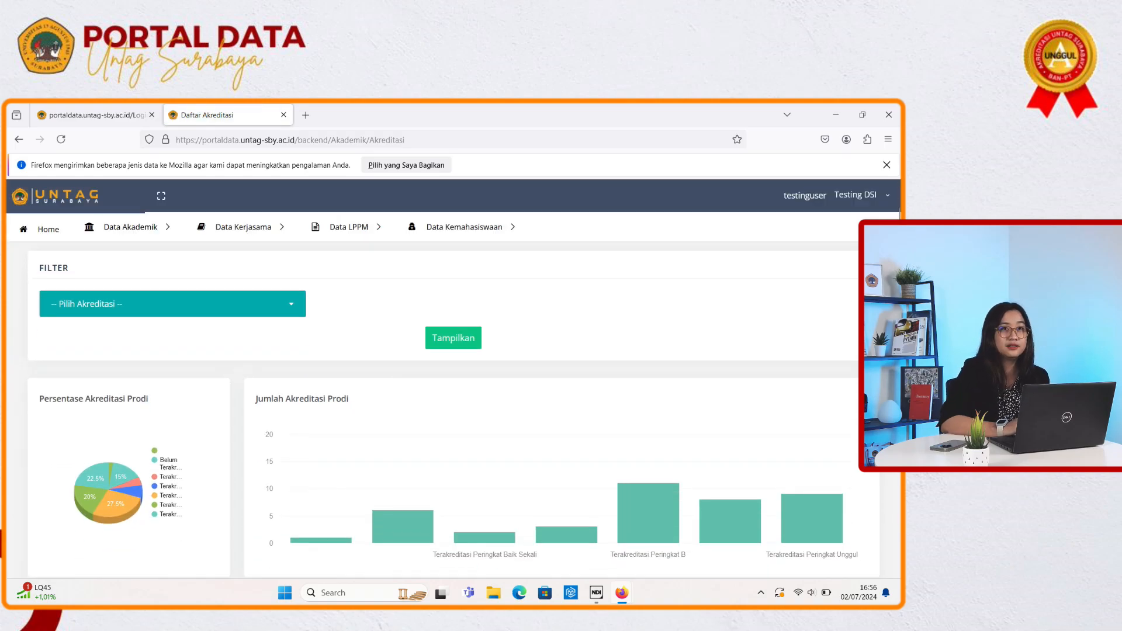
{"action": "scroll", "coordinate": [454, 410], "scroll_direction": "down", "scroll_amount": 1}
{"action": "scroll", "coordinate": [444, 409], "scroll_direction": "down", "scroll_amount": 1}
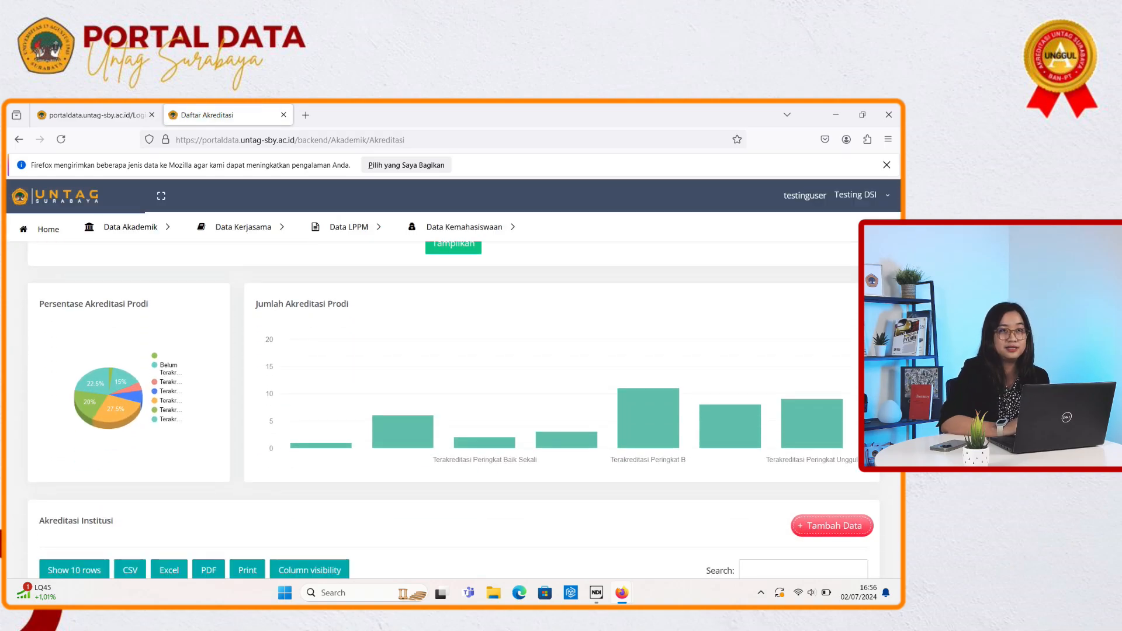
{"action": "scroll", "coordinate": [454, 410], "scroll_direction": "down", "scroll_amount": 4}
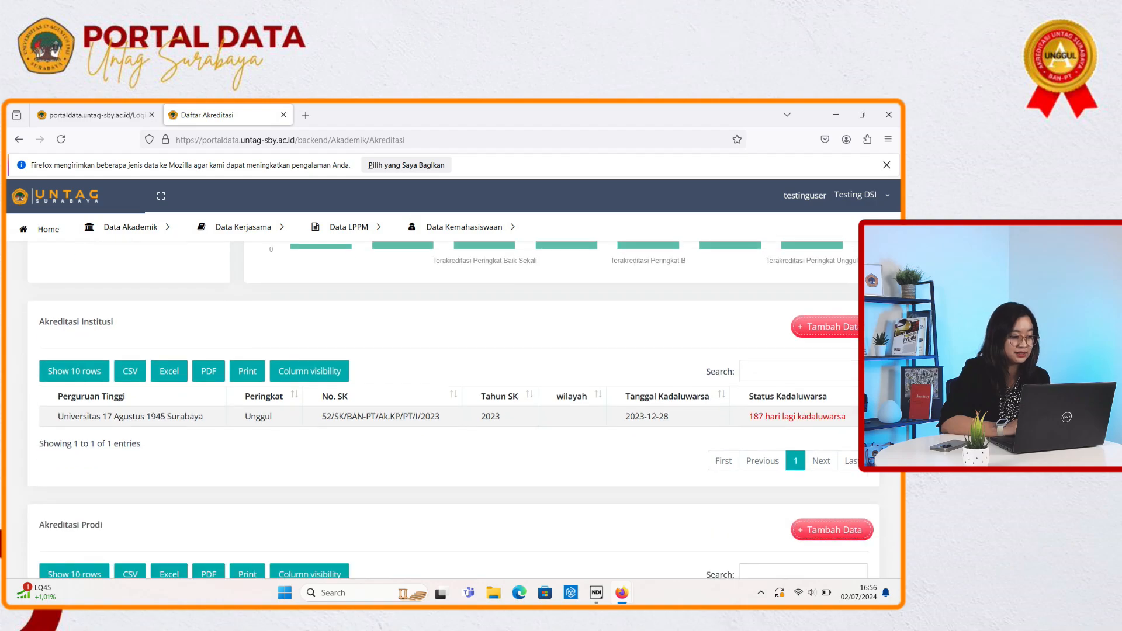
{"action": "scroll", "coordinate": [454, 409], "scroll_direction": "down", "scroll_amount": 2}
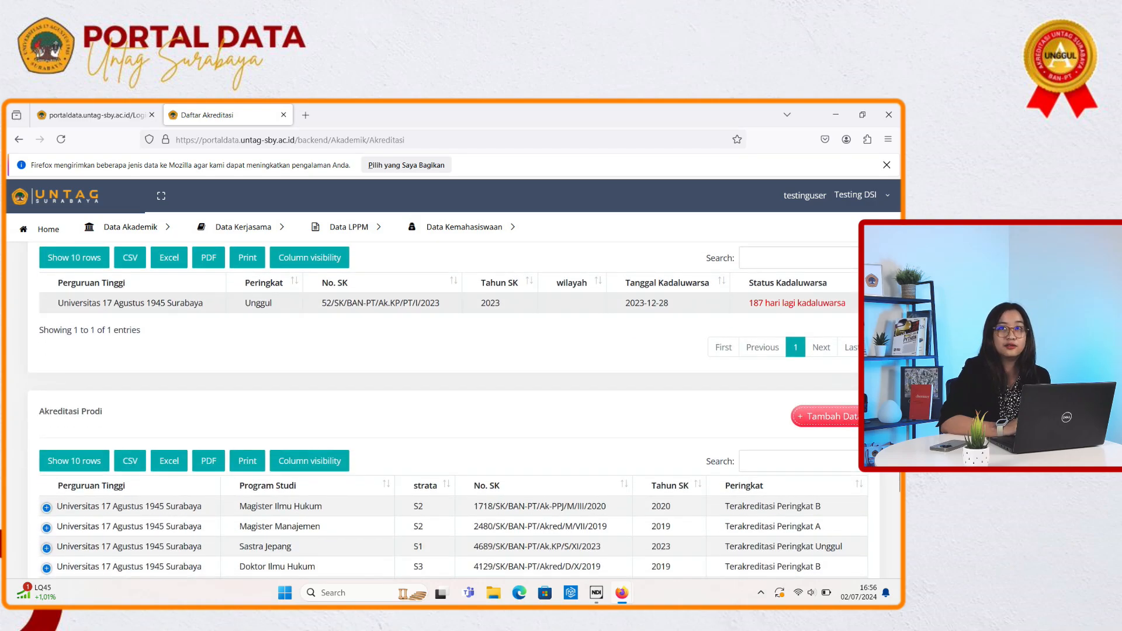
{"action": "scroll", "coordinate": [454, 409], "scroll_direction": "down", "scroll_amount": 1}
Step: Filter the accreditation data by Terakreditasi Peringkat A and display the filtered data
{"action": "scroll", "coordinate": [454, 409], "scroll_direction": "up", "scroll_amount": 5}
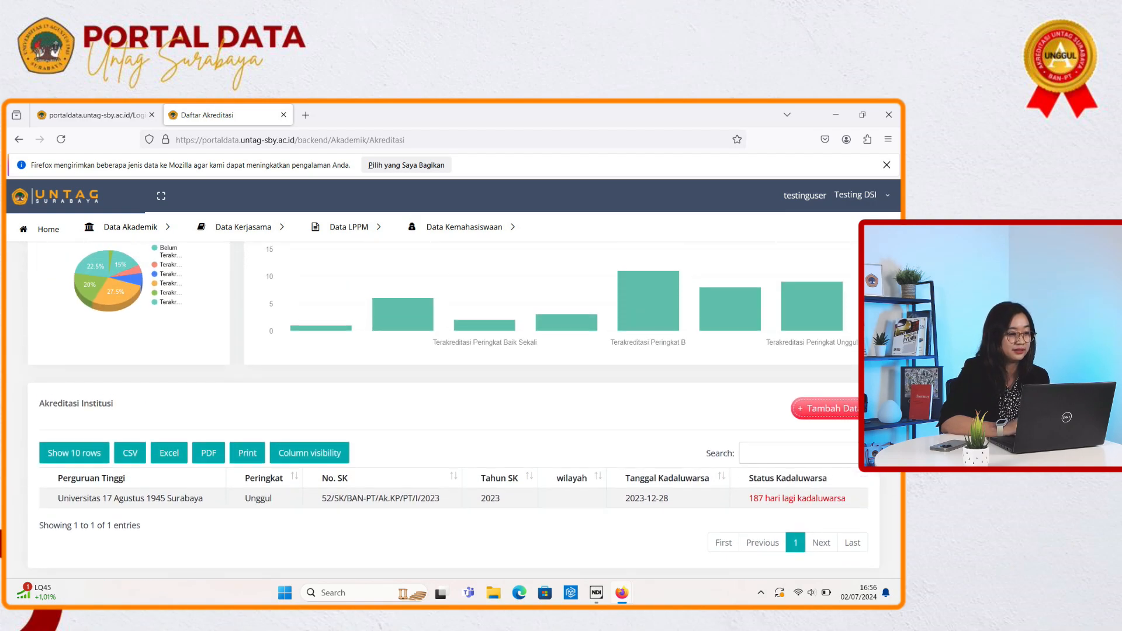
{"action": "scroll", "coordinate": [455, 410], "scroll_direction": "up", "scroll_amount": 4}
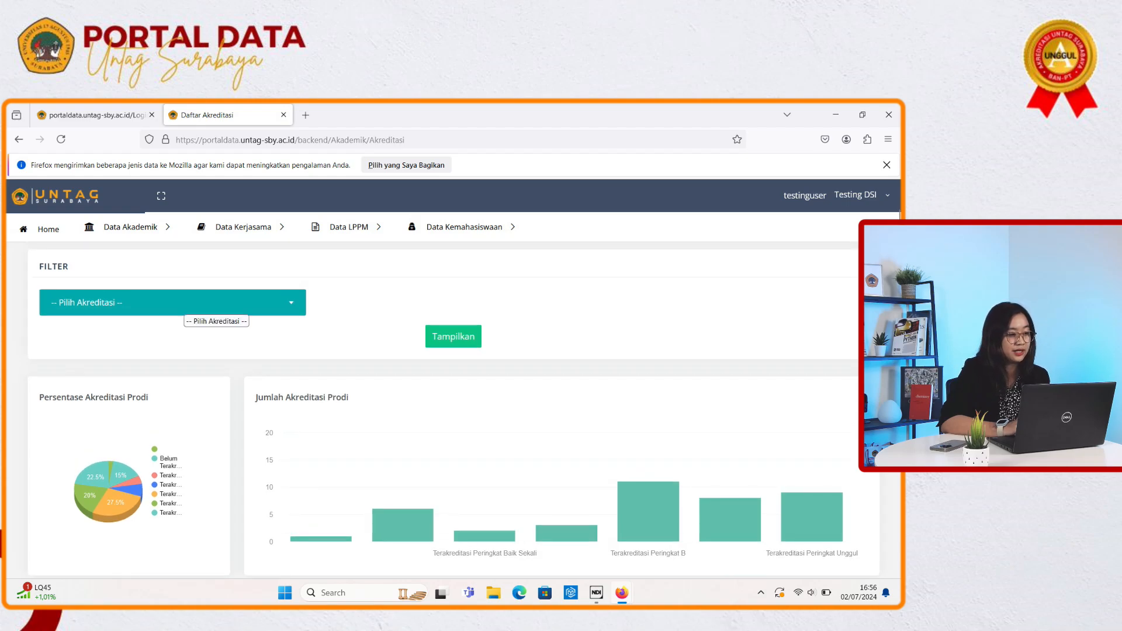
{"action": "left_click", "coordinate": [184, 304]}
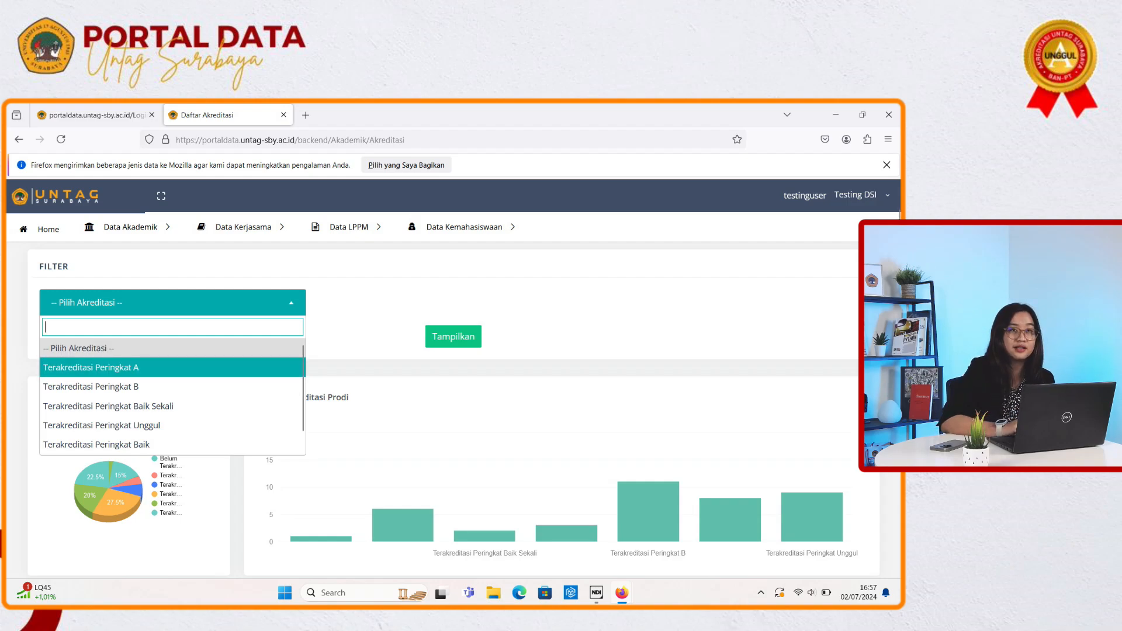
{"action": "left_click", "coordinate": [91, 367]}
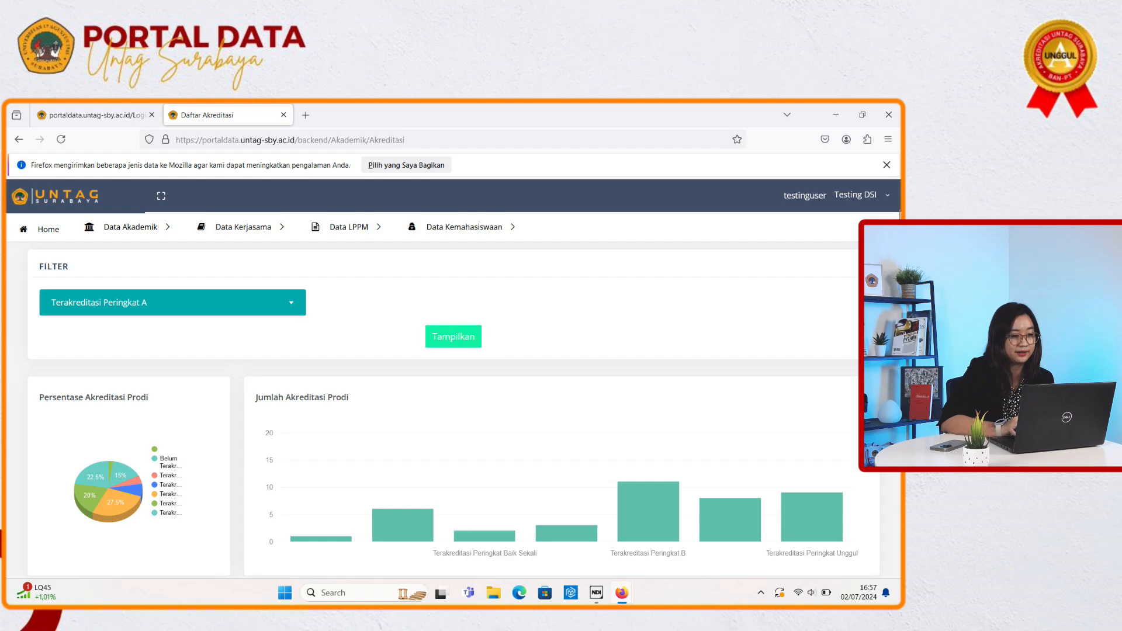
{"action": "left_click", "coordinate": [453, 336]}
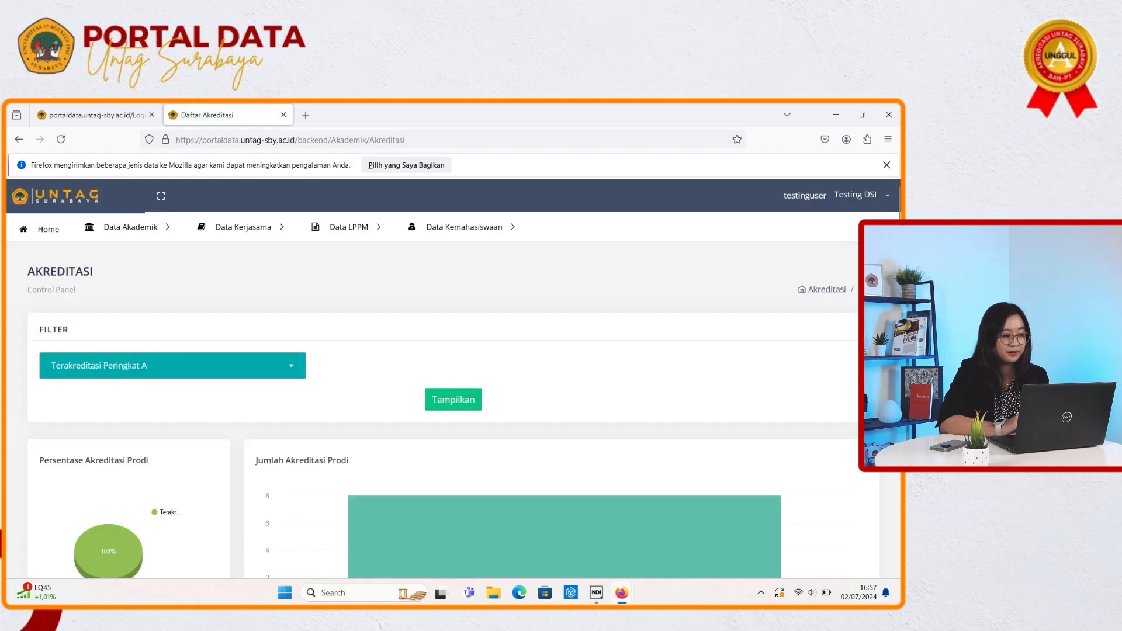
Step: Examine the filtered program accreditation charts and the Akreditasi Prodi table below them
{"action": "scroll", "coordinate": [444, 380], "scroll_direction": "down", "scroll_amount": 2}
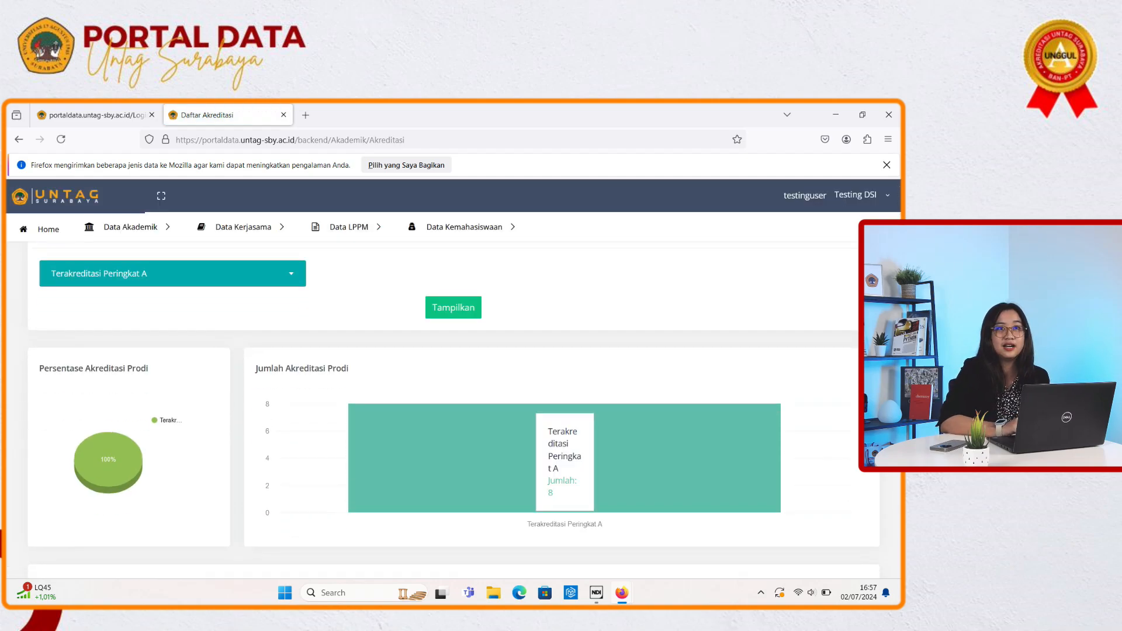
{"action": "scroll", "coordinate": [565, 447], "scroll_direction": "down", "scroll_amount": 1}
{"action": "scroll", "coordinate": [565, 447], "scroll_direction": "down", "scroll_amount": 1}
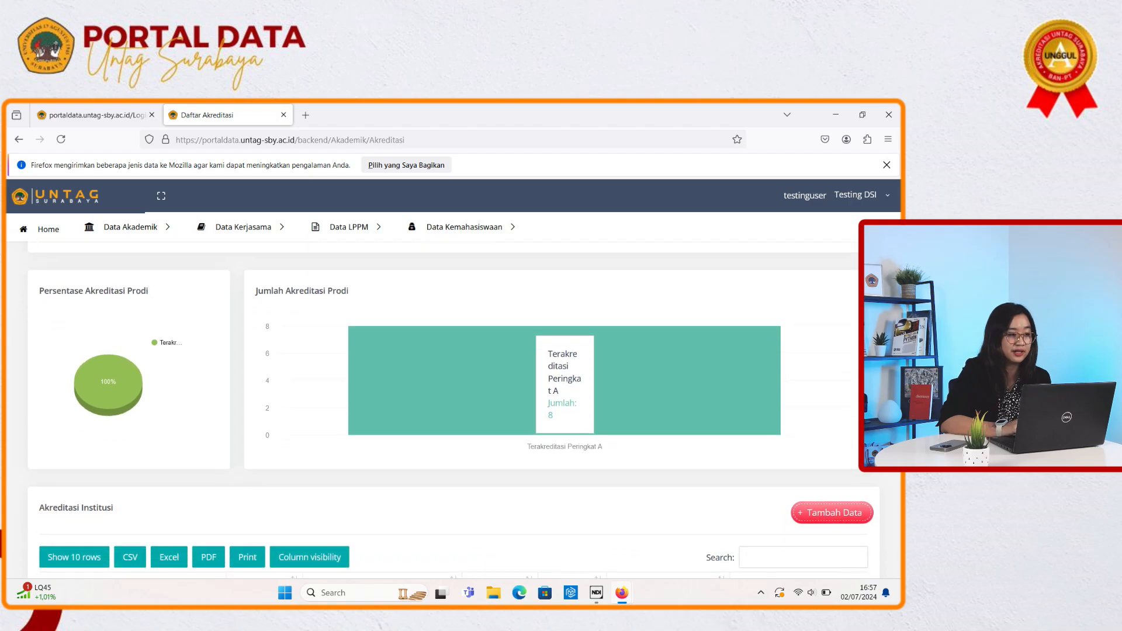
{"action": "scroll", "coordinate": [565, 447], "scroll_direction": "up", "scroll_amount": 2}
{"action": "scroll", "coordinate": [444, 409], "scroll_direction": "down", "scroll_amount": 10}
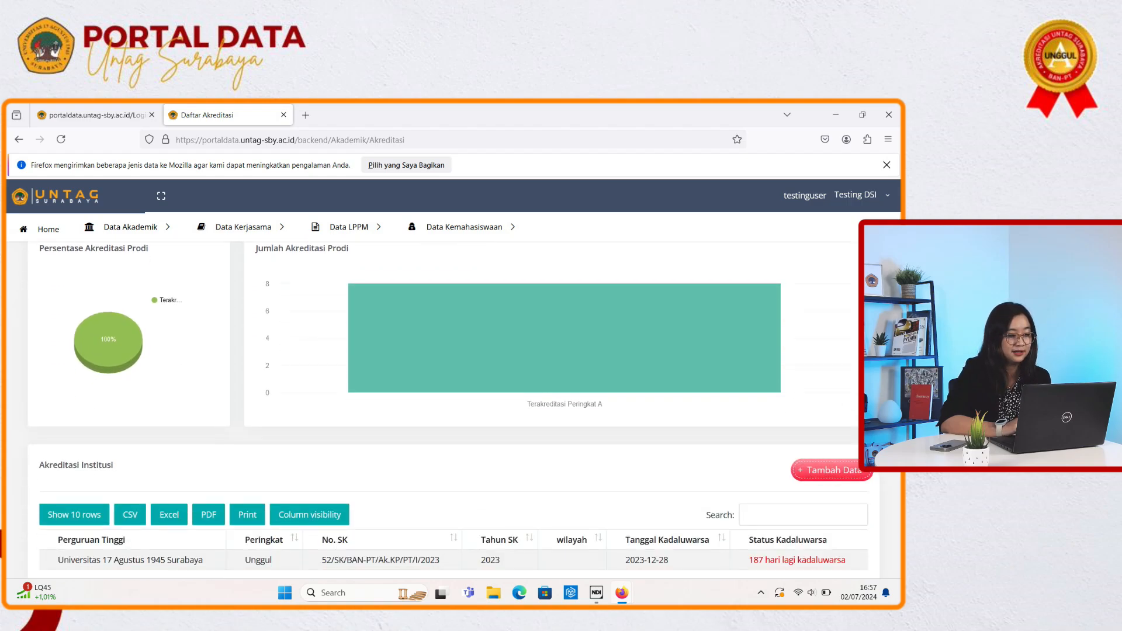
{"action": "scroll", "coordinate": [444, 380], "scroll_direction": "down", "scroll_amount": 2}
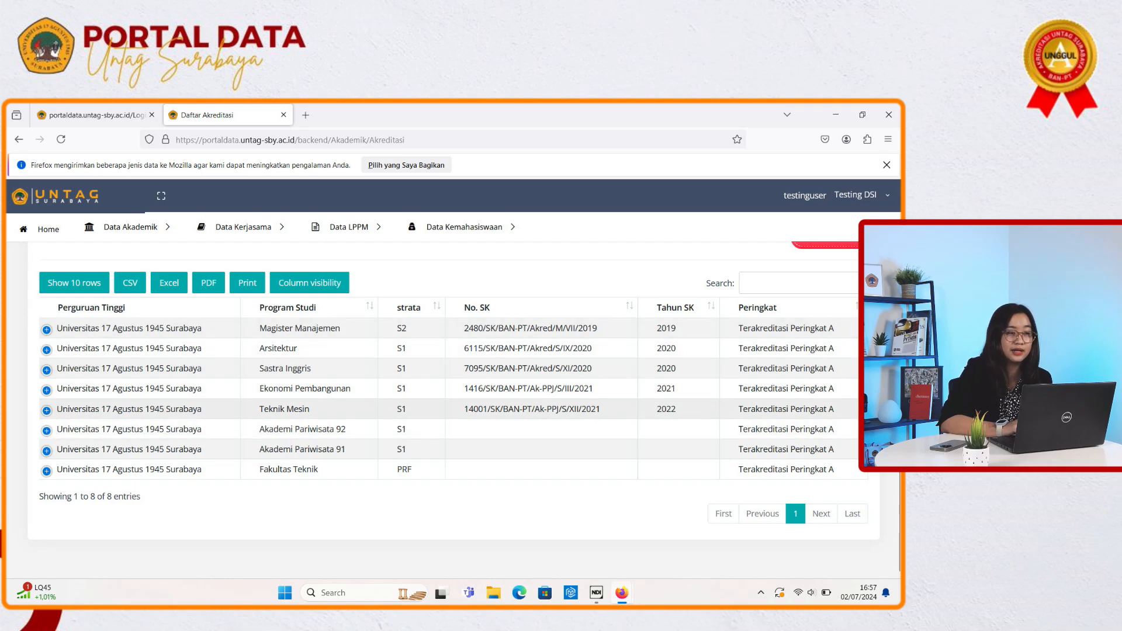
Step: Expand the Teknik Mesin row in the Akreditasi Prodi table to view its expiry details, and collapse it again
{"action": "left_click", "coordinate": [47, 411]}
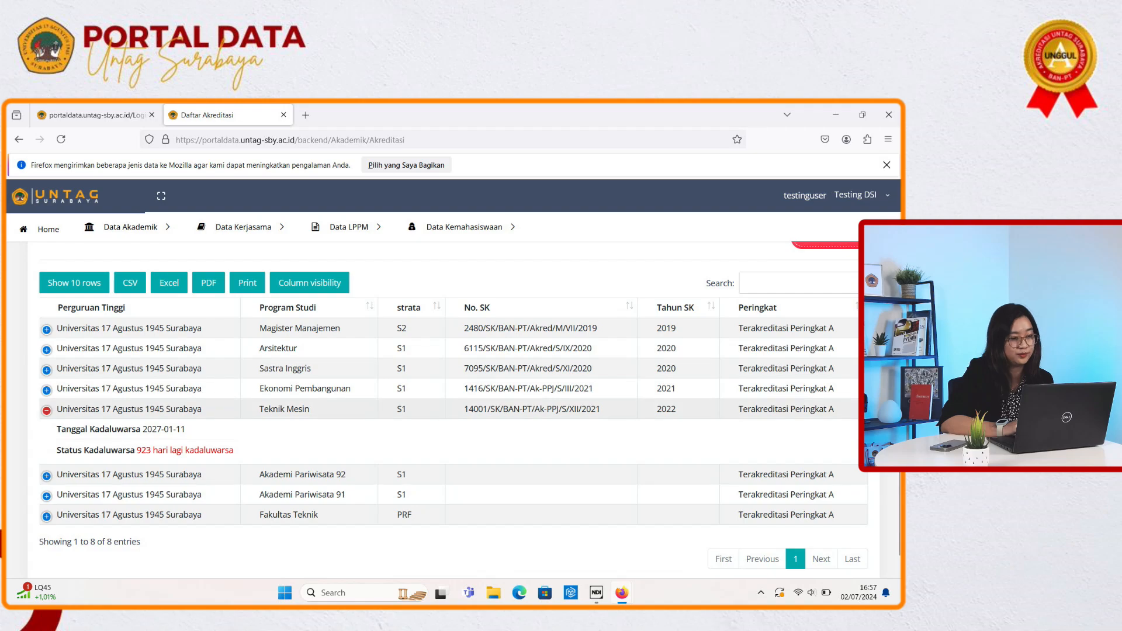
{"action": "scroll", "coordinate": [444, 409], "scroll_direction": "up", "scroll_amount": 5}
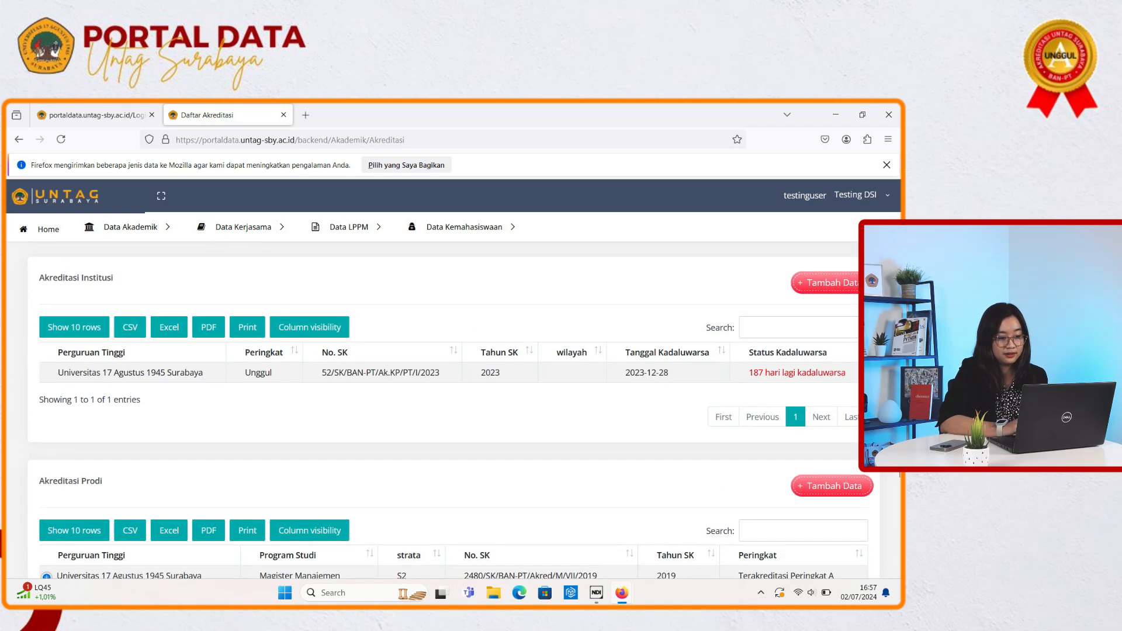
{"action": "scroll", "coordinate": [445, 409], "scroll_direction": "down", "scroll_amount": 4}
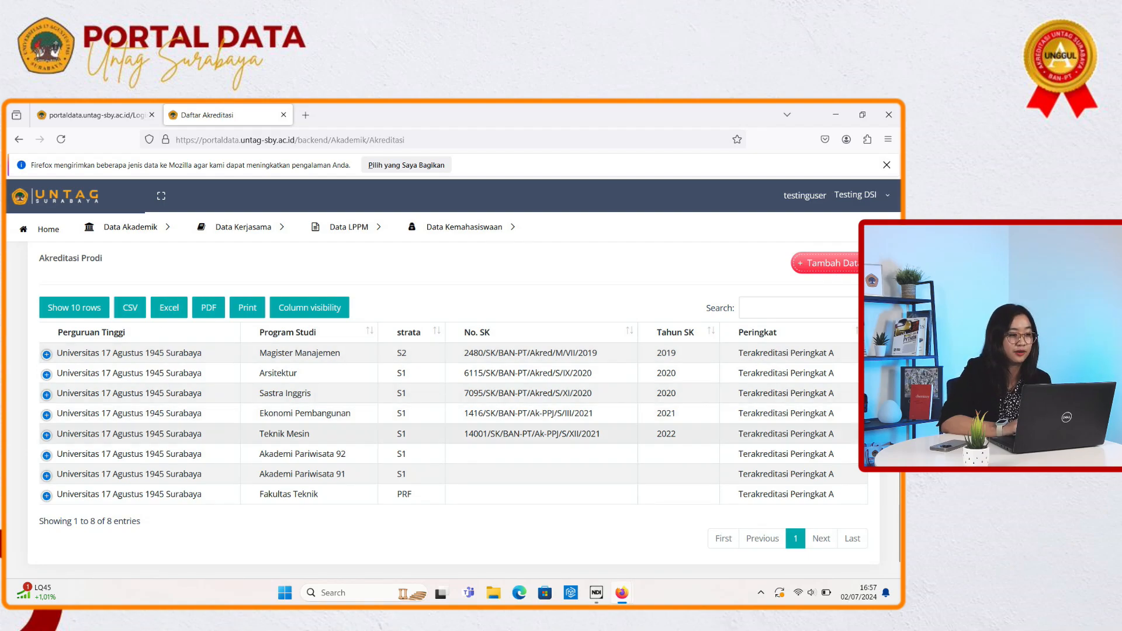
{"action": "scroll", "coordinate": [454, 408], "scroll_direction": "up", "scroll_amount": 1}
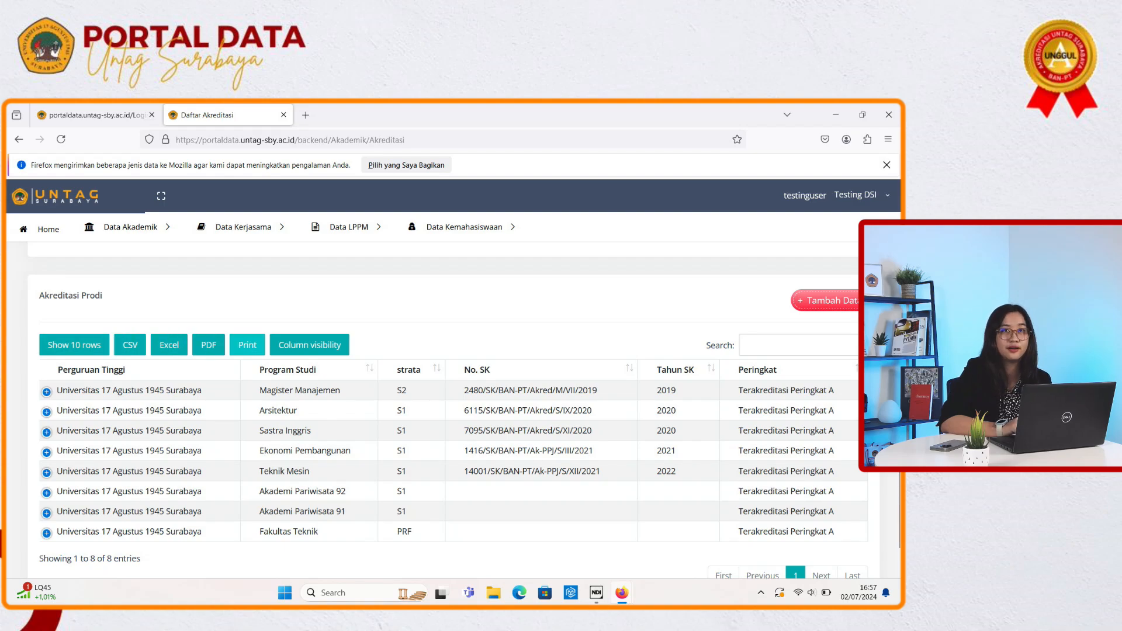
Step: Open the Data Kelas page of Data Akademik and bring its filters and class summary cards into view
{"action": "scroll", "coordinate": [448, 409], "scroll_direction": "up", "scroll_amount": 4}
{"action": "scroll", "coordinate": [454, 409], "scroll_direction": "up", "scroll_amount": 7}
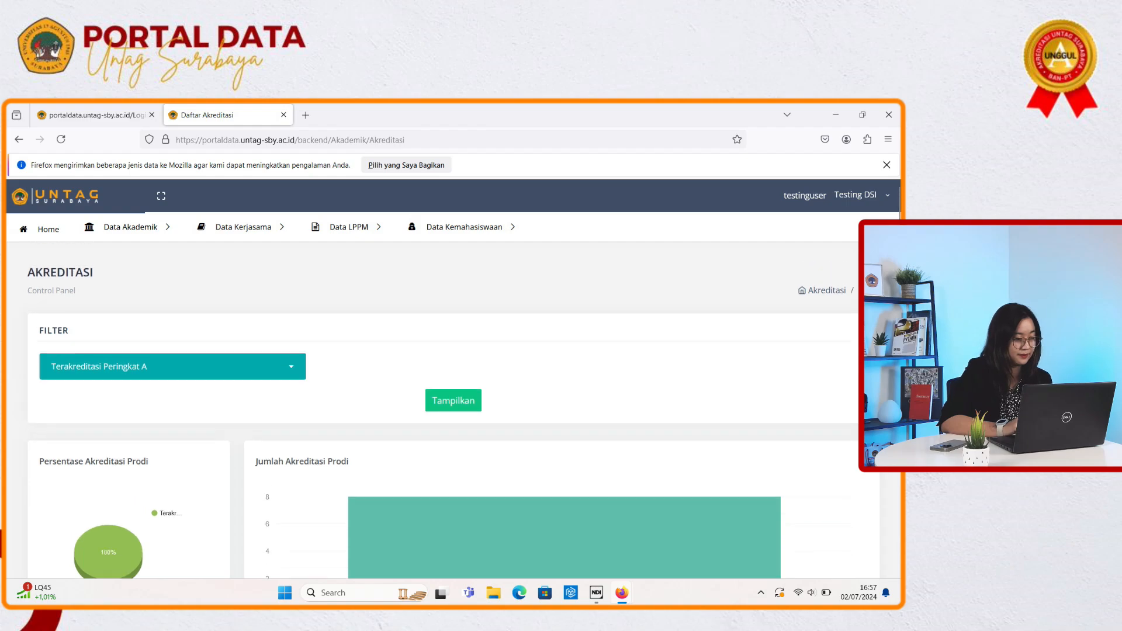
{"action": "left_click", "coordinate": [131, 227]}
{"action": "left_click", "coordinate": [107, 281]}
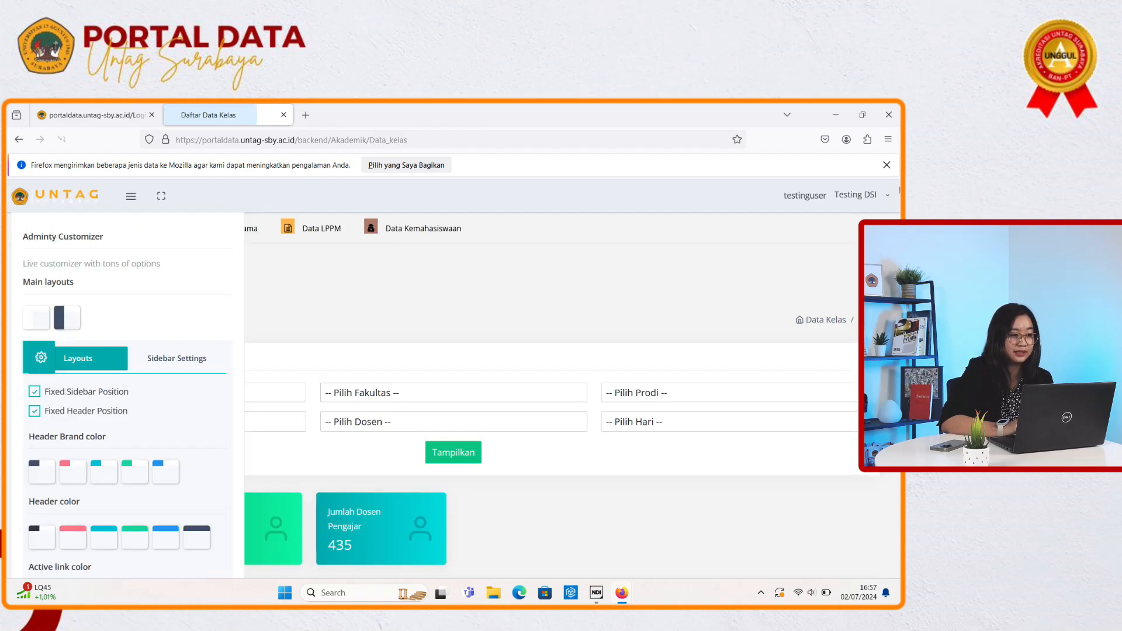
{"action": "scroll", "coordinate": [454, 409], "scroll_direction": "down", "scroll_amount": 2}
{"action": "scroll", "coordinate": [454, 409], "scroll_direction": "up", "scroll_amount": 1}
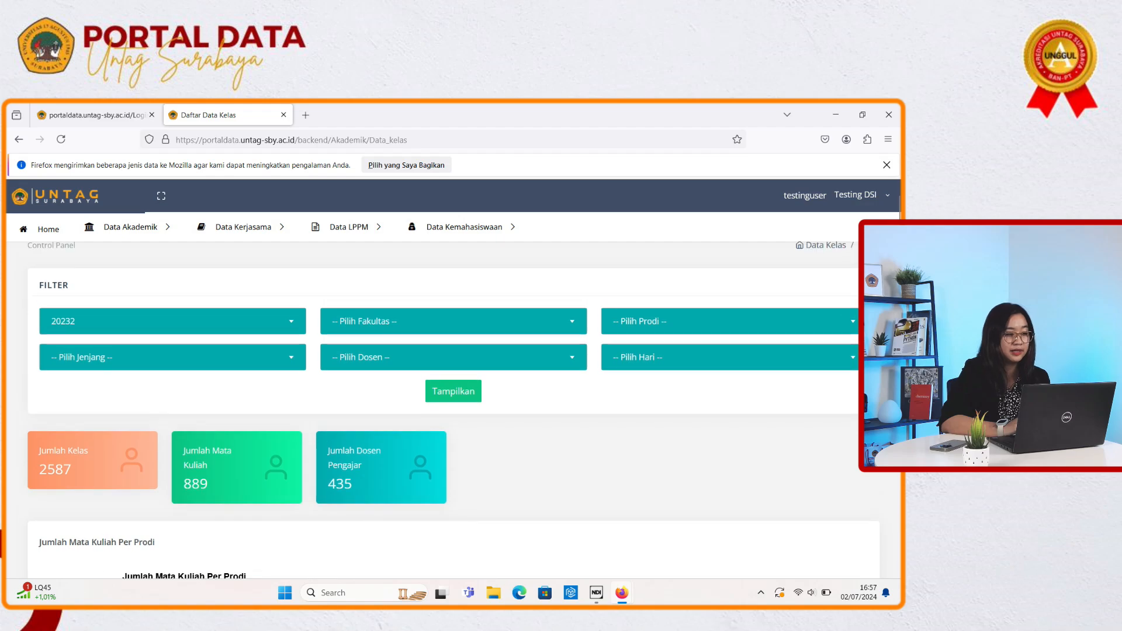
Step: Set the Data Kelas filters to period 20231 and the faculty Fakultas Ilmu Sosial dan Ilmu Politik
{"action": "scroll", "coordinate": [453, 410], "scroll_direction": "down", "scroll_amount": 2}
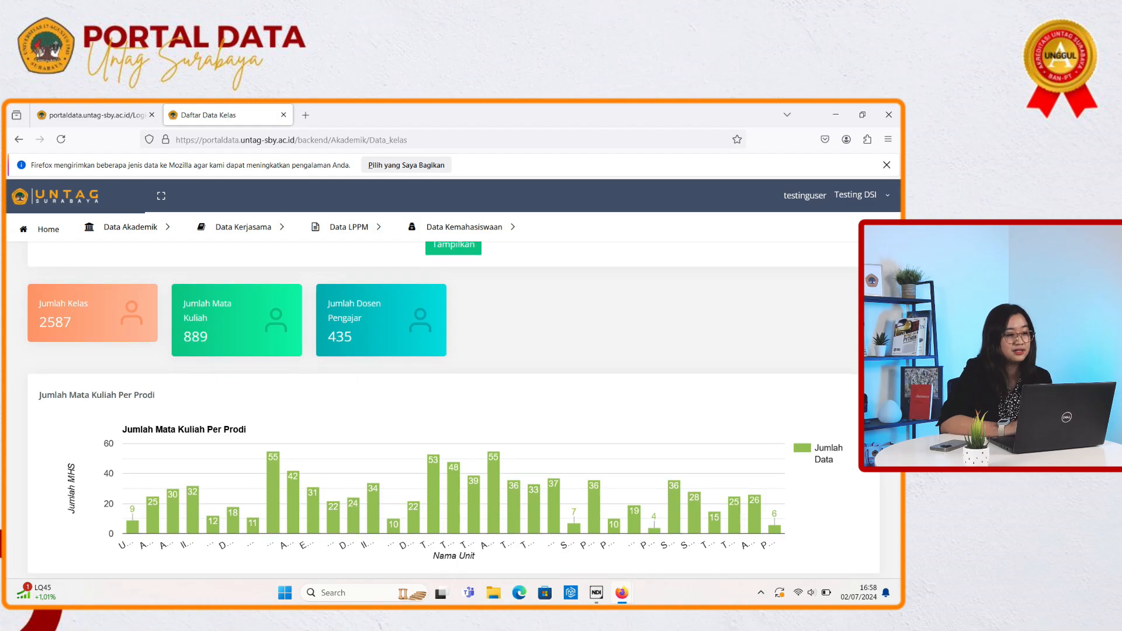
{"action": "scroll", "coordinate": [453, 380], "scroll_direction": "up", "scroll_amount": 2}
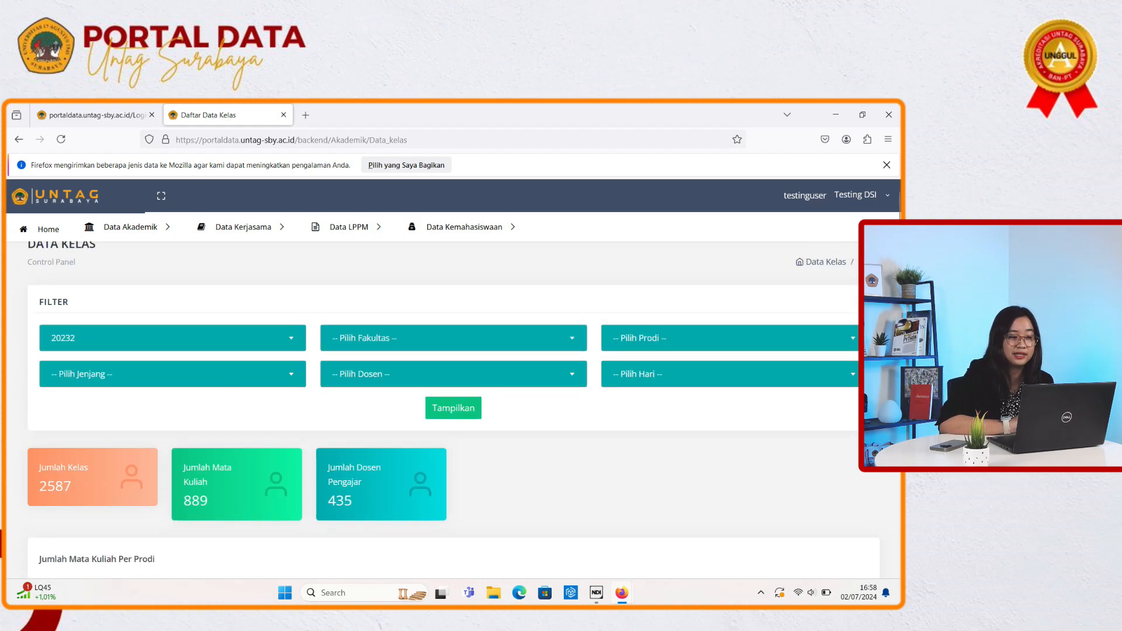
{"action": "left_click", "coordinate": [172, 338]}
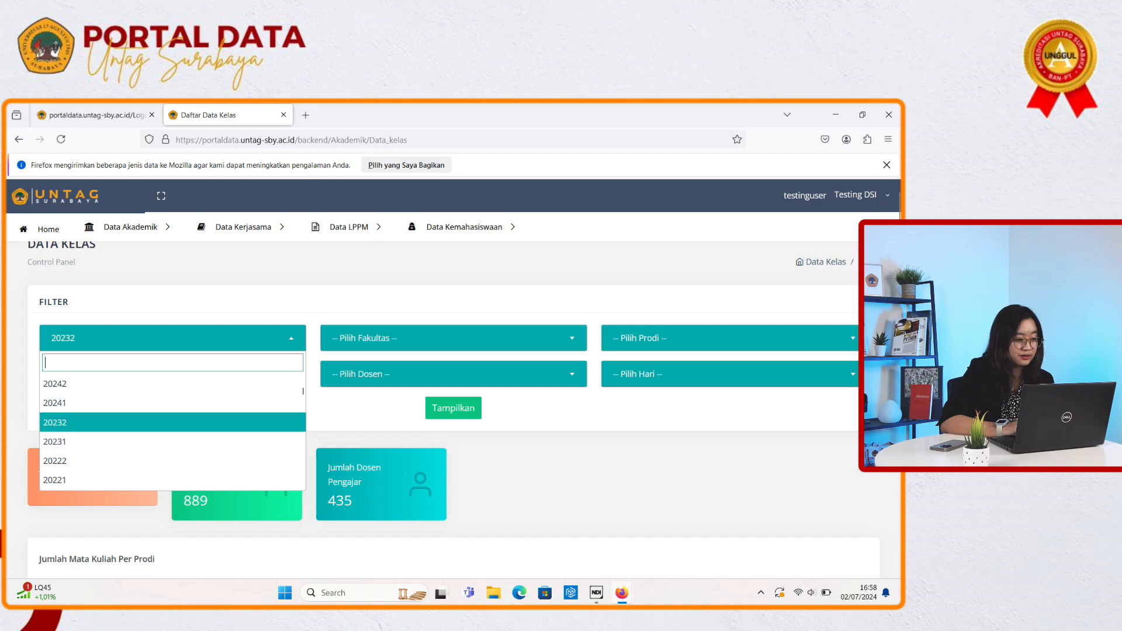
{"action": "left_click", "coordinate": [55, 442]}
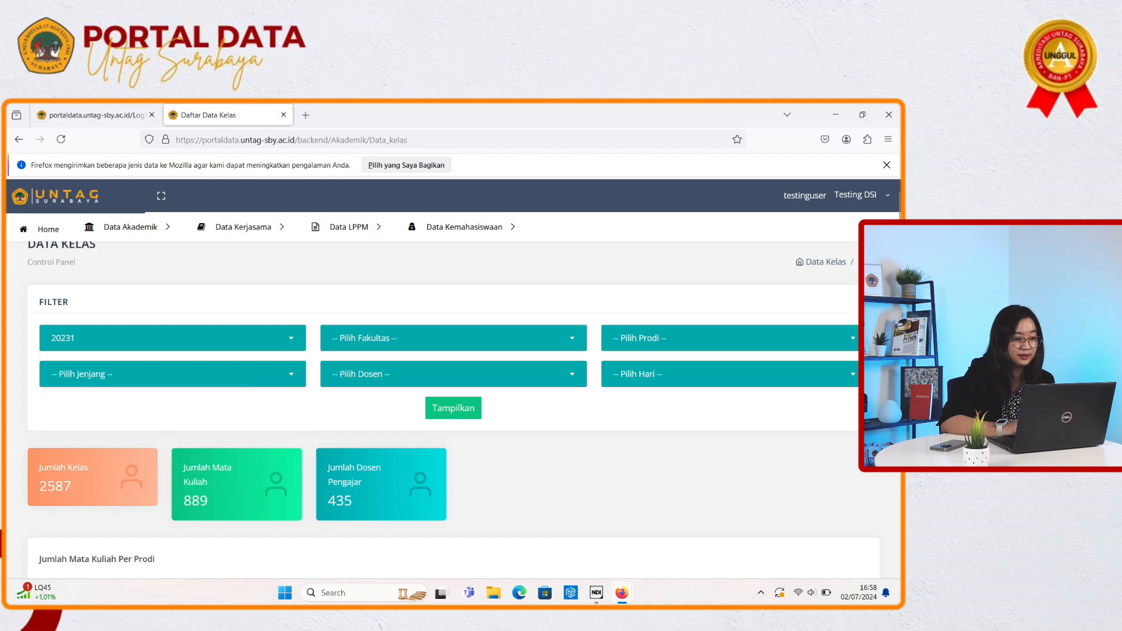
{"action": "left_click", "coordinate": [453, 338]}
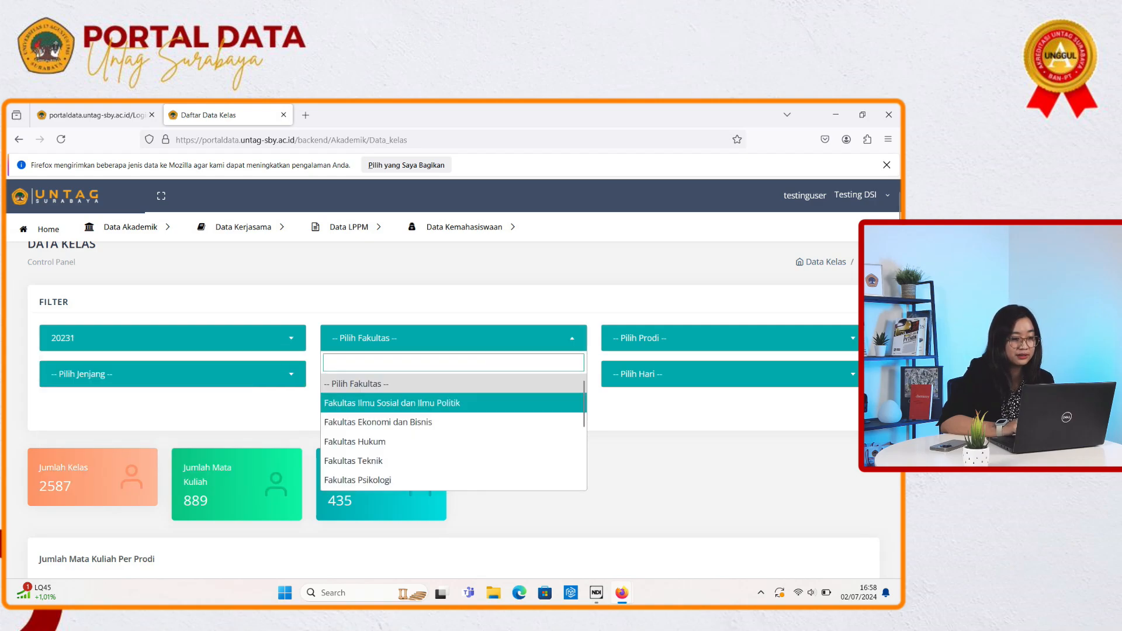
{"action": "key", "text": "Return"}
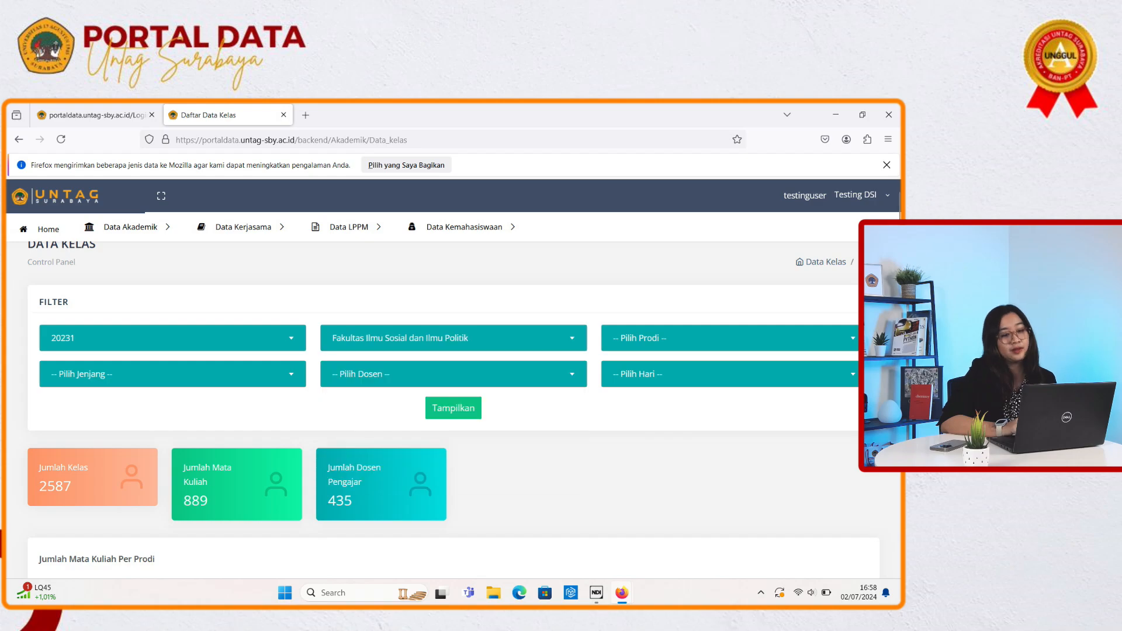
Step: Select the study program Ilmu Komunikasi as an additional filter and display the filtered class data
{"action": "key", "text": "Tab"}
{"action": "key", "text": "Return"}
{"action": "key", "text": "Down"}
{"action": "key", "text": "Down"}
{"action": "key", "text": "Down"}
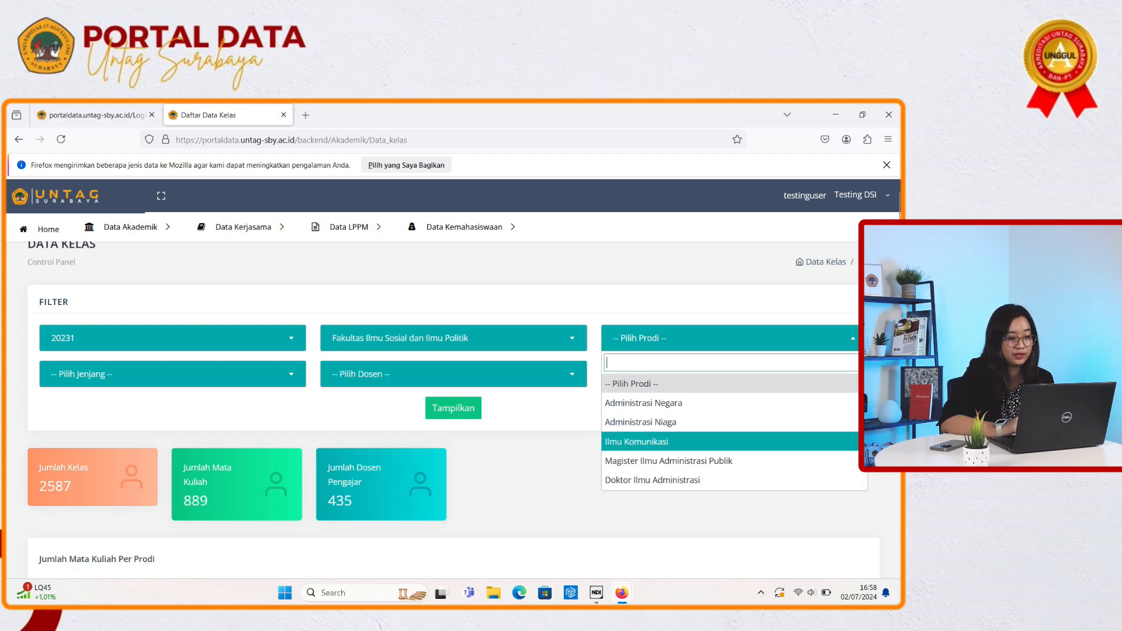
{"action": "key", "text": "Return"}
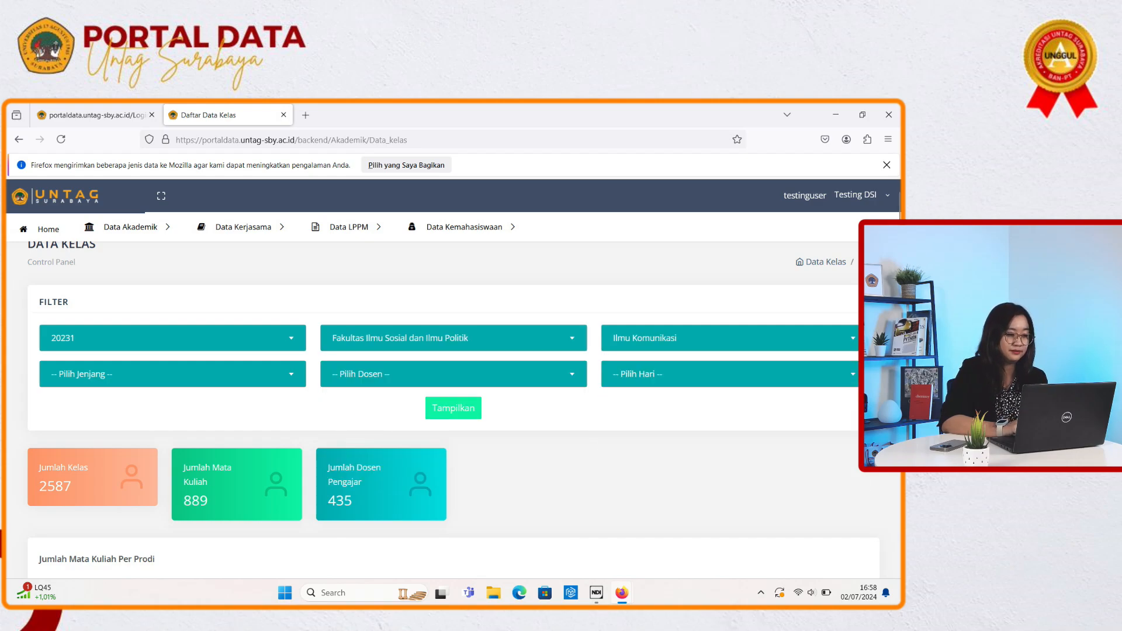
{"action": "key", "text": "Return"}
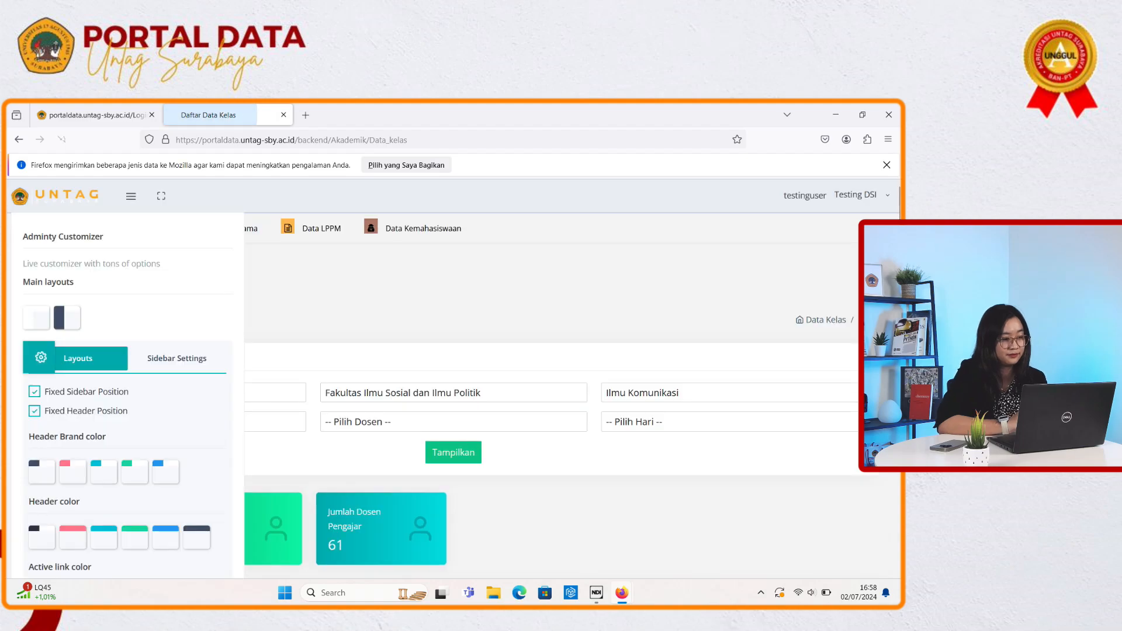
Step: Examine the filtered course and lecturer charts per program and the Tabel Ajar Dosen below them, and return to the filters
{"action": "scroll", "coordinate": [455, 409], "scroll_direction": "down", "scroll_amount": 2}
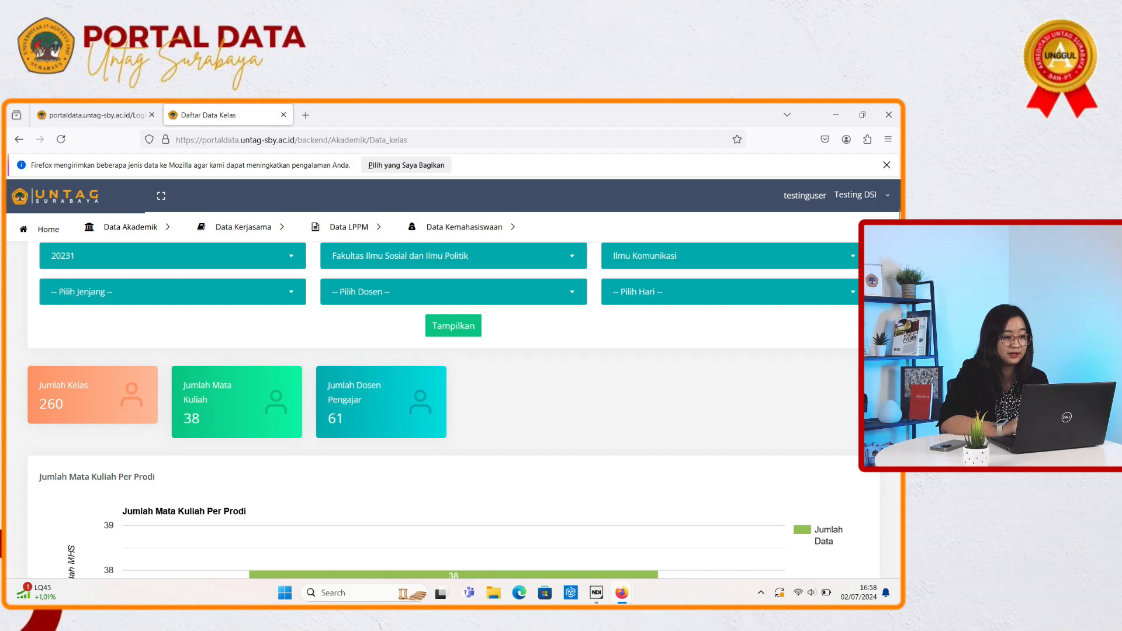
{"action": "scroll", "coordinate": [444, 409], "scroll_direction": "down", "scroll_amount": 4}
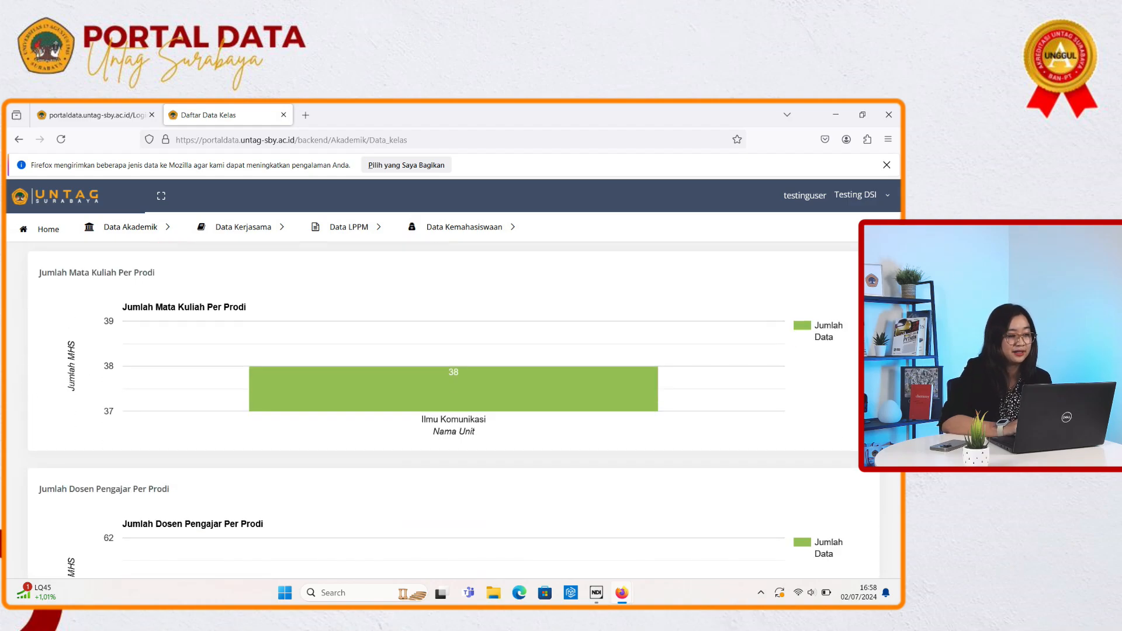
{"action": "scroll", "coordinate": [661, 350], "scroll_direction": "up", "scroll_amount": 1}
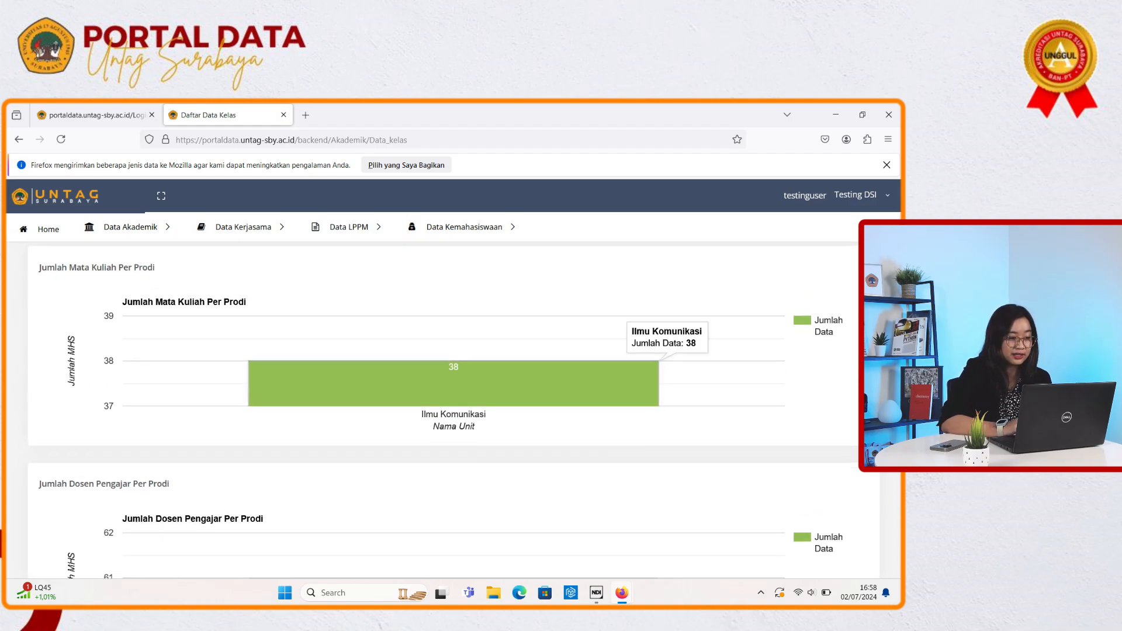
{"action": "scroll", "coordinate": [660, 350], "scroll_direction": "down", "scroll_amount": 2}
{"action": "scroll", "coordinate": [445, 410], "scroll_direction": "down", "scroll_amount": 2}
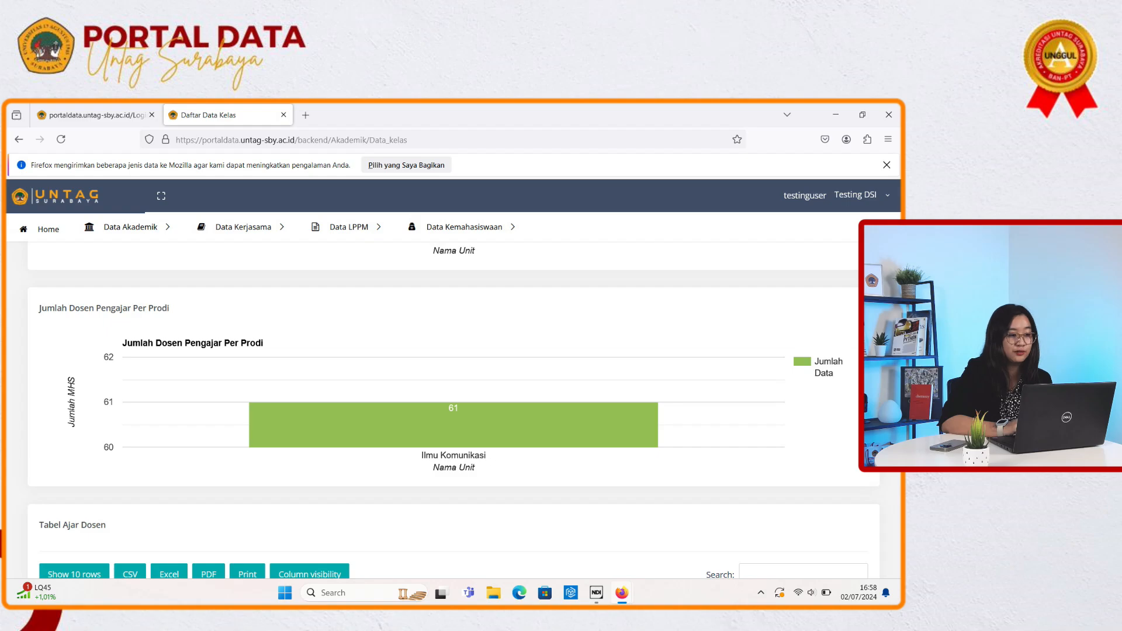
{"action": "scroll", "coordinate": [444, 409], "scroll_direction": "down", "scroll_amount": 4}
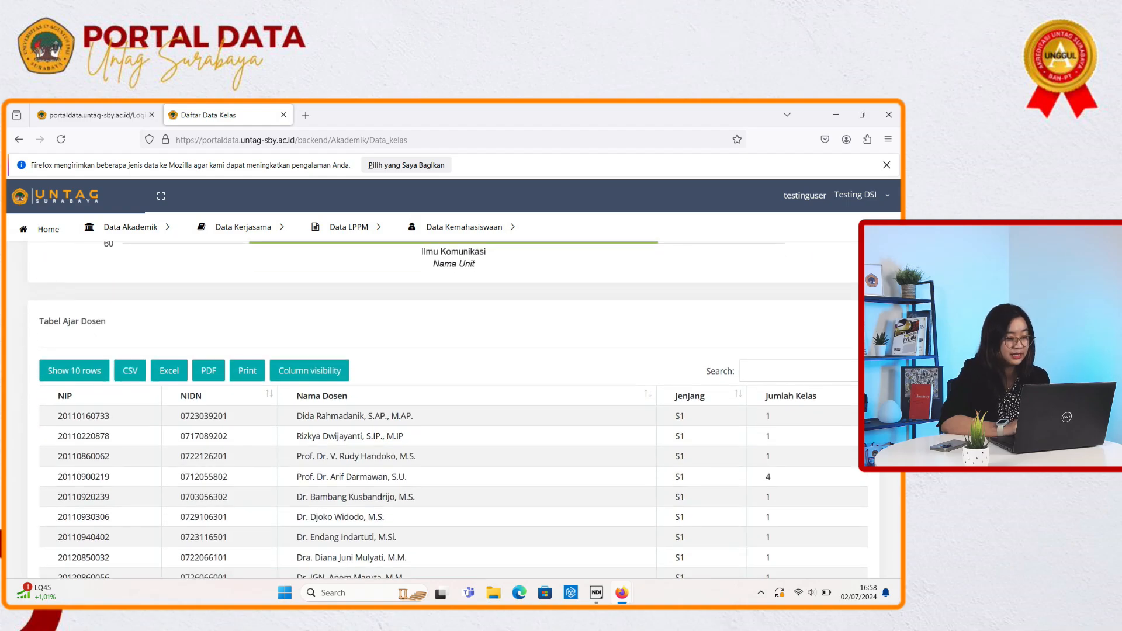
{"action": "scroll", "coordinate": [444, 400], "scroll_direction": "down", "scroll_amount": 1}
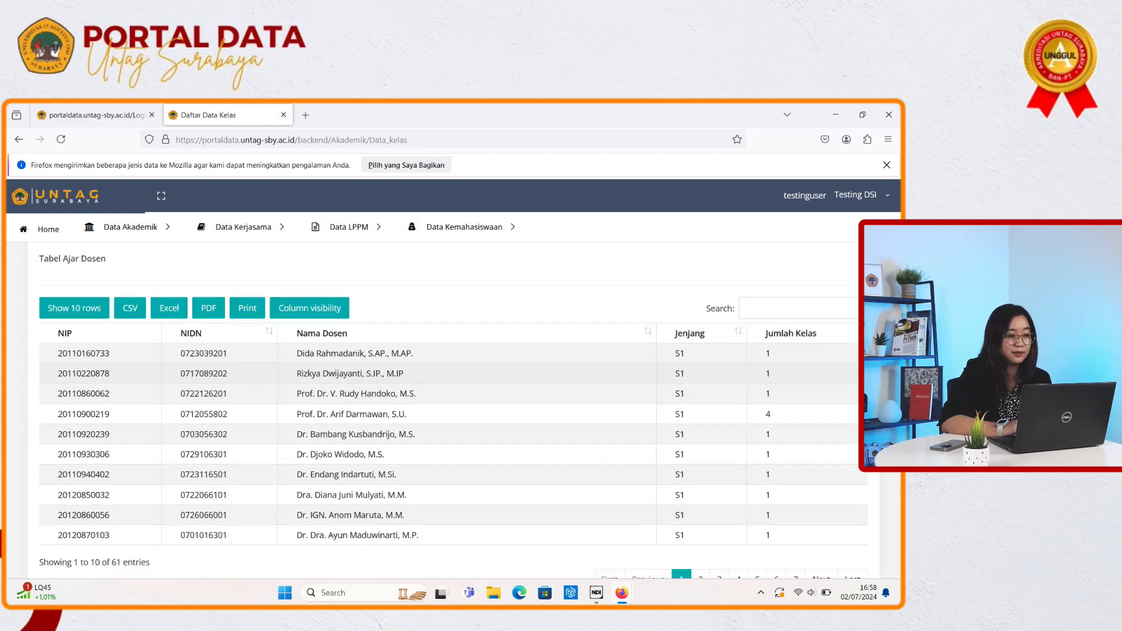
{"action": "scroll", "coordinate": [444, 395], "scroll_direction": "up", "scroll_amount": 1}
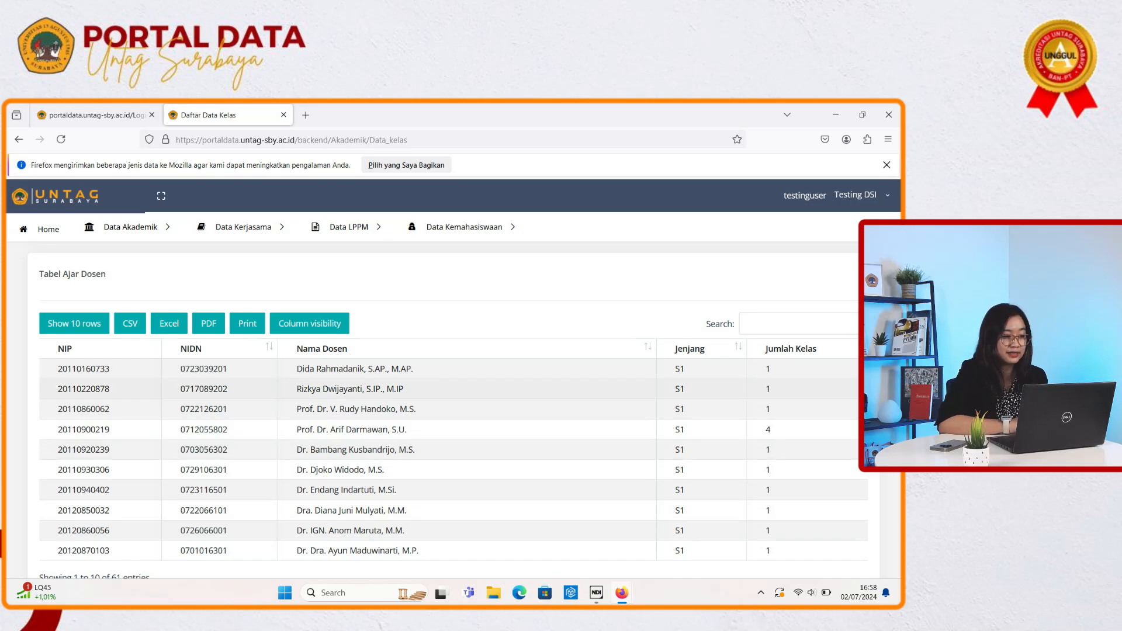
{"action": "scroll", "coordinate": [444, 409], "scroll_direction": "up", "scroll_amount": 15}
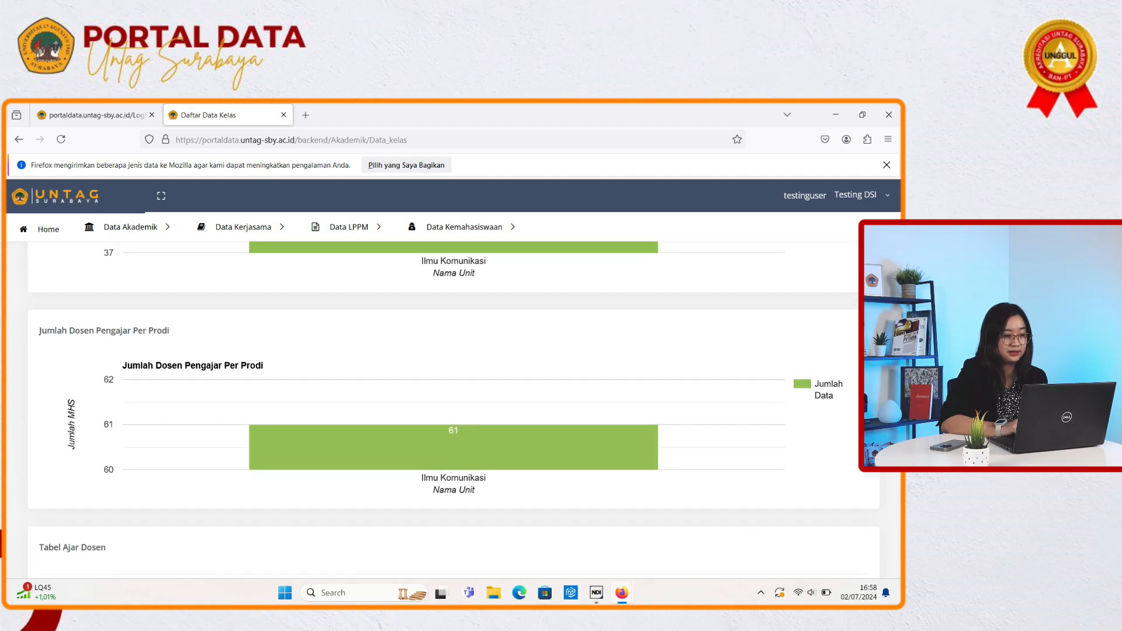
{"action": "scroll", "coordinate": [444, 404], "scroll_direction": "up", "scroll_amount": 1}
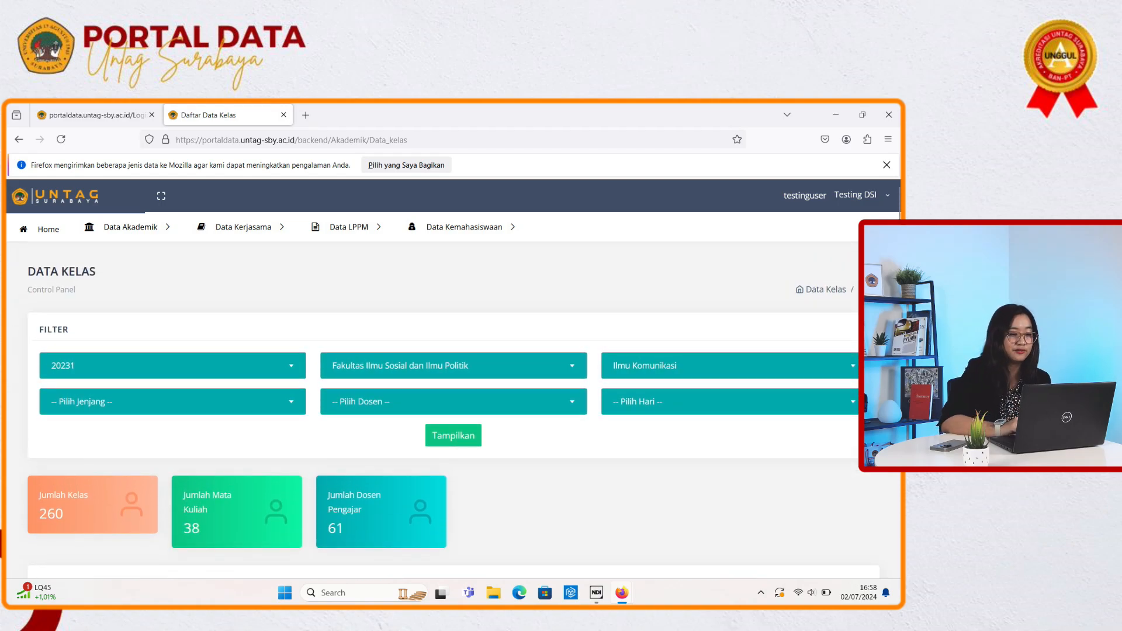
Step: Try to narrow the class data to the second lecturer in the Dosen list and the day Senin
{"action": "left_click", "coordinate": [453, 401]}
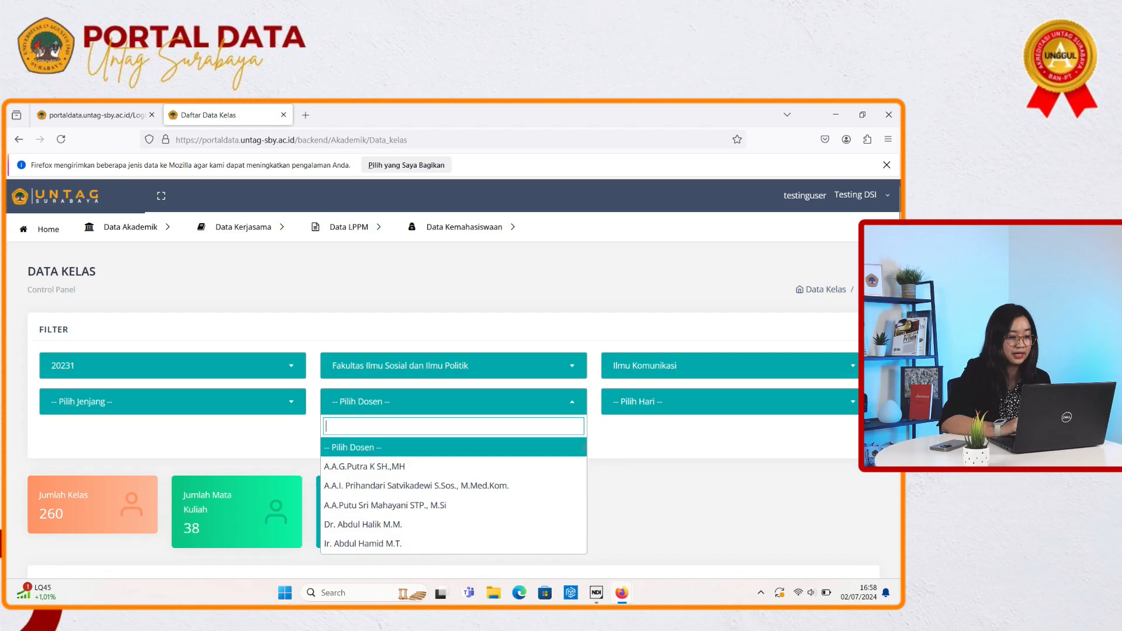
{"action": "key", "text": "Down"}
{"action": "key", "text": "Down"}
{"action": "key", "text": "Down"}
{"action": "key", "text": "Up"}
{"action": "key", "text": "Return"}
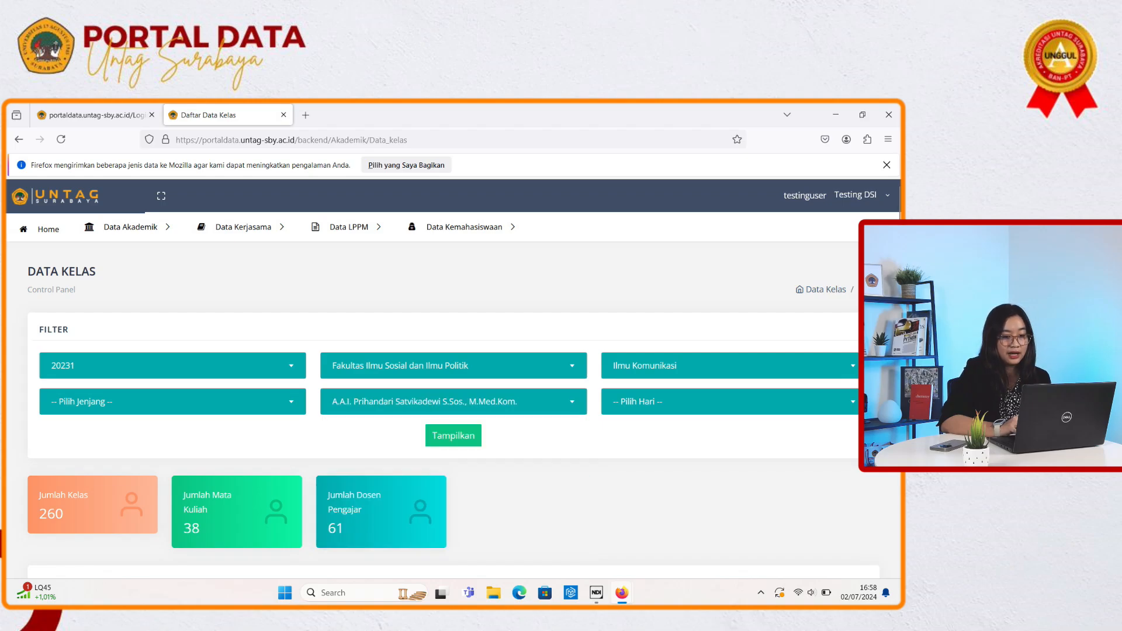
{"action": "left_click", "coordinate": [734, 402]}
{"action": "left_click", "coordinate": [734, 465]}
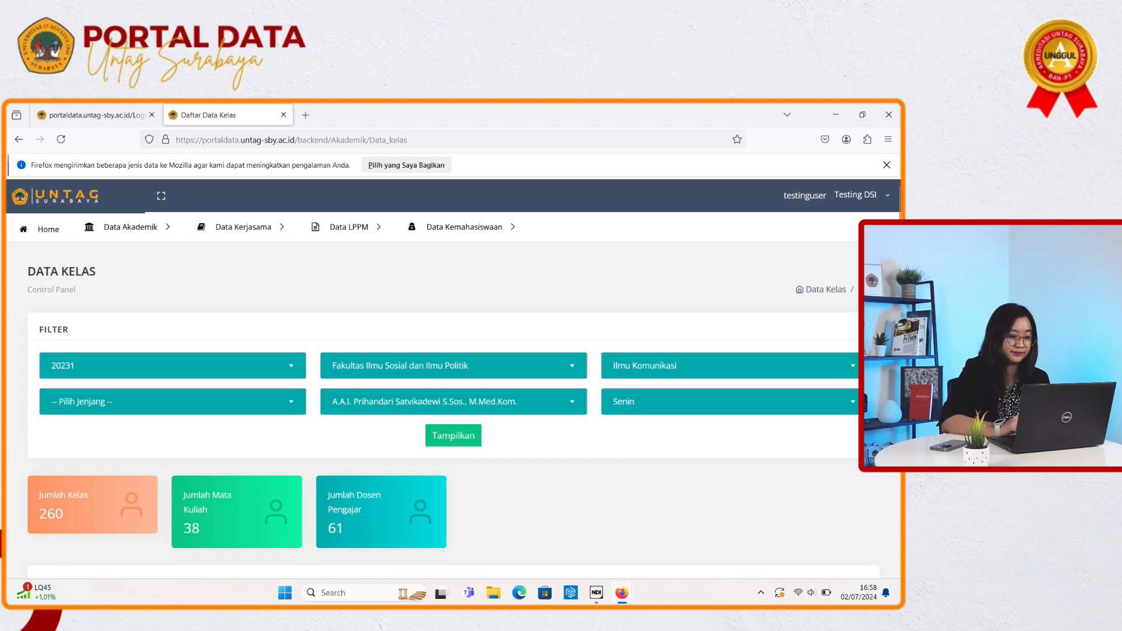
{"action": "left_click", "coordinate": [453, 435]}
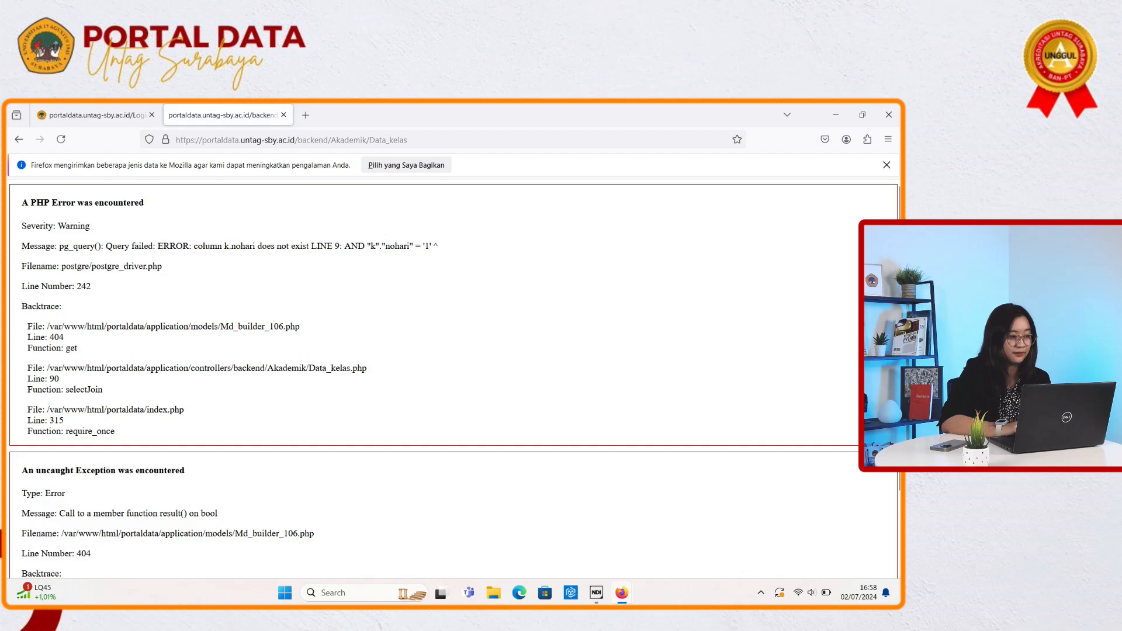
Step: Go back to the previous Data Kelas results and reload them by resending the form data
{"action": "left_click", "coordinate": [18, 139]}
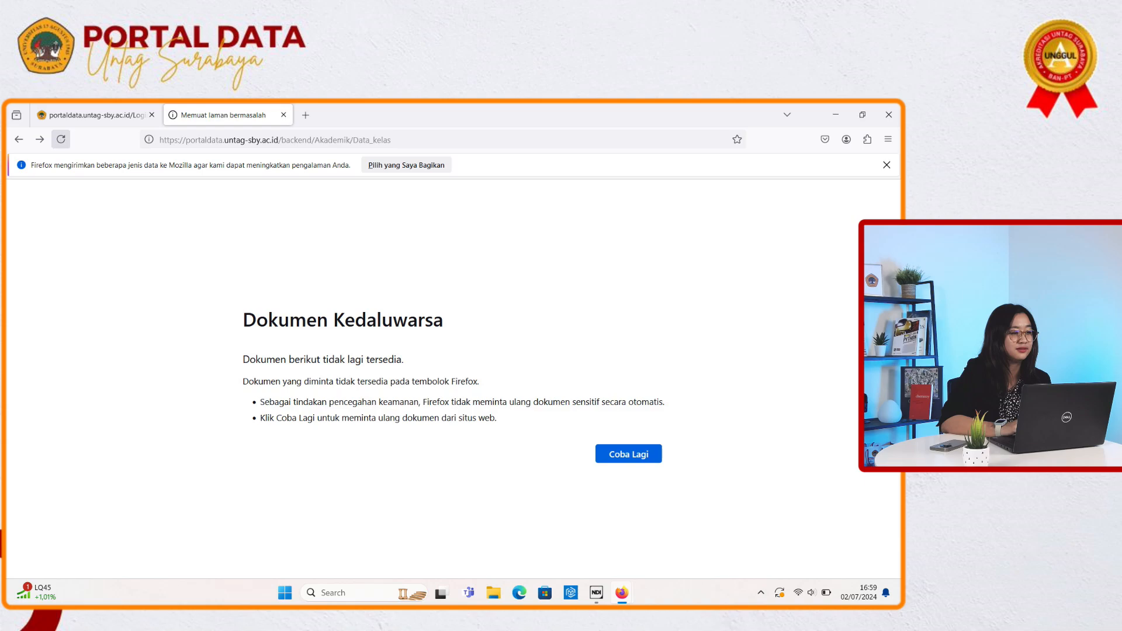
{"action": "left_click", "coordinate": [61, 139]}
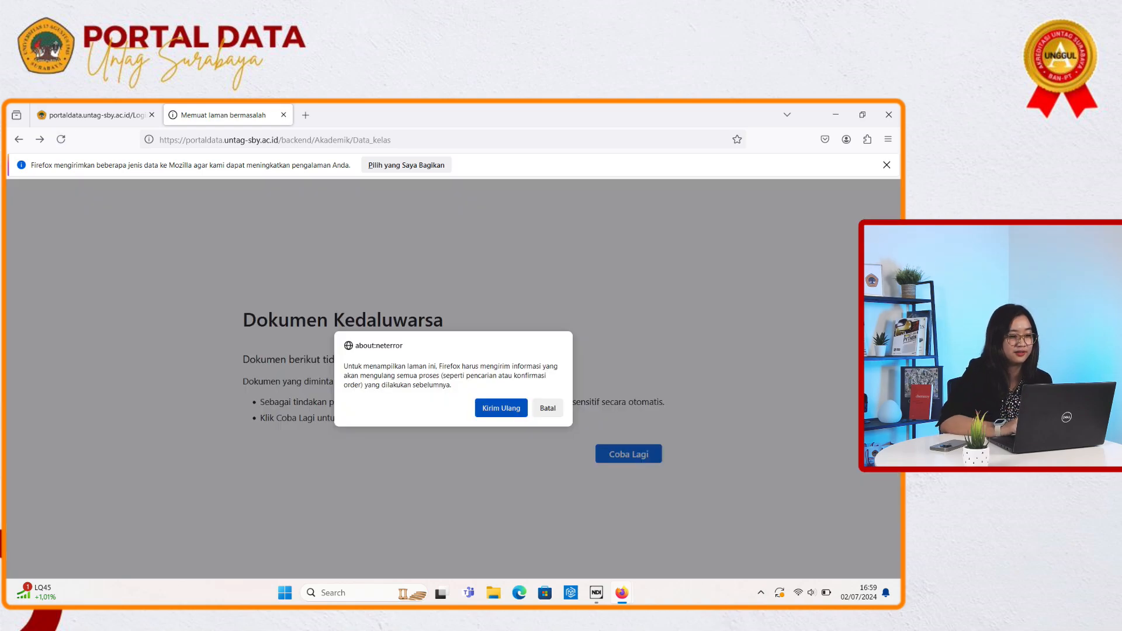
{"action": "key", "text": "Return"}
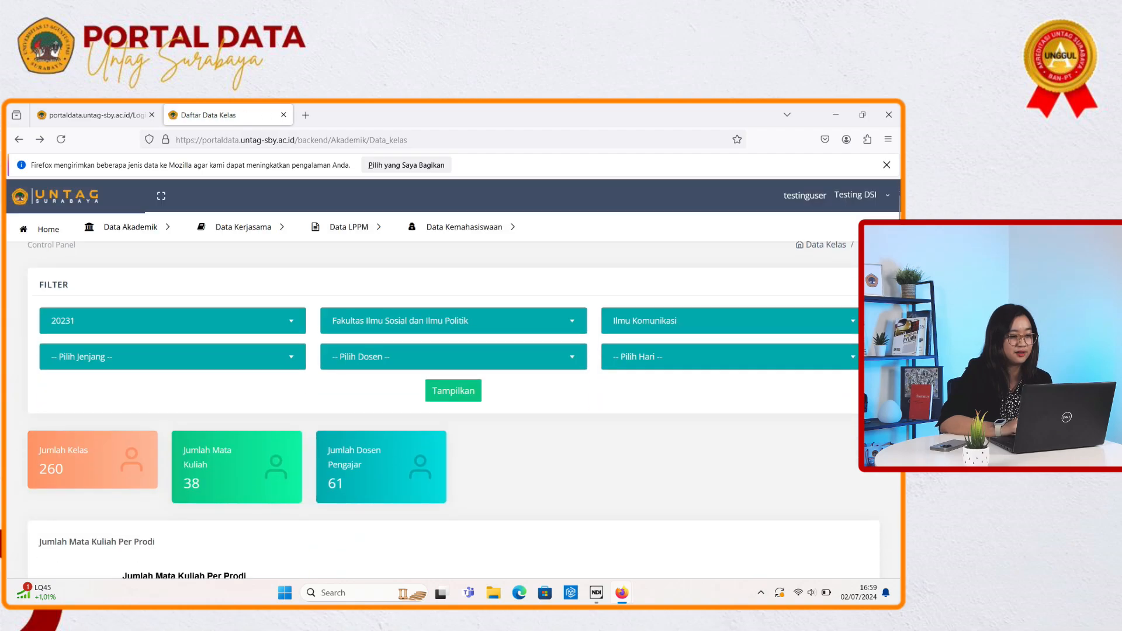
Step: Filter the Ilmu Komunikasi class data by the day Senin with no lecturer selected, and display it
{"action": "left_click", "coordinate": [454, 357]}
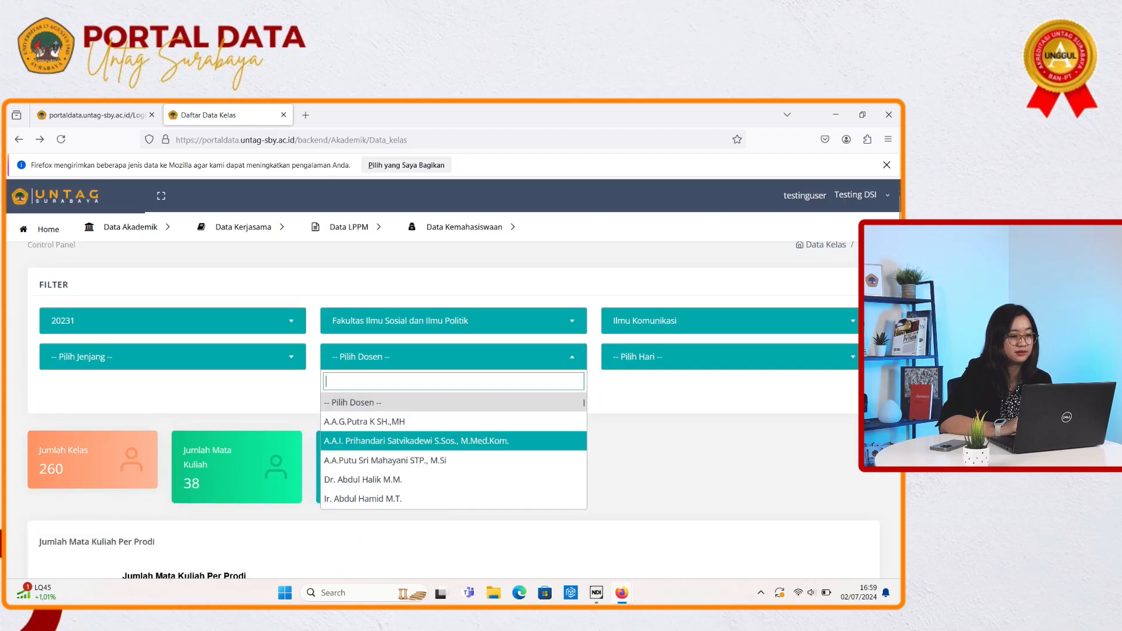
{"action": "left_click", "coordinate": [454, 402]}
{"action": "left_click", "coordinate": [731, 357]}
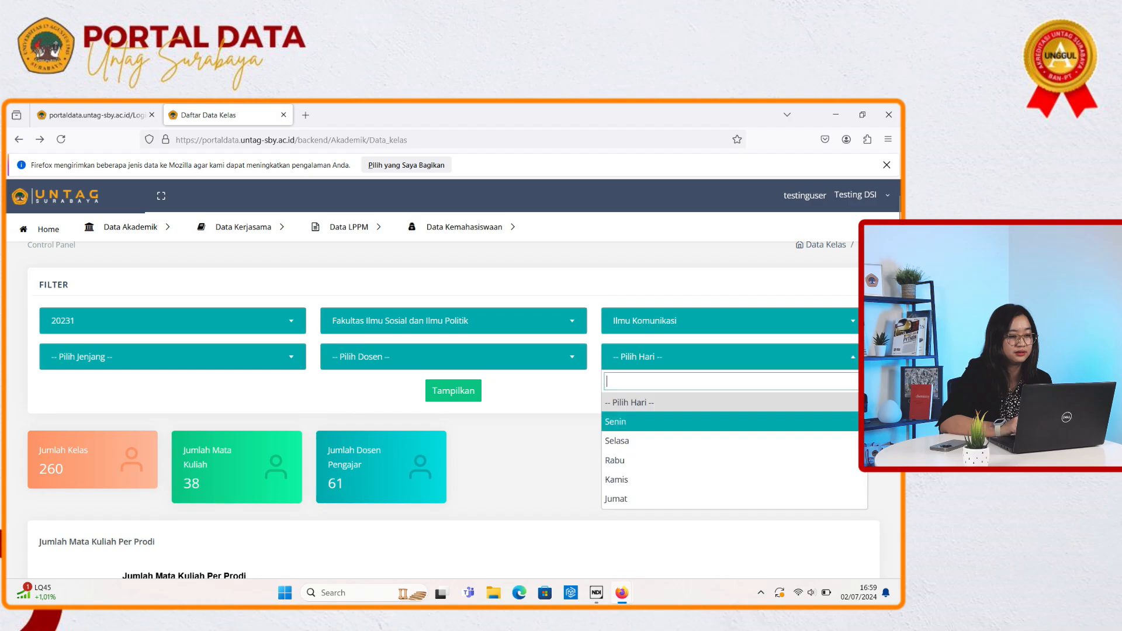
{"action": "left_click", "coordinate": [731, 421]}
{"action": "left_click", "coordinate": [453, 390]}
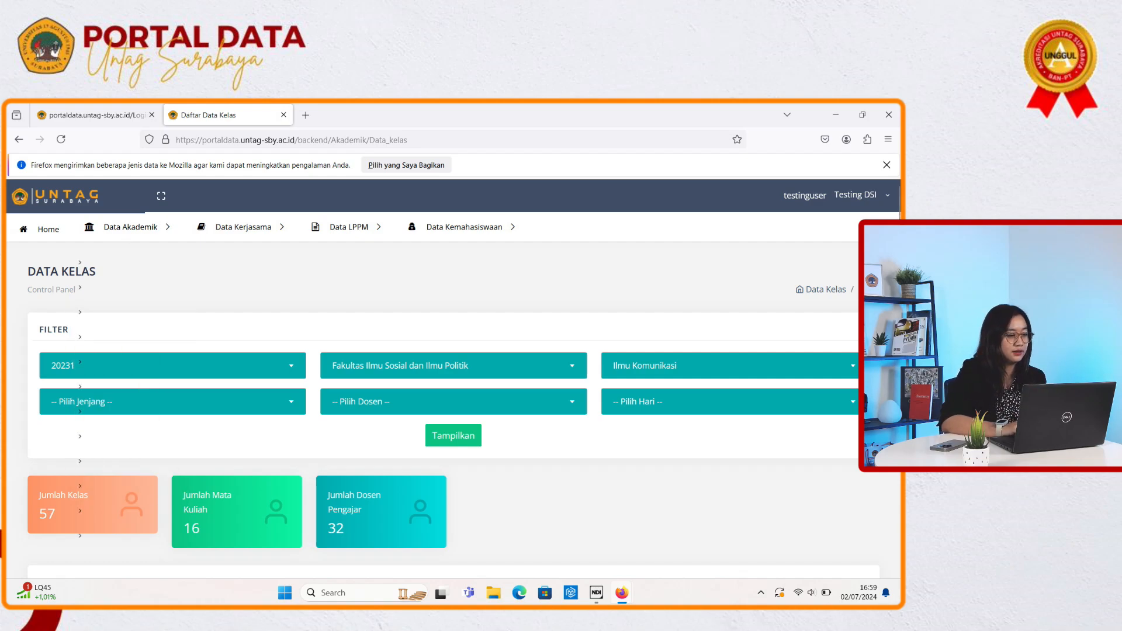
Step: Reopen the Data Kelas page of Data Akademik to reset its filters, and view the class summary cards
{"action": "mouse_move", "coordinate": [130, 226]}
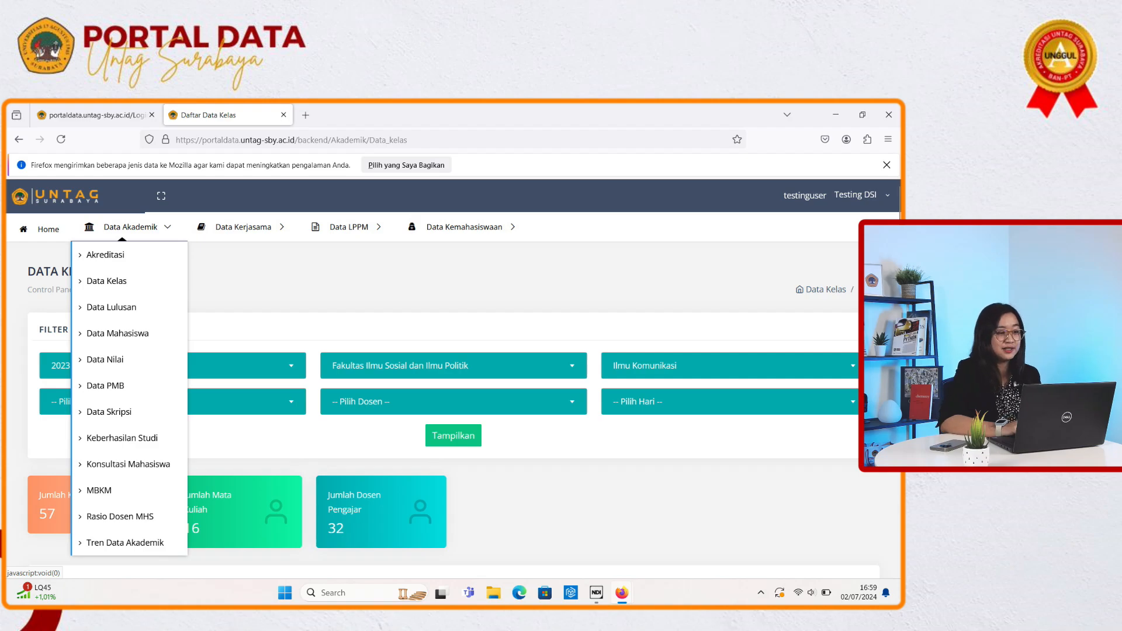
{"action": "left_click", "coordinate": [106, 281]}
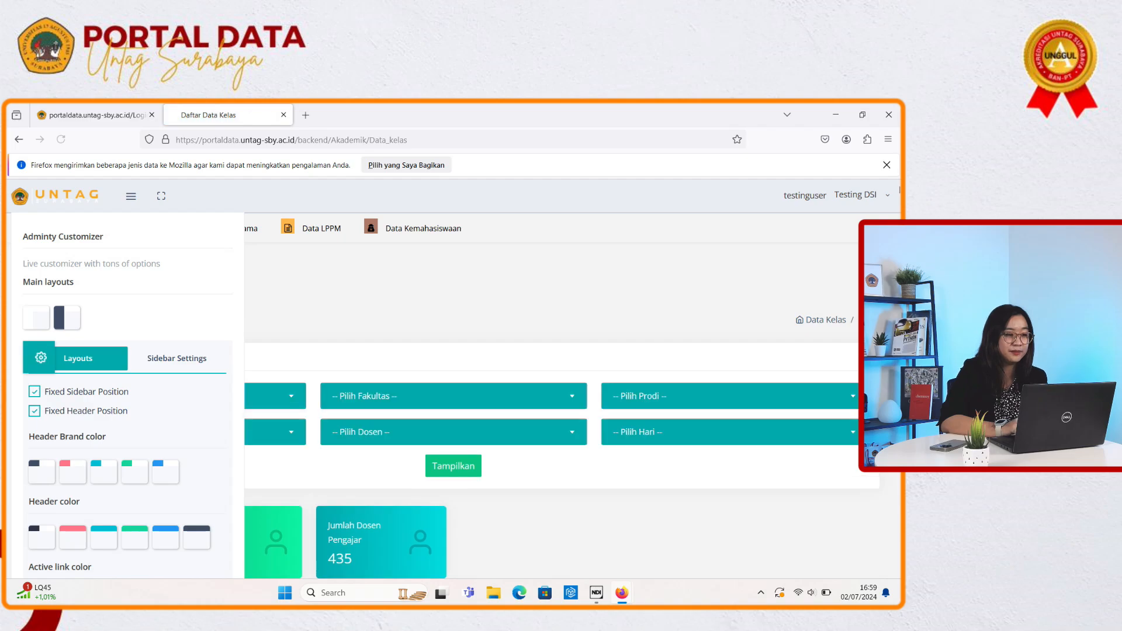
{"action": "scroll", "coordinate": [453, 403], "scroll_direction": "down", "scroll_amount": 1}
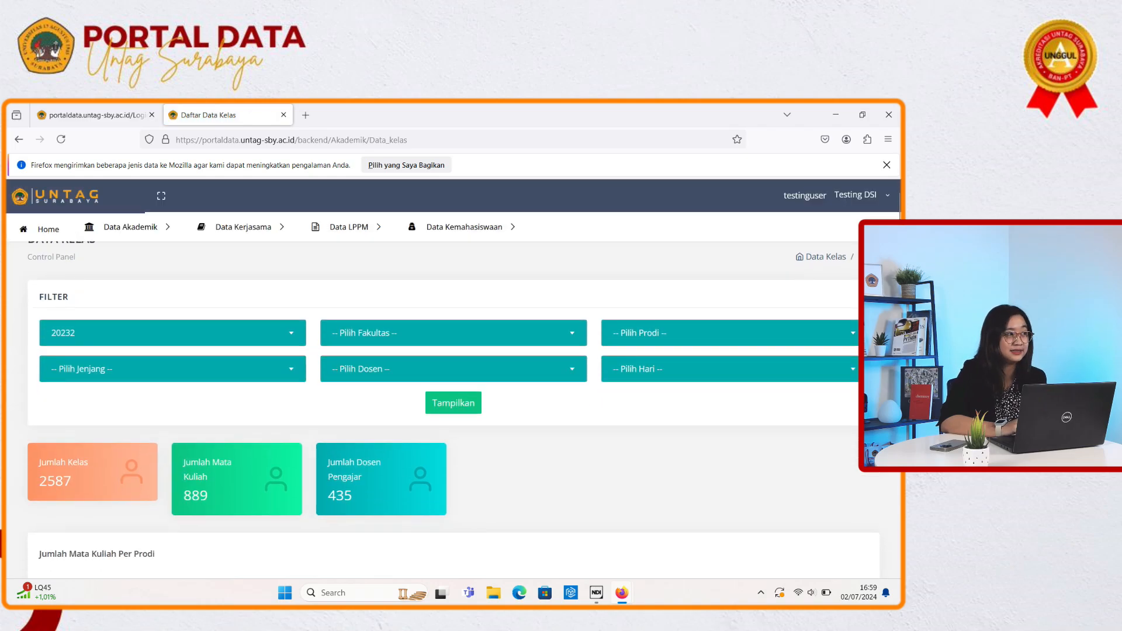
{"action": "scroll", "coordinate": [453, 403], "scroll_direction": "down", "scroll_amount": 1}
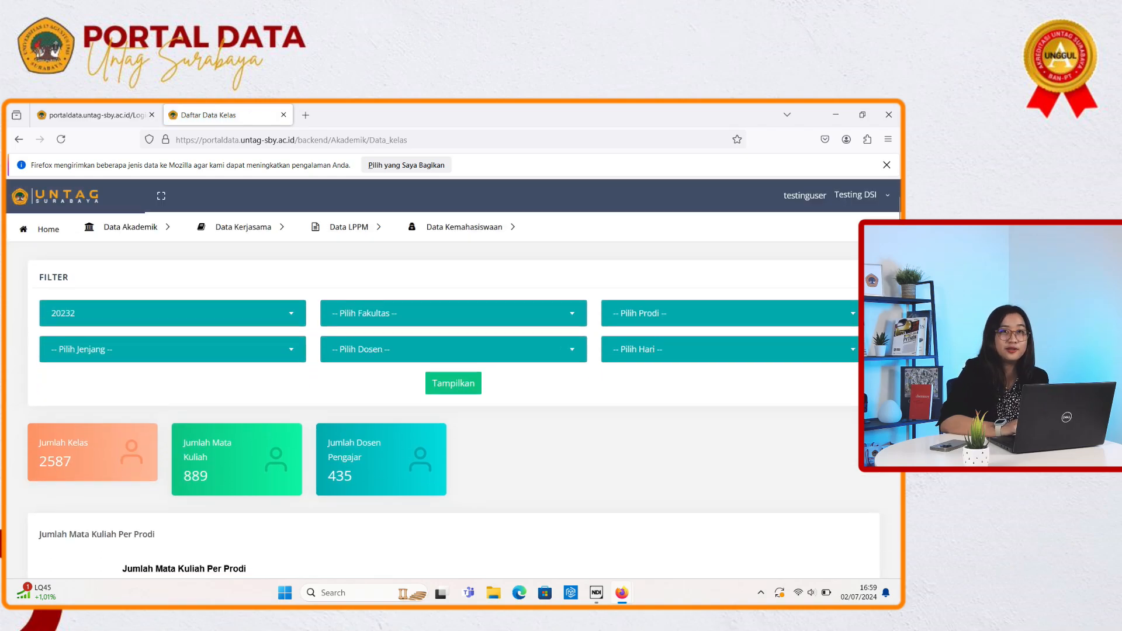
{"action": "scroll", "coordinate": [453, 403], "scroll_direction": "down", "scroll_amount": 1}
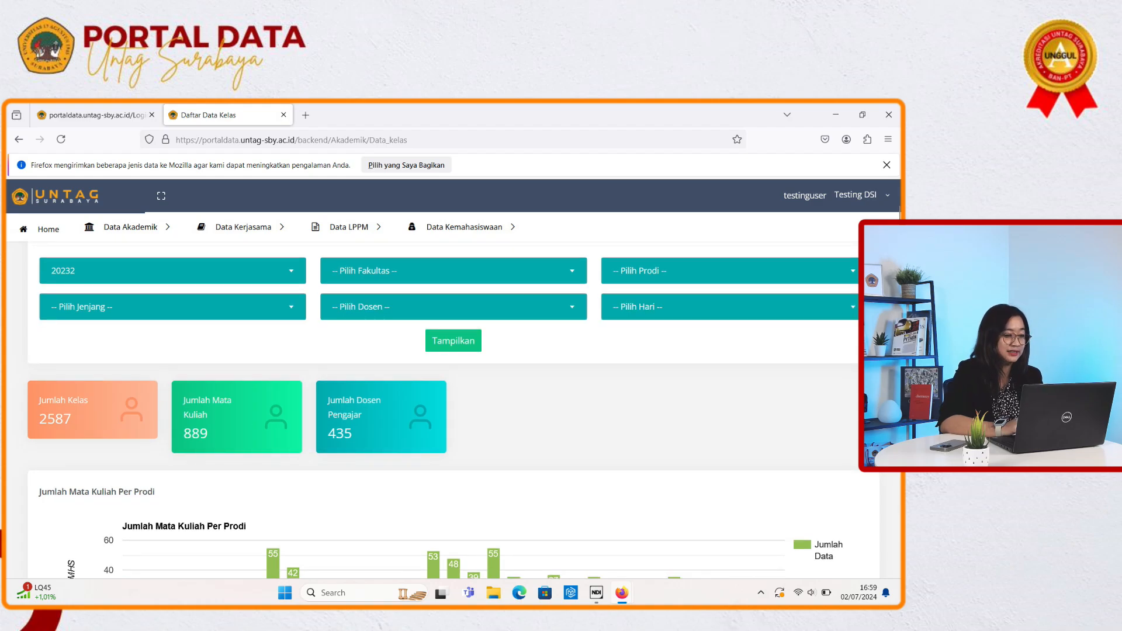
{"action": "scroll", "coordinate": [442, 410], "scroll_direction": "down", "scroll_amount": 1}
{"action": "scroll", "coordinate": [442, 409], "scroll_direction": "up", "scroll_amount": 1}
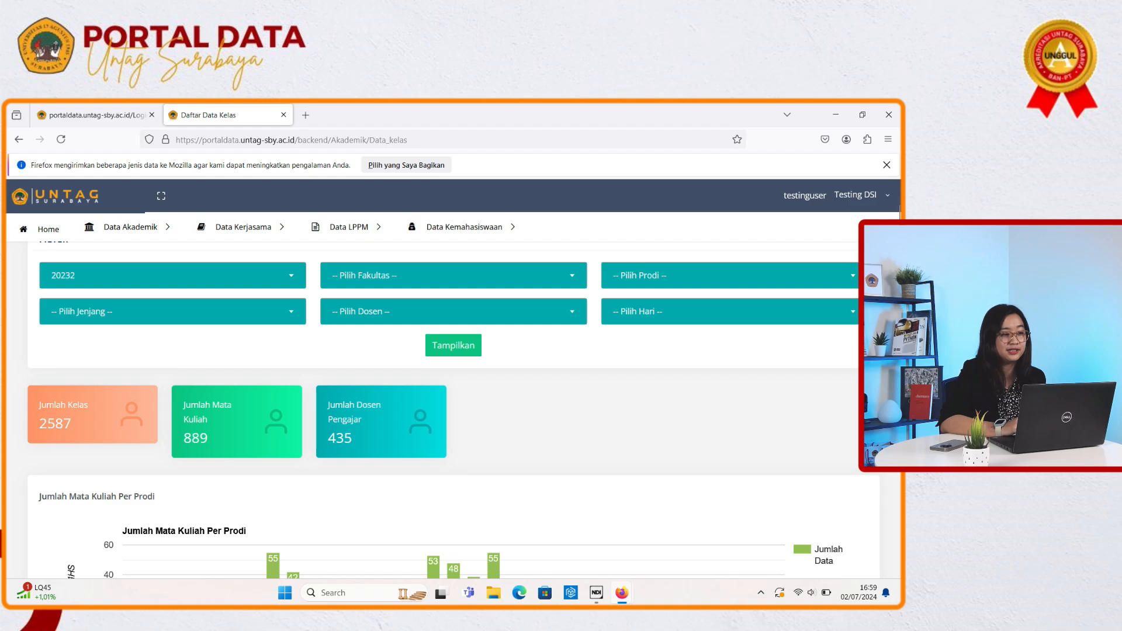
Step: Set the class data filter to academic period 20231 and Fakultas Ilmu Sosial dan Ilmu Politik
{"action": "scroll", "coordinate": [453, 409], "scroll_direction": "up", "scroll_amount": 1}
{"action": "left_click", "coordinate": [172, 298]}
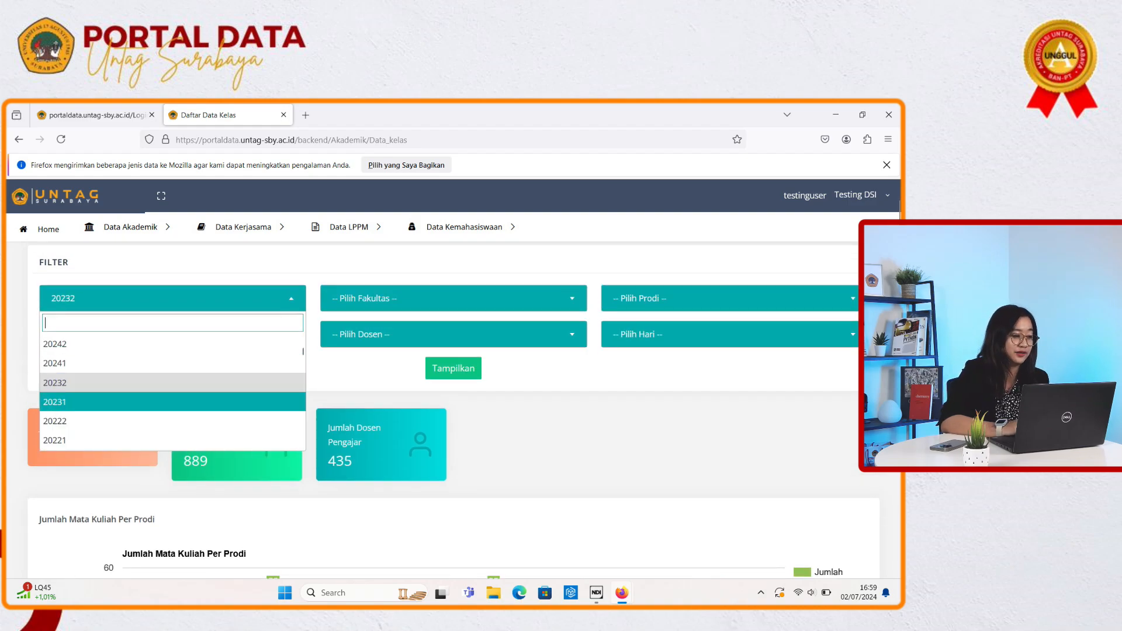
{"action": "key", "text": "Return"}
{"action": "key", "text": "Tab"}
{"action": "key", "text": "Down"}
{"action": "key", "text": "Down"}
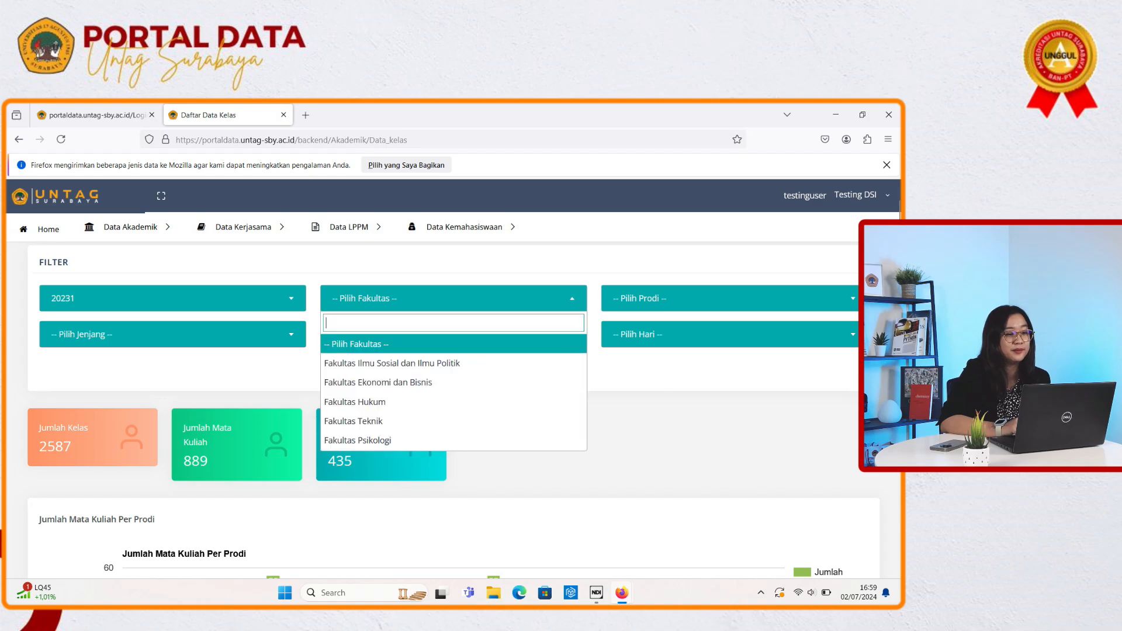
{"action": "key", "text": "Return"}
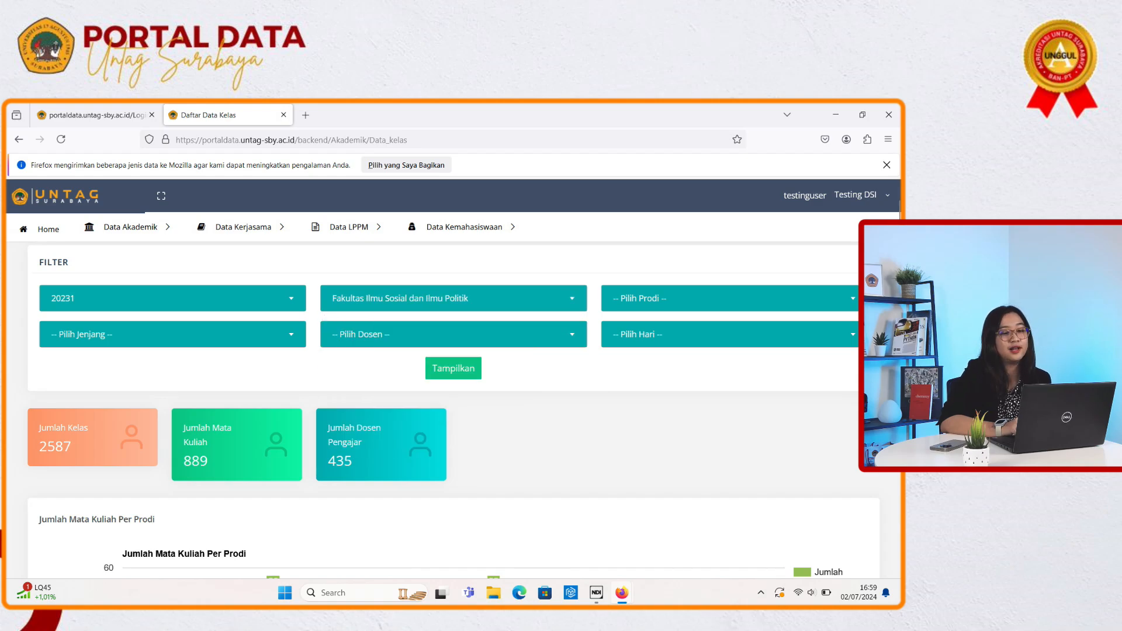
Step: Choose the Ilmu Komunikasi study program in the filter and display the matching class data
{"action": "key", "text": "Tab"}
{"action": "key", "text": "Down"}
{"action": "key", "text": "Down"}
{"action": "key", "text": "Down"}
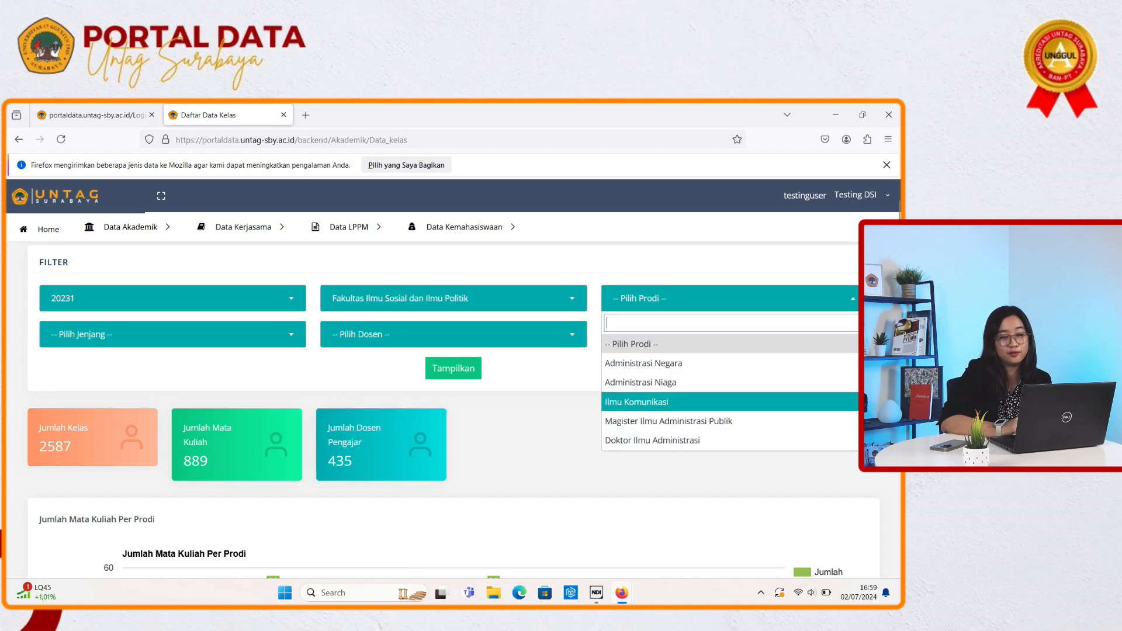
{"action": "key", "text": "Return"}
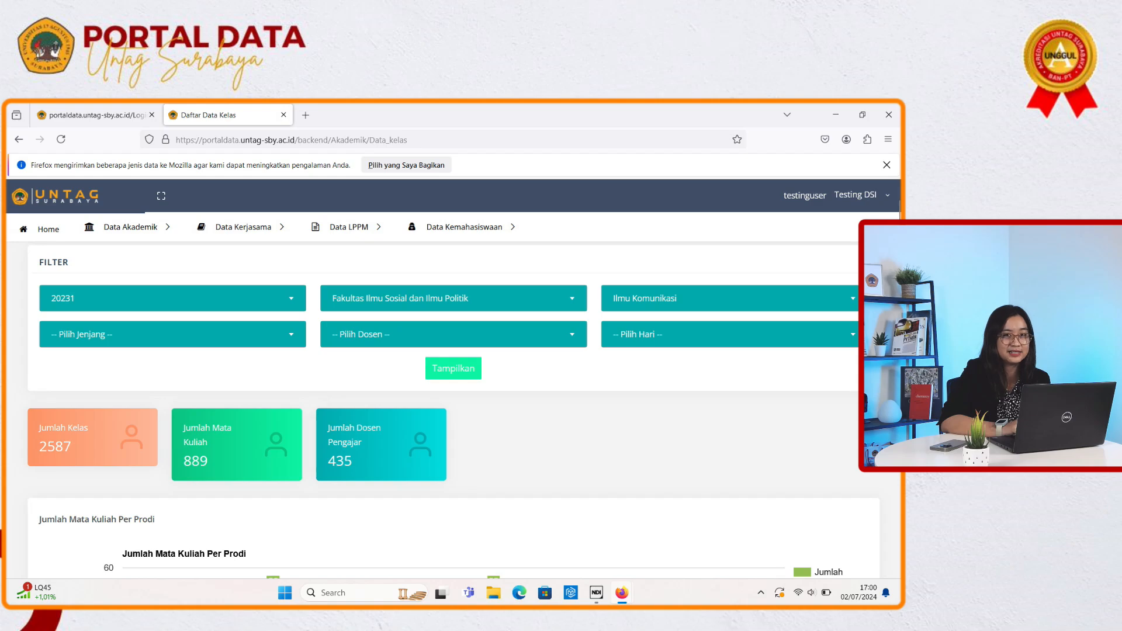
{"action": "key", "text": "Return"}
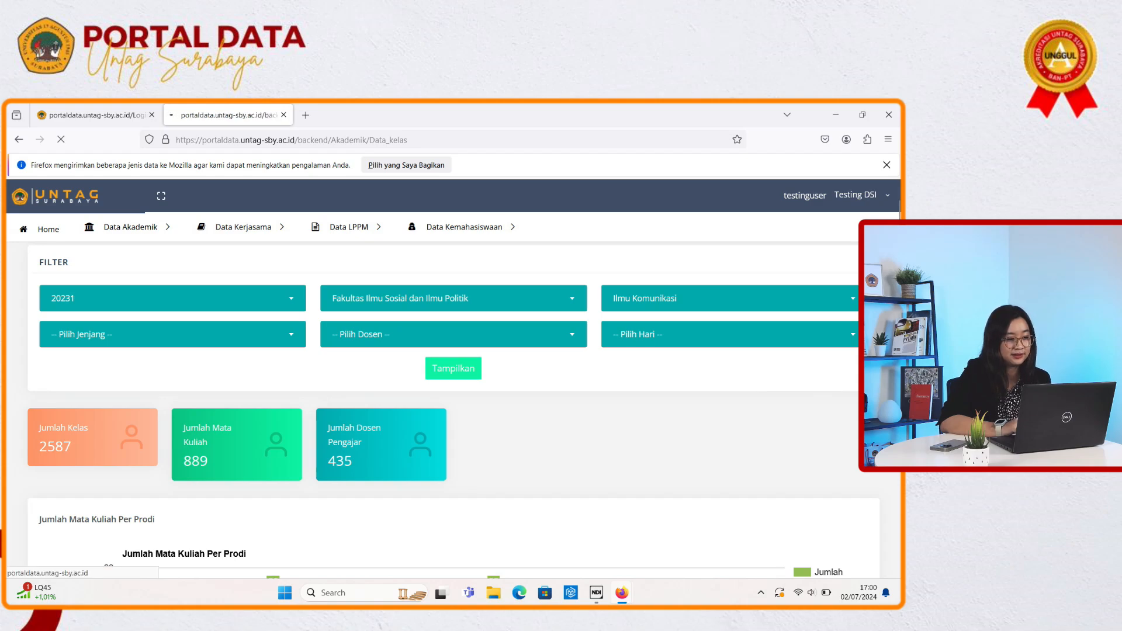
Step: Examine the filtered class summary cards, the course and lecturer charts per study program, and the Tabel Ajar Dosen
{"action": "scroll", "coordinate": [444, 380], "scroll_direction": "down", "scroll_amount": 3}
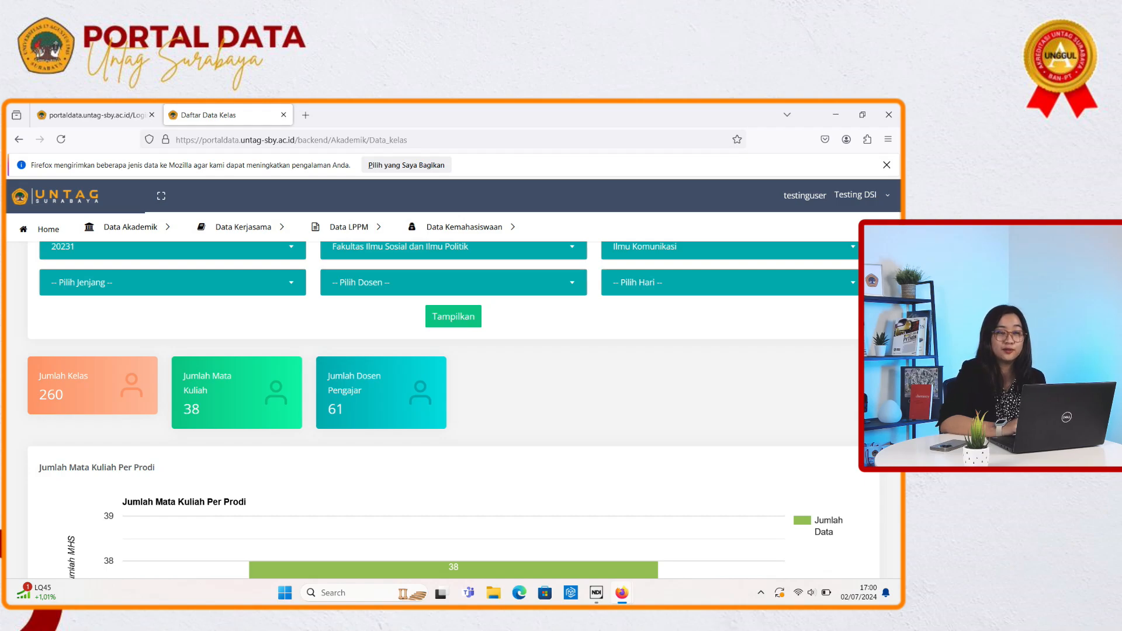
{"action": "scroll", "coordinate": [442, 409], "scroll_direction": "down", "scroll_amount": 1}
{"action": "scroll", "coordinate": [444, 380], "scroll_direction": "down", "scroll_amount": 2}
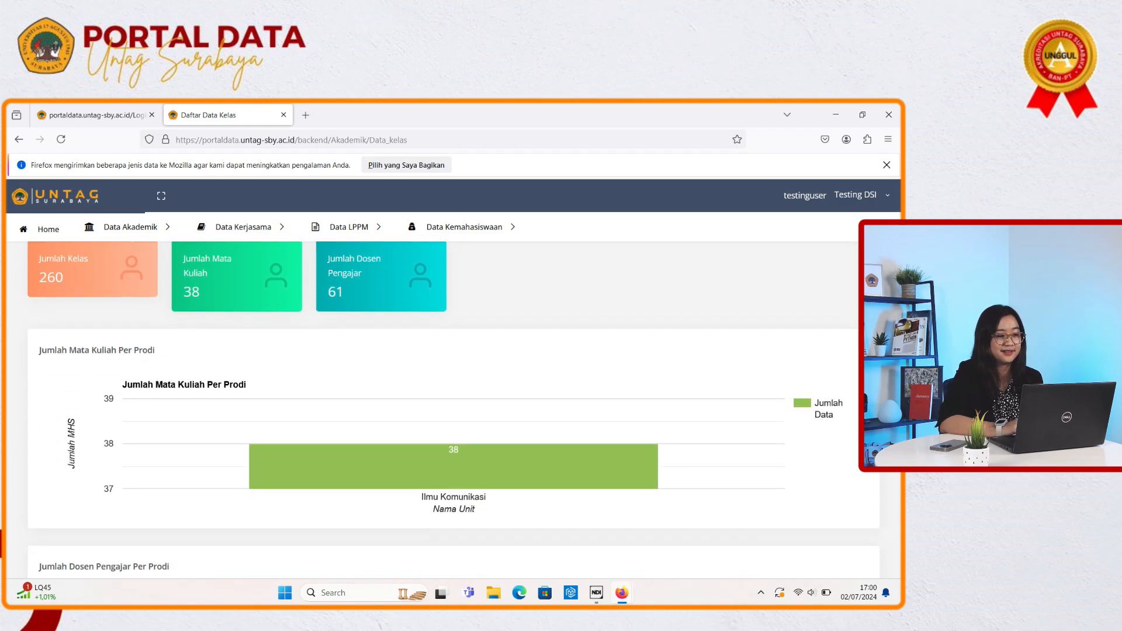
{"action": "scroll", "coordinate": [444, 380], "scroll_direction": "down", "scroll_amount": 1}
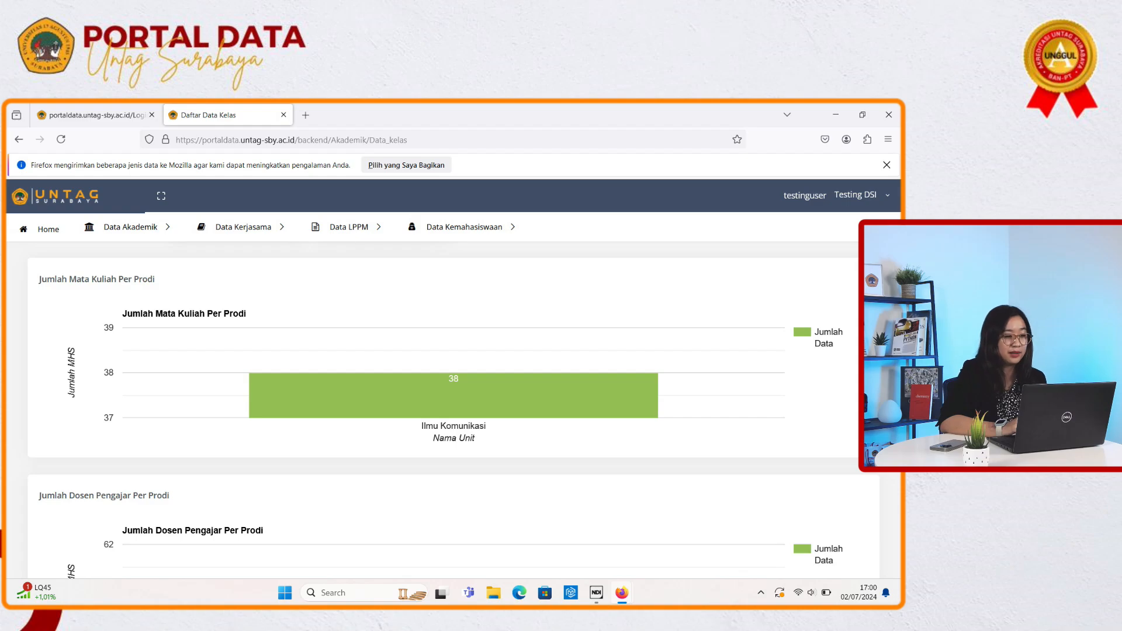
{"action": "scroll", "coordinate": [444, 380], "scroll_direction": "down", "scroll_amount": 1}
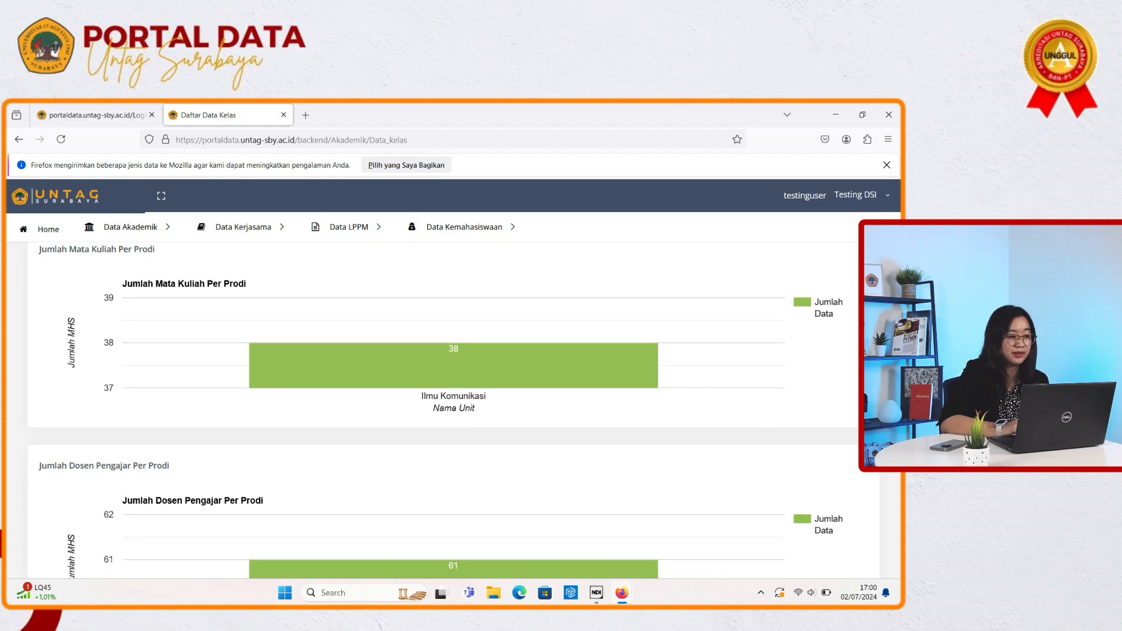
{"action": "scroll", "coordinate": [444, 380], "scroll_direction": "down", "scroll_amount": 2}
{"action": "scroll", "coordinate": [445, 380], "scroll_direction": "down", "scroll_amount": 3}
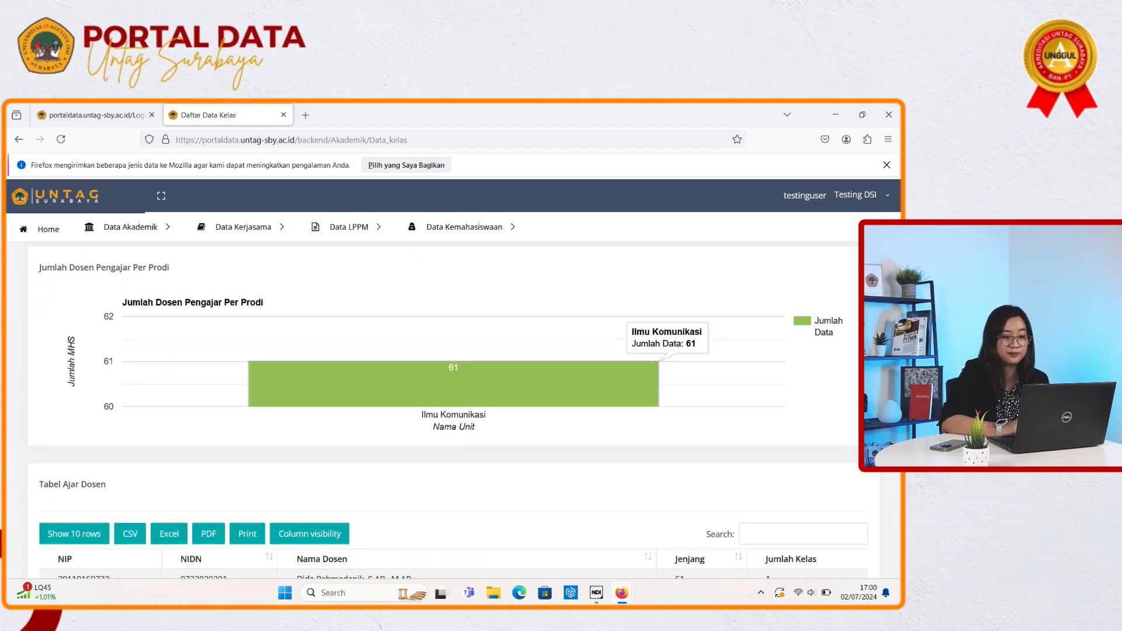
{"action": "scroll", "coordinate": [444, 380], "scroll_direction": "down", "scroll_amount": 4}
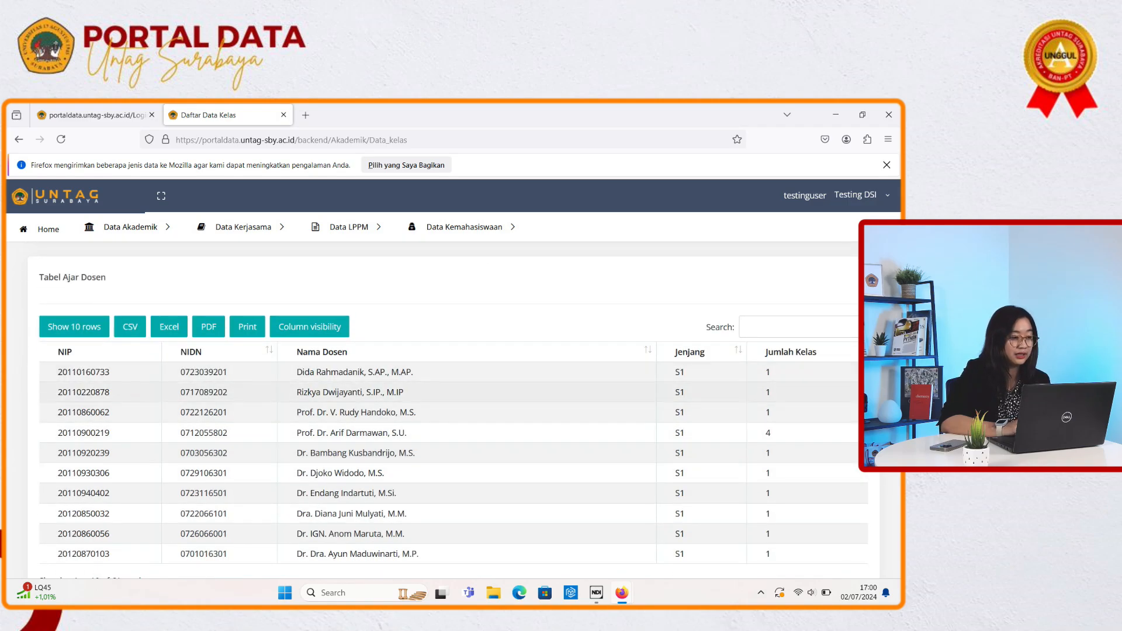
{"action": "scroll", "coordinate": [448, 409], "scroll_direction": "down", "scroll_amount": 1}
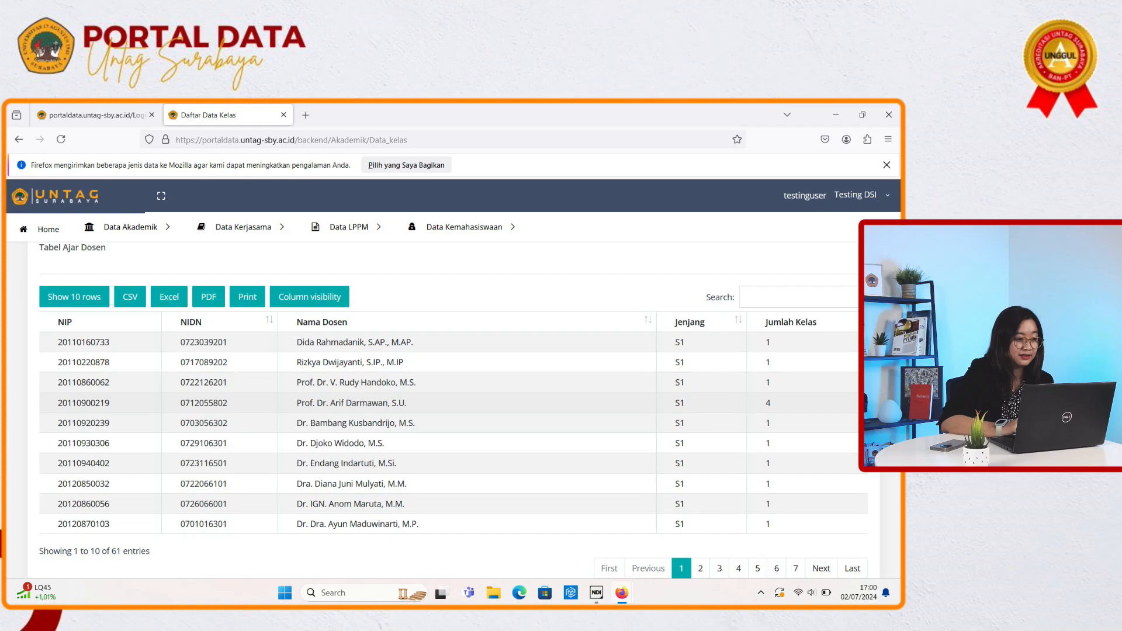
{"action": "scroll", "coordinate": [448, 409], "scroll_direction": "up", "scroll_amount": 1}
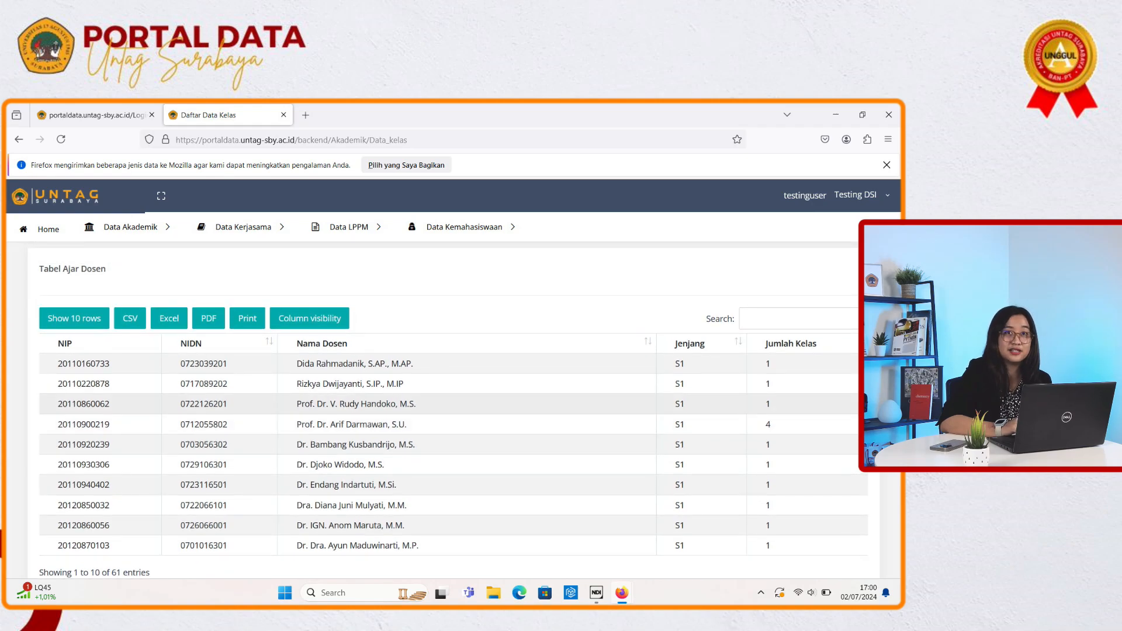
Step: Narrow the Ilmu Komunikasi class data to the day Senin and display the results
{"action": "scroll", "coordinate": [448, 409], "scroll_direction": "up", "scroll_amount": 10}
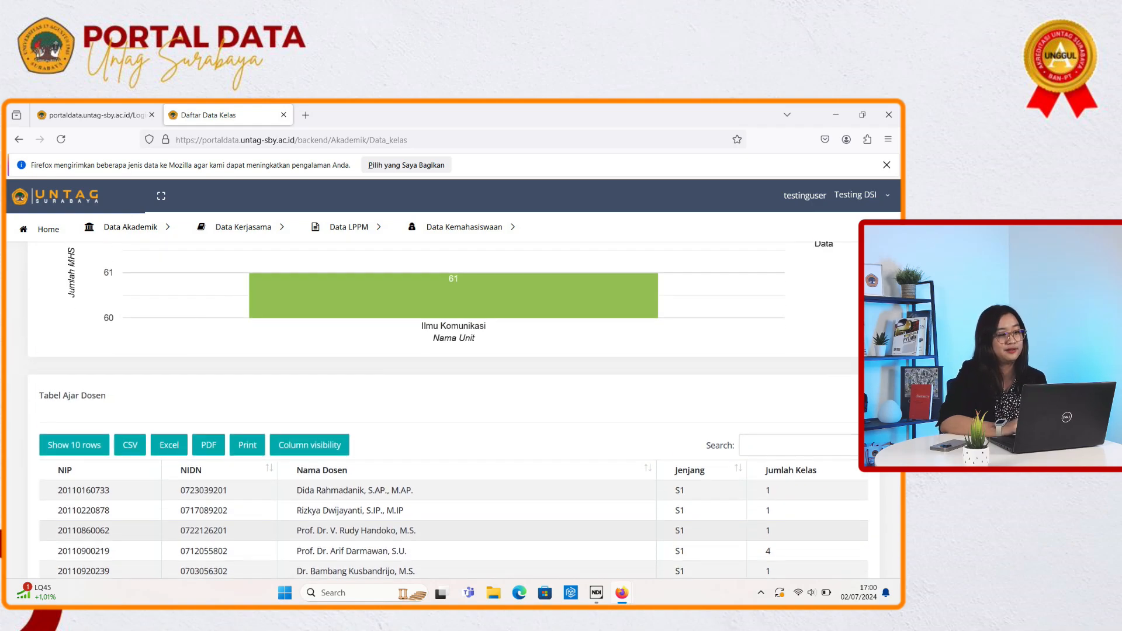
{"action": "scroll", "coordinate": [447, 409], "scroll_direction": "up", "scroll_amount": 1}
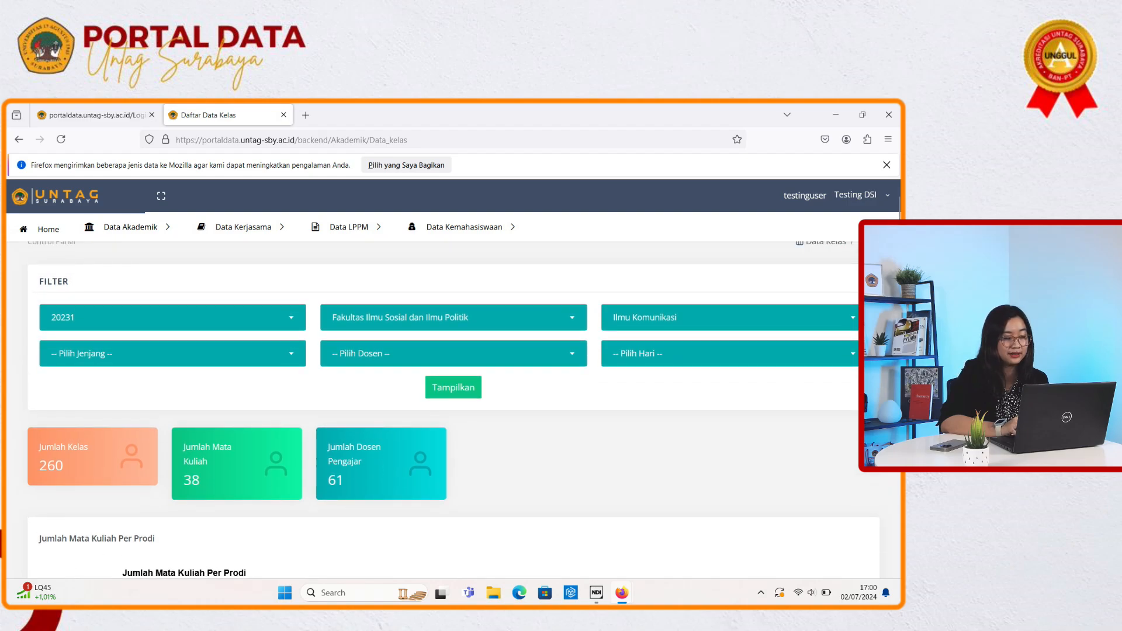
{"action": "left_click", "coordinate": [729, 354]}
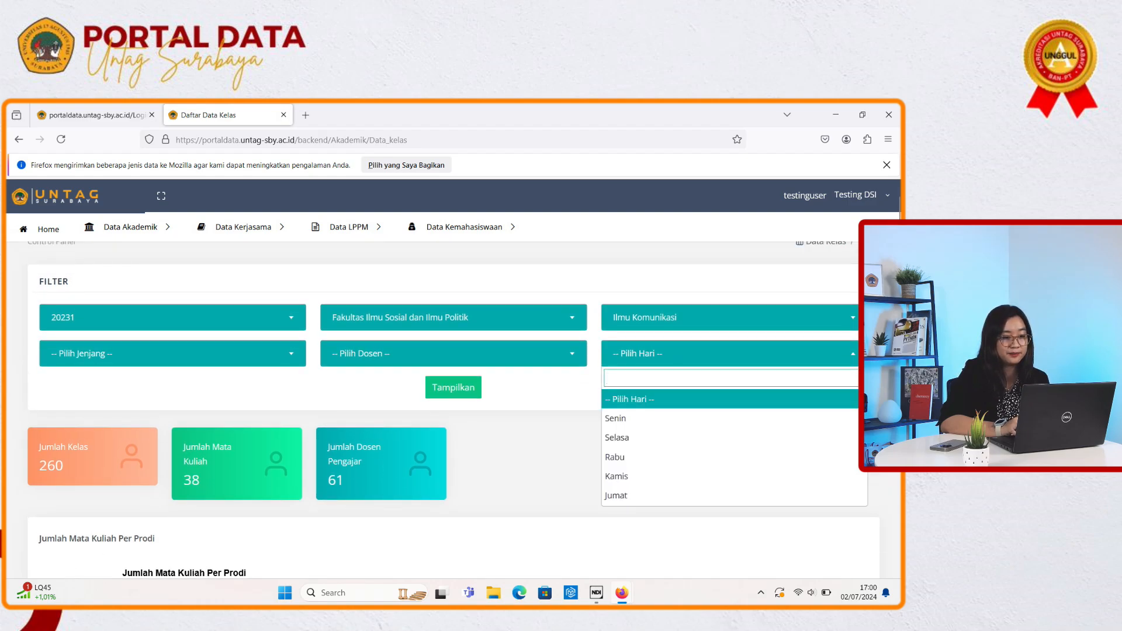
{"action": "key", "text": "Down"}
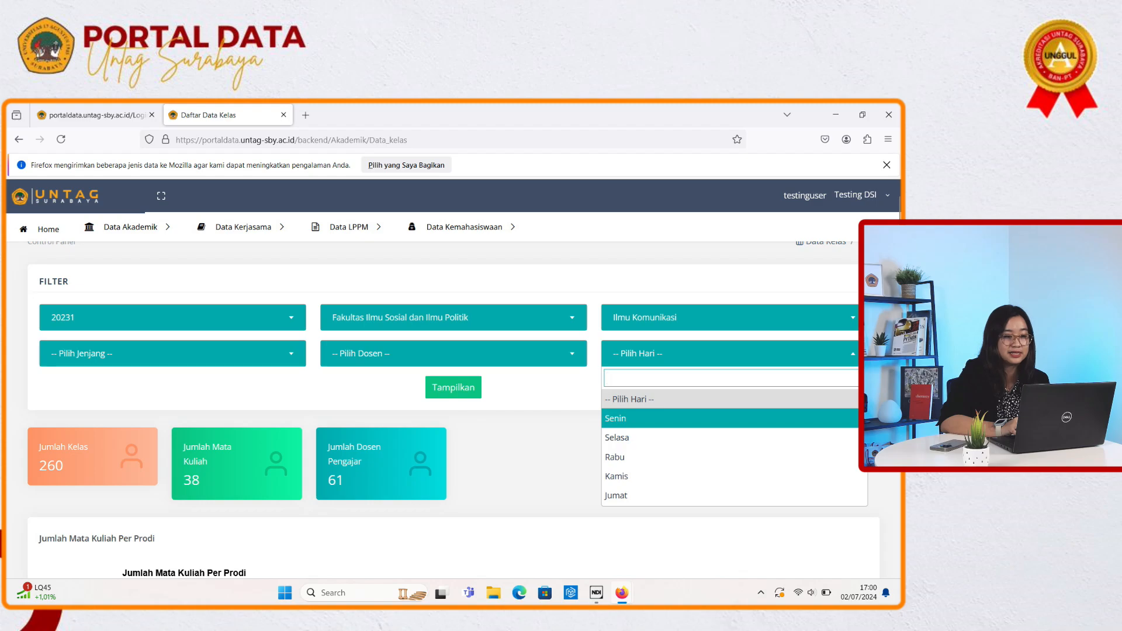
{"action": "key", "text": "Return"}
{"action": "left_click", "coordinate": [453, 387]}
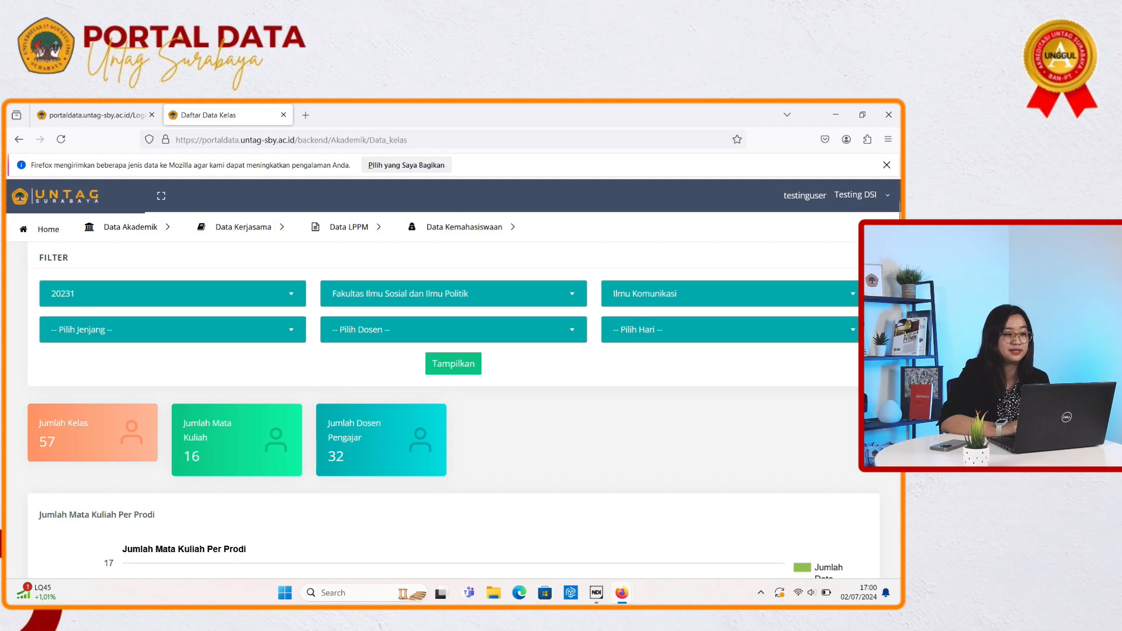
Step: Select Senin as the day again, redisplay the class data, and review the summary cards and course chart
{"action": "scroll", "coordinate": [453, 411], "scroll_direction": "down", "scroll_amount": 1}
{"action": "left_click", "coordinate": [730, 300]}
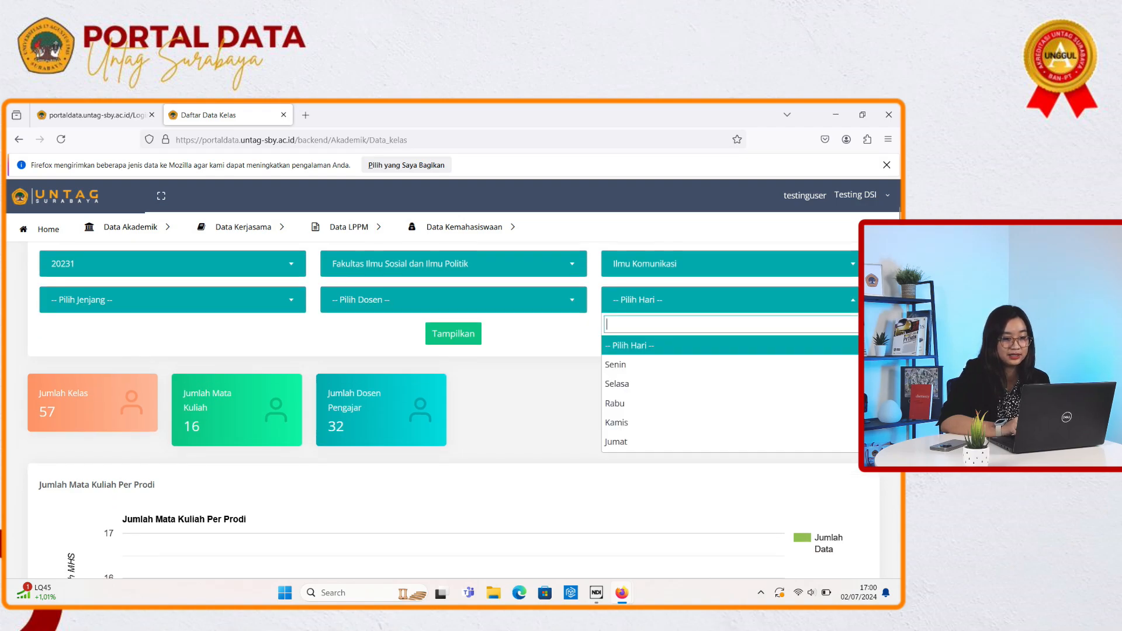
{"action": "left_click", "coordinate": [643, 349]}
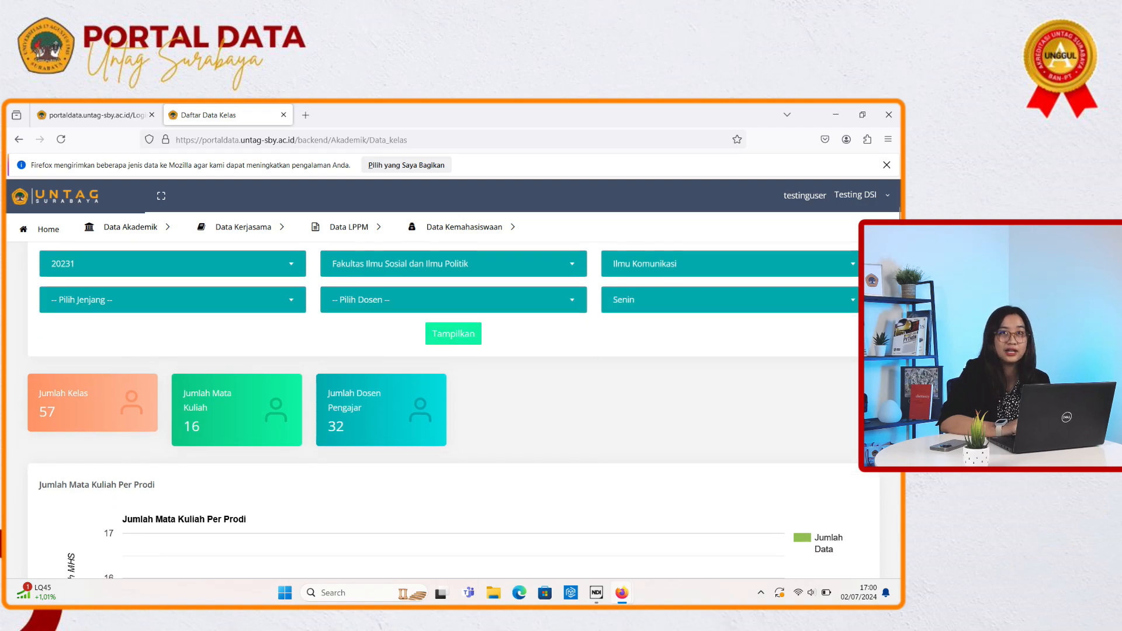
{"action": "left_click", "coordinate": [453, 333]}
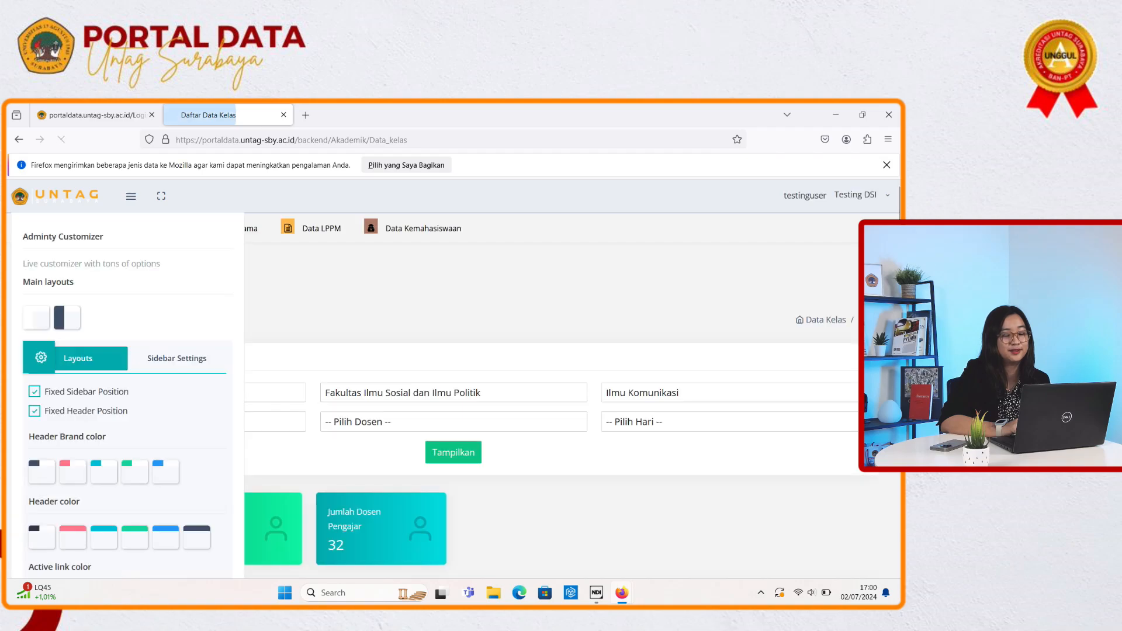
{"action": "scroll", "coordinate": [453, 380], "scroll_direction": "down", "scroll_amount": 3}
{"action": "scroll", "coordinate": [443, 409], "scroll_direction": "down", "scroll_amount": 1}
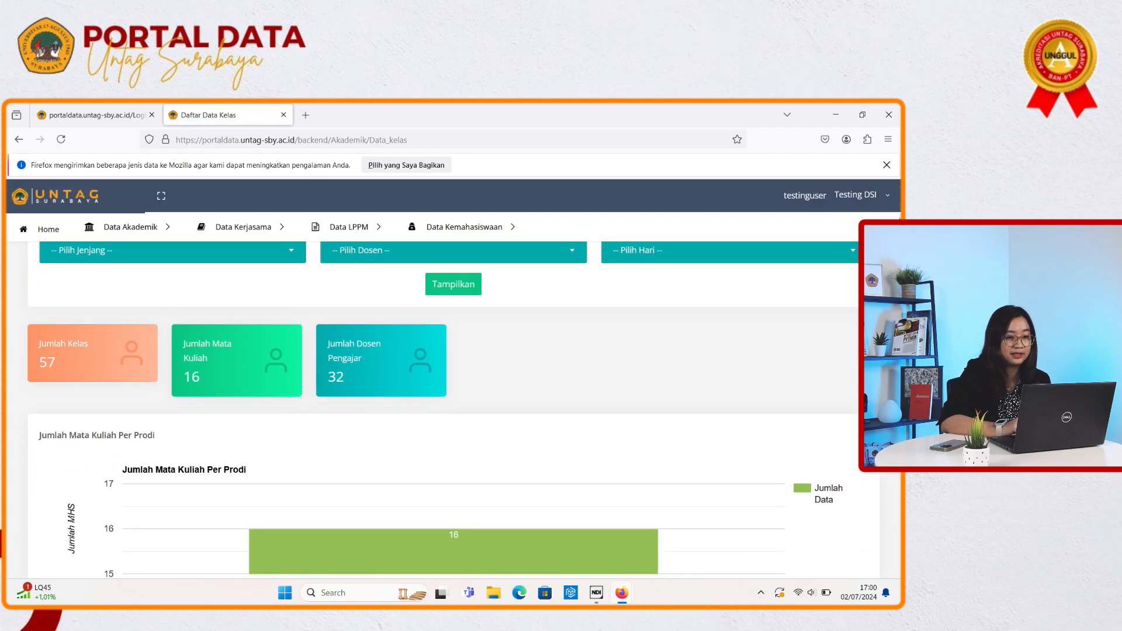
{"action": "scroll", "coordinate": [453, 409], "scroll_direction": "down", "scroll_amount": 3}
{"action": "scroll", "coordinate": [453, 409], "scroll_direction": "up", "scroll_amount": 3}
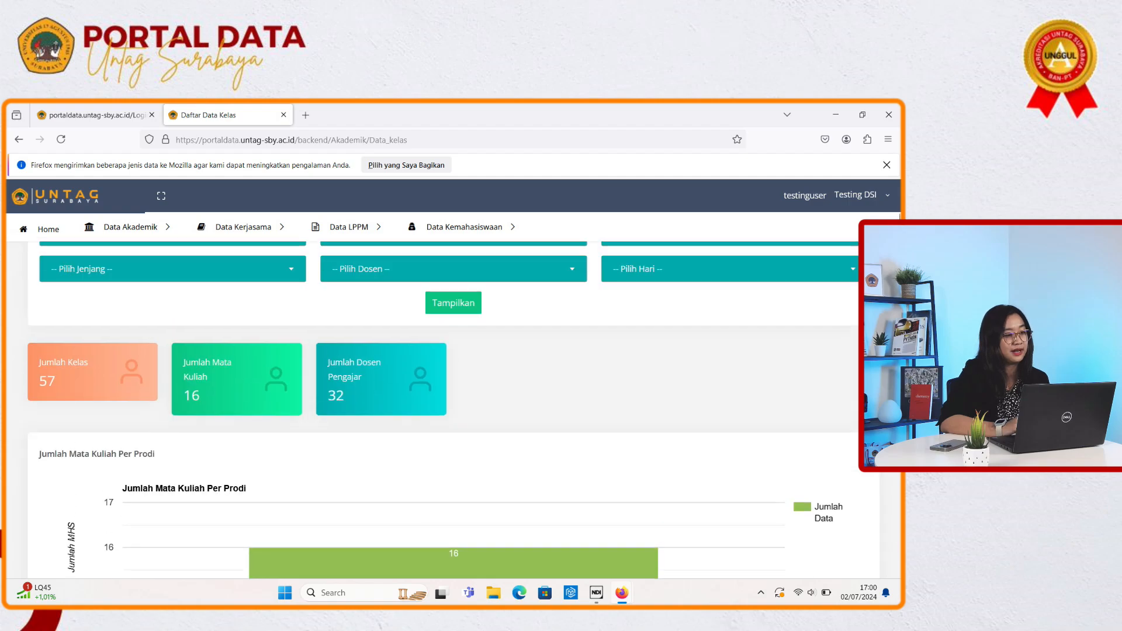
Step: Open the Data Lulusan page of Data Akademik
{"action": "scroll", "coordinate": [453, 409], "scroll_direction": "up", "scroll_amount": 1}
{"action": "left_click", "coordinate": [130, 227]}
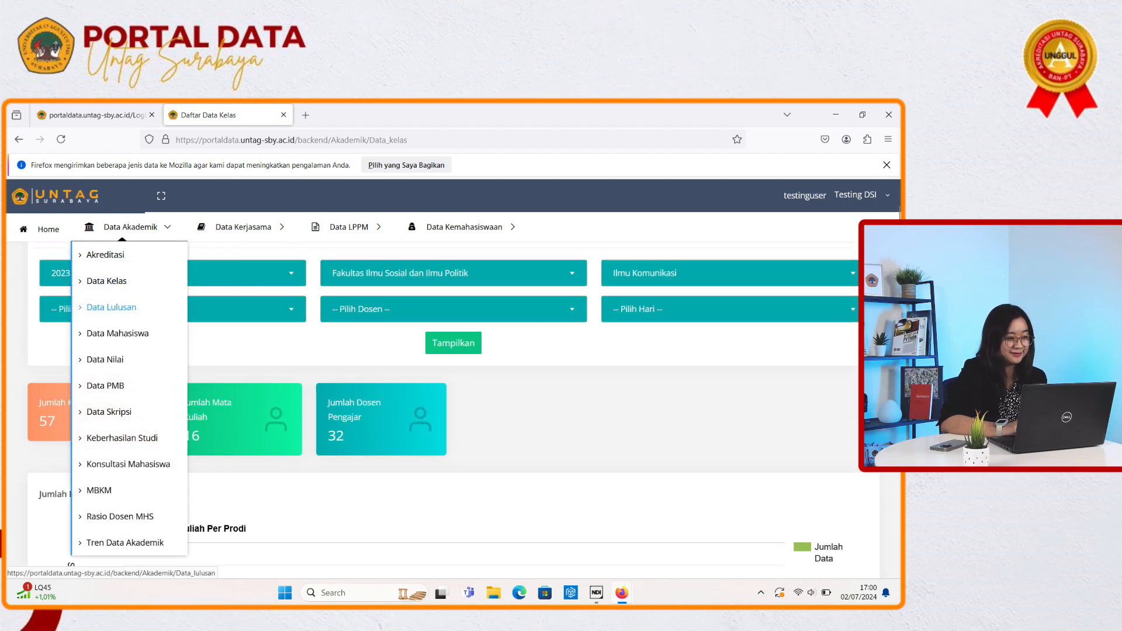
{"action": "left_click", "coordinate": [111, 307]}
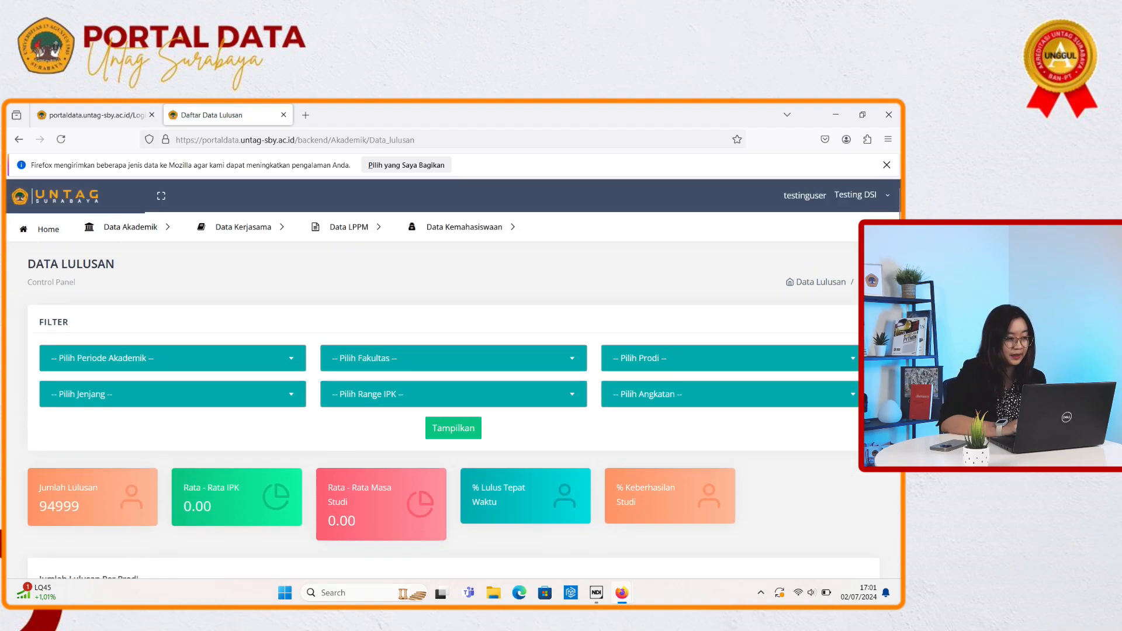
Step: Examine the graduate summary cards, the graduates per study program and per cohort charts, and the Tabel Data Lulusan Per Angkatan
{"action": "scroll", "coordinate": [453, 410], "scroll_direction": "down", "scroll_amount": 3}
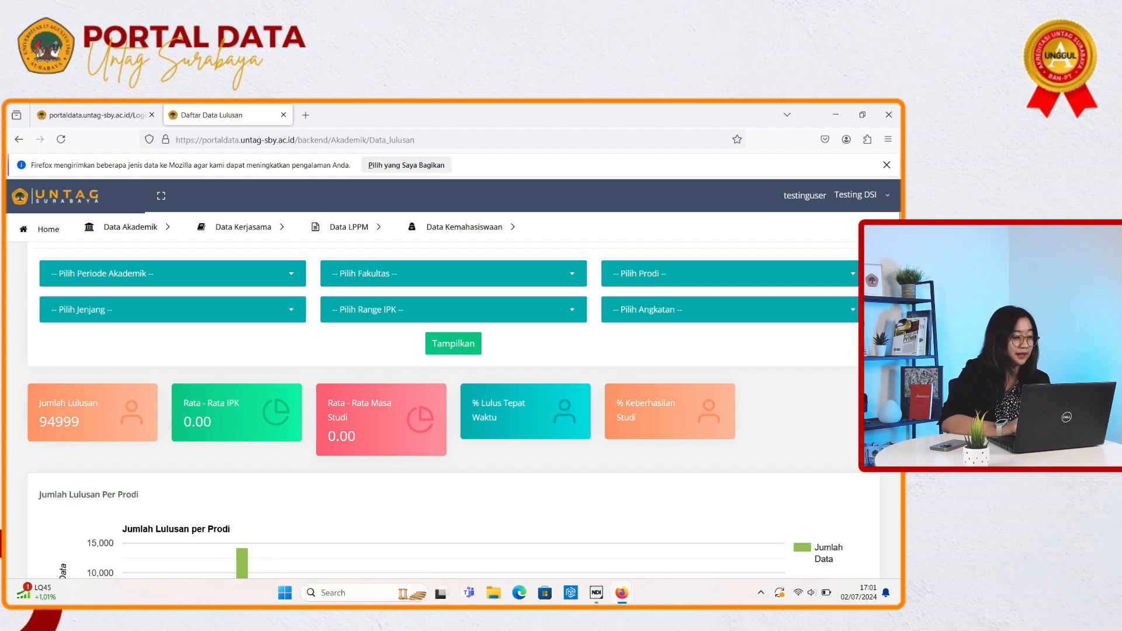
{"action": "scroll", "coordinate": [443, 412], "scroll_direction": "down", "scroll_amount": 1}
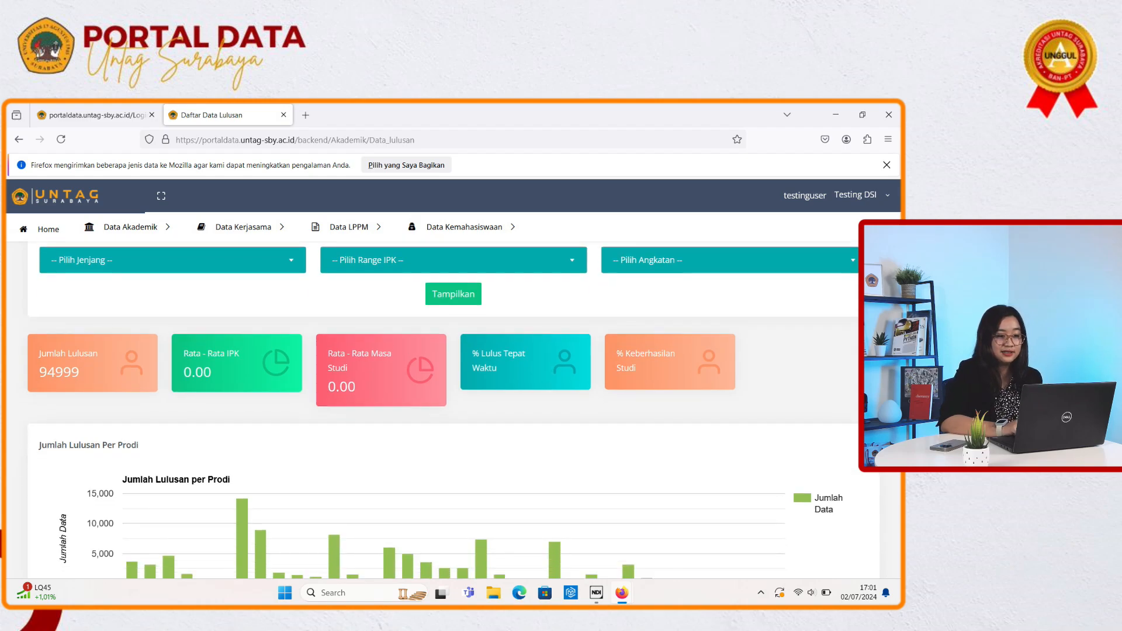
{"action": "scroll", "coordinate": [443, 412], "scroll_direction": "down", "scroll_amount": 1}
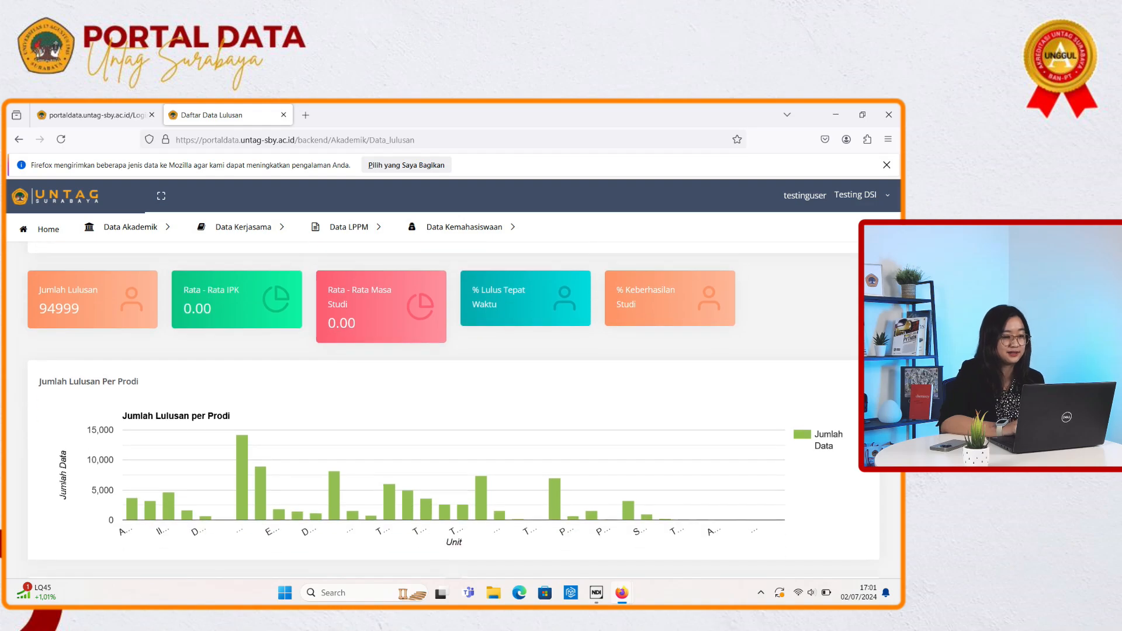
{"action": "scroll", "coordinate": [443, 412], "scroll_direction": "down", "scroll_amount": 1}
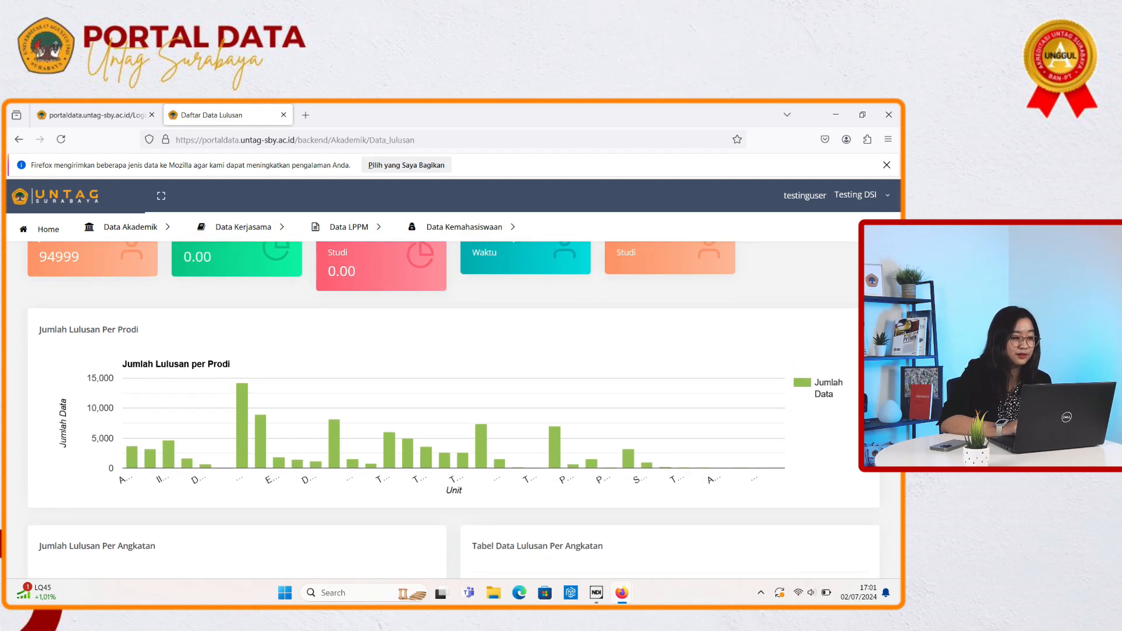
{"action": "scroll", "coordinate": [443, 412], "scroll_direction": "down", "scroll_amount": 1}
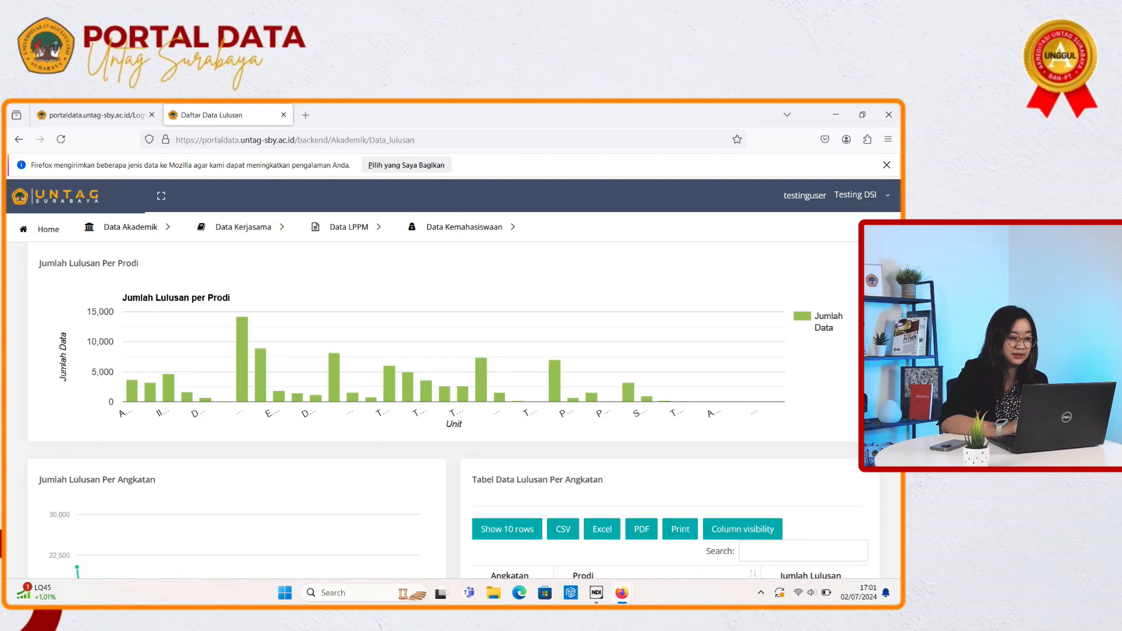
{"action": "scroll", "coordinate": [263, 374], "scroll_direction": "up", "scroll_amount": 4}
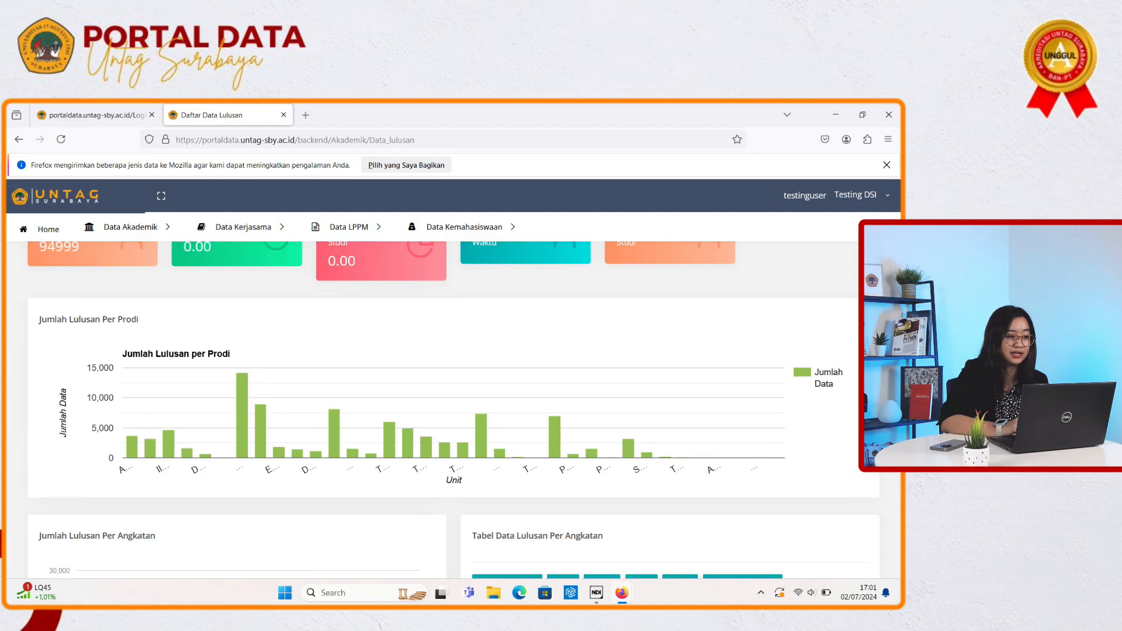
{"action": "scroll", "coordinate": [443, 410], "scroll_direction": "down", "scroll_amount": 6}
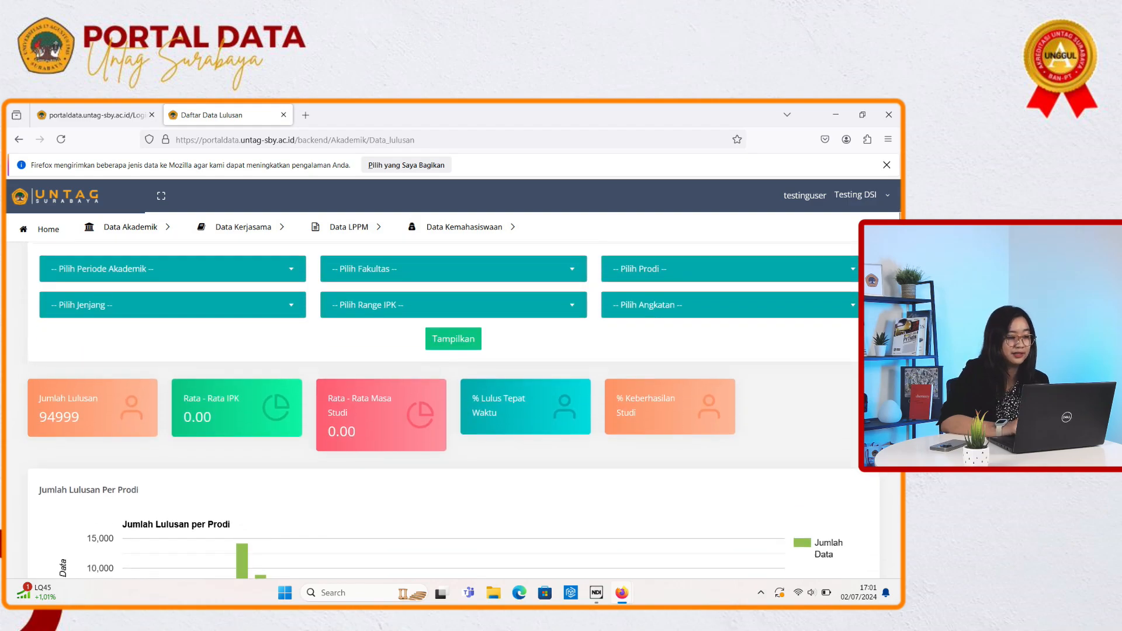
{"action": "scroll", "coordinate": [234, 444], "scroll_direction": "down", "scroll_amount": 2}
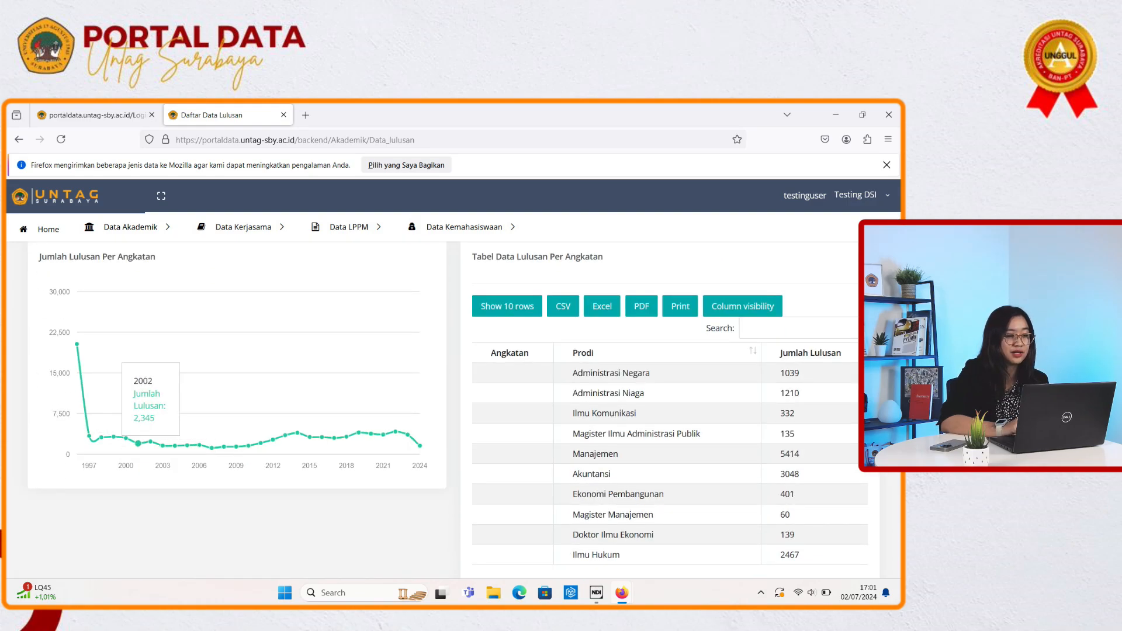
{"action": "scroll", "coordinate": [310, 437], "scroll_direction": "down", "scroll_amount": 1}
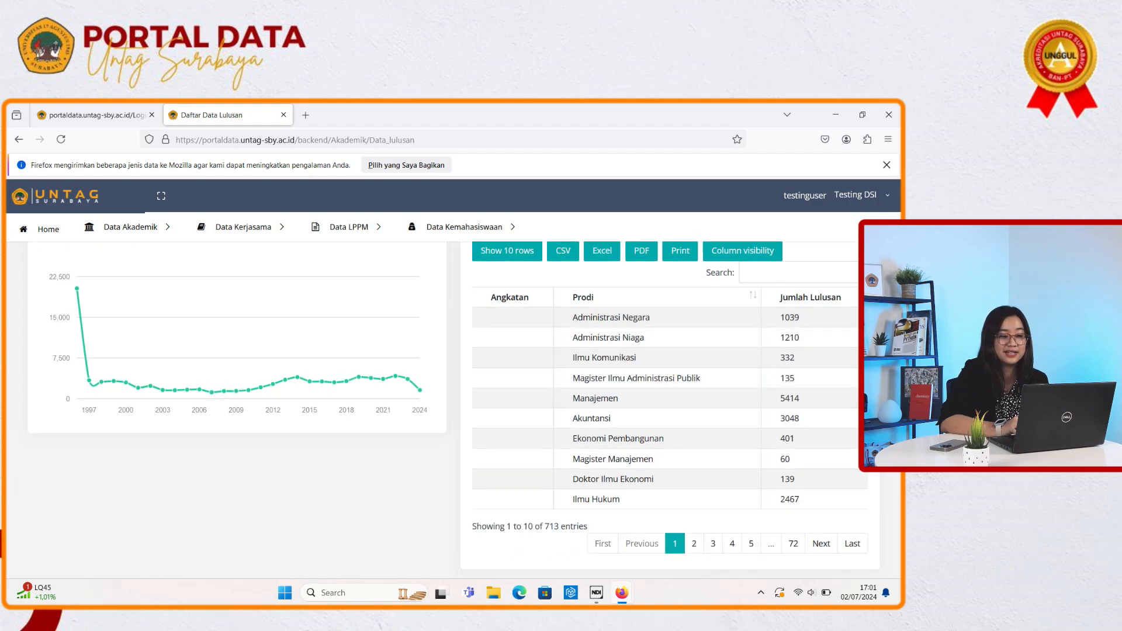
Step: Set the academic period filter of the graduate data to 20231
{"action": "scroll", "coordinate": [643, 356], "scroll_direction": "down", "scroll_amount": 2}
{"action": "scroll", "coordinate": [444, 409], "scroll_direction": "down", "scroll_amount": 10}
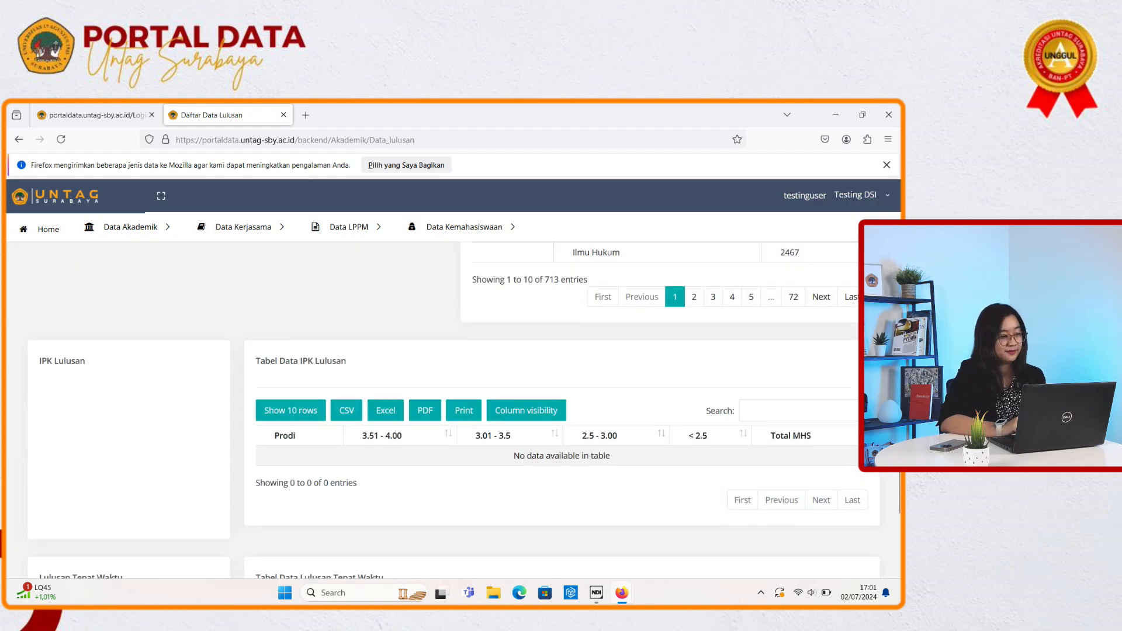
{"action": "scroll", "coordinate": [445, 409], "scroll_direction": "up", "scroll_amount": 11}
{"action": "scroll", "coordinate": [444, 409], "scroll_direction": "up", "scroll_amount": 10}
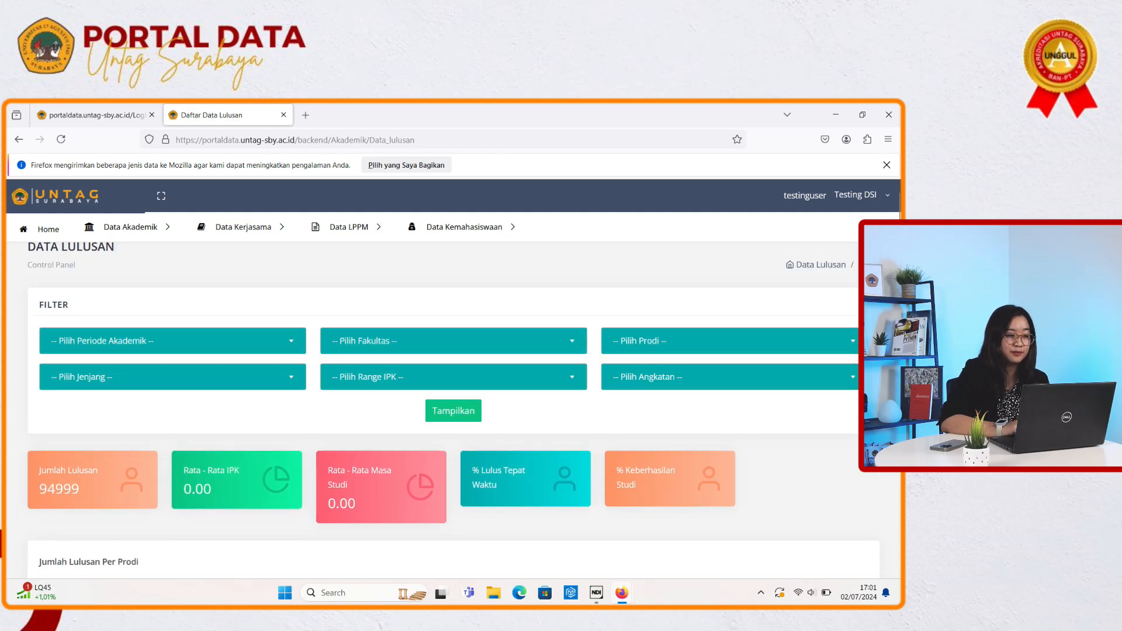
{"action": "left_click", "coordinate": [172, 341]}
{"action": "key", "text": "Down"}
{"action": "key", "text": "Down"}
{"action": "key", "text": "Down"}
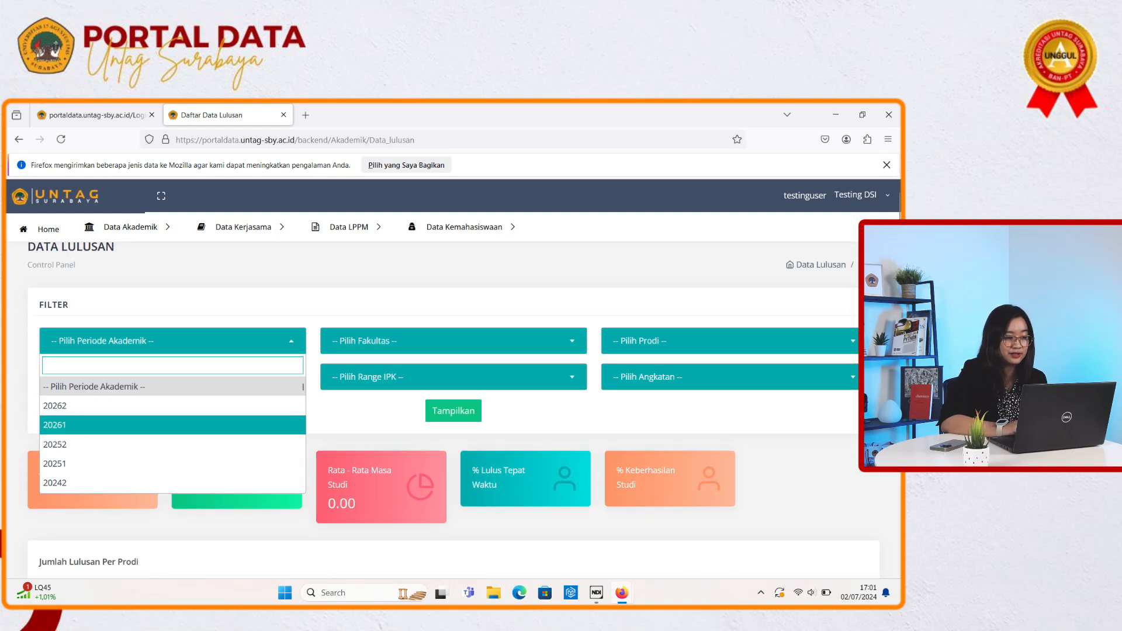
{"action": "type", "text": "20231"}
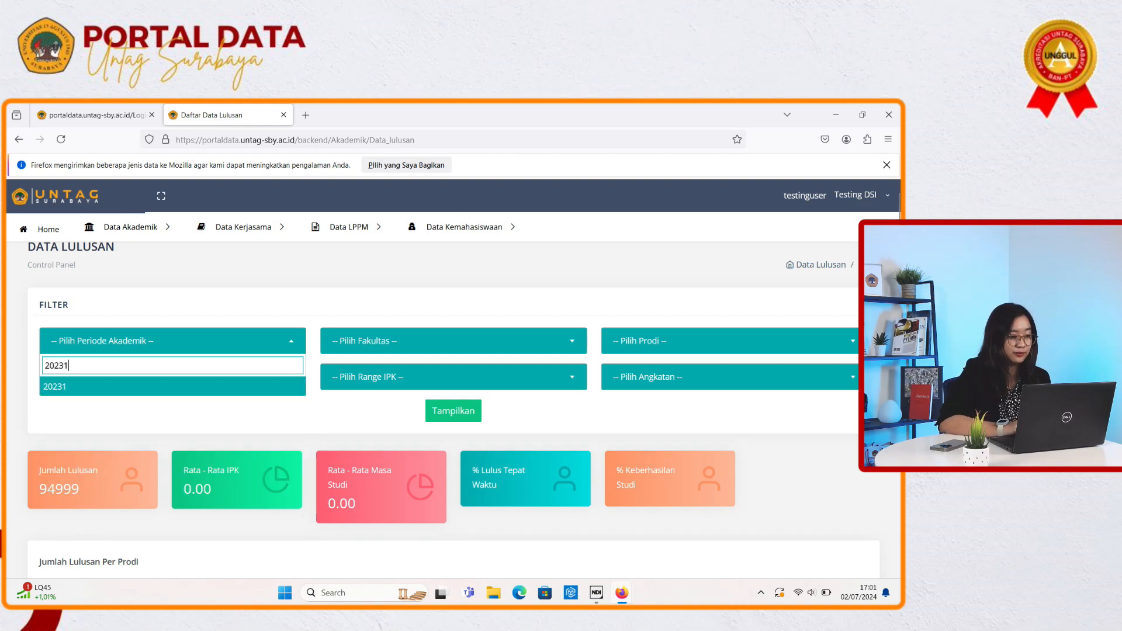
{"action": "key", "text": "Return"}
Step: Choose Fakultas Hukum as the faculty in the graduate data filter
{"action": "key", "text": "Tab"}
{"action": "key", "text": "Return"}
{"action": "key", "text": "Down"}
{"action": "key", "text": "Down"}
{"action": "key", "text": "Down"}
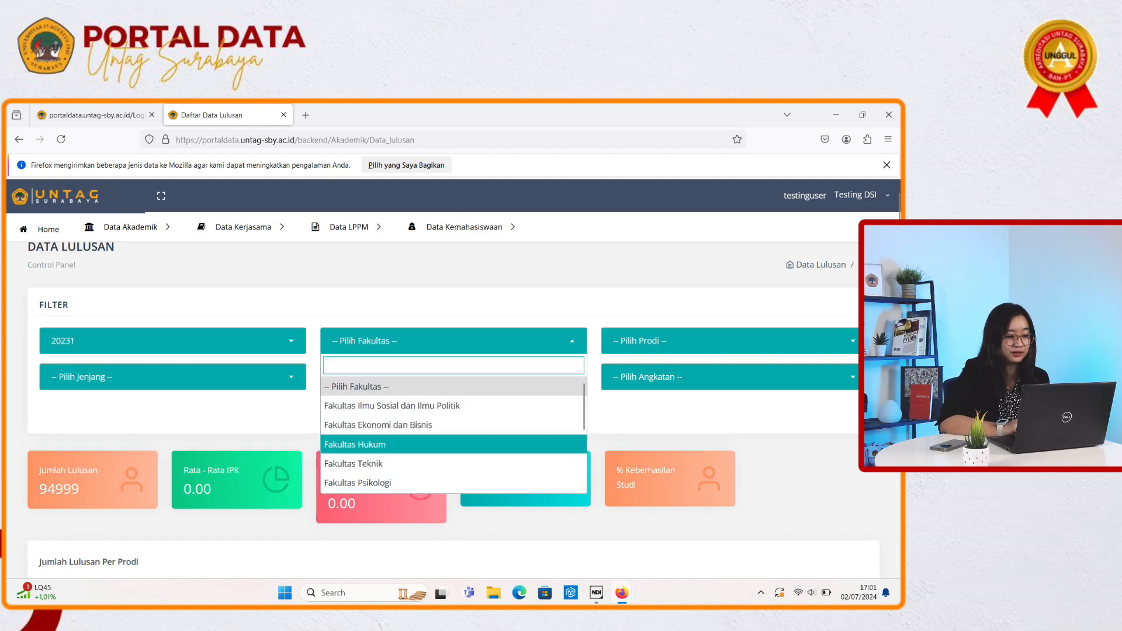
{"action": "key", "text": "Return"}
Step: Choose Ilmu Hukum as the study program and display the filtered graduate data
{"action": "key", "text": "Tab"}
{"action": "key", "text": "Return"}
{"action": "key", "text": "Down"}
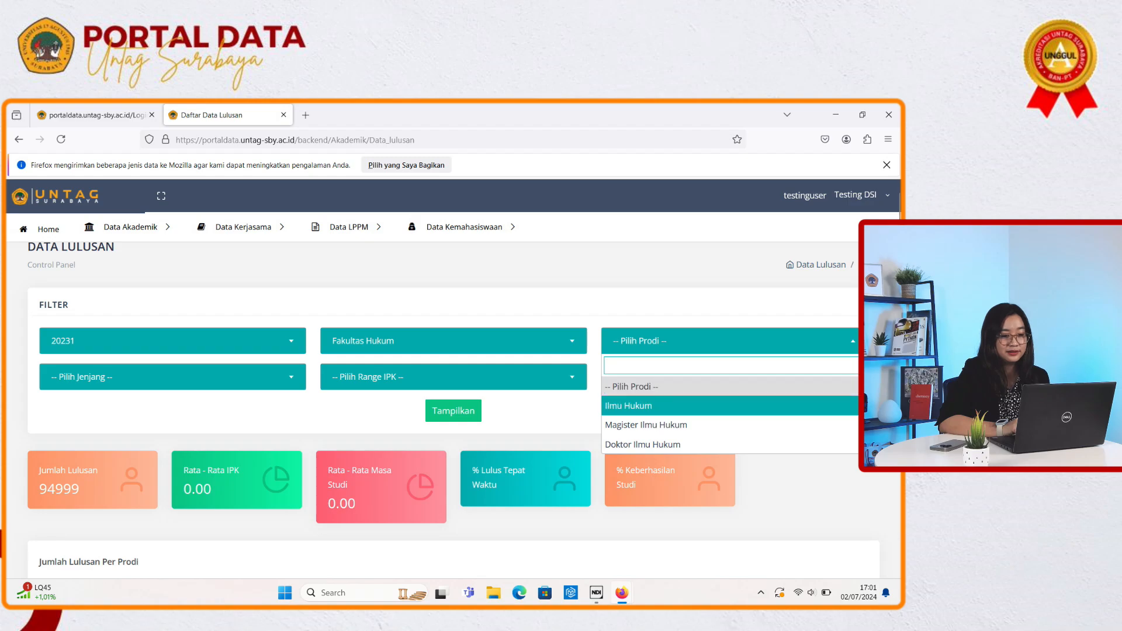
{"action": "key", "text": "Return"}
{"action": "key", "text": "Tab"}
{"action": "key", "text": "Tab"}
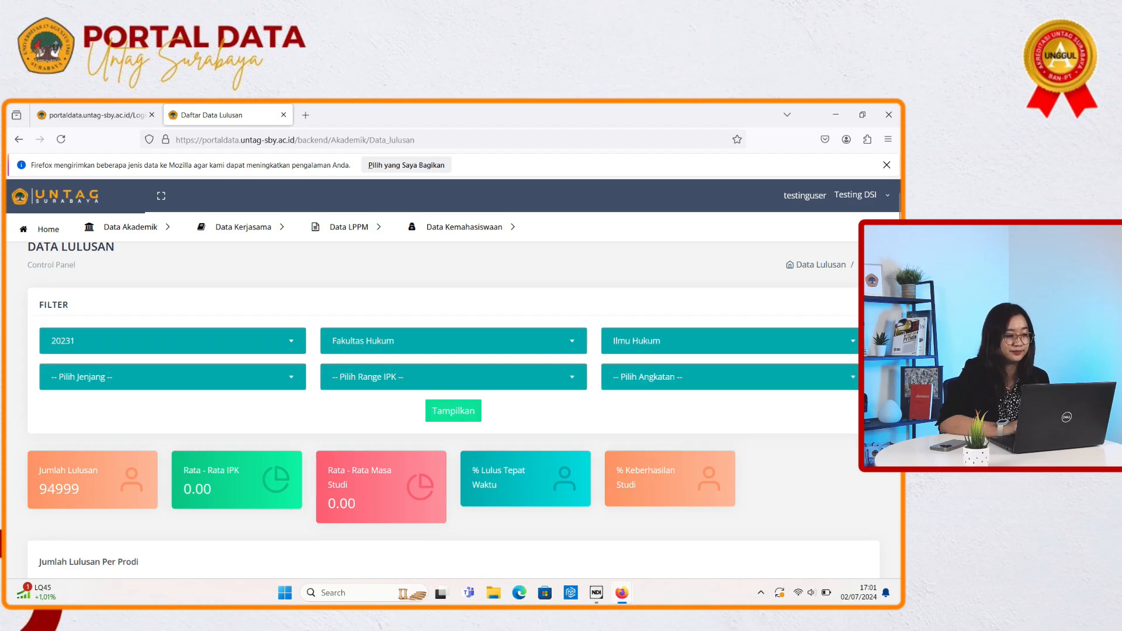
{"action": "key", "text": "Return"}
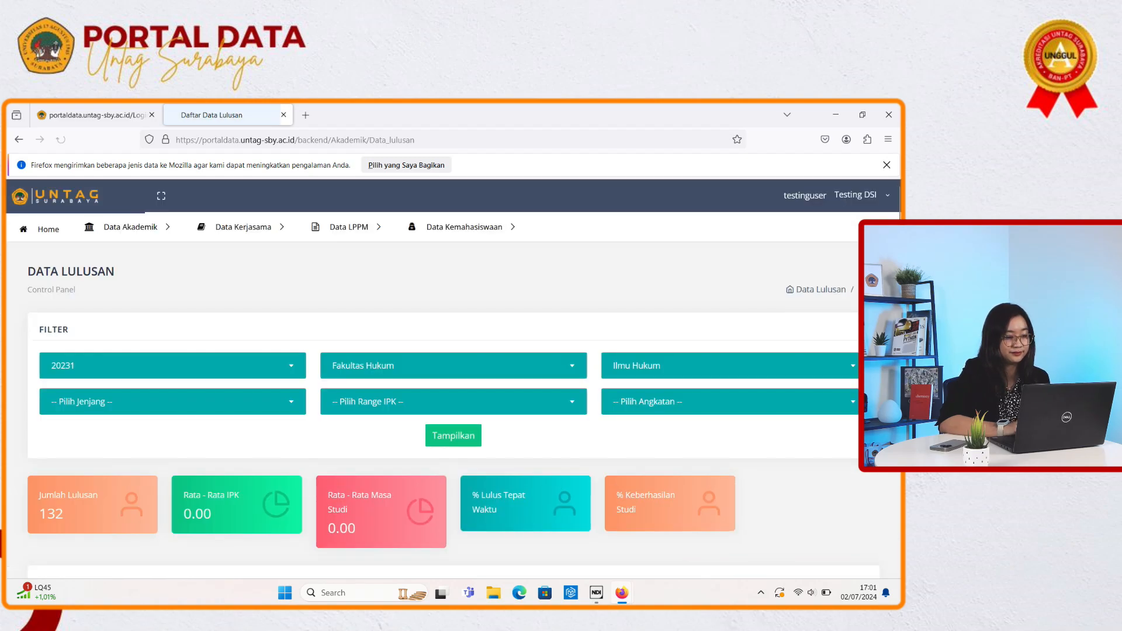
Step: Examine the filtered graduate summary cards, the per-program and per-cohort charts, and the cohort, IPK and on-time graduation tables
{"action": "scroll", "coordinate": [445, 409], "scroll_direction": "down", "scroll_amount": 3}
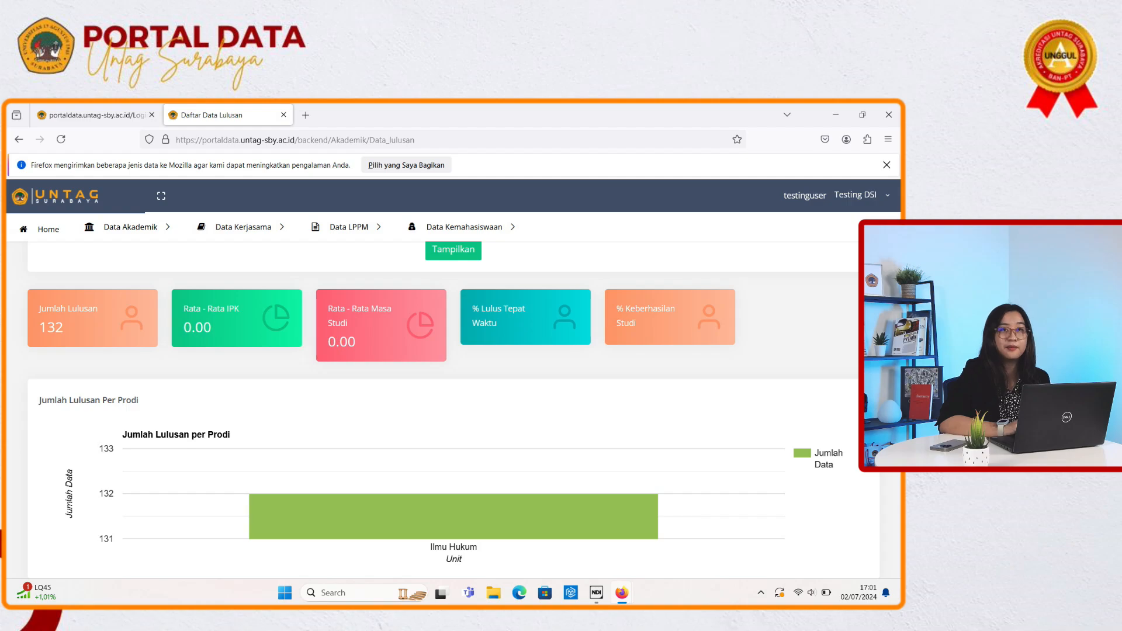
{"action": "scroll", "coordinate": [453, 410], "scroll_direction": "down", "scroll_amount": 1}
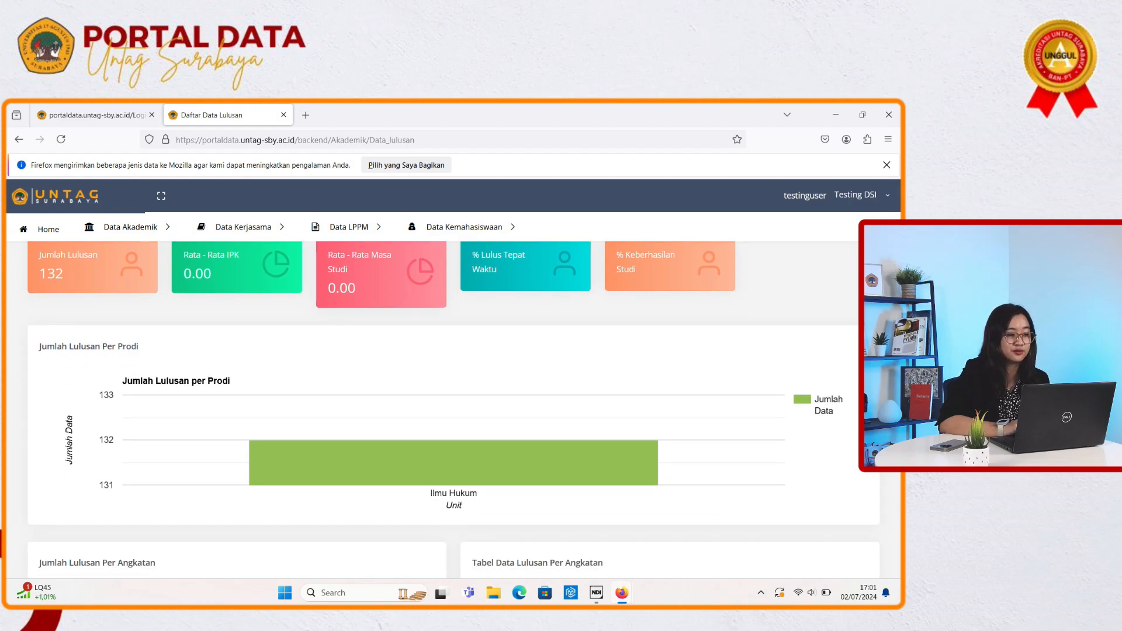
{"action": "scroll", "coordinate": [453, 409], "scroll_direction": "down", "scroll_amount": 5}
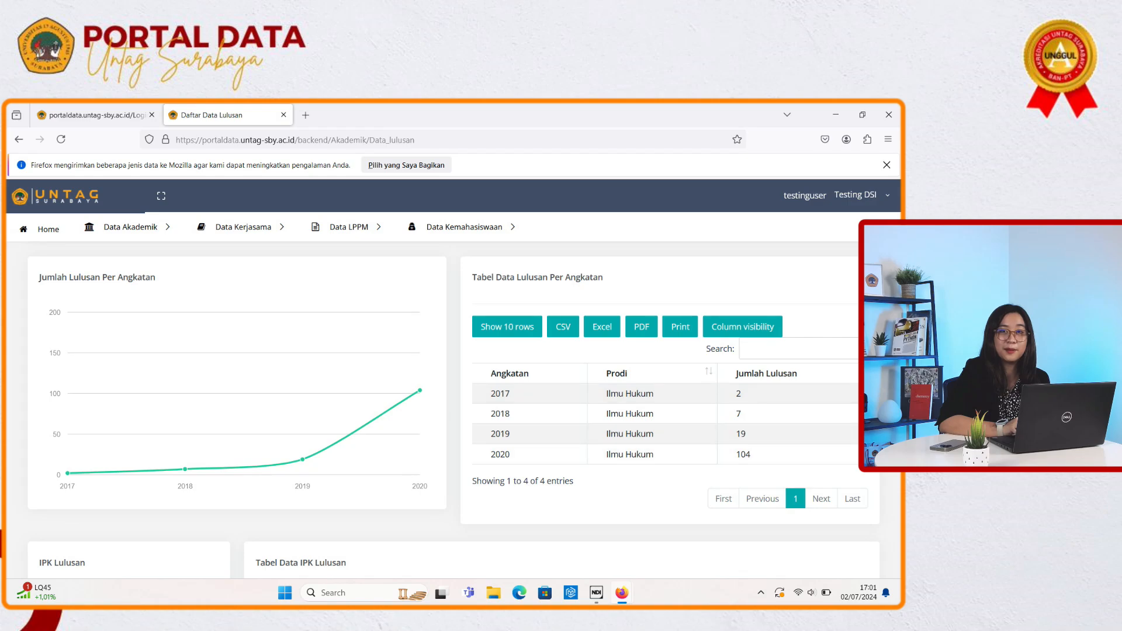
{"action": "scroll", "coordinate": [453, 410], "scroll_direction": "down", "scroll_amount": 7}
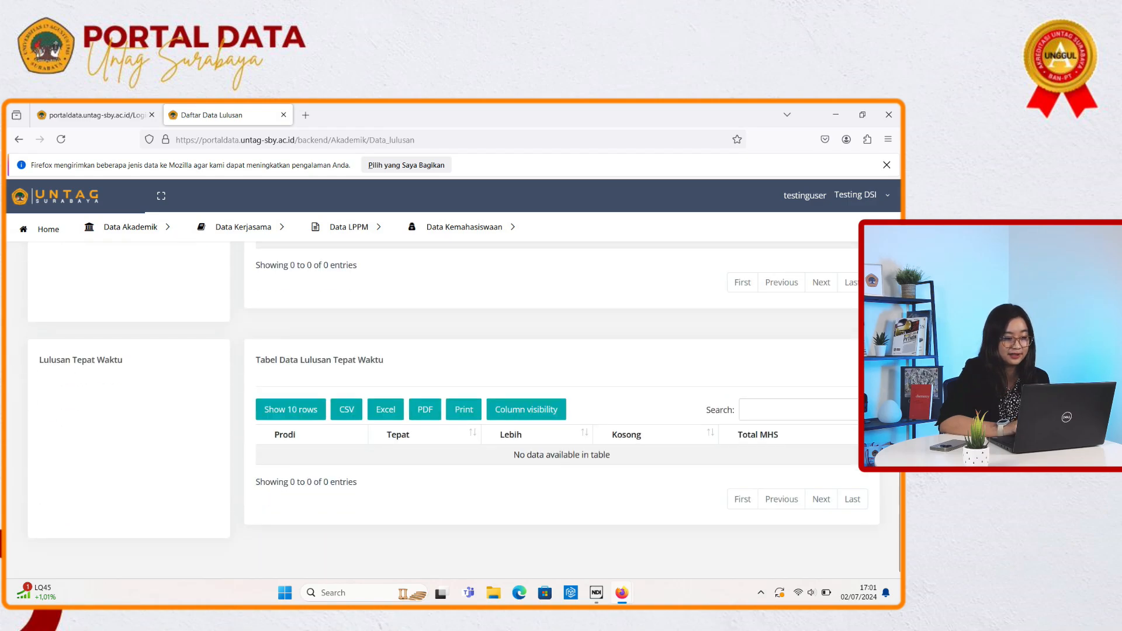
{"action": "scroll", "coordinate": [453, 409], "scroll_direction": "up", "scroll_amount": 3}
{"action": "scroll", "coordinate": [453, 409], "scroll_direction": "down", "scroll_amount": 1}
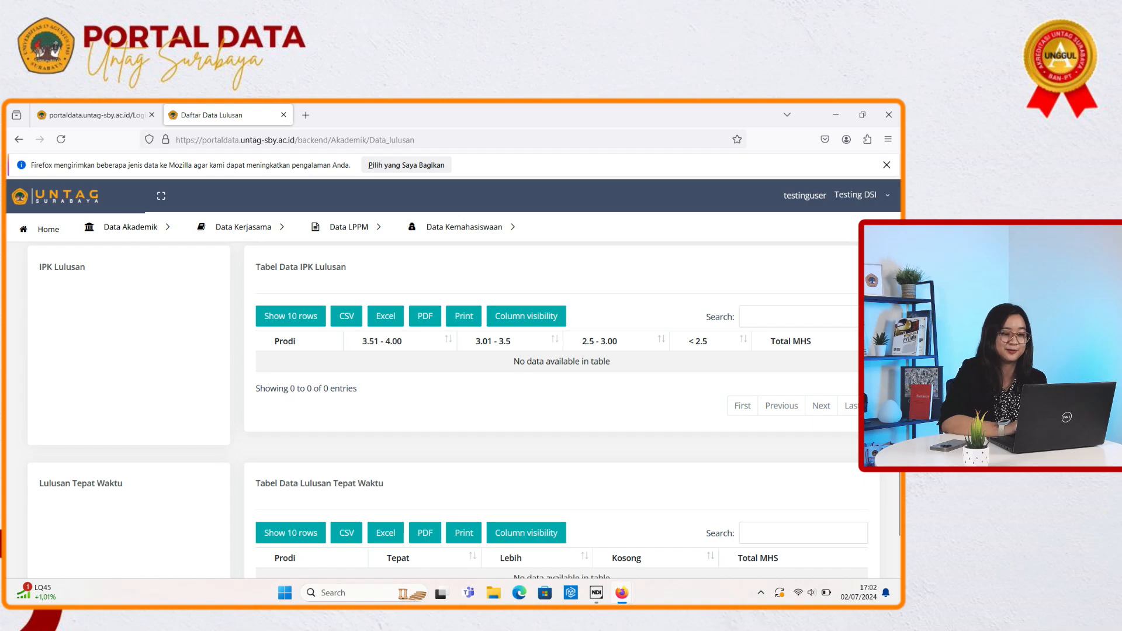
{"action": "scroll", "coordinate": [453, 409], "scroll_direction": "up", "scroll_amount": 10}
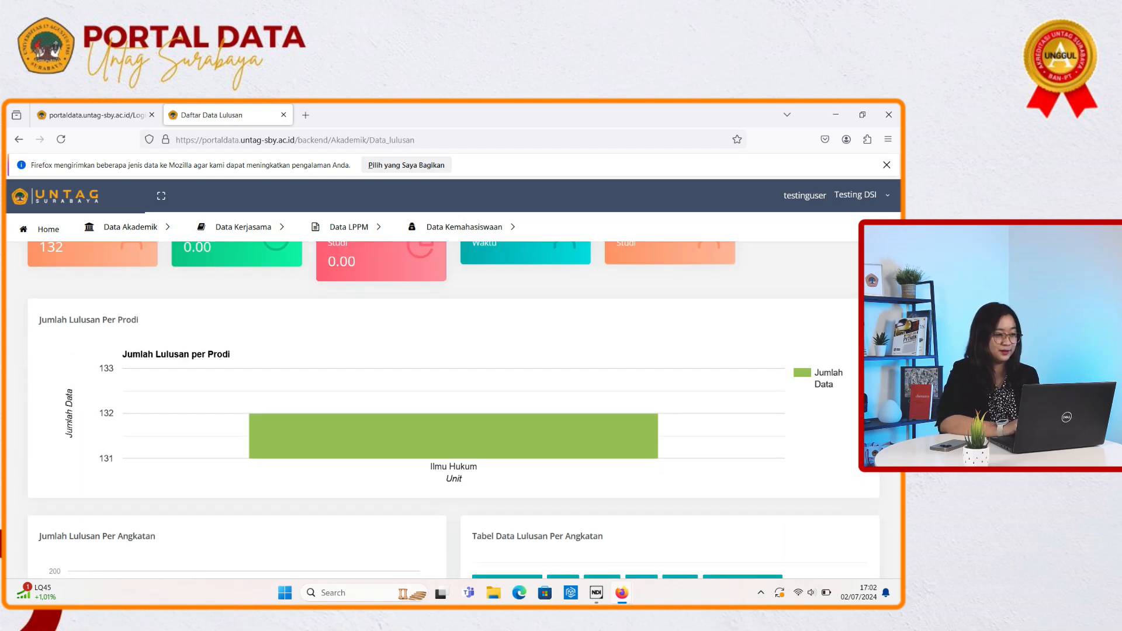
{"action": "scroll", "coordinate": [453, 409], "scroll_direction": "up", "scroll_amount": 4}
Step: Open the Data Mahasiswa page of Data Akademik and review its filters and student summary cards
{"action": "mouse_move", "coordinate": [131, 227]}
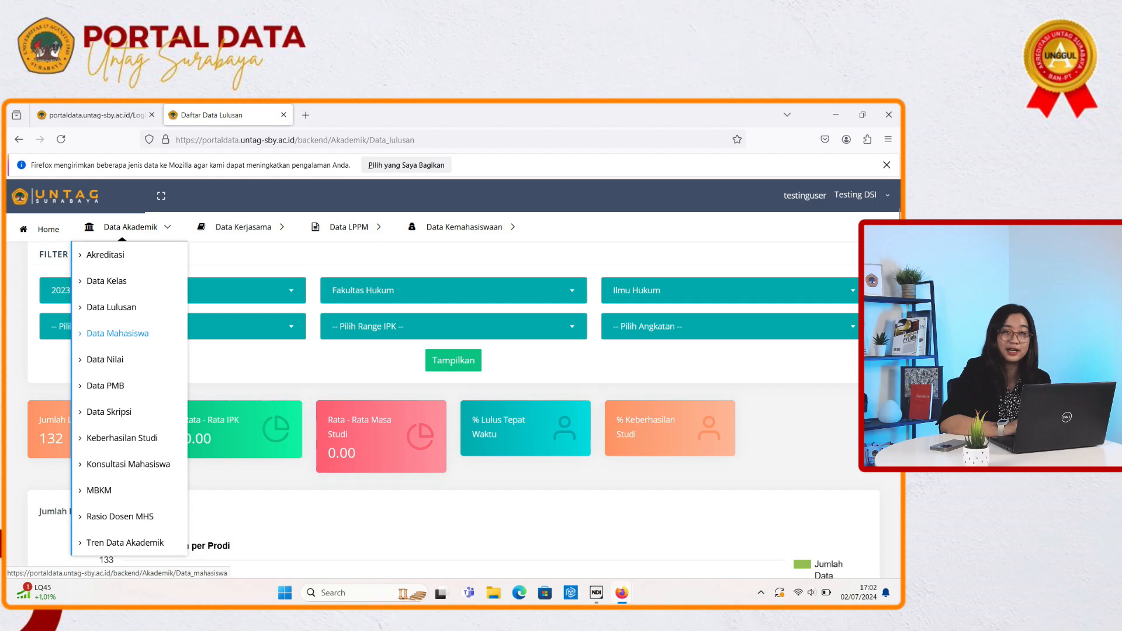
{"action": "left_click", "coordinate": [117, 333]}
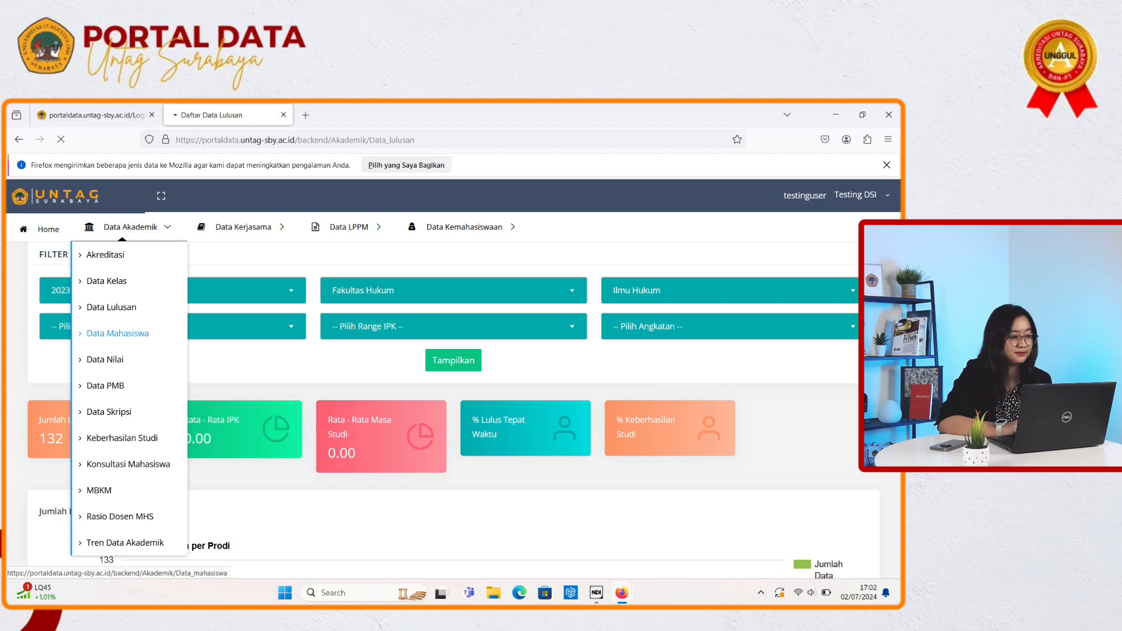
{"action": "scroll", "coordinate": [454, 409], "scroll_direction": "down", "scroll_amount": 1}
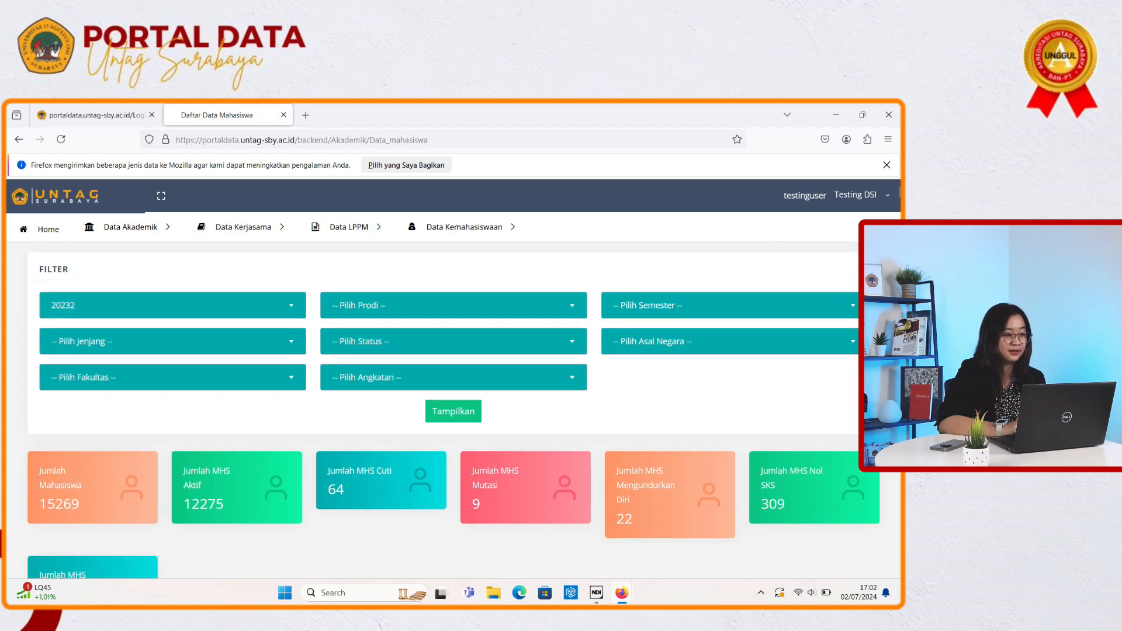
{"action": "scroll", "coordinate": [453, 409], "scroll_direction": "down", "scroll_amount": 1}
{"action": "scroll", "coordinate": [454, 409], "scroll_direction": "up", "scroll_amount": 1}
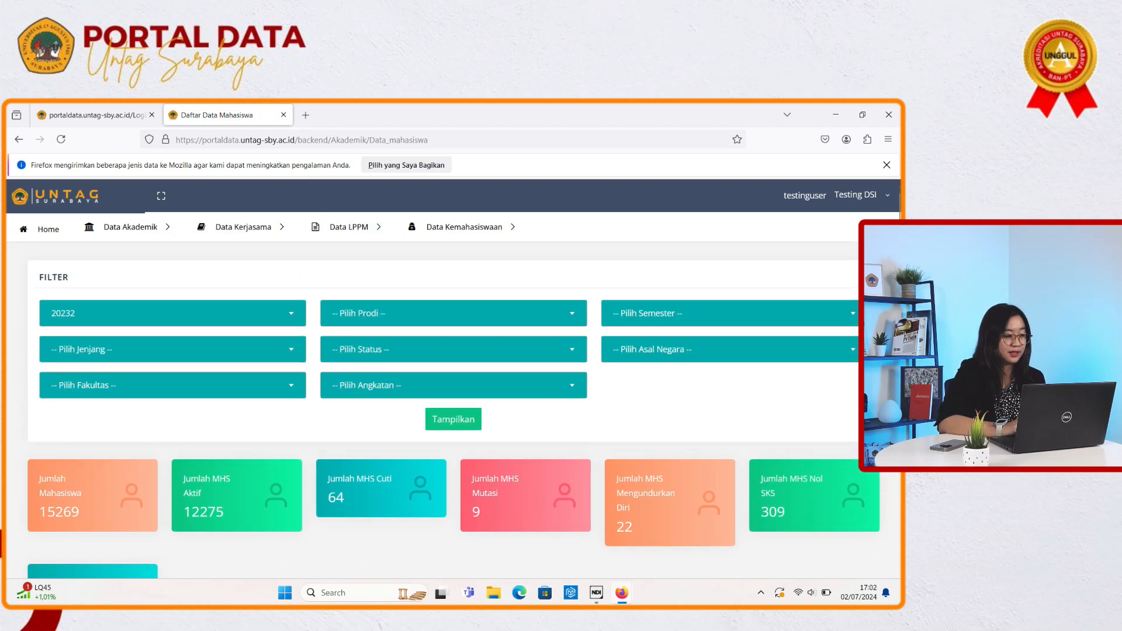
{"action": "scroll", "coordinate": [454, 409], "scroll_direction": "down", "scroll_amount": 1}
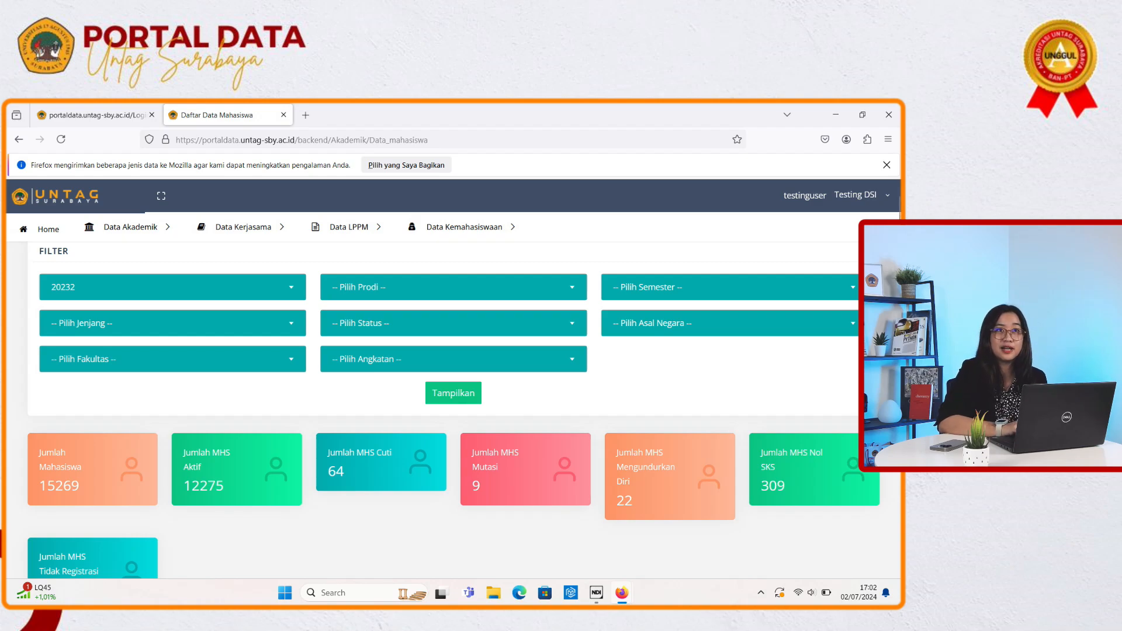
Step: Set the academic period filter of the student data to 20231
{"action": "left_click", "coordinate": [172, 287]}
{"action": "key", "text": "Escape"}
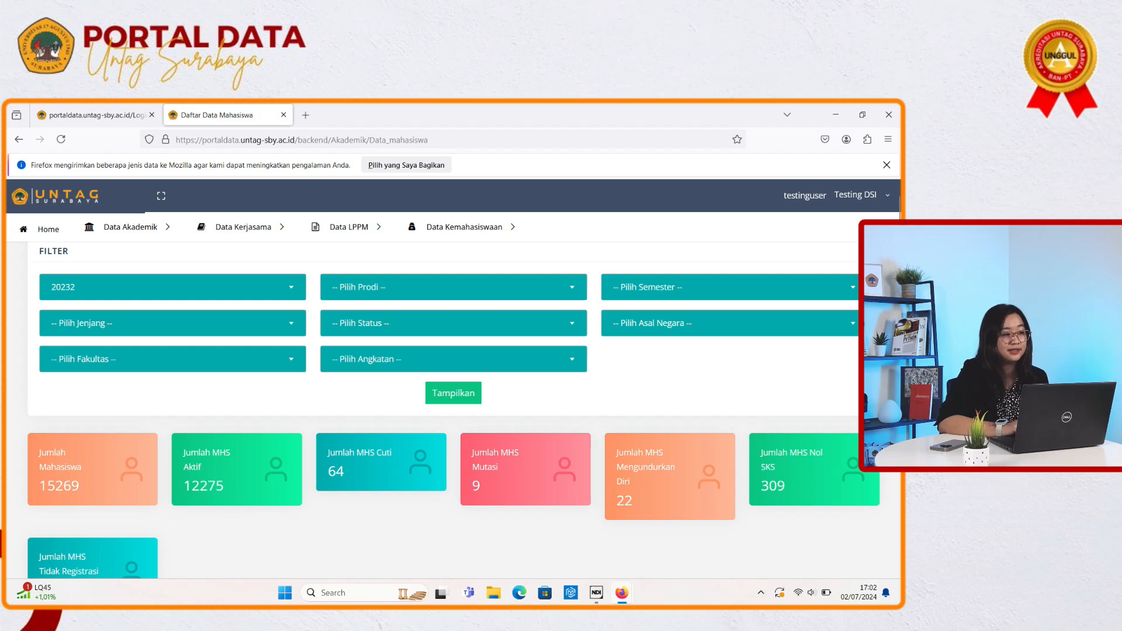
{"action": "left_click", "coordinate": [172, 287]}
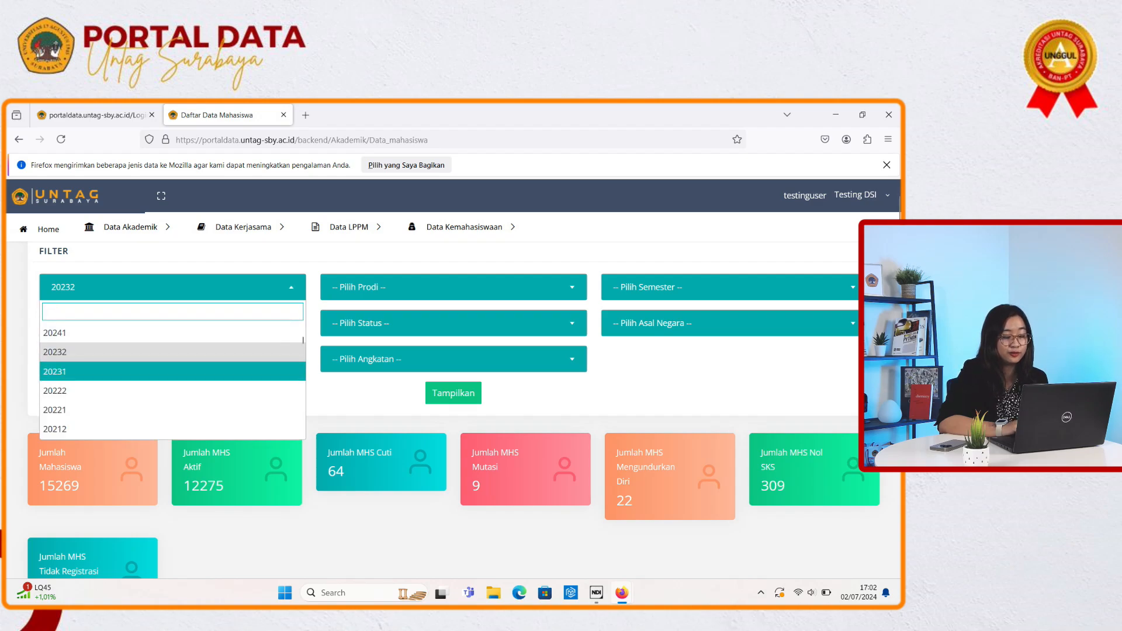
{"action": "left_click", "coordinate": [172, 371]}
Step: Choose Ilmu Komunikasi as the study program and check the available semester options
{"action": "left_click", "coordinate": [453, 287]}
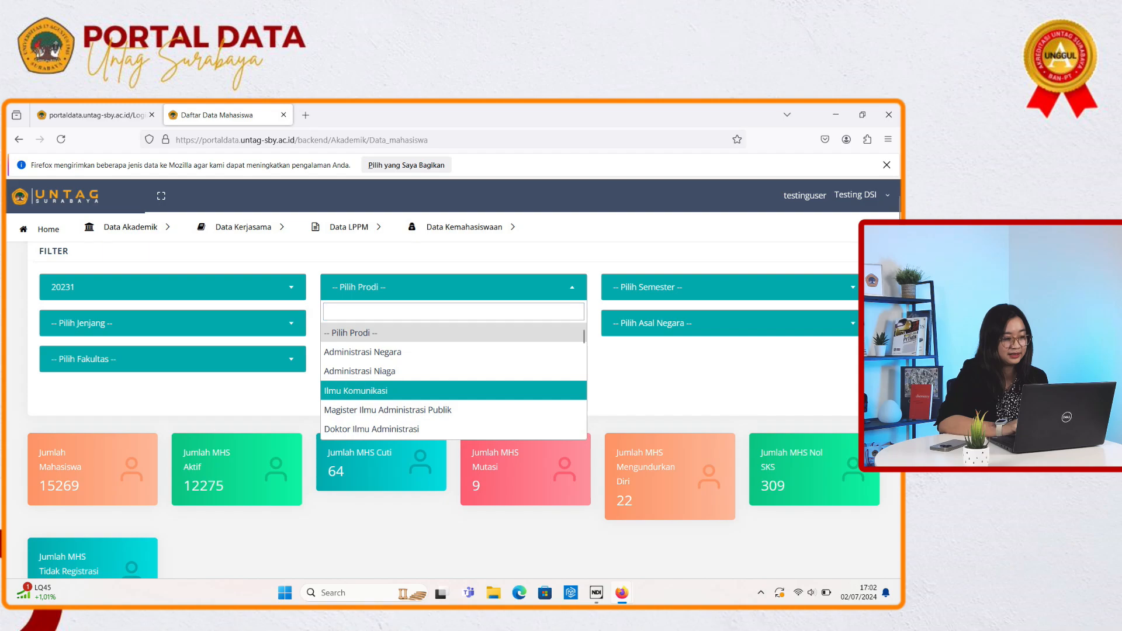
{"action": "left_click", "coordinate": [357, 390]}
{"action": "left_click", "coordinate": [729, 287]}
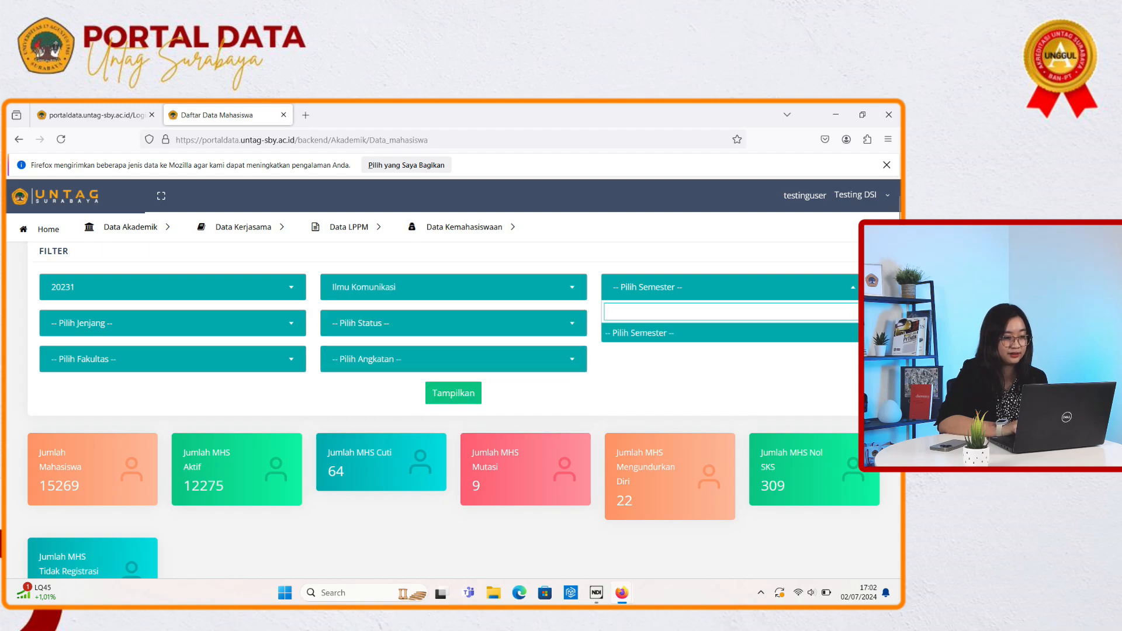
Step: Change the study program to Administrasi Negara and display the filtered student data
{"action": "left_click", "coordinate": [453, 287]}
{"action": "left_click", "coordinate": [453, 287]}
{"action": "left_click", "coordinate": [454, 287]}
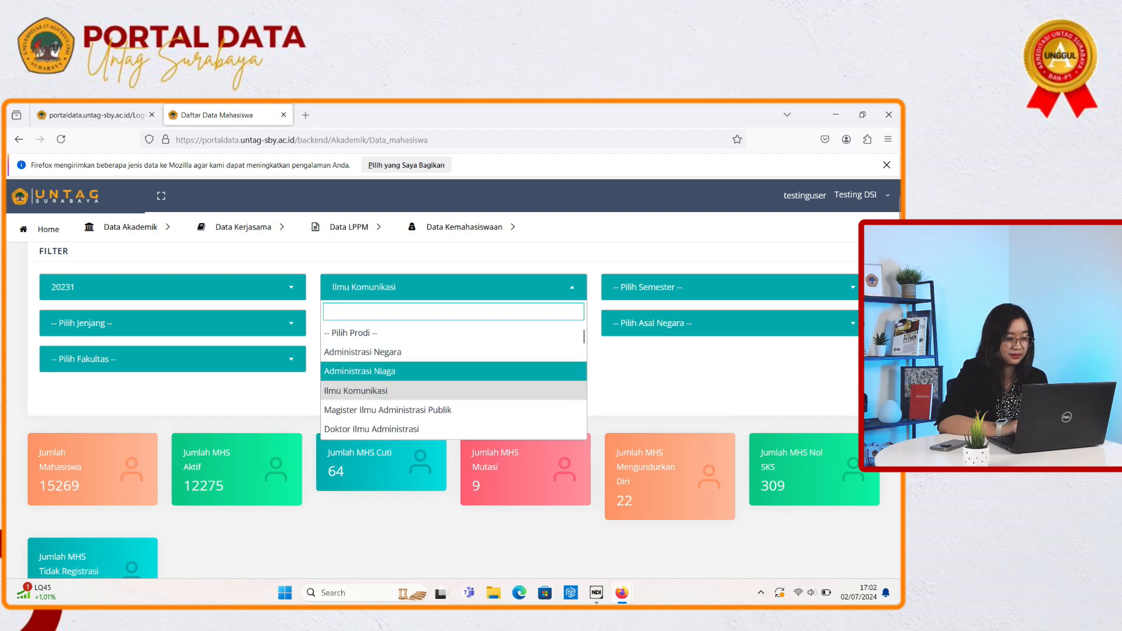
{"action": "key", "text": "Up"}
{"action": "key", "text": "Return"}
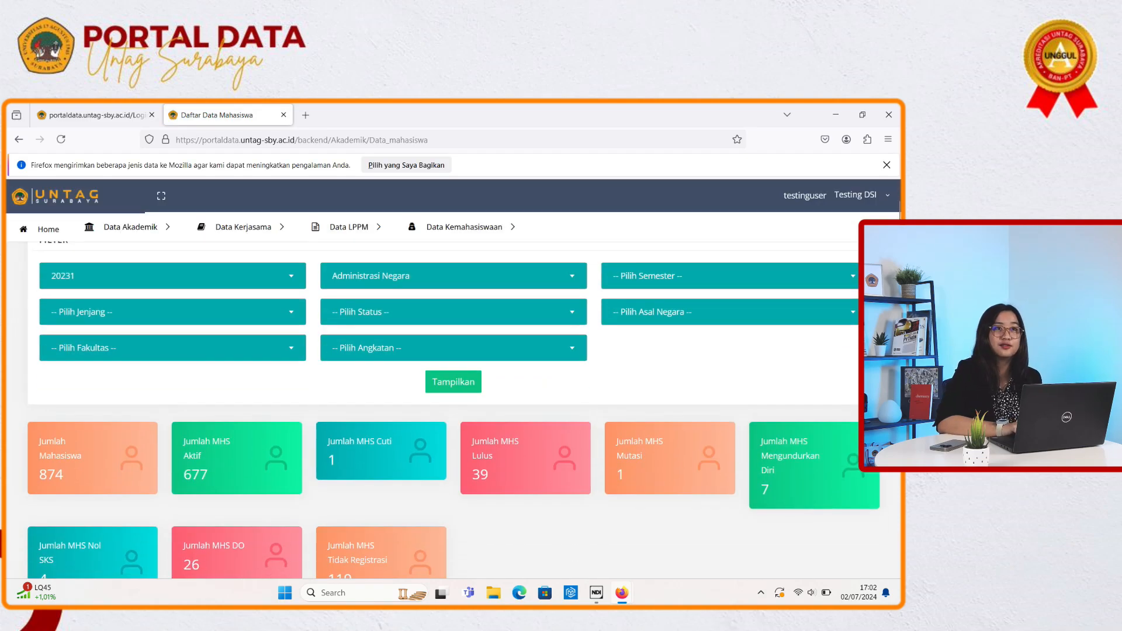
Step: Examine the Administrasi Negara student status cards, the per-program and per-cohort charts, and the Tabel Data MHS Per Angkatan
{"action": "scroll", "coordinate": [453, 409], "scroll_direction": "down", "scroll_amount": 3}
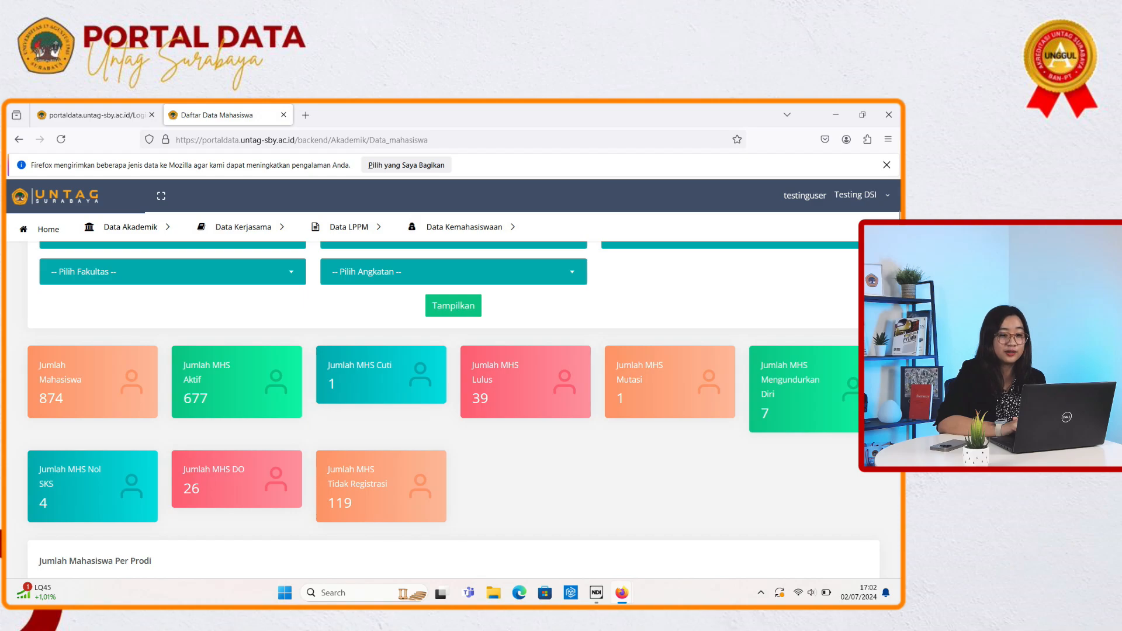
{"action": "scroll", "coordinate": [453, 409], "scroll_direction": "down", "scroll_amount": 1}
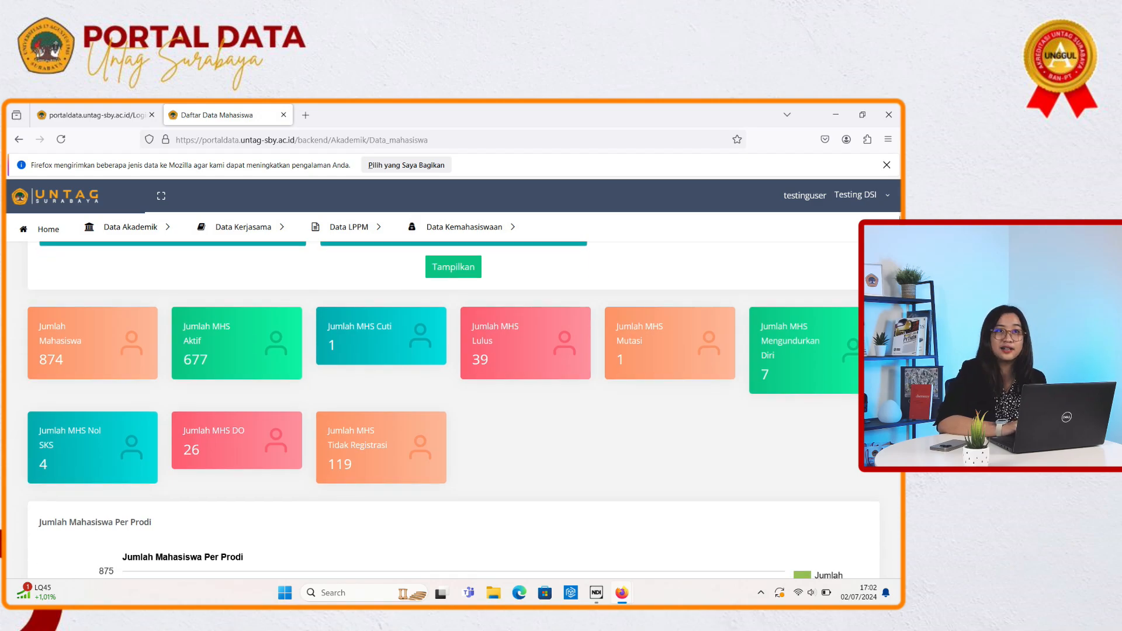
{"action": "scroll", "coordinate": [453, 409], "scroll_direction": "down", "scroll_amount": 1}
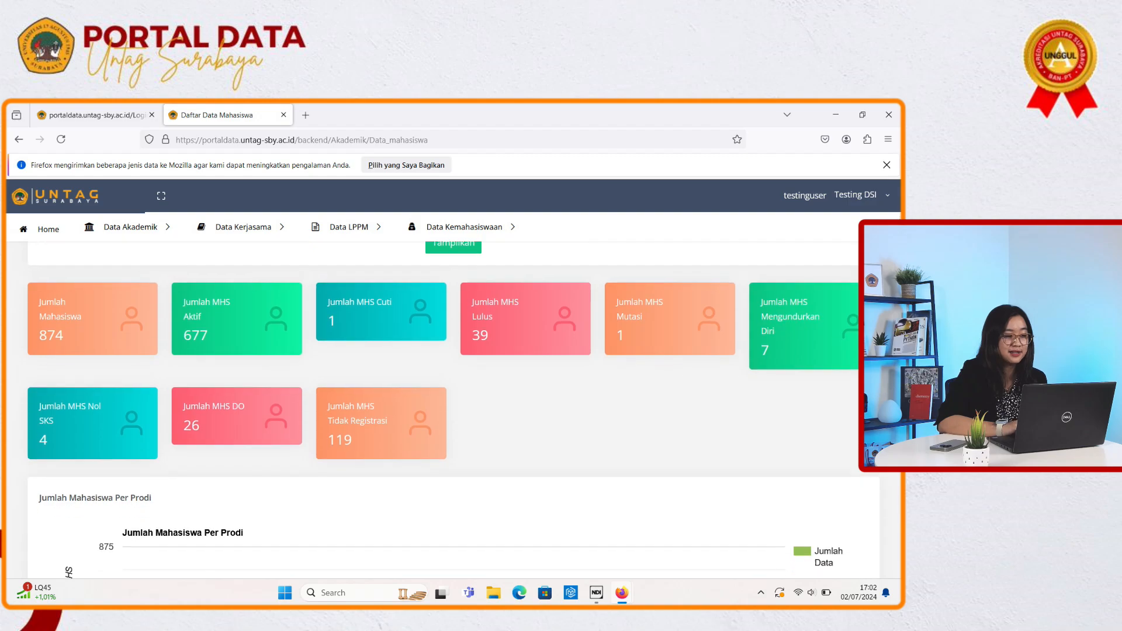
{"action": "scroll", "coordinate": [453, 409], "scroll_direction": "down", "scroll_amount": 1}
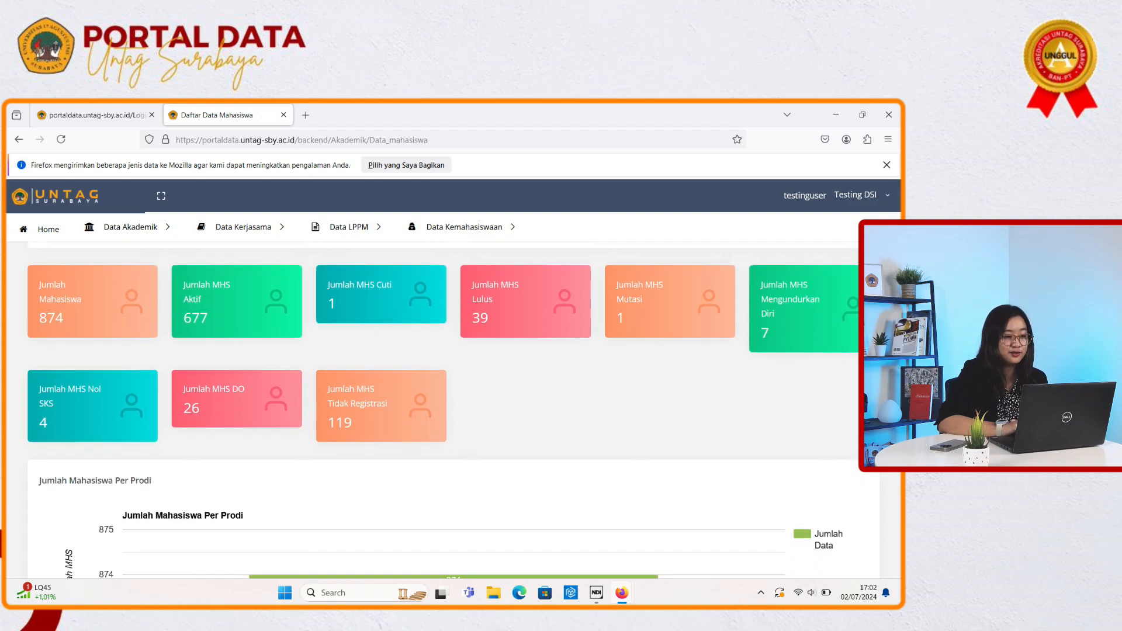
{"action": "scroll", "coordinate": [453, 409], "scroll_direction": "down", "scroll_amount": 1}
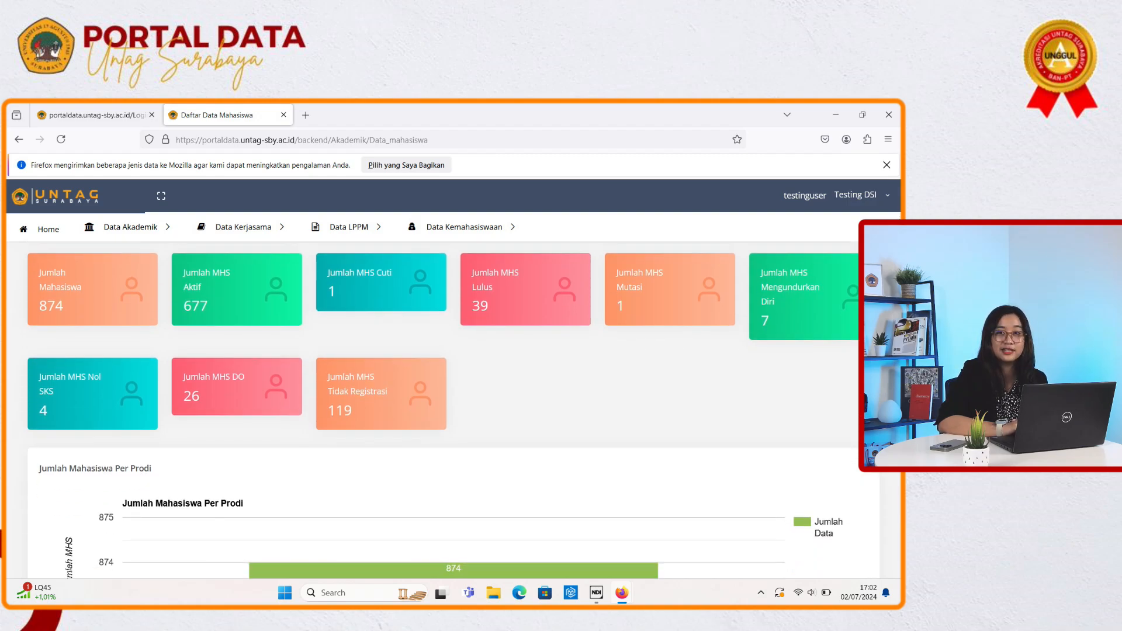
{"action": "scroll", "coordinate": [453, 409], "scroll_direction": "down", "scroll_amount": 2}
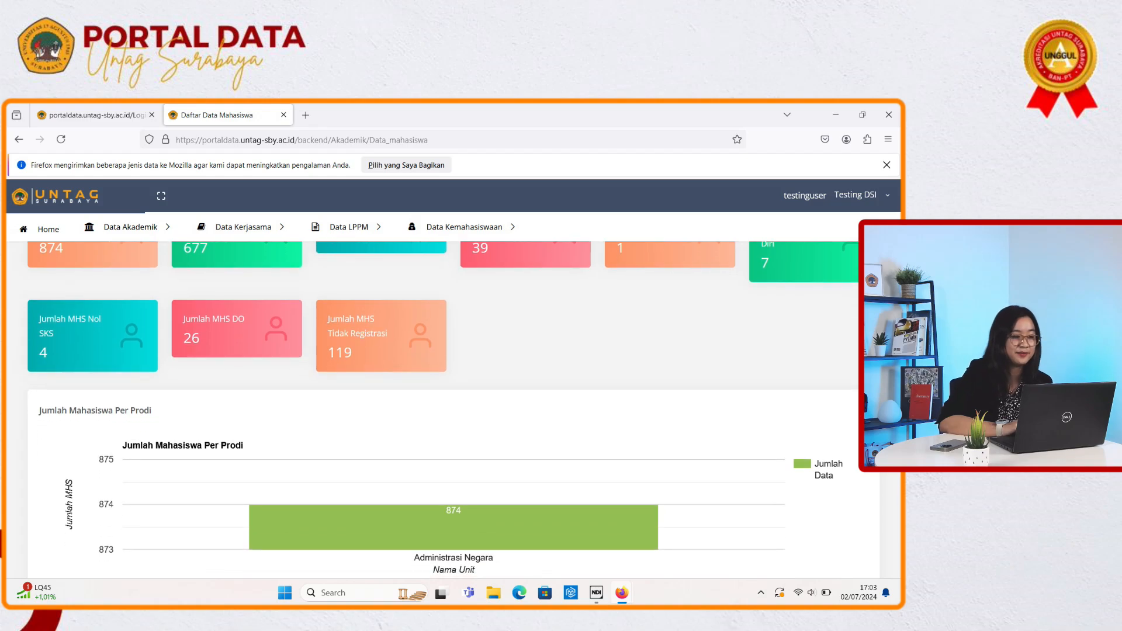
{"action": "scroll", "coordinate": [453, 409], "scroll_direction": "up", "scroll_amount": 5}
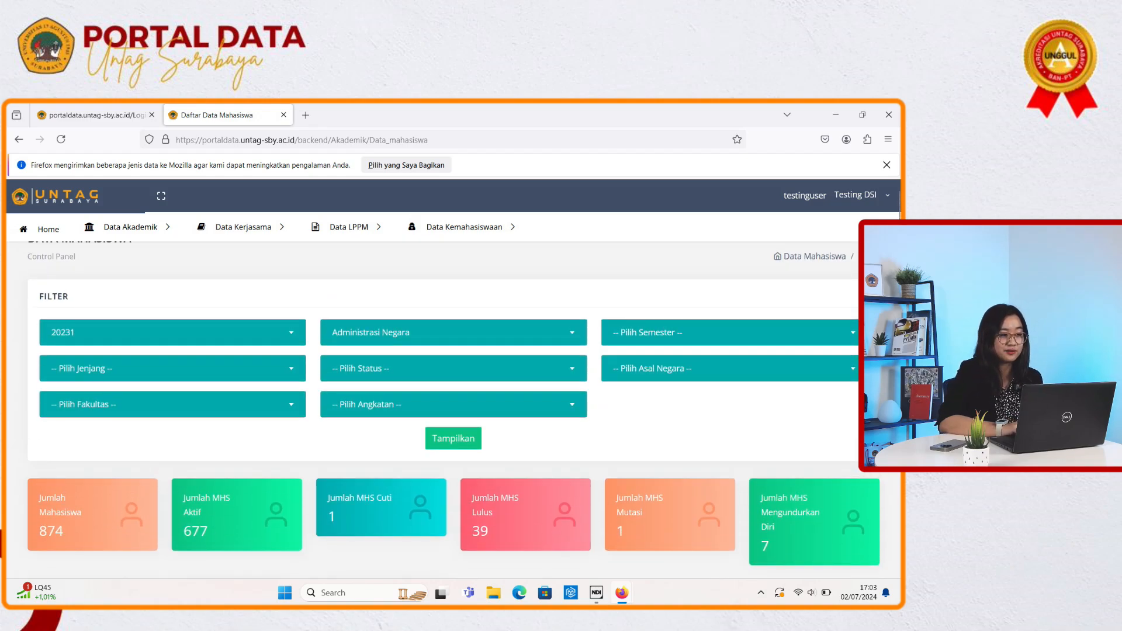
{"action": "scroll", "coordinate": [453, 409], "scroll_direction": "down", "scroll_amount": 6}
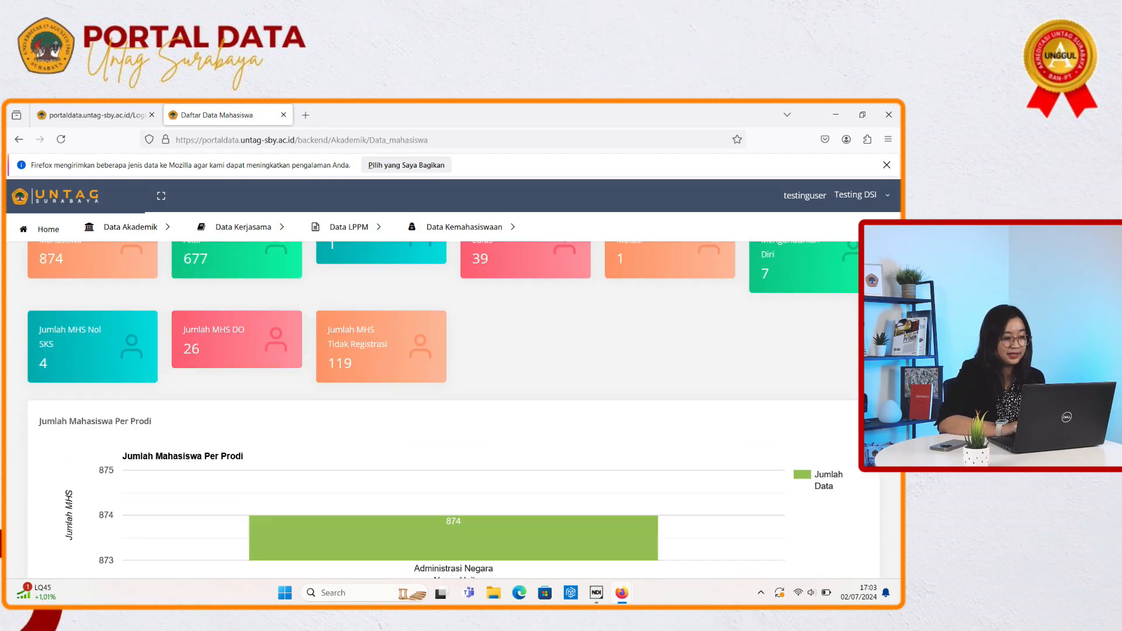
{"action": "scroll", "coordinate": [660, 374], "scroll_direction": "down", "scroll_amount": 1}
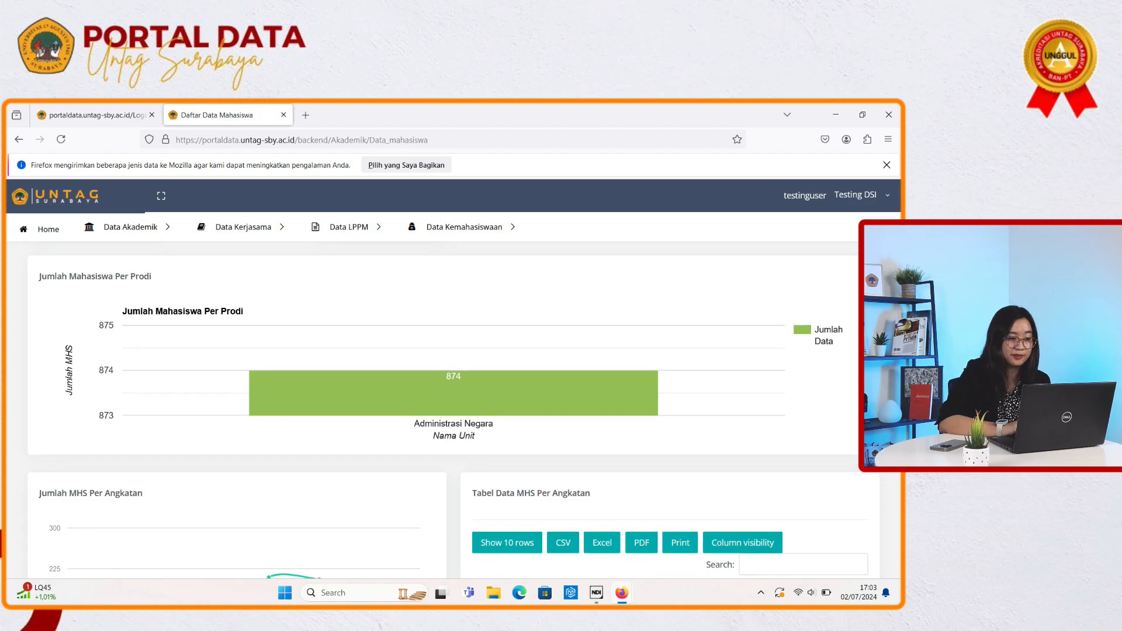
{"action": "scroll", "coordinate": [661, 374], "scroll_direction": "down", "scroll_amount": 3}
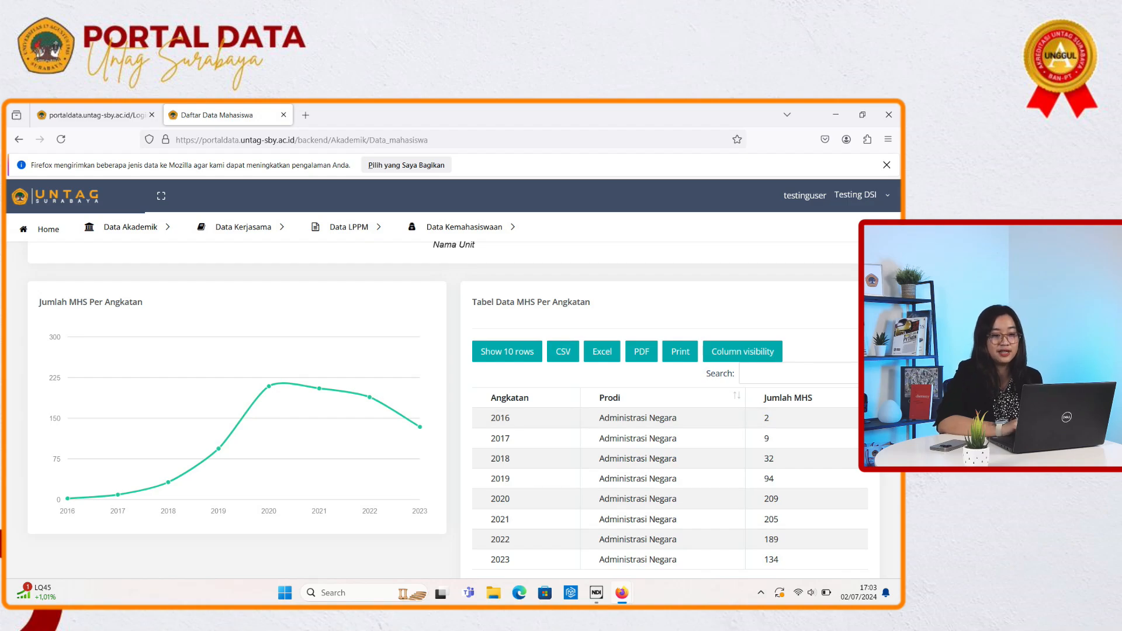
Step: Examine the Jalur Penerimaan and Status Mahasiswa charts with their data tables for Administrasi Negara
{"action": "scroll", "coordinate": [447, 409], "scroll_direction": "down", "scroll_amount": 5}
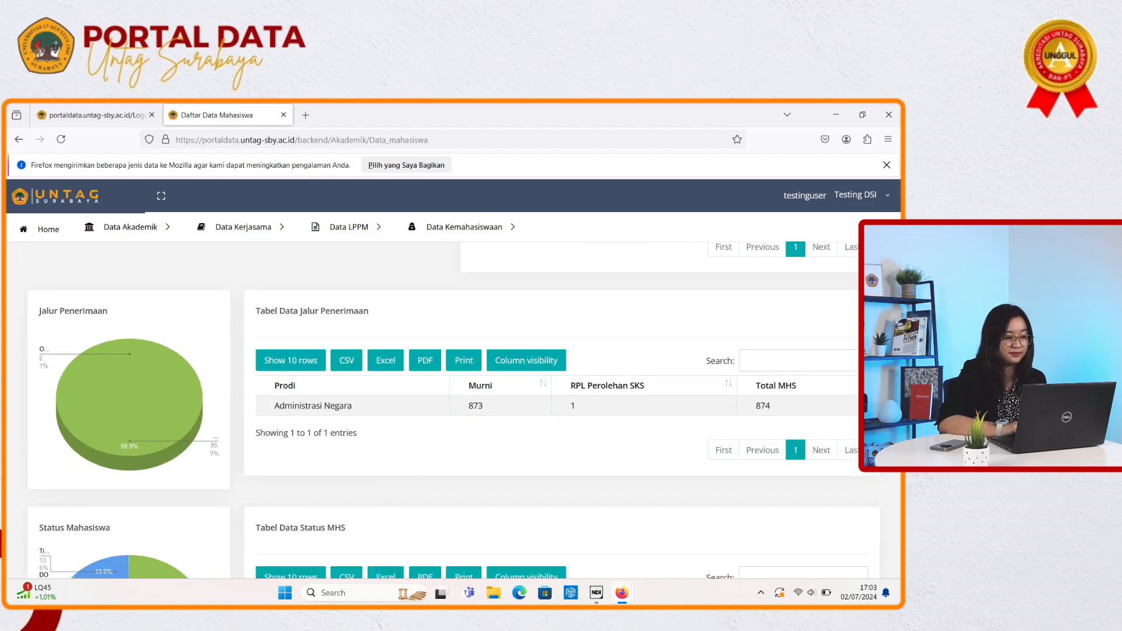
{"action": "scroll", "coordinate": [130, 409], "scroll_direction": "down", "scroll_amount": 1}
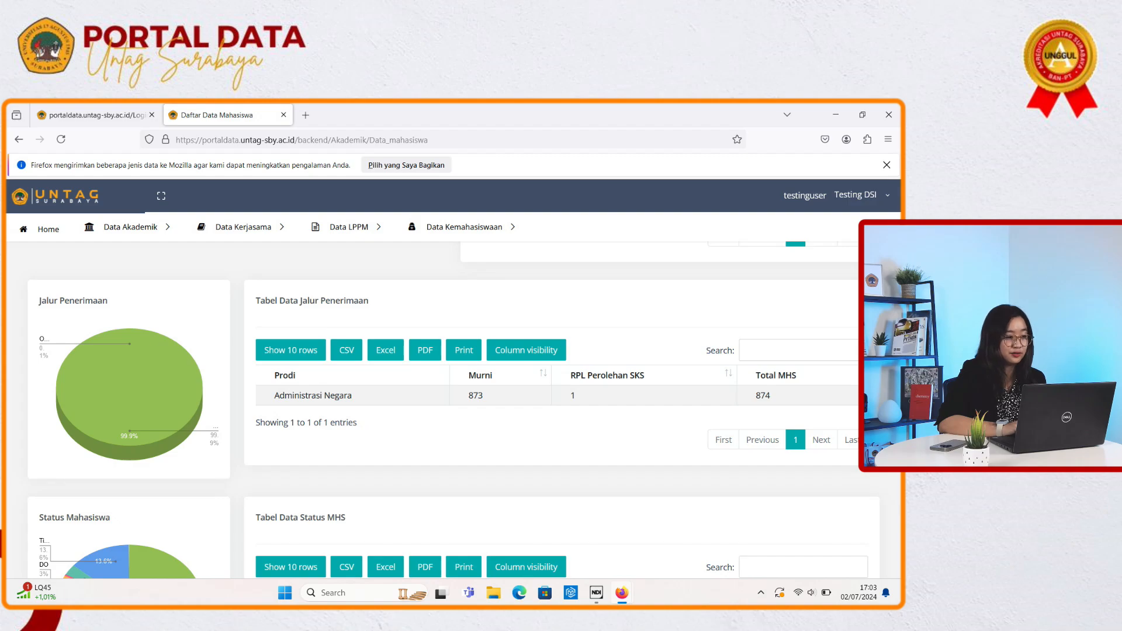
{"action": "scroll", "coordinate": [454, 409], "scroll_direction": "down", "scroll_amount": 2}
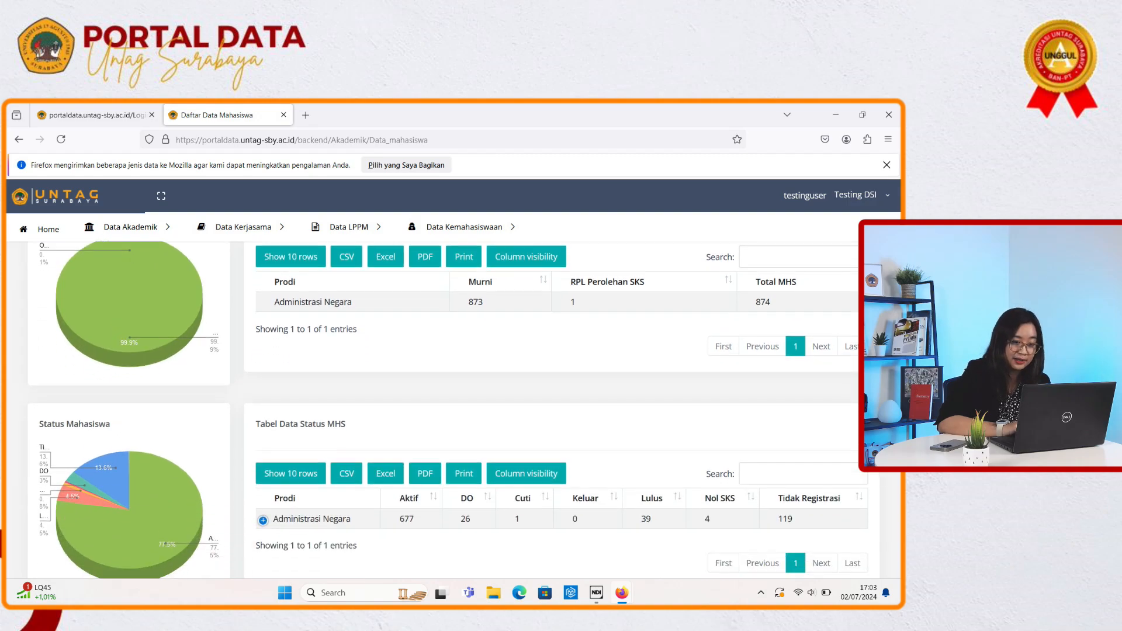
{"action": "scroll", "coordinate": [454, 410], "scroll_direction": "down", "scroll_amount": 1}
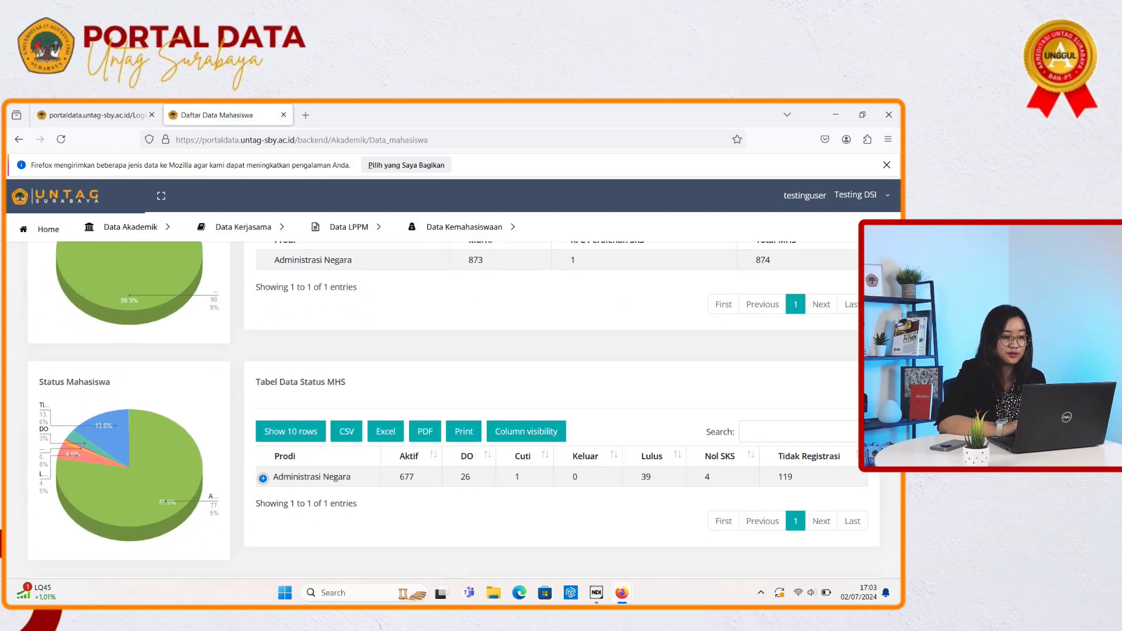
{"action": "scroll", "coordinate": [134, 444], "scroll_direction": "up", "scroll_amount": 5}
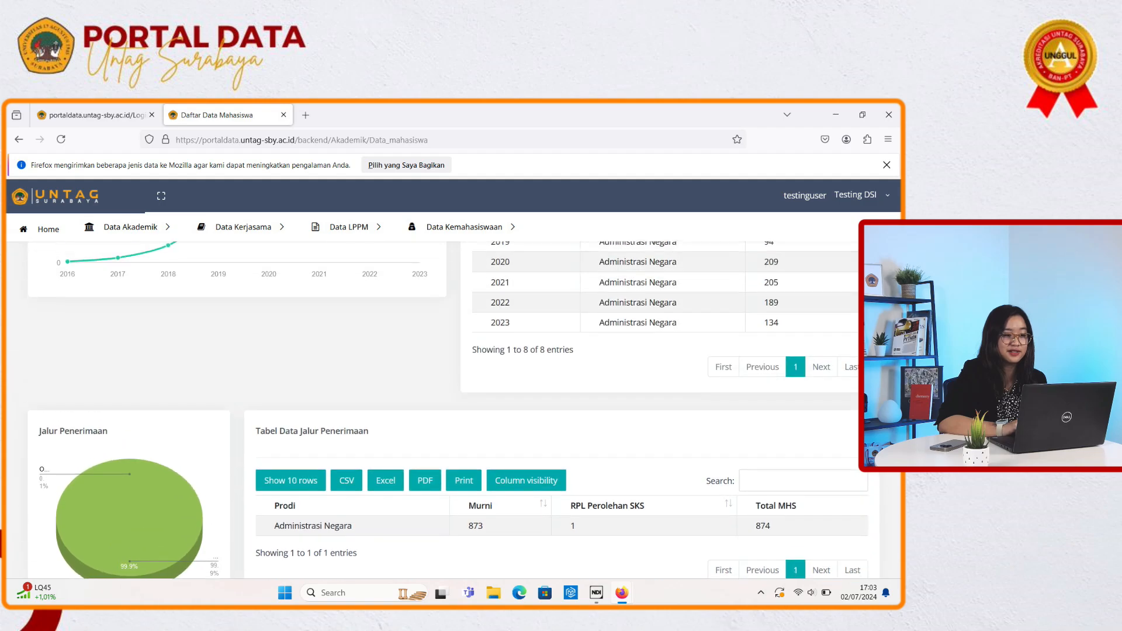
{"action": "scroll", "coordinate": [454, 410], "scroll_direction": "down", "scroll_amount": 6}
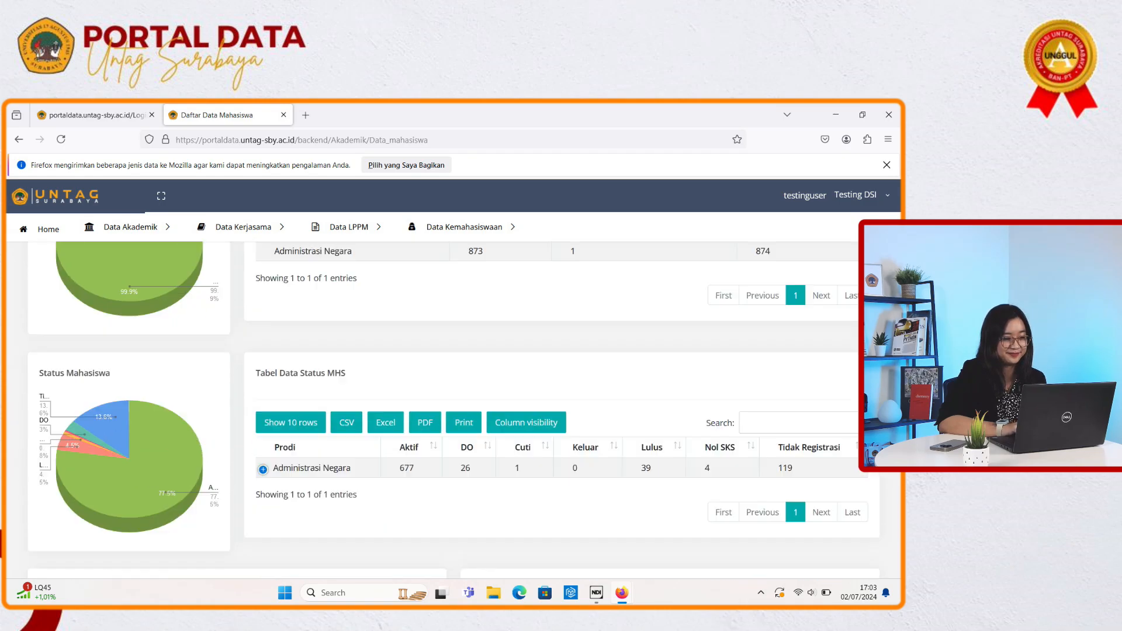
Step: Review the Semester Mahasiswa chart and table and the province, city and country of origin tables
{"action": "scroll", "coordinate": [454, 409], "scroll_direction": "down", "scroll_amount": 5}
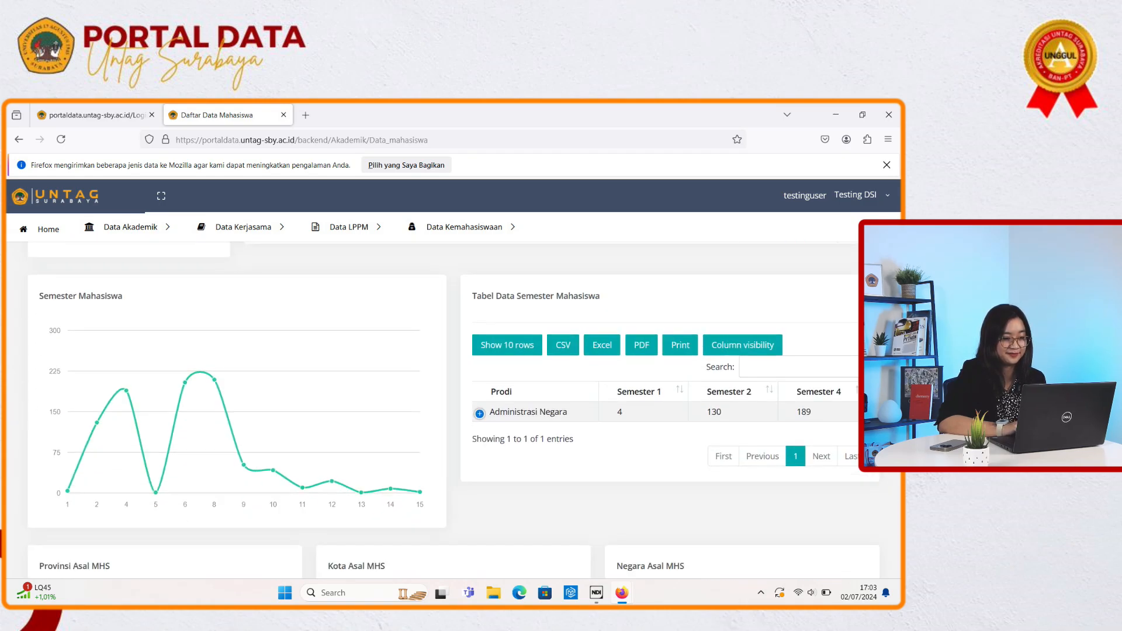
{"action": "scroll", "coordinate": [332, 479], "scroll_direction": "down", "scroll_amount": 3}
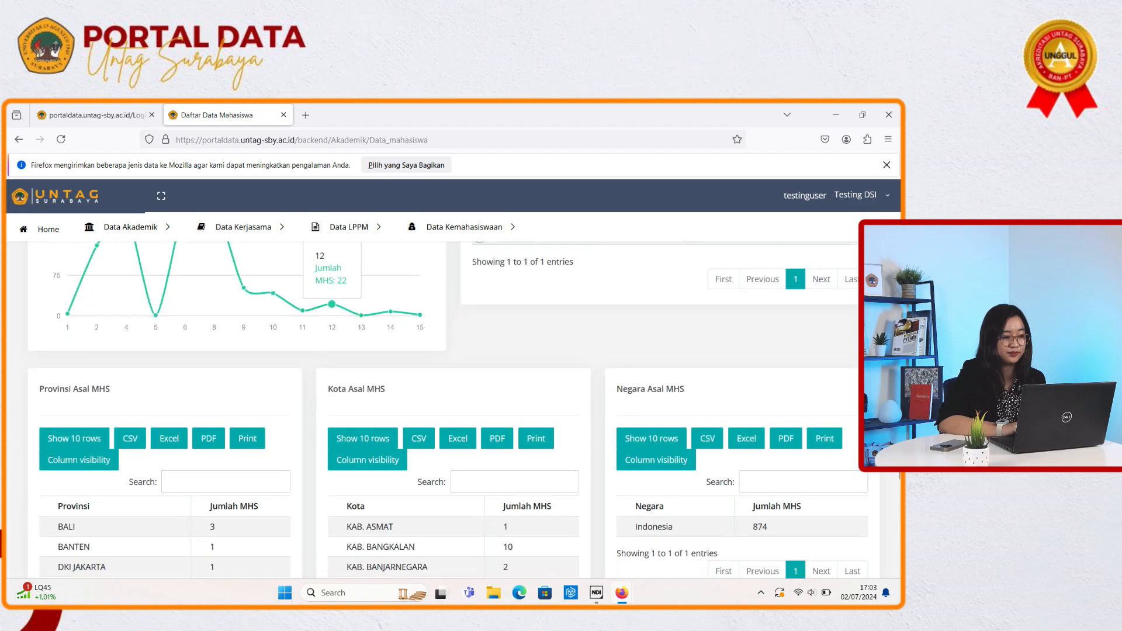
{"action": "scroll", "coordinate": [454, 409], "scroll_direction": "down", "scroll_amount": 2}
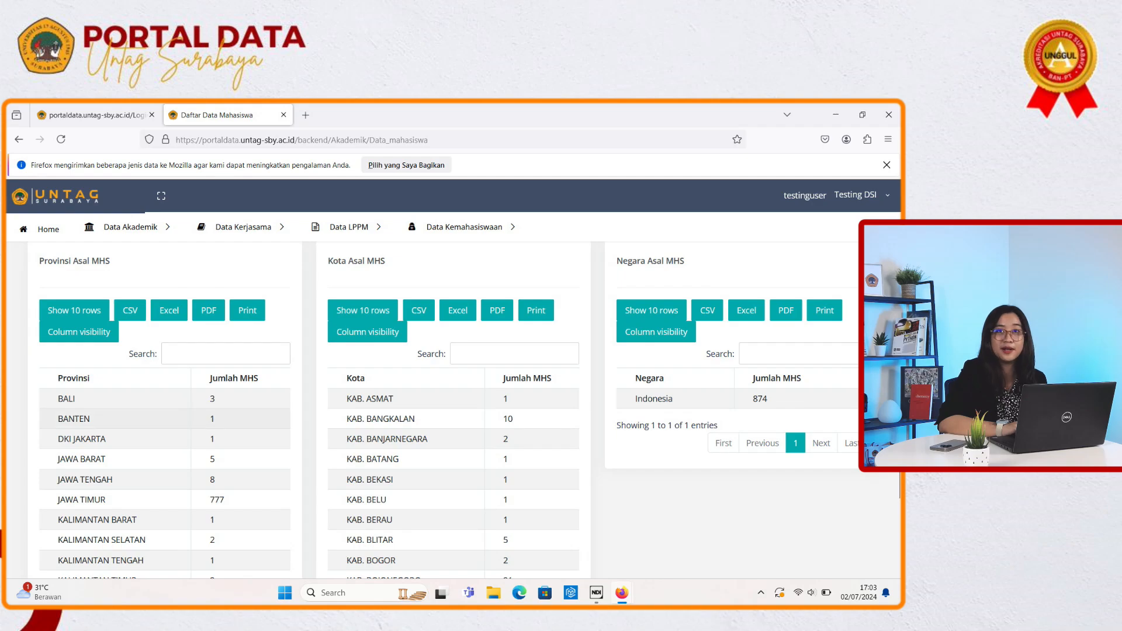
{"action": "scroll", "coordinate": [117, 416], "scroll_direction": "down", "scroll_amount": 1}
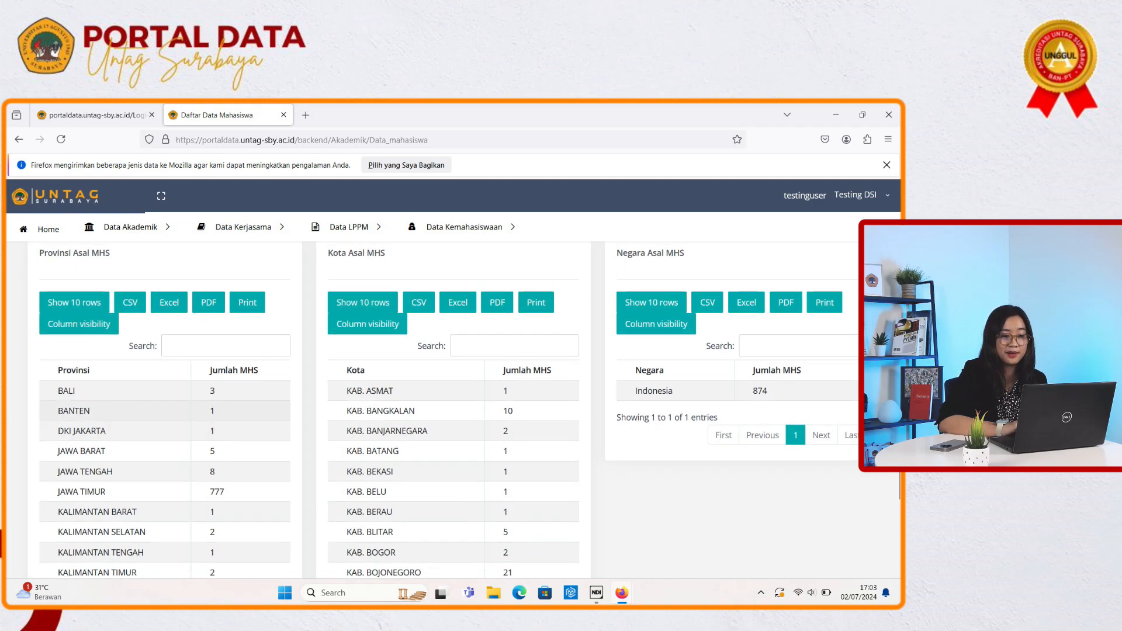
{"action": "scroll", "coordinate": [452, 410], "scroll_direction": "down", "scroll_amount": 1}
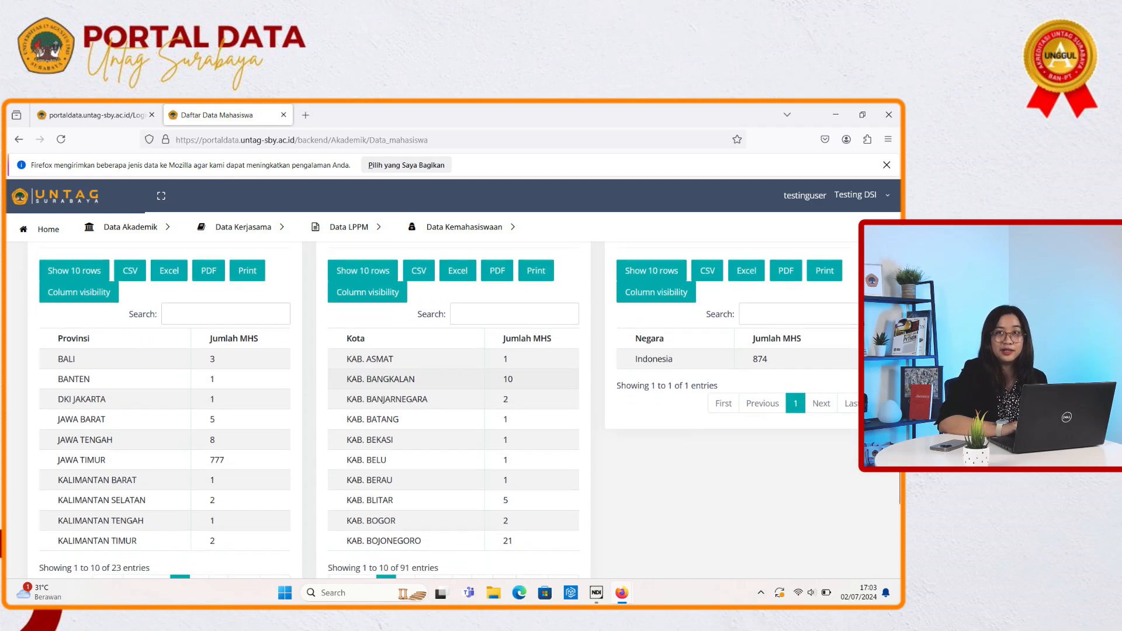
{"action": "scroll", "coordinate": [453, 410], "scroll_direction": "down", "scroll_amount": 4}
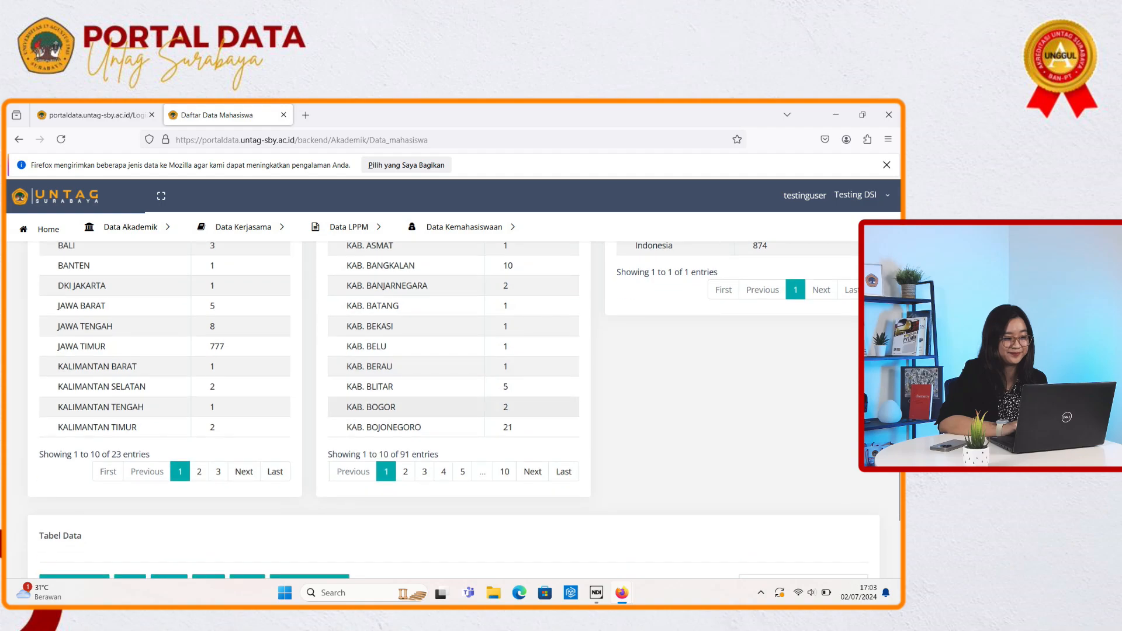
{"action": "scroll", "coordinate": [453, 411], "scroll_direction": "down", "scroll_amount": 1}
{"action": "scroll", "coordinate": [453, 410], "scroll_direction": "up", "scroll_amount": 3}
{"action": "scroll", "coordinate": [453, 411], "scroll_direction": "down", "scroll_amount": 3}
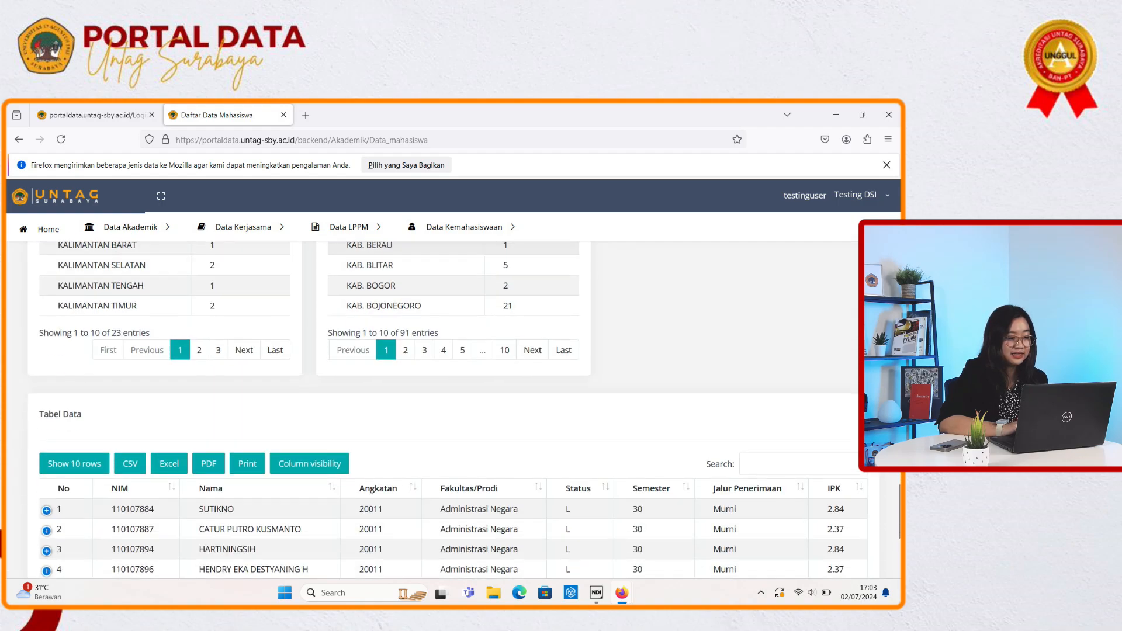
Step: Expand the first two student rows in Tabel Data to view their origin city, province and country fields
{"action": "scroll", "coordinate": [453, 411], "scroll_direction": "down", "scroll_amount": 4}
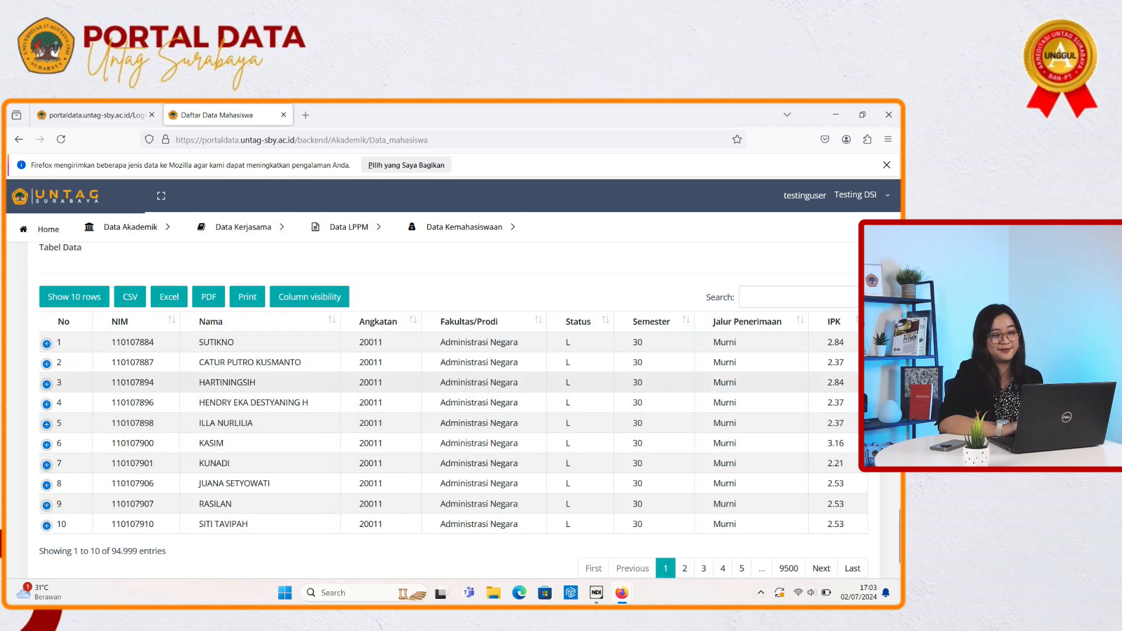
{"action": "scroll", "coordinate": [453, 403], "scroll_direction": "up", "scroll_amount": 1}
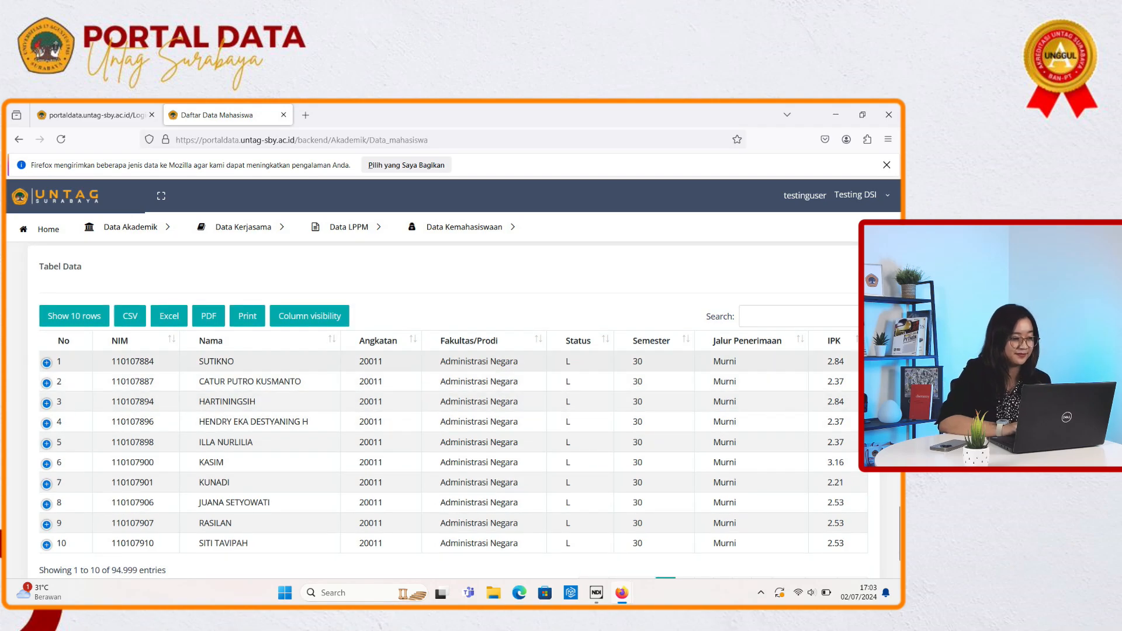
{"action": "left_click", "coordinate": [46, 362]}
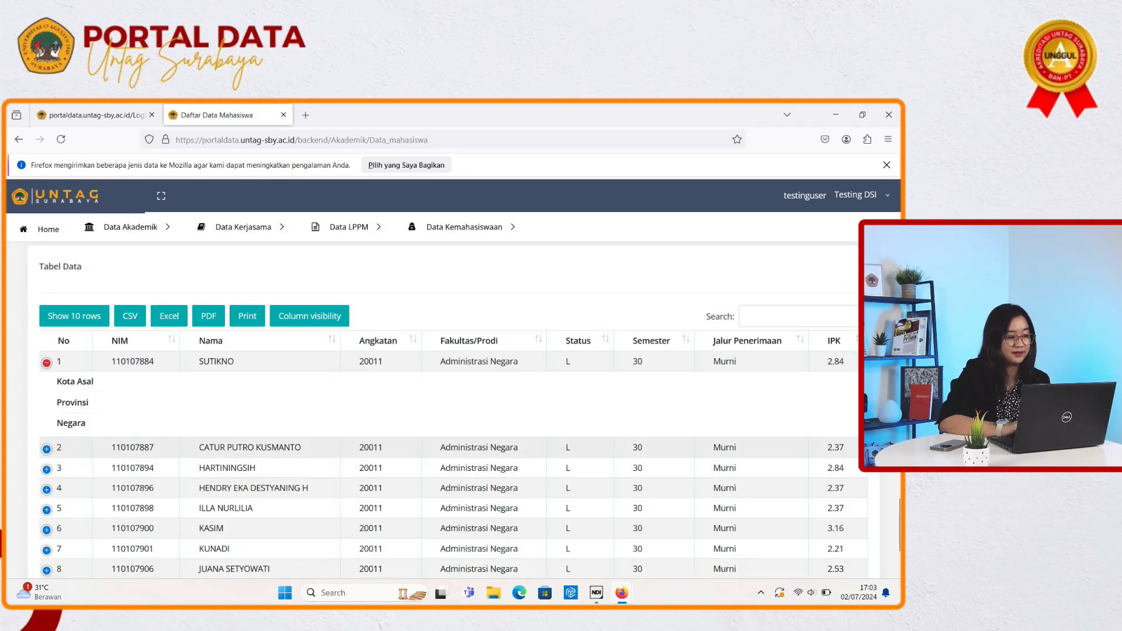
{"action": "left_click", "coordinate": [46, 449]}
Step: Open the Data Nilai page of the academic data and set its academic period filter to 20231
{"action": "scroll", "coordinate": [448, 409], "scroll_direction": "up", "scroll_amount": 10}
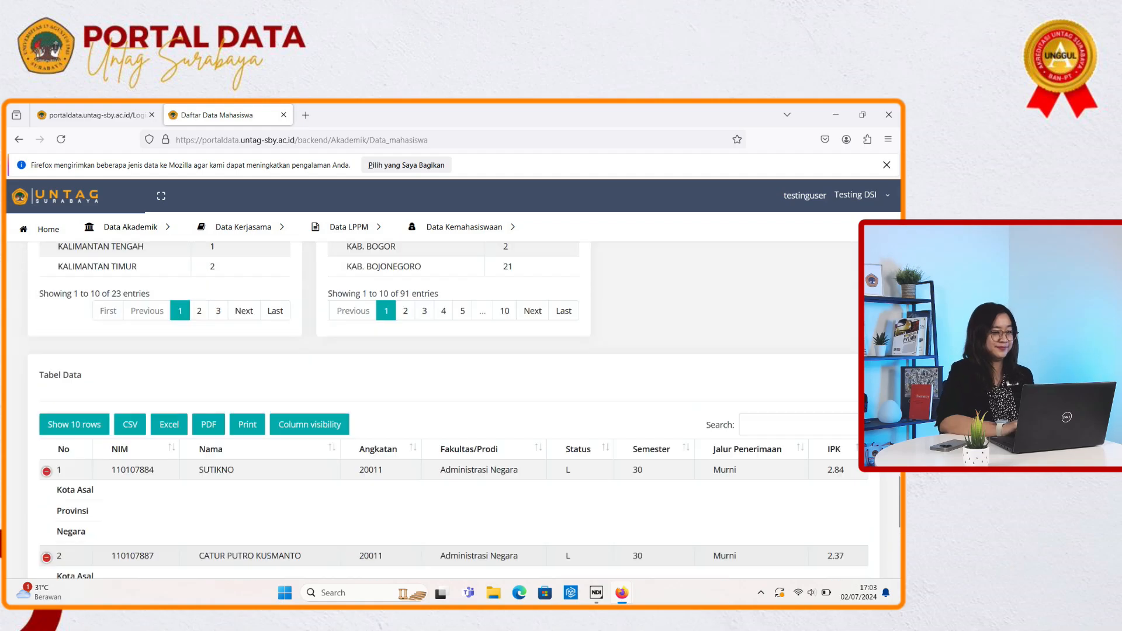
{"action": "scroll", "coordinate": [448, 409], "scroll_direction": "up", "scroll_amount": 10}
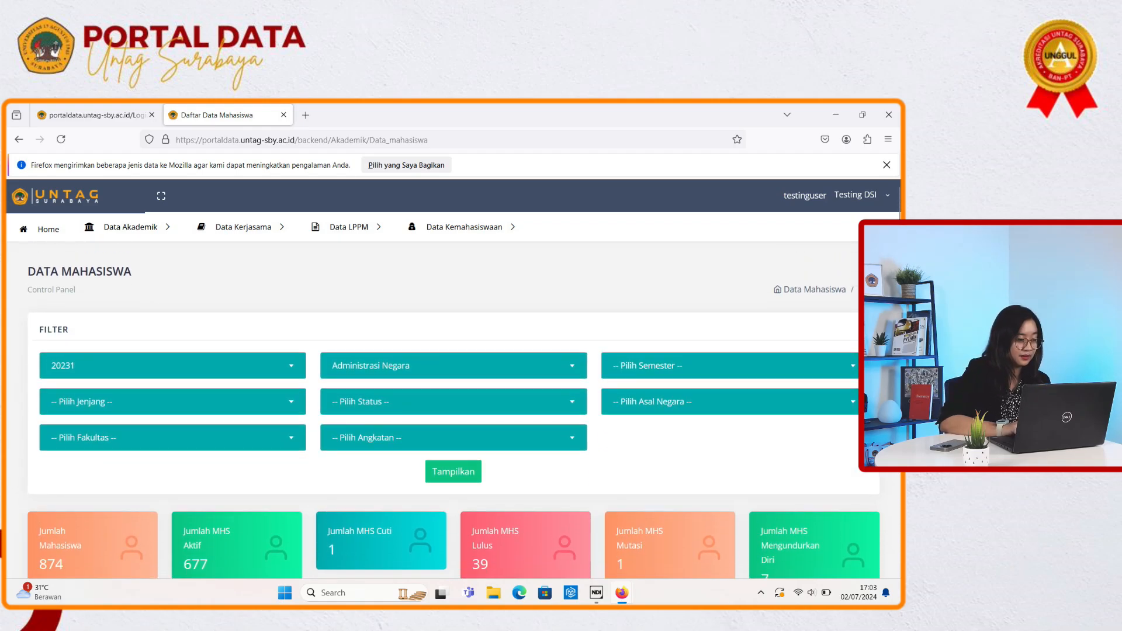
{"action": "left_click", "coordinate": [131, 227]}
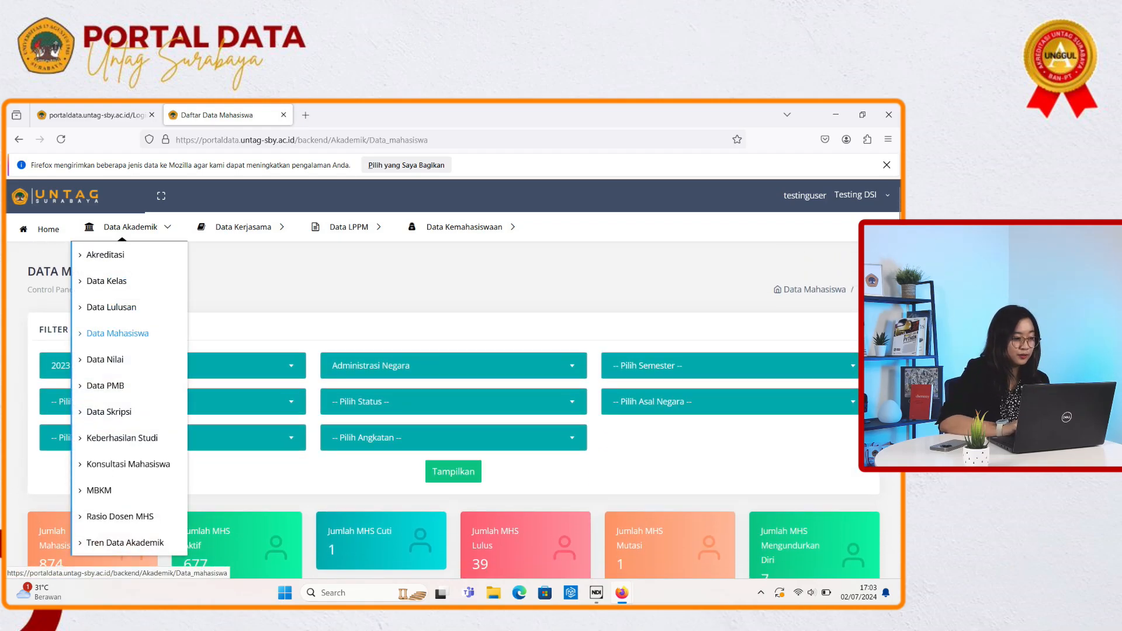
{"action": "left_click", "coordinate": [105, 360]}
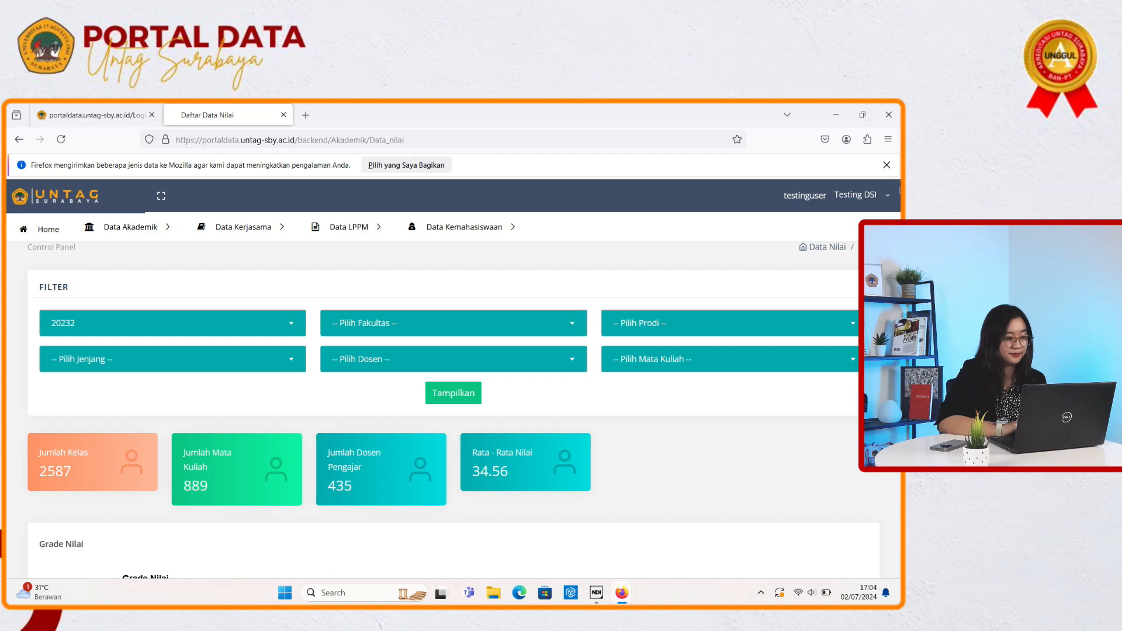
{"action": "left_click", "coordinate": [172, 322]}
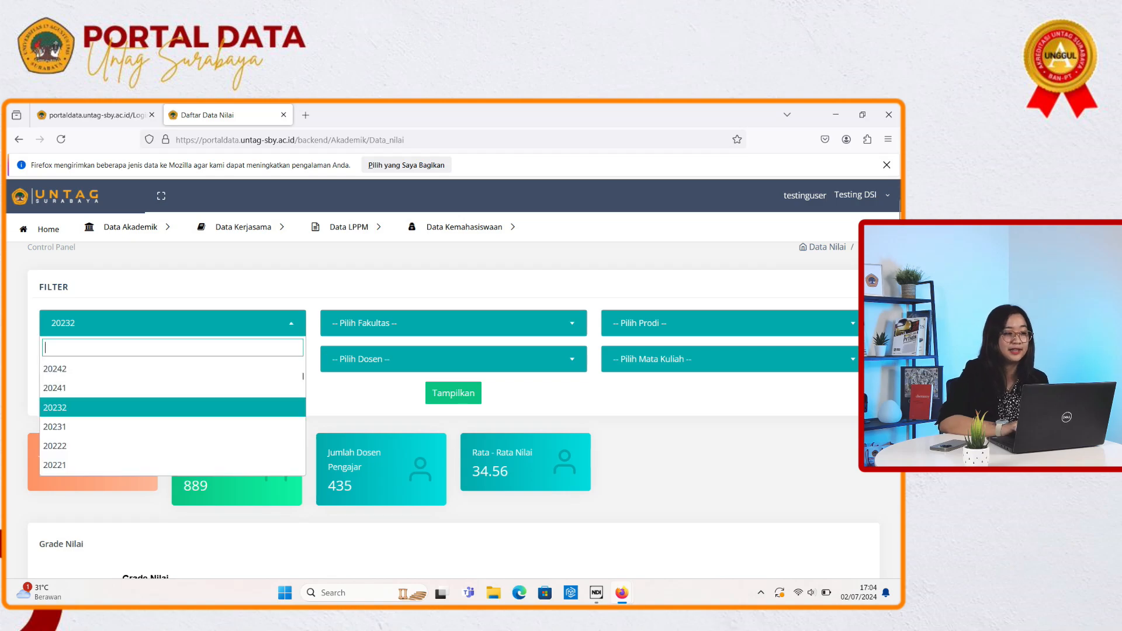
{"action": "left_click", "coordinate": [173, 427]}
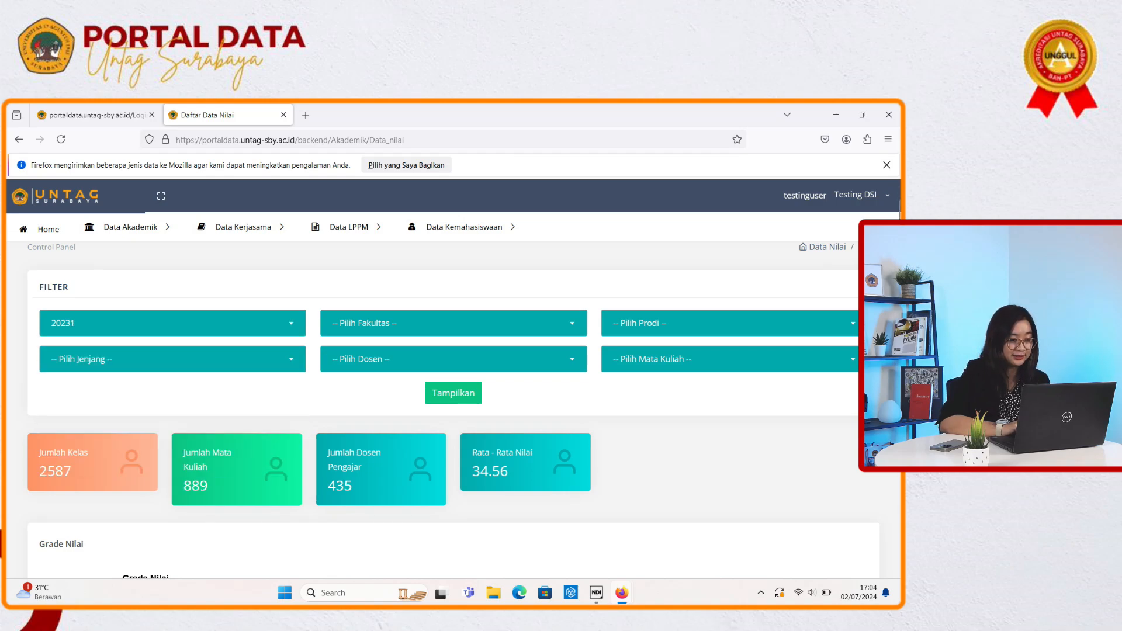
Step: Filter the grade data by Fakultas Hukum and the Ilmu Hukum study program
{"action": "left_click", "coordinate": [453, 323]}
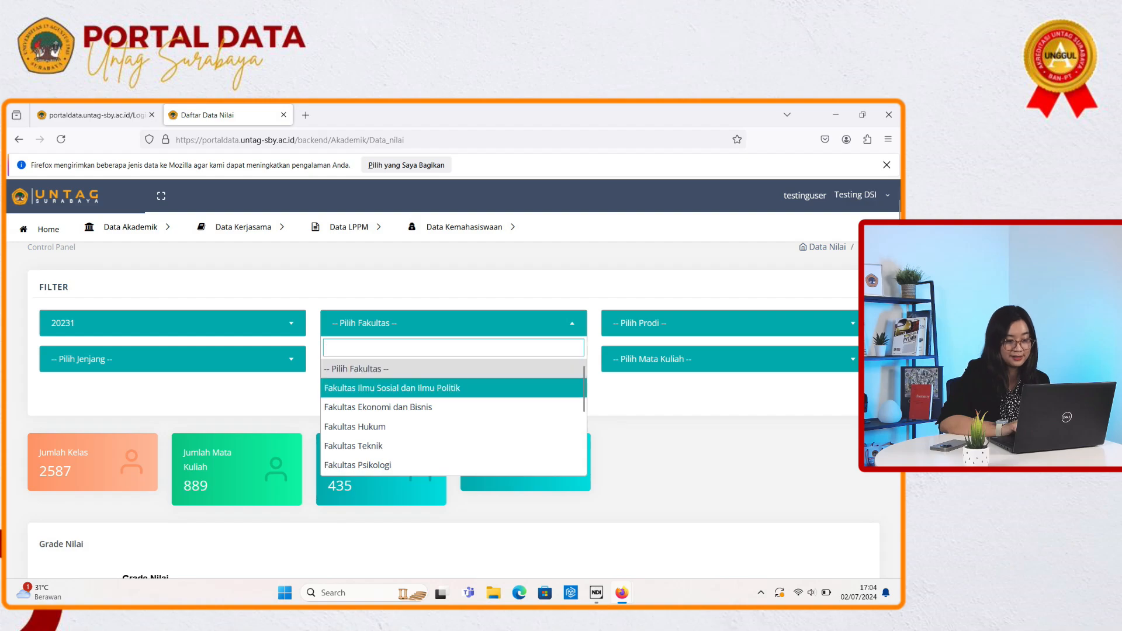
{"action": "left_click", "coordinate": [453, 427]}
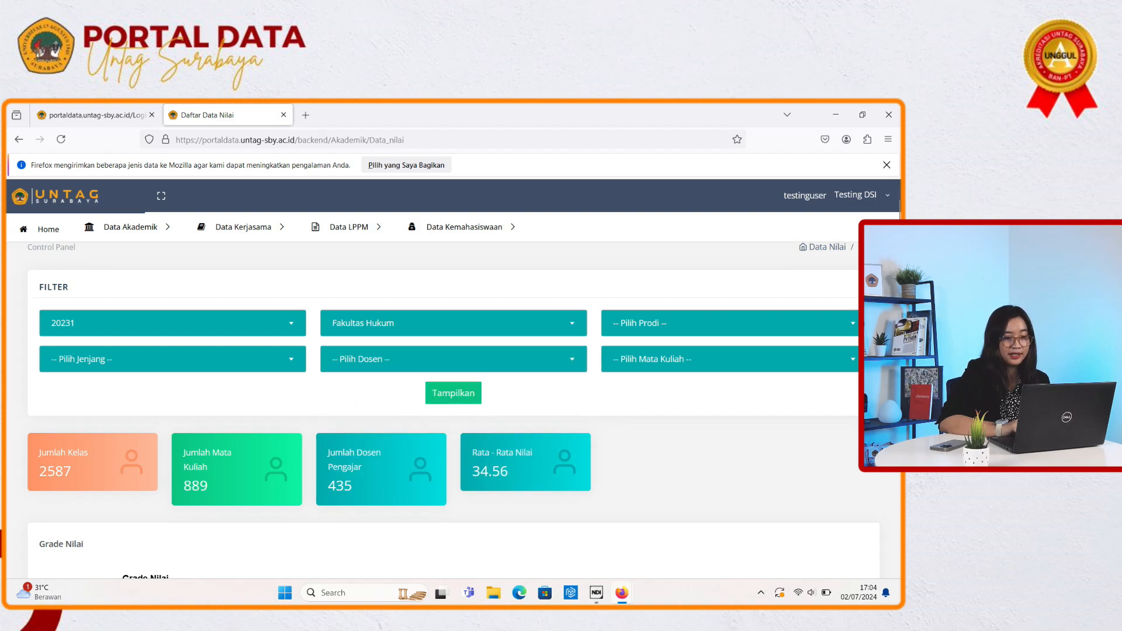
{"action": "left_click", "coordinate": [730, 323]}
{"action": "left_click", "coordinate": [637, 388]}
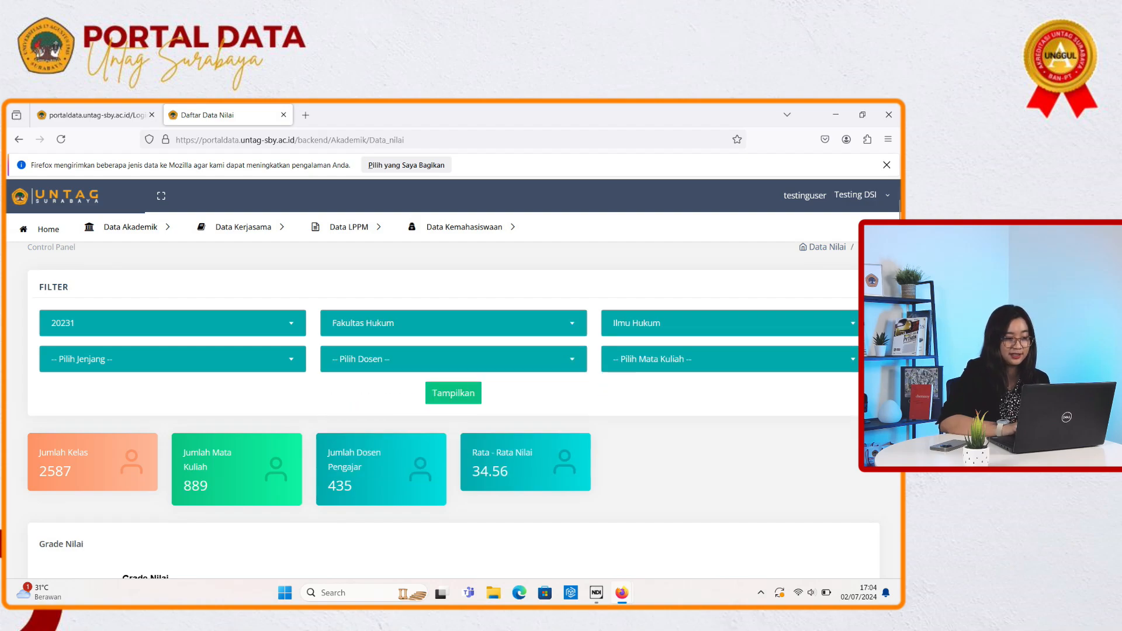
Step: Check the available education level options without choosing one, and display the filtered grade data
{"action": "left_click", "coordinate": [172, 359]}
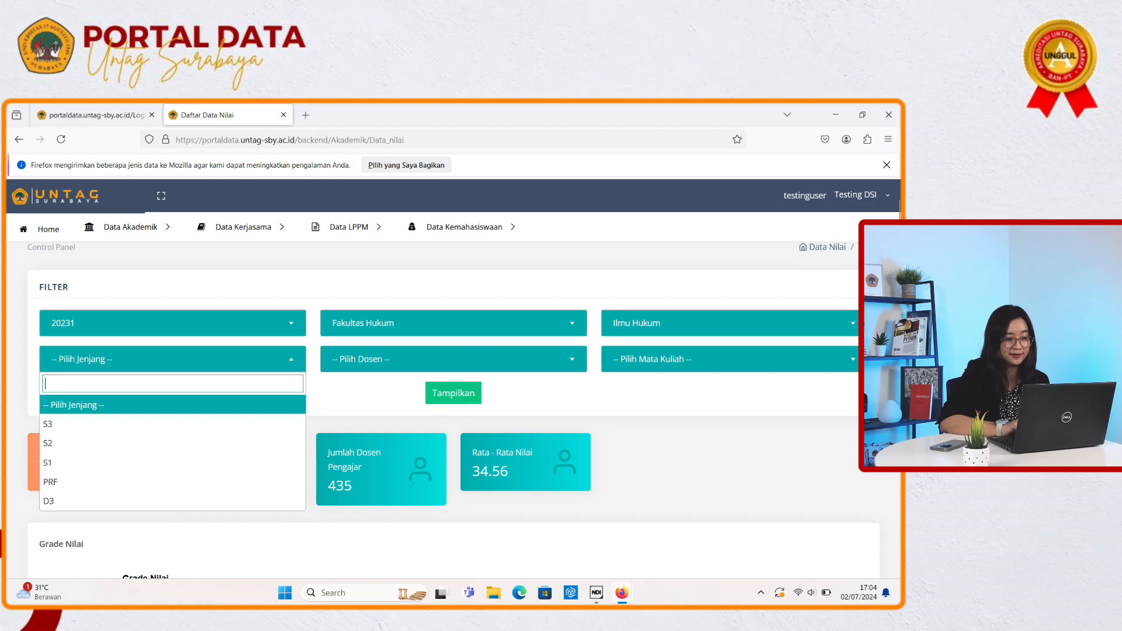
{"action": "key", "text": "Escape"}
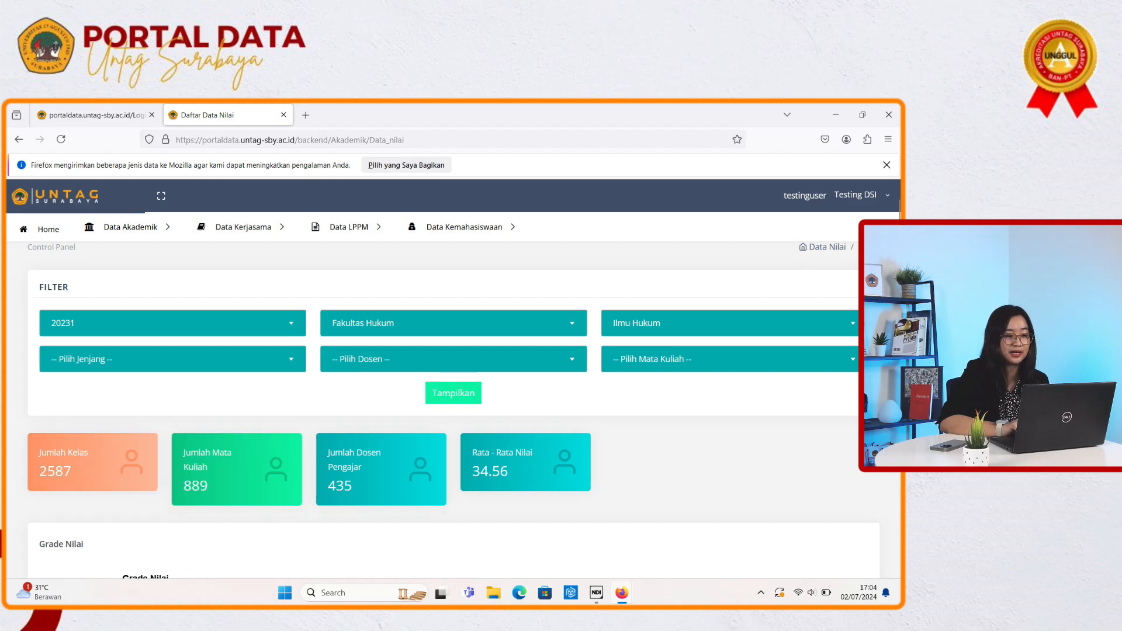
{"action": "left_click", "coordinate": [454, 393]}
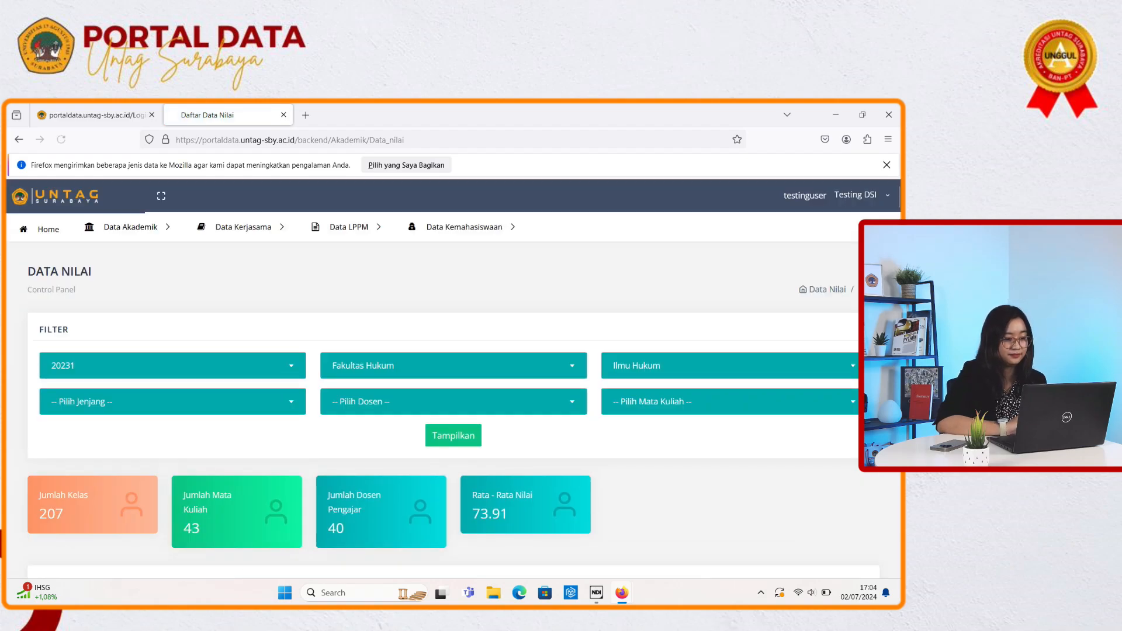
Step: Examine the Ilmu Hukum summary cards, the Grade Nilai and Rata Rata Nilai Per Prodi charts, and the Tabel Nilai MK
{"action": "scroll", "coordinate": [453, 406], "scroll_direction": "down", "scroll_amount": 1}
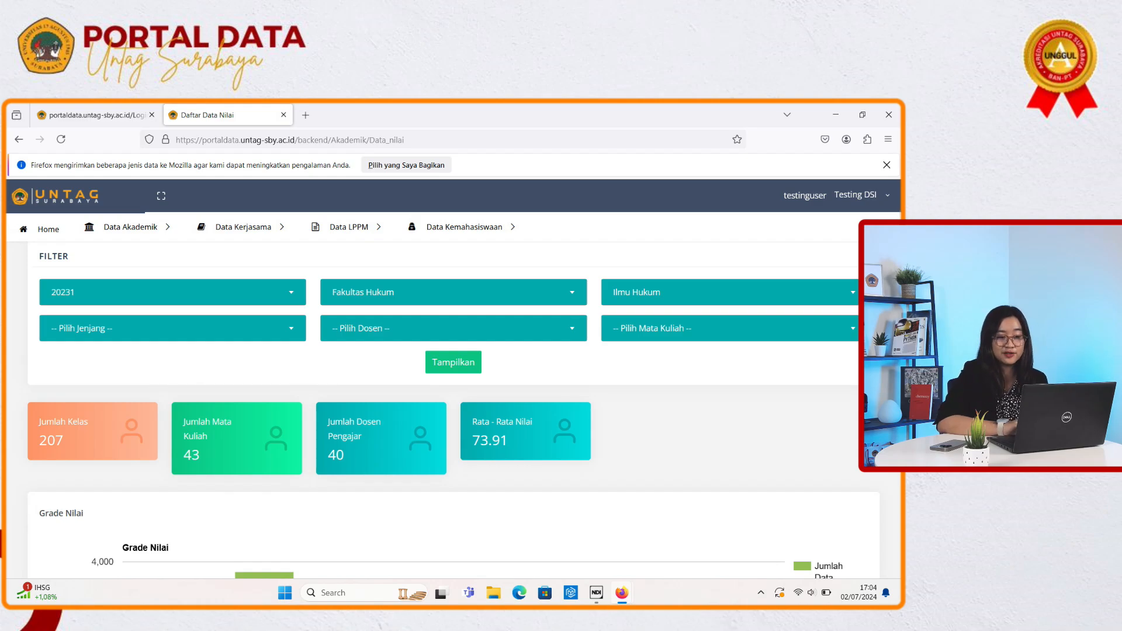
{"action": "scroll", "coordinate": [453, 410], "scroll_direction": "down", "scroll_amount": 1}
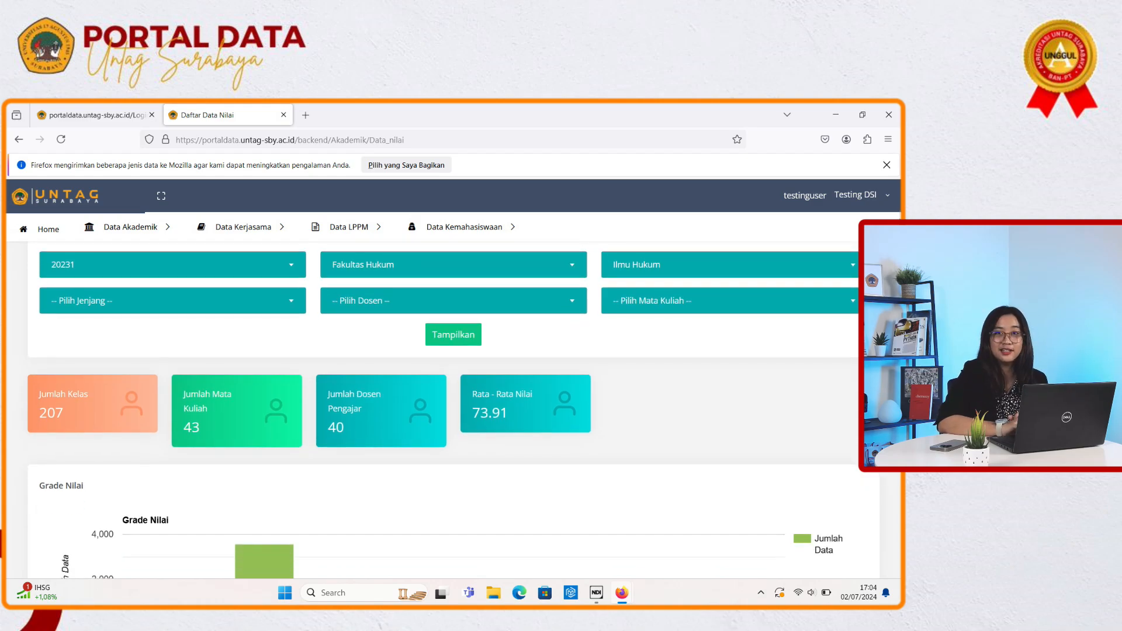
{"action": "scroll", "coordinate": [442, 409], "scroll_direction": "down", "scroll_amount": 1}
{"action": "scroll", "coordinate": [453, 409], "scroll_direction": "down", "scroll_amount": 1}
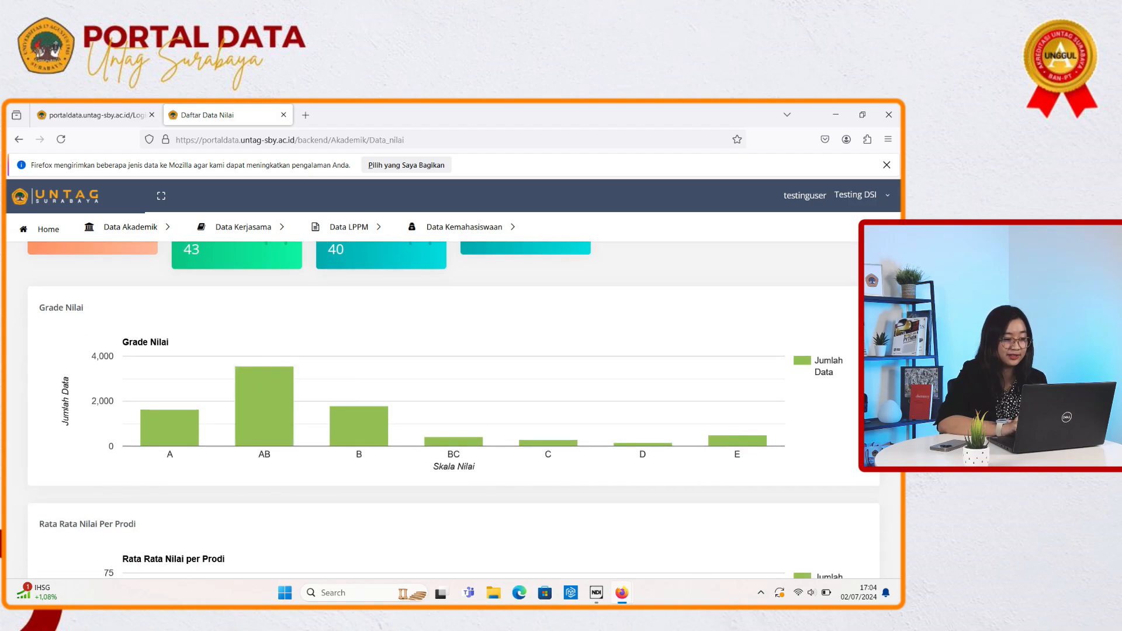
{"action": "mouse_move", "coordinate": [175, 420]}
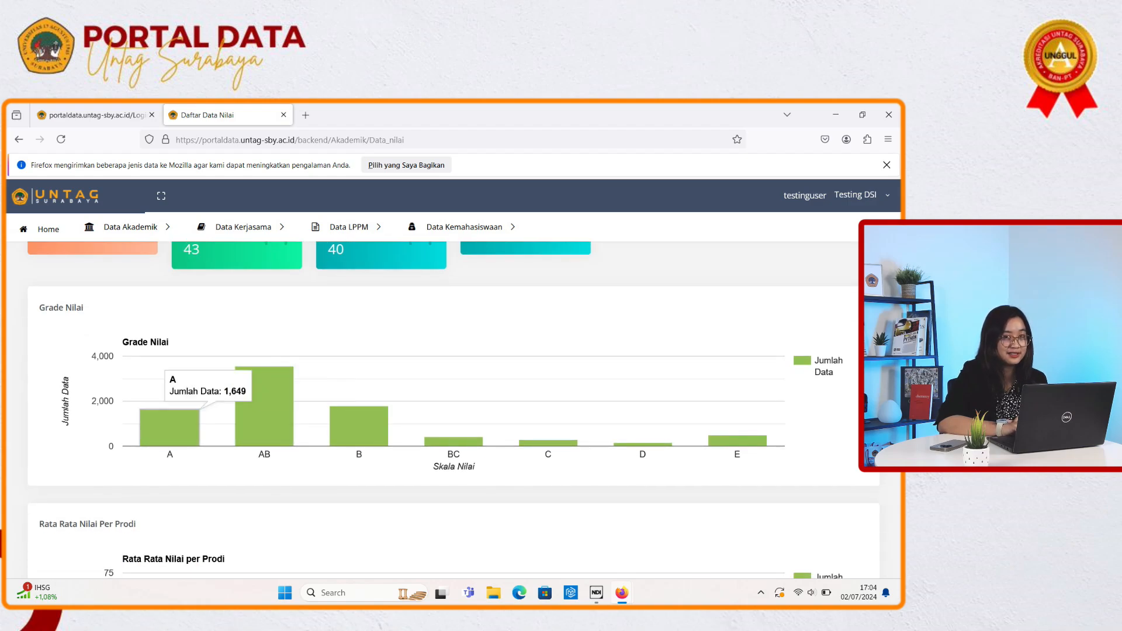
{"action": "scroll", "coordinate": [359, 421], "scroll_direction": "down", "scroll_amount": 2}
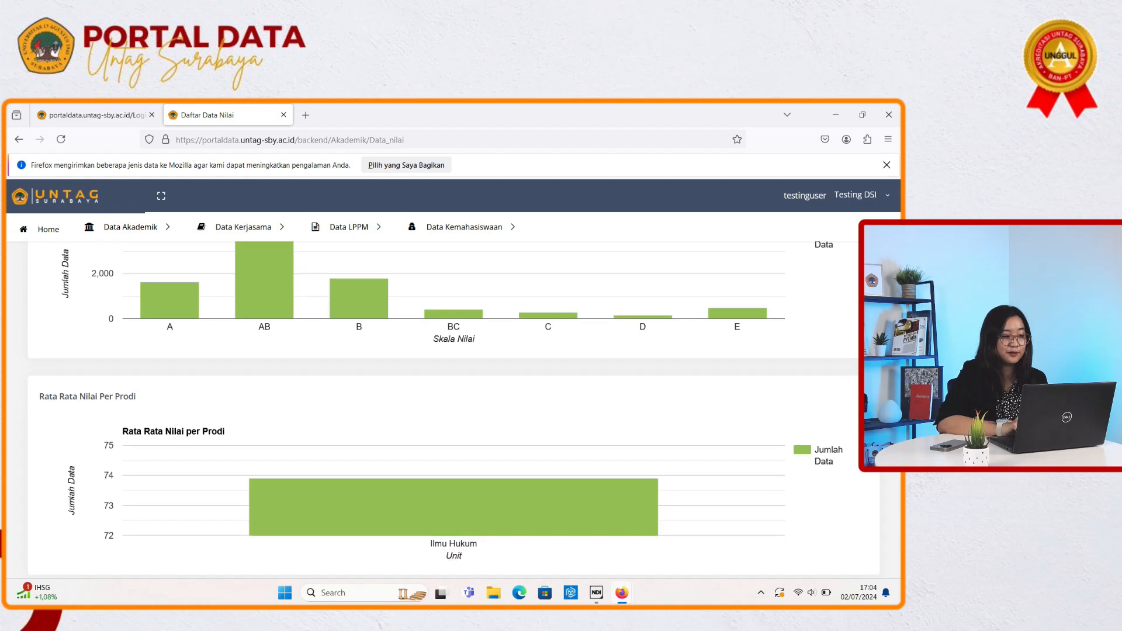
{"action": "scroll", "coordinate": [643, 420], "scroll_direction": "down", "scroll_amount": 4}
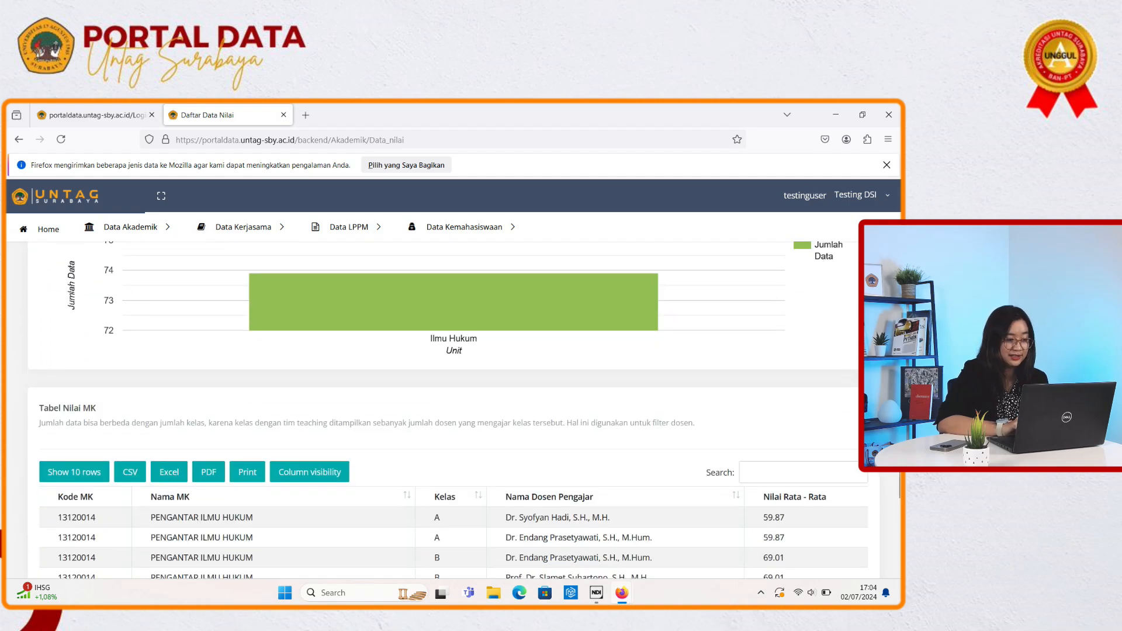
{"action": "scroll", "coordinate": [447, 409], "scroll_direction": "down", "scroll_amount": 2}
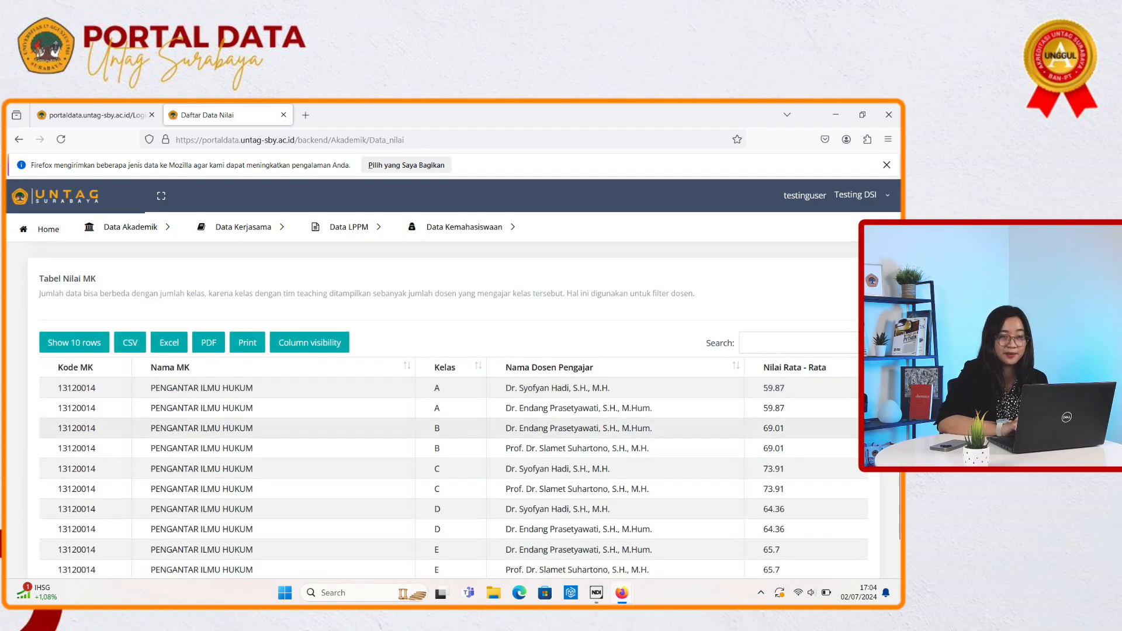
Step: Filter the grade data by one lecturer from the Pilih Dosen options, display the filtered data and review its summary cards
{"action": "scroll", "coordinate": [447, 409], "scroll_direction": "down", "scroll_amount": 1}
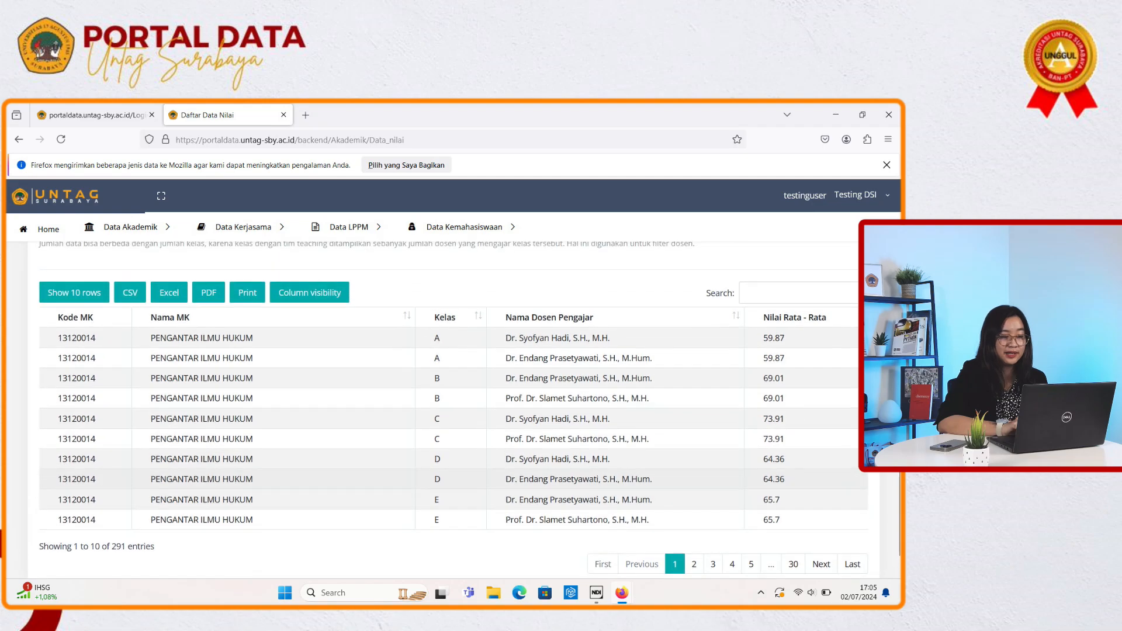
{"action": "scroll", "coordinate": [448, 410], "scroll_direction": "up", "scroll_amount": 1}
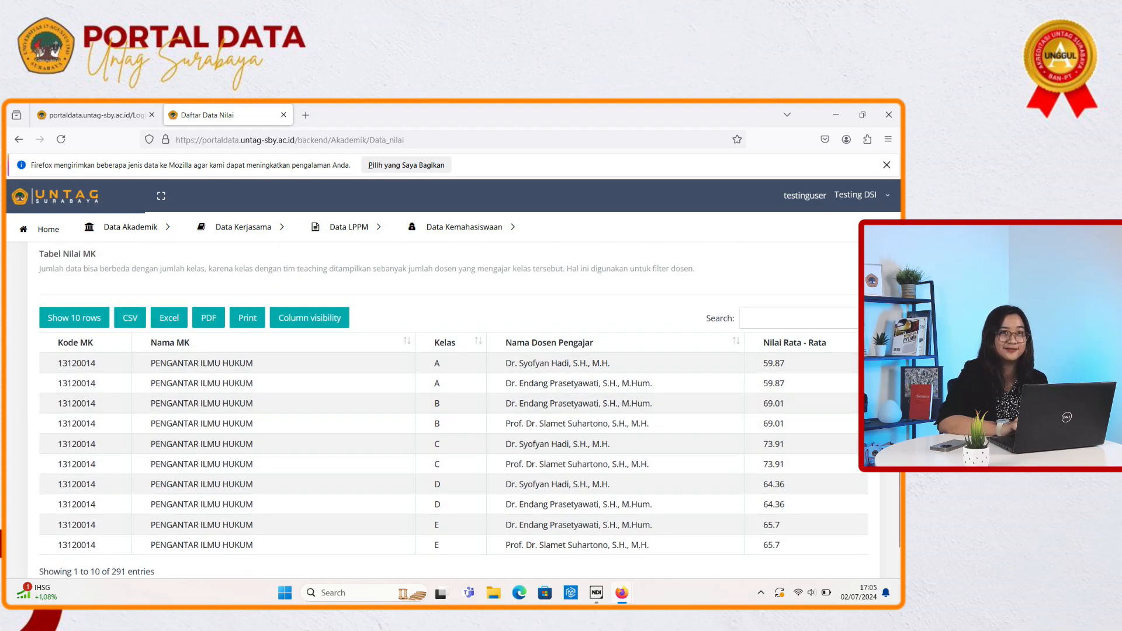
{"action": "scroll", "coordinate": [247, 326], "scroll_direction": "up", "scroll_amount": 1}
{"action": "scroll", "coordinate": [448, 409], "scroll_direction": "up", "scroll_amount": 10}
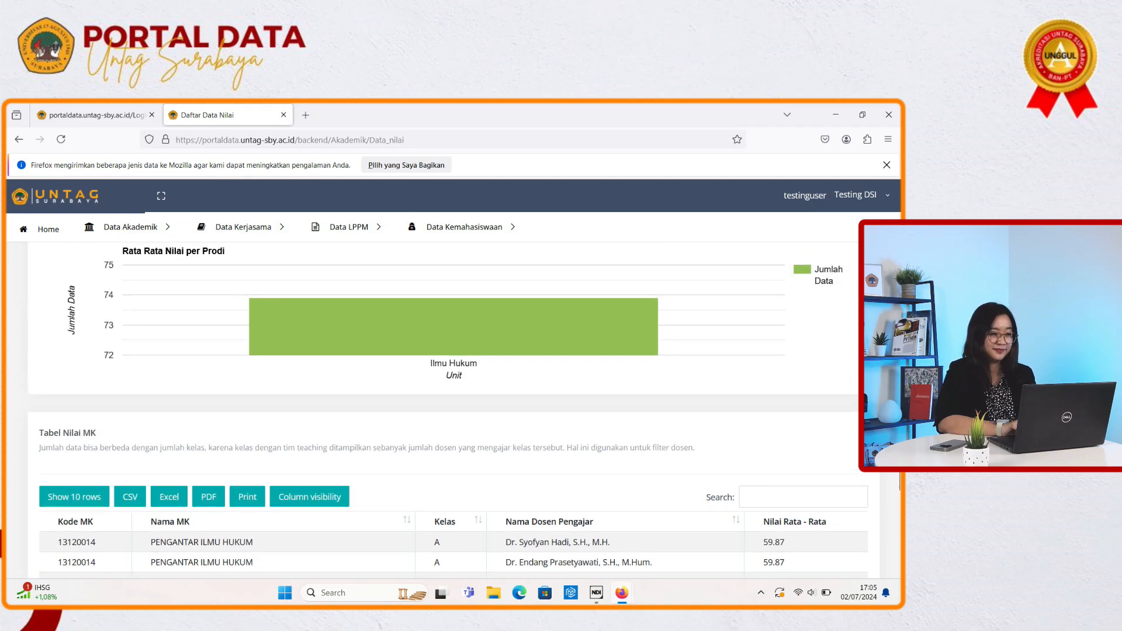
{"action": "scroll", "coordinate": [448, 350], "scroll_direction": "up", "scroll_amount": 5}
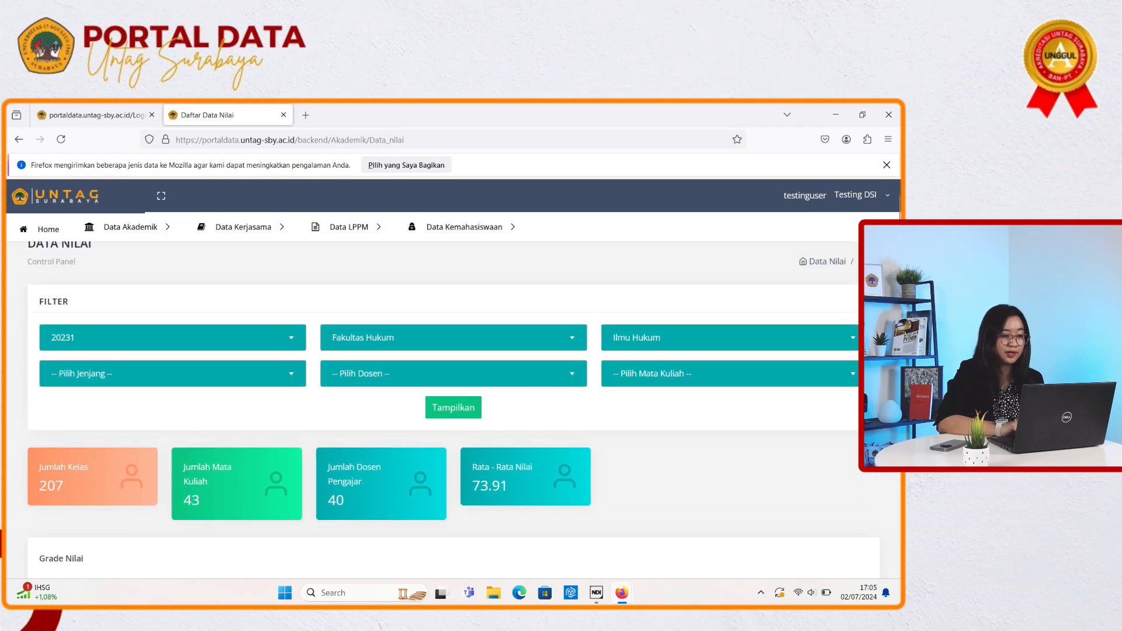
{"action": "left_click", "coordinate": [453, 373]}
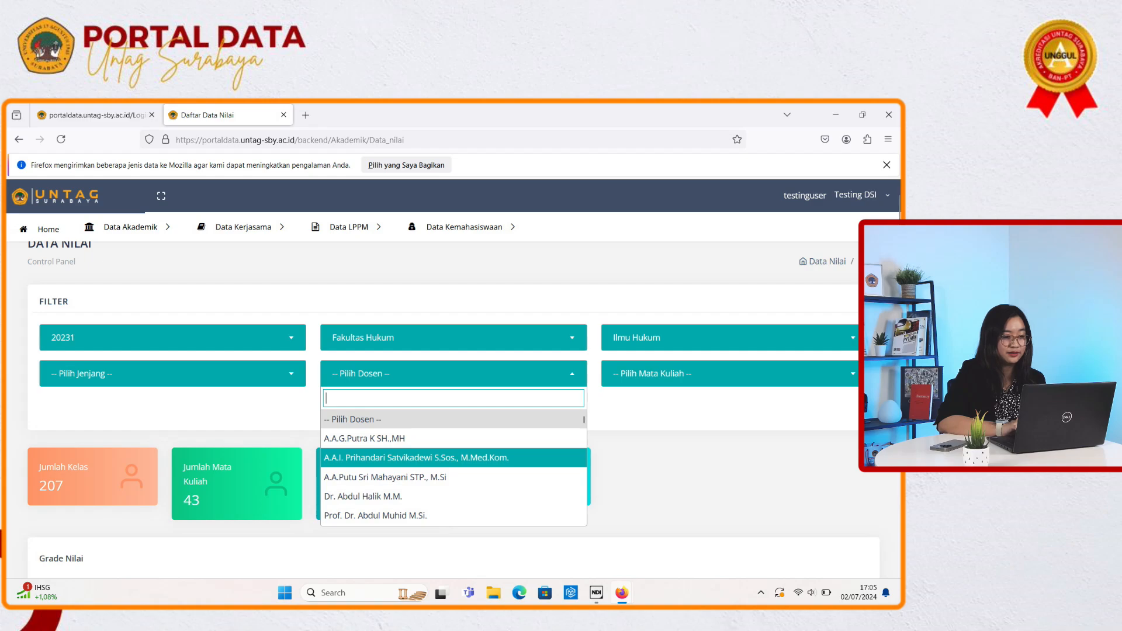
{"action": "scroll", "coordinate": [454, 462], "scroll_direction": "down", "scroll_amount": 2}
{"action": "scroll", "coordinate": [453, 468], "scroll_direction": "down", "scroll_amount": 3}
{"action": "scroll", "coordinate": [454, 468], "scroll_direction": "up", "scroll_amount": 2}
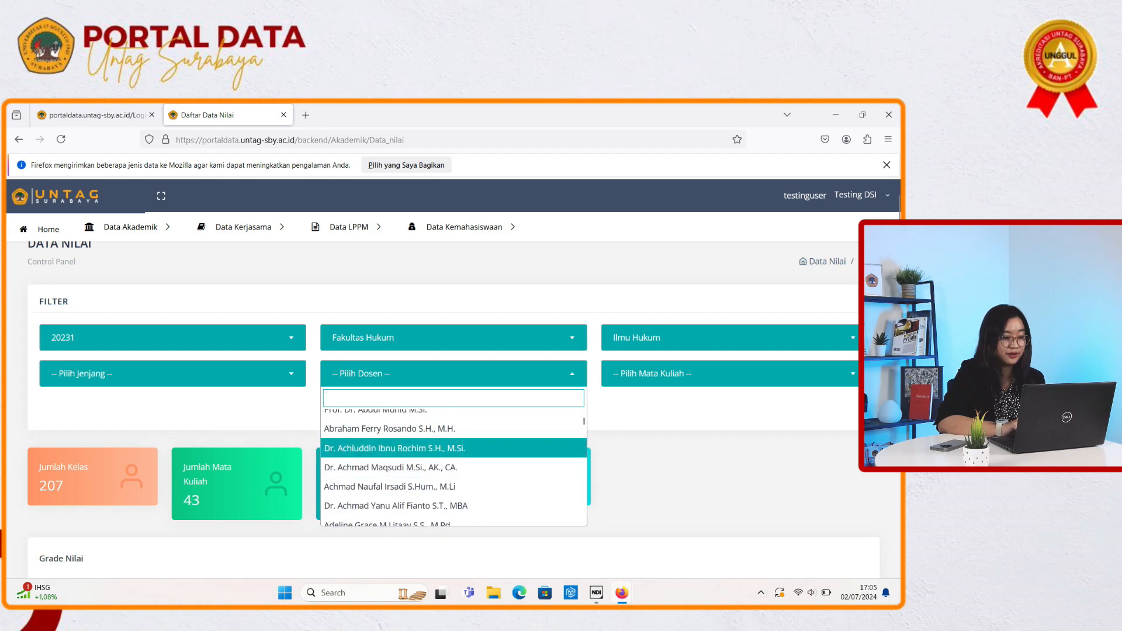
{"action": "key", "text": "Return"}
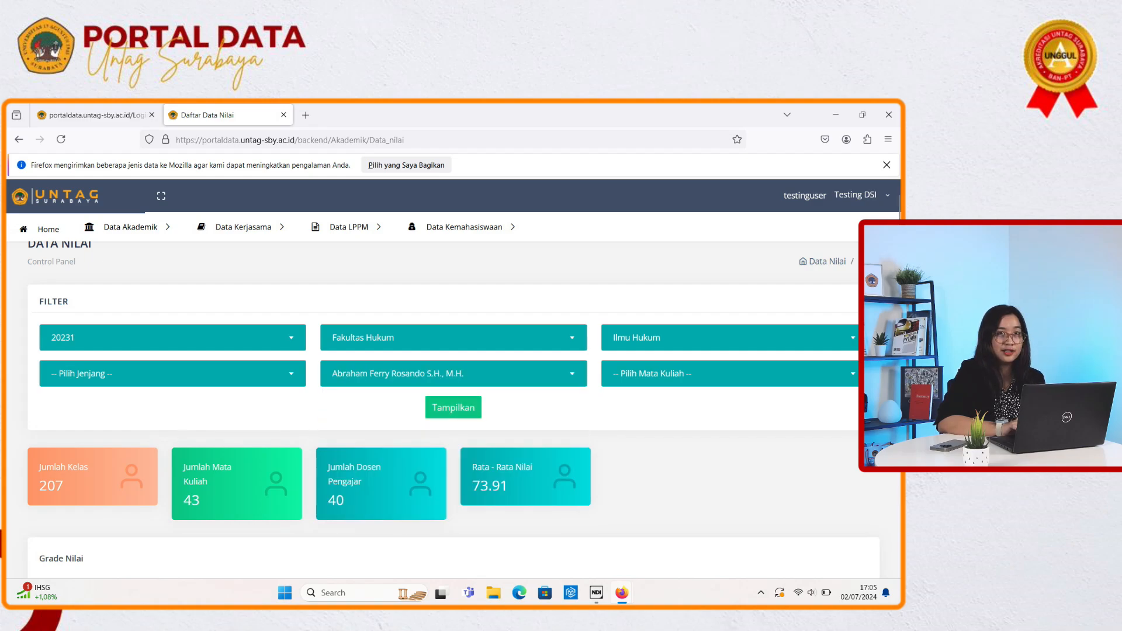
{"action": "left_click", "coordinate": [454, 407]}
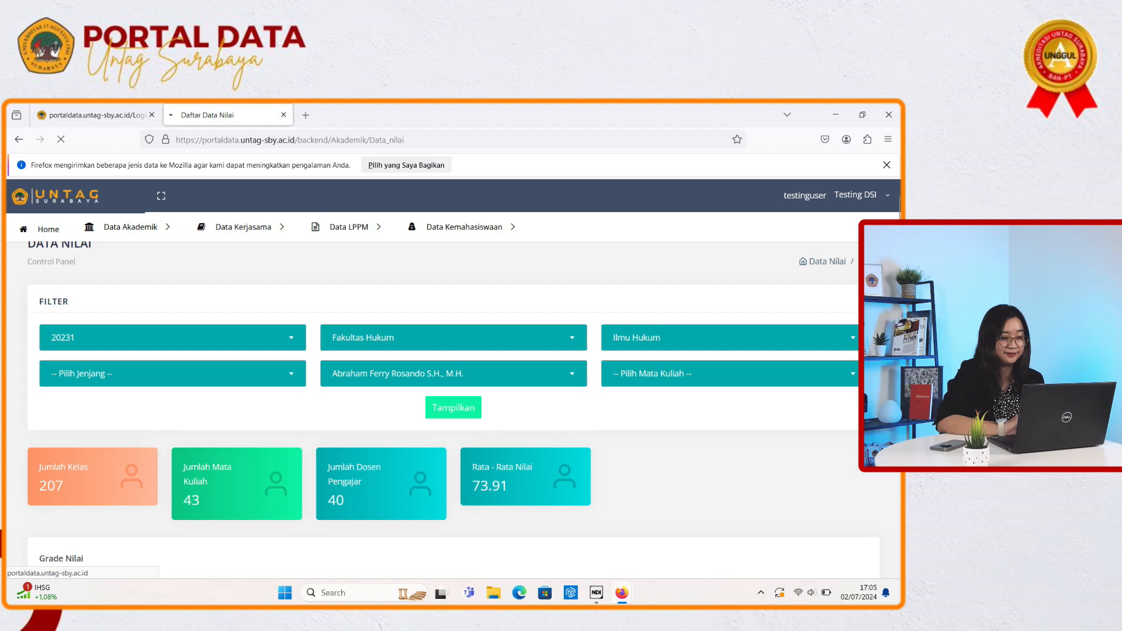
{"action": "scroll", "coordinate": [454, 408], "scroll_direction": "down", "scroll_amount": 2}
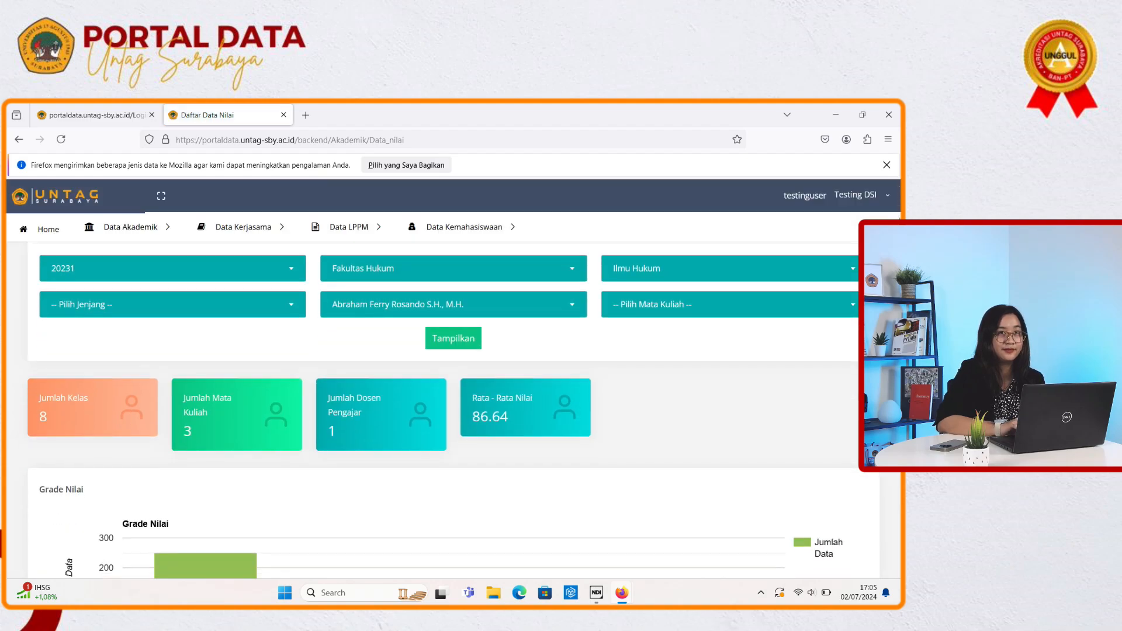
{"action": "scroll", "coordinate": [453, 407], "scroll_direction": "up", "scroll_amount": 1}
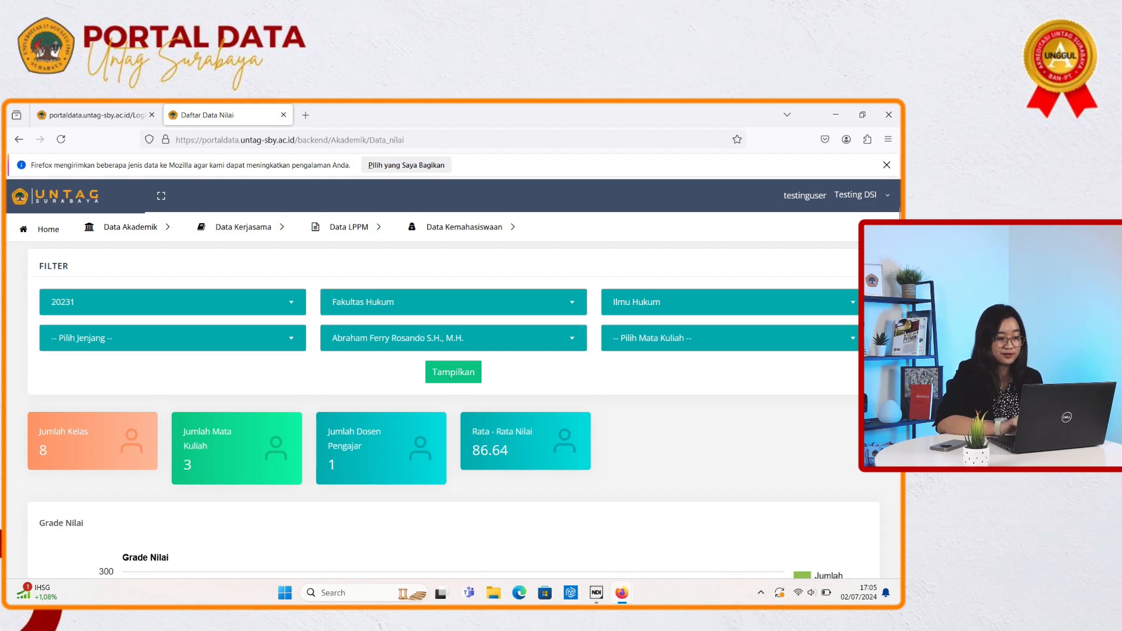
{"action": "scroll", "coordinate": [453, 410], "scroll_direction": "down", "scroll_amount": 1}
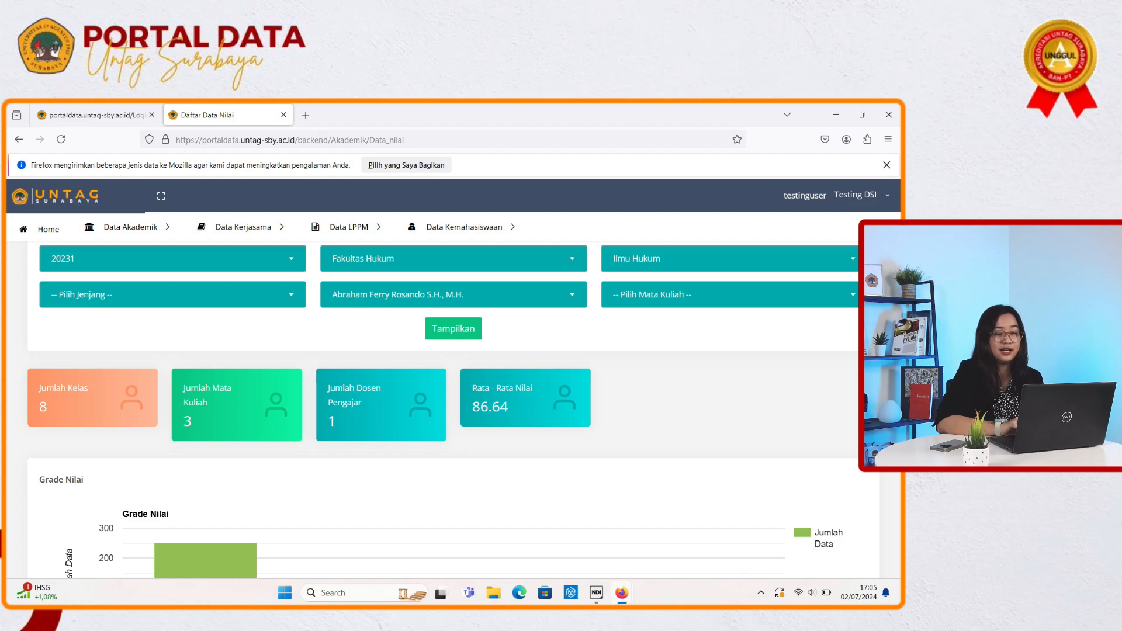
{"action": "scroll", "coordinate": [454, 409], "scroll_direction": "down", "scroll_amount": 2}
{"action": "scroll", "coordinate": [453, 409], "scroll_direction": "up", "scroll_amount": 3}
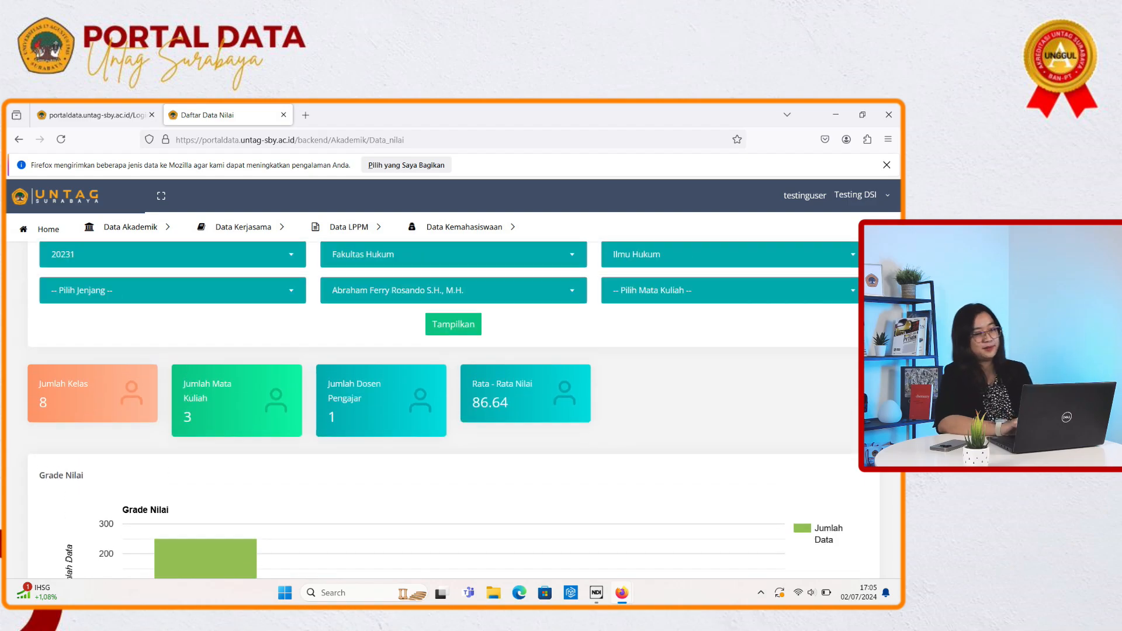
Step: Open the Data PMB page of the academic data and bring up its filter options
{"action": "left_click", "coordinate": [131, 226]}
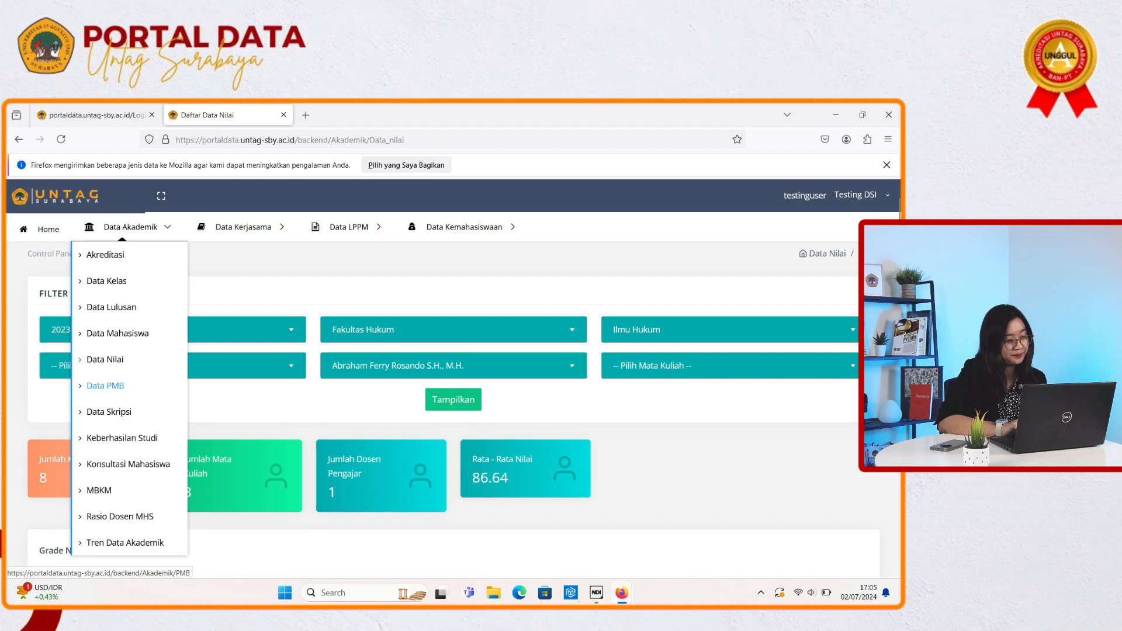
{"action": "left_click", "coordinate": [106, 386]}
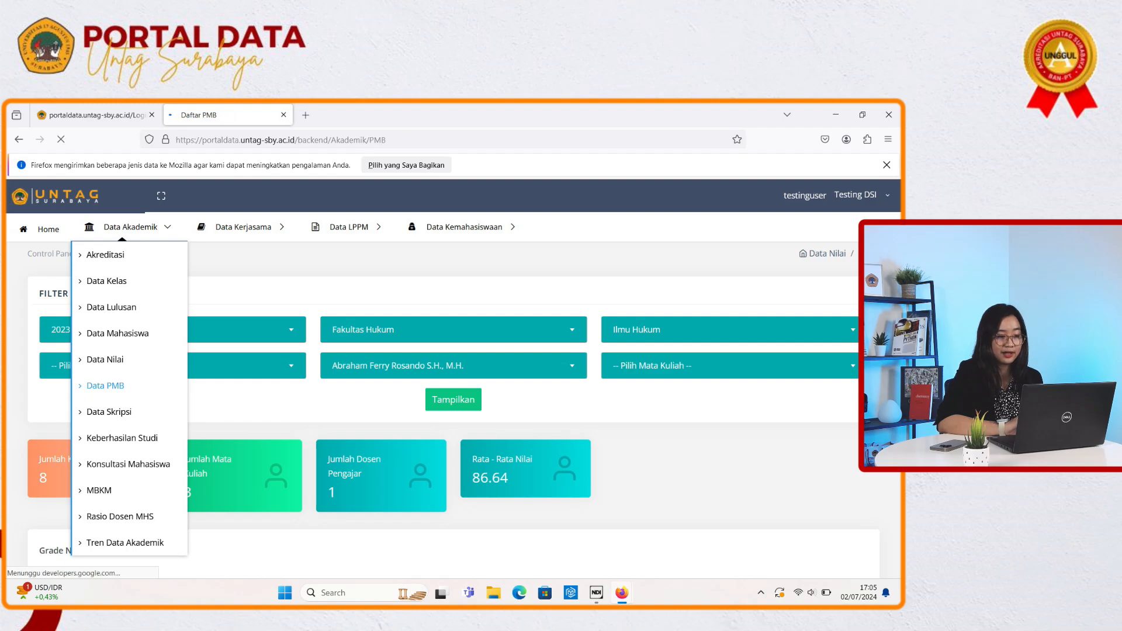
{"action": "scroll", "coordinate": [432, 409], "scroll_direction": "down", "scroll_amount": 2}
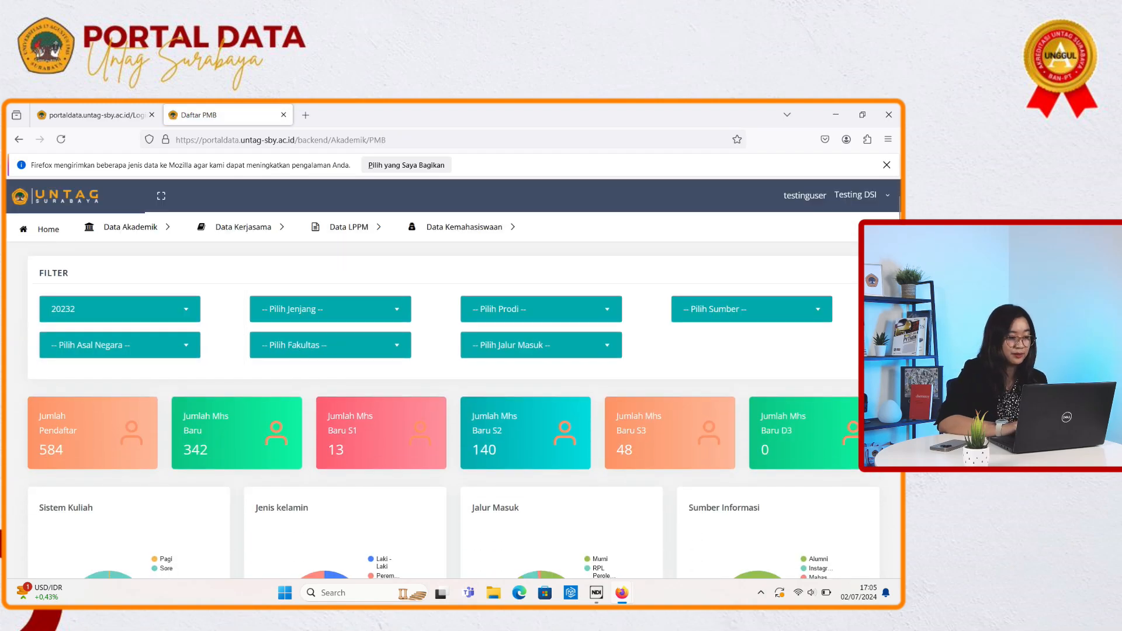
{"action": "scroll", "coordinate": [442, 409], "scroll_direction": "up", "scroll_amount": 1}
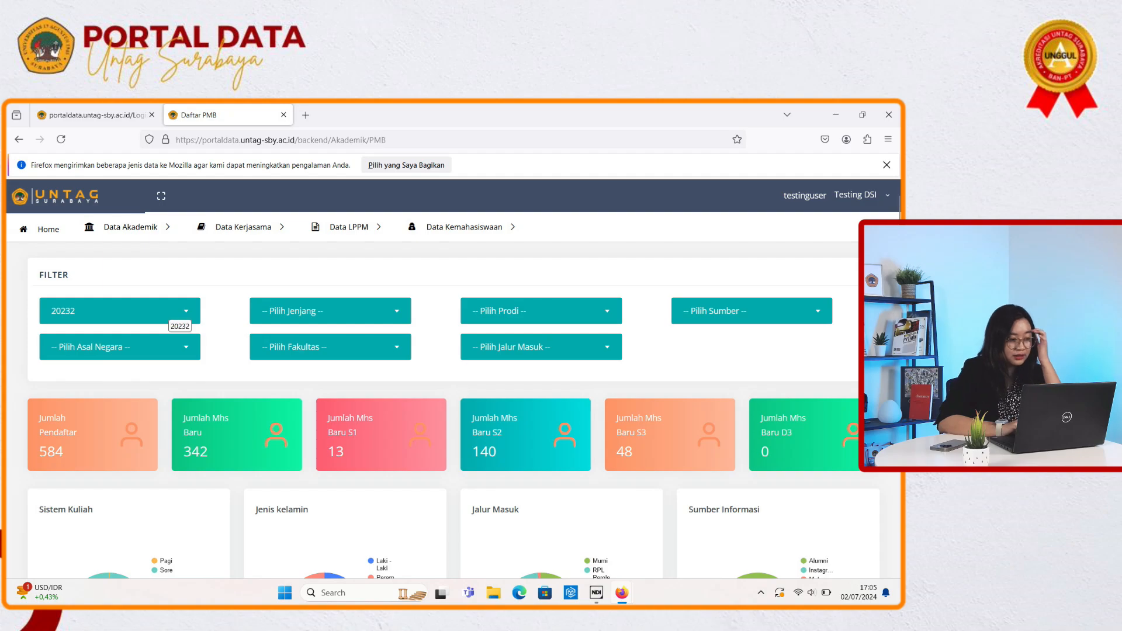
Step: Set the academic period filter of the PMB data to 20231
{"action": "left_click", "coordinate": [169, 311]}
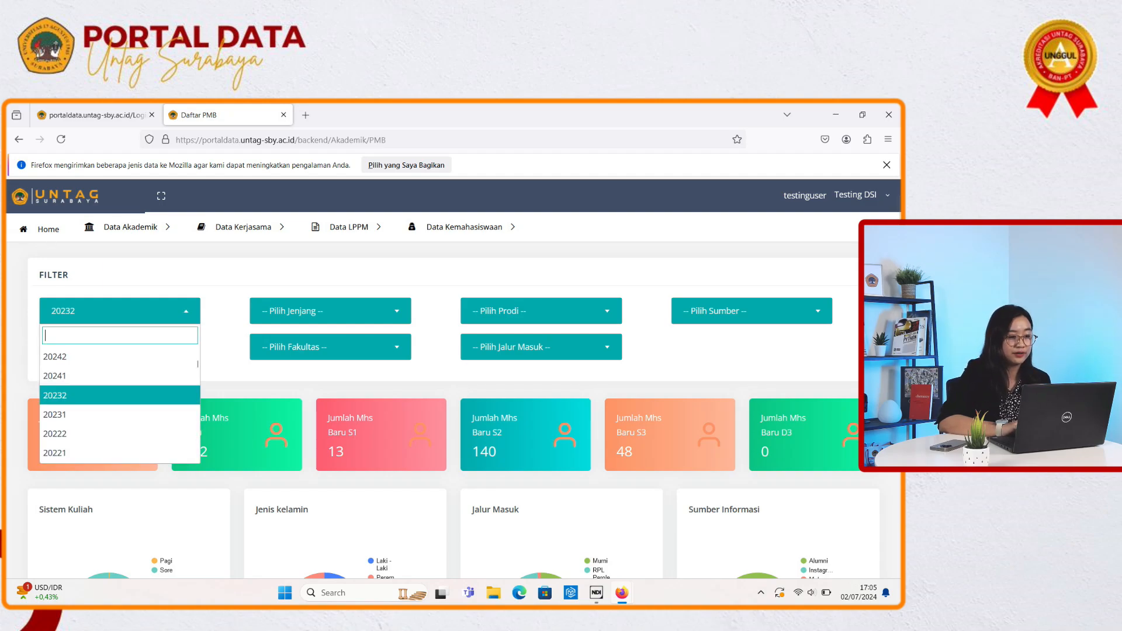
{"action": "left_click", "coordinate": [169, 312]}
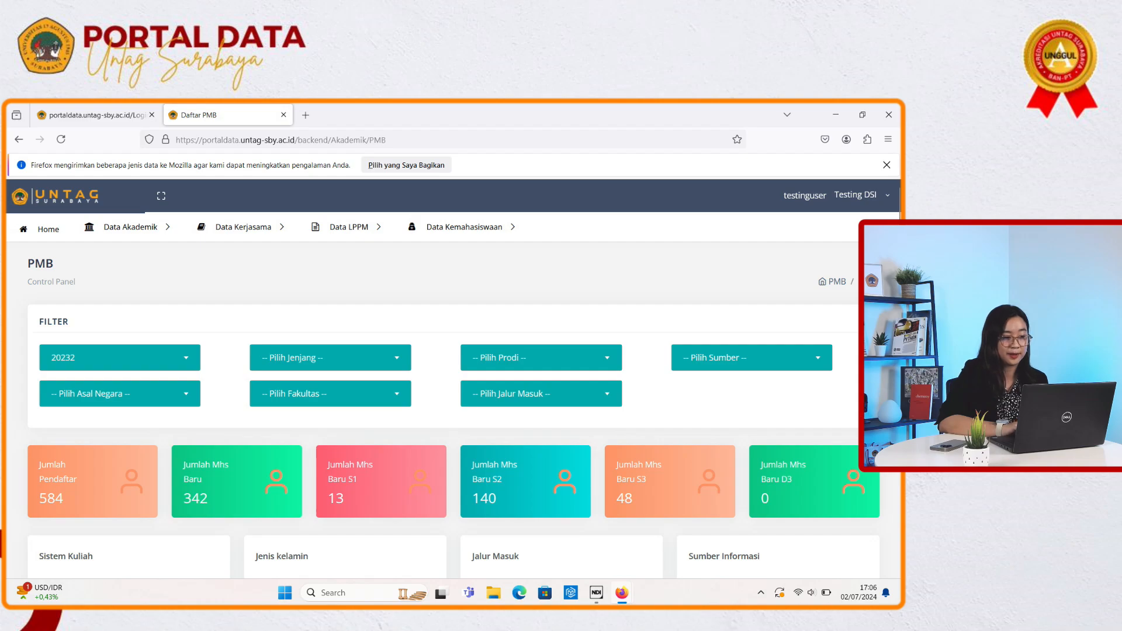
{"action": "left_click", "coordinate": [120, 357]}
{"action": "key", "text": "Down"}
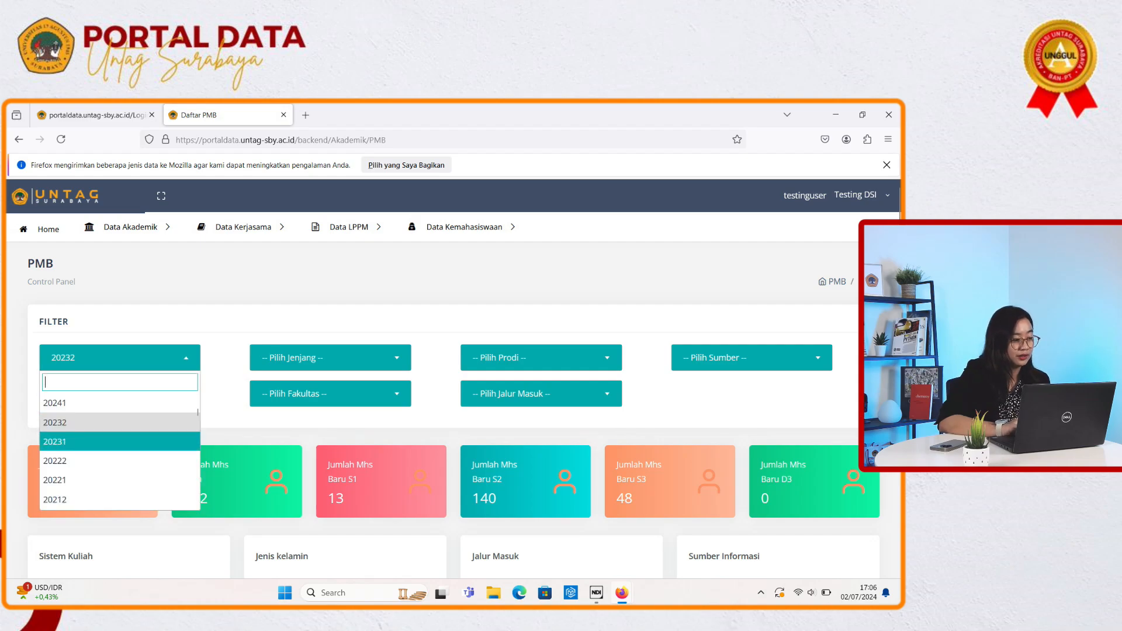
{"action": "key", "text": "Up"}
{"action": "key", "text": "Down"}
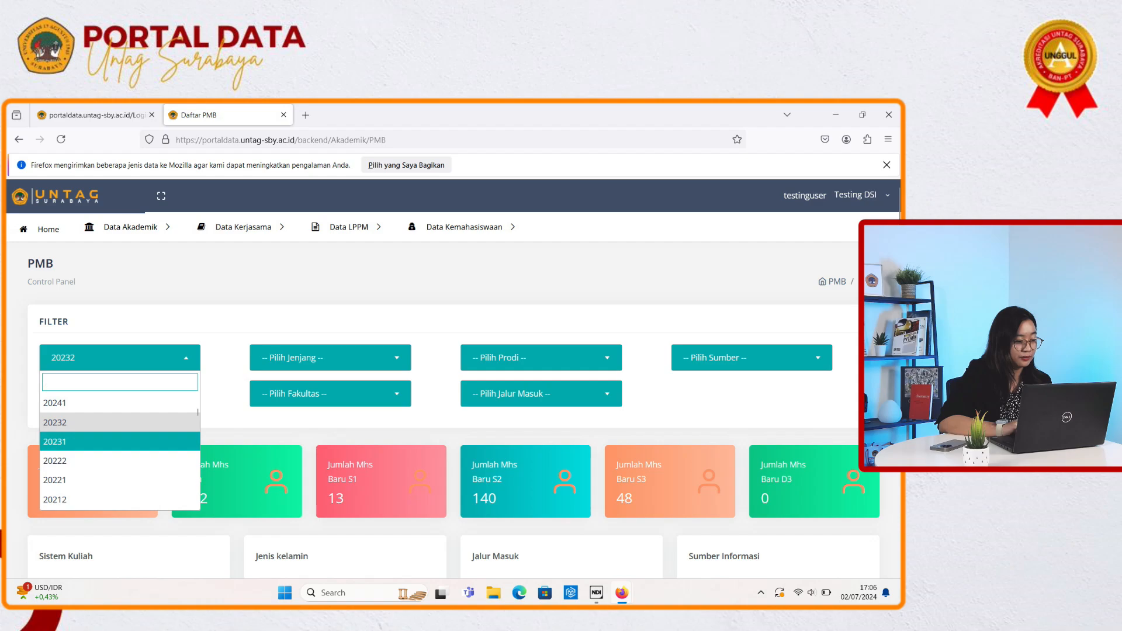
{"action": "key", "text": "Return"}
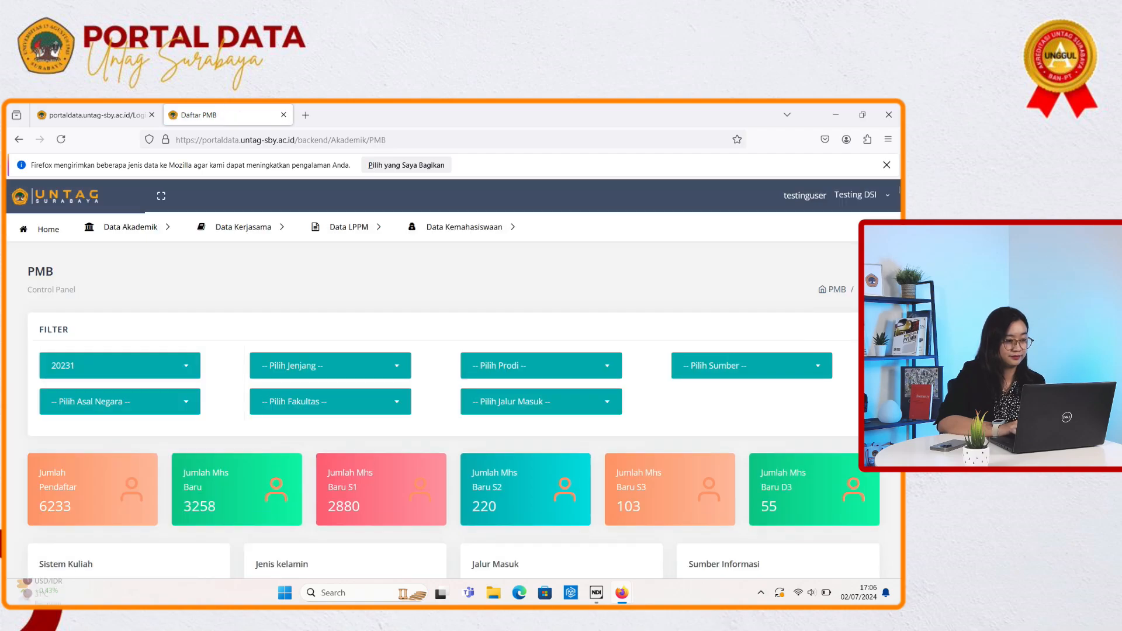
Step: Examine the PMB summary cards and the Sistem Kuliah, Jenis Kelamin, Jalur Masuk and Sumber Informasi pie charts, including their slice details
{"action": "scroll", "coordinate": [444, 409], "scroll_direction": "down", "scroll_amount": 1}
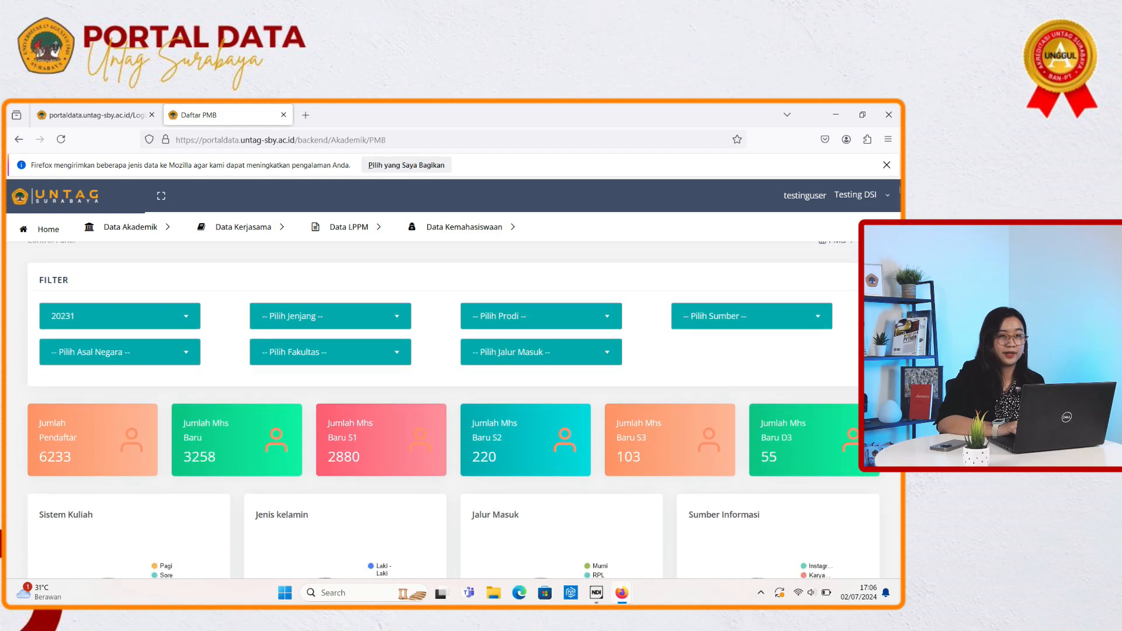
{"action": "scroll", "coordinate": [444, 409], "scroll_direction": "down", "scroll_amount": 1}
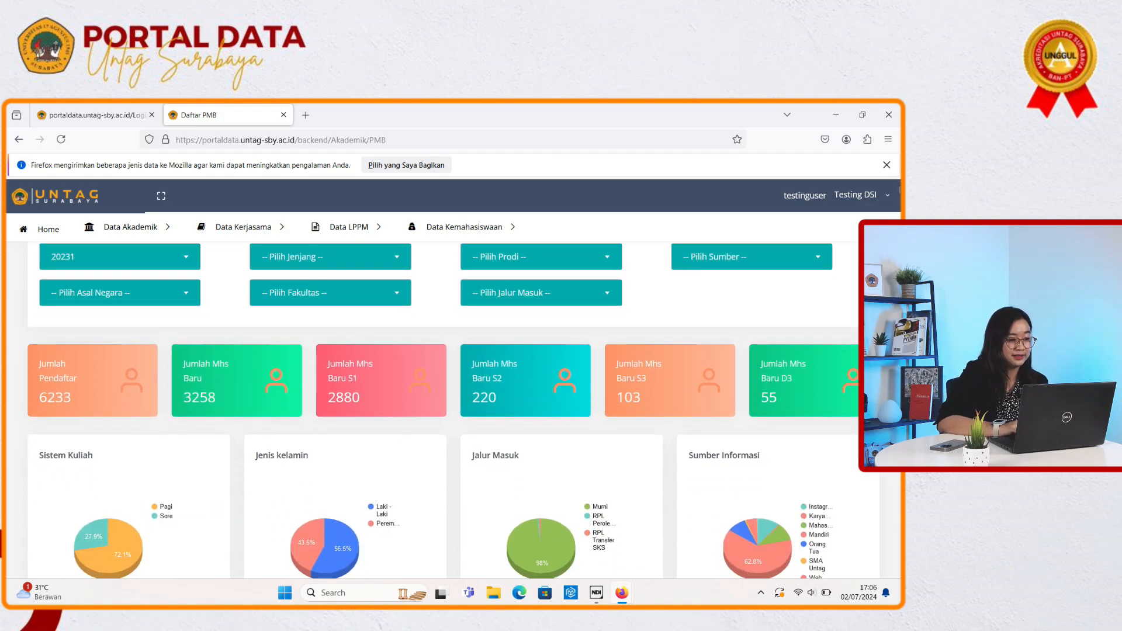
{"action": "scroll", "coordinate": [444, 409], "scroll_direction": "down", "scroll_amount": 1}
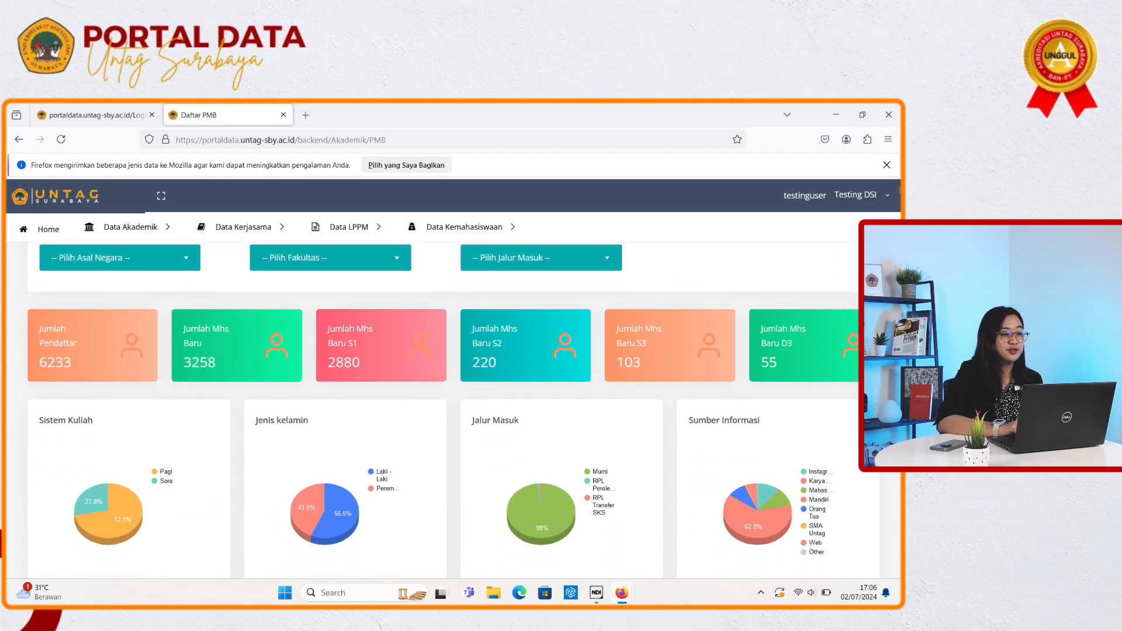
{"action": "scroll", "coordinate": [444, 409], "scroll_direction": "up", "scroll_amount": 2}
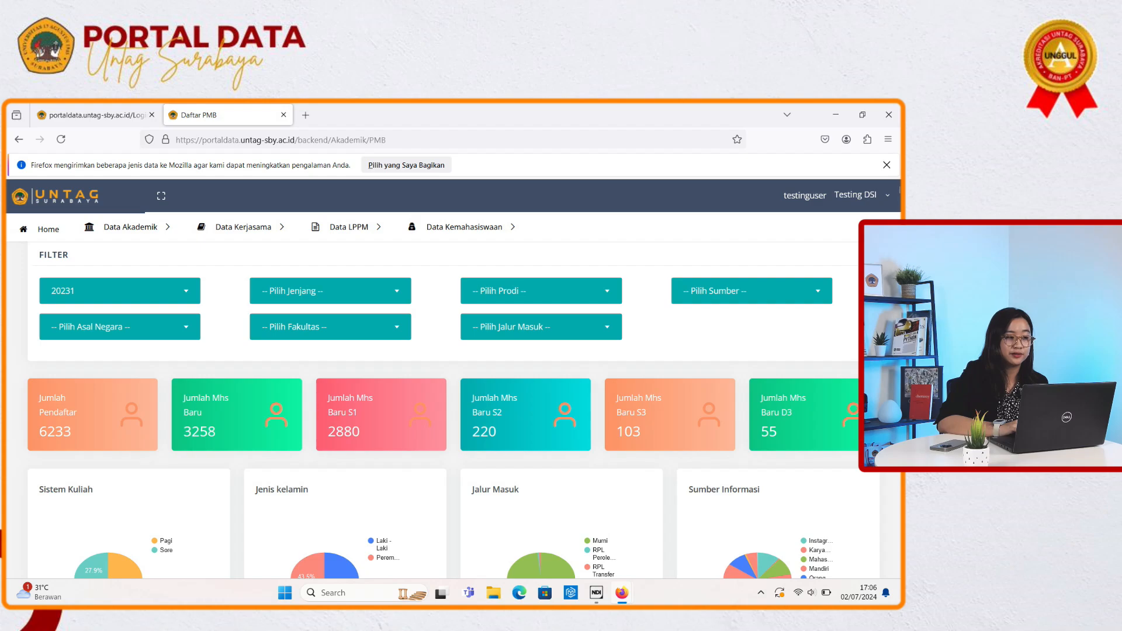
{"action": "scroll", "coordinate": [444, 409], "scroll_direction": "down", "scroll_amount": 1}
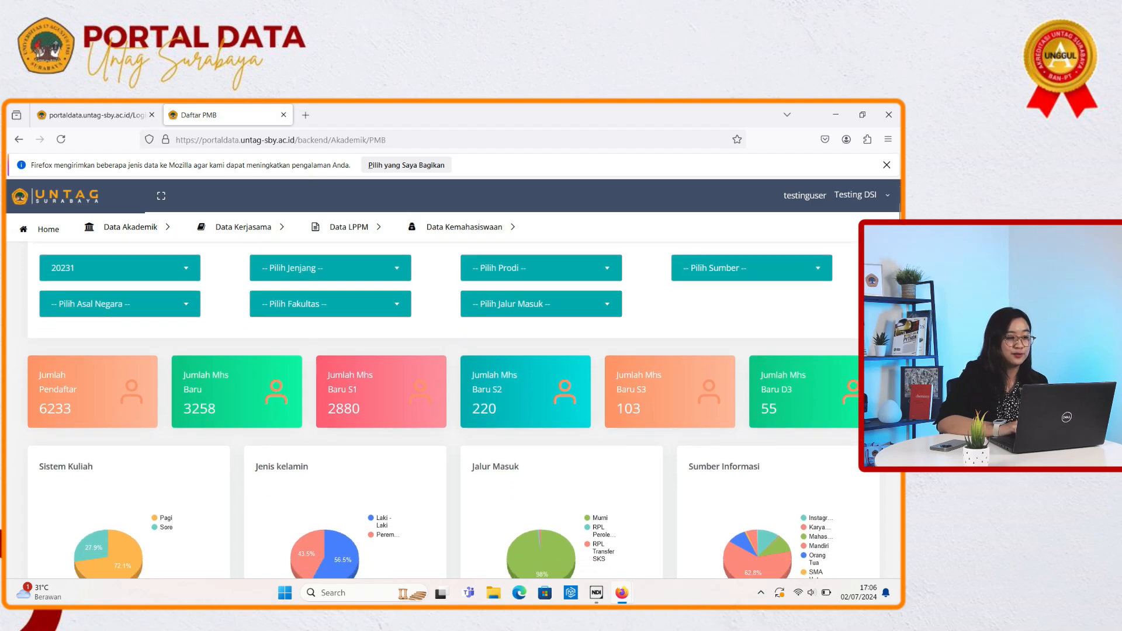
{"action": "scroll", "coordinate": [444, 409], "scroll_direction": "down", "scroll_amount": 1}
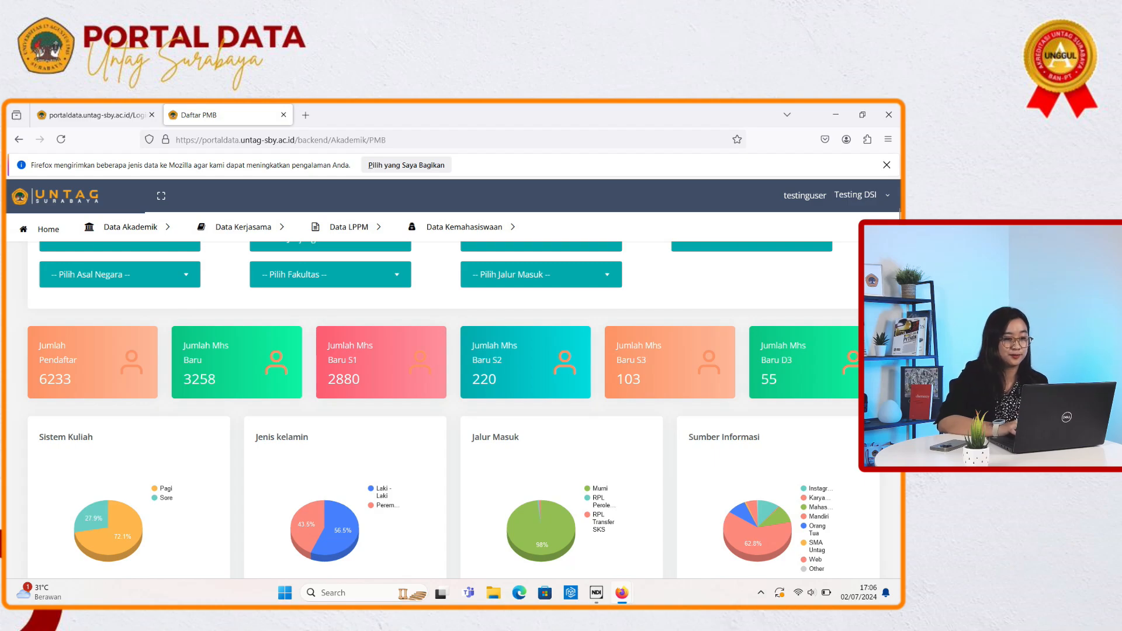
{"action": "scroll", "coordinate": [444, 409], "scroll_direction": "down", "scroll_amount": 1}
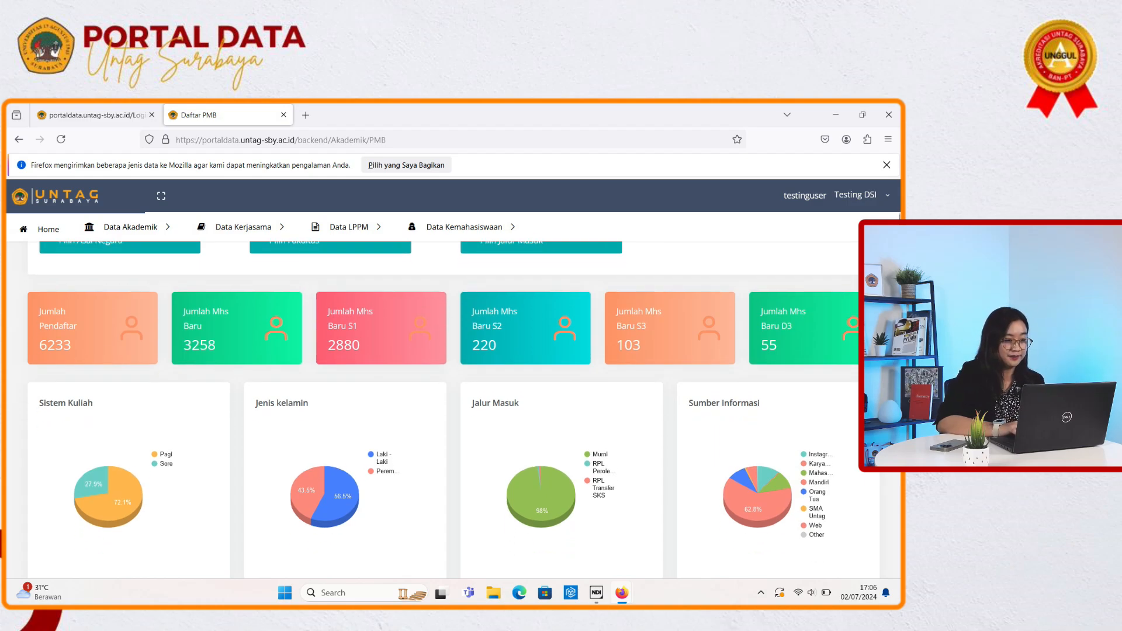
{"action": "scroll", "coordinate": [445, 409], "scroll_direction": "down", "scroll_amount": 1}
{"action": "scroll", "coordinate": [444, 409], "scroll_direction": "down", "scroll_amount": 1}
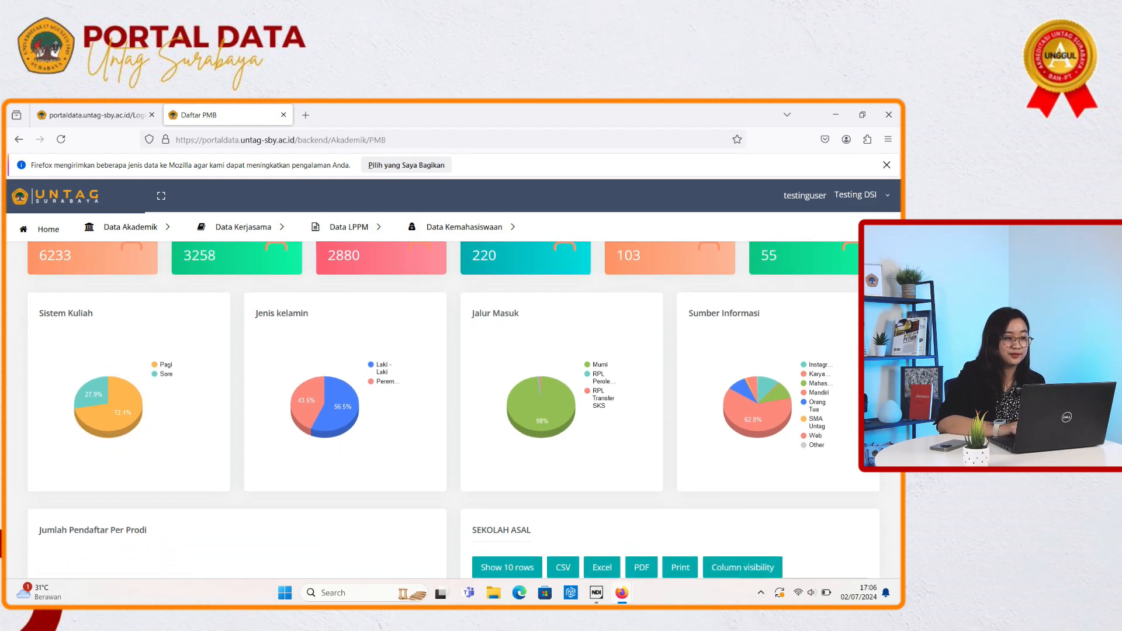
{"action": "mouse_move", "coordinate": [304, 403]}
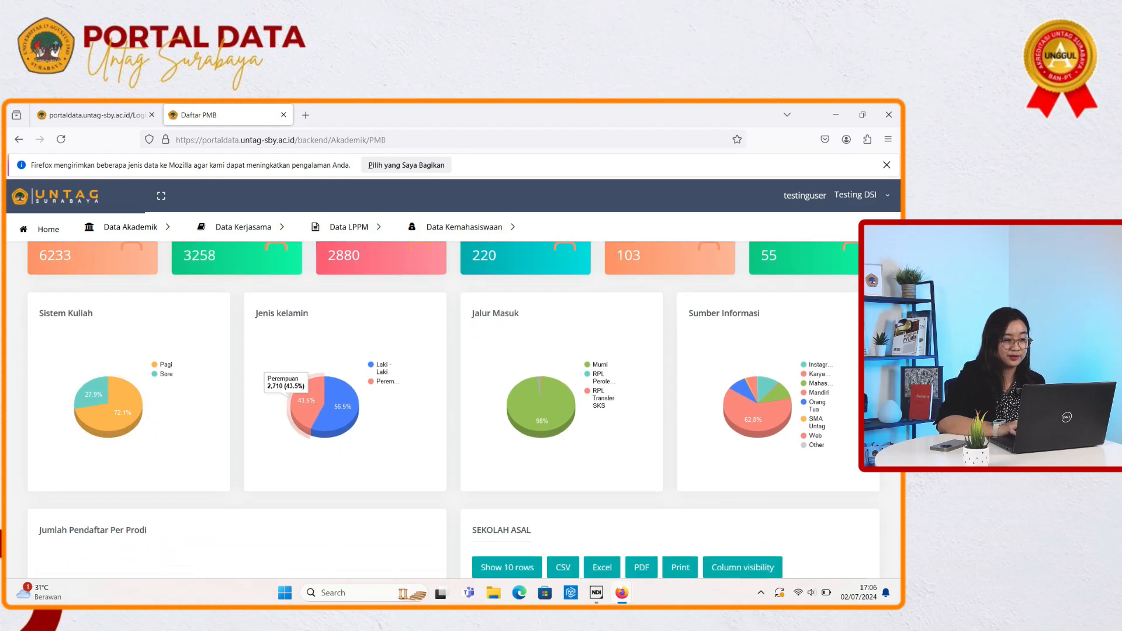
{"action": "scroll", "coordinate": [350, 409], "scroll_direction": "down", "scroll_amount": 1}
{"action": "mouse_move", "coordinate": [540, 391]}
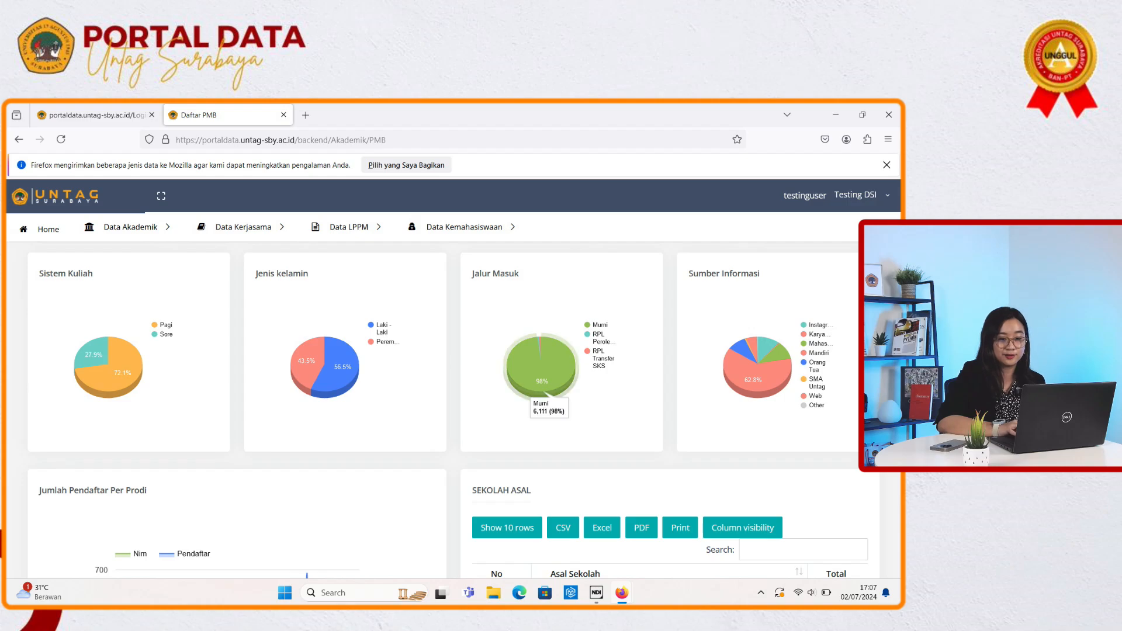
{"action": "mouse_move", "coordinate": [745, 395]}
Step: Review the Jumlah Pendaftar Per Prodi chart and show page 190 of the Sekolah Asal table
{"action": "scroll", "coordinate": [746, 394], "scroll_direction": "down", "scroll_amount": 5}
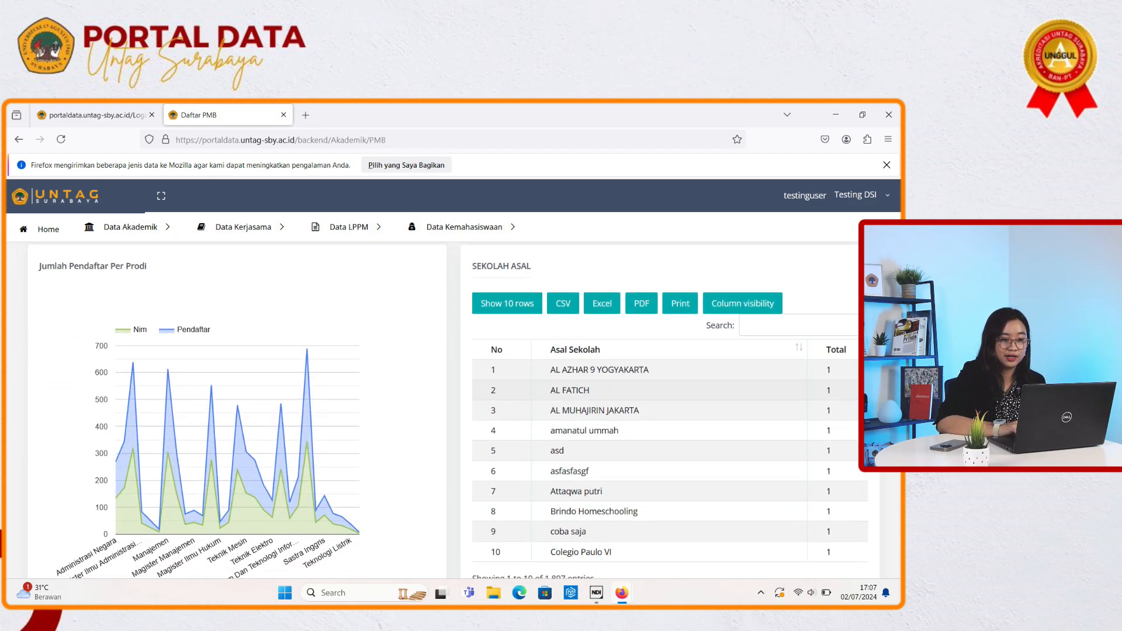
{"action": "scroll", "coordinate": [670, 412], "scroll_direction": "down", "scroll_amount": 1}
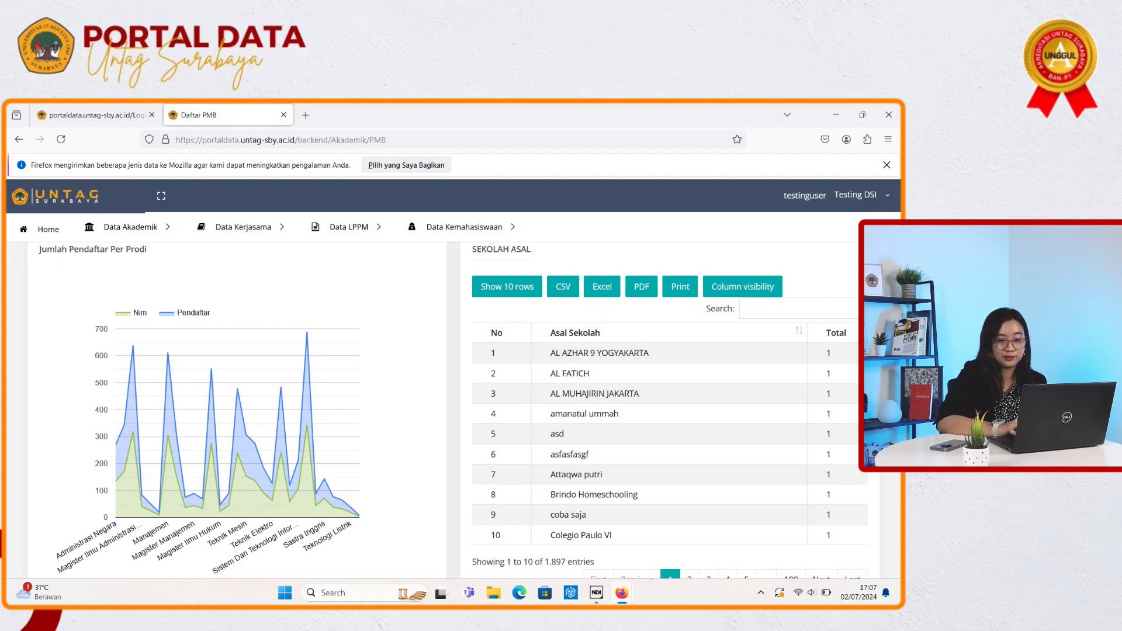
{"action": "scroll", "coordinate": [790, 489], "scroll_direction": "down", "scroll_amount": 2}
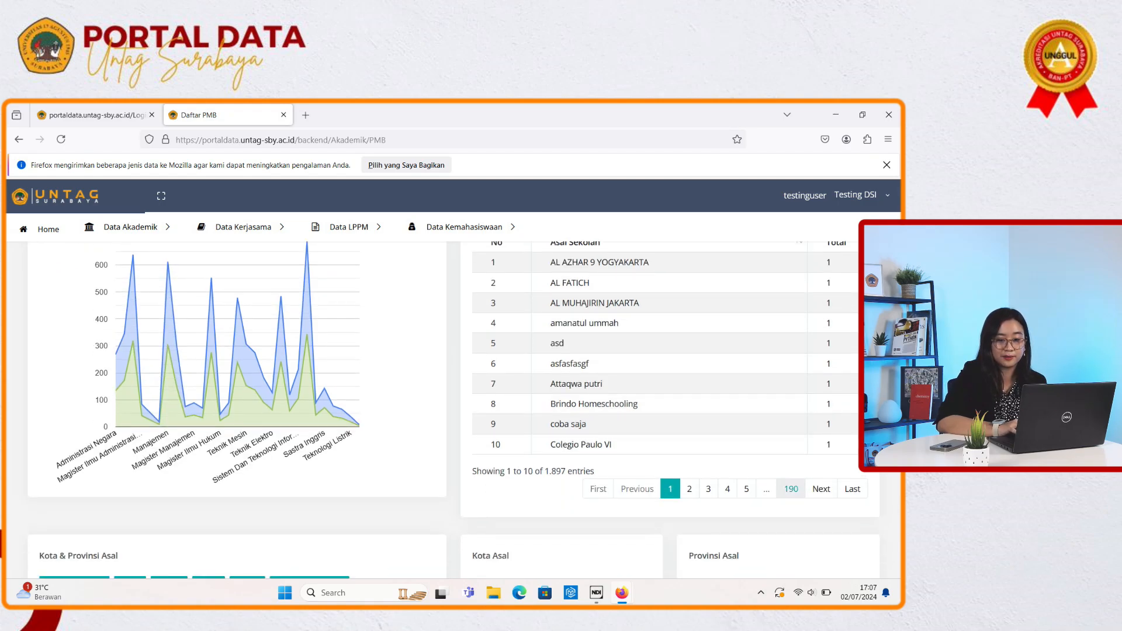
{"action": "left_click", "coordinate": [791, 488]}
{"action": "scroll", "coordinate": [453, 380], "scroll_direction": "up", "scroll_amount": 1}
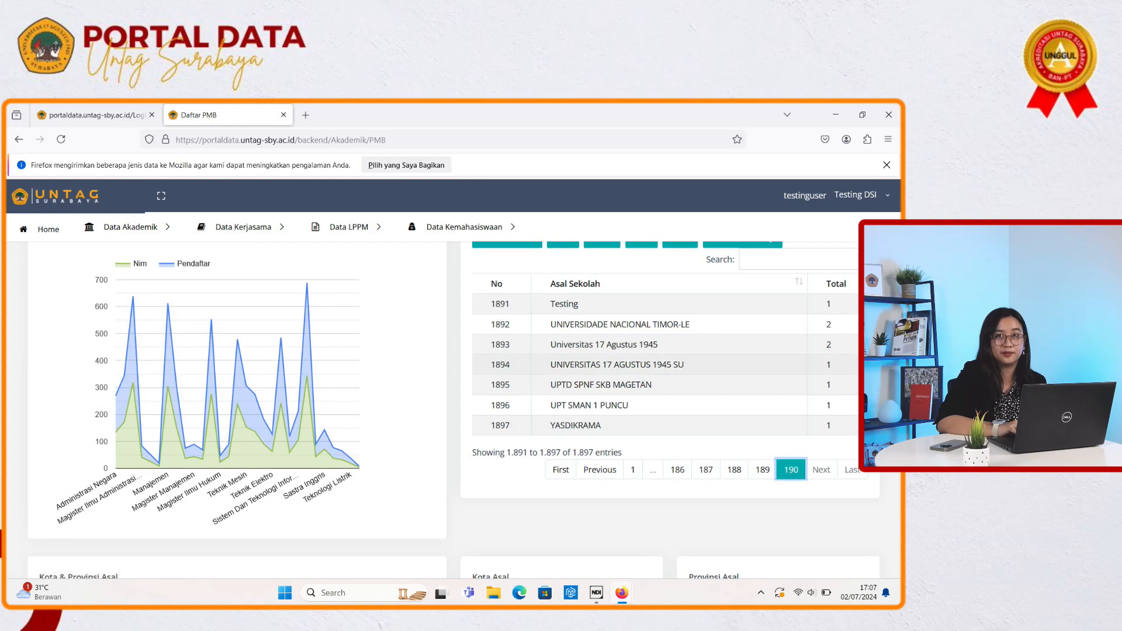
Step: Inspect the Pendaftar and Nim values of Ilmu Komunikasi in the Jumlah Pendaftar Per Prodi chart
{"action": "scroll", "coordinate": [454, 409], "scroll_direction": "up", "scroll_amount": 1}
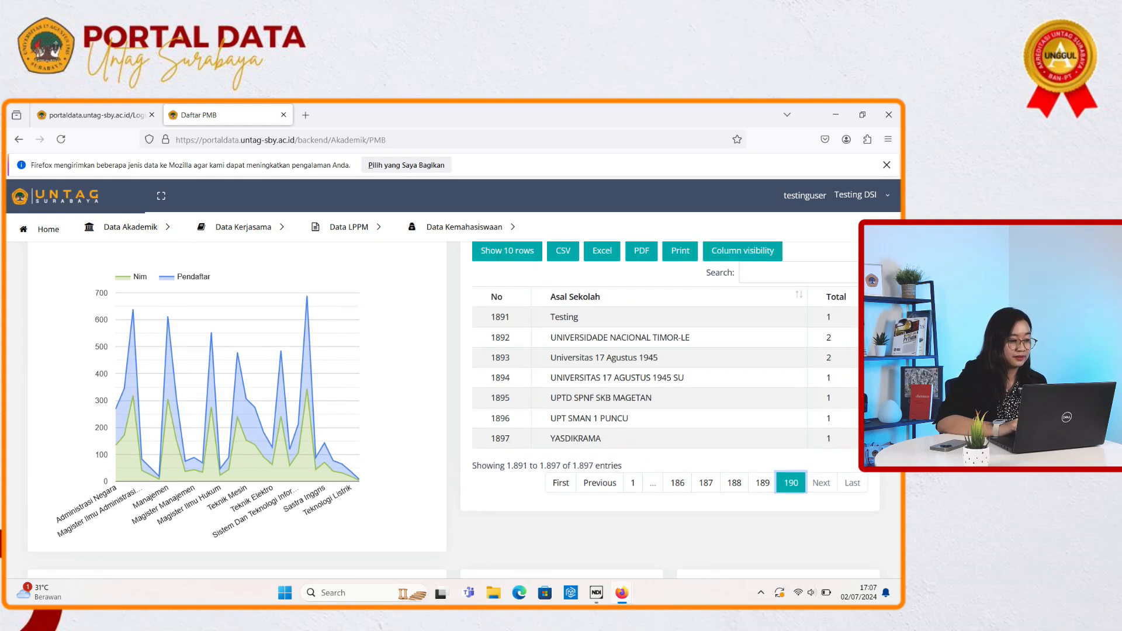
{"action": "scroll", "coordinate": [454, 410], "scroll_direction": "up", "scroll_amount": 1}
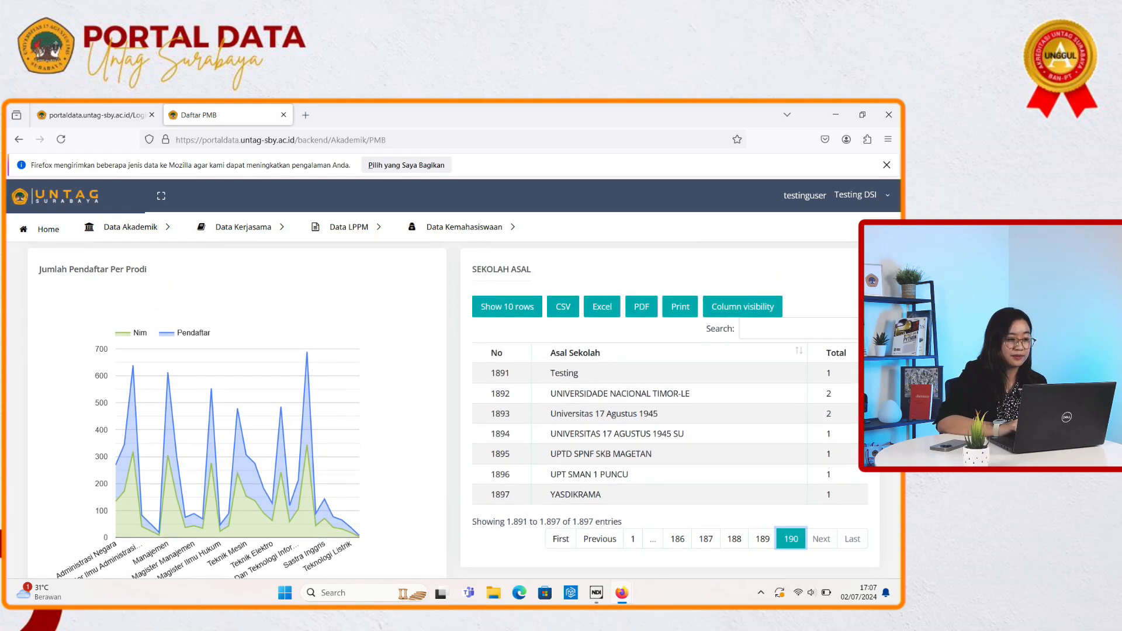
{"action": "scroll", "coordinate": [454, 409], "scroll_direction": "down", "scroll_amount": 1}
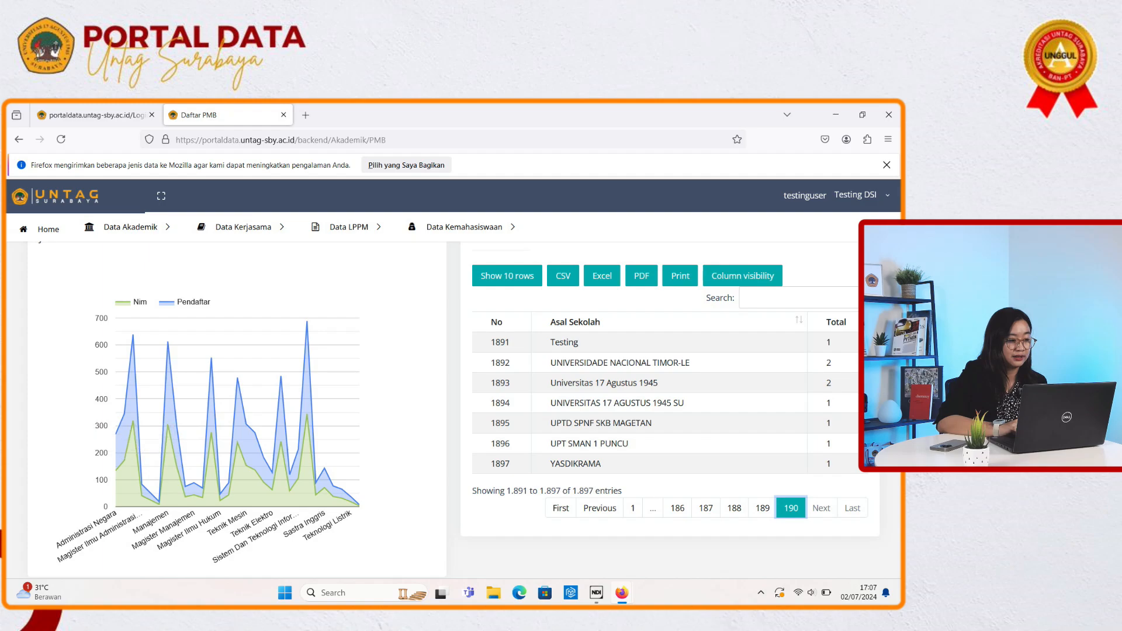
{"action": "mouse_move", "coordinate": [133, 335]}
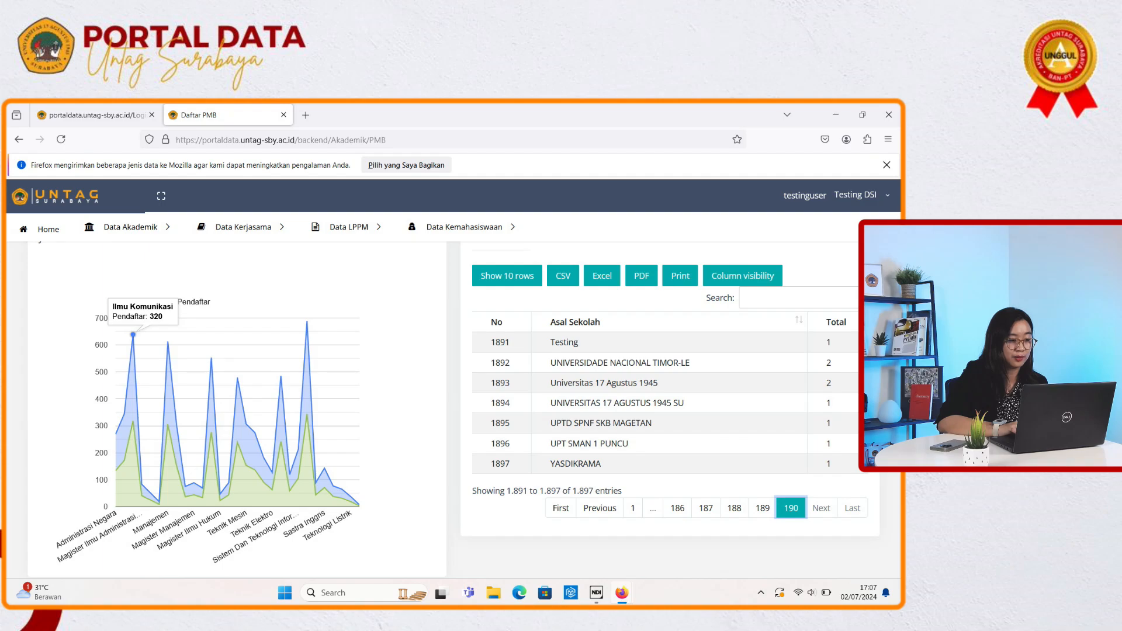
{"action": "mouse_move", "coordinate": [133, 421]}
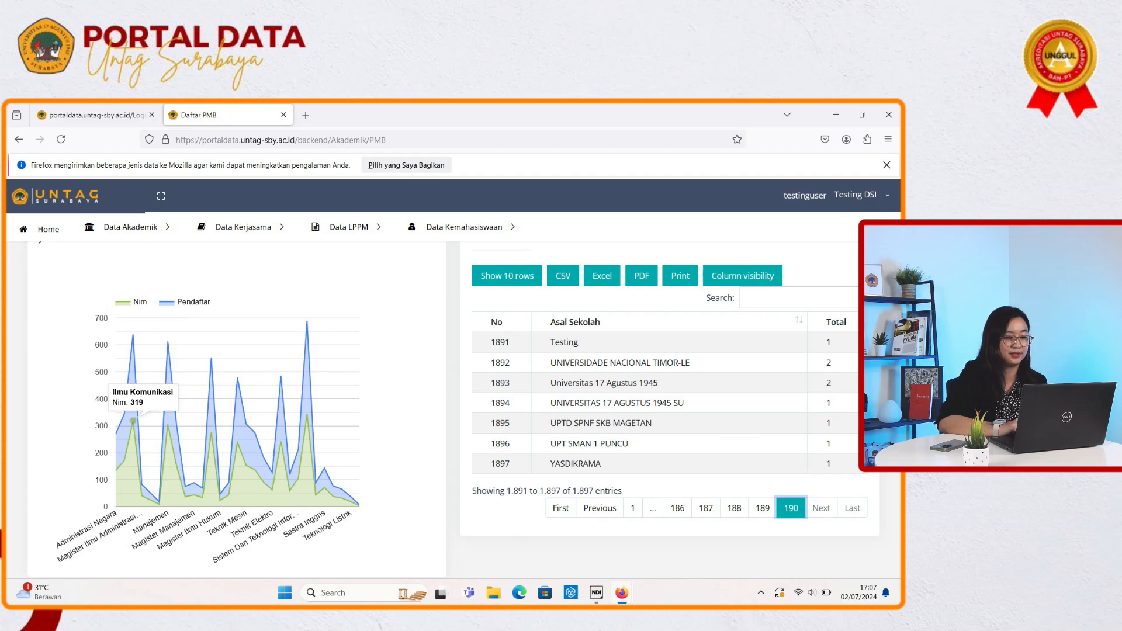
Step: Examine the Kota & Provinsi Asal table, the origin maps, and the charts of both parents' occupation, income and education
{"action": "scroll", "coordinate": [133, 421], "scroll_direction": "down", "scroll_amount": 5}
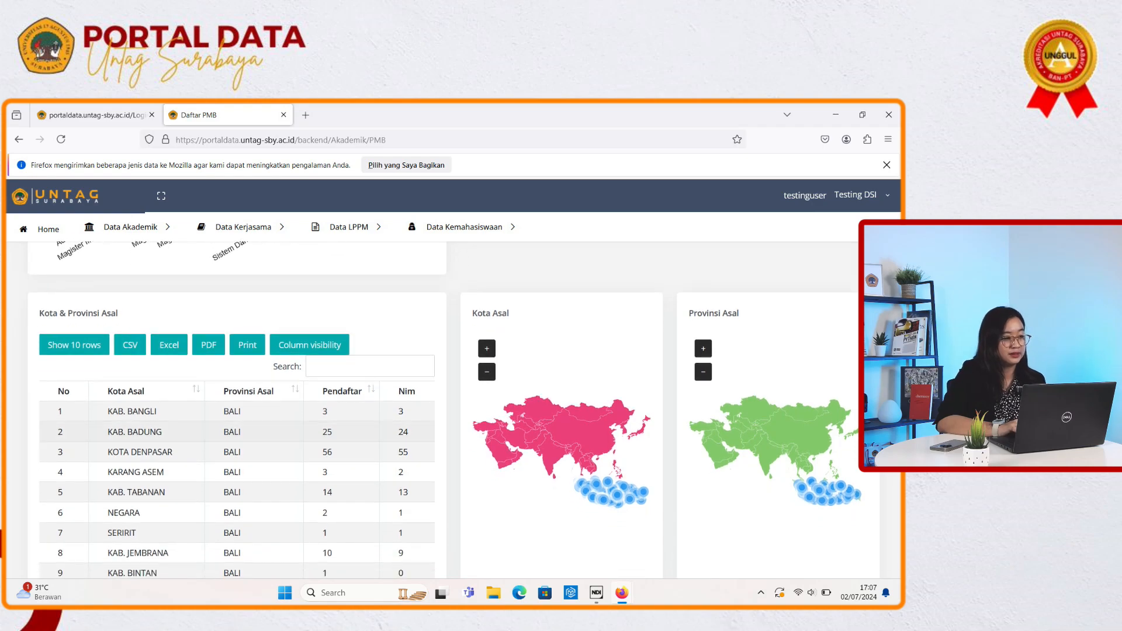
{"action": "scroll", "coordinate": [133, 420], "scroll_direction": "down", "scroll_amount": 1}
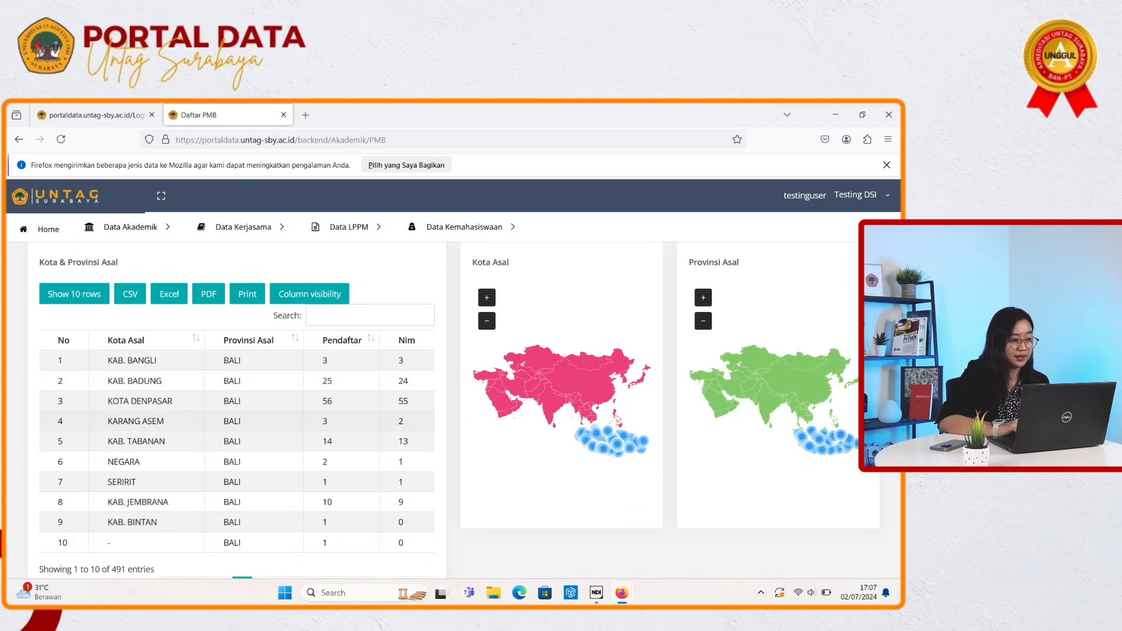
{"action": "scroll", "coordinate": [134, 420], "scroll_direction": "down", "scroll_amount": 1}
{"action": "scroll", "coordinate": [133, 421], "scroll_direction": "up", "scroll_amount": 1}
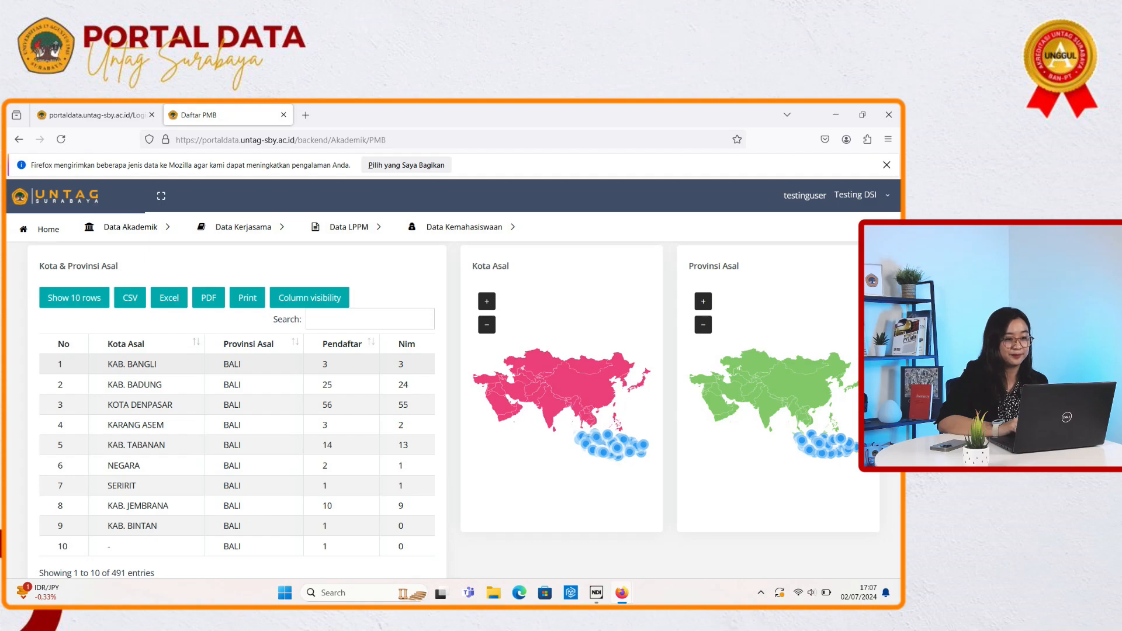
{"action": "scroll", "coordinate": [420, 248], "scroll_direction": "down", "scroll_amount": 6}
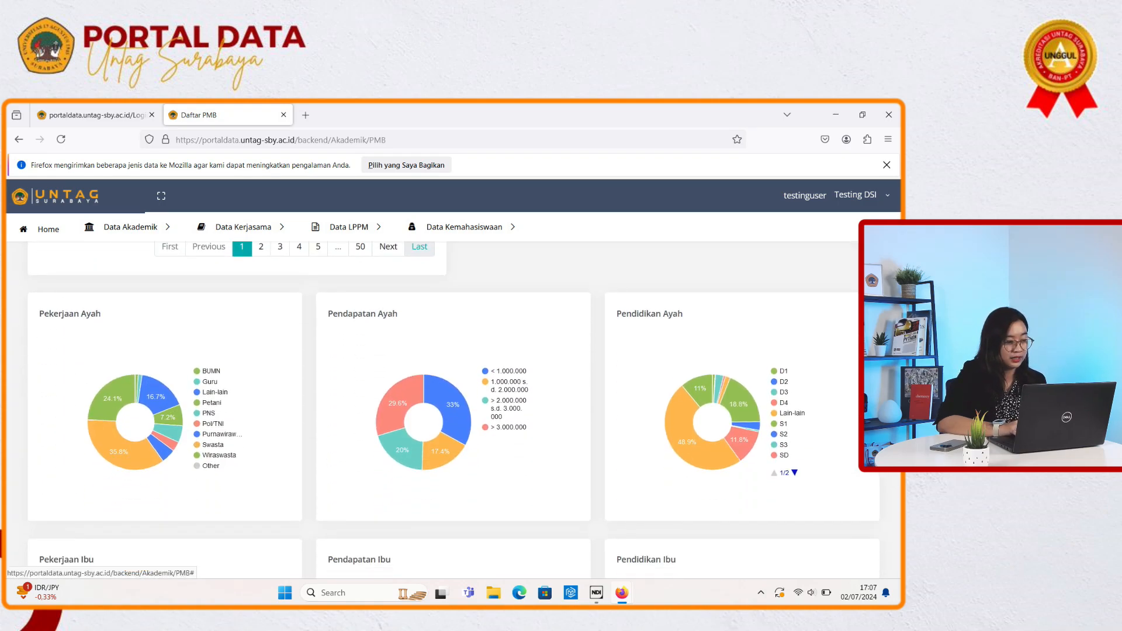
{"action": "scroll", "coordinate": [419, 249], "scroll_direction": "down", "scroll_amount": 1}
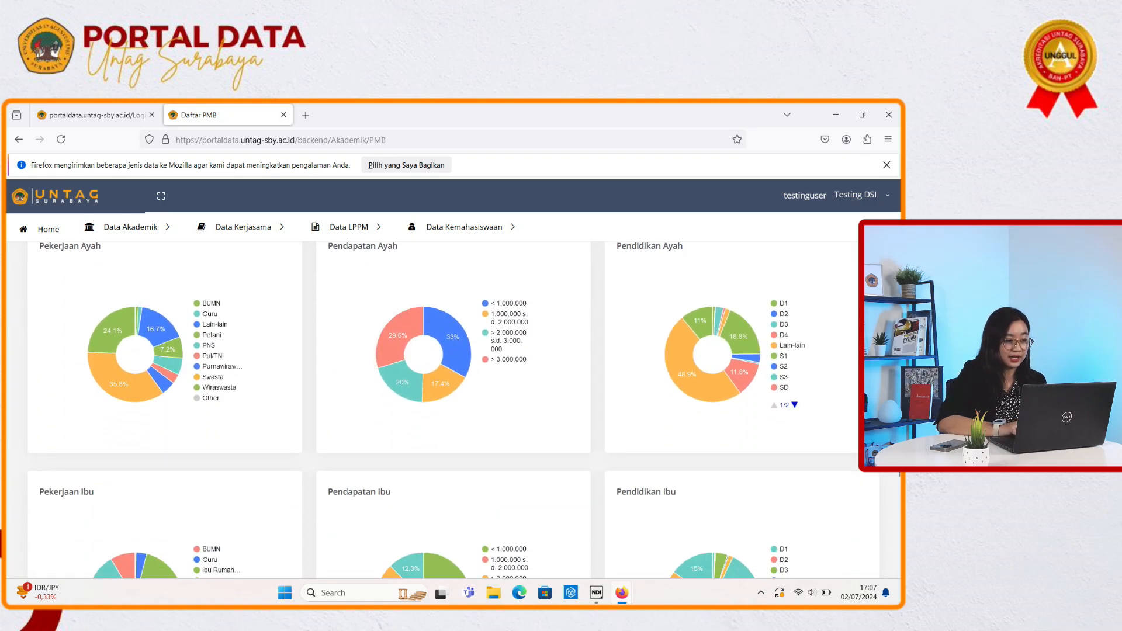
{"action": "scroll", "coordinate": [454, 409], "scroll_direction": "up", "scroll_amount": 1}
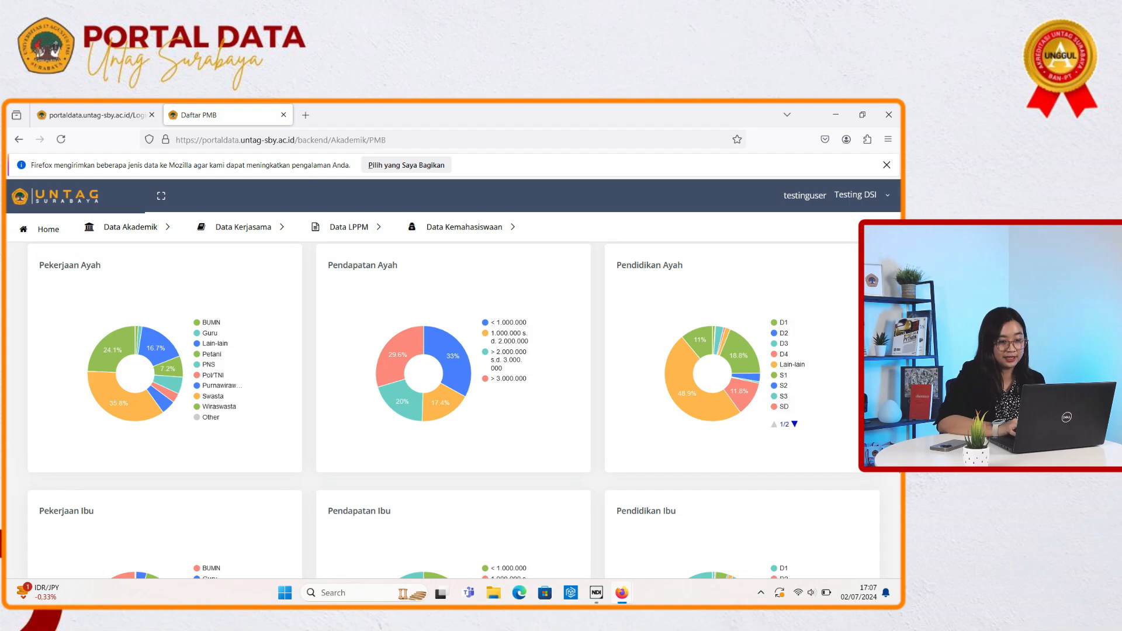
{"action": "scroll", "coordinate": [454, 409], "scroll_direction": "down", "scroll_amount": 2}
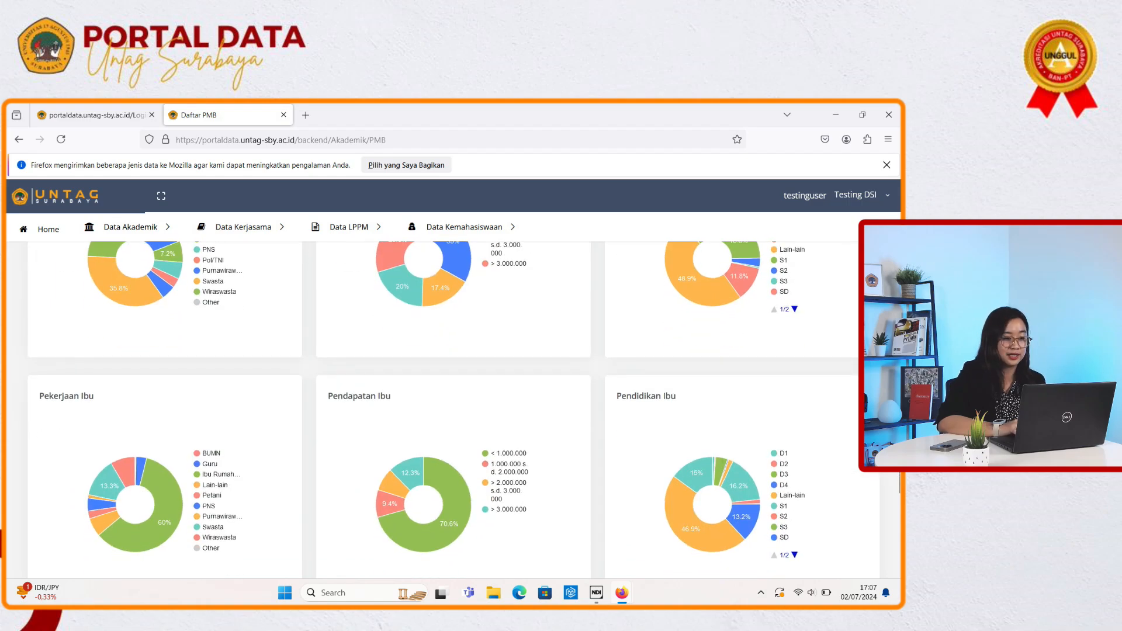
{"action": "scroll", "coordinate": [454, 409], "scroll_direction": "down", "scroll_amount": 2}
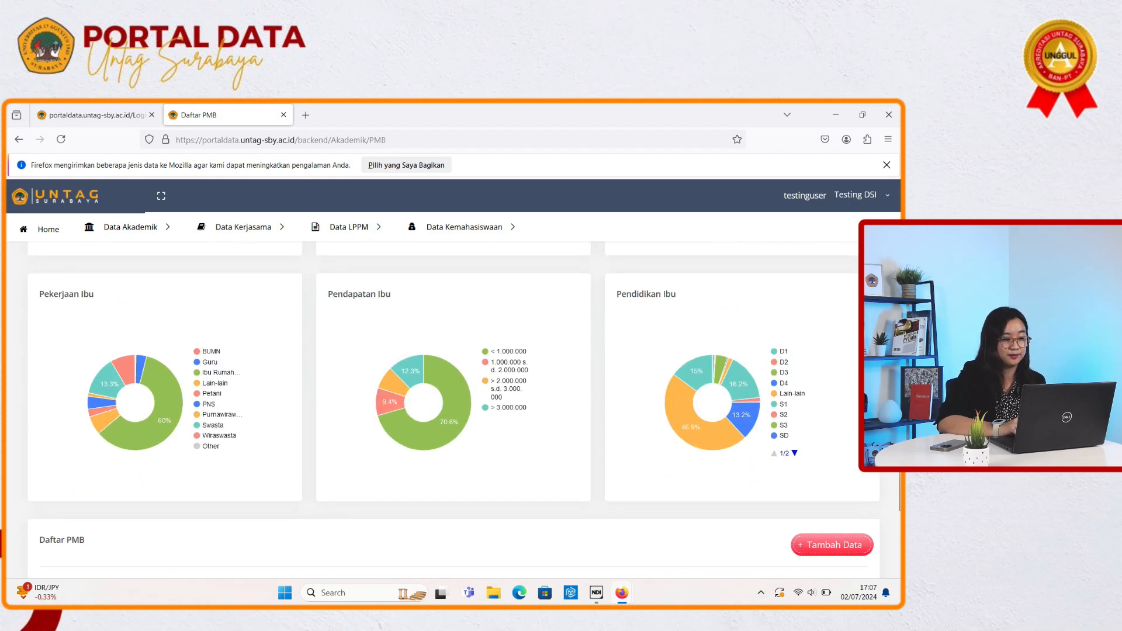
Step: Expand and collapse the first record of the Daftar PMB table to review its additional details, leaving it expanded
{"action": "scroll", "coordinate": [454, 409], "scroll_direction": "down", "scroll_amount": 4}
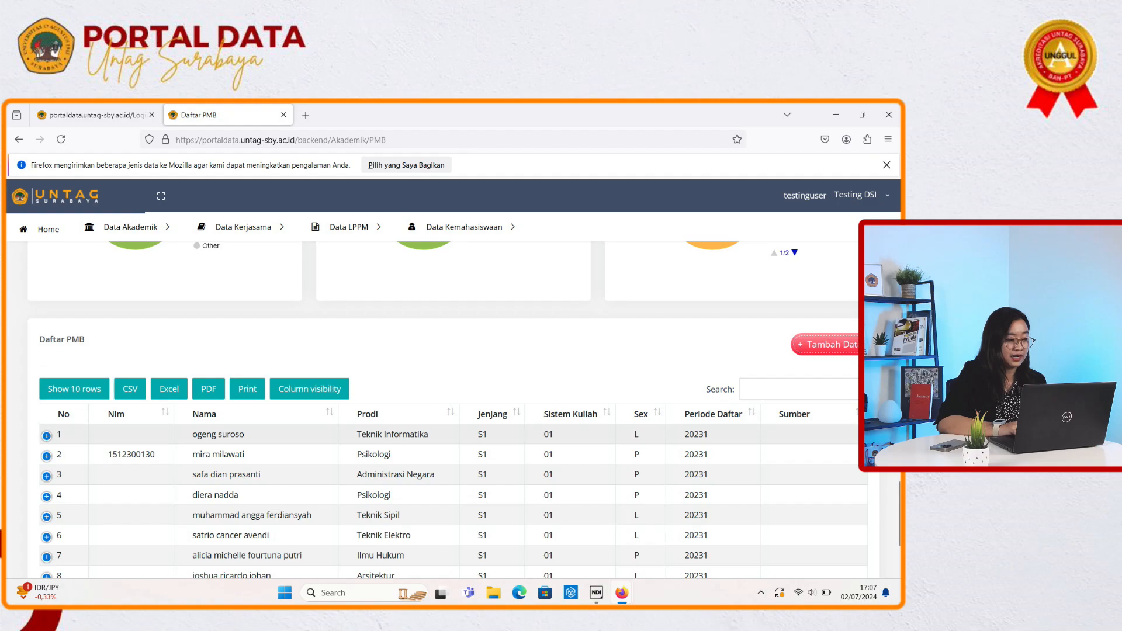
{"action": "left_click", "coordinate": [46, 436]}
{"action": "scroll", "coordinate": [443, 409], "scroll_direction": "down", "scroll_amount": 1}
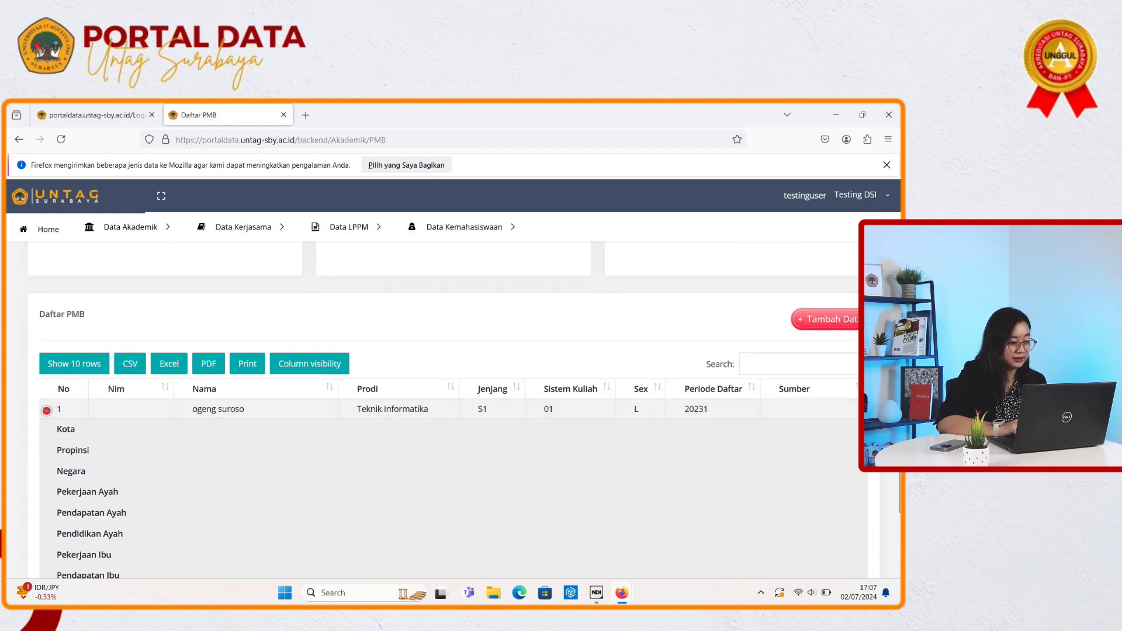
{"action": "left_click", "coordinate": [46, 411]}
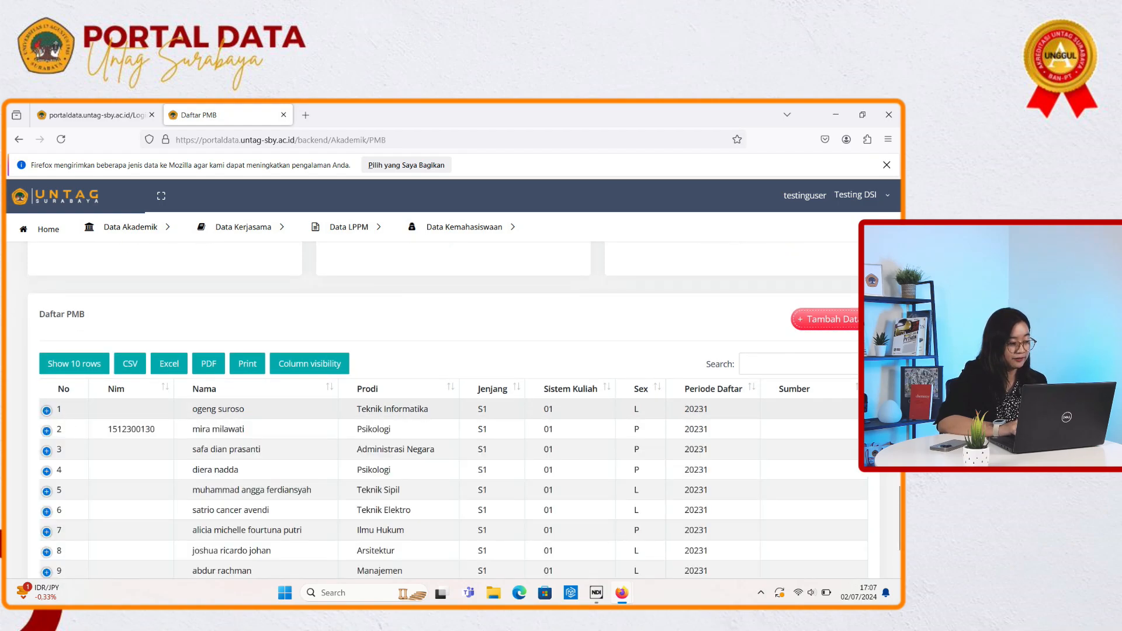
{"action": "left_click", "coordinate": [46, 410]}
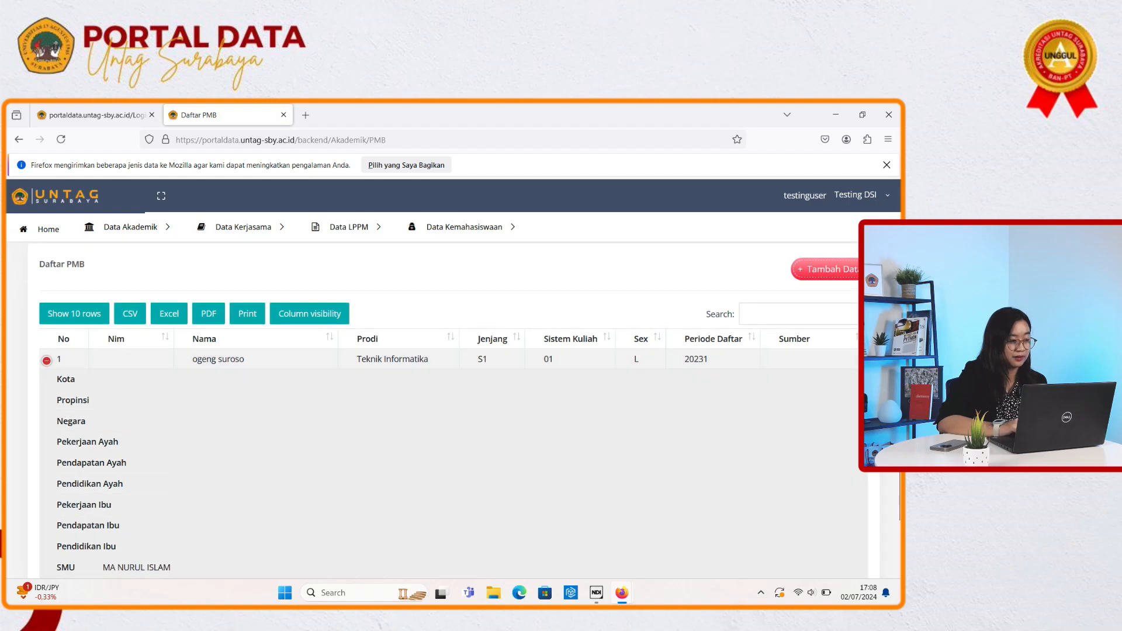
{"action": "scroll", "coordinate": [46, 410], "scroll_direction": "down", "scroll_amount": 1}
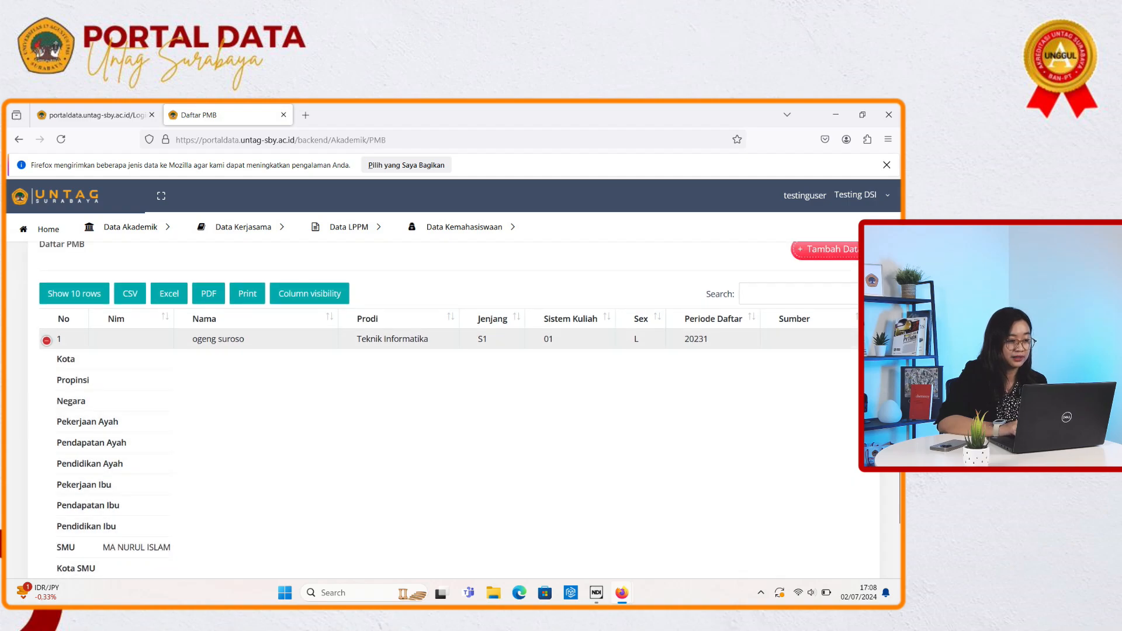
{"action": "left_click", "coordinate": [46, 340]}
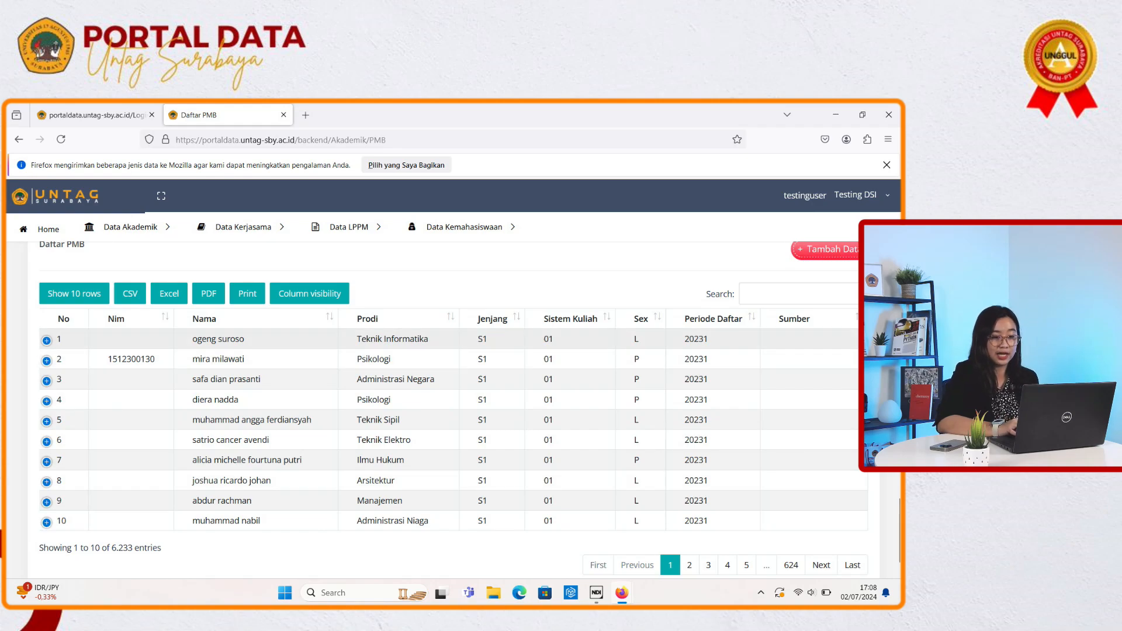
{"action": "scroll", "coordinate": [454, 409], "scroll_direction": "up", "scroll_amount": 1}
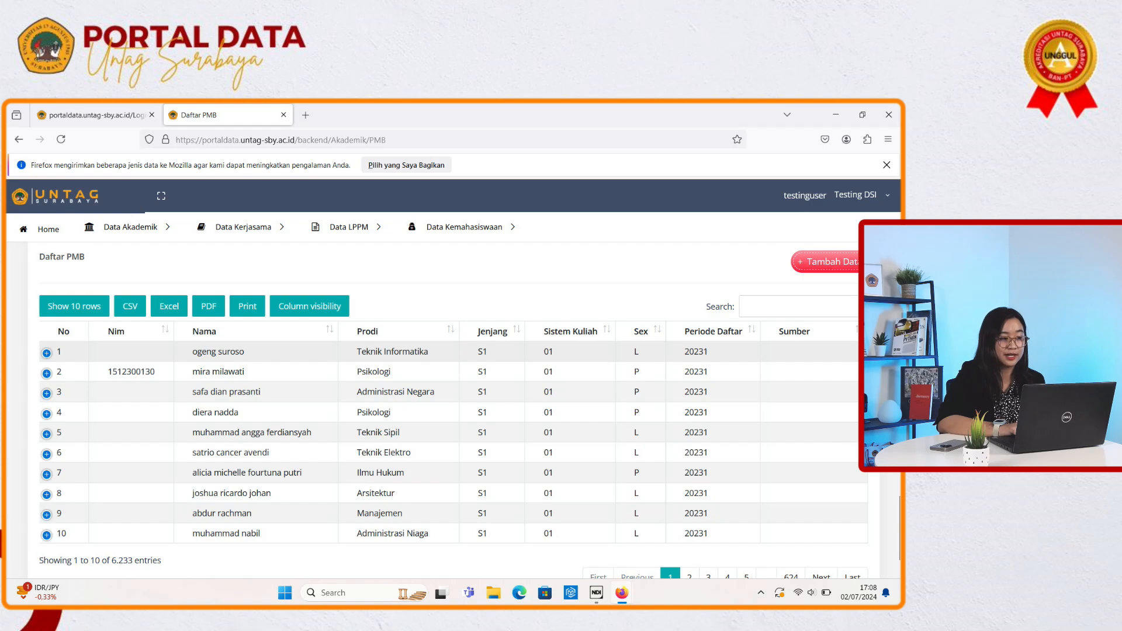
{"action": "left_click", "coordinate": [46, 353]}
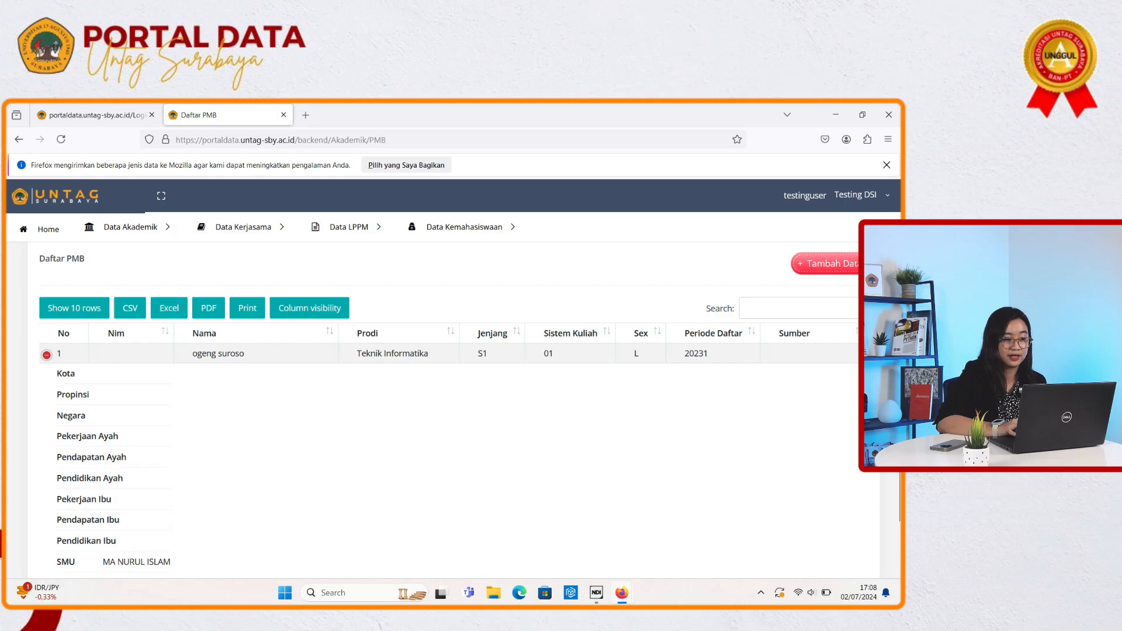
Step: Set the Jenjang filter of the PMB data to S1 and review the summary cards
{"action": "scroll", "coordinate": [453, 409], "scroll_direction": "up", "scroll_amount": 10}
{"action": "scroll", "coordinate": [453, 410], "scroll_direction": "up", "scroll_amount": 10}
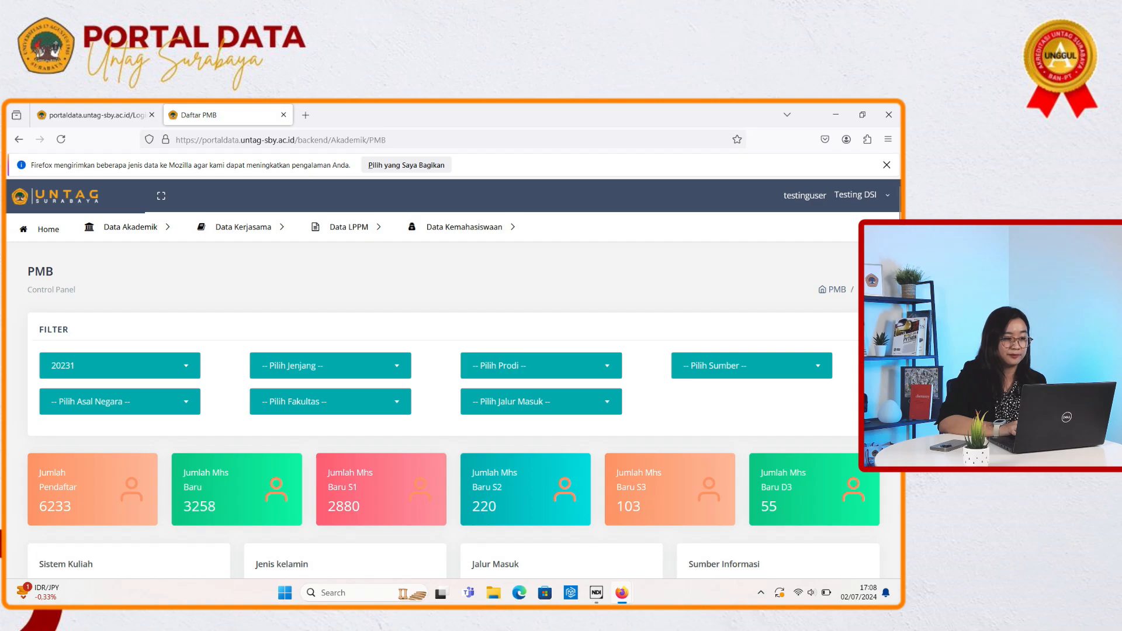
{"action": "left_click", "coordinate": [331, 365]}
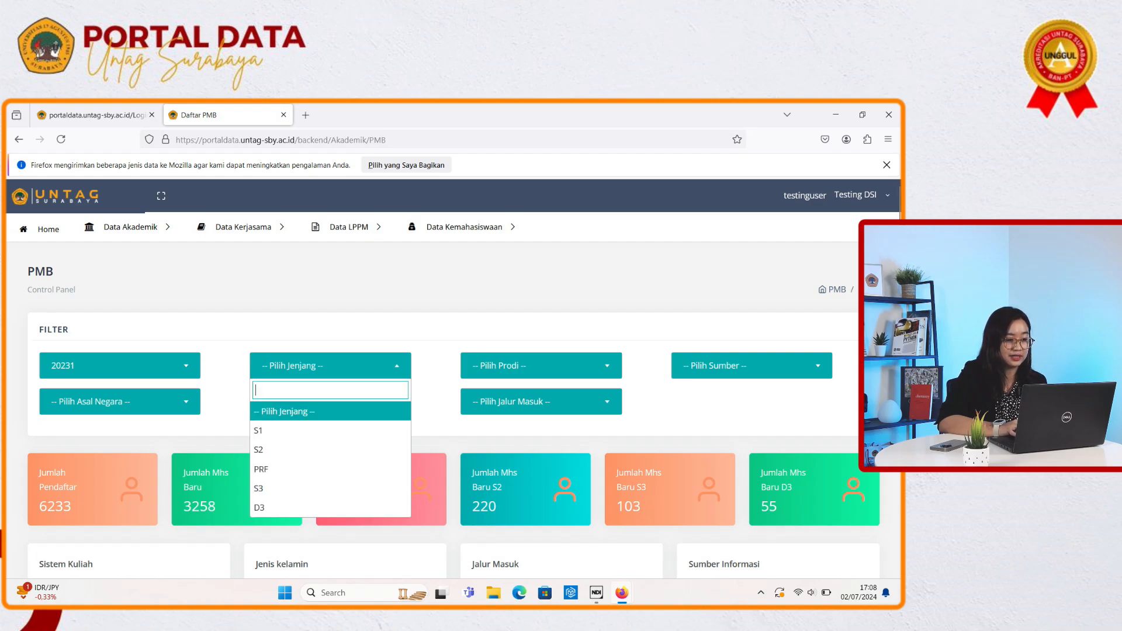
{"action": "left_click", "coordinate": [330, 431]}
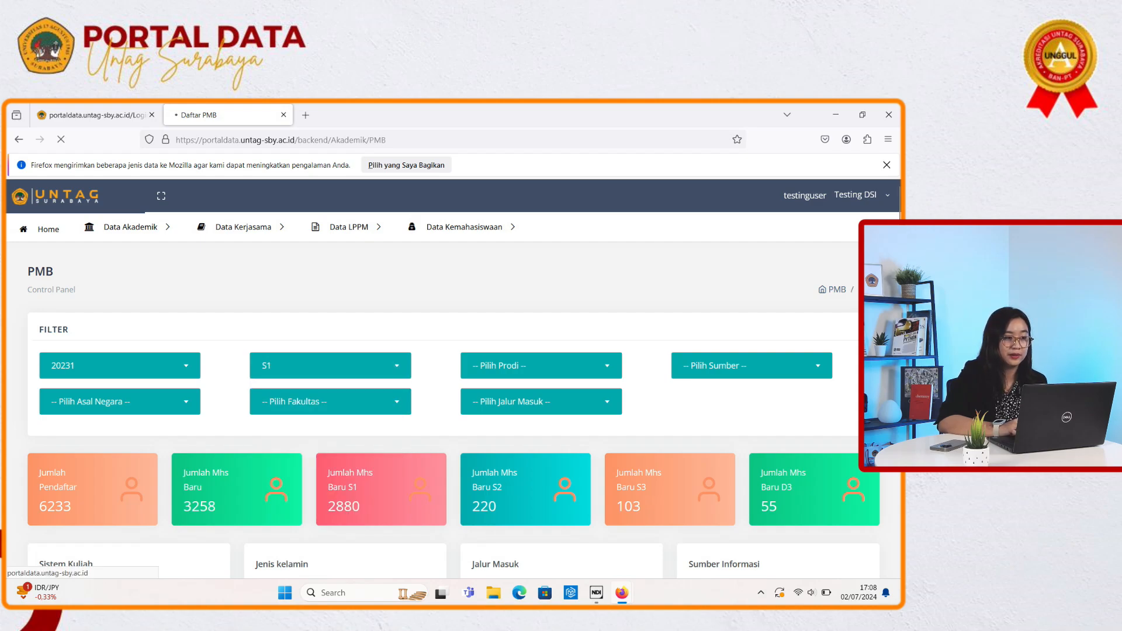
{"action": "left_click", "coordinate": [243, 226]}
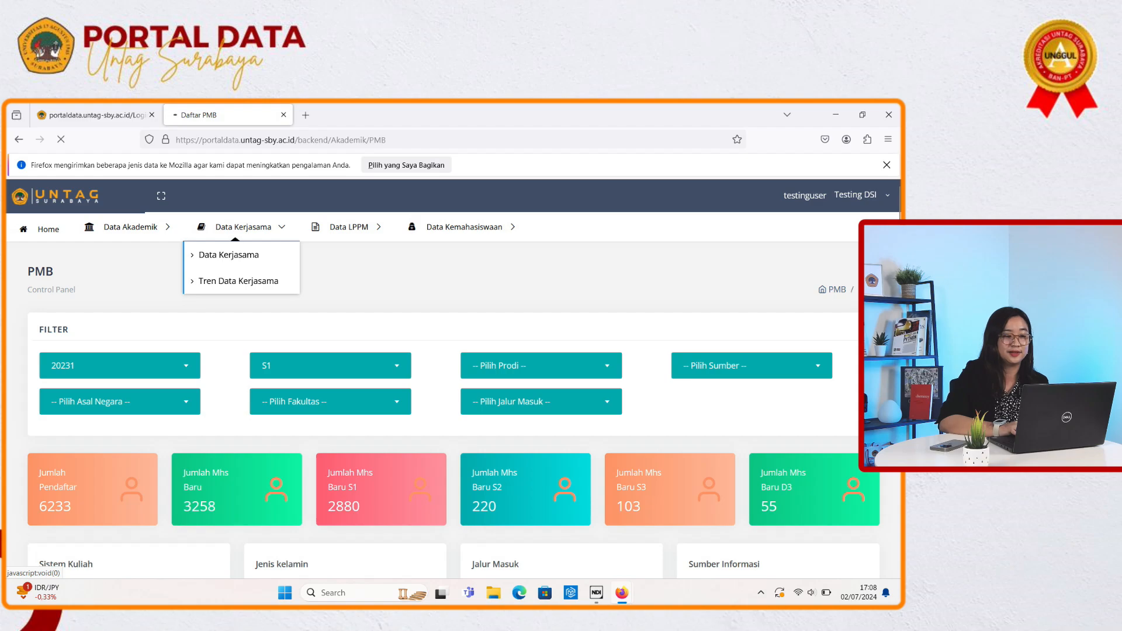
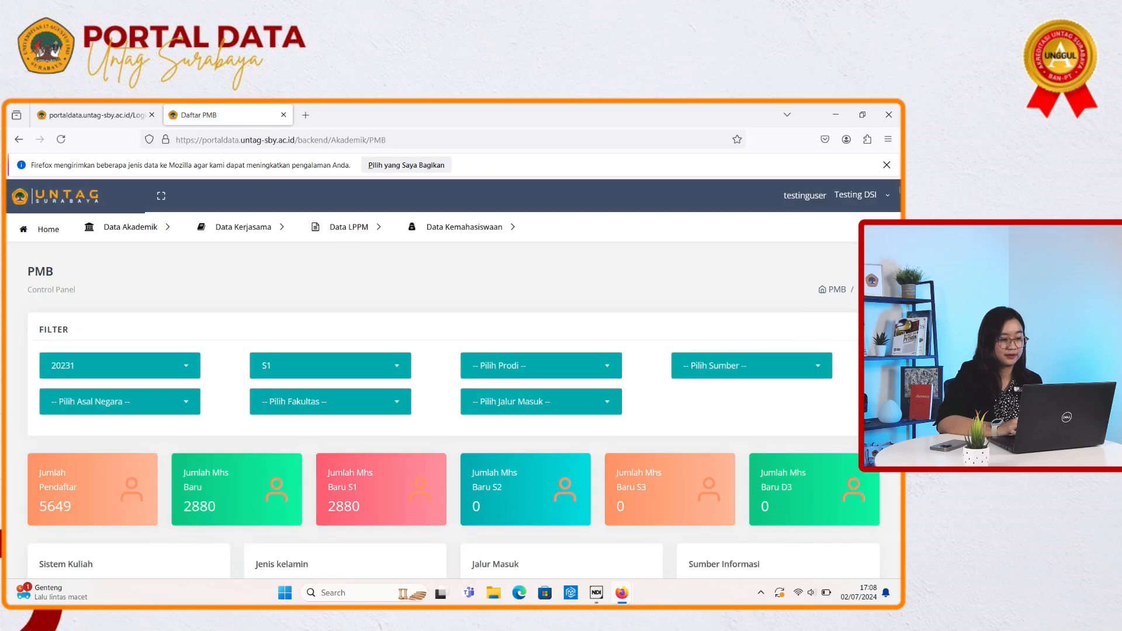
{"action": "scroll", "coordinate": [444, 409], "scroll_direction": "down", "scroll_amount": 3}
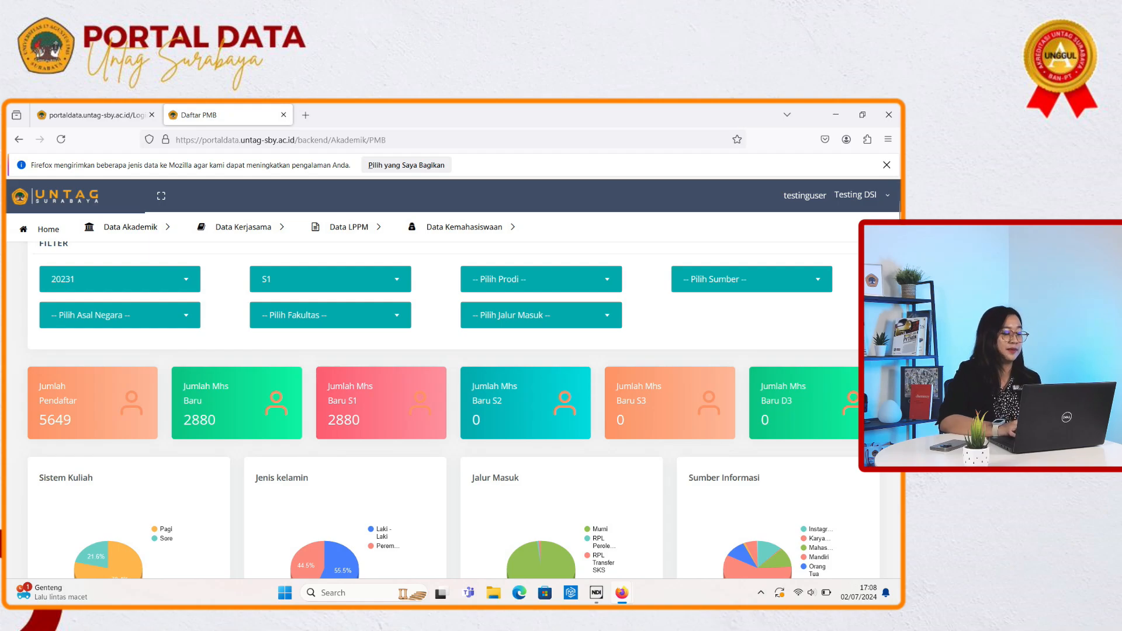
Step: Open the Data Skripsi page of the academic data and look over its filters and summary cards
{"action": "left_click", "coordinate": [131, 227]}
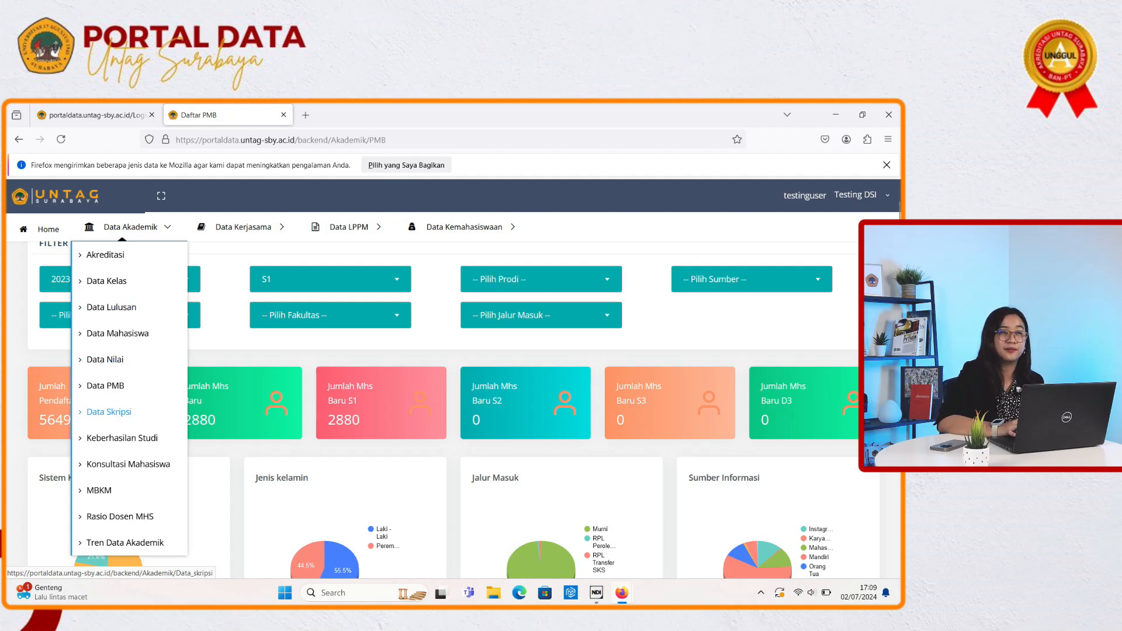
{"action": "left_click", "coordinate": [108, 411]}
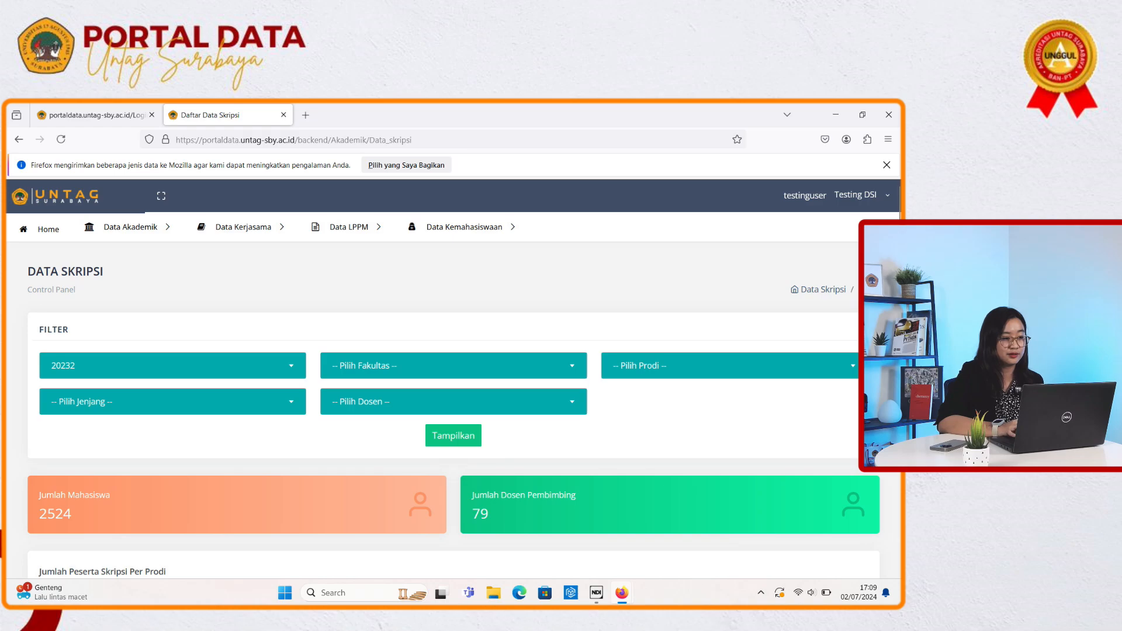
{"action": "scroll", "coordinate": [453, 409], "scroll_direction": "down", "scroll_amount": 1}
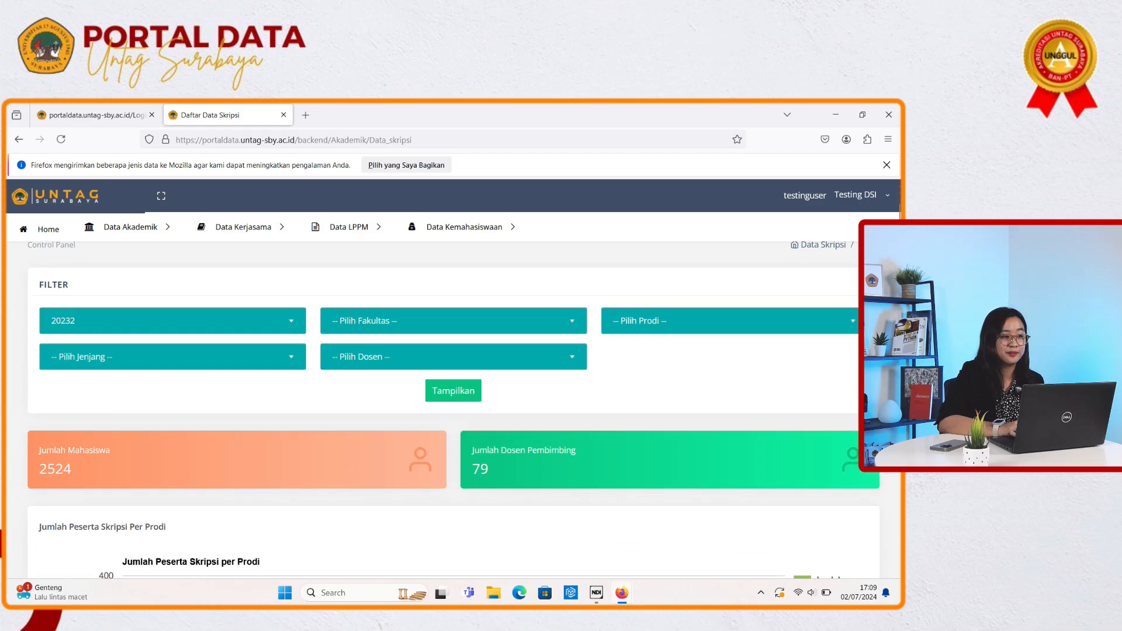
{"action": "scroll", "coordinate": [453, 409], "scroll_direction": "up", "scroll_amount": 1}
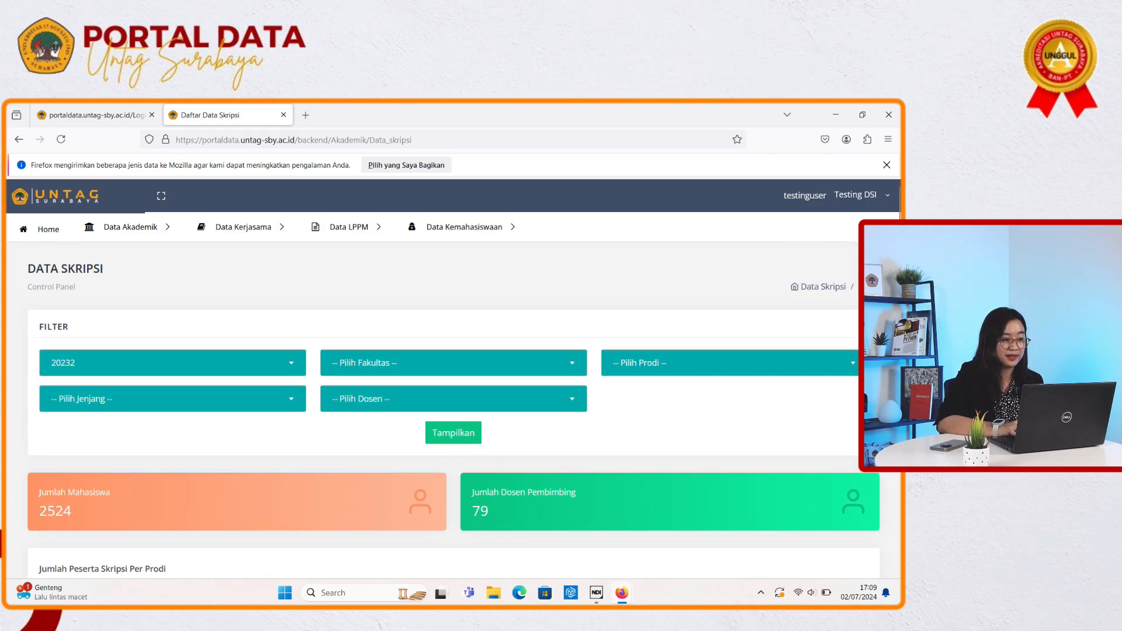
{"action": "scroll", "coordinate": [453, 409], "scroll_direction": "up", "scroll_amount": 1}
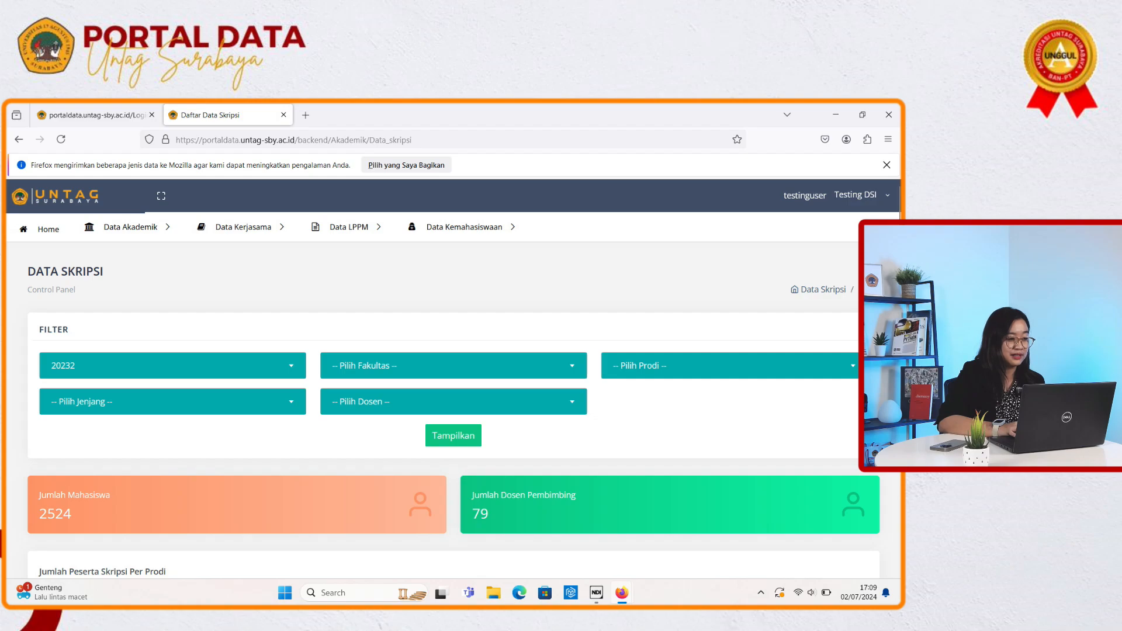
Step: Filter the thesis data to Fakultas Ekonomi dan Bisnis and the Manajemen study program, keeping period 20232, and display the results
{"action": "scroll", "coordinate": [453, 409], "scroll_direction": "down", "scroll_amount": 1}
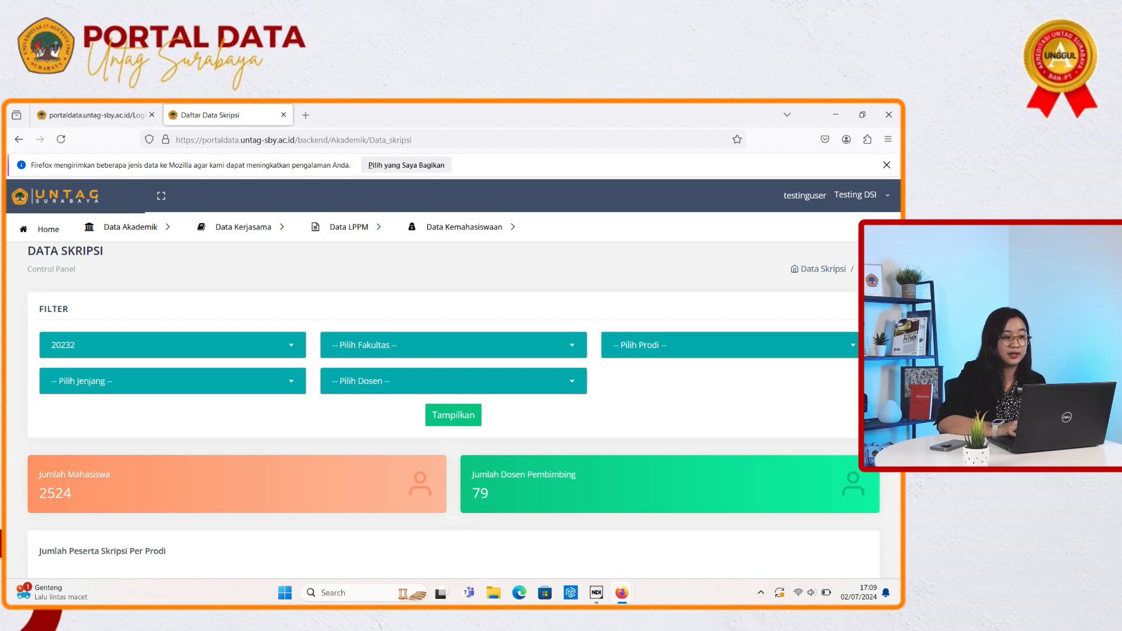
{"action": "left_click", "coordinate": [172, 345]}
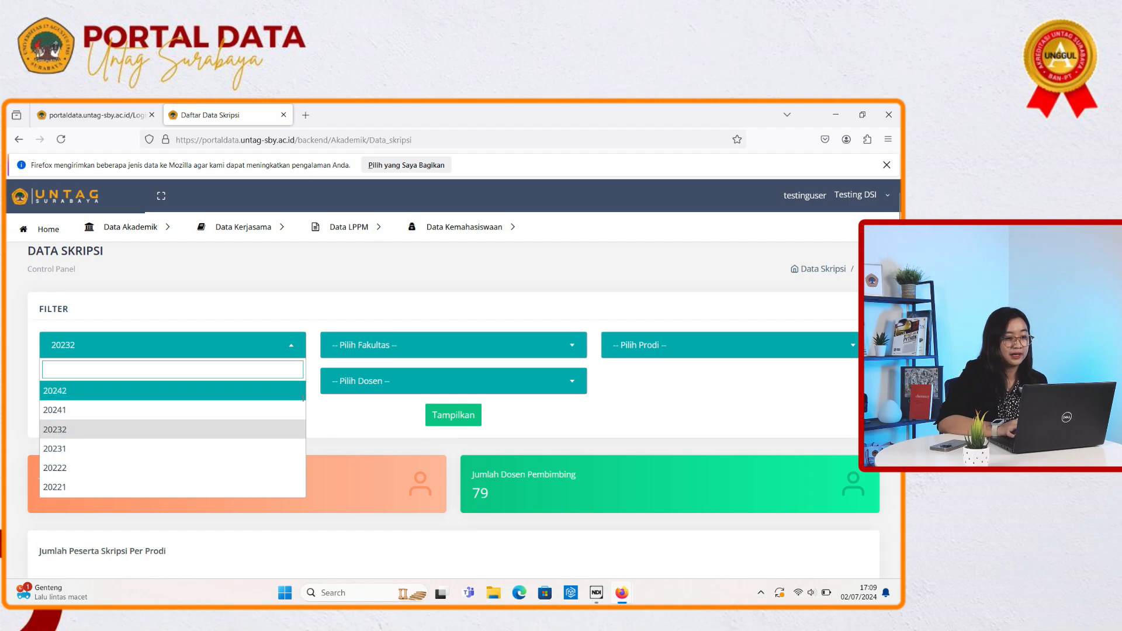
{"action": "left_click", "coordinate": [453, 346]}
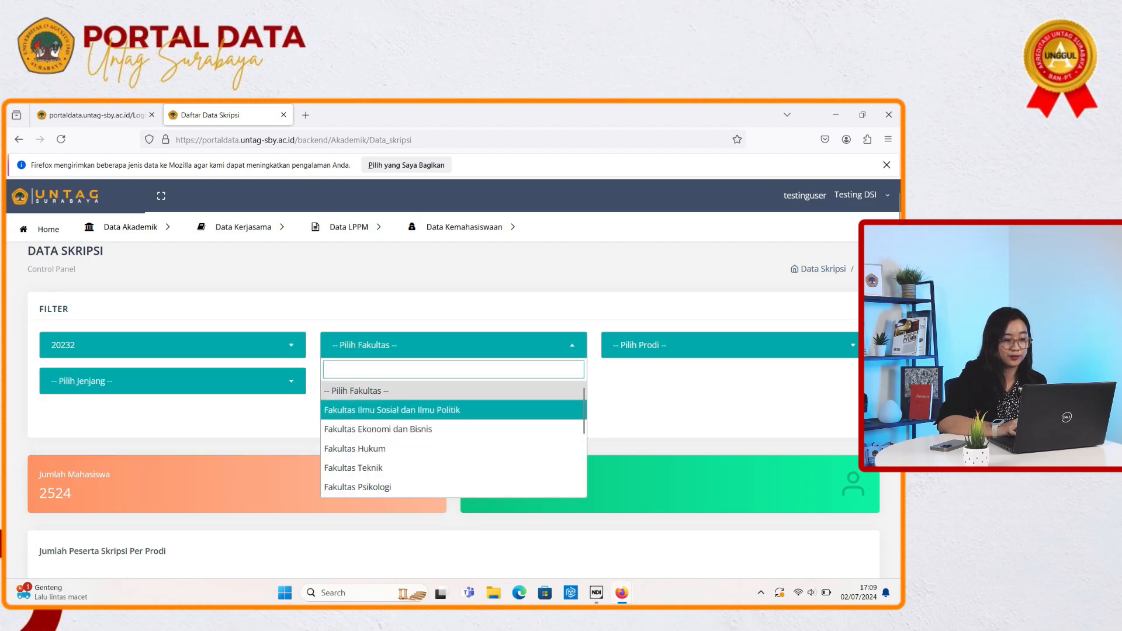
{"action": "left_click", "coordinate": [379, 429]}
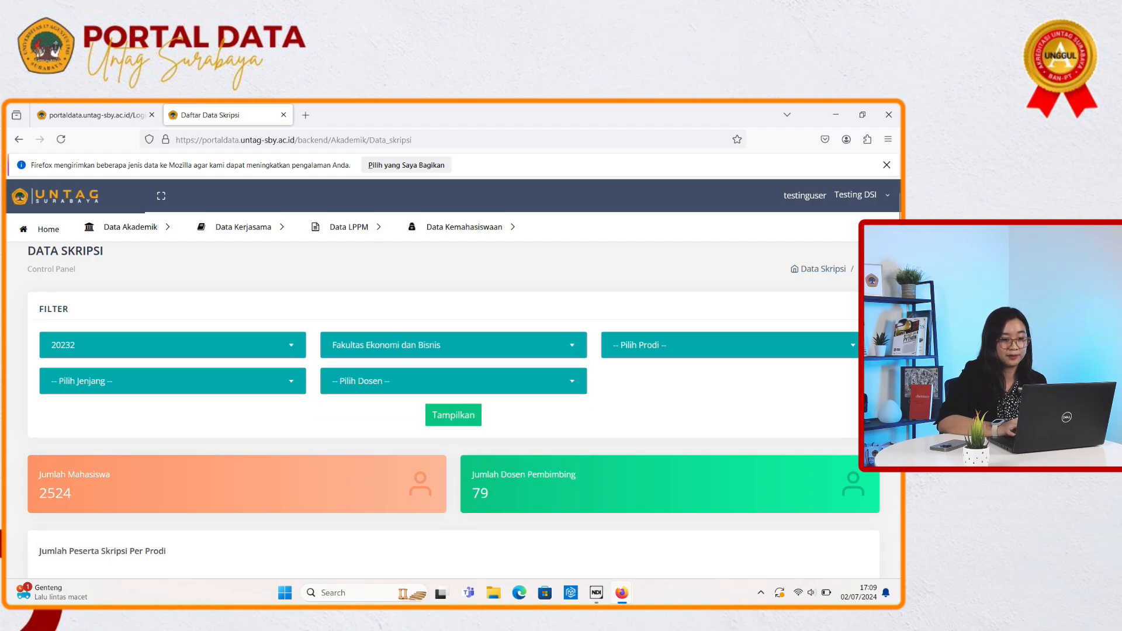
{"action": "left_click", "coordinate": [728, 345]}
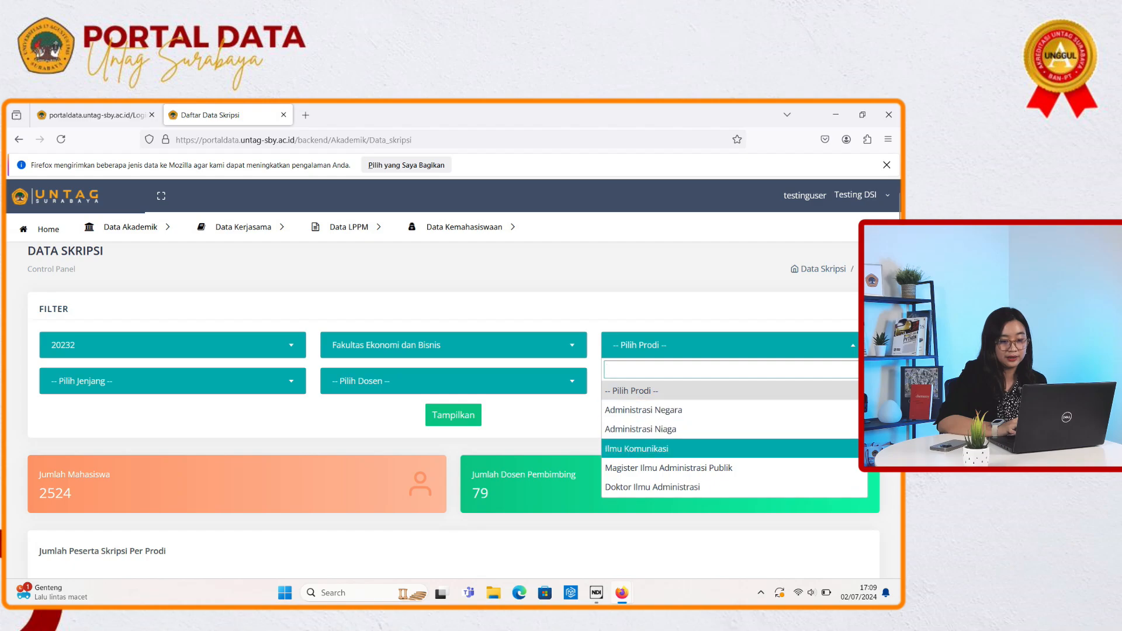
{"action": "key", "text": "Down"}
{"action": "key", "text": "Down"}
{"action": "key", "text": "Down"}
{"action": "key", "text": "Down"}
{"action": "key", "text": "Return"}
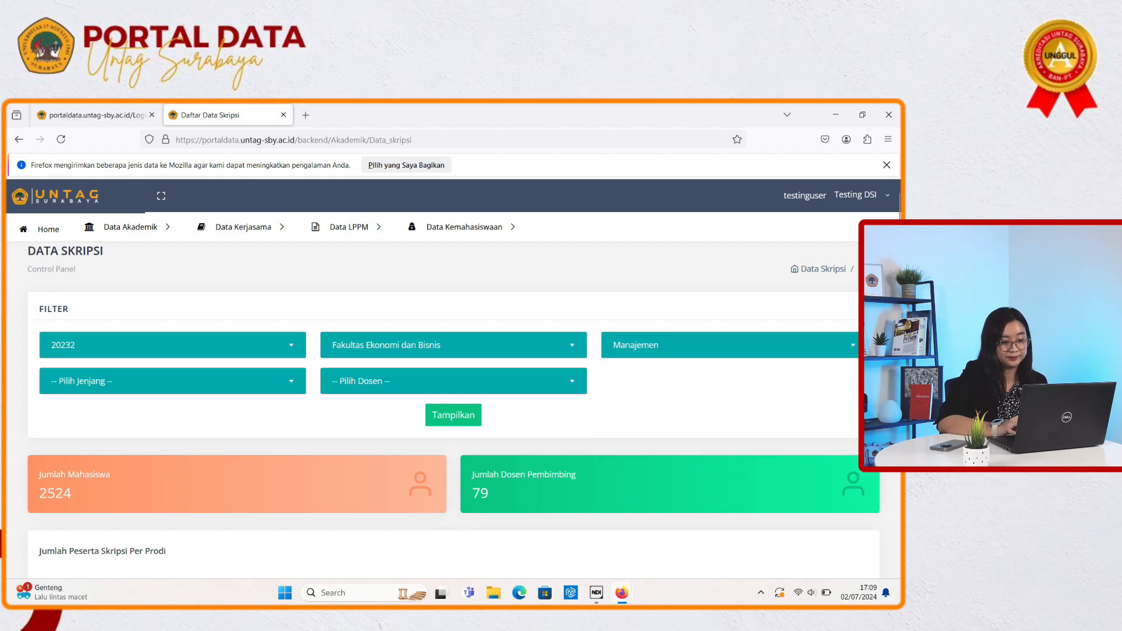
{"action": "left_click", "coordinate": [453, 415]}
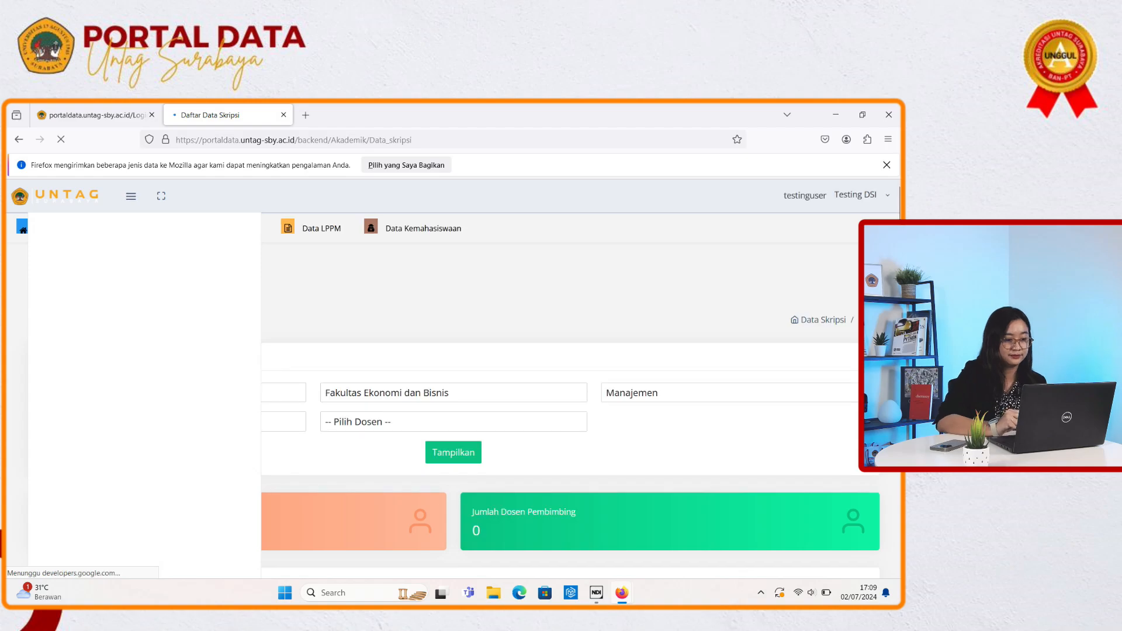
Step: Set the academic period of the thesis filter to 20231 and display the results again
{"action": "scroll", "coordinate": [453, 380], "scroll_direction": "down", "scroll_amount": 3}
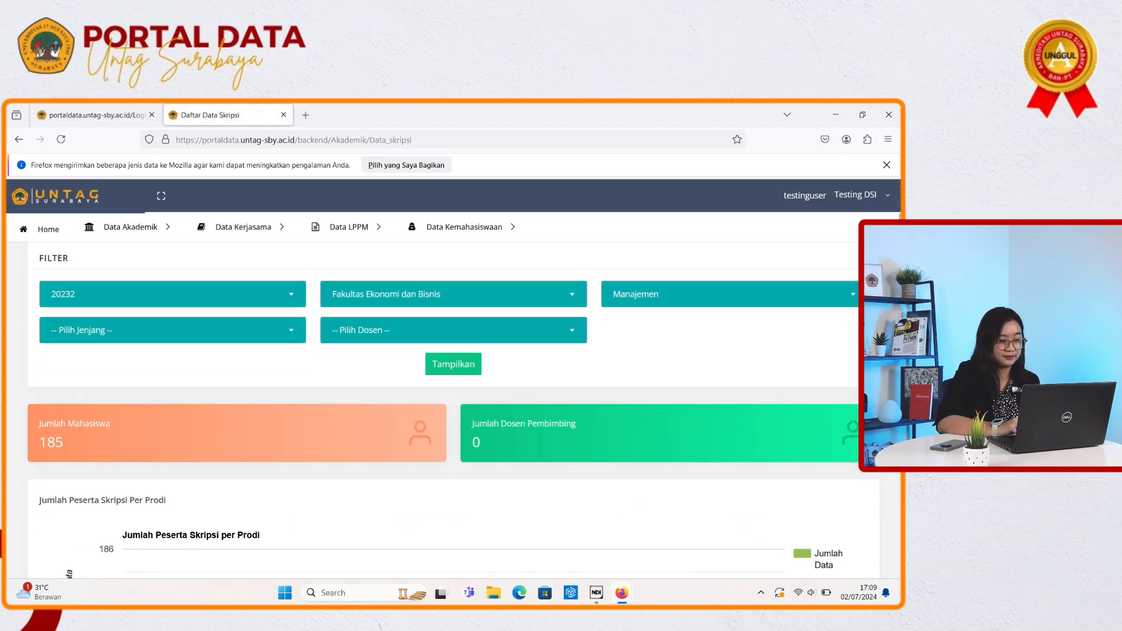
{"action": "scroll", "coordinate": [445, 351], "scroll_direction": "up", "scroll_amount": 1}
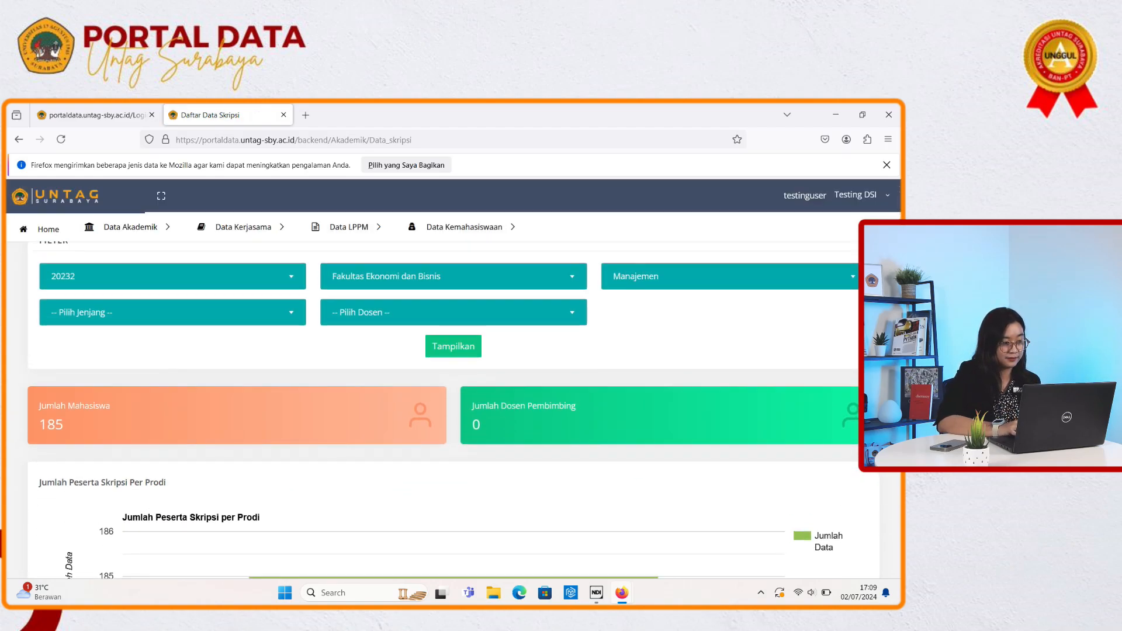
{"action": "left_click", "coordinate": [172, 276]}
{"action": "left_click", "coordinate": [55, 381]}
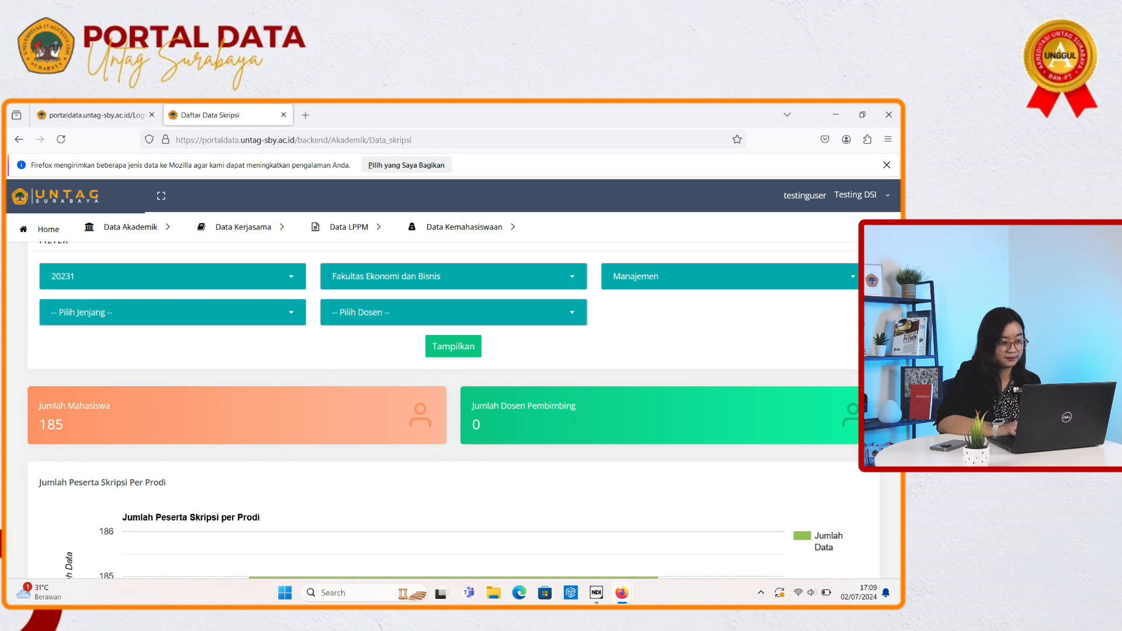
{"action": "left_click", "coordinate": [453, 346]}
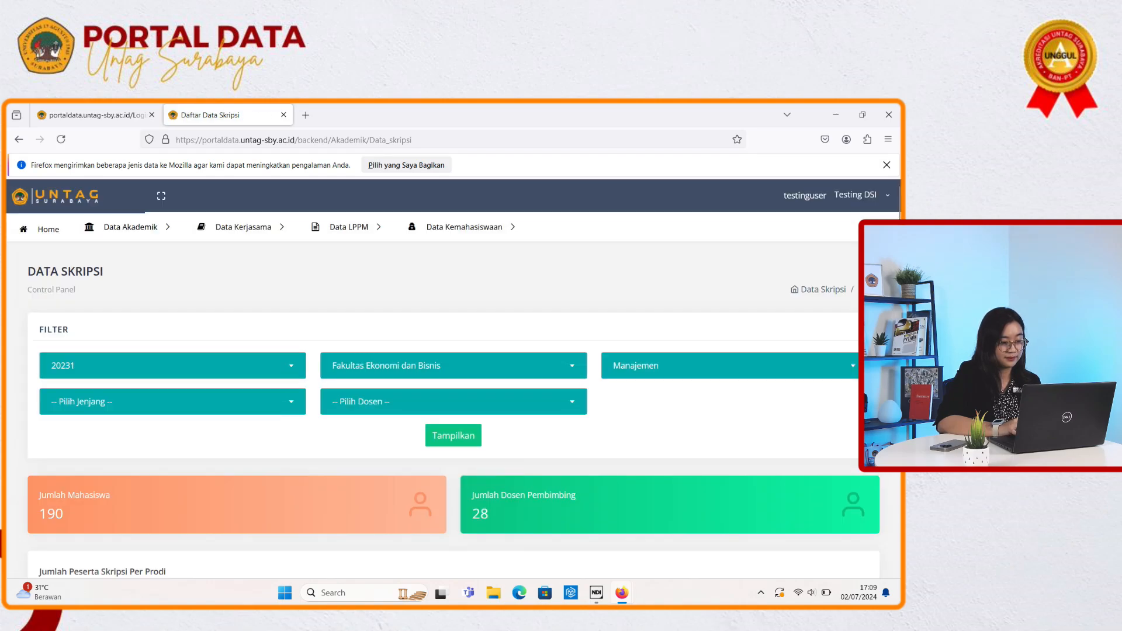
Step: Examine the charts of thesis participants and supervisors per study program and the Tabel Nilai MK of the filtered thesis data
{"action": "scroll", "coordinate": [453, 416], "scroll_direction": "down", "scroll_amount": 2}
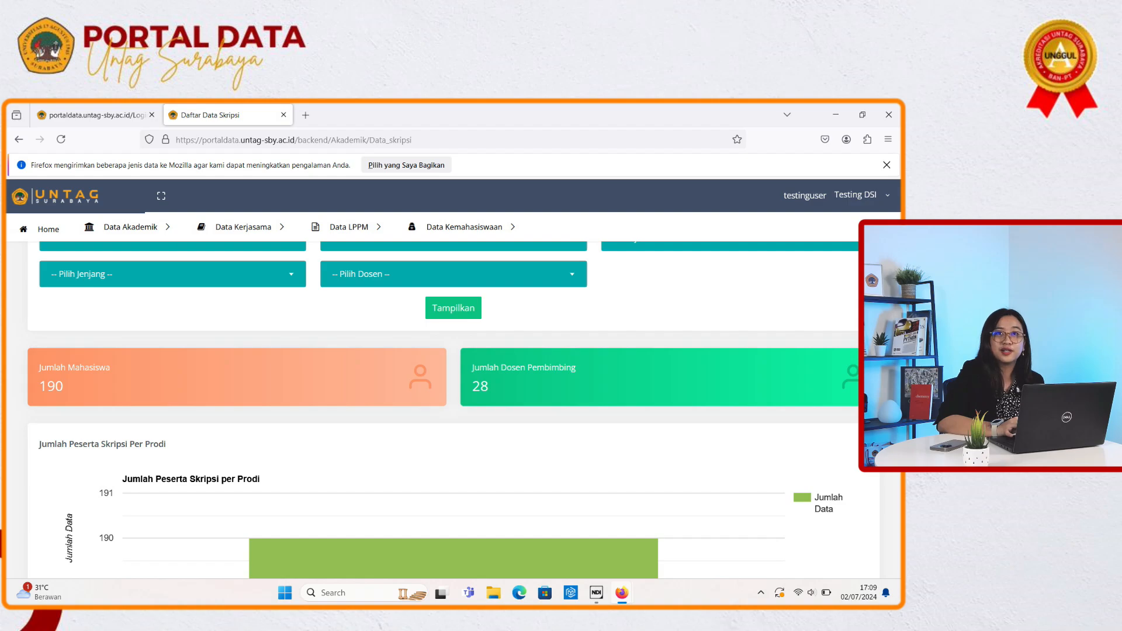
{"action": "scroll", "coordinate": [443, 409], "scroll_direction": "down", "scroll_amount": 3}
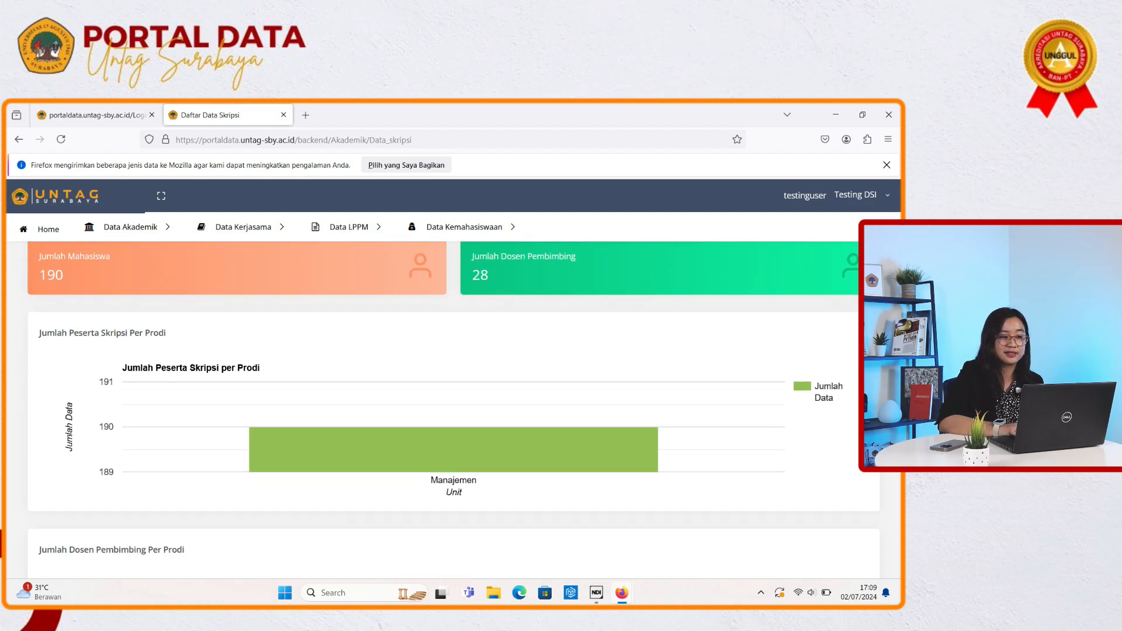
{"action": "scroll", "coordinate": [442, 409], "scroll_direction": "down", "scroll_amount": 5}
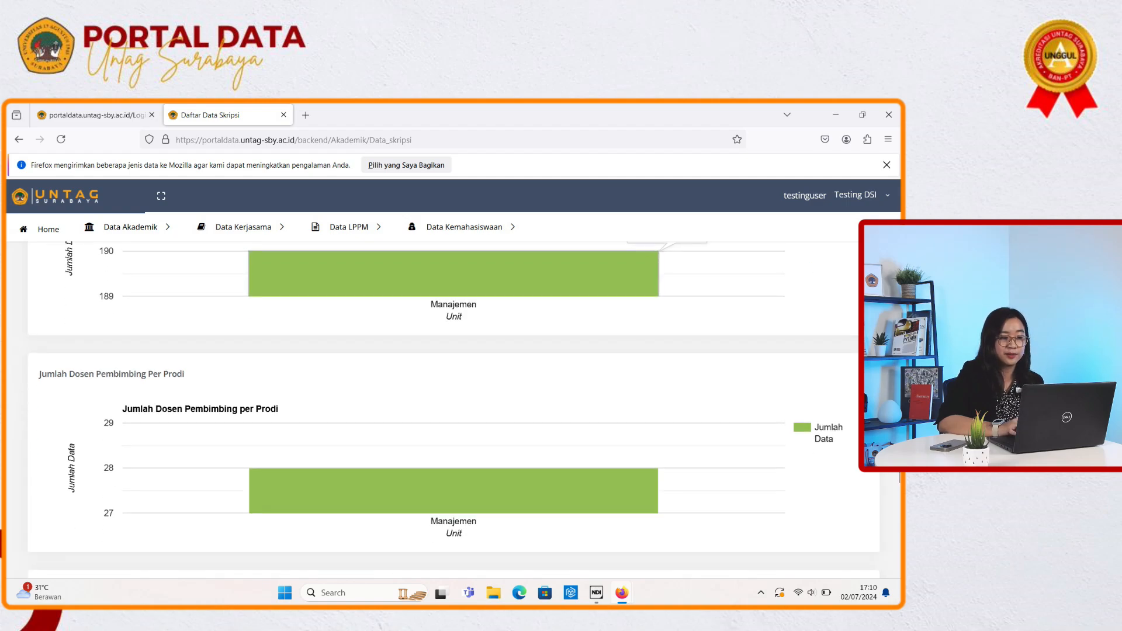
{"action": "mouse_move", "coordinate": [643, 479]}
{"action": "scroll", "coordinate": [465, 406], "scroll_direction": "down", "scroll_amount": 6}
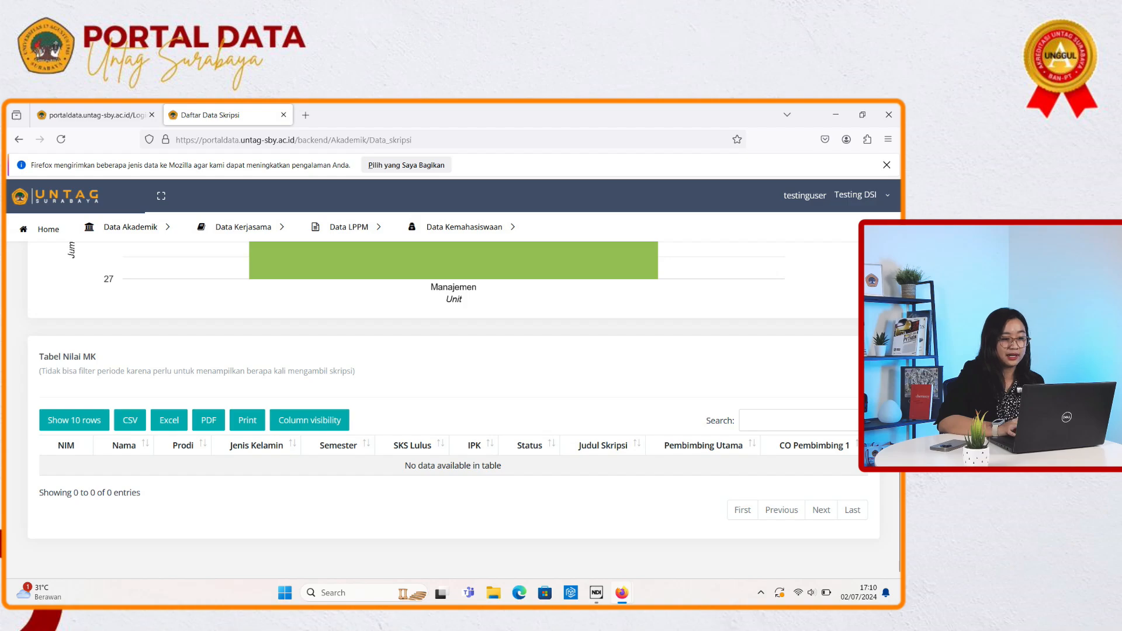
{"action": "scroll", "coordinate": [643, 339], "scroll_direction": "up", "scroll_amount": 7}
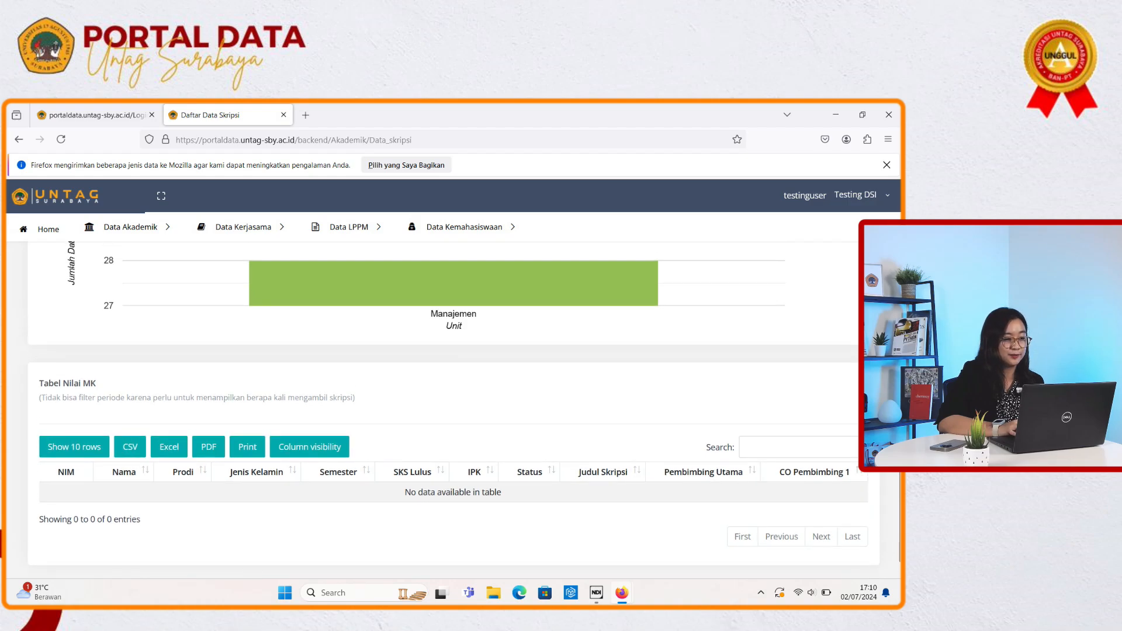
{"action": "scroll", "coordinate": [643, 339], "scroll_direction": "up", "scroll_amount": 5}
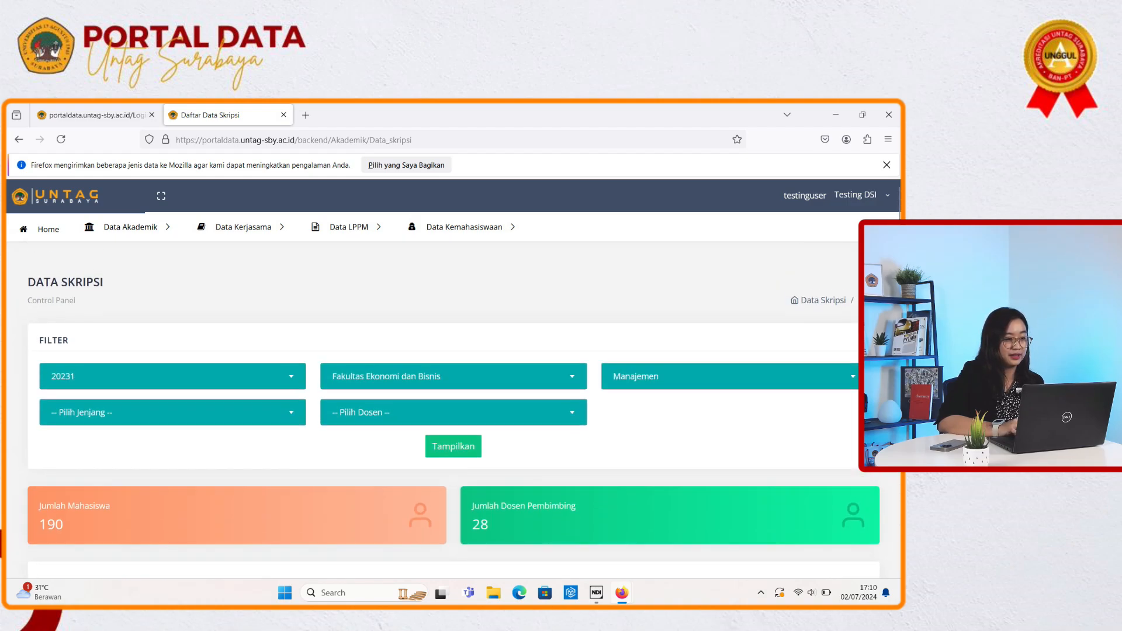
Step: Open the Keberhasilan Studi page of the academic data and bring its filters and table into view
{"action": "left_click", "coordinate": [130, 227]}
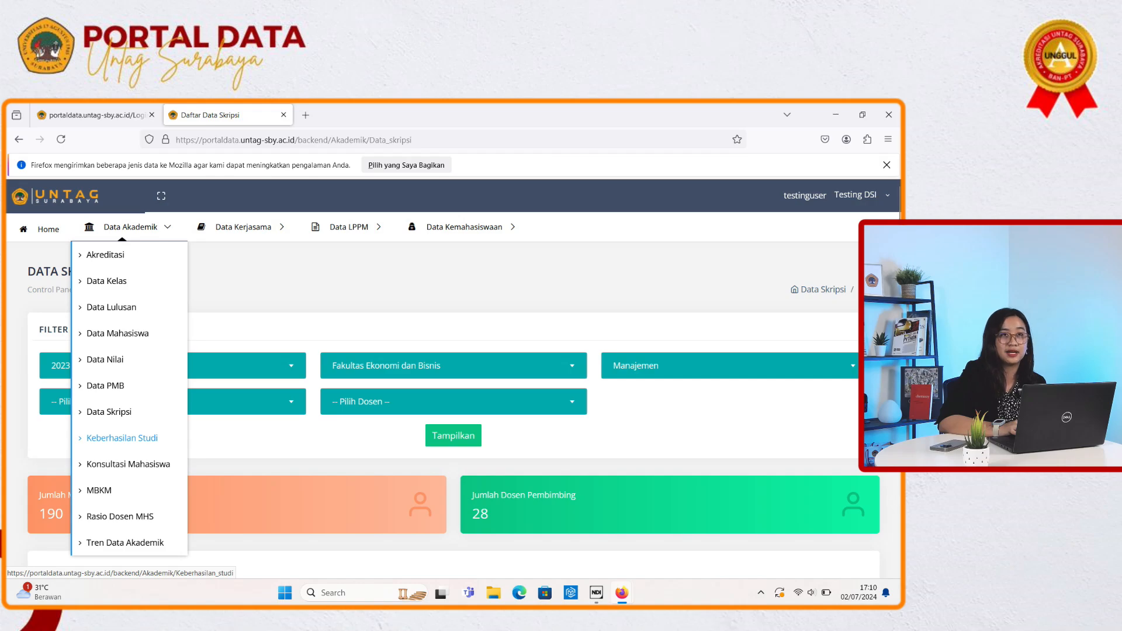
{"action": "left_click", "coordinate": [122, 438]}
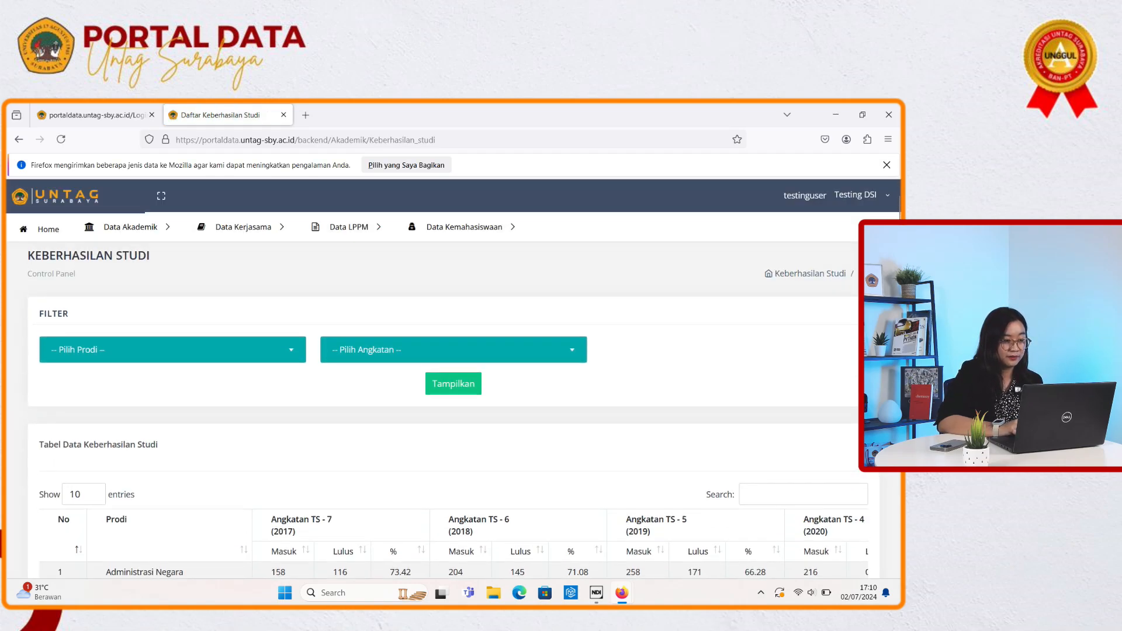
{"action": "scroll", "coordinate": [449, 409], "scroll_direction": "down", "scroll_amount": 1}
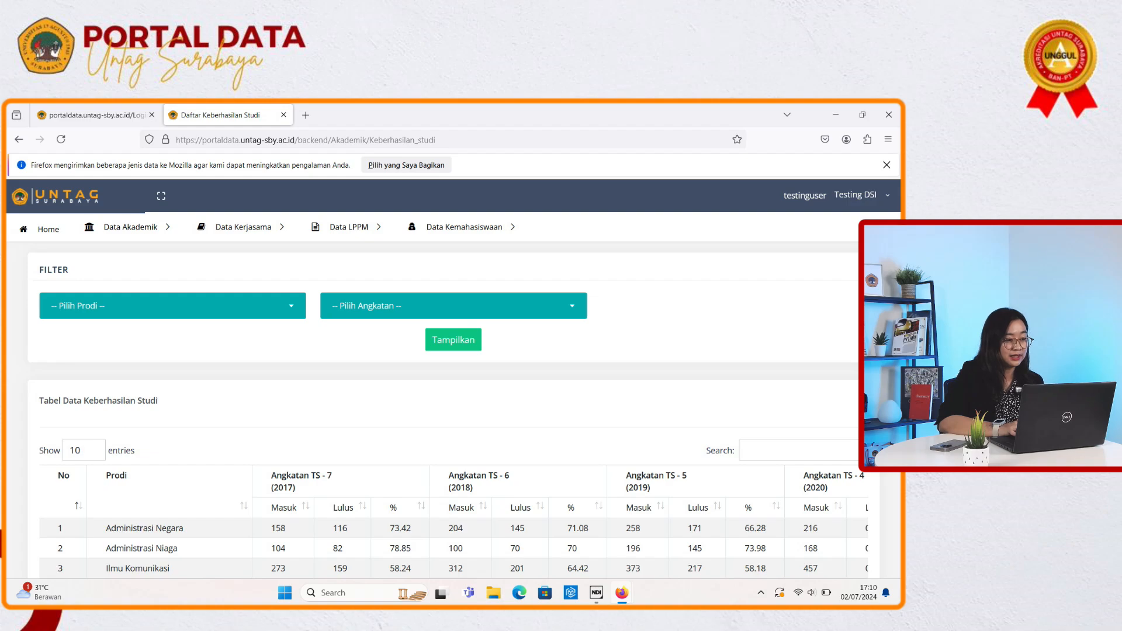
Step: Filter the study success data to the Ilmu Komunikasi study program and the 2023 Angkatan, and display the results
{"action": "left_click", "coordinate": [173, 305]}
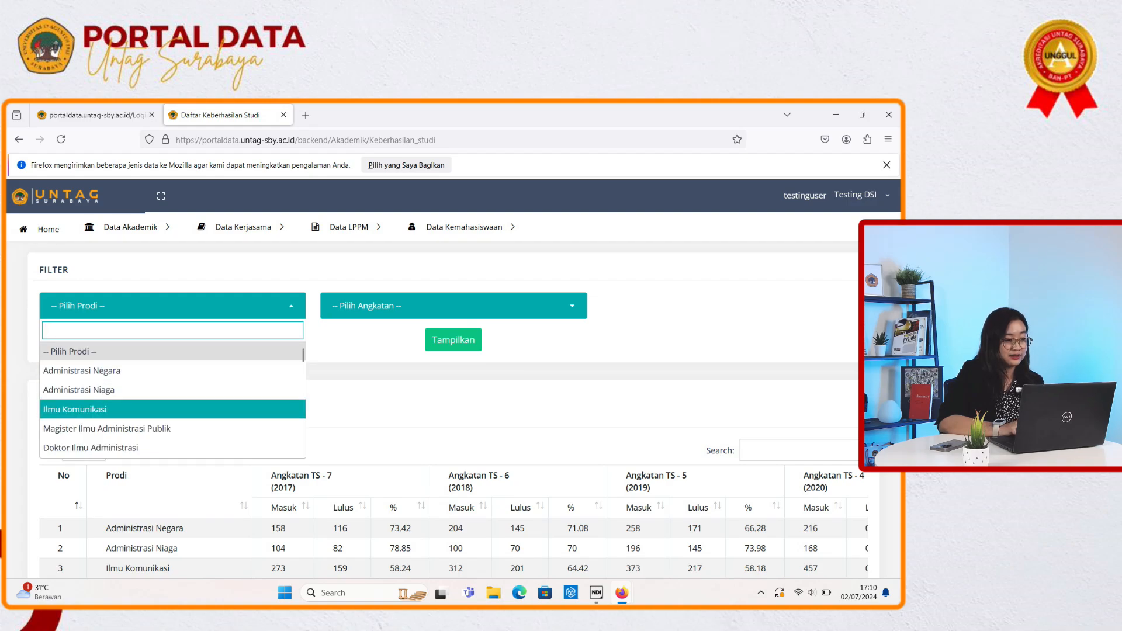
{"action": "key", "text": "Down"}
{"action": "key", "text": "Down"}
{"action": "key", "text": "Down"}
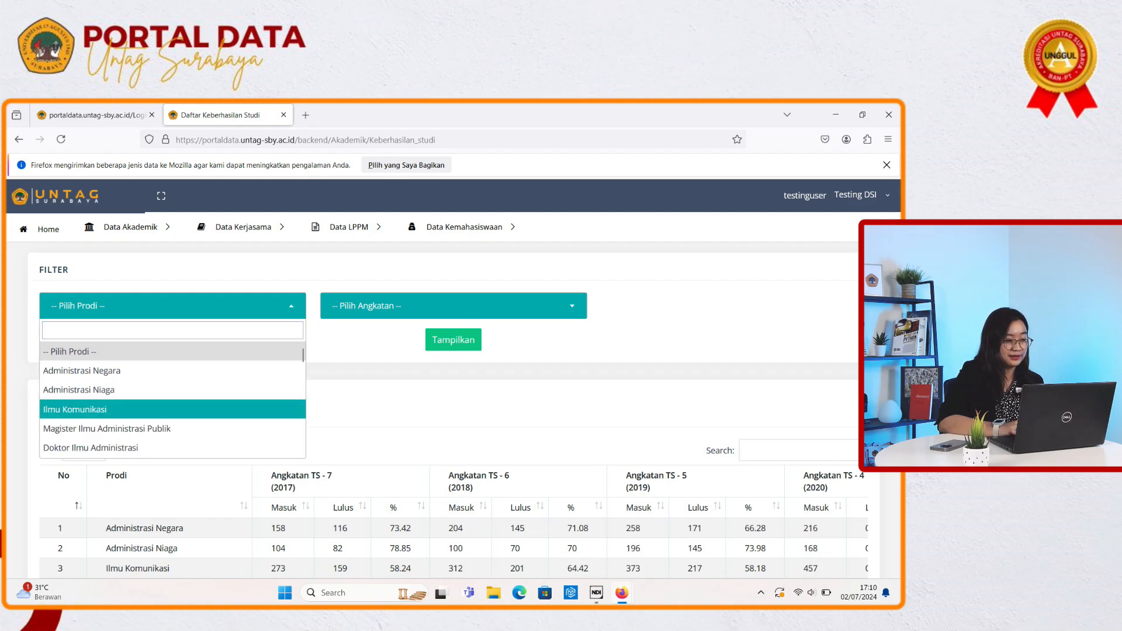
{"action": "key", "text": "Return"}
{"action": "key", "text": "Tab"}
{"action": "key", "text": "Return"}
{"action": "key", "text": "Down"}
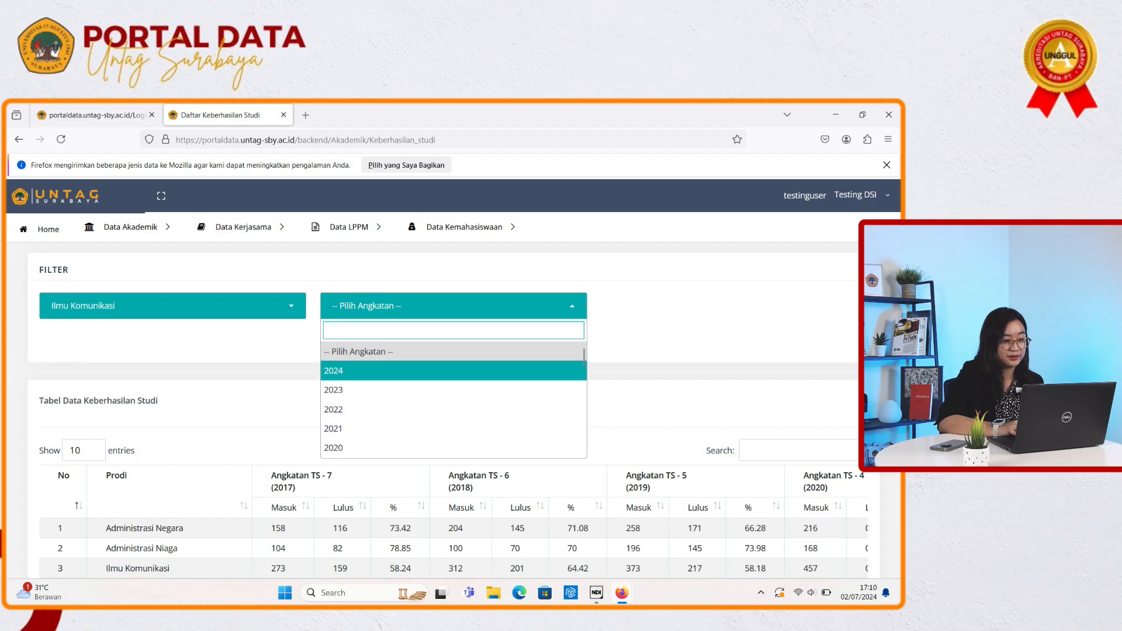
{"action": "key", "text": "Down"}
{"action": "key", "text": "Return"}
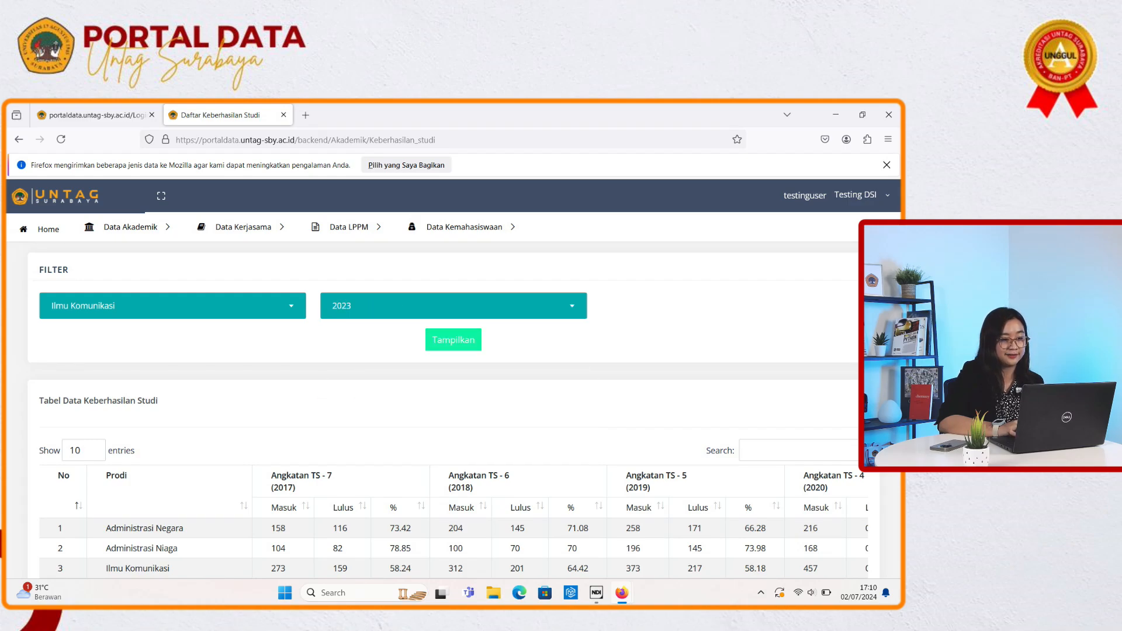
{"action": "key", "text": "Tab"}
{"action": "key", "text": "Return"}
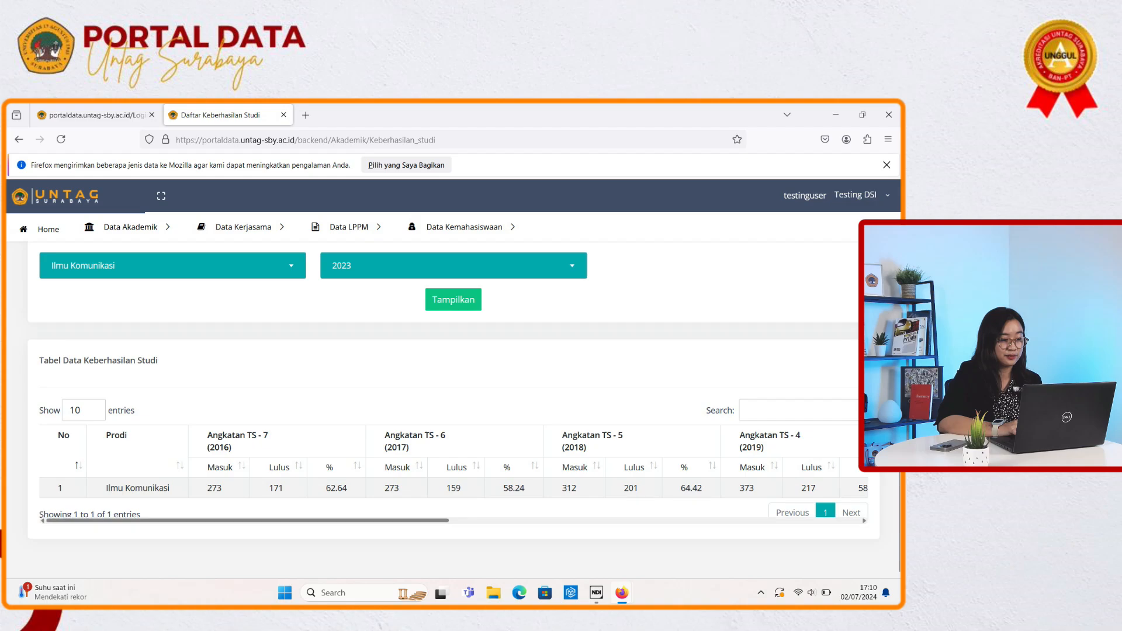
Step: Examine the Masuk, Lulus and percentage columns of the study success table from Angkatan TS-7 through TS-0
{"action": "scroll", "coordinate": [453, 460], "scroll_direction": "right", "scroll_amount": 2}
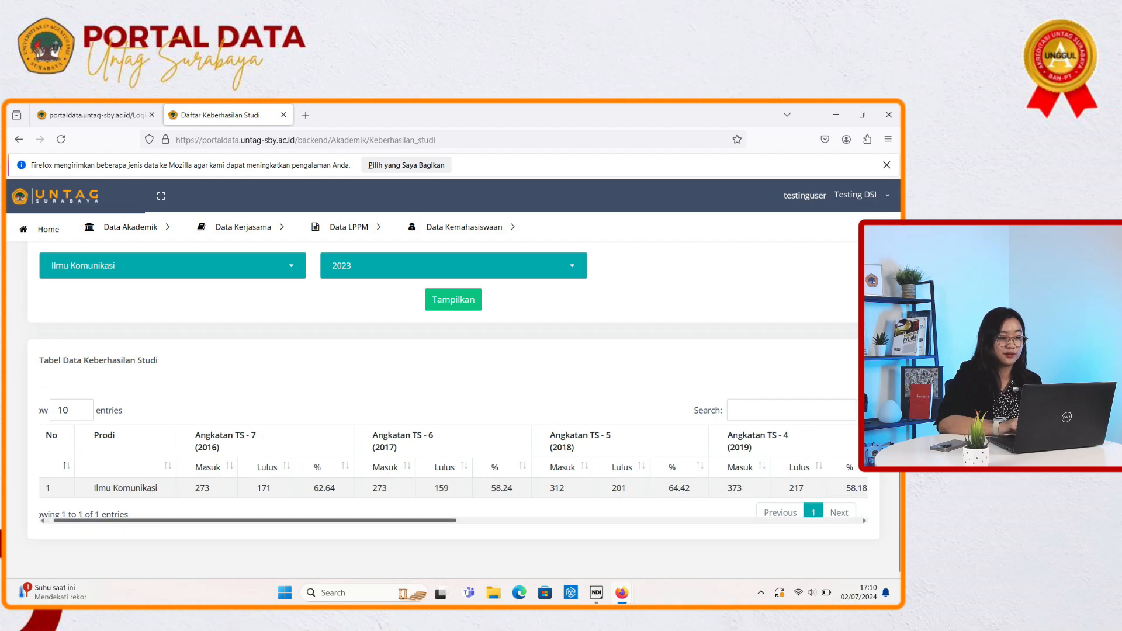
{"action": "left_click_drag", "start_coordinate": [254, 520], "coordinate": [253, 520]}
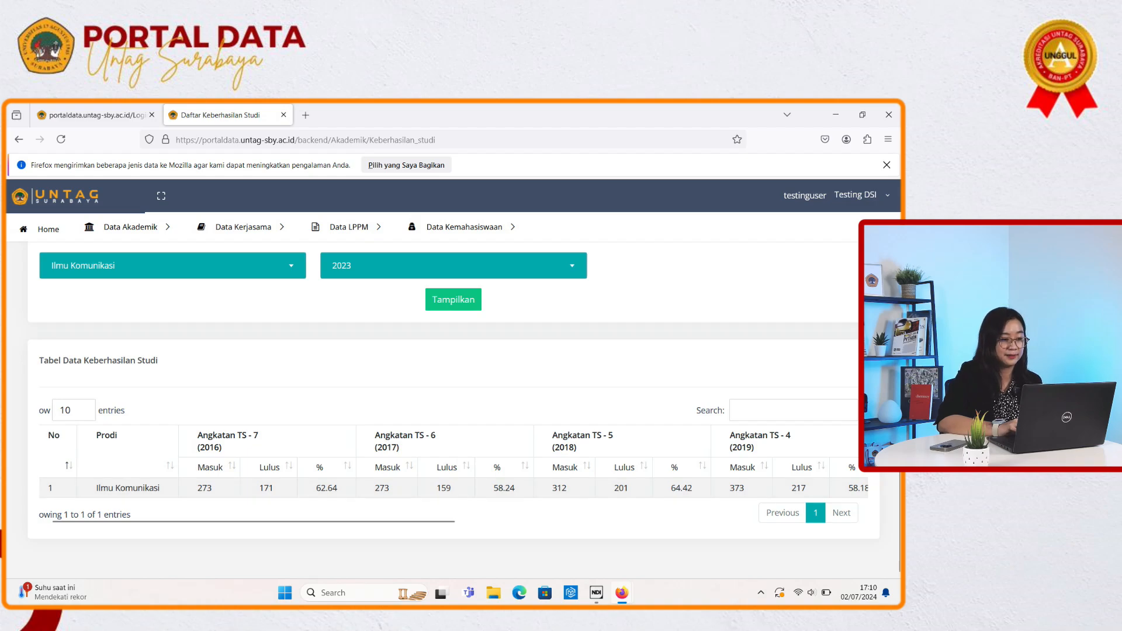
{"action": "scroll", "coordinate": [453, 460], "scroll_direction": "right", "scroll_amount": 5}
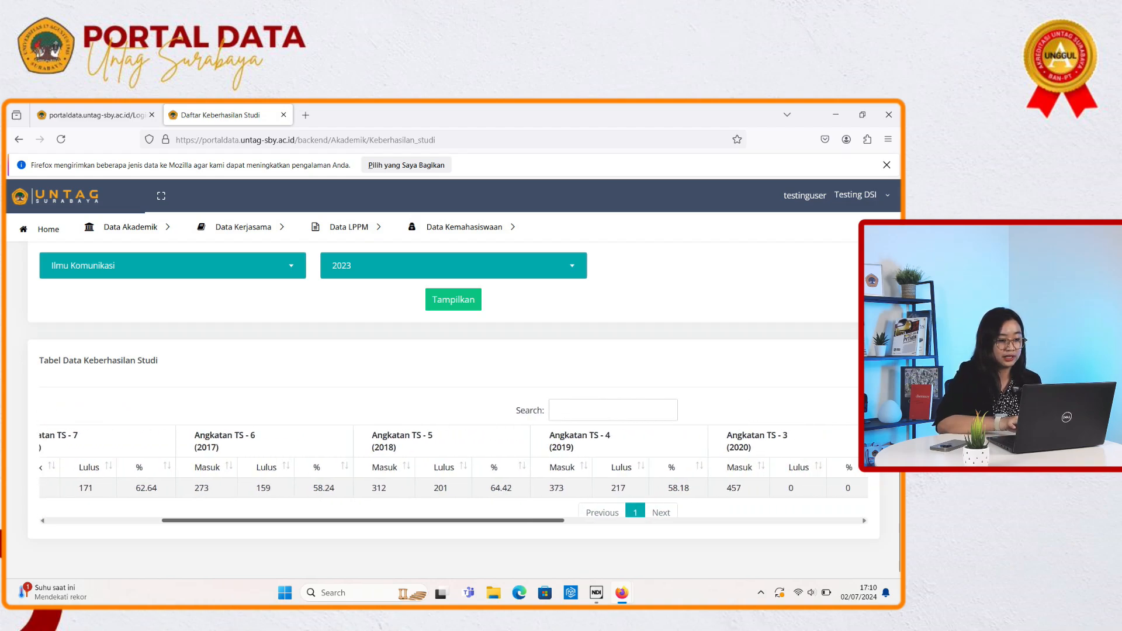
{"action": "scroll", "coordinate": [453, 460], "scroll_direction": "right", "scroll_amount": 7}
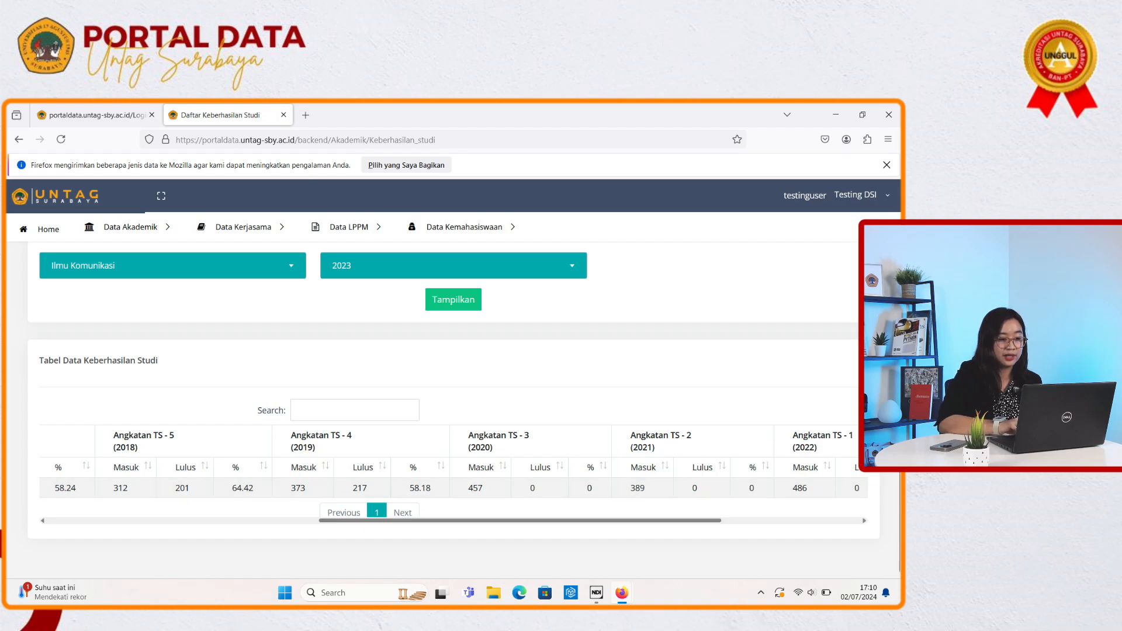
{"action": "scroll", "coordinate": [453, 460], "scroll_direction": "right", "scroll_amount": 3}
{"action": "scroll", "coordinate": [453, 460], "scroll_direction": "right", "scroll_amount": 4}
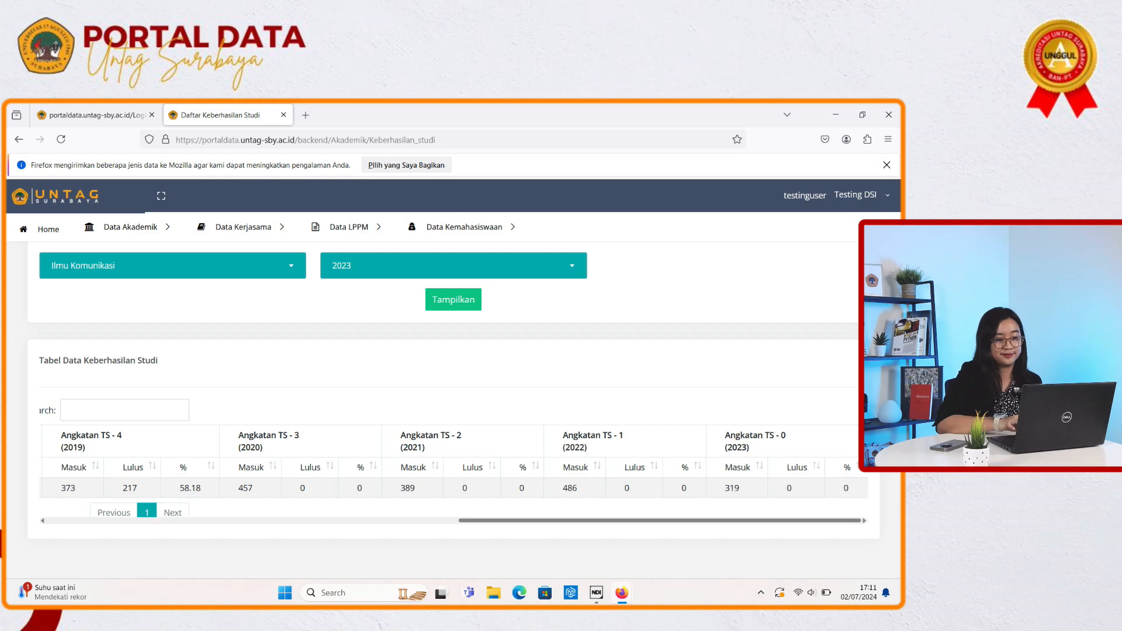
Step: Open the Konsultasi Mahasiswa page of the academic data and look over its filters and summary cards
{"action": "scroll", "coordinate": [453, 409], "scroll_direction": "up", "scroll_amount": 3}
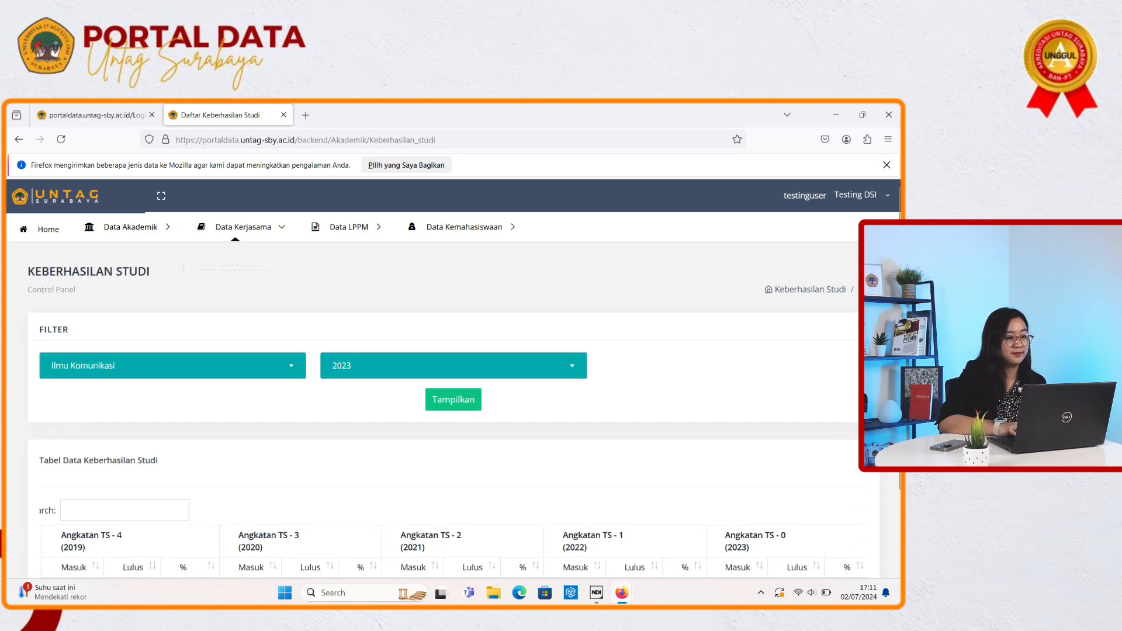
{"action": "mouse_move", "coordinate": [130, 228]}
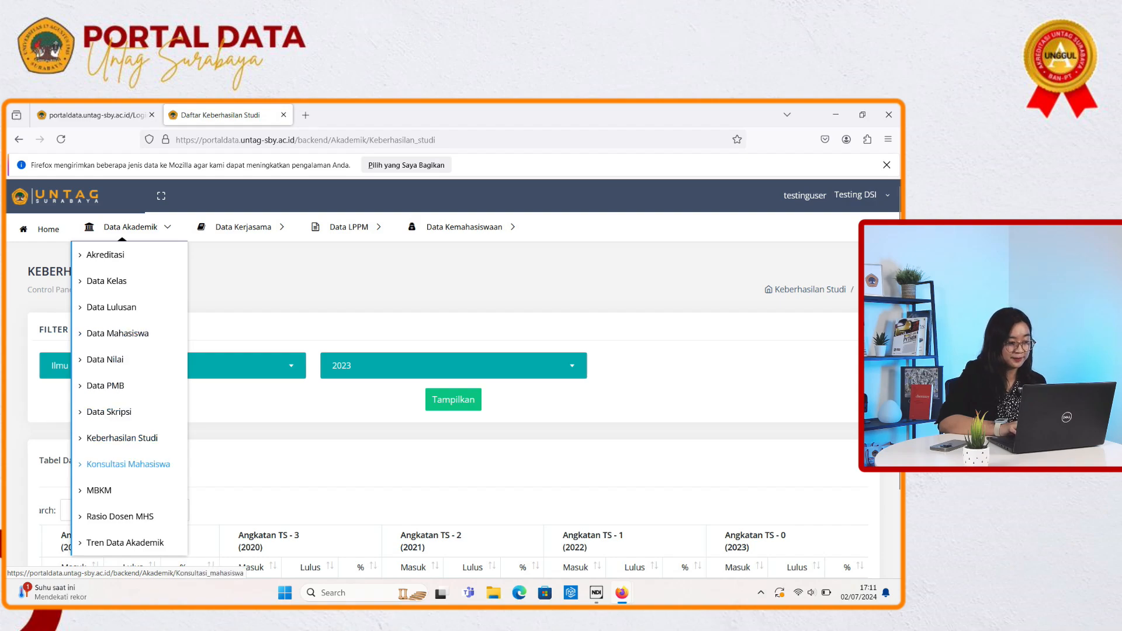
{"action": "left_click", "coordinate": [128, 464]}
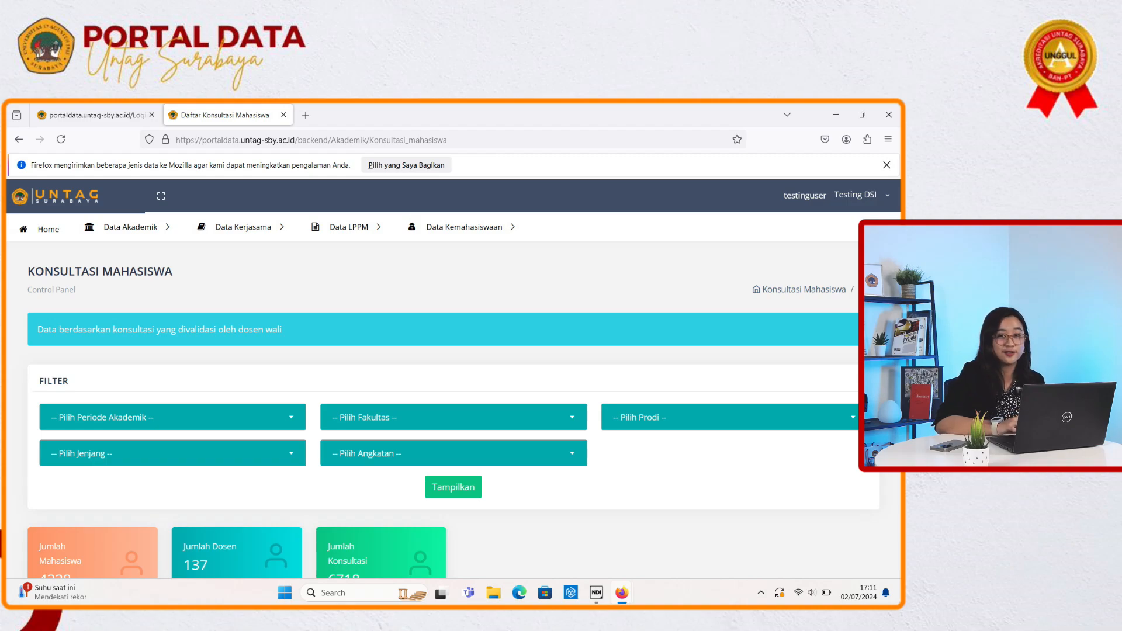
{"action": "scroll", "coordinate": [464, 388], "scroll_direction": "down", "scroll_amount": 1}
{"action": "scroll", "coordinate": [452, 409], "scroll_direction": "down", "scroll_amount": 2}
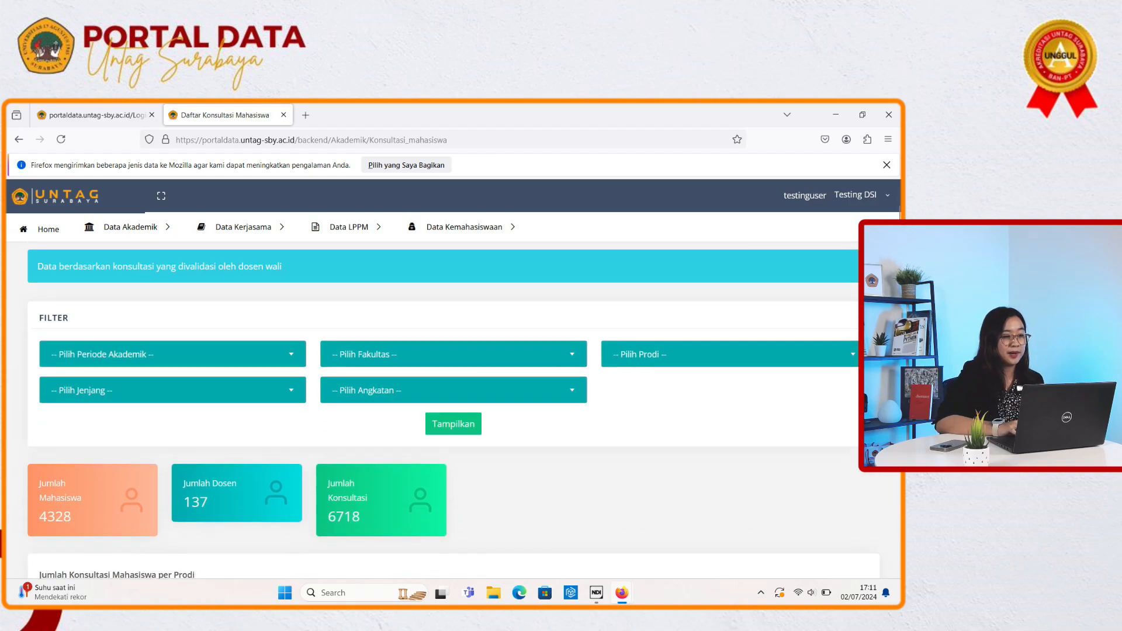
Step: Filter the student consultation data by academic period 20231, Fakultas Teknik and the Teknik Industri study program, and display the results
{"action": "left_click", "coordinate": [172, 306]}
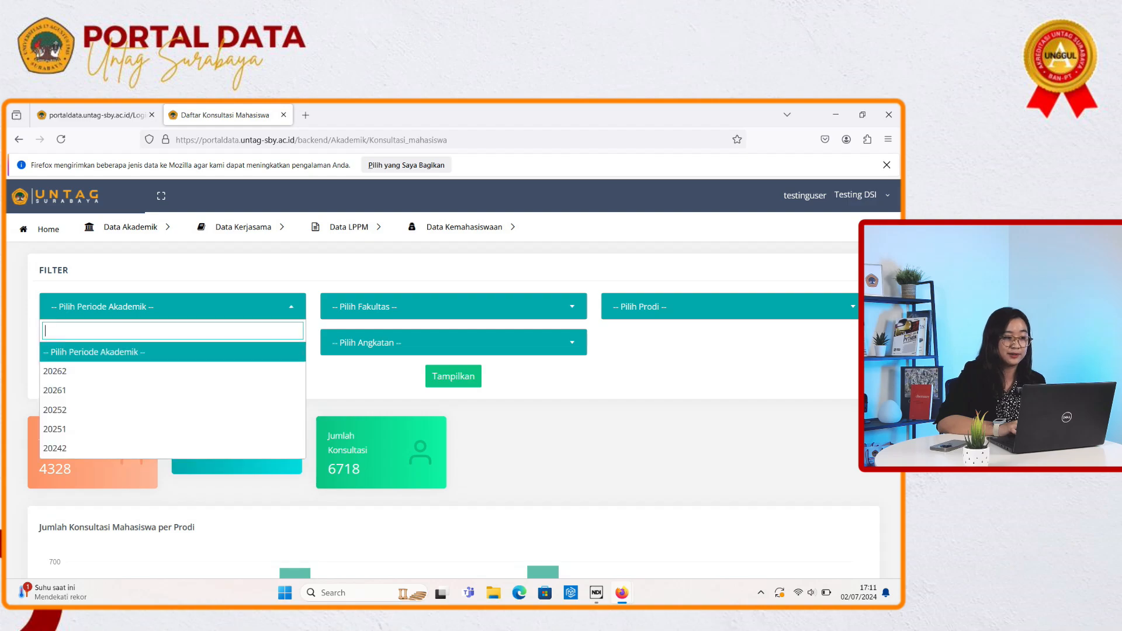
{"action": "scroll", "coordinate": [172, 403], "scroll_direction": "down", "scroll_amount": 1}
{"action": "scroll", "coordinate": [172, 406], "scroll_direction": "down", "scroll_amount": 2}
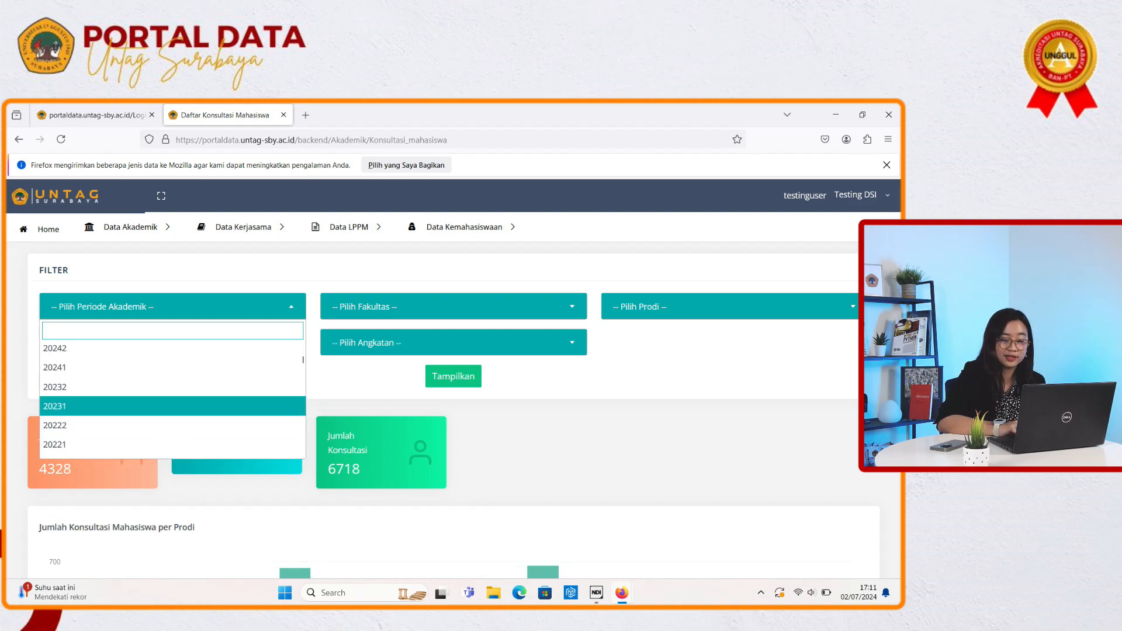
{"action": "left_click", "coordinate": [173, 406]}
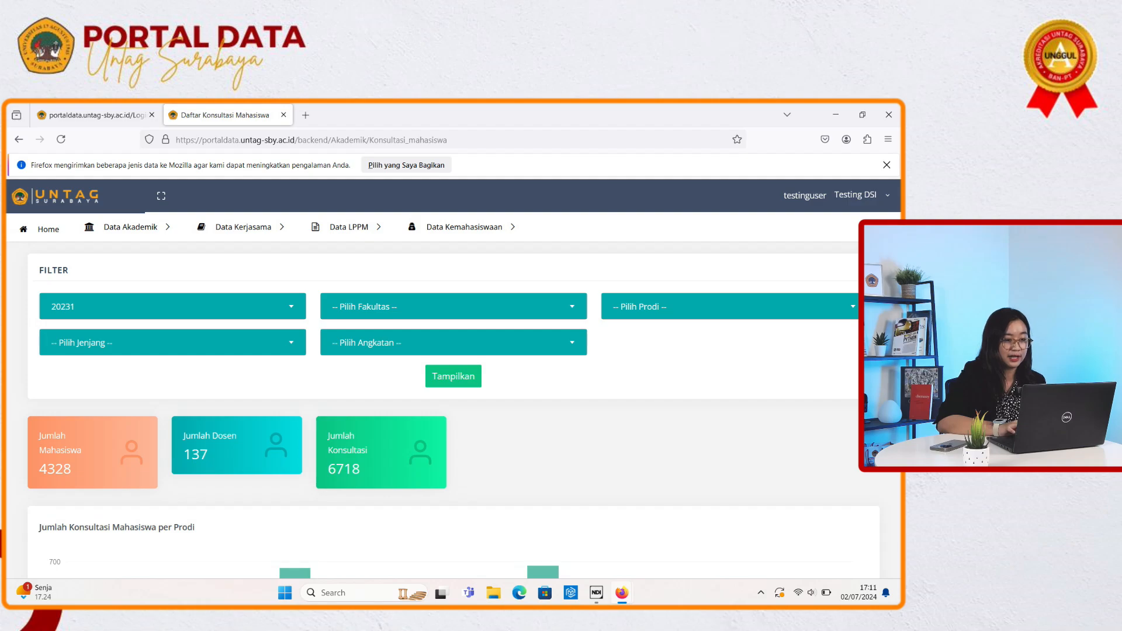
{"action": "left_click", "coordinate": [453, 307]}
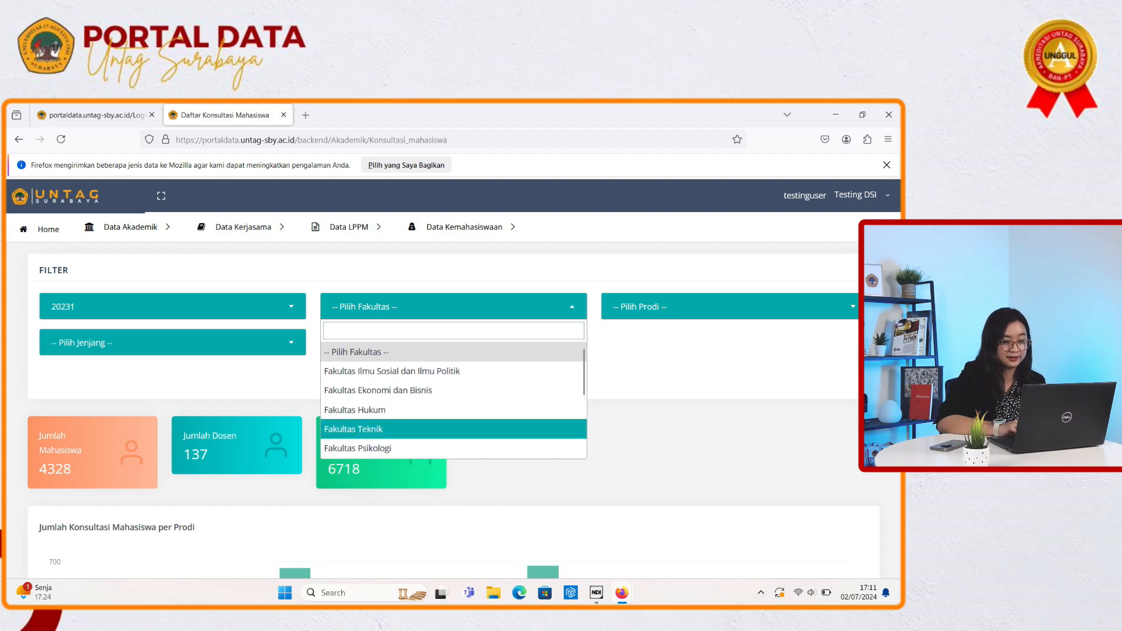
{"action": "left_click", "coordinate": [354, 429]}
{"action": "left_click", "coordinate": [729, 306]}
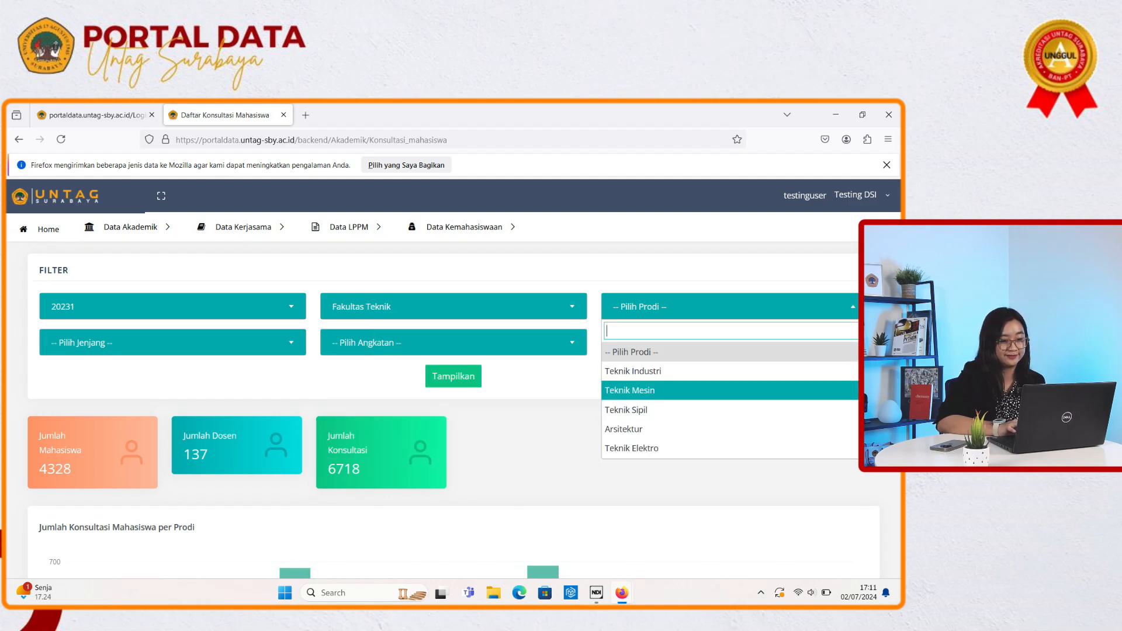
{"action": "left_click", "coordinate": [633, 370]}
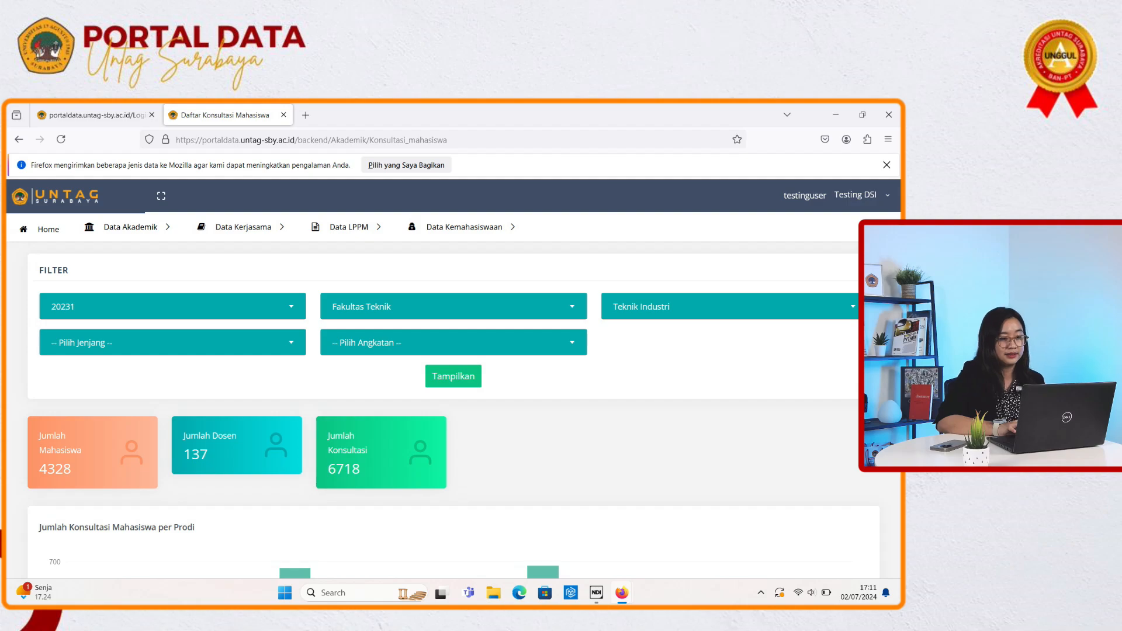
{"action": "left_click", "coordinate": [453, 376]}
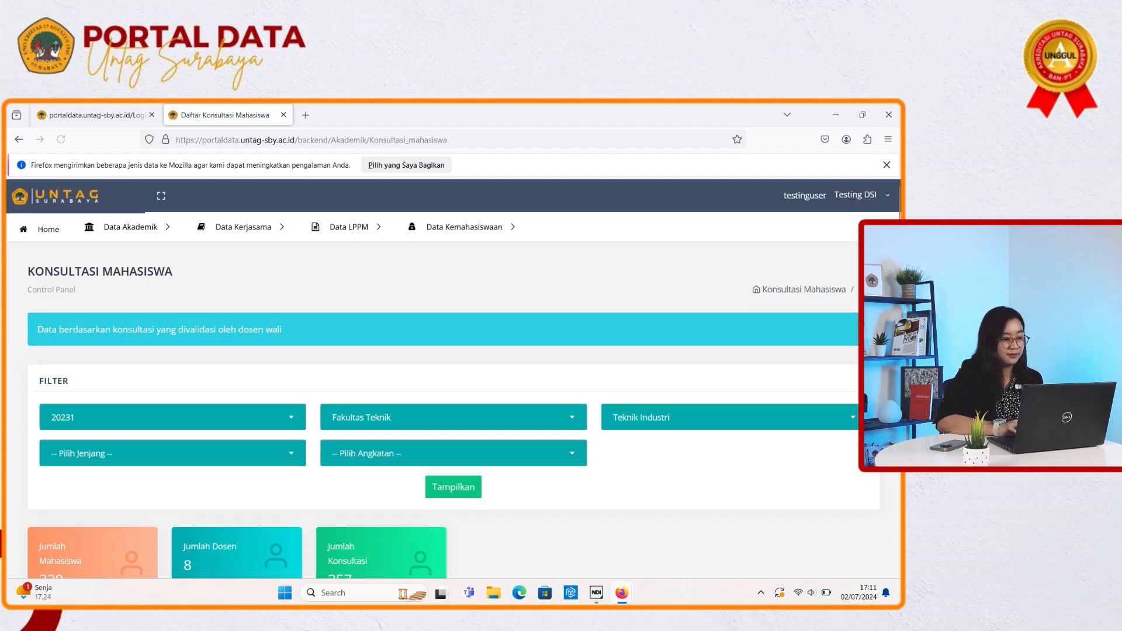
Step: Examine the summary totals and the charts of student and advisor consultations per study program
{"action": "scroll", "coordinate": [453, 409], "scroll_direction": "down", "scroll_amount": 3}
{"action": "scroll", "coordinate": [453, 409], "scroll_direction": "down", "scroll_amount": 1}
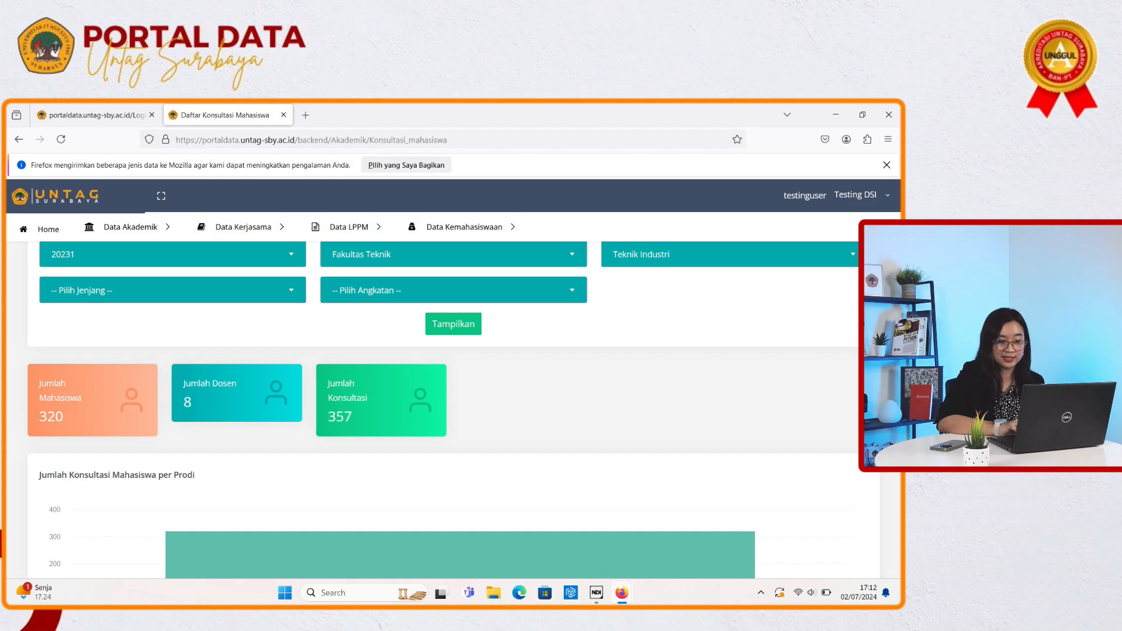
{"action": "scroll", "coordinate": [462, 421], "scroll_direction": "down", "scroll_amount": 3}
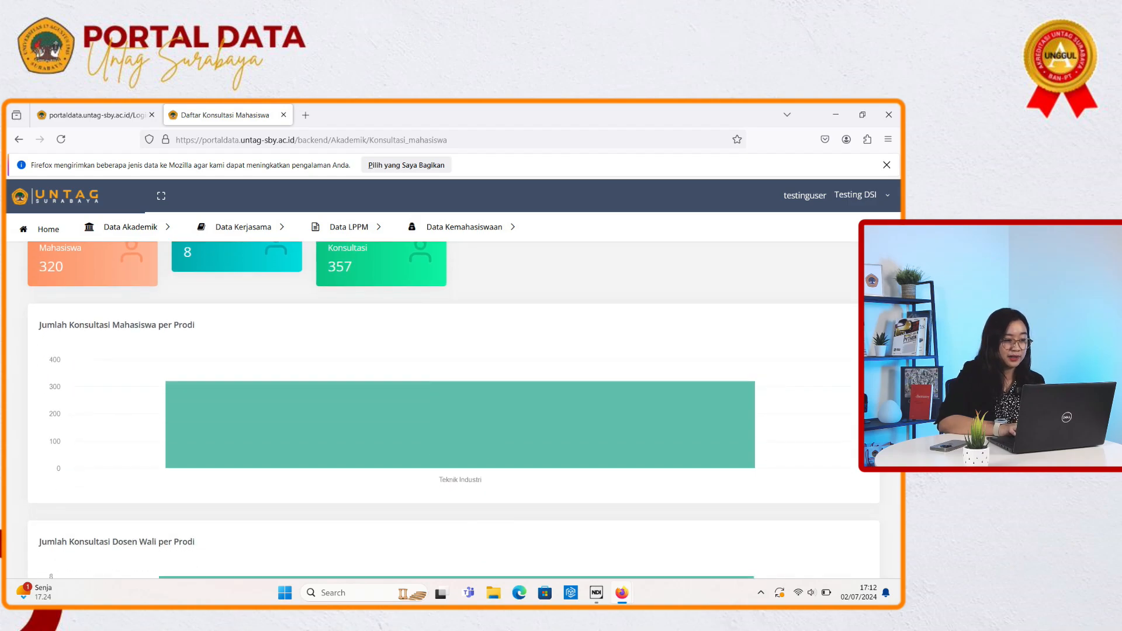
{"action": "double_click", "coordinate": [184, 325]}
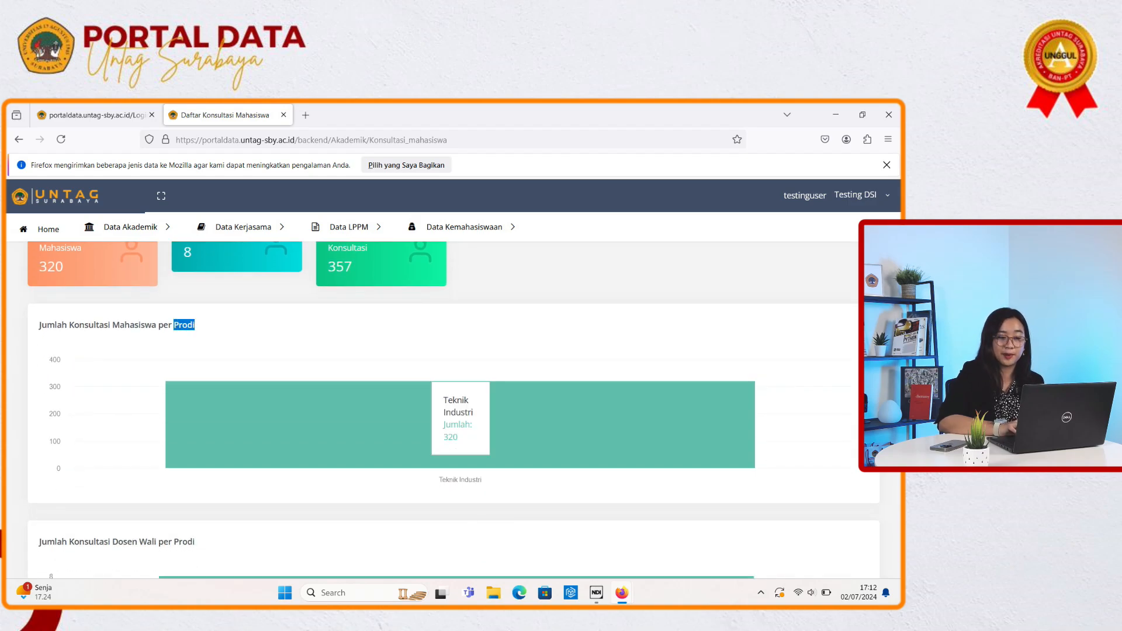
{"action": "scroll", "coordinate": [462, 409], "scroll_direction": "up", "scroll_amount": 1}
{"action": "scroll", "coordinate": [461, 409], "scroll_direction": "down", "scroll_amount": 2}
{"action": "scroll", "coordinate": [456, 410], "scroll_direction": "down", "scroll_amount": 2}
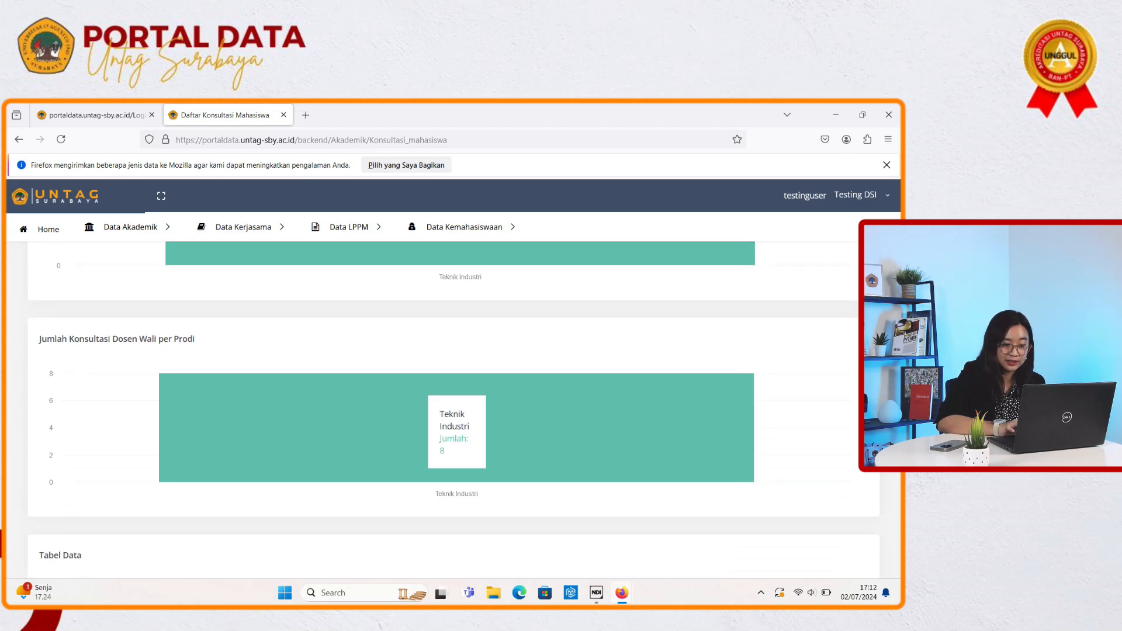
Step: Expand the first, second and fourth rows of the data table to read their consultation contents
{"action": "scroll", "coordinate": [457, 432], "scroll_direction": "down", "scroll_amount": 5}
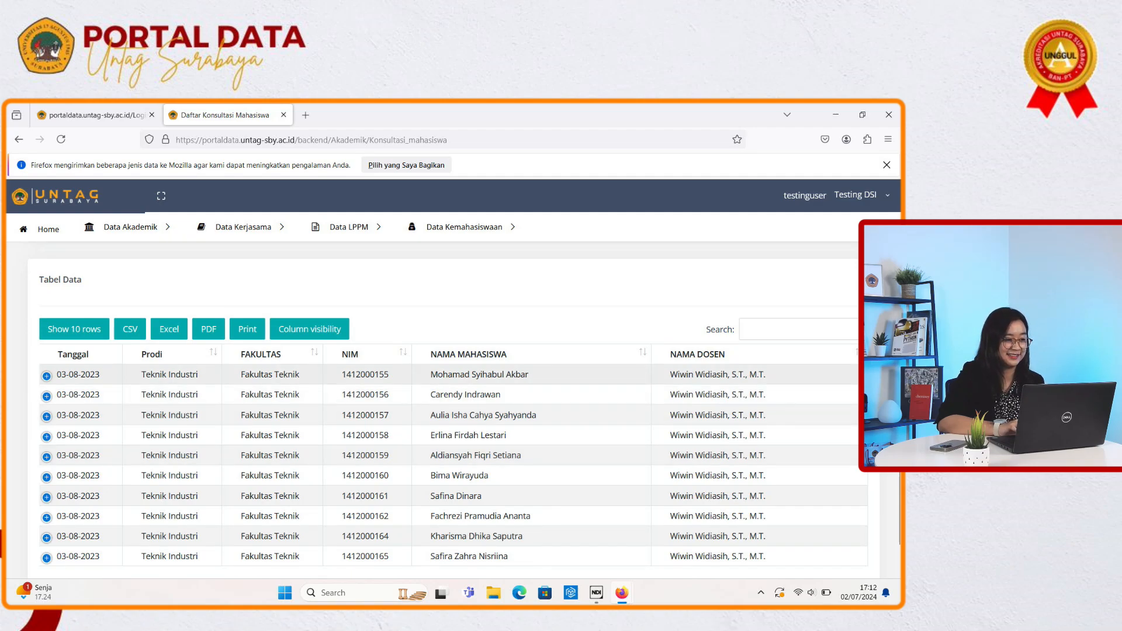
{"action": "left_click", "coordinate": [46, 376]}
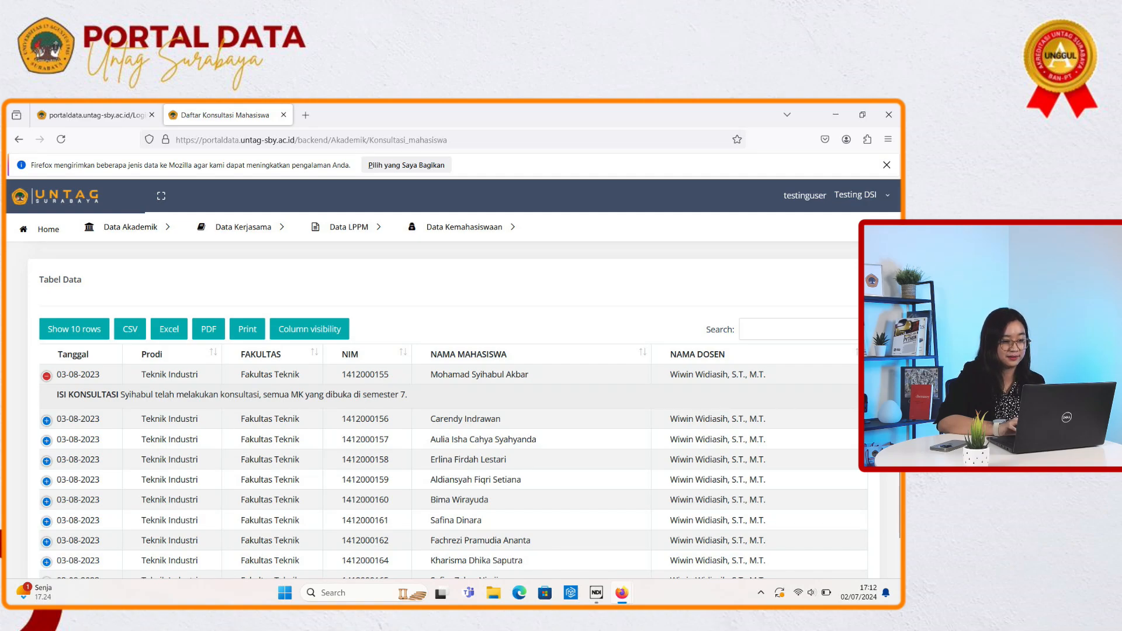
{"action": "left_click", "coordinate": [46, 421]}
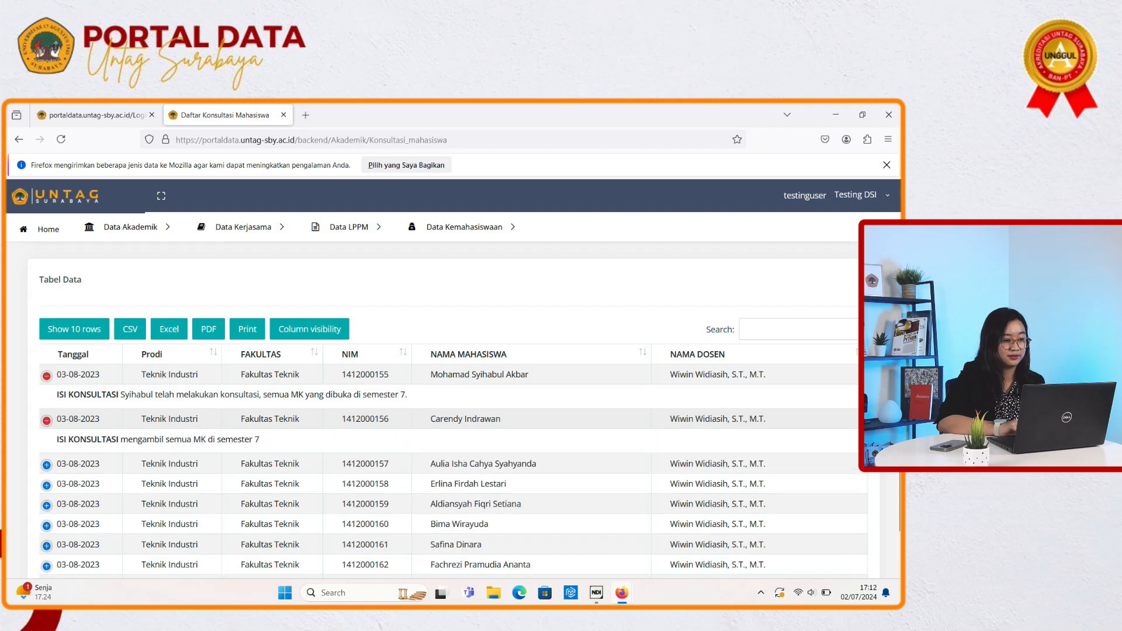
{"action": "scroll", "coordinate": [448, 415], "scroll_direction": "down", "scroll_amount": 1}
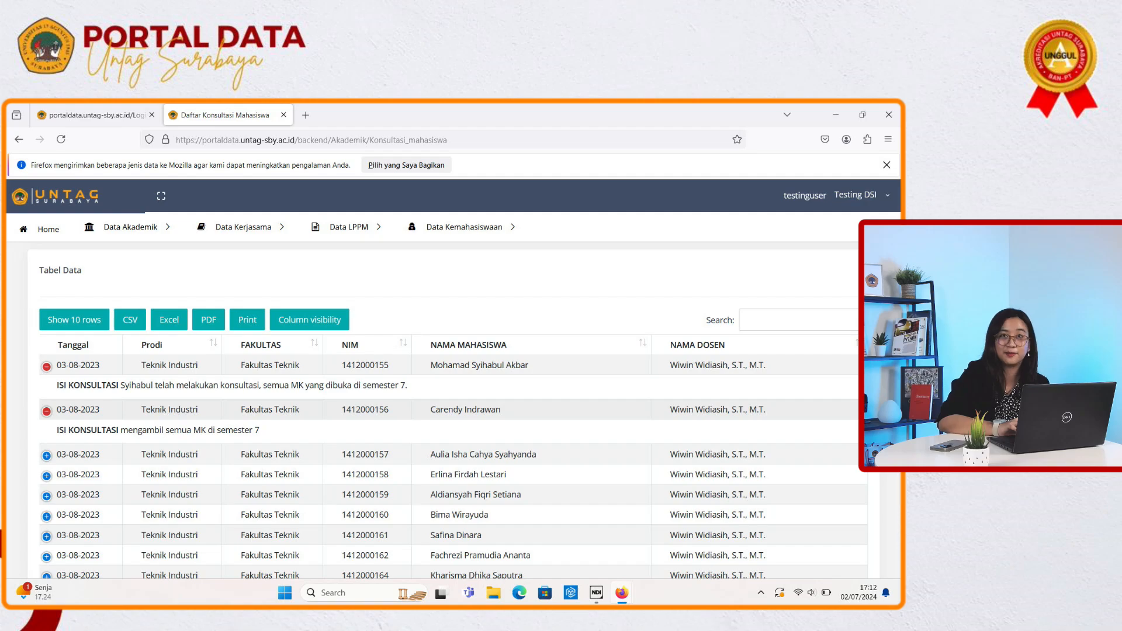
{"action": "scroll", "coordinate": [448, 416], "scroll_direction": "down", "scroll_amount": 3}
{"action": "scroll", "coordinate": [448, 416], "scroll_direction": "down", "scroll_amount": 1}
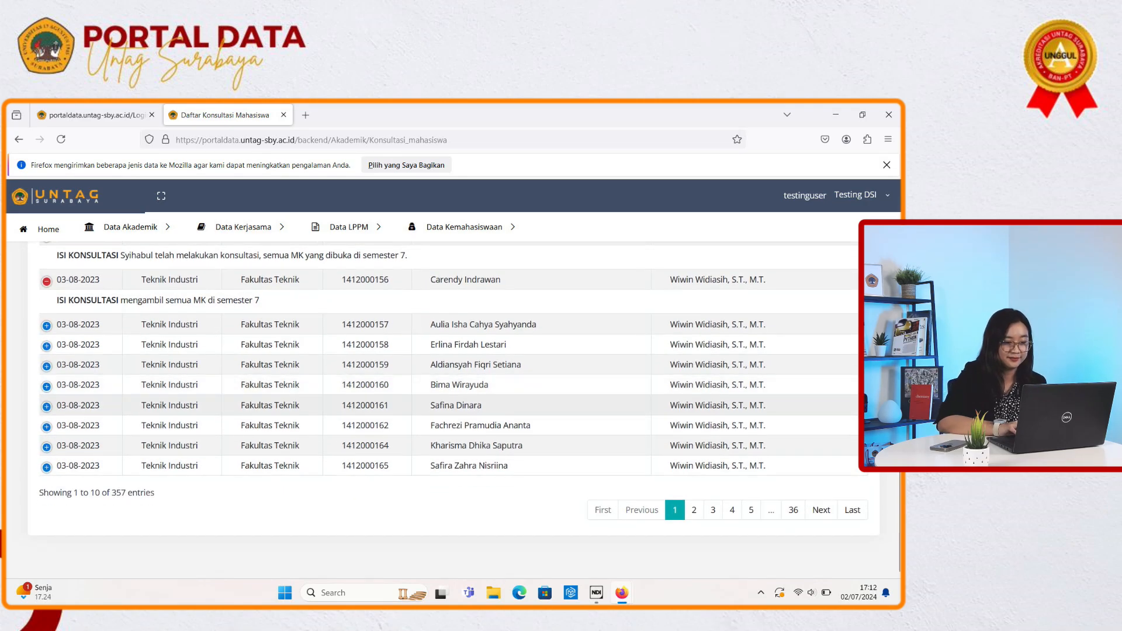
{"action": "scroll", "coordinate": [448, 409], "scroll_direction": "up", "scroll_amount": 15}
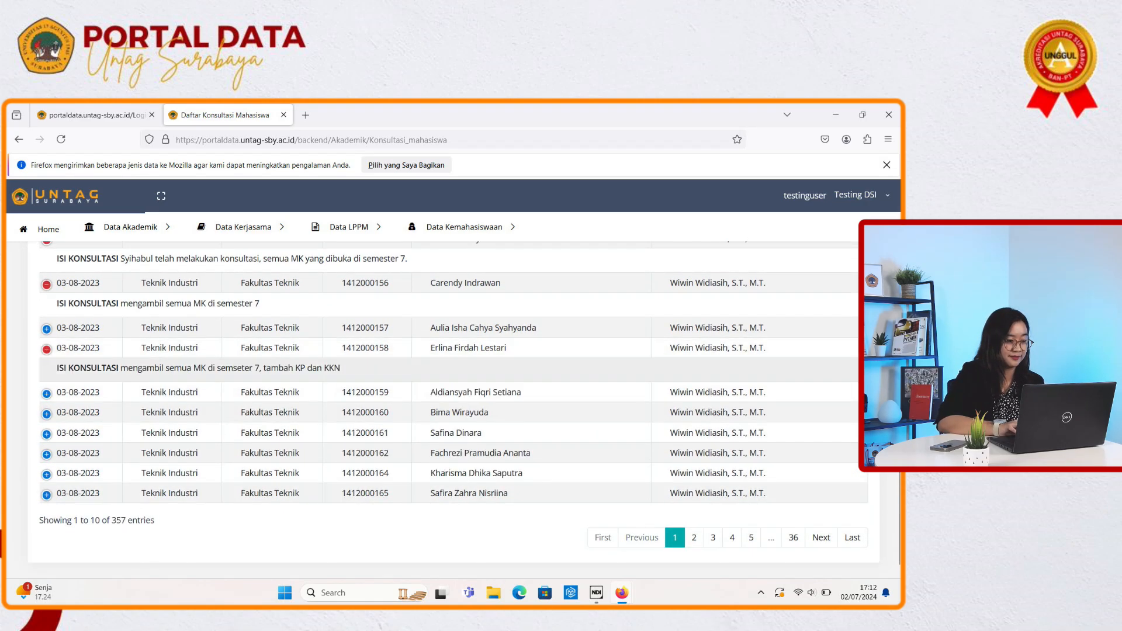
Step: Open the MBKM page of the academic data
{"action": "scroll", "coordinate": [448, 409], "scroll_direction": "up", "scroll_amount": 3}
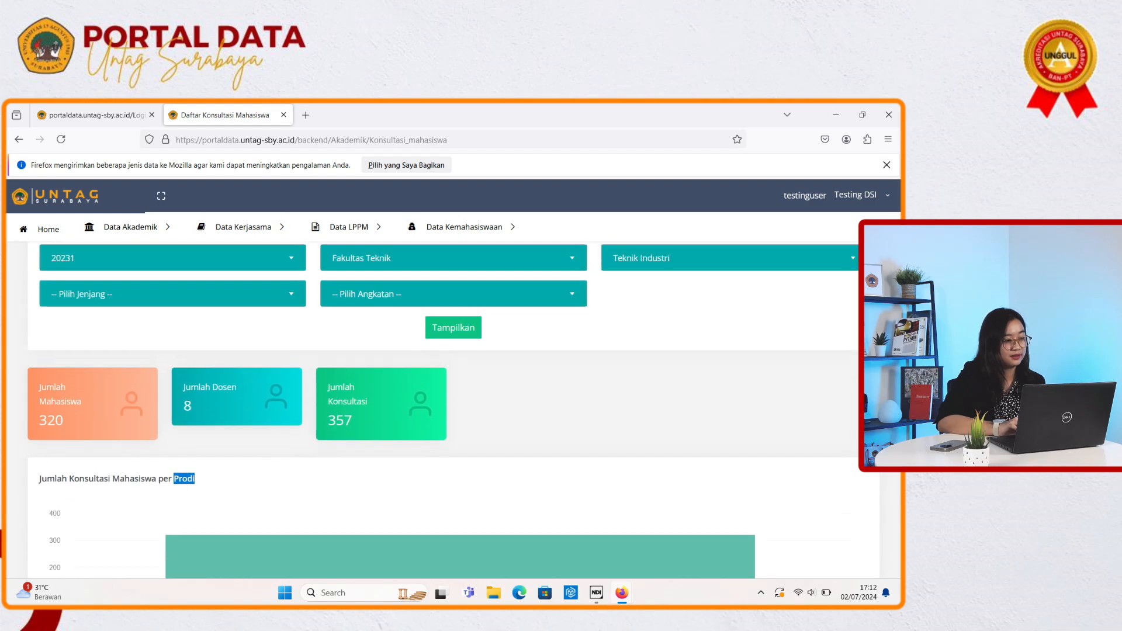
{"action": "left_click", "coordinate": [130, 227]}
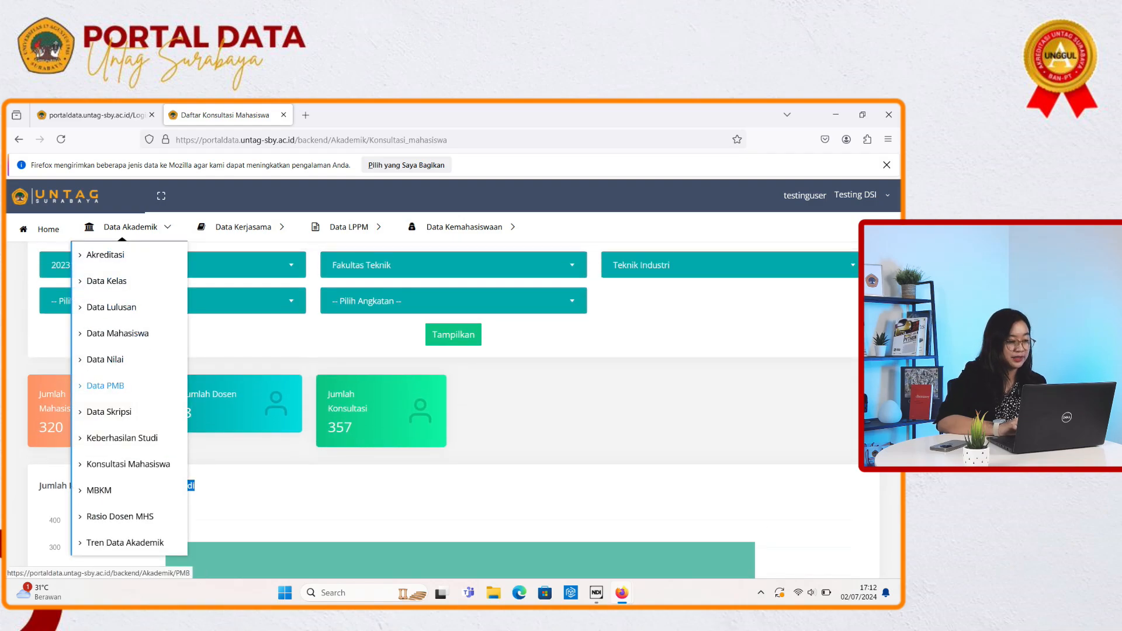
{"action": "scroll", "coordinate": [128, 464], "scroll_direction": "down", "scroll_amount": 1}
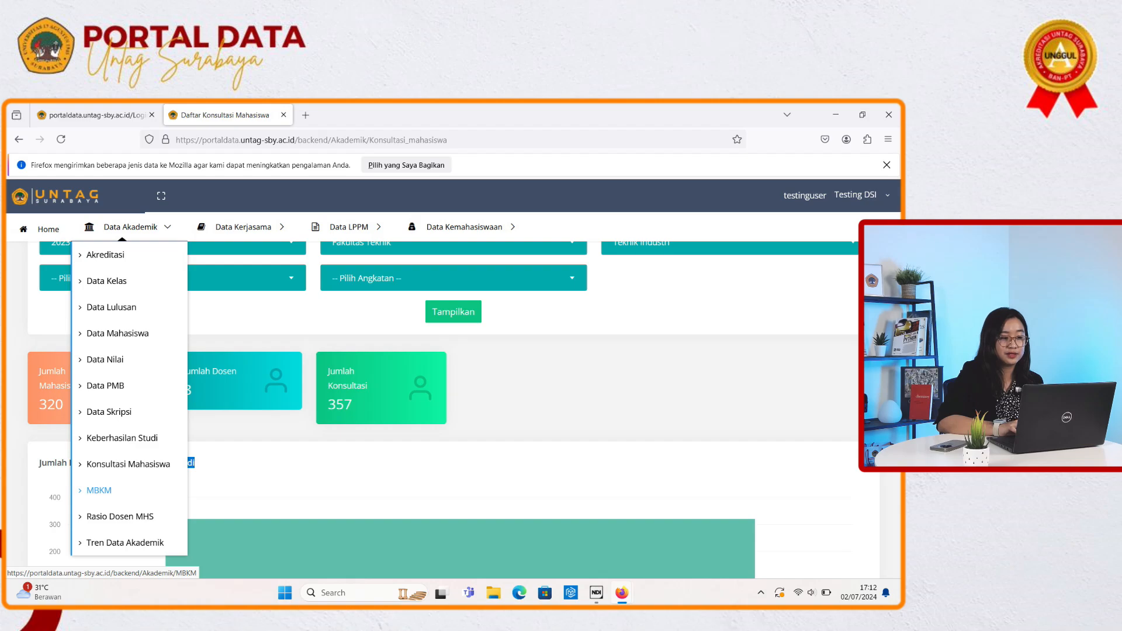
{"action": "left_click", "coordinate": [99, 491]}
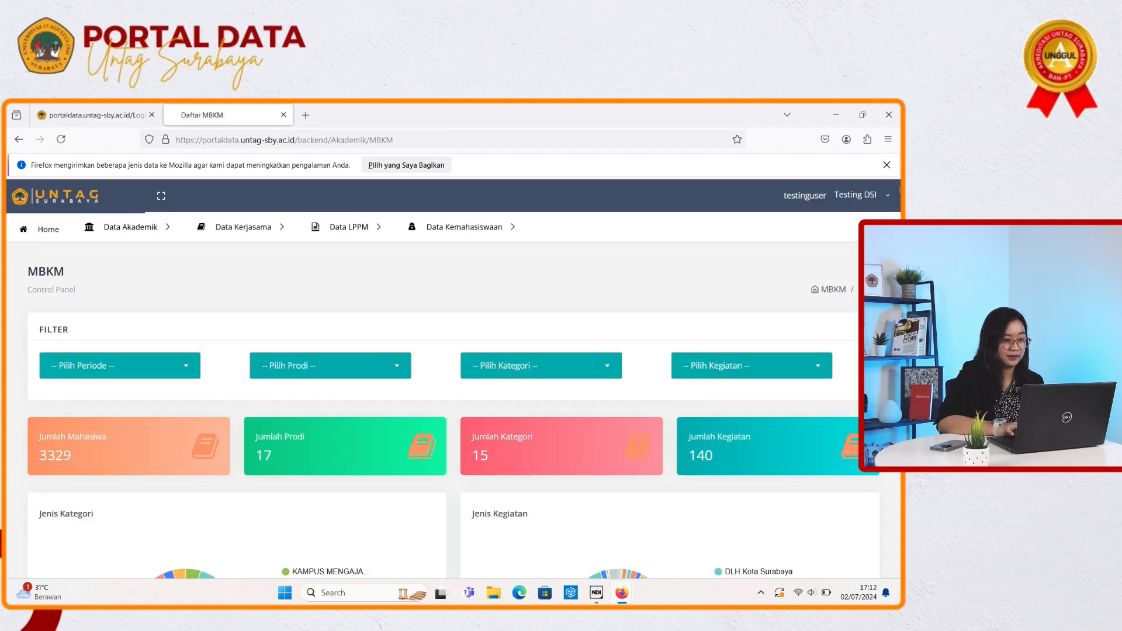
Step: Filter the MBKM data by period 20231
{"action": "scroll", "coordinate": [443, 409], "scroll_direction": "down", "scroll_amount": 2}
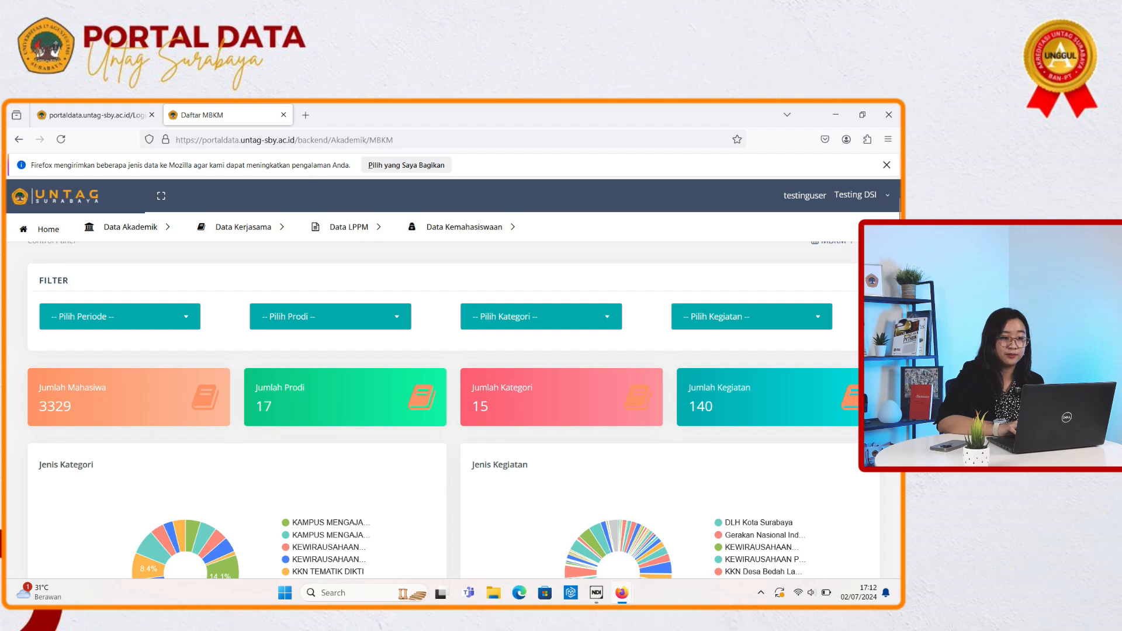
{"action": "scroll", "coordinate": [442, 409], "scroll_direction": "up", "scroll_amount": 1}
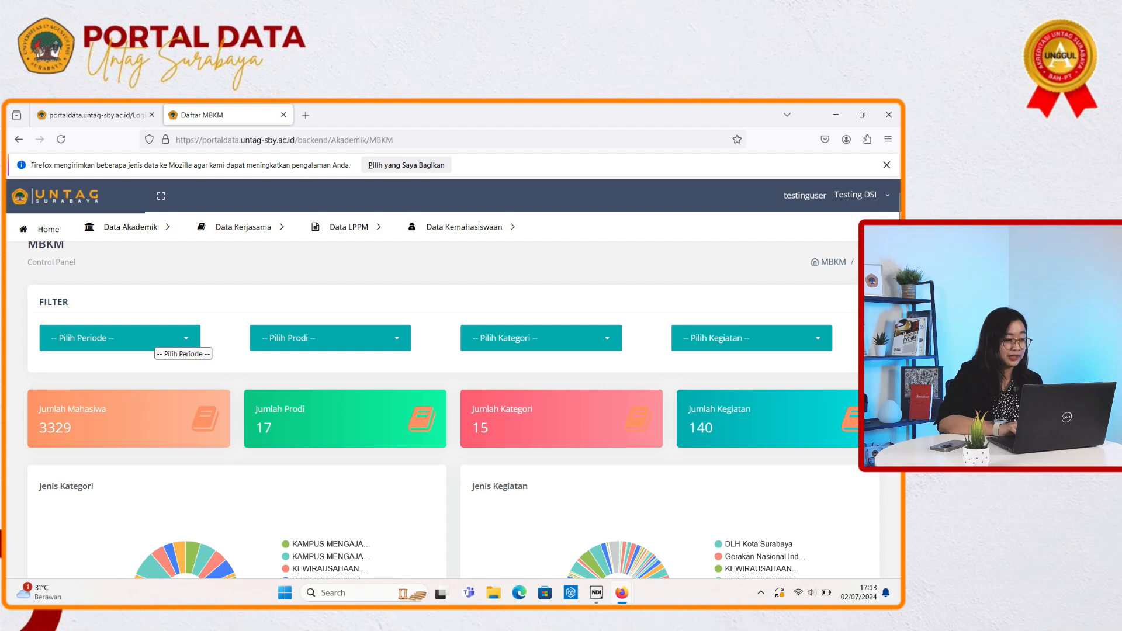
{"action": "left_click", "coordinate": [153, 338]}
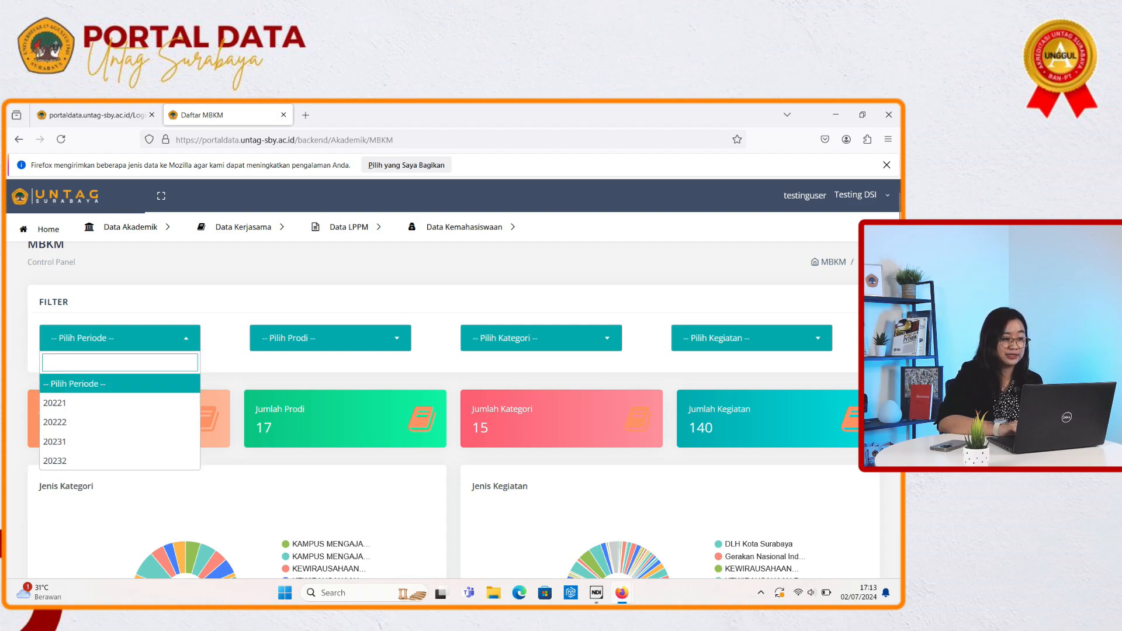
{"action": "left_click", "coordinate": [88, 441]}
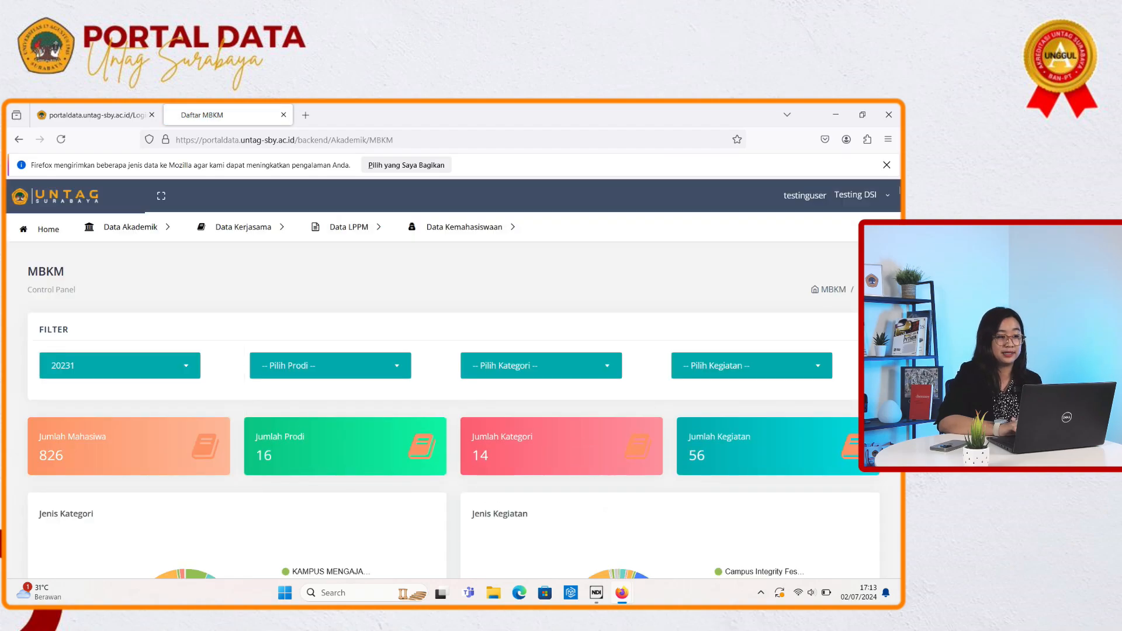
Step: Search the study program filter for "ilm" and limit the MBKM data to Ilmu Komunikasi
{"action": "left_click", "coordinate": [330, 365]}
{"action": "key", "text": "Down"}
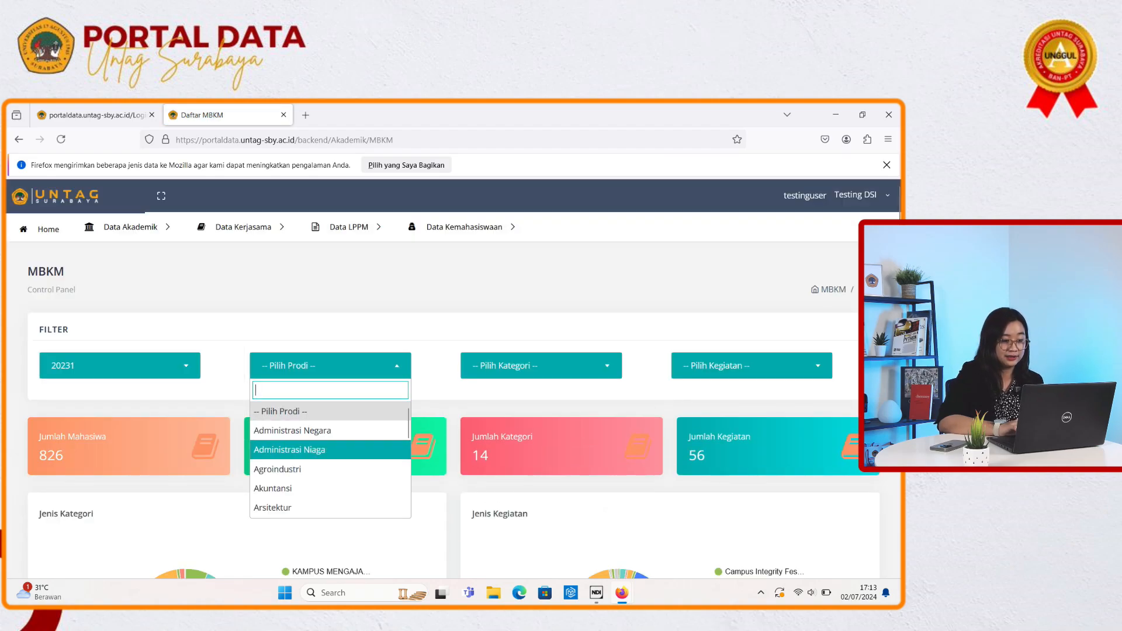
{"action": "type", "text": "ilm"}
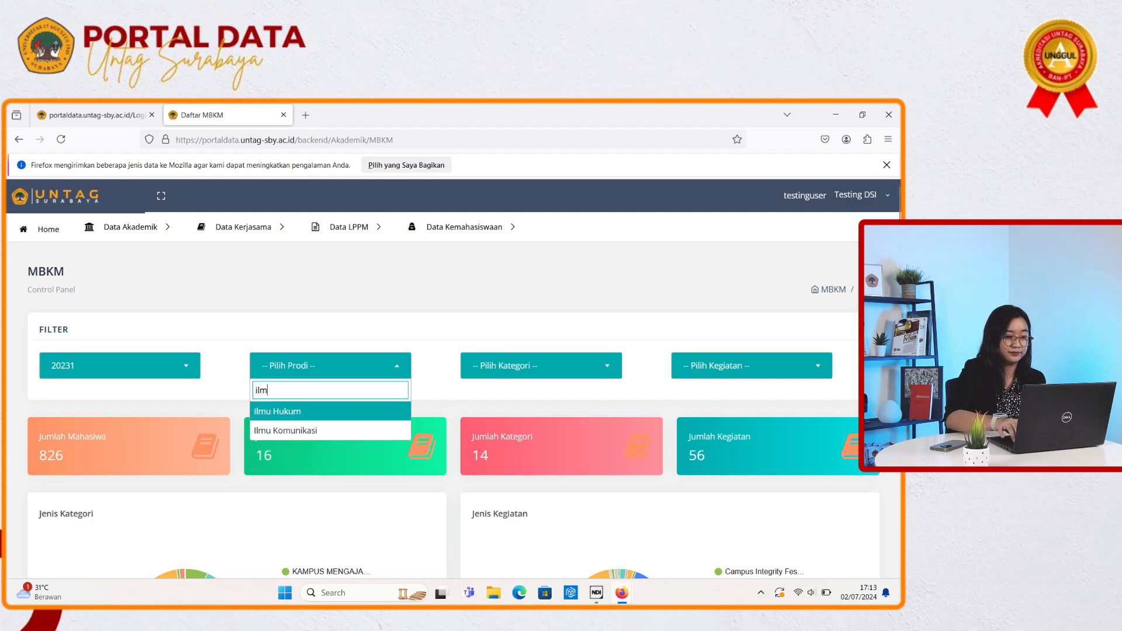
{"action": "key", "text": "Down"}
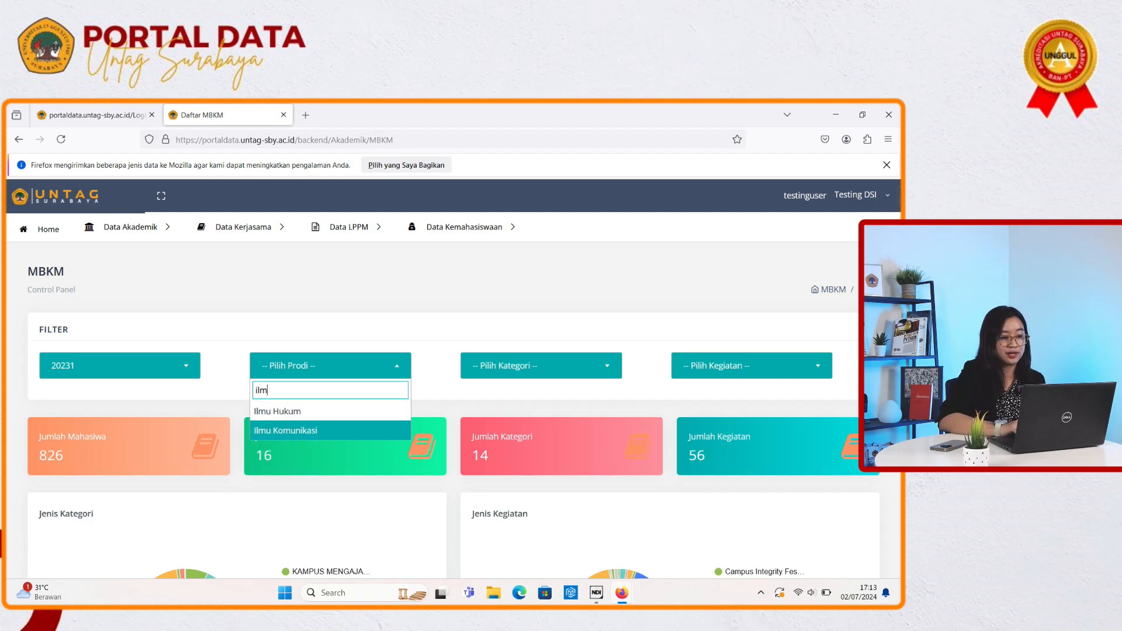
{"action": "key", "text": "Return"}
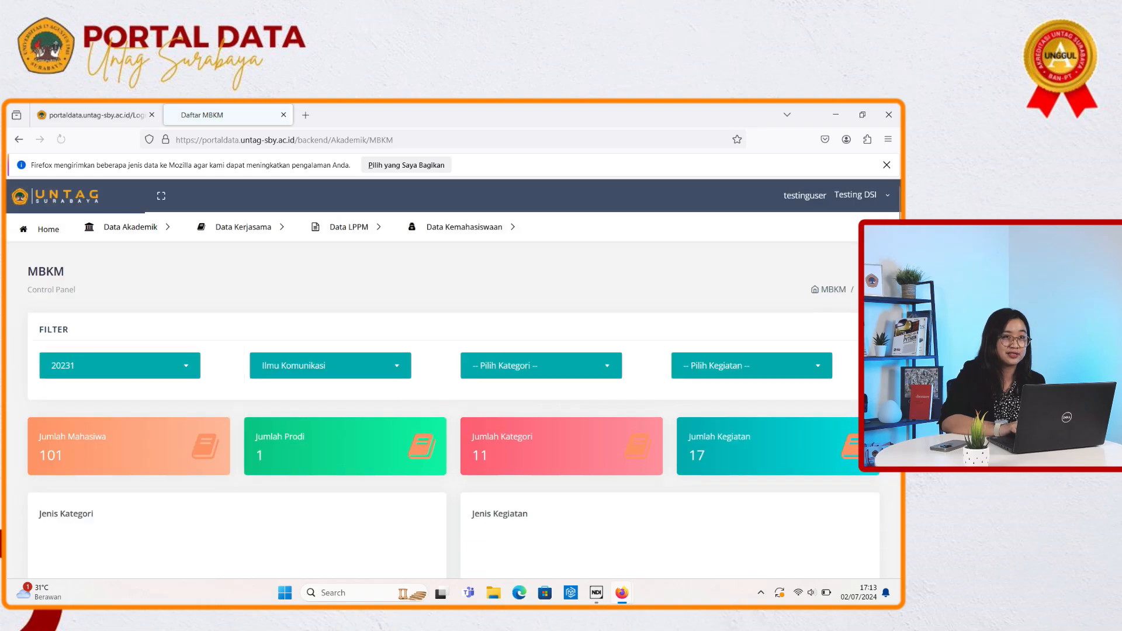
Step: Examine the filtered MBKM totals and the category and activity type charts
{"action": "scroll", "coordinate": [444, 409], "scroll_direction": "down", "scroll_amount": 2}
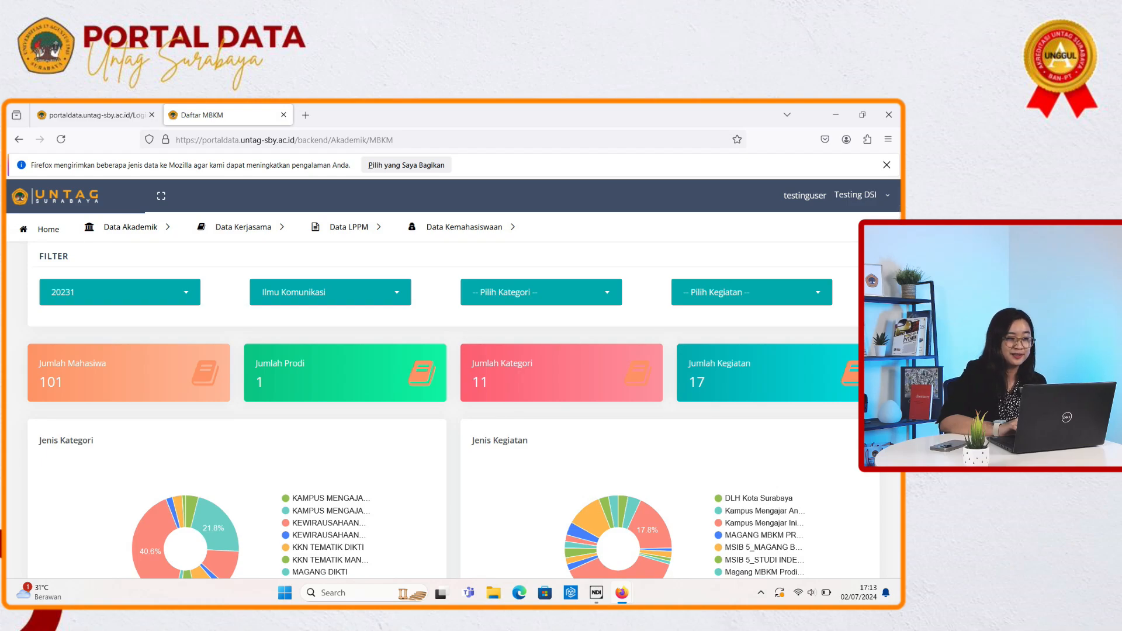
{"action": "scroll", "coordinate": [445, 409], "scroll_direction": "down", "scroll_amount": 1}
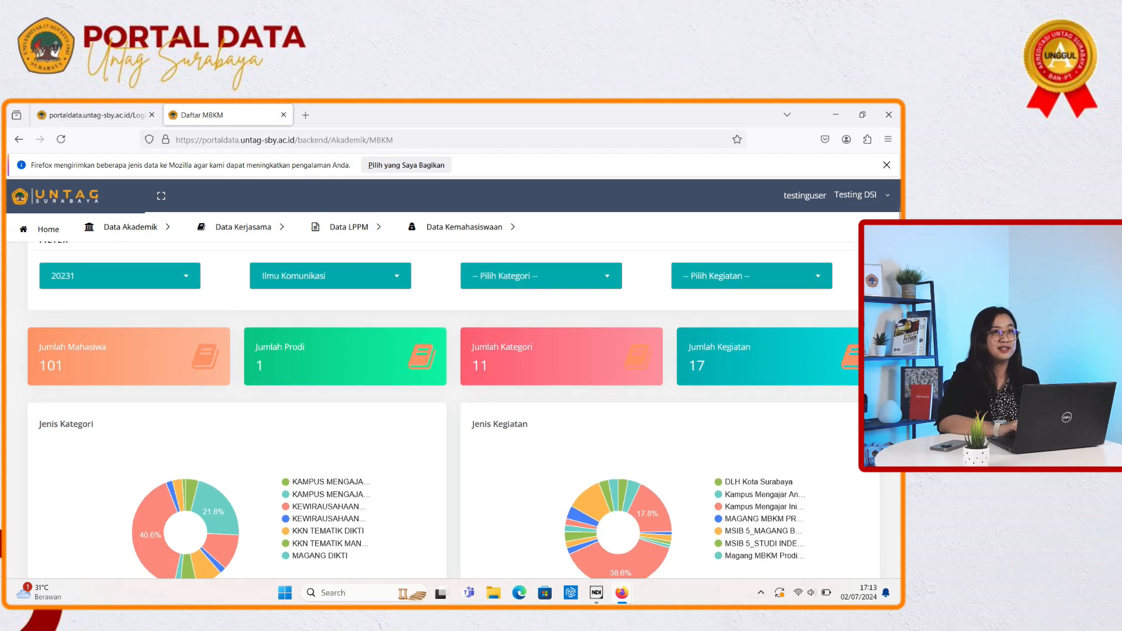
{"action": "scroll", "coordinate": [444, 409], "scroll_direction": "down", "scroll_amount": 1}
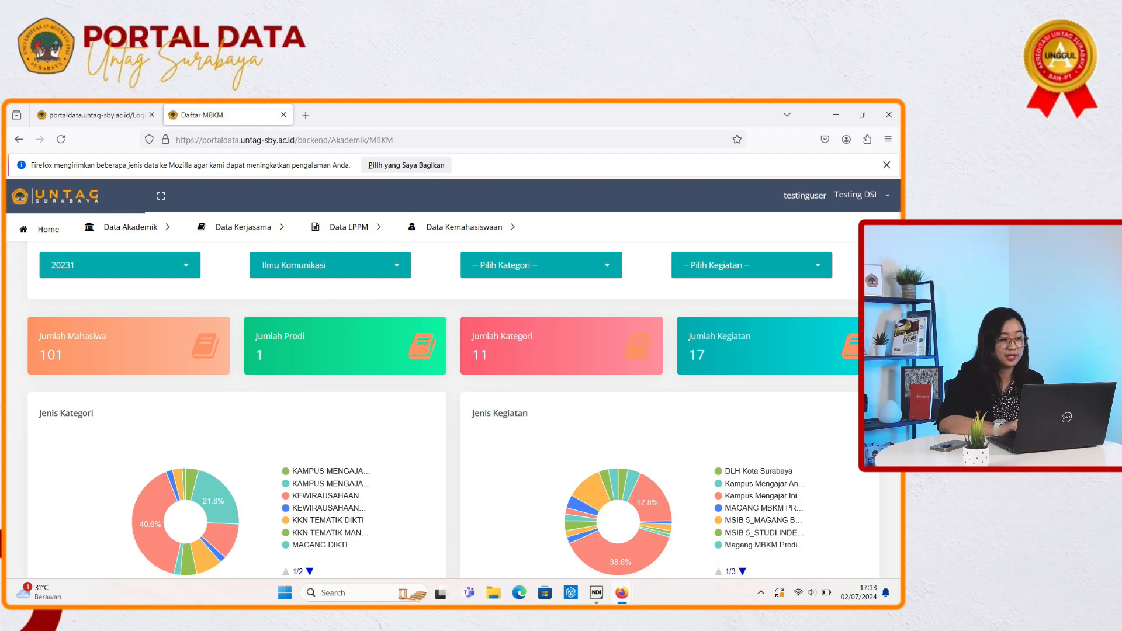
{"action": "scroll", "coordinate": [444, 409], "scroll_direction": "down", "scroll_amount": 1}
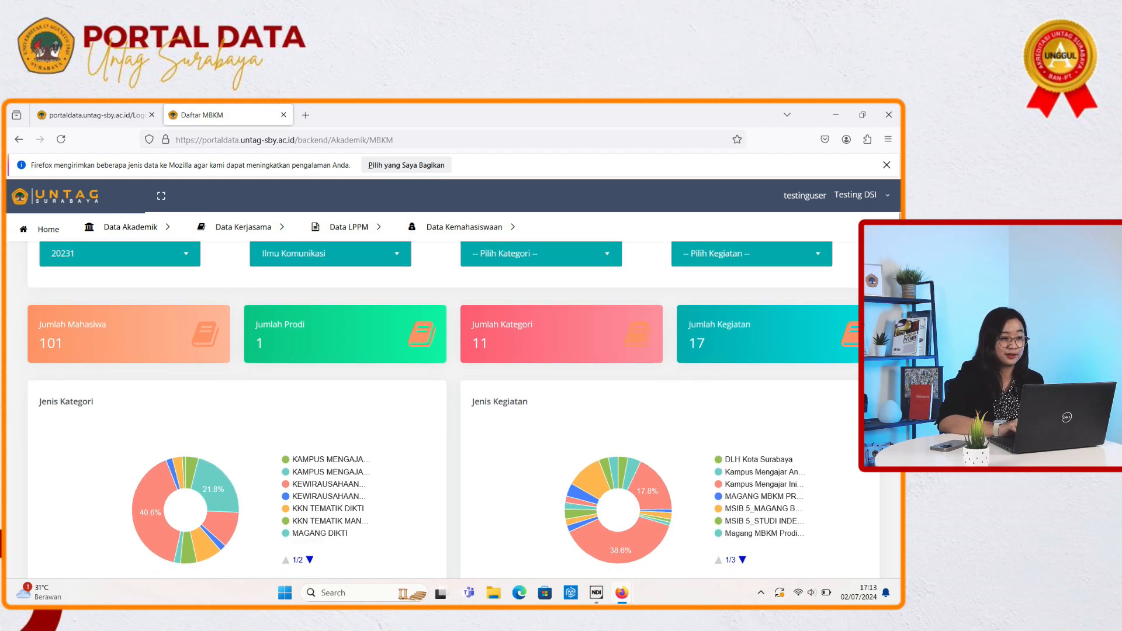
{"action": "scroll", "coordinate": [445, 409], "scroll_direction": "up", "scroll_amount": 2}
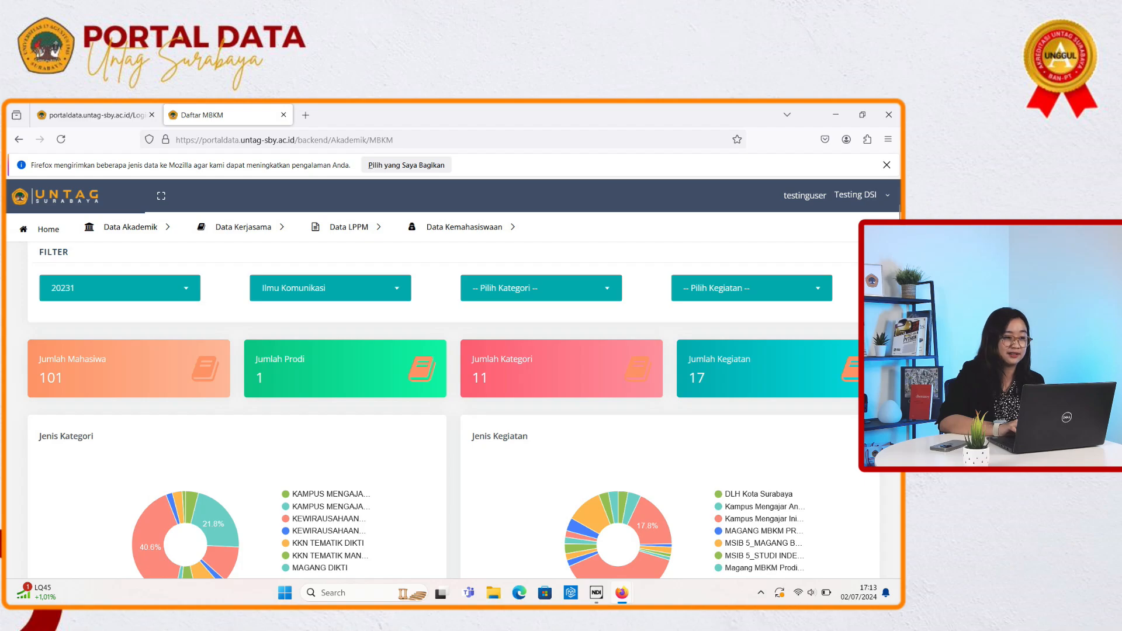
{"action": "scroll", "coordinate": [444, 409], "scroll_direction": "down", "scroll_amount": 1}
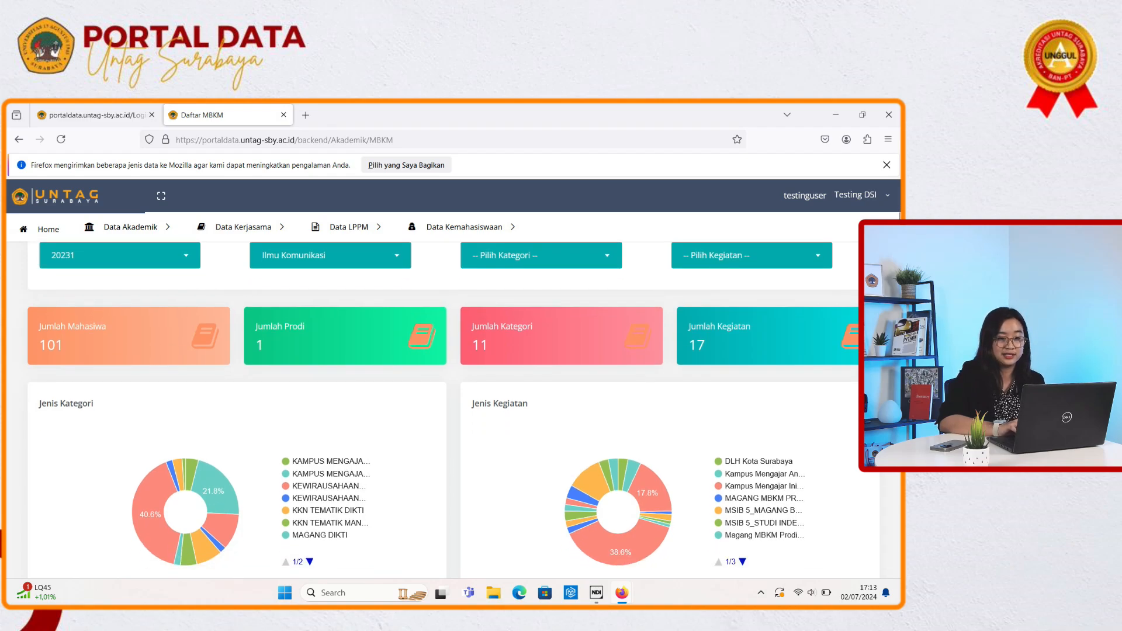
Step: Examine the Data Kategori Per Prodi and Data Kegiatan Per Prodi charts for the filtered MBKM data
{"action": "scroll", "coordinate": [444, 409], "scroll_direction": "down", "scroll_amount": 1}
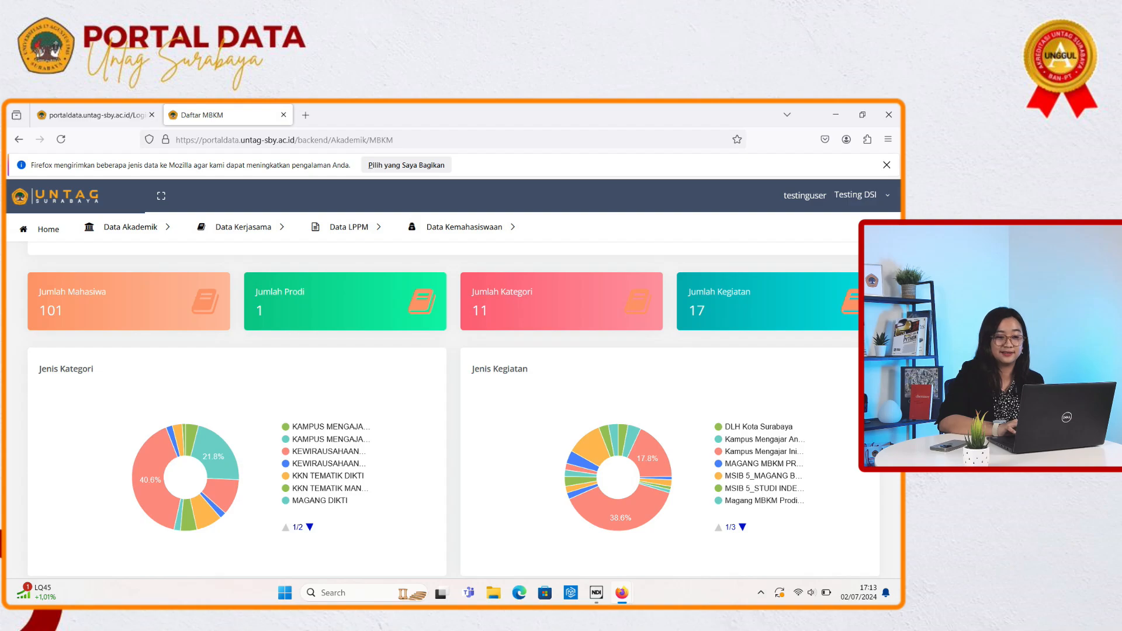
{"action": "scroll", "coordinate": [444, 409], "scroll_direction": "down", "scroll_amount": 2}
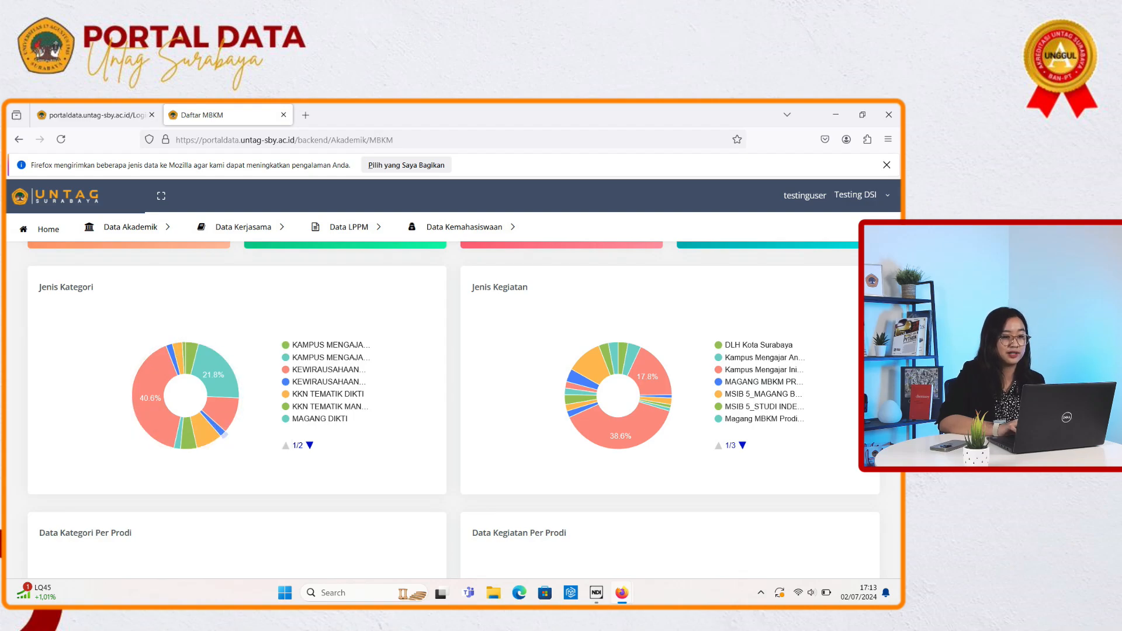
{"action": "scroll", "coordinate": [453, 403], "scroll_direction": "down", "scroll_amount": 1}
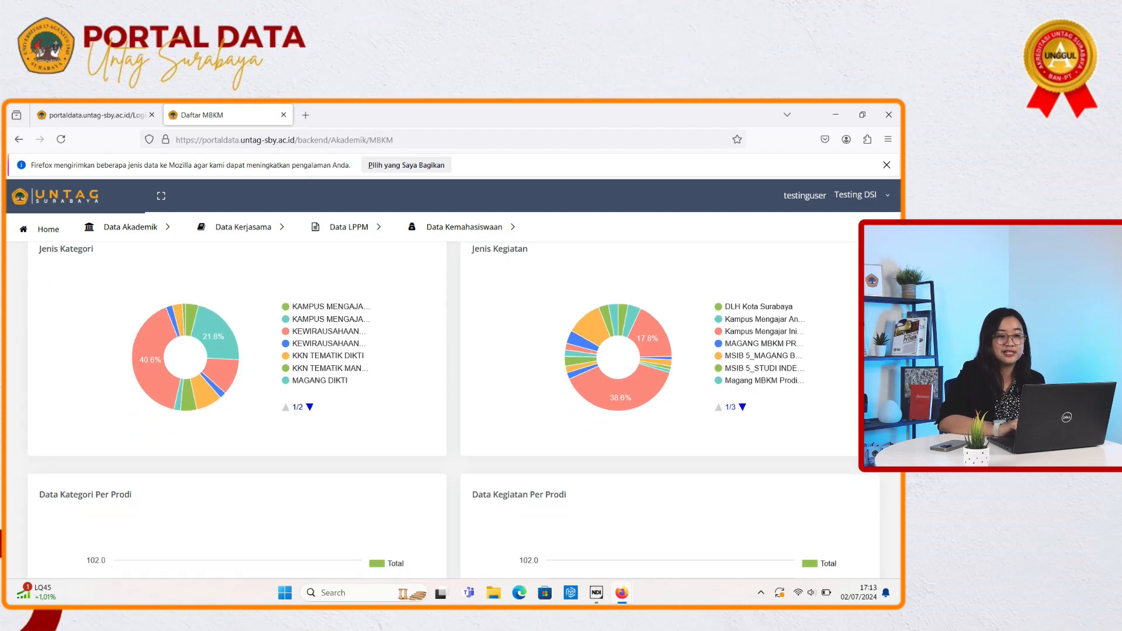
{"action": "scroll", "coordinate": [453, 403], "scroll_direction": "down", "scroll_amount": 2}
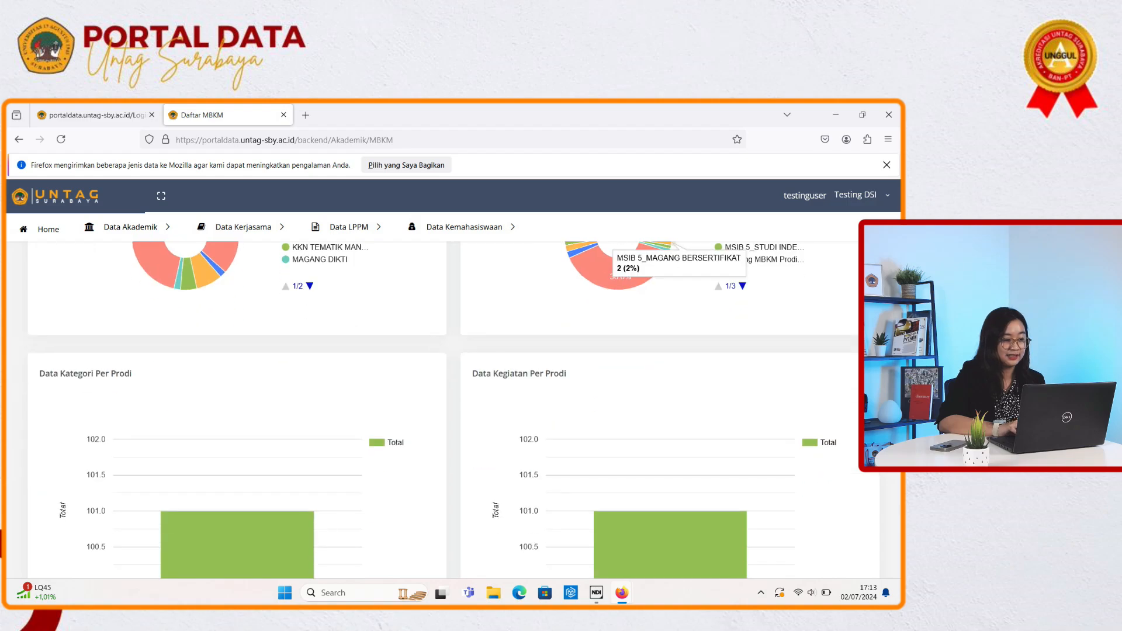
{"action": "scroll", "coordinate": [453, 403], "scroll_direction": "down", "scroll_amount": 1}
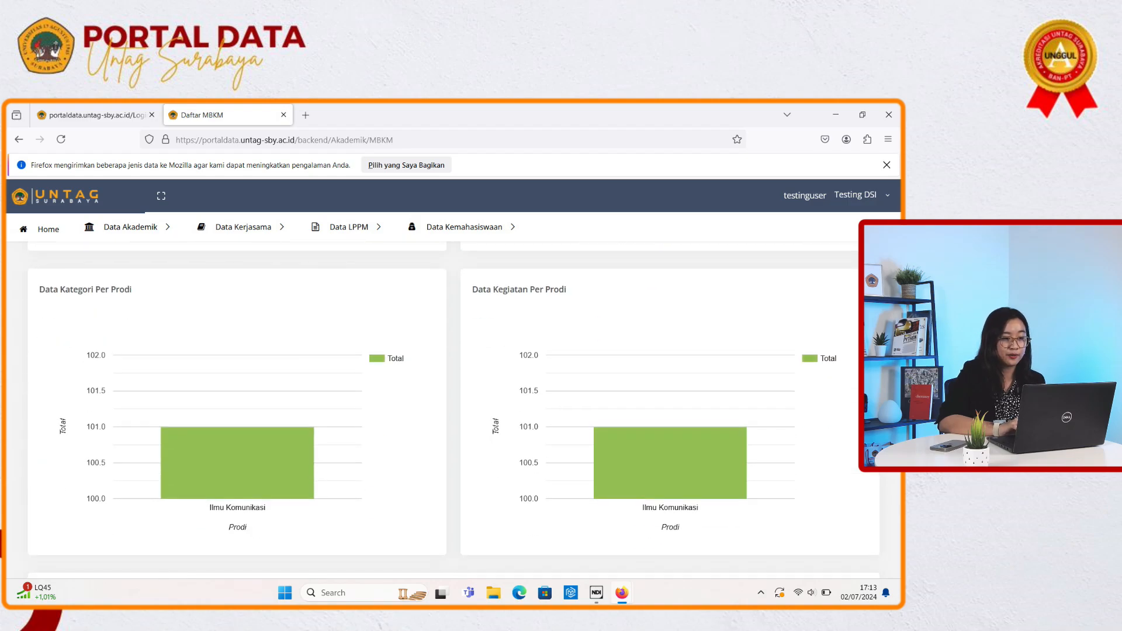
{"action": "scroll", "coordinate": [453, 403], "scroll_direction": "down", "scroll_amount": 1}
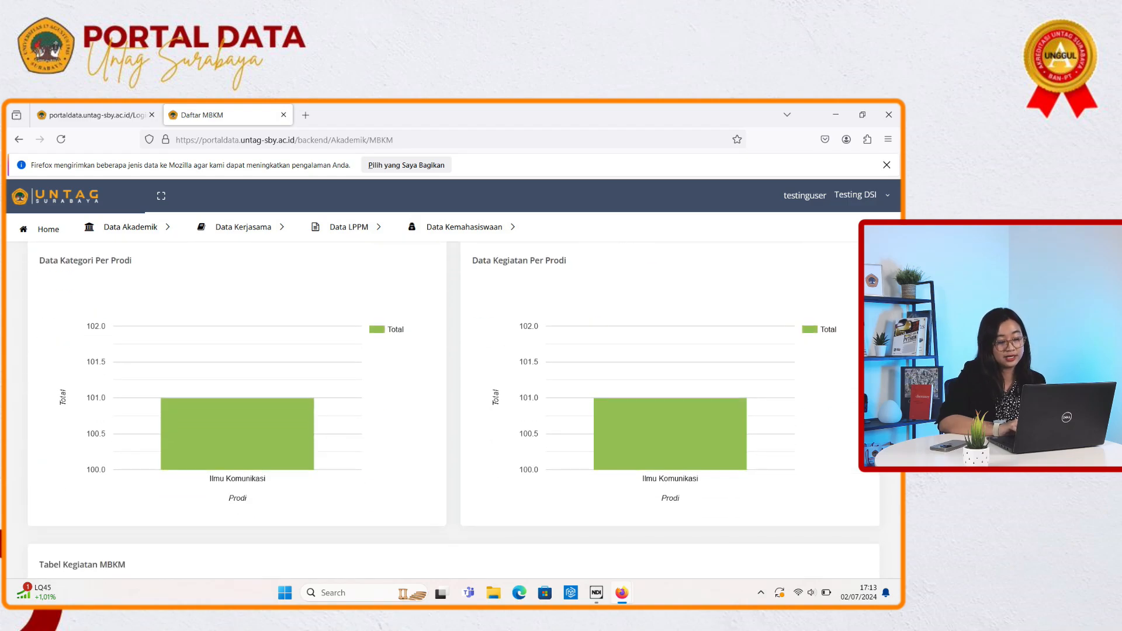
Step: Expand the MSIB 5_STUDI INDEPENDEN BERSERTIFIKAT row in Tabel Kegiatan MBKM to view its category and count
{"action": "scroll", "coordinate": [452, 403], "scroll_direction": "down", "scroll_amount": 4}
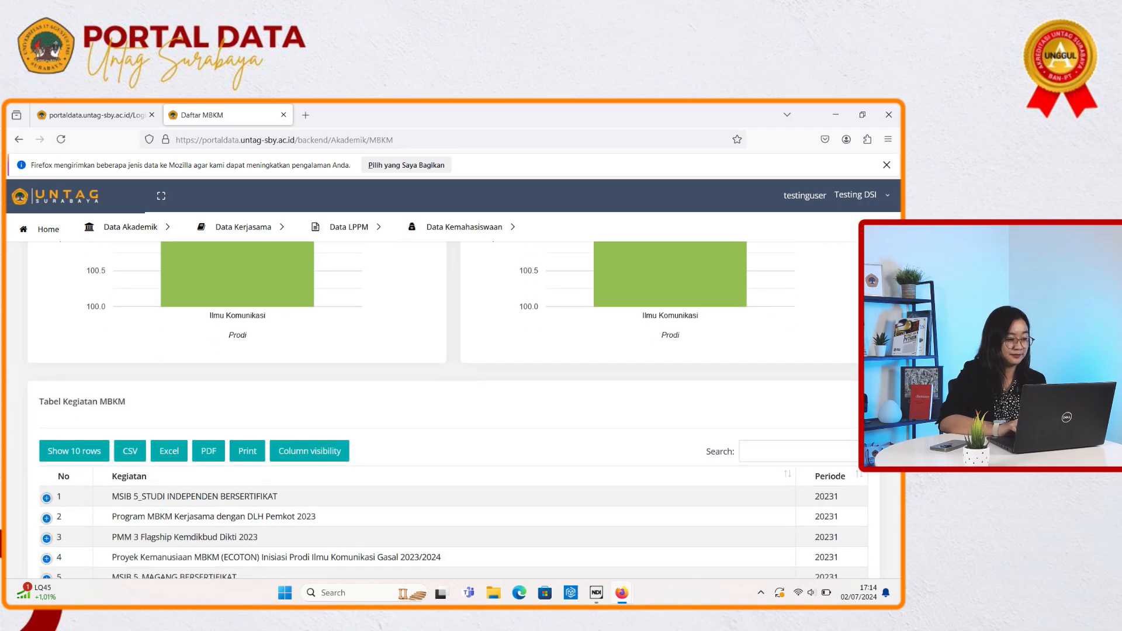
{"action": "scroll", "coordinate": [453, 403], "scroll_direction": "down", "scroll_amount": 1}
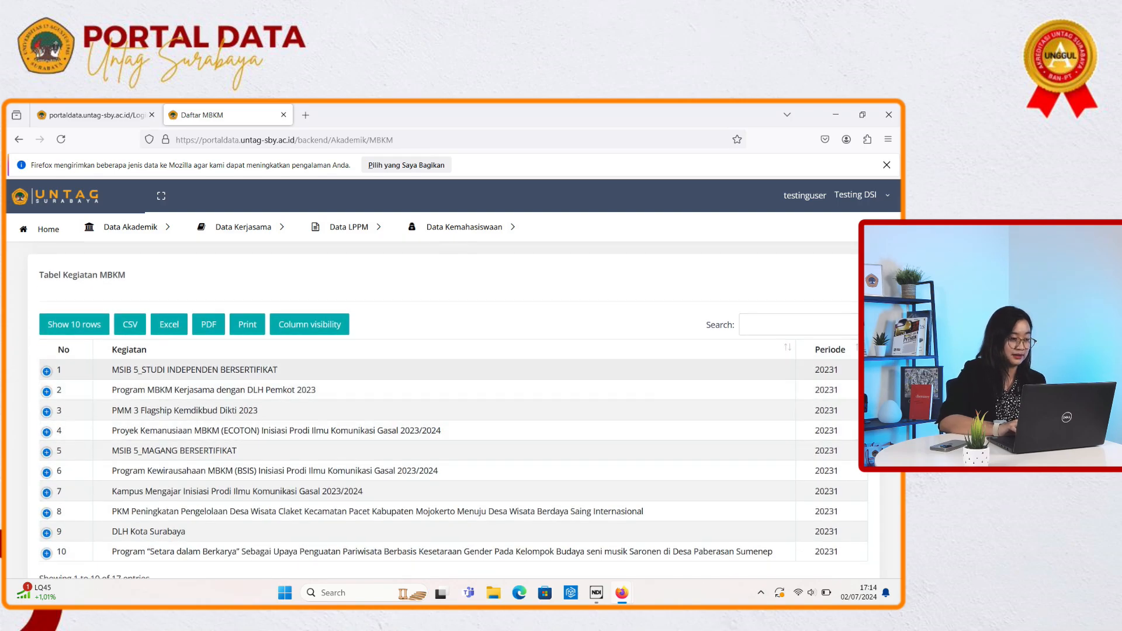
{"action": "left_click", "coordinate": [46, 372]}
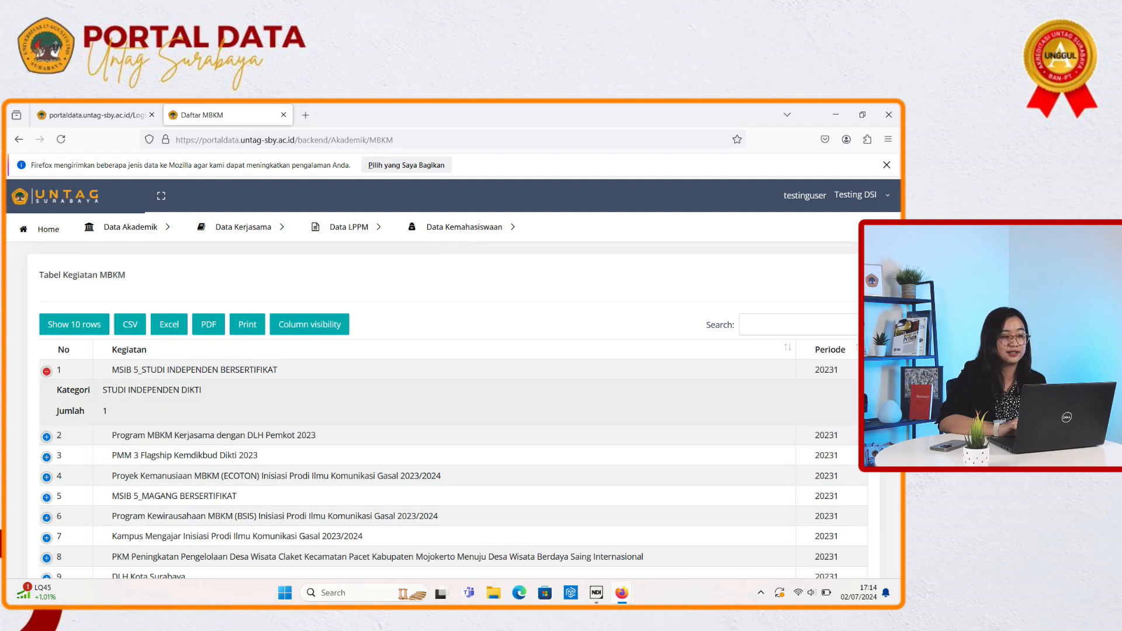
{"action": "scroll", "coordinate": [448, 409], "scroll_direction": "down", "scroll_amount": 1}
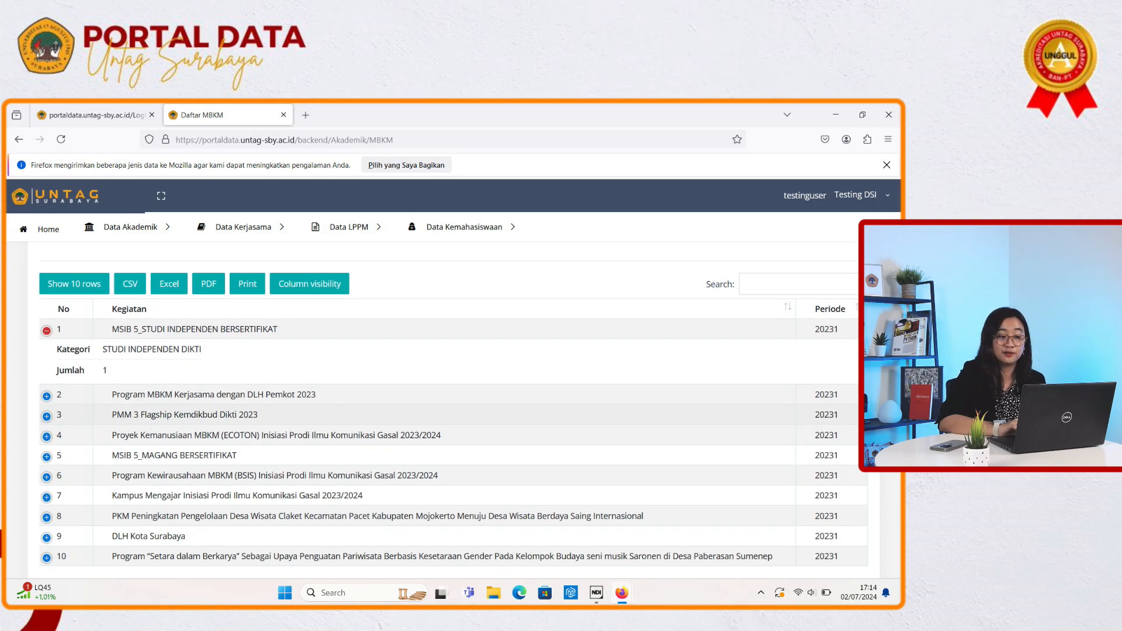
{"action": "scroll", "coordinate": [453, 418], "scroll_direction": "up", "scroll_amount": 1}
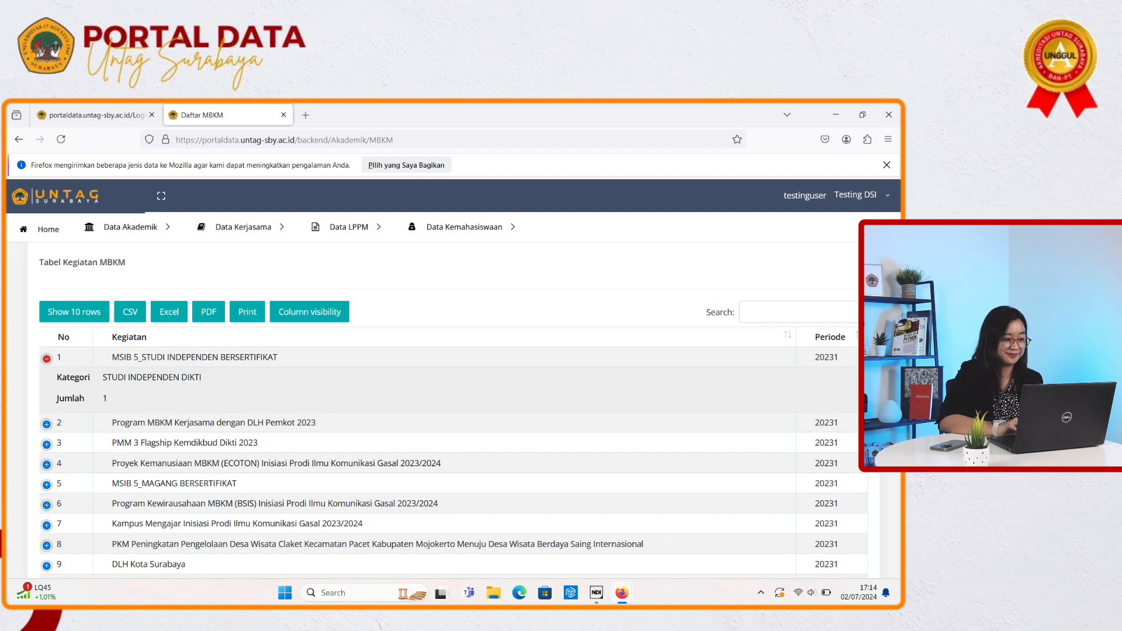
Step: Expand the first row, Kampus Mengajar Angkatan 6, in Tabel Konversi MBKM and review its student details and SKS Konversi
{"action": "scroll", "coordinate": [448, 379], "scroll_direction": "down", "scroll_amount": 3}
{"action": "scroll", "coordinate": [448, 409], "scroll_direction": "down", "scroll_amount": 5}
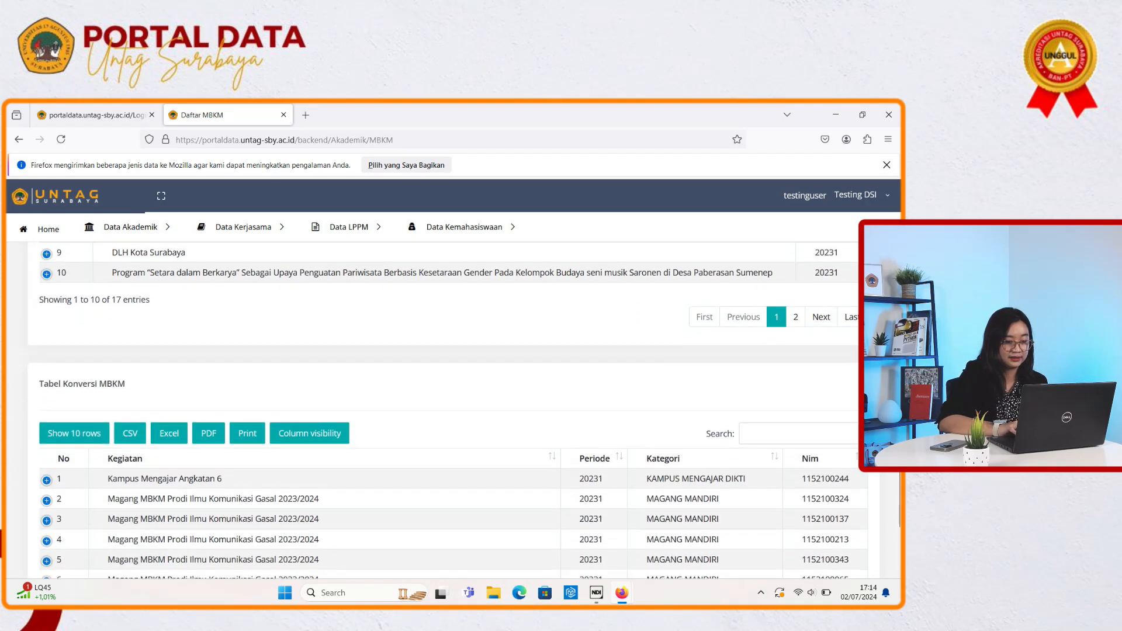
{"action": "scroll", "coordinate": [448, 409], "scroll_direction": "down", "scroll_amount": 3}
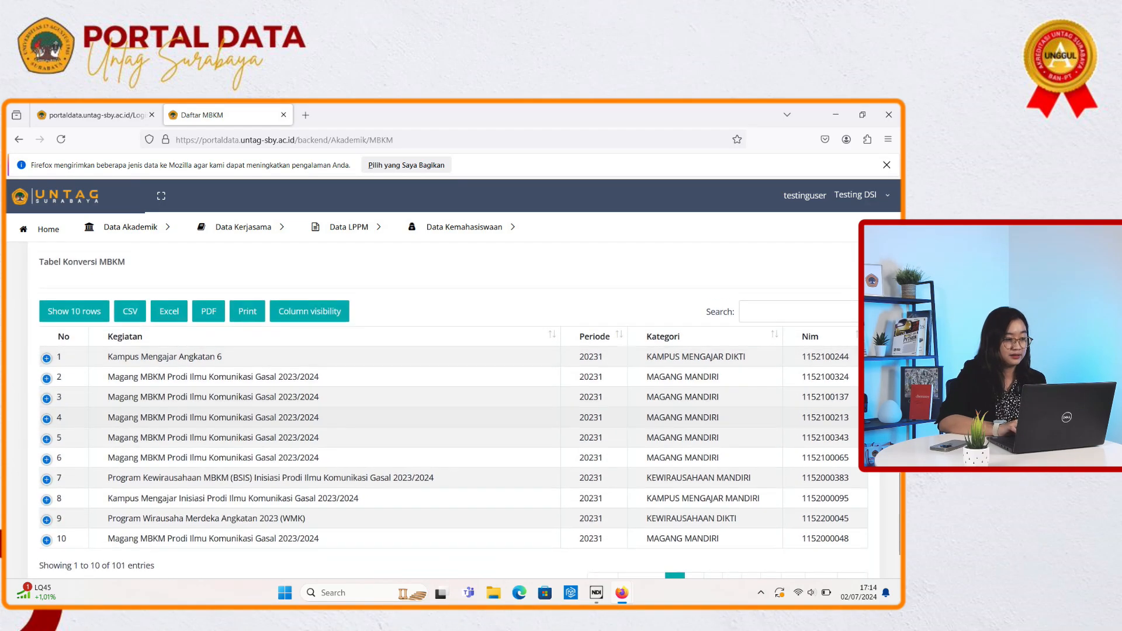
{"action": "left_click", "coordinate": [46, 360]}
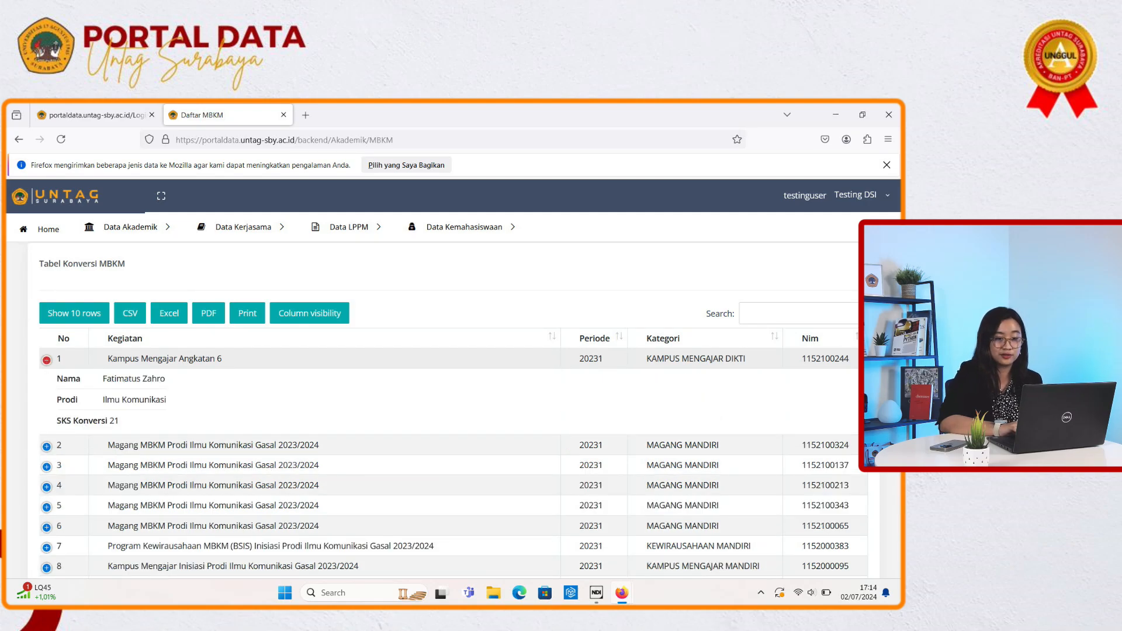
{"action": "scroll", "coordinate": [445, 409], "scroll_direction": "down", "scroll_amount": 1}
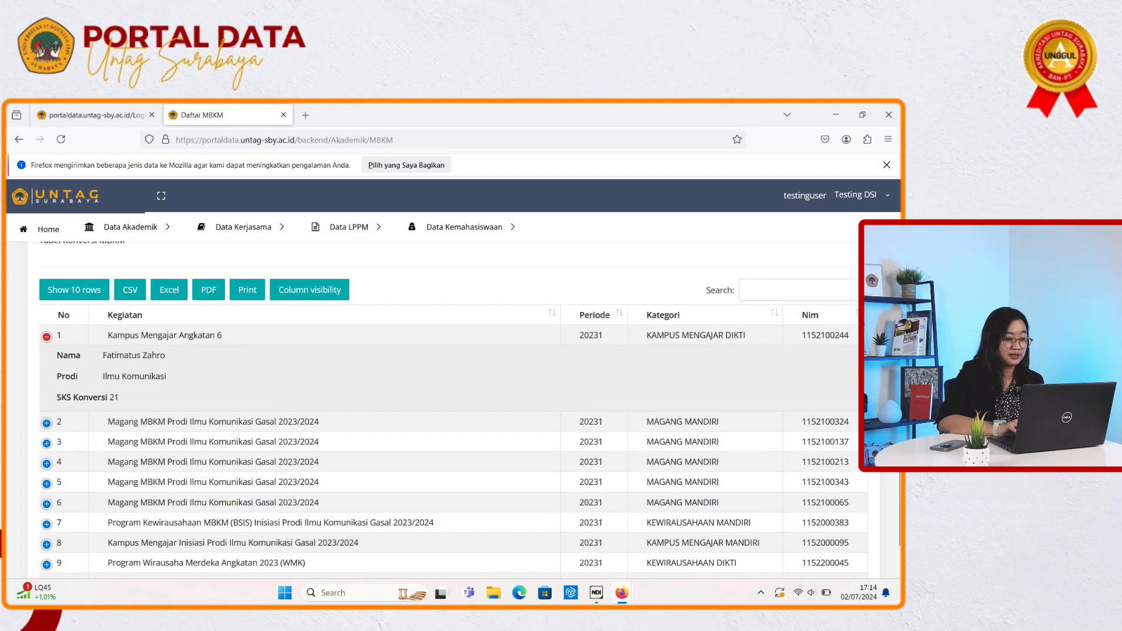
{"action": "scroll", "coordinate": [444, 380], "scroll_direction": "up", "scroll_amount": 1}
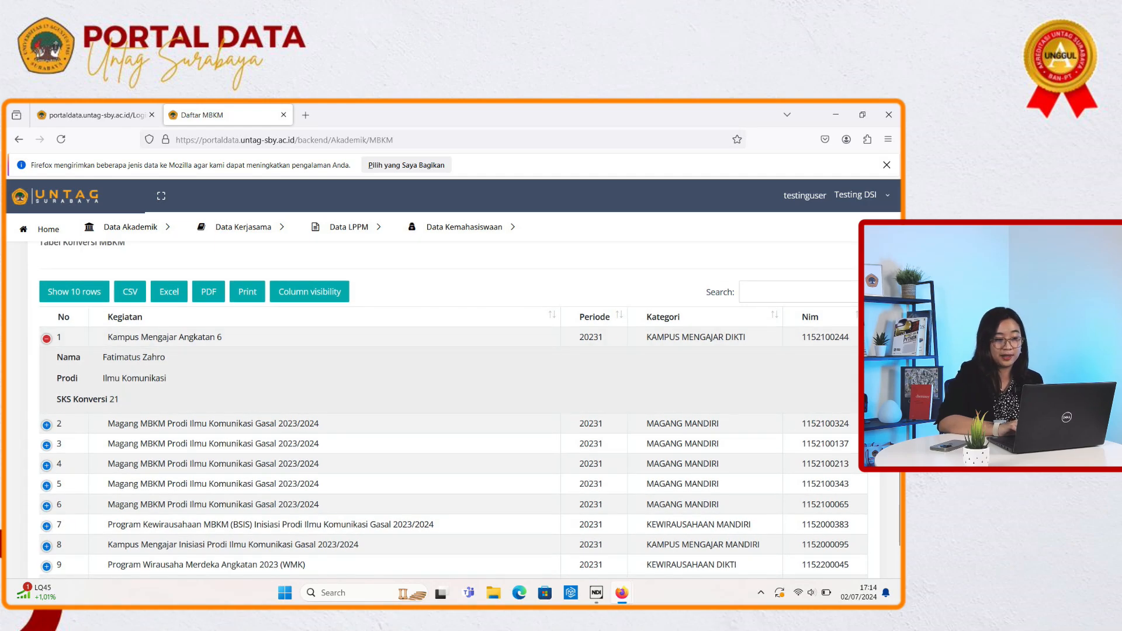
{"action": "double_click", "coordinate": [90, 399]}
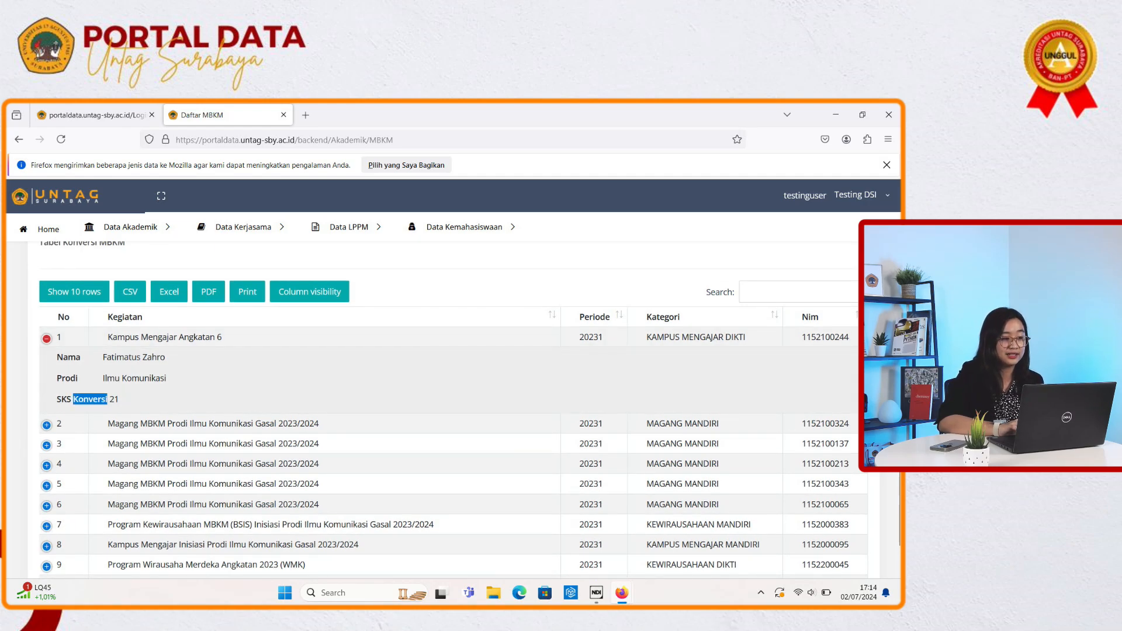
{"action": "scroll", "coordinate": [445, 409], "scroll_direction": "down", "scroll_amount": 3}
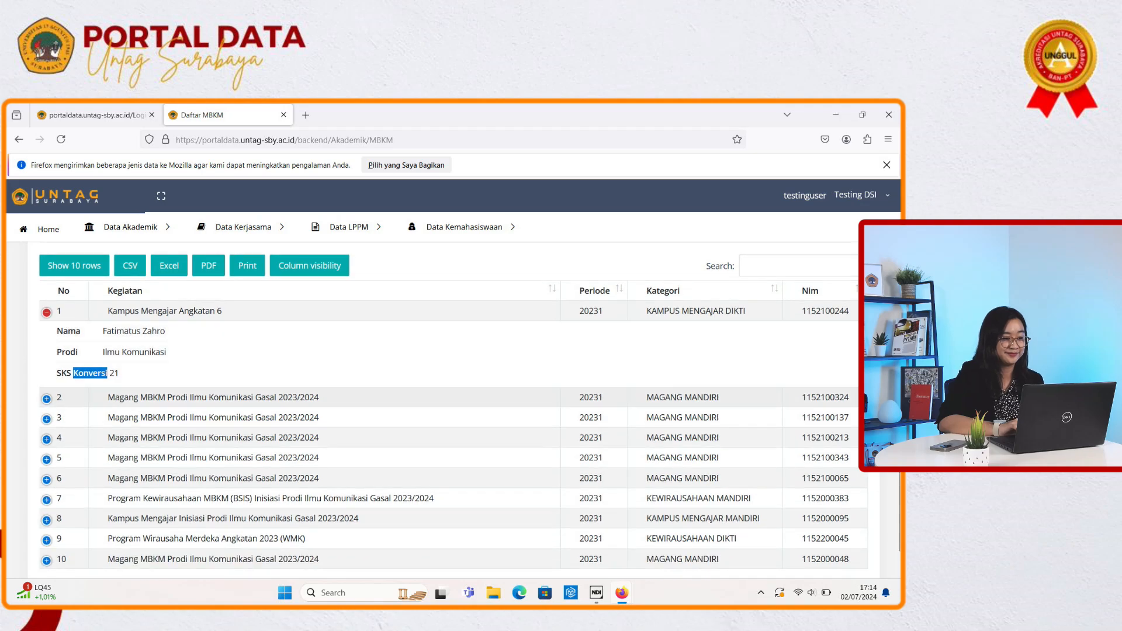
{"action": "scroll", "coordinate": [444, 409], "scroll_direction": "up", "scroll_amount": 1}
{"action": "scroll", "coordinate": [444, 409], "scroll_direction": "down", "scroll_amount": 2}
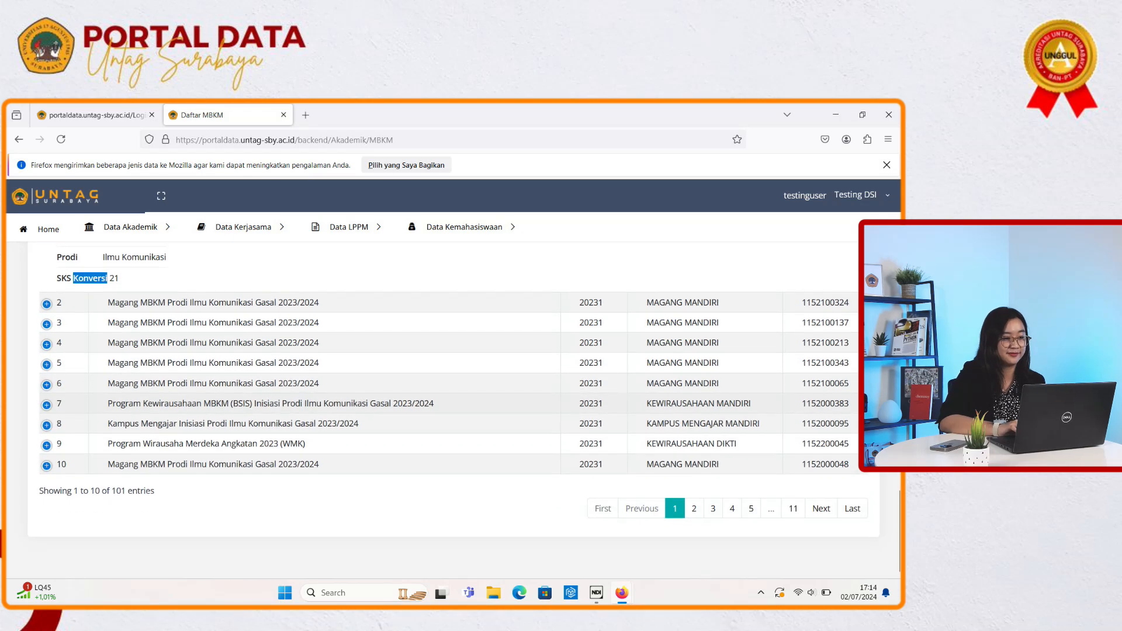
Step: Open the Rasio Dosen MHS page of the academic data
{"action": "scroll", "coordinate": [444, 410], "scroll_direction": "up", "scroll_amount": 10}
{"action": "scroll", "coordinate": [444, 409], "scroll_direction": "up", "scroll_amount": 2}
{"action": "mouse_move", "coordinate": [130, 228]}
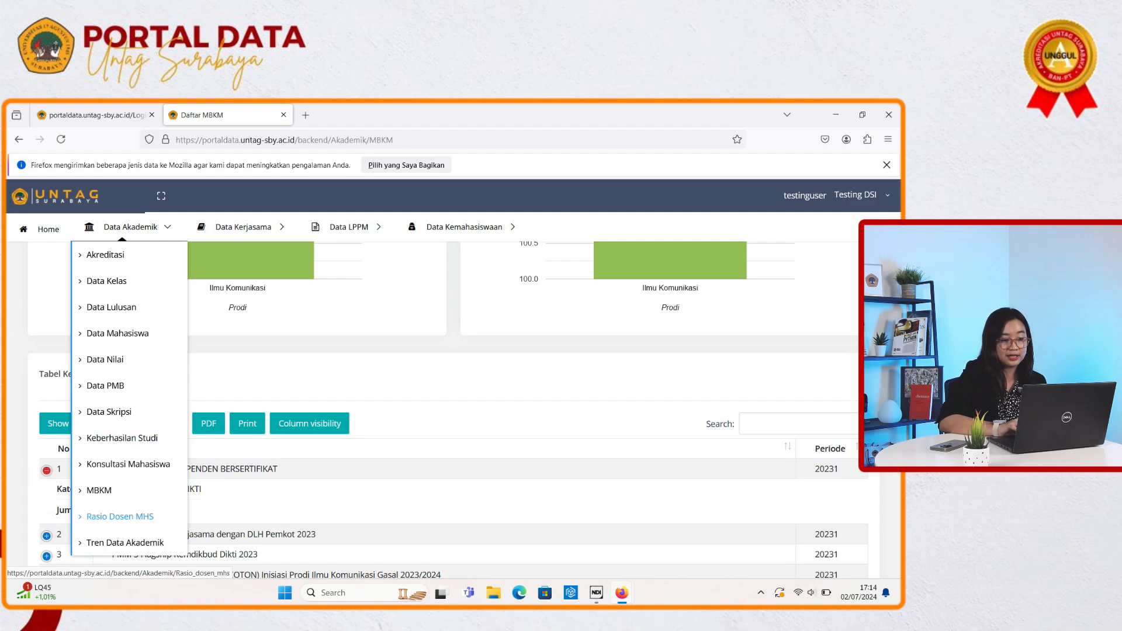
{"action": "left_click", "coordinate": [119, 517]}
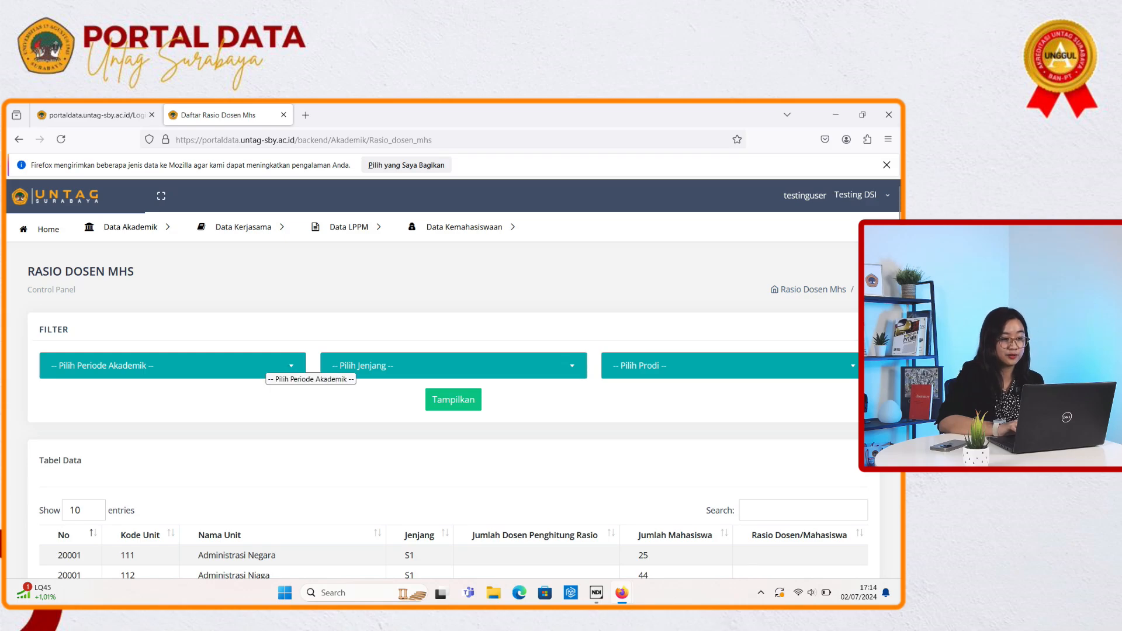
Step: Set the academic period filter of the lecturer-student ratio data to 20231
{"action": "left_click", "coordinate": [266, 366]}
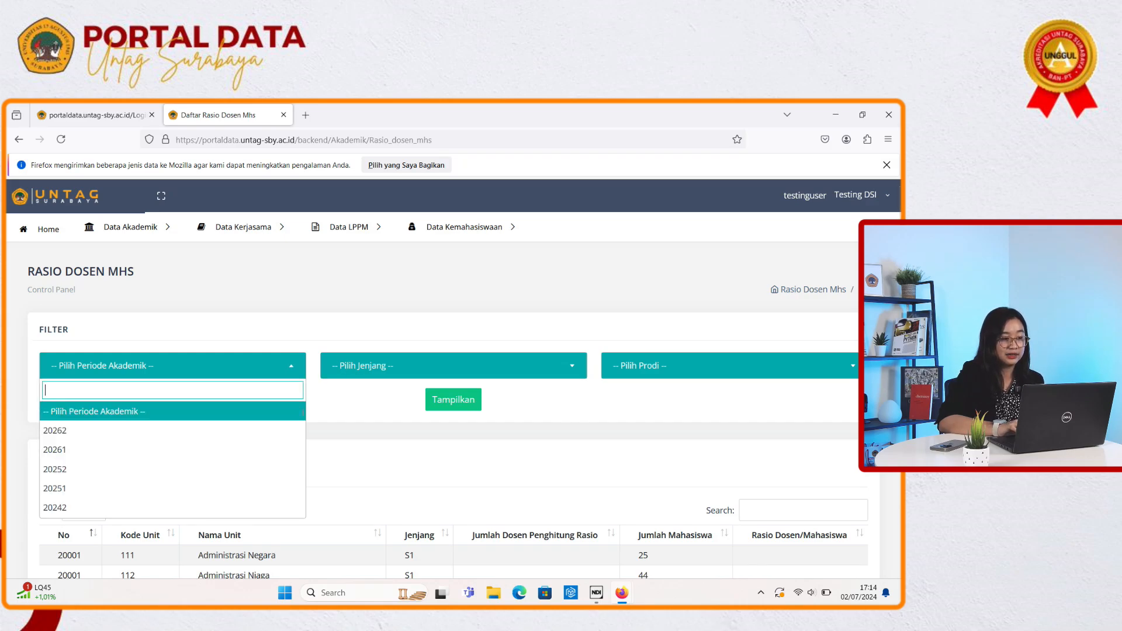
{"action": "key", "text": "Down"}
{"action": "key", "text": "Down"}
{"action": "key", "text": "Down"}
{"action": "key", "text": "Down"}
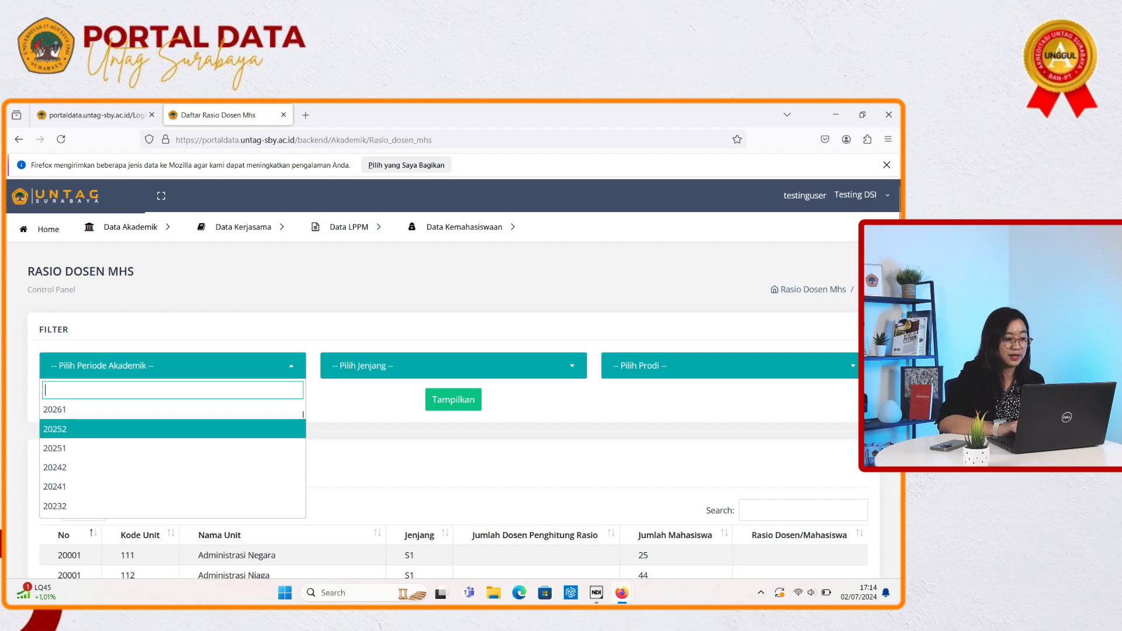
{"action": "key", "text": "Down"}
{"action": "key", "text": "Down"}
{"action": "key", "text": "Down"}
{"action": "key", "text": "Down"}
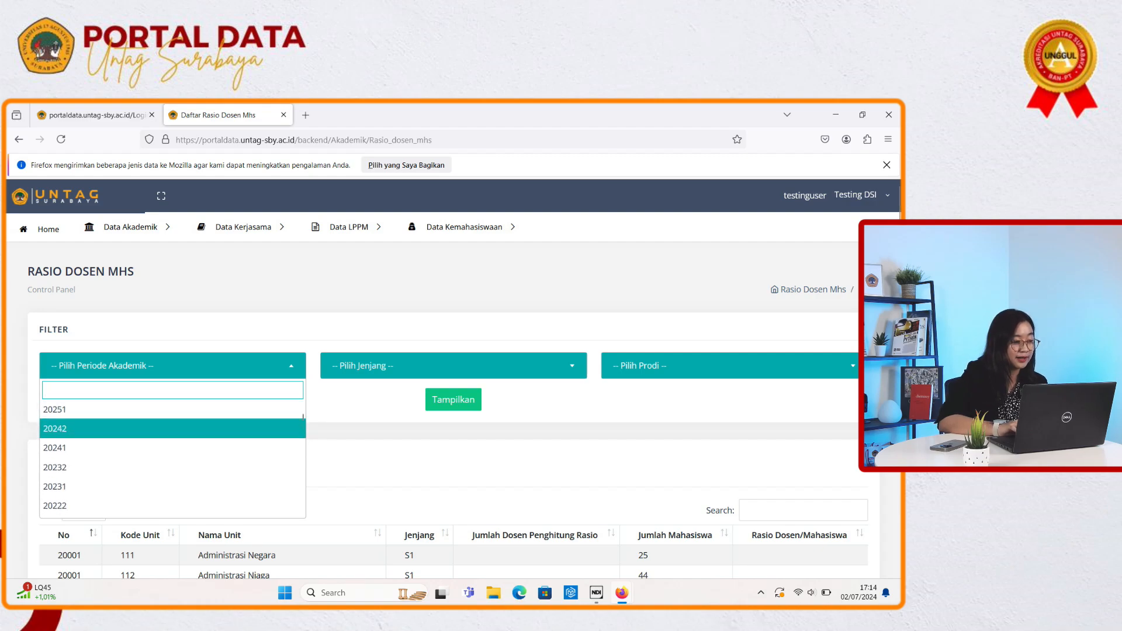
{"action": "key", "text": "Return"}
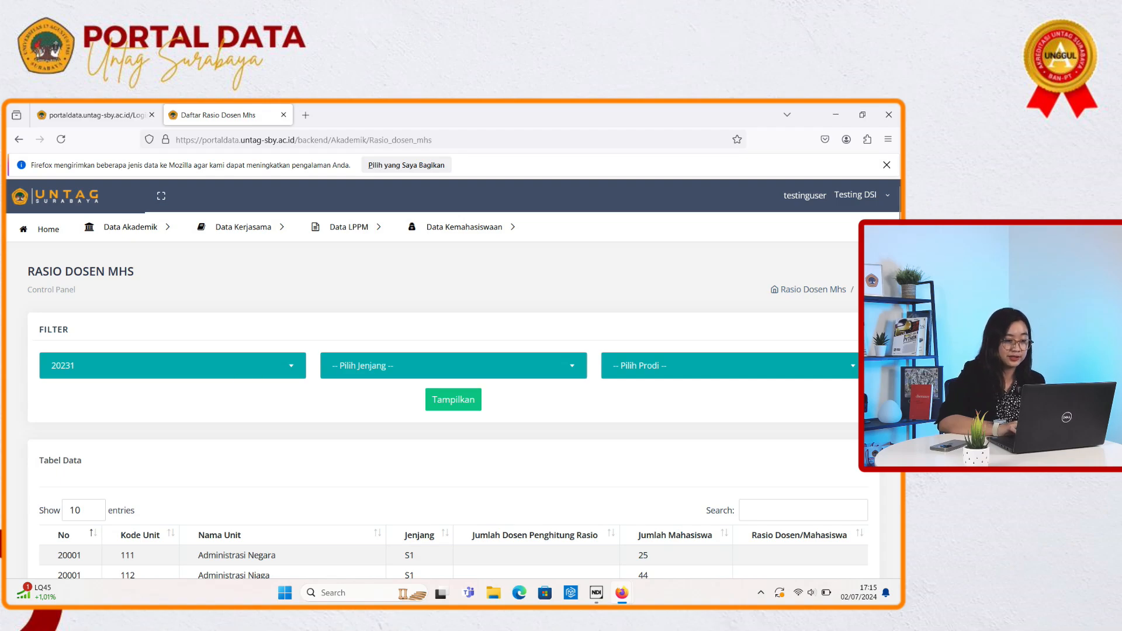
Step: Set the Jenjang filter to S1 and display the filtered lecturer-student ratio data
{"action": "key", "text": "Tab"}
{"action": "key", "text": "alt+Down"}
{"action": "key", "text": "Down"}
{"action": "key", "text": "Down"}
{"action": "key", "text": "Down"}
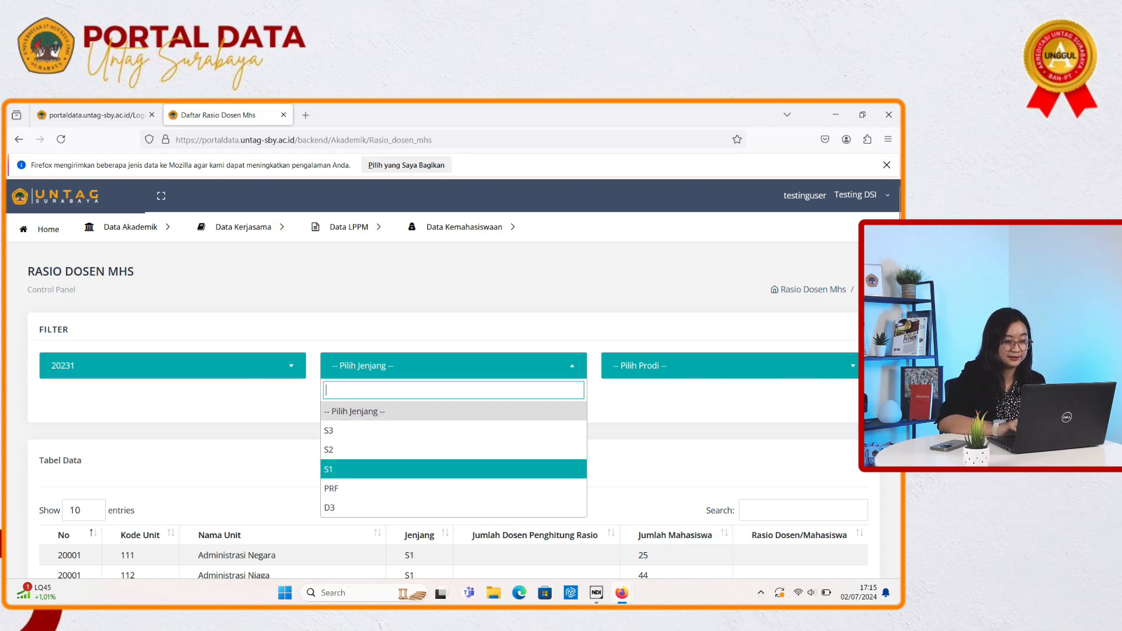
{"action": "key", "text": "Return"}
{"action": "key", "text": "Tab"}
{"action": "key", "text": "Tab"}
{"action": "key", "text": "Return"}
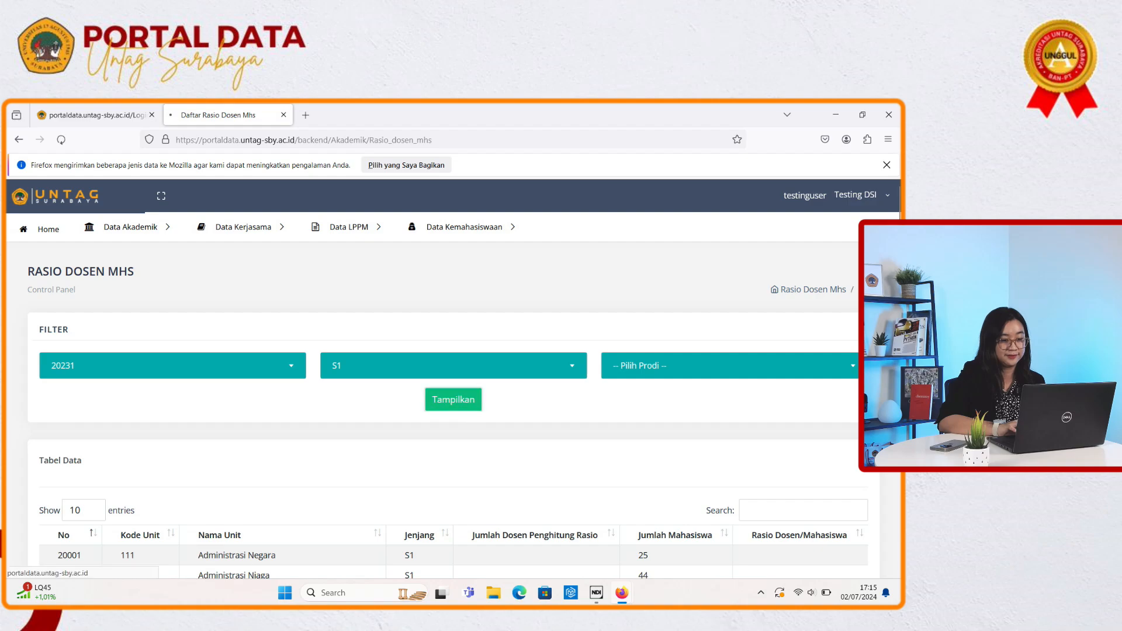
Step: Examine the lecturer counts, student counts and Rasio Dosen/Mahasiswa of each study program in the filtered table
{"action": "scroll", "coordinate": [448, 409], "scroll_direction": "down", "scroll_amount": 3}
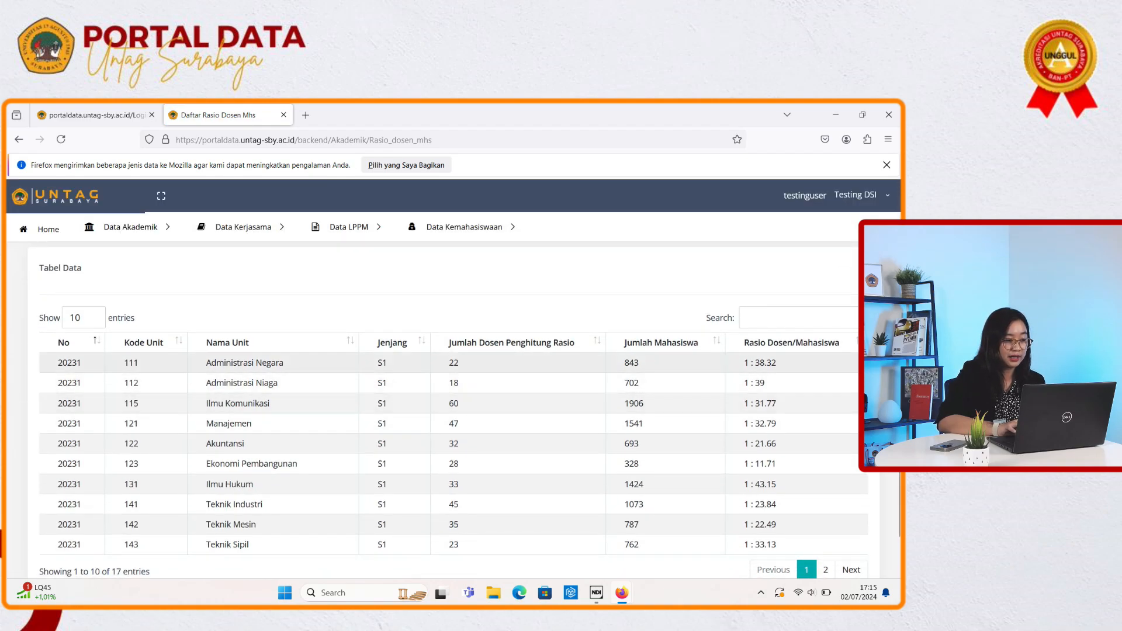
{"action": "scroll", "coordinate": [448, 410], "scroll_direction": "down", "scroll_amount": 1}
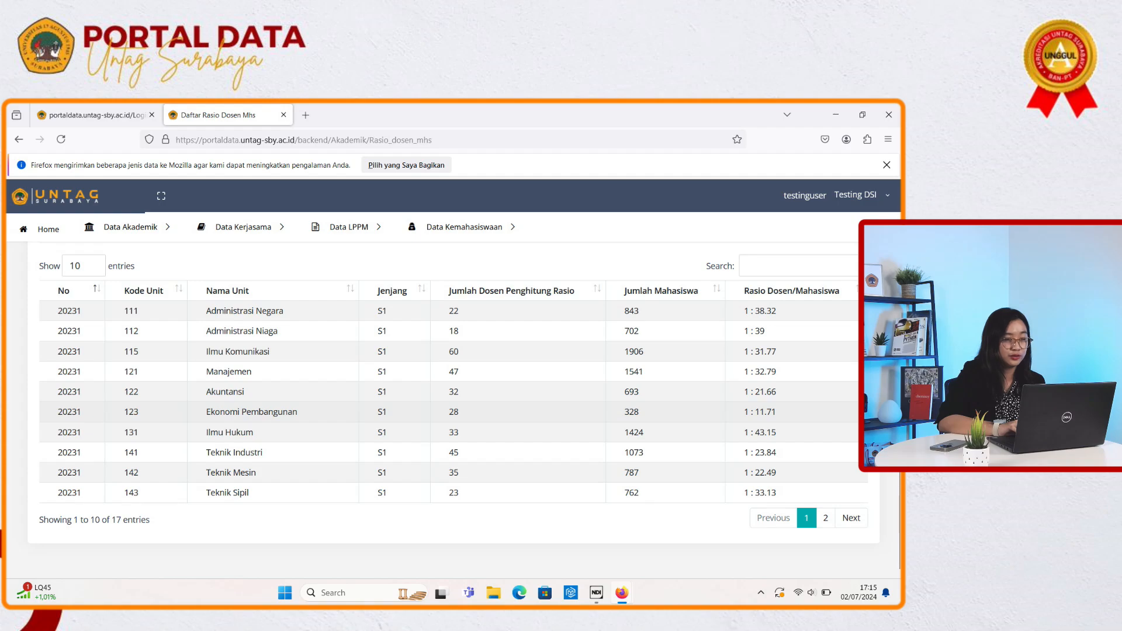
{"action": "scroll", "coordinate": [448, 410], "scroll_direction": "up", "scroll_amount": 3}
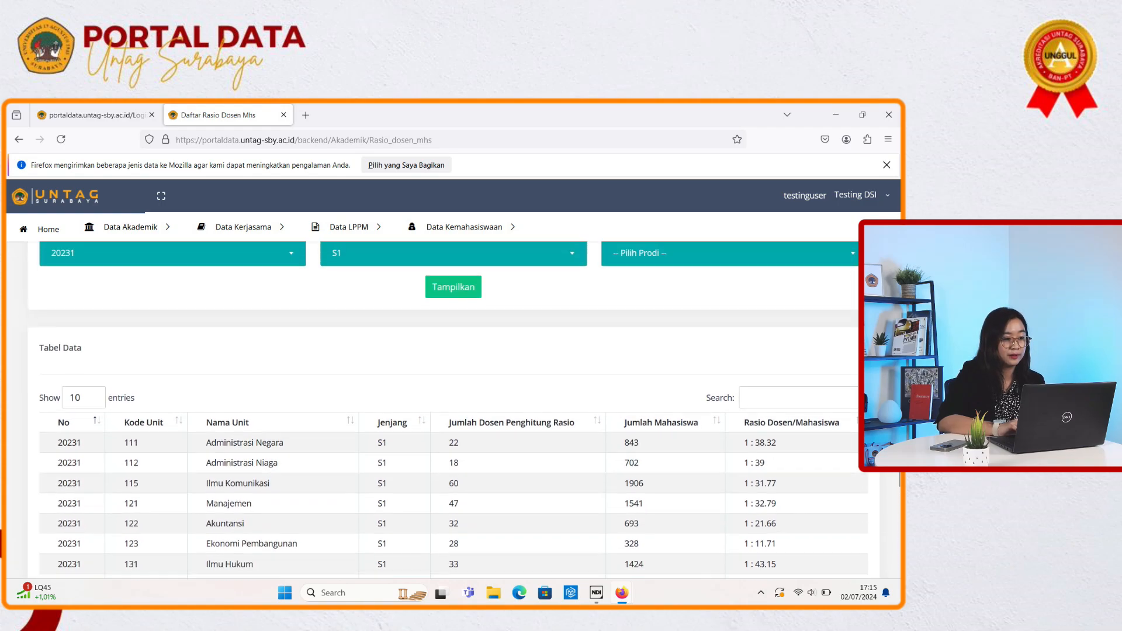
{"action": "scroll", "coordinate": [447, 409], "scroll_direction": "down", "scroll_amount": 2}
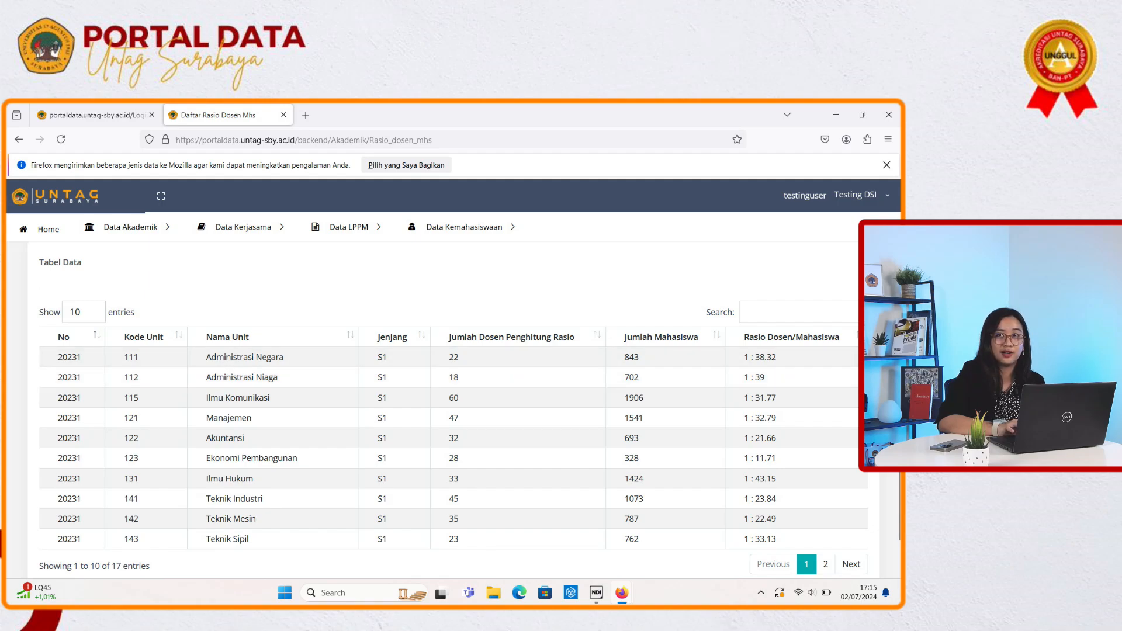
{"action": "scroll", "coordinate": [465, 418], "scroll_direction": "down", "scroll_amount": 1}
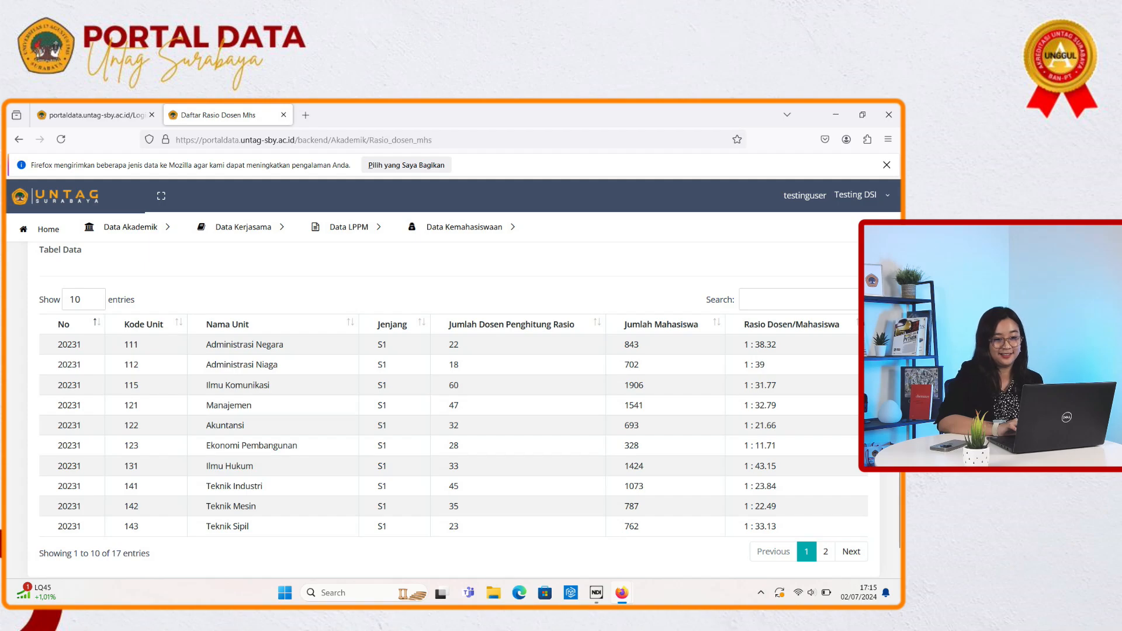
{"action": "scroll", "coordinate": [448, 409], "scroll_direction": "down", "scroll_amount": 1}
Step: Open the Tren Data Akademik page of the academic data
{"action": "scroll", "coordinate": [448, 410], "scroll_direction": "up", "scroll_amount": 3}
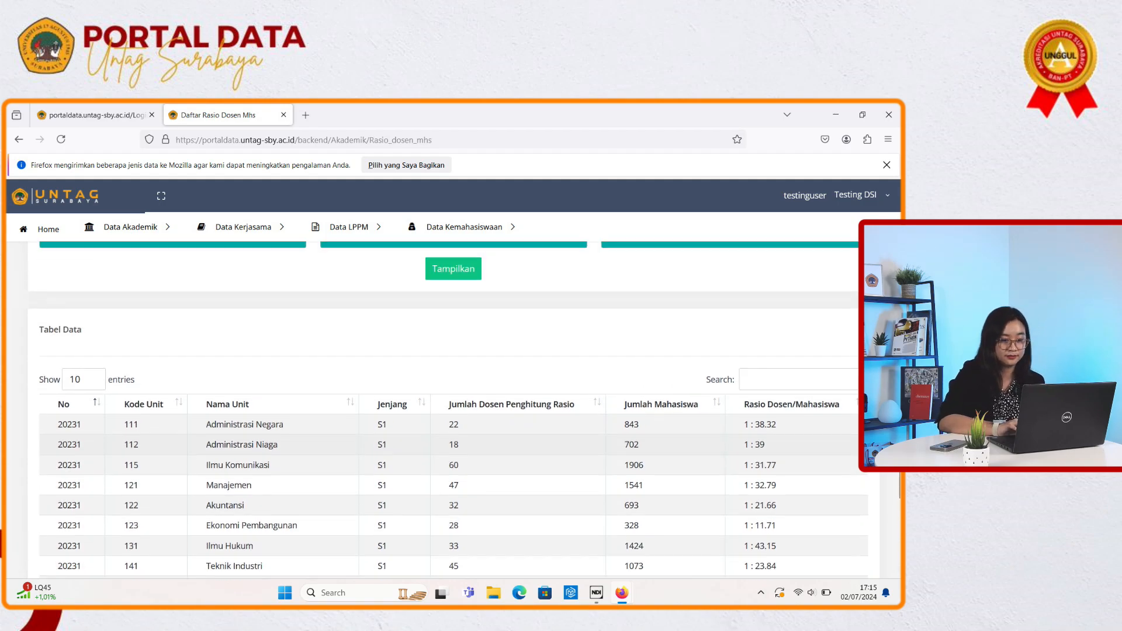
{"action": "scroll", "coordinate": [448, 409], "scroll_direction": "up", "scroll_amount": 3}
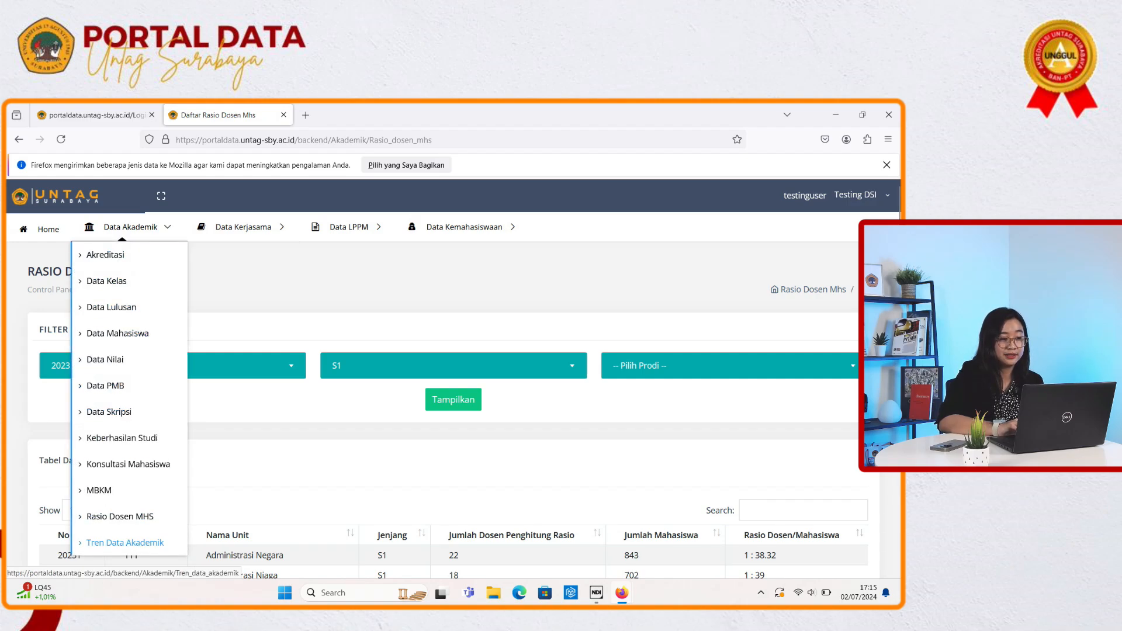
{"action": "left_click", "coordinate": [124, 542]}
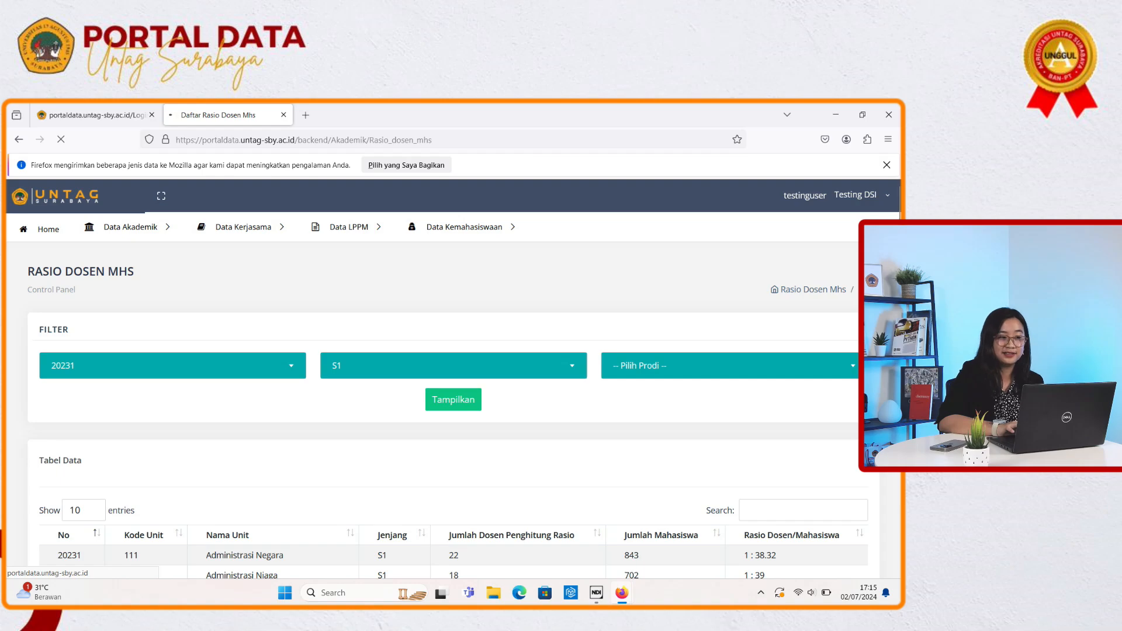
Step: Set the Prodi filter of the academic trend data to Ilmu Komunikasi and display its charts
{"action": "scroll", "coordinate": [453, 409], "scroll_direction": "down", "scroll_amount": 1}
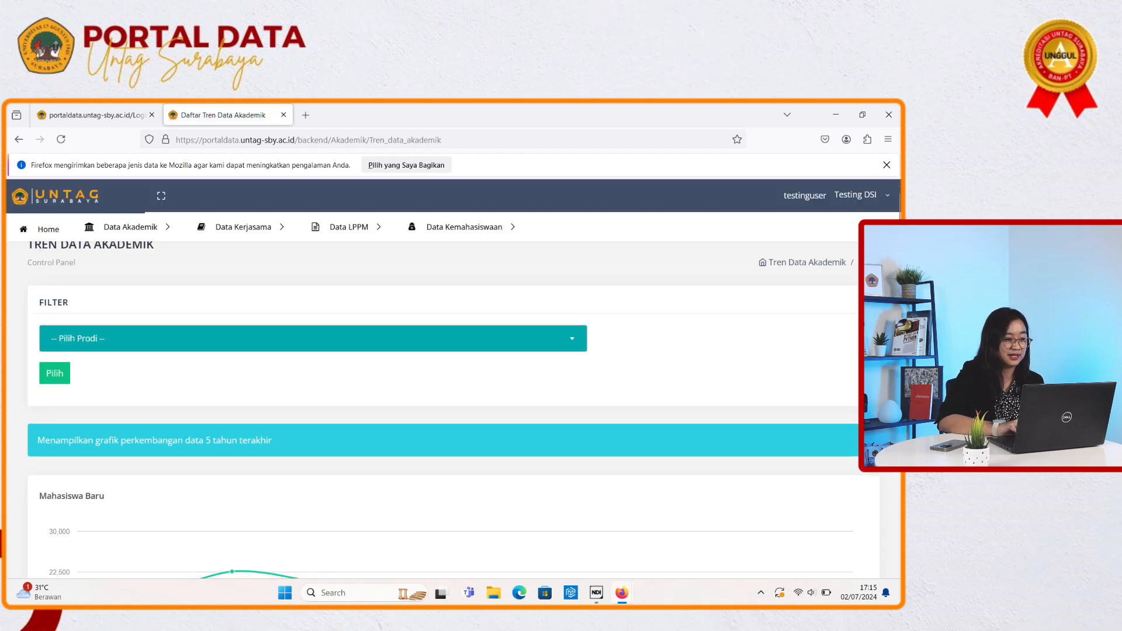
{"action": "scroll", "coordinate": [453, 409], "scroll_direction": "down", "scroll_amount": 1}
{"action": "left_click", "coordinate": [312, 338]}
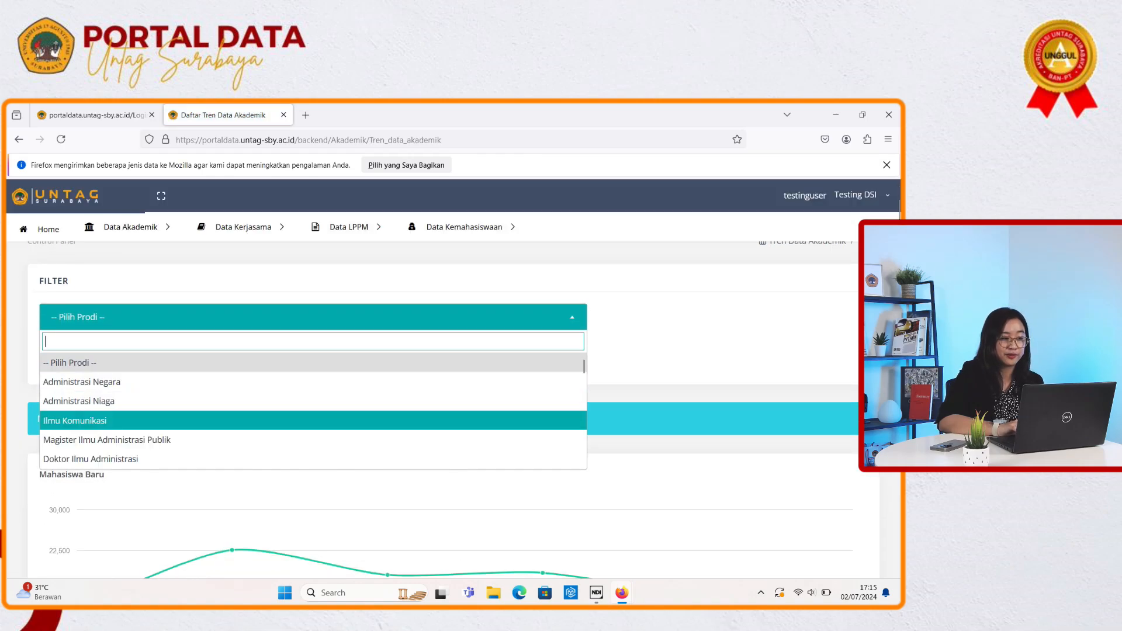
{"action": "key", "text": "Return"}
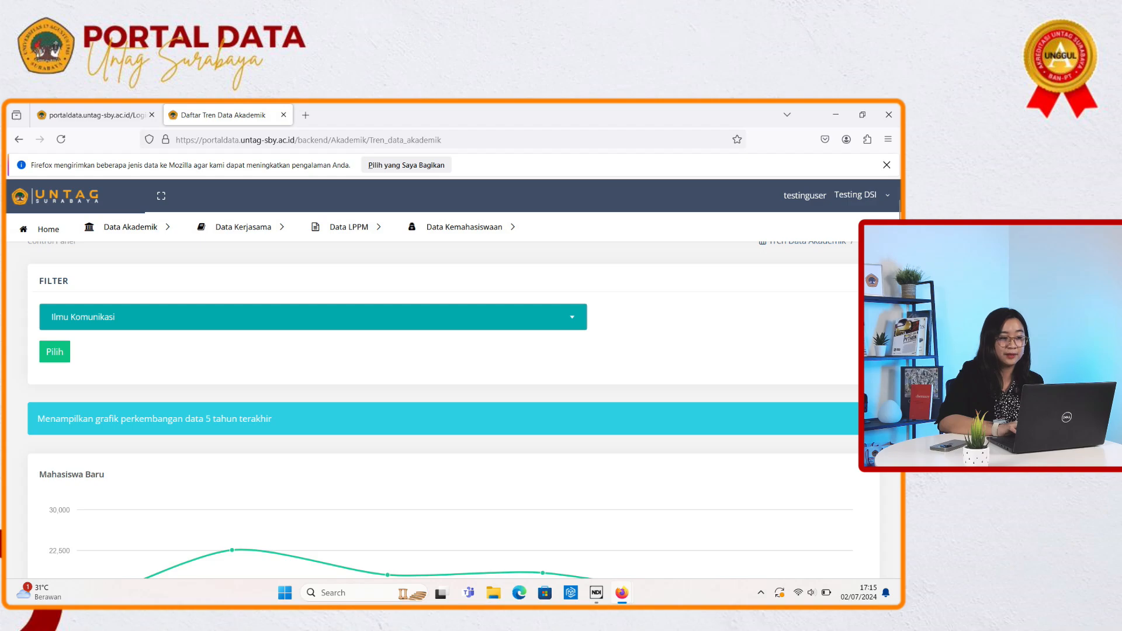
{"action": "left_click", "coordinate": [313, 317]}
{"action": "left_click", "coordinate": [76, 420]}
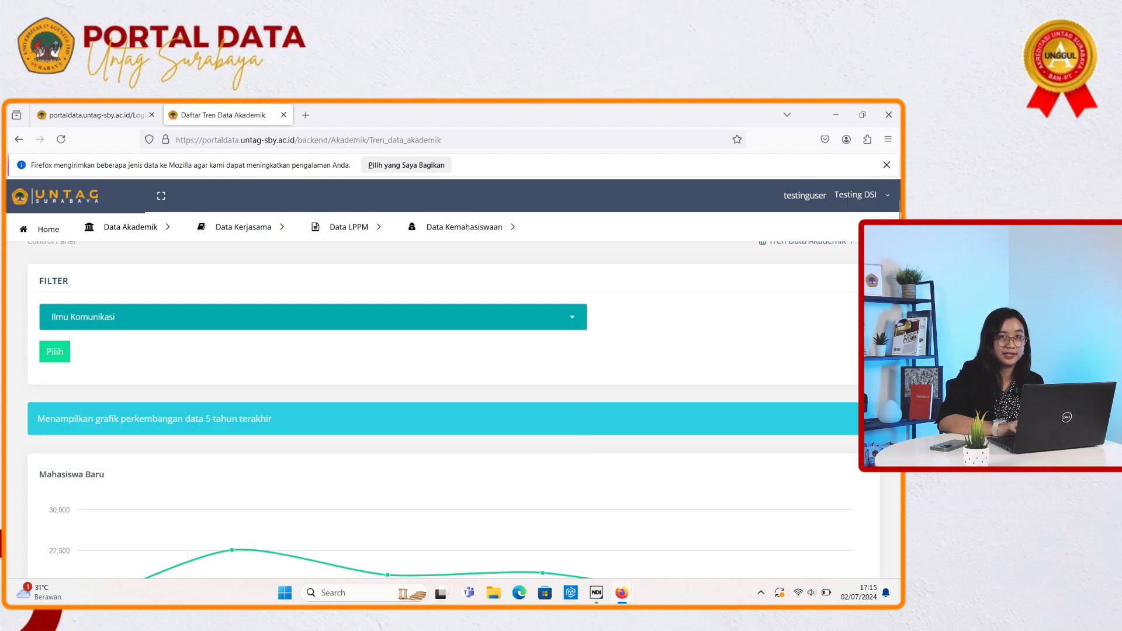
{"action": "left_click", "coordinate": [55, 352]}
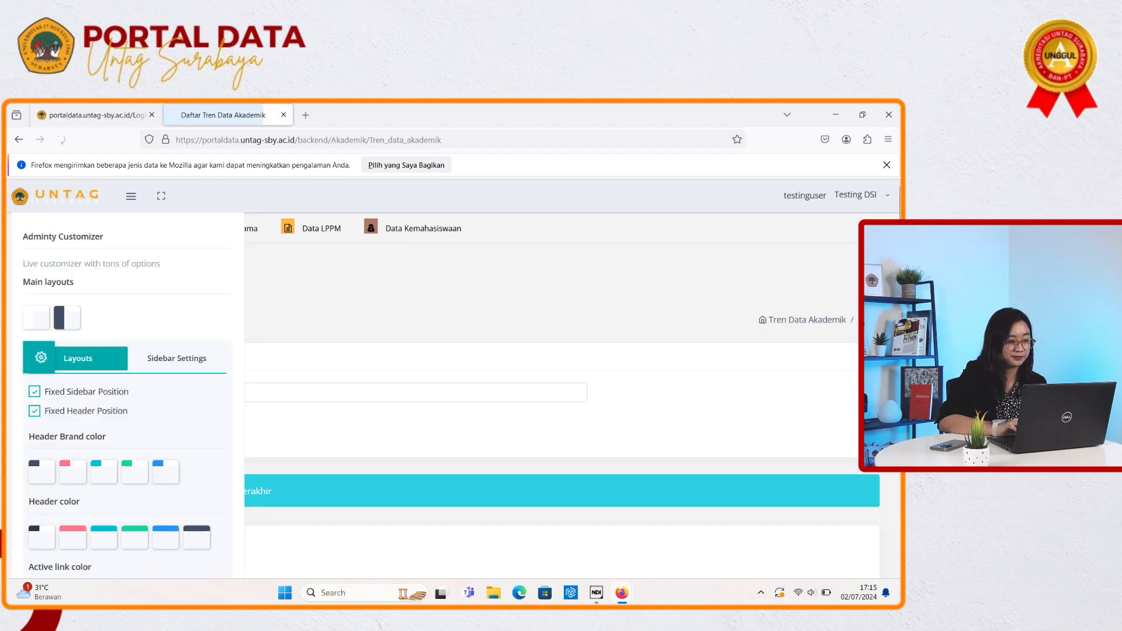
Step: Examine the Ilmu Komunikasi trend charts for new, active, on-leave, dropped-out, graduated, on-time and MBKM students
{"action": "scroll", "coordinate": [444, 409], "scroll_direction": "down", "scroll_amount": 2}
{"action": "scroll", "coordinate": [445, 409], "scroll_direction": "down", "scroll_amount": 2}
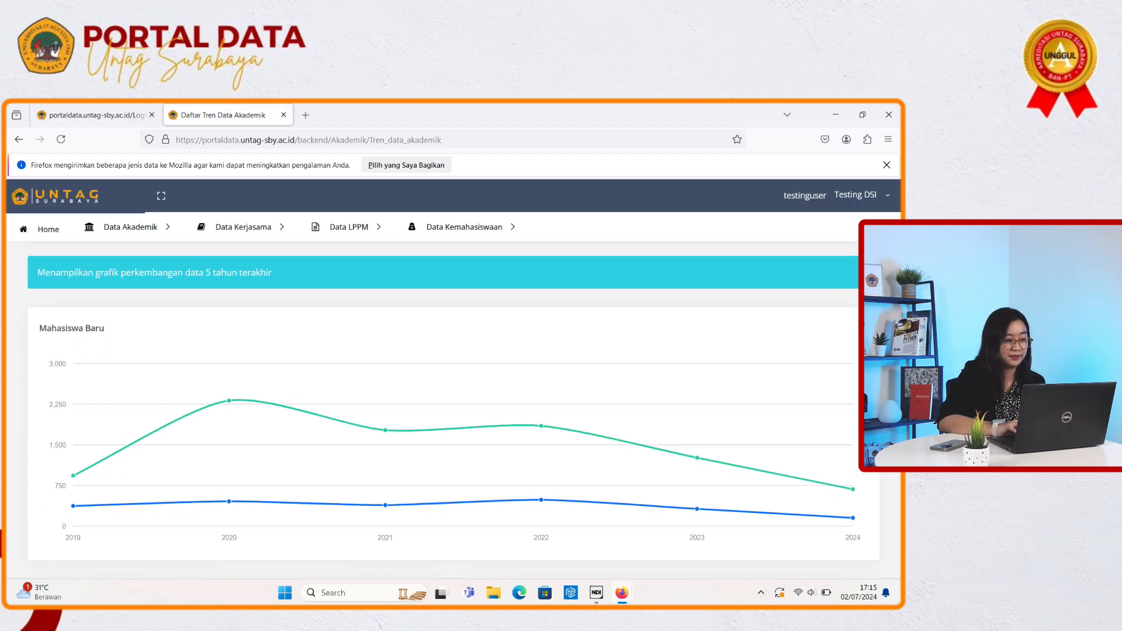
{"action": "scroll", "coordinate": [444, 410], "scroll_direction": "down", "scroll_amount": 1}
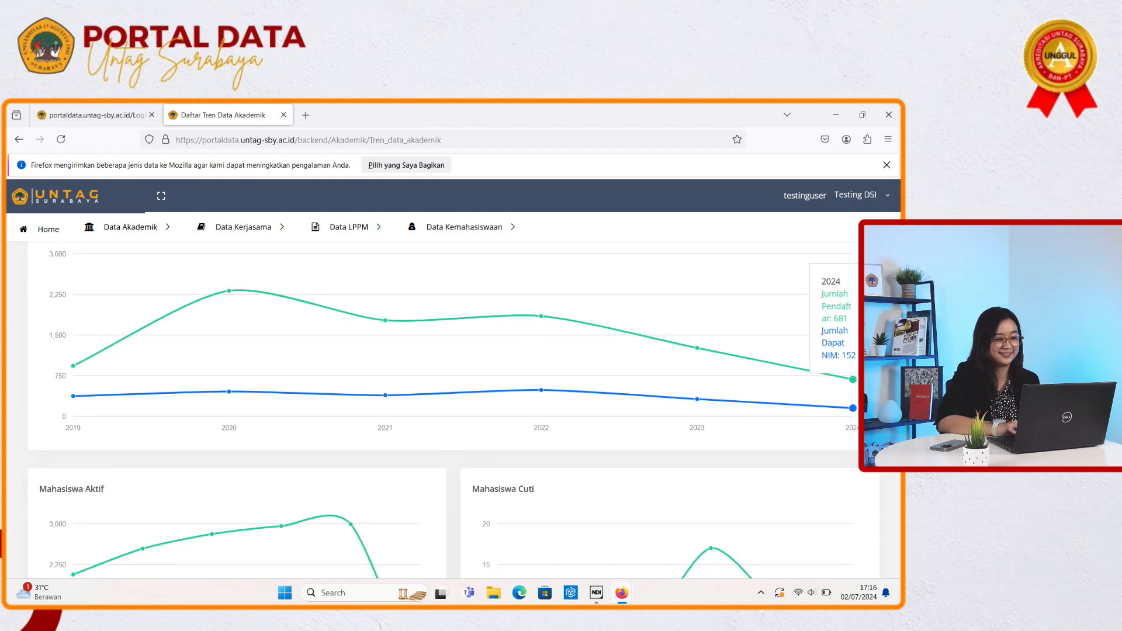
{"action": "scroll", "coordinate": [444, 411], "scroll_direction": "down", "scroll_amount": 3}
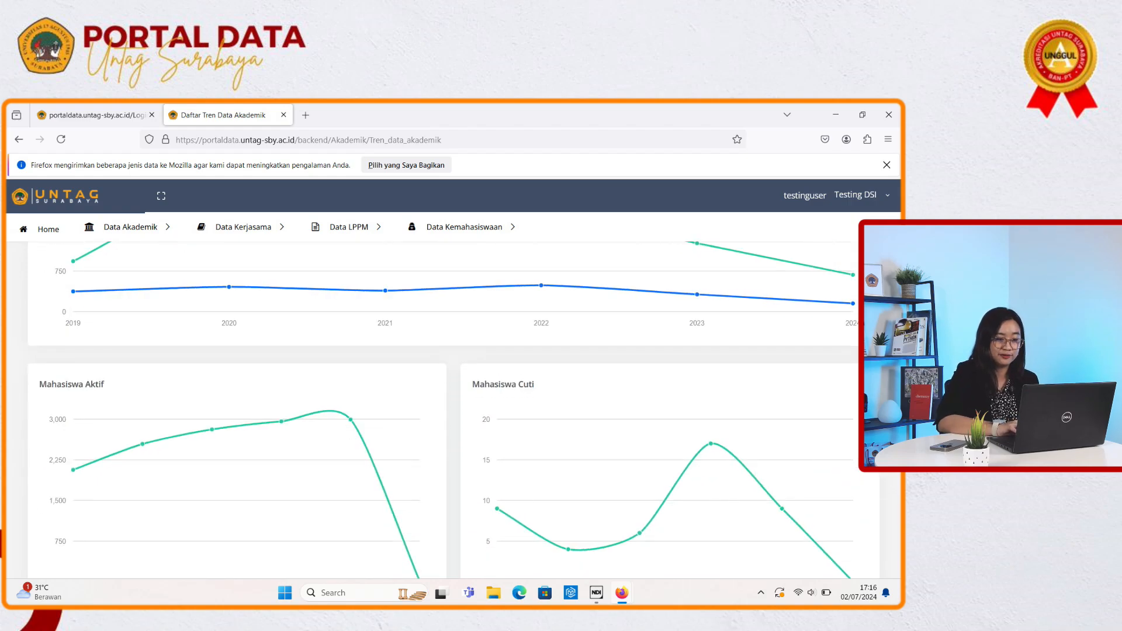
{"action": "scroll", "coordinate": [497, 351], "scroll_direction": "down", "scroll_amount": 4}
{"action": "scroll", "coordinate": [497, 339], "scroll_direction": "down", "scroll_amount": 3}
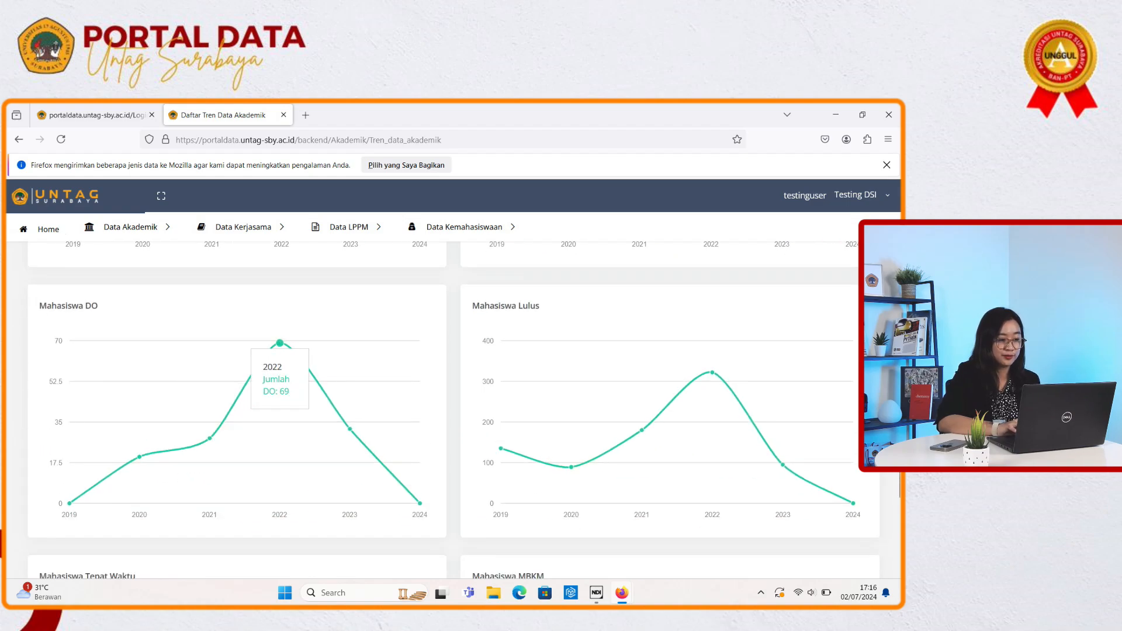
{"action": "scroll", "coordinate": [453, 439], "scroll_direction": "down", "scroll_amount": 3}
{"action": "scroll", "coordinate": [263, 439], "scroll_direction": "down", "scroll_amount": 2}
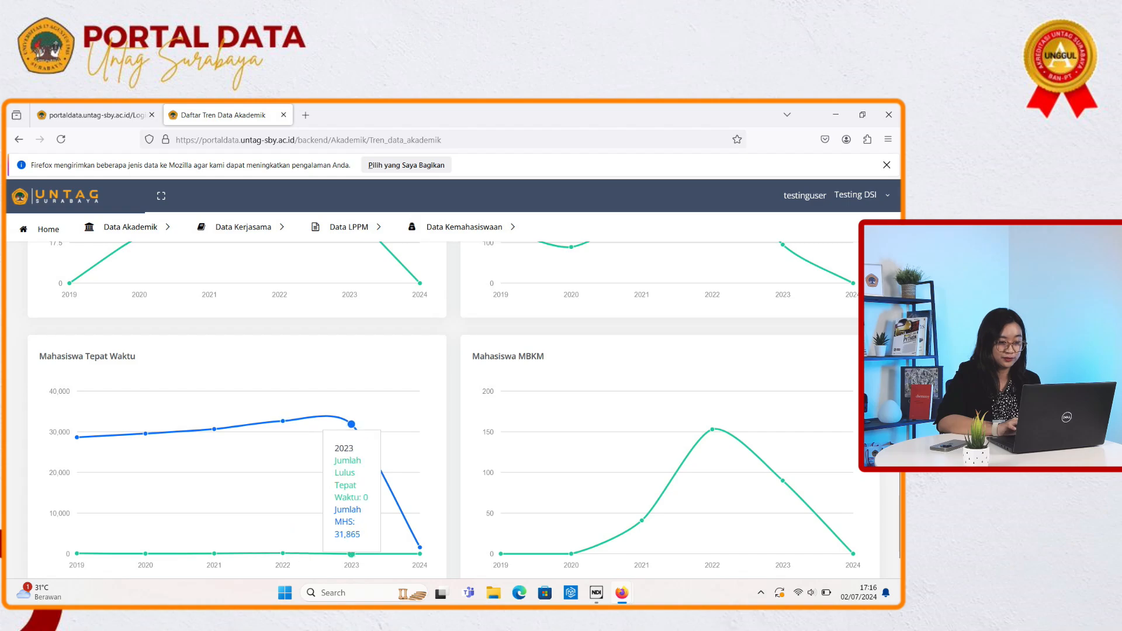
{"action": "scroll", "coordinate": [503, 526], "scroll_direction": "down", "scroll_amount": 1}
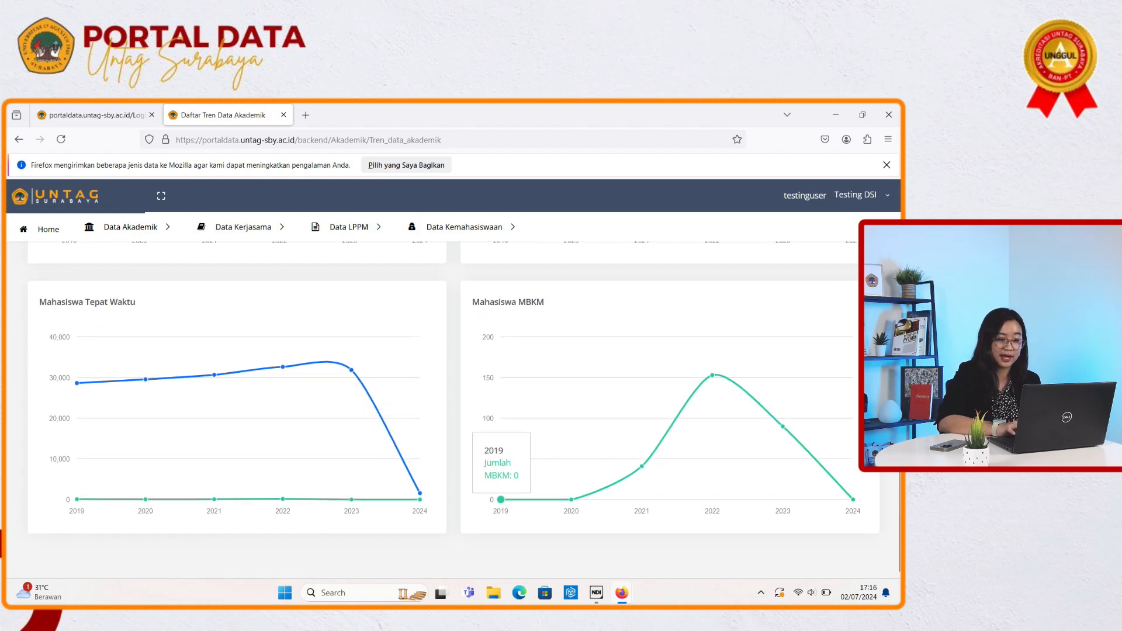
{"action": "scroll", "coordinate": [501, 514], "scroll_direction": "up", "scroll_amount": 1}
{"action": "scroll", "coordinate": [501, 515], "scroll_direction": "up", "scroll_amount": 15}
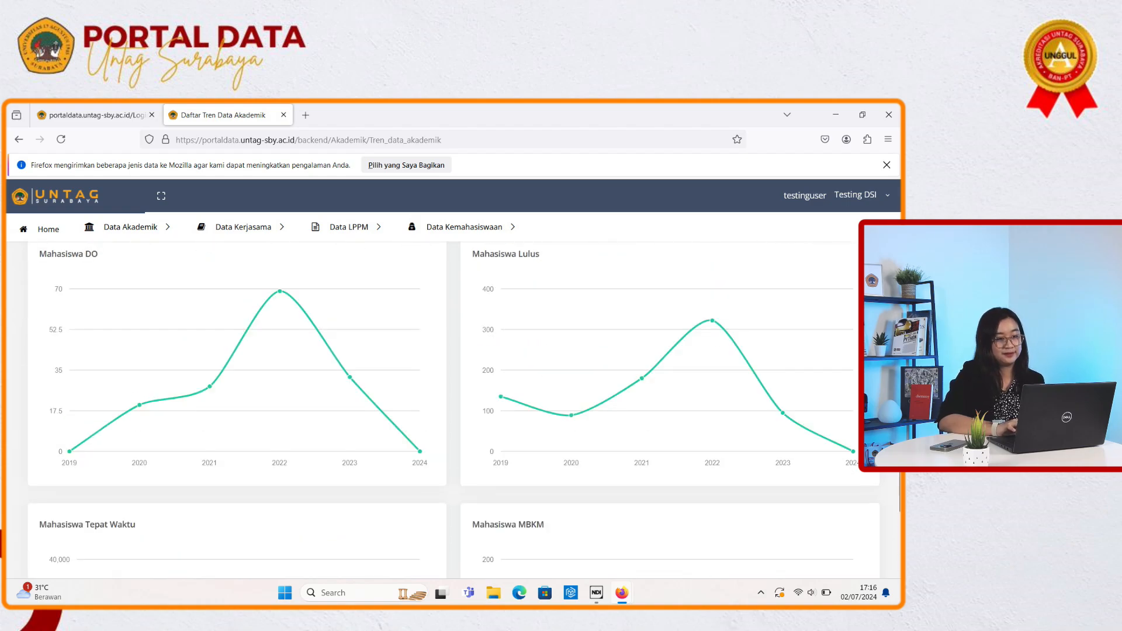
{"action": "scroll", "coordinate": [453, 409], "scroll_direction": "up", "scroll_amount": 2}
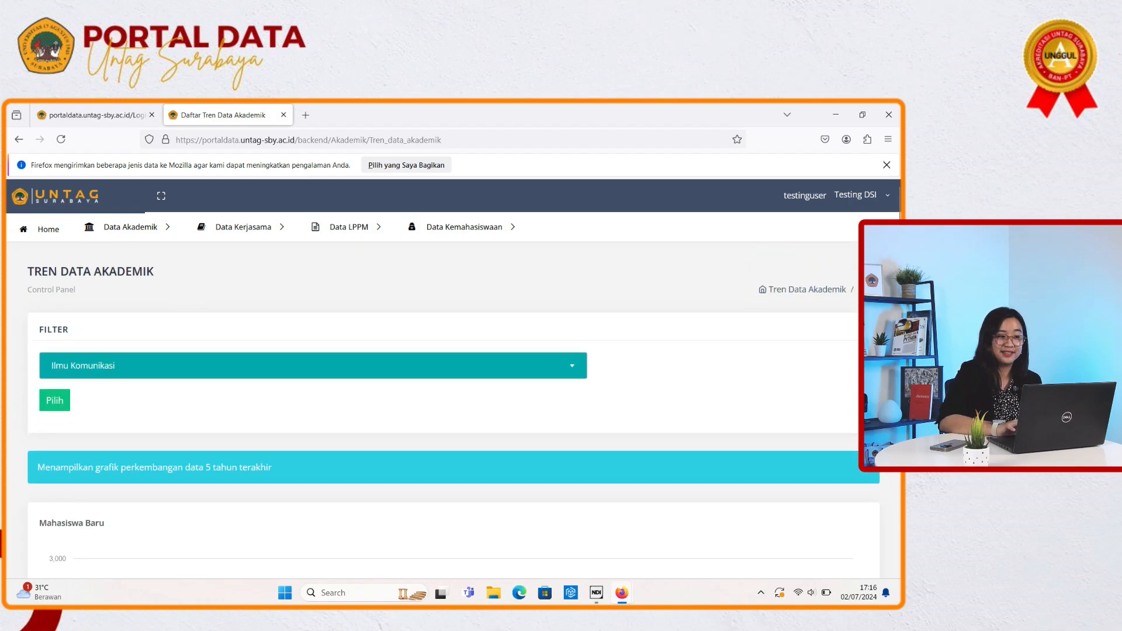
Step: Open the Data Kerjasama page of the cooperation data
{"action": "left_click", "coordinate": [243, 227]}
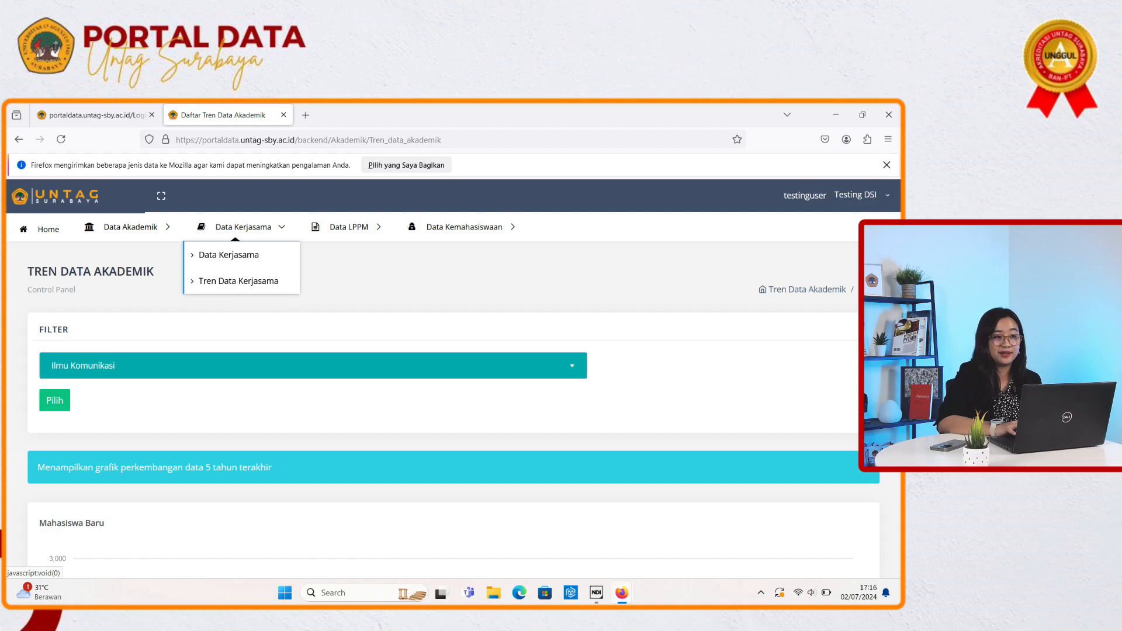
{"action": "left_click", "coordinate": [228, 254]}
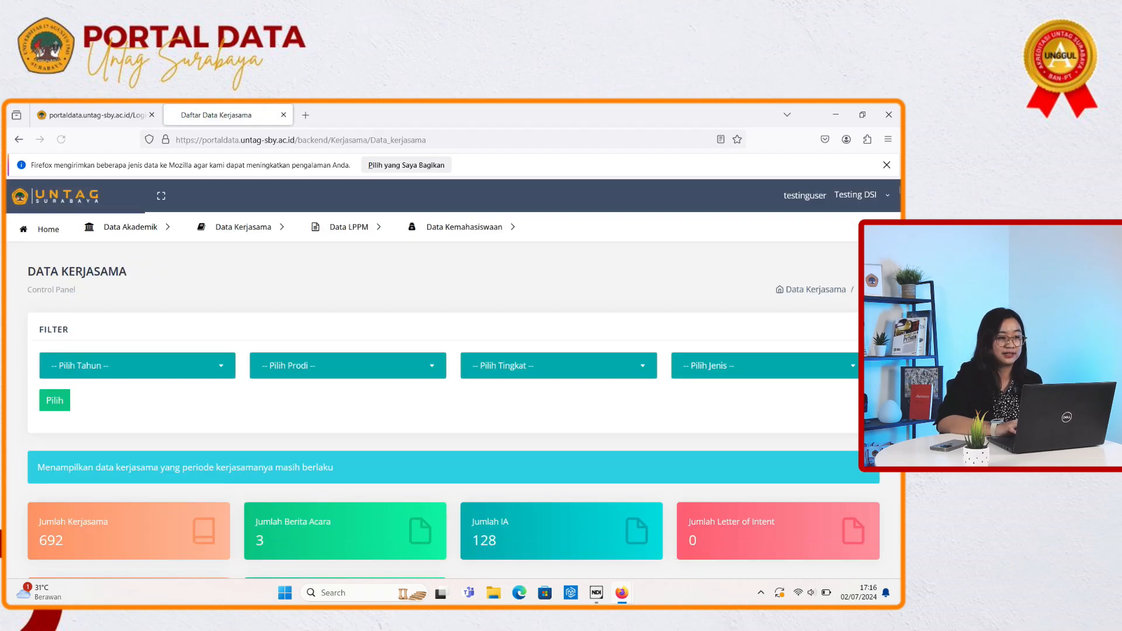
{"action": "mouse_move", "coordinate": [243, 227]}
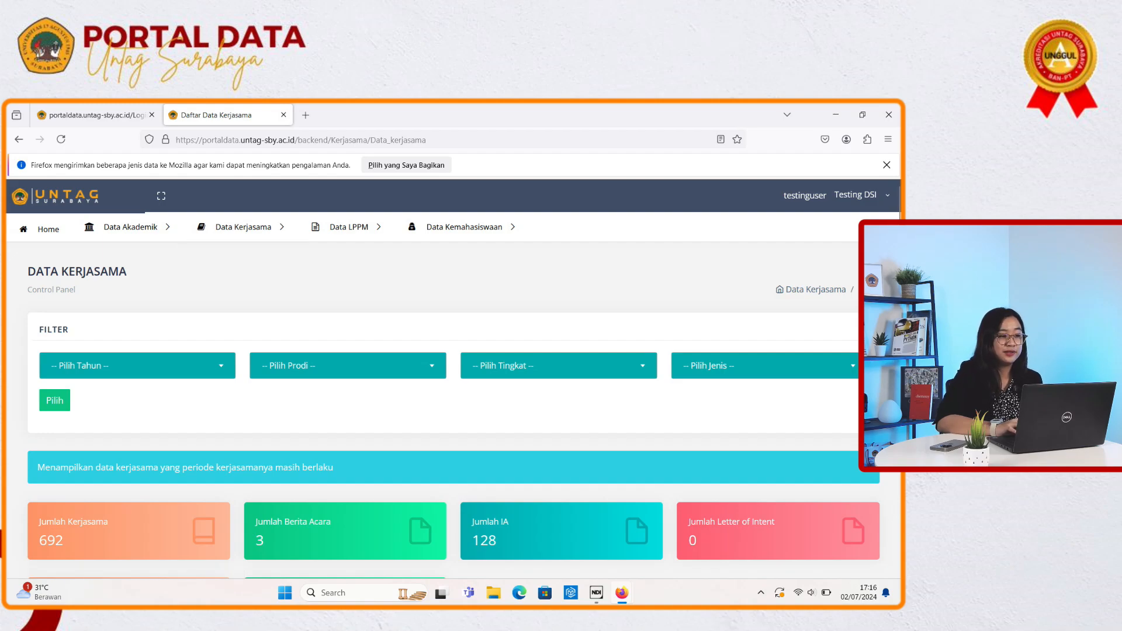
Step: Set the Tahun filter of the cooperation data to 2023
{"action": "scroll", "coordinate": [453, 414], "scroll_direction": "down", "scroll_amount": 1}
{"action": "left_click", "coordinate": [138, 303]}
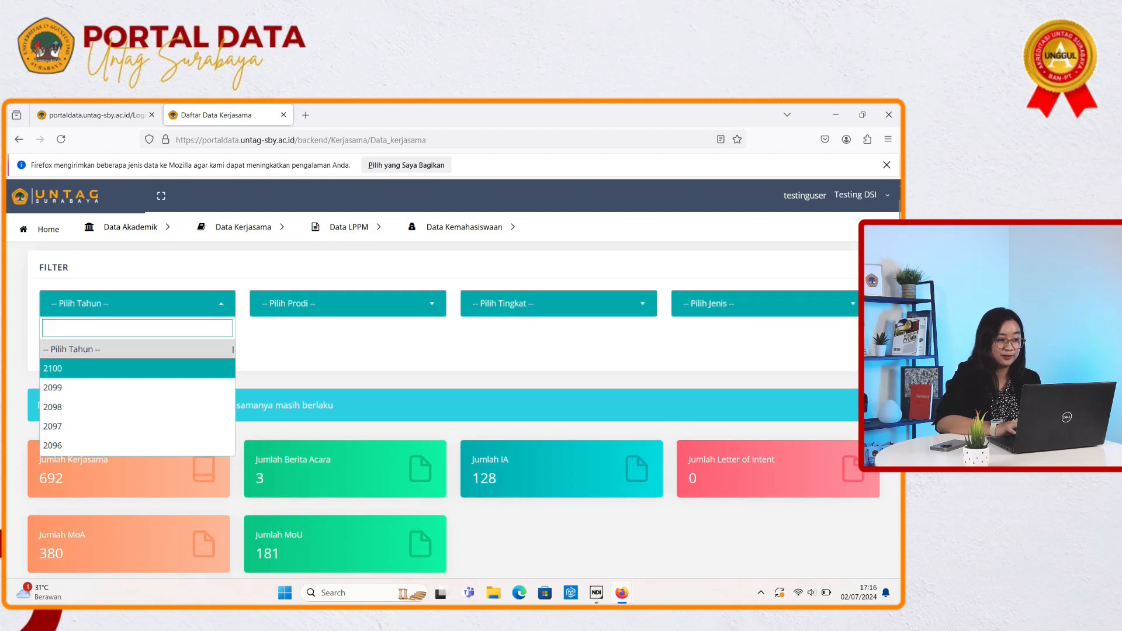
{"action": "type", "text": "2023"}
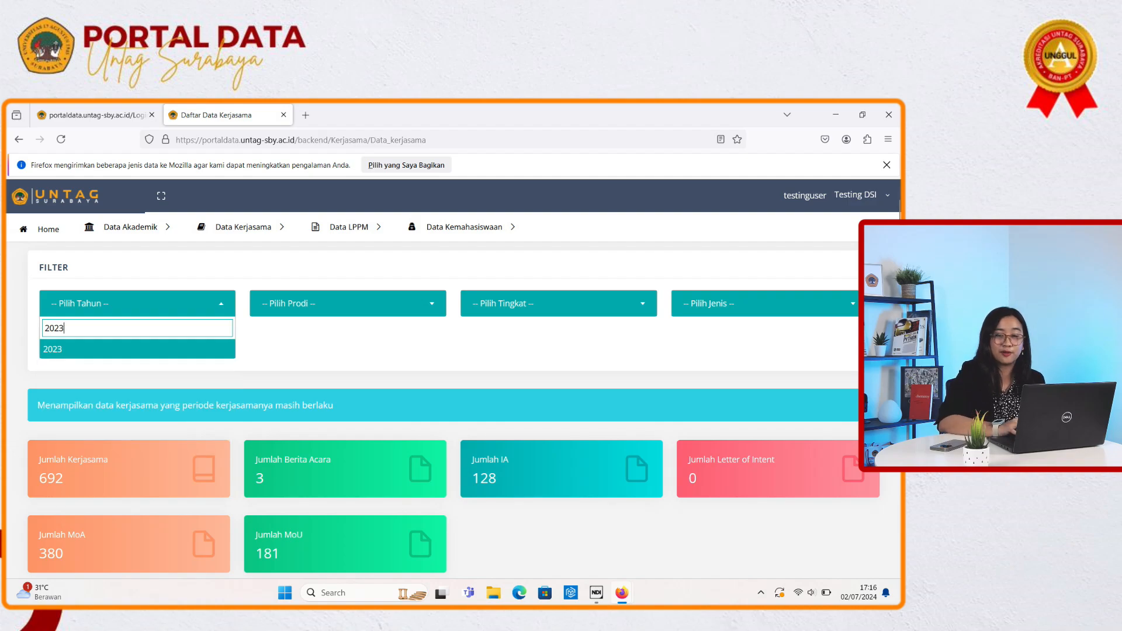
{"action": "key", "text": "Return"}
Step: Search the study programs and set the Prodi filter of the cooperation data to Manajemen
{"action": "left_click", "coordinate": [348, 303]}
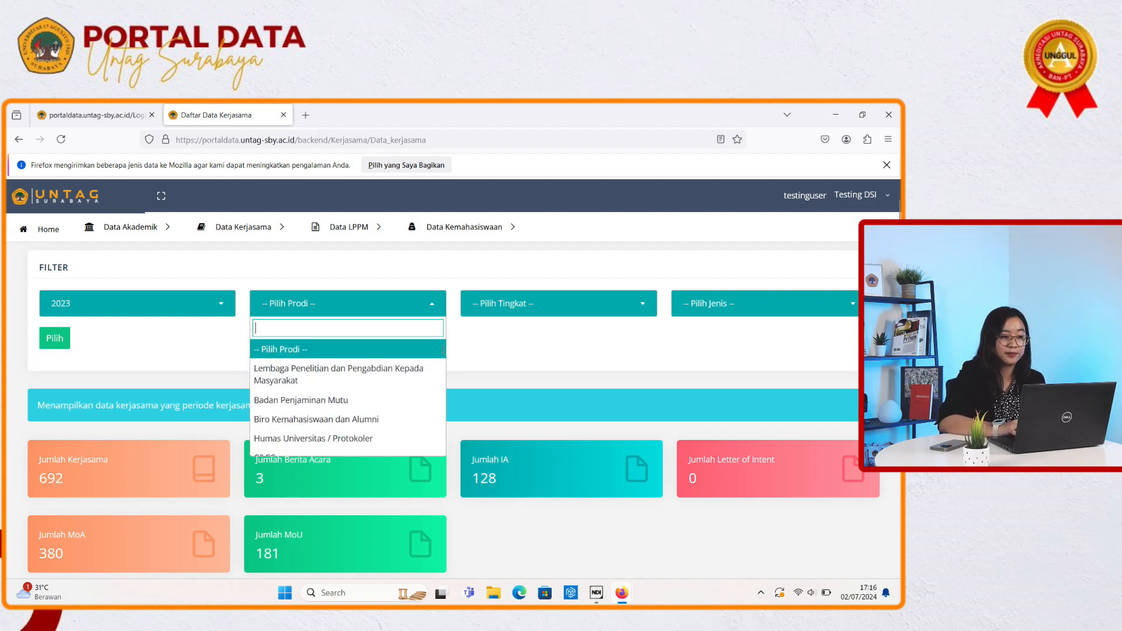
{"action": "scroll", "coordinate": [348, 411], "scroll_direction": "down", "scroll_amount": 1}
{"action": "scroll", "coordinate": [348, 411], "scroll_direction": "up", "scroll_amount": 1}
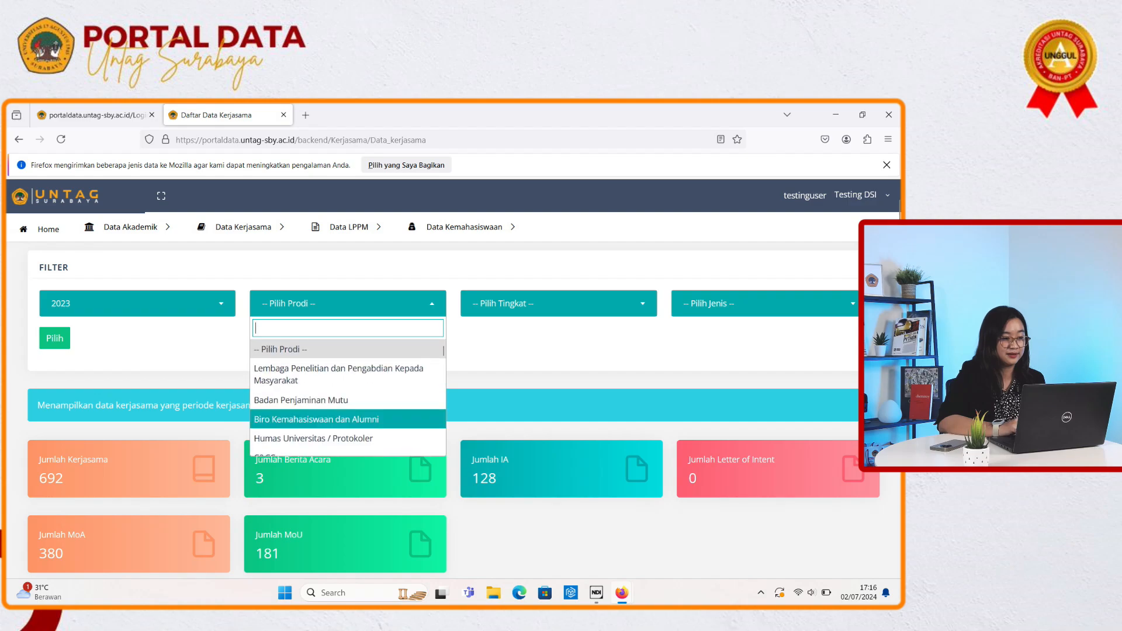
{"action": "type", "text": "il"}
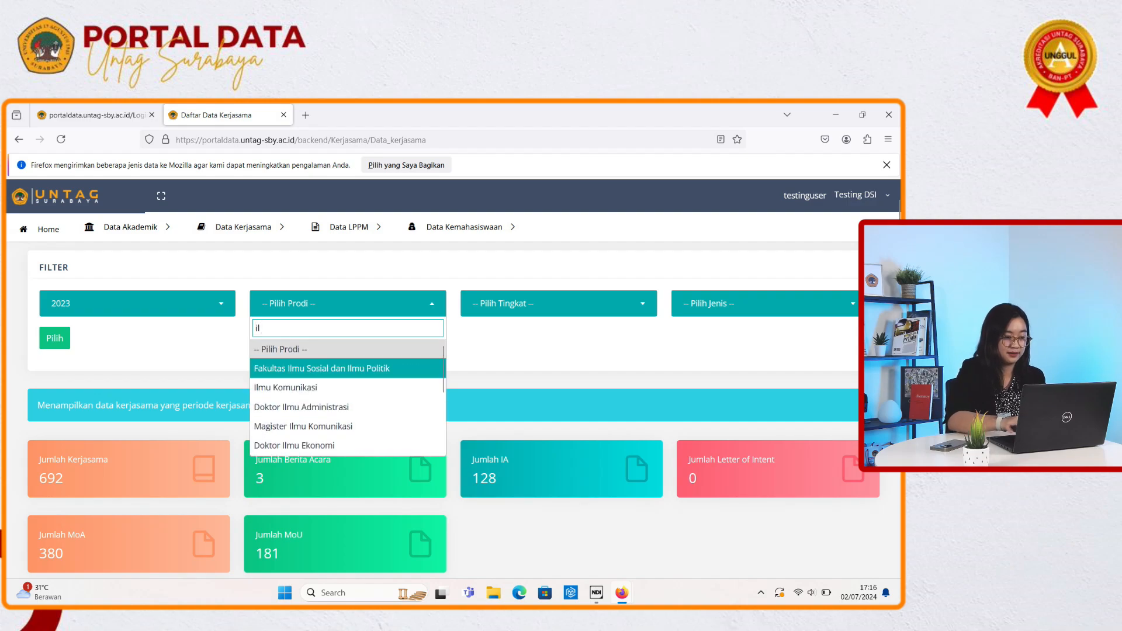
{"action": "key", "text": "BackSpace"}
{"action": "key", "text": "BackSpace"}
{"action": "type", "text": "mana"}
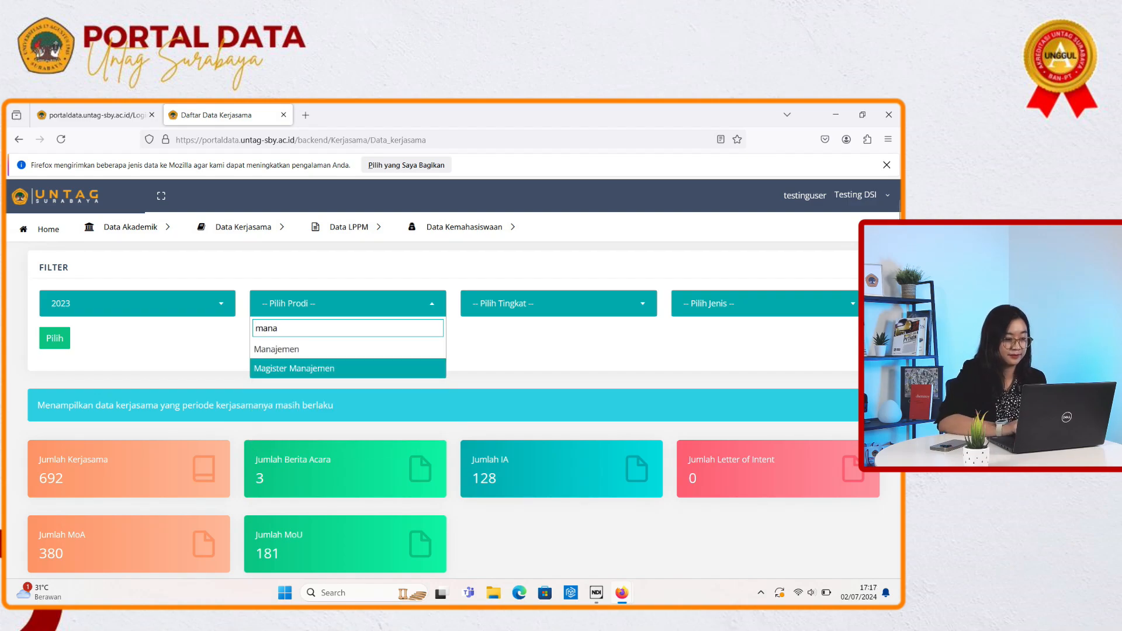
{"action": "left_click", "coordinate": [277, 349]}
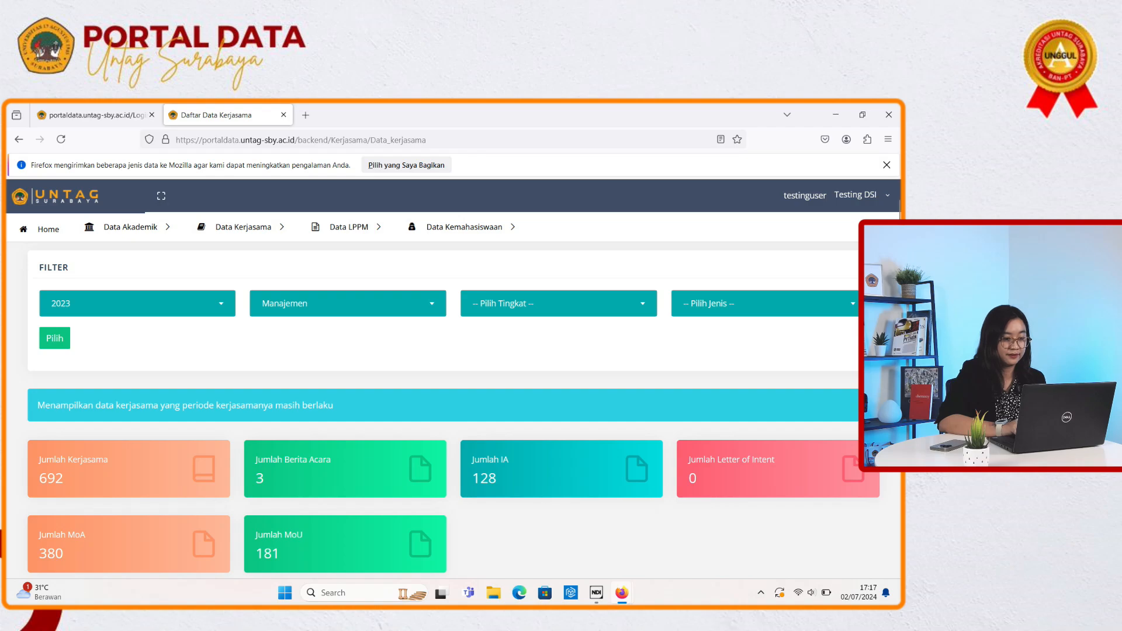
Step: Look through the available options of the Tingkat and Jenis filters without choosing any
{"action": "left_click", "coordinate": [558, 303]}
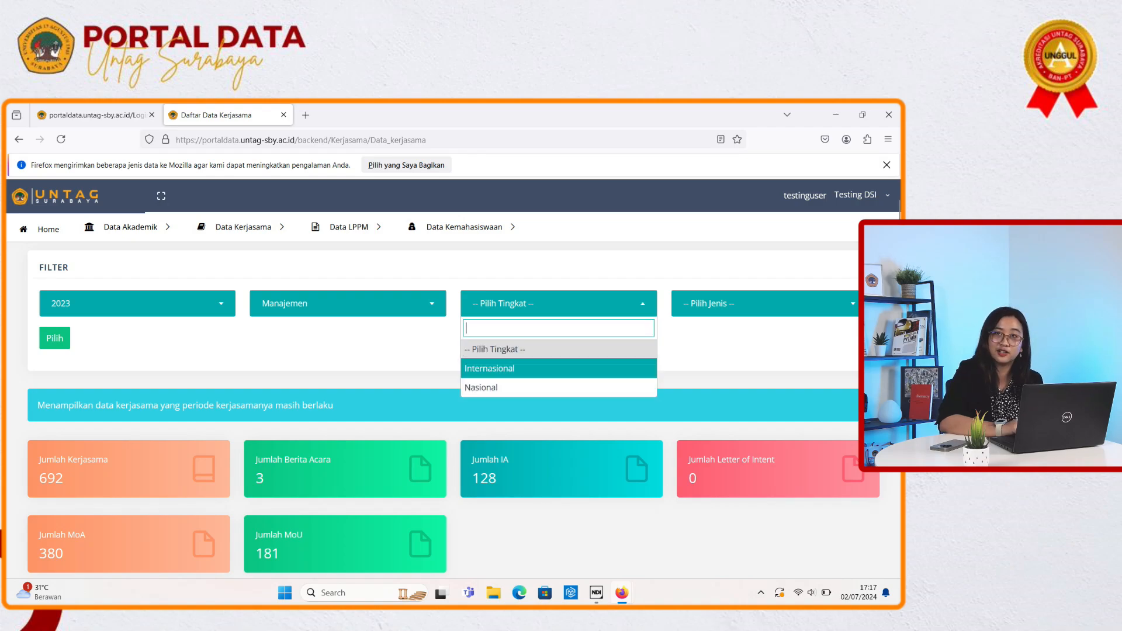
{"action": "left_click", "coordinate": [760, 304]}
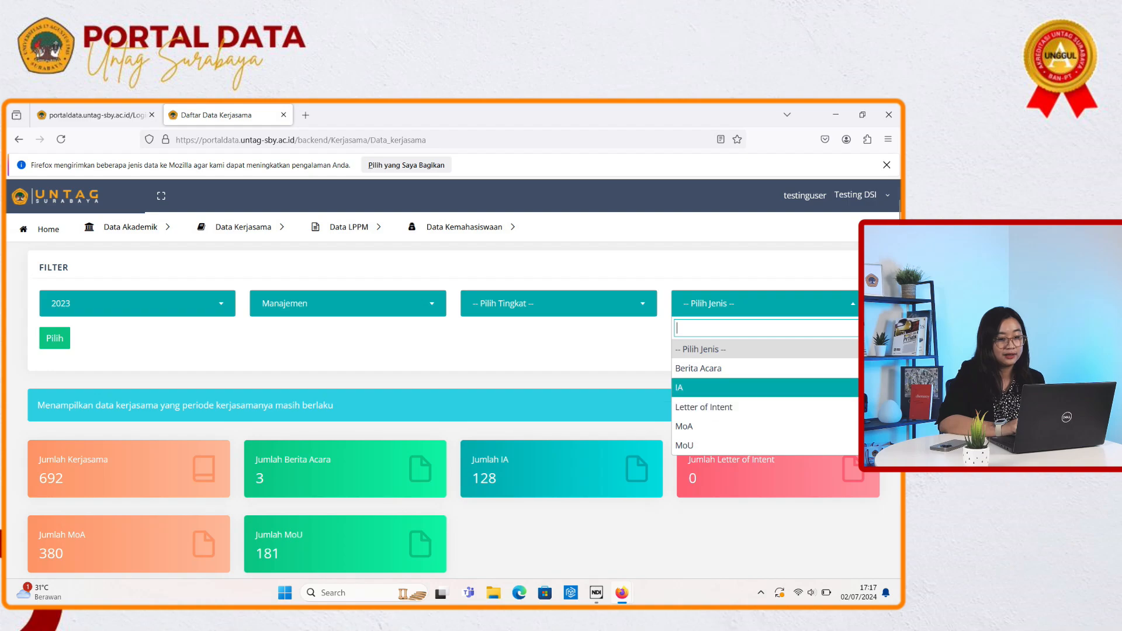
{"action": "key", "text": "Escape"}
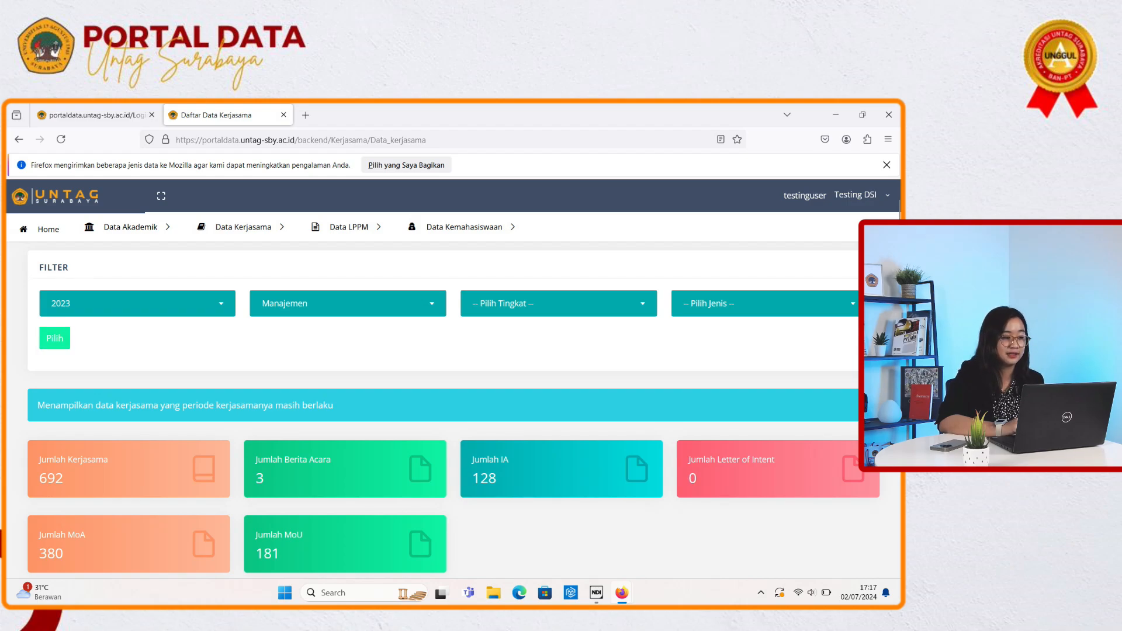
Step: Display the cooperation data filtered by 2023 and Manajemen and check the summary cards
{"action": "left_click", "coordinate": [55, 338]}
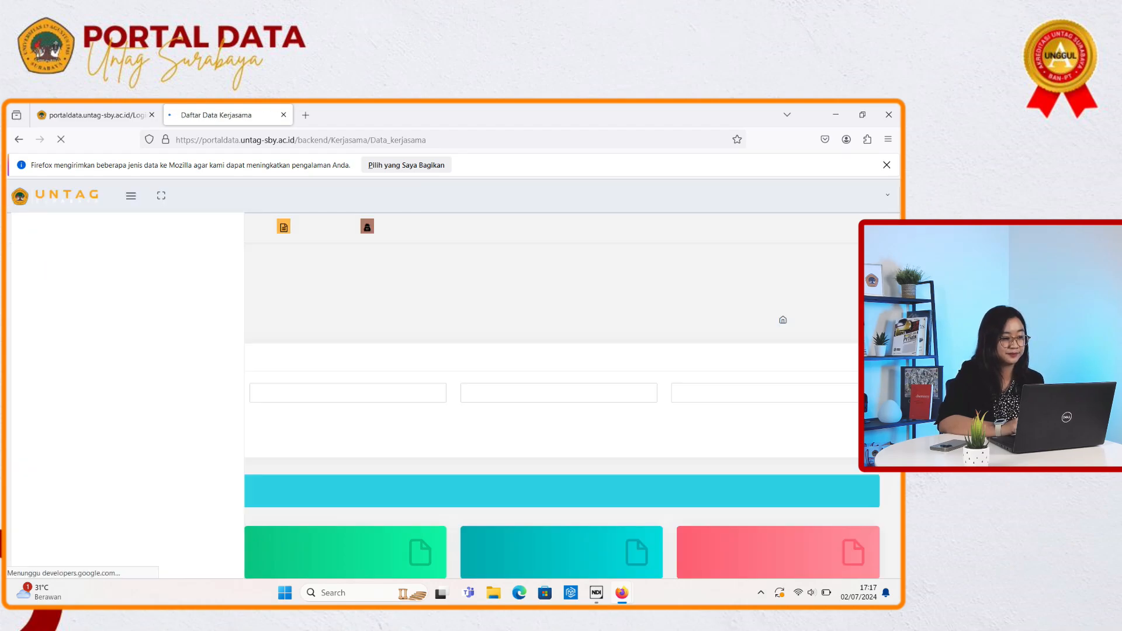
{"action": "scroll", "coordinate": [444, 409], "scroll_direction": "down", "scroll_amount": 2}
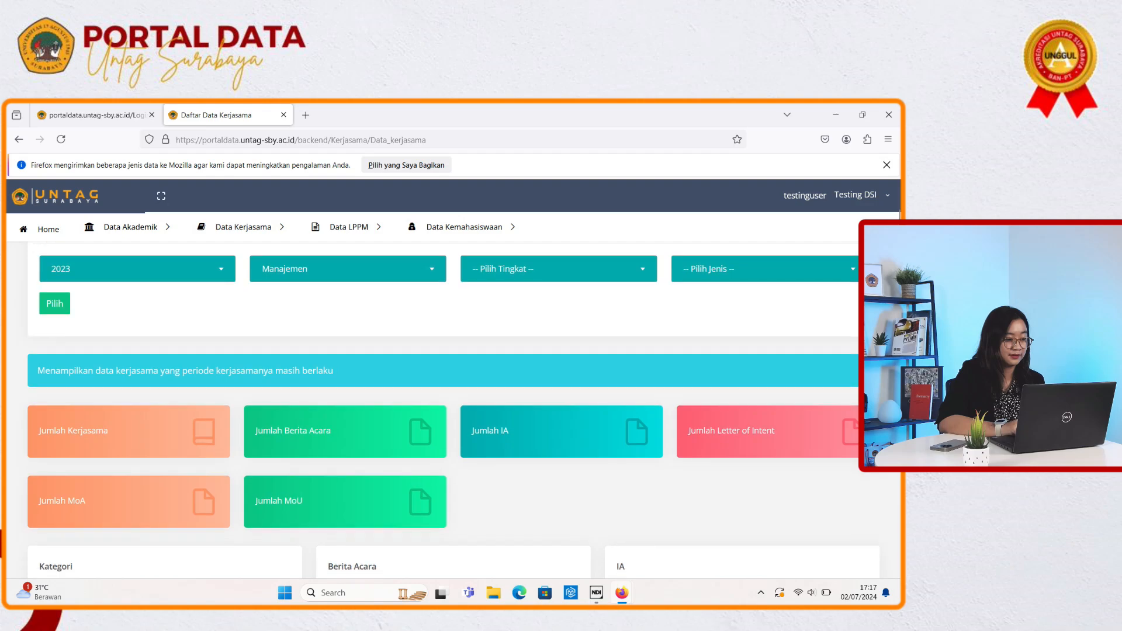
{"action": "scroll", "coordinate": [444, 409], "scroll_direction": "up", "scroll_amount": 2}
Step: Change the Tahun filter to 2022 and display the cooperation data again
{"action": "left_click", "coordinate": [138, 328]}
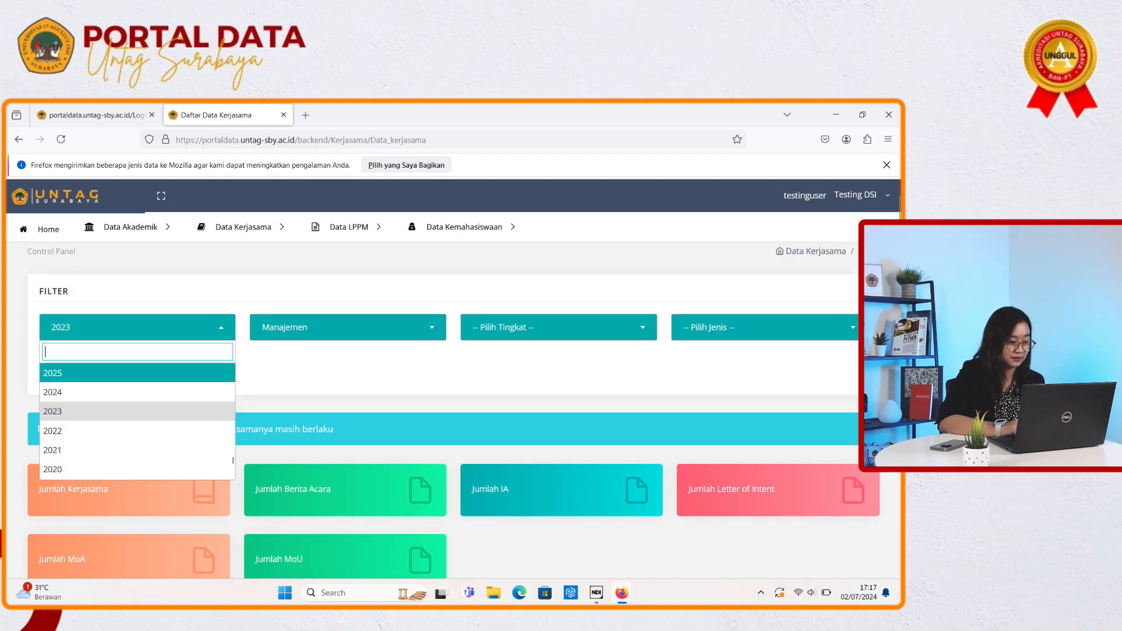
{"action": "left_click", "coordinate": [137, 432]}
{"action": "left_click", "coordinate": [54, 361]}
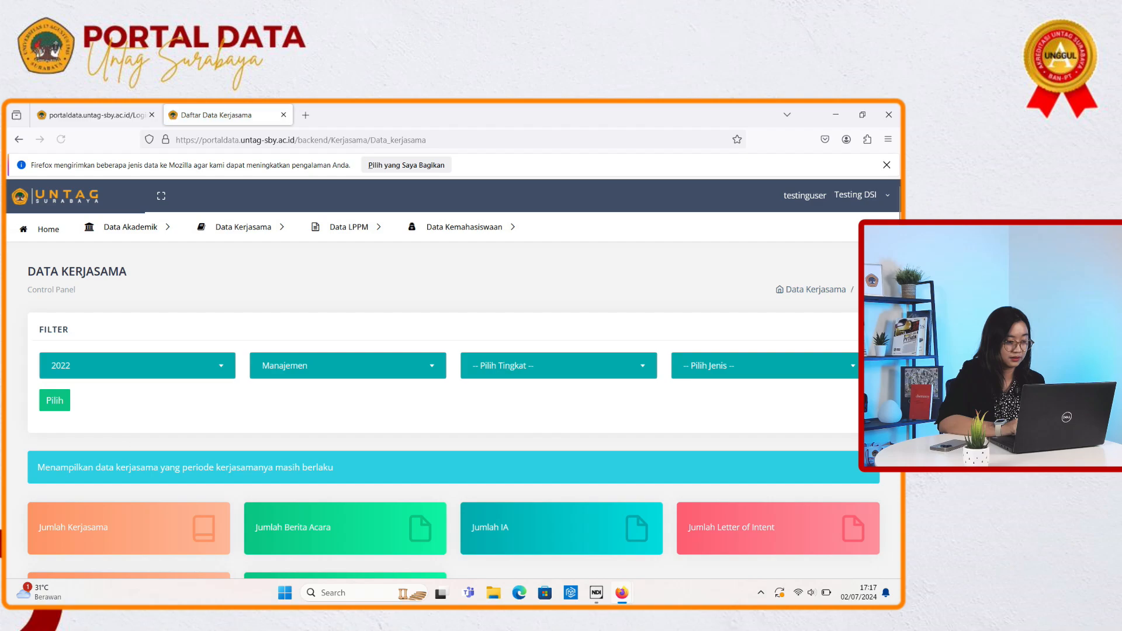
Step: Reset the Prodi filter to no selection, display the 2022 cooperation data and review its summary cards
{"action": "left_click", "coordinate": [348, 365]}
{"action": "scroll", "coordinate": [347, 456], "scroll_direction": "down", "scroll_amount": 1}
{"action": "scroll", "coordinate": [348, 456], "scroll_direction": "up", "scroll_amount": 5}
{"action": "scroll", "coordinate": [348, 450], "scroll_direction": "up", "scroll_amount": 5}
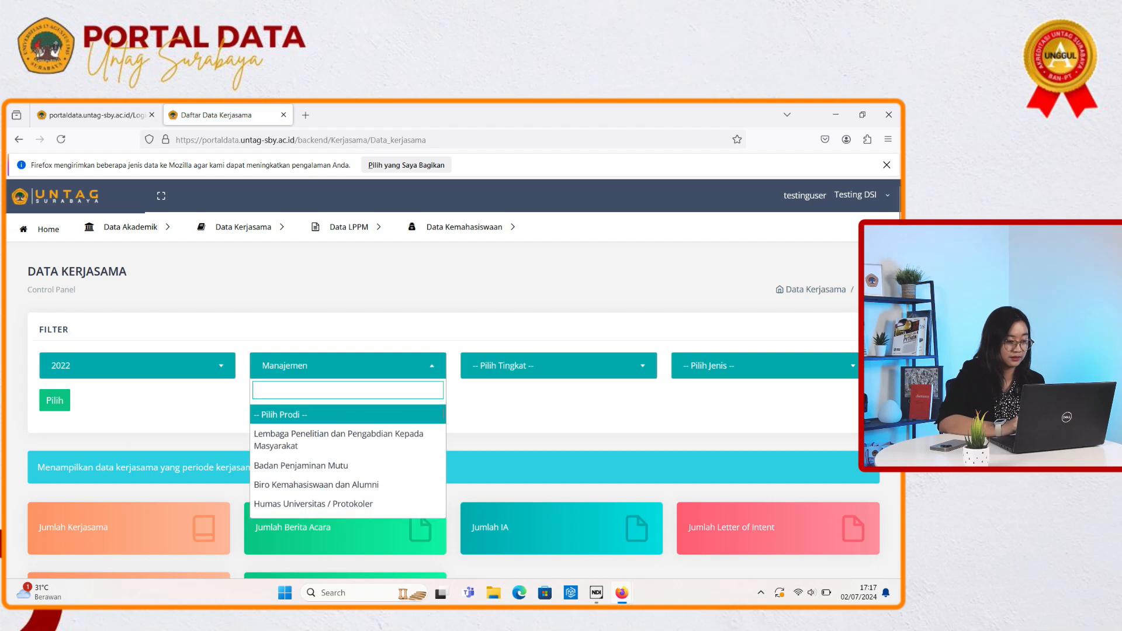
{"action": "left_click", "coordinate": [289, 408]}
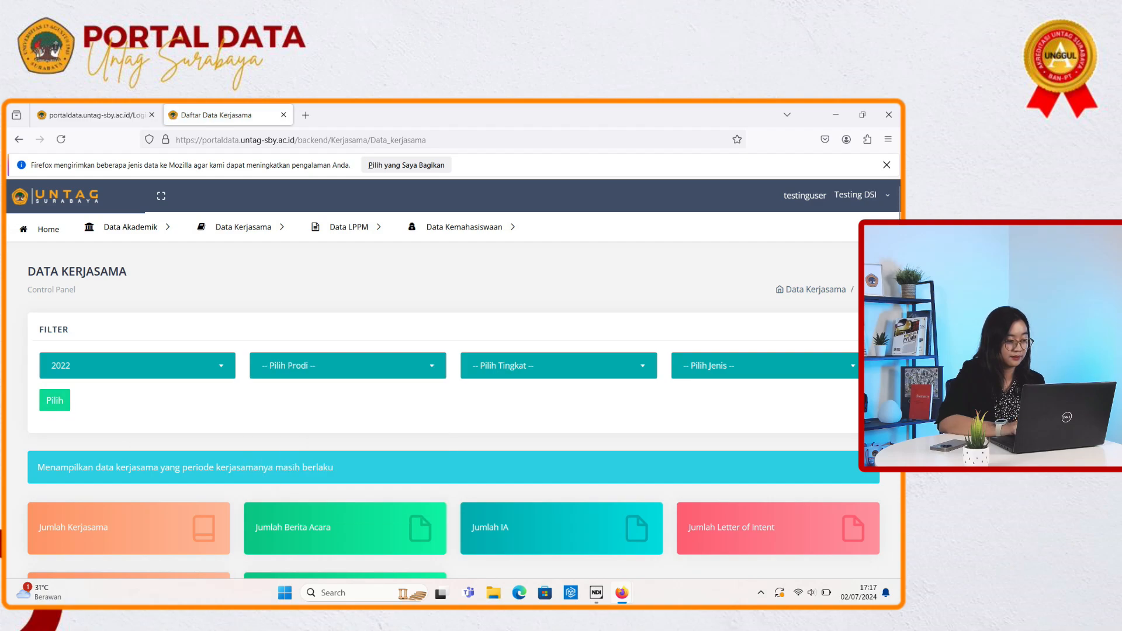
{"action": "left_click", "coordinate": [54, 401]}
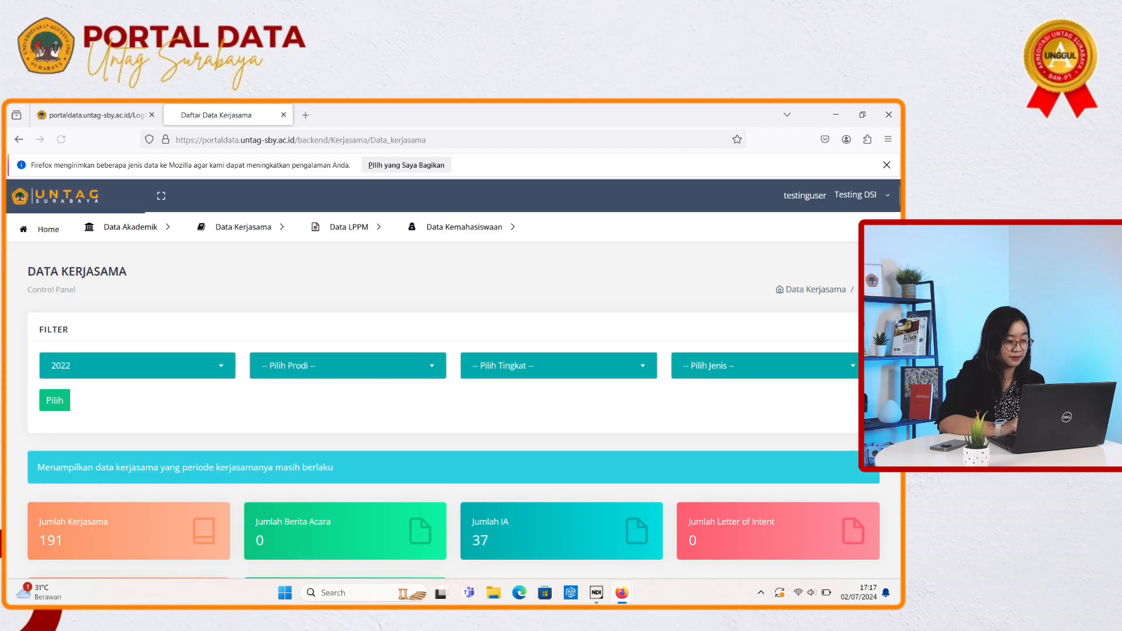
{"action": "scroll", "coordinate": [444, 409], "scroll_direction": "down", "scroll_amount": 3}
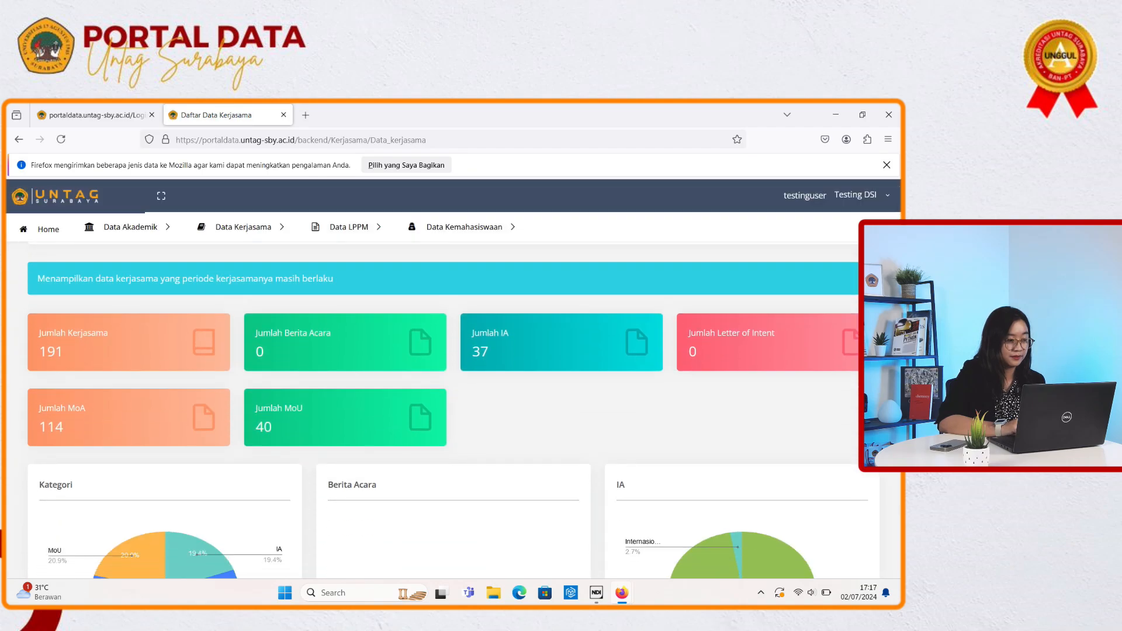
{"action": "scroll", "coordinate": [444, 409], "scroll_direction": "down", "scroll_amount": 1}
{"action": "scroll", "coordinate": [444, 409], "scroll_direction": "up", "scroll_amount": 3}
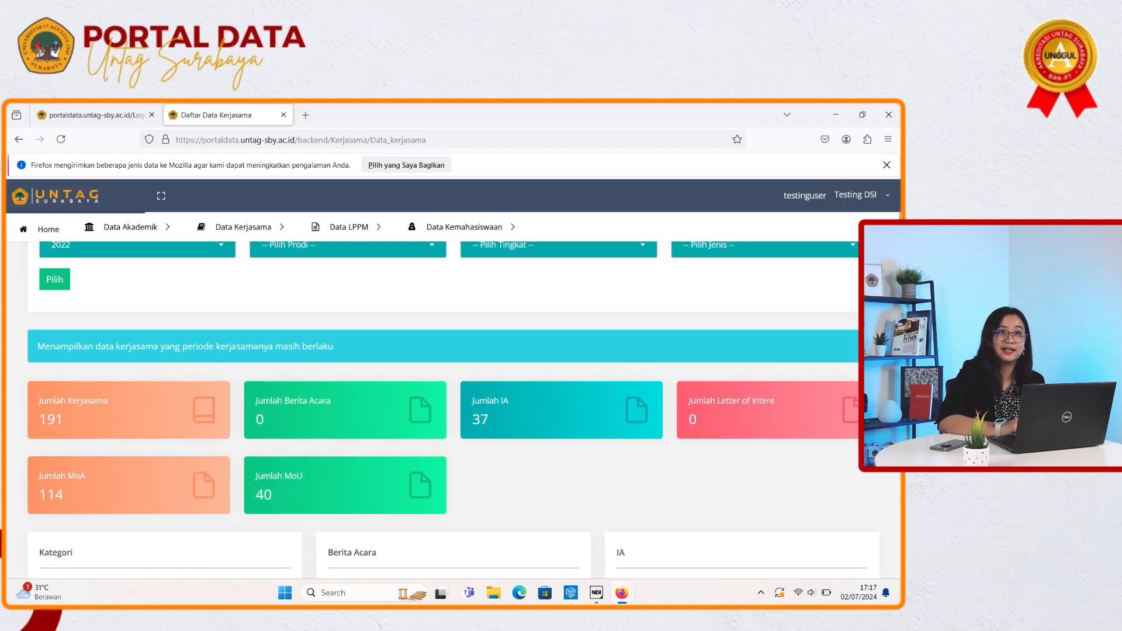
Step: Review the 2022 cooperation summary cards, from Jumlah Kerjasama through Jumlah MoU, against the filter settings
{"action": "scroll", "coordinate": [444, 409], "scroll_direction": "up", "scroll_amount": 1}
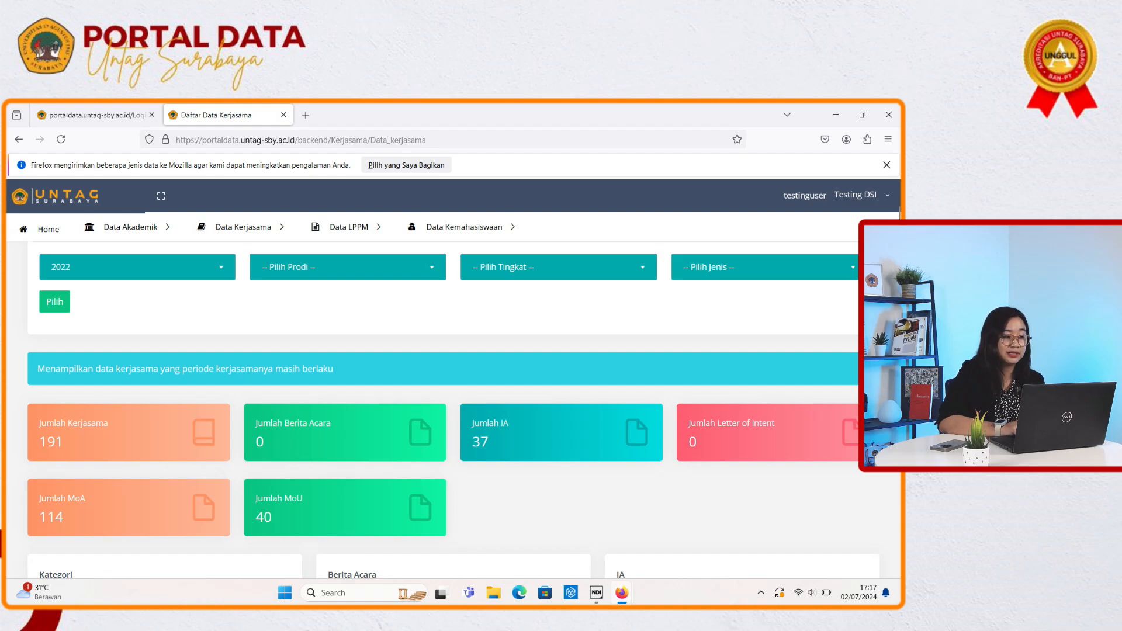
{"action": "scroll", "coordinate": [445, 409], "scroll_direction": "down", "scroll_amount": 1}
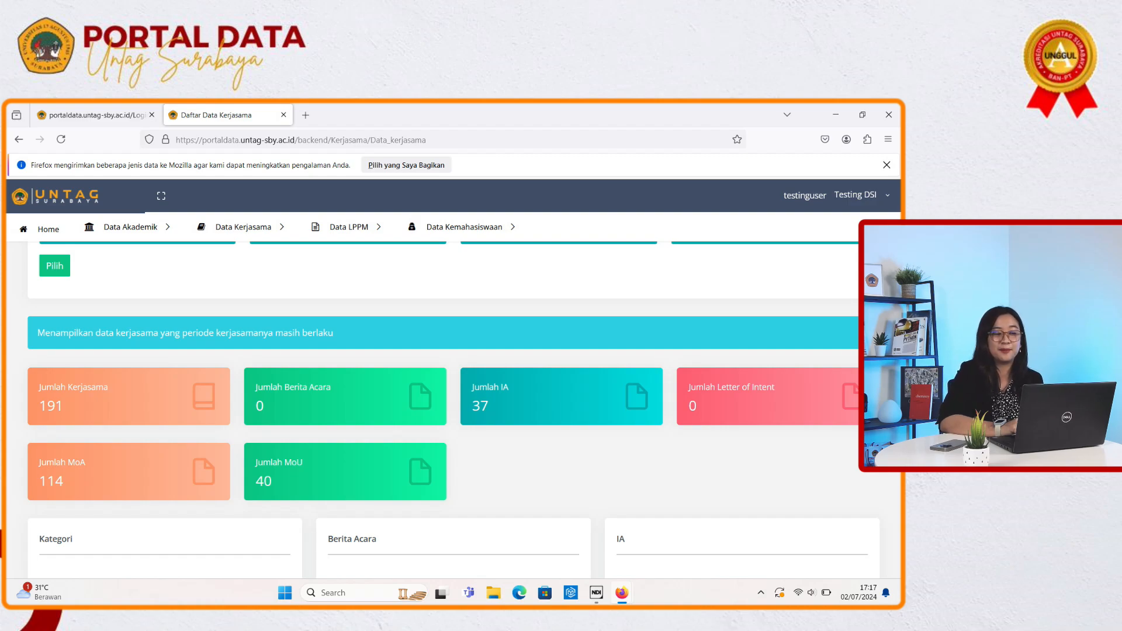
{"action": "scroll", "coordinate": [445, 386], "scroll_direction": "up", "scroll_amount": 2}
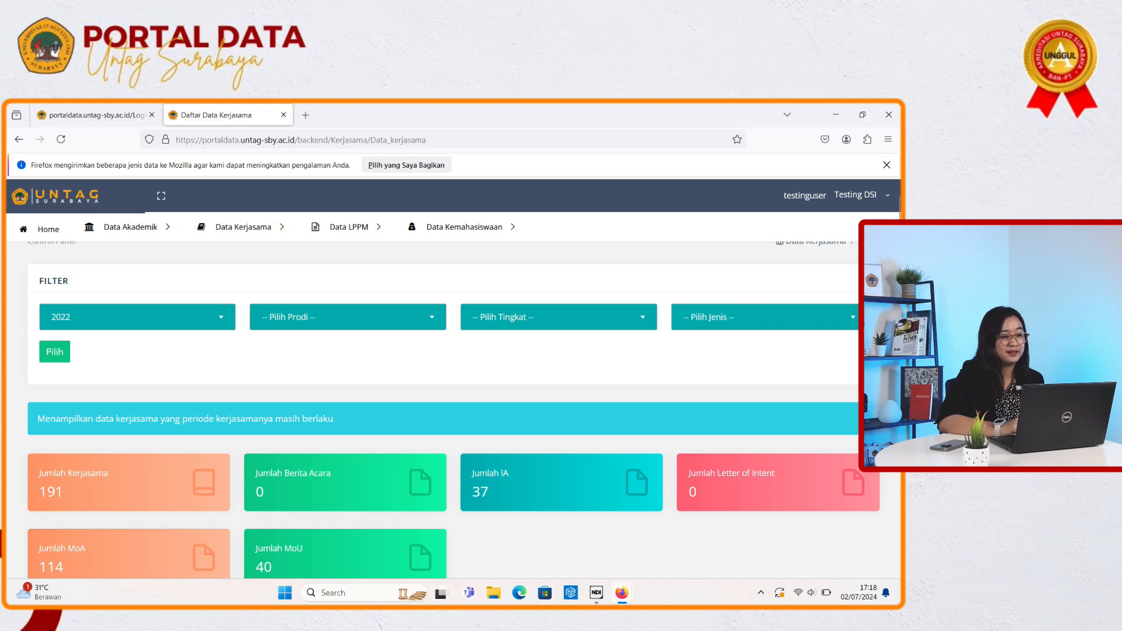
{"action": "scroll", "coordinate": [445, 403], "scroll_direction": "down", "scroll_amount": 2}
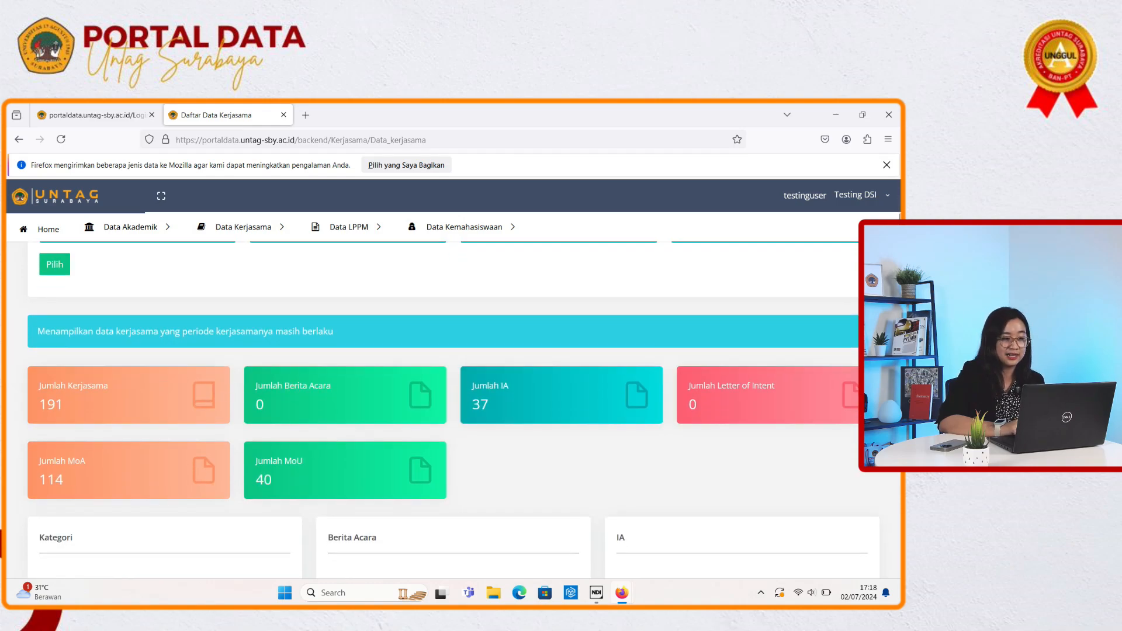
{"action": "scroll", "coordinate": [445, 410], "scroll_direction": "up", "scroll_amount": 3}
{"action": "scroll", "coordinate": [445, 409], "scroll_direction": "down", "scroll_amount": 2}
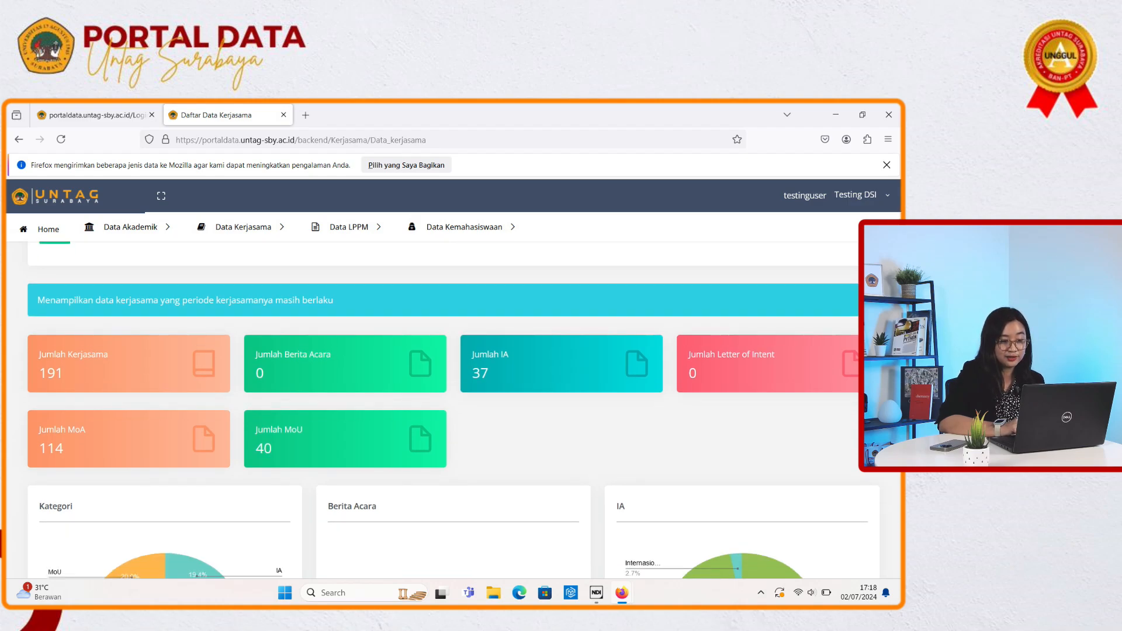
Step: Examine the Kategori, Berita Acara, IA, Letter of Intent, MoA and MoU charts of the cooperation data
{"action": "scroll", "coordinate": [444, 409], "scroll_direction": "down", "scroll_amount": 3}
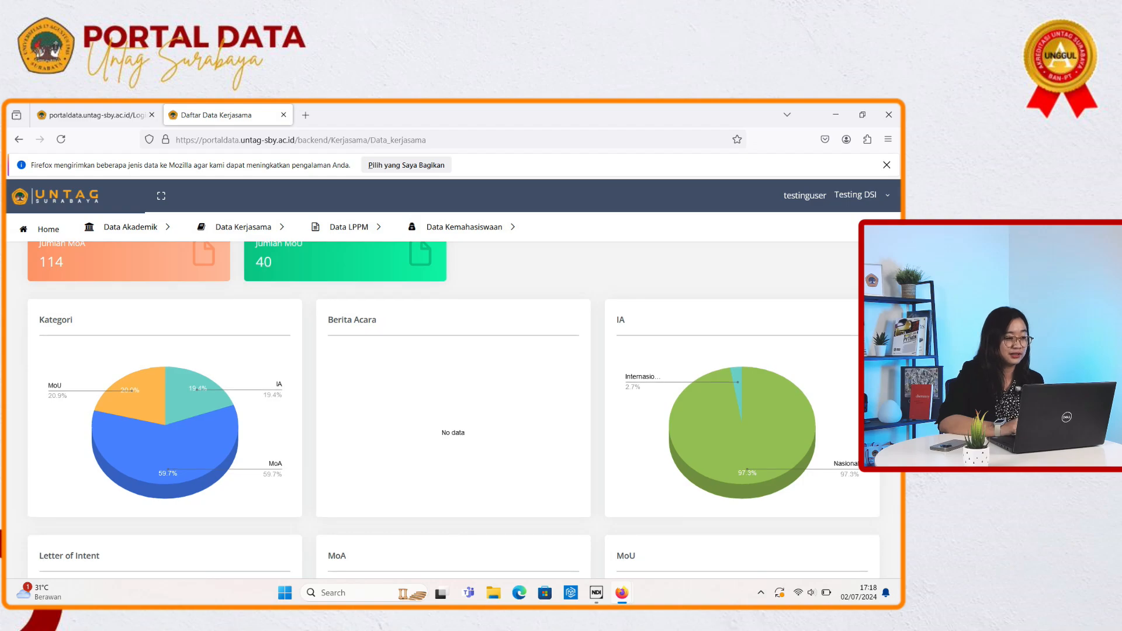
{"action": "mouse_move", "coordinate": [138, 398]}
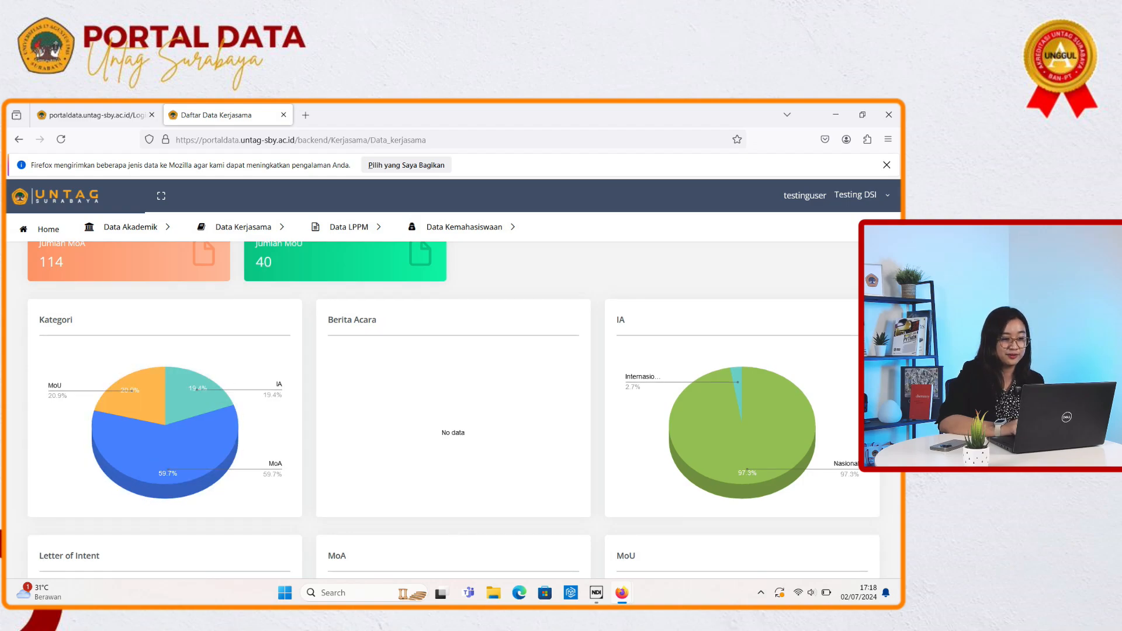
{"action": "scroll", "coordinate": [444, 409], "scroll_direction": "down", "scroll_amount": 1}
{"action": "scroll", "coordinate": [444, 409], "scroll_direction": "up", "scroll_amount": 3}
{"action": "scroll", "coordinate": [445, 409], "scroll_direction": "down", "scroll_amount": 3}
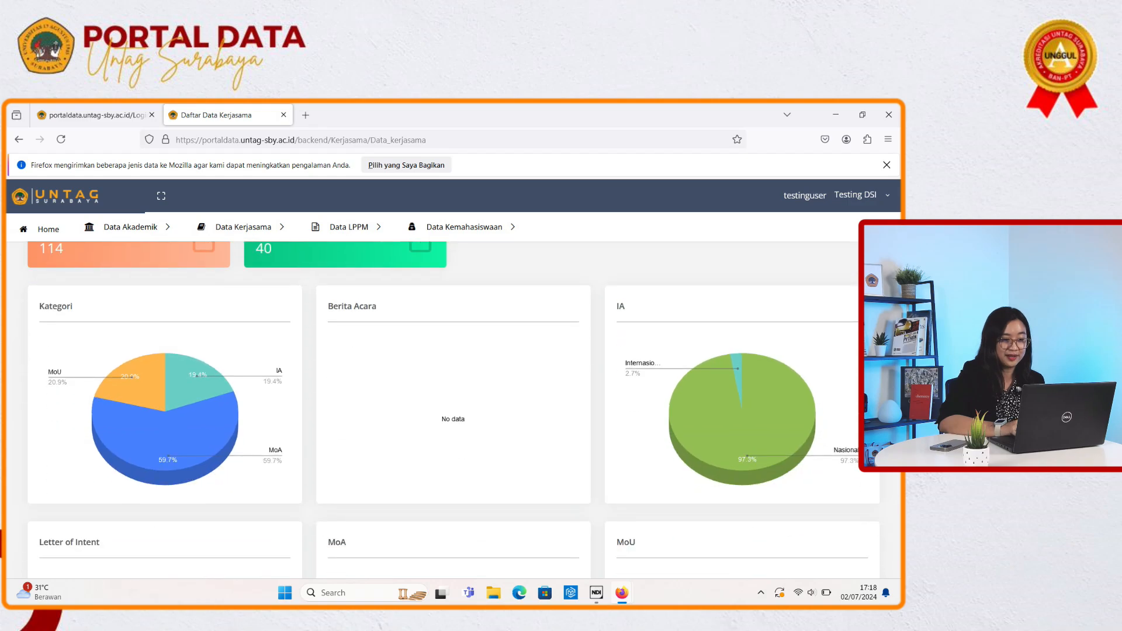
{"action": "scroll", "coordinate": [453, 409], "scroll_direction": "down", "scroll_amount": 3}
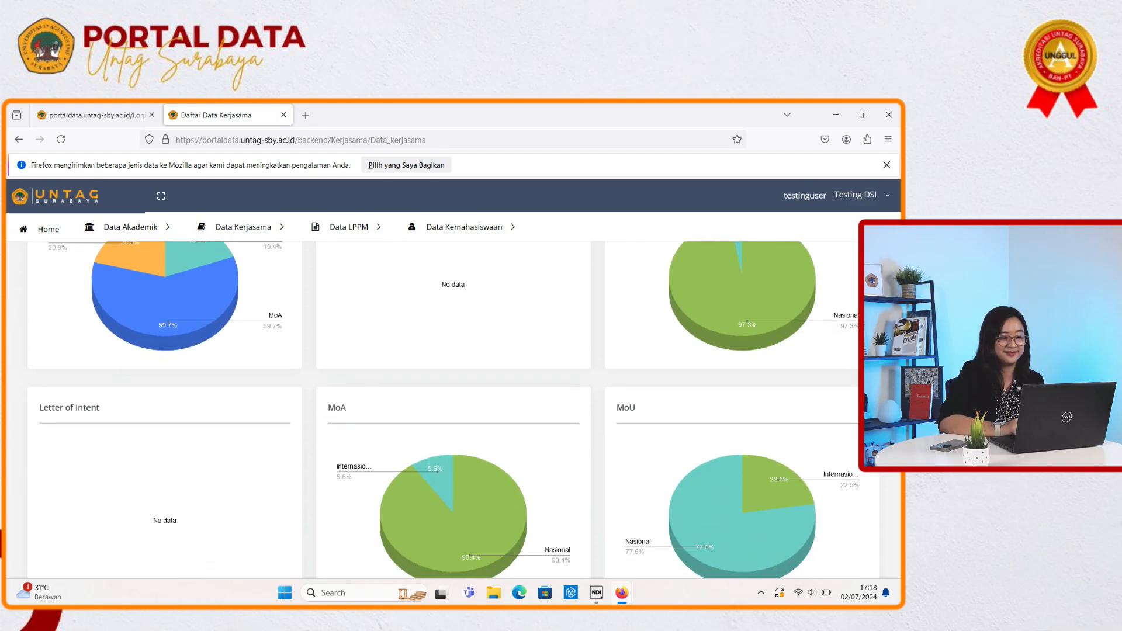
Step: Inspect the Perusahaan and Perguruan Tinggi slices of the Mitra pie chart
{"action": "scroll", "coordinate": [453, 410], "scroll_direction": "down", "scroll_amount": 7}
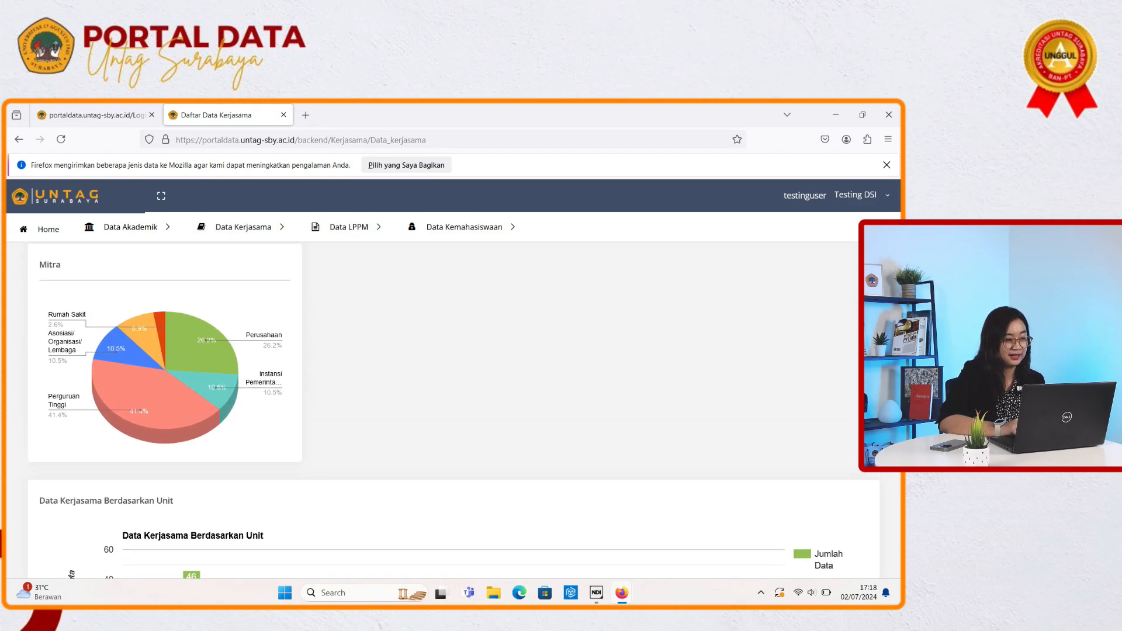
{"action": "scroll", "coordinate": [199, 345], "scroll_direction": "up", "scroll_amount": 1}
{"action": "mouse_move", "coordinate": [199, 345]}
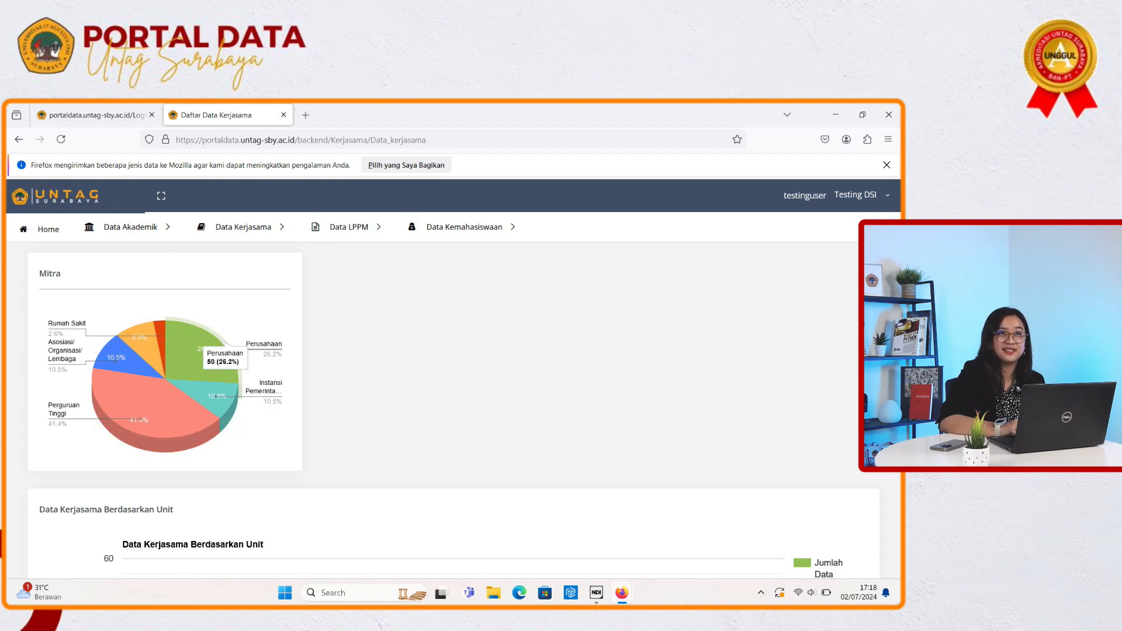
{"action": "mouse_move", "coordinate": [95, 404]}
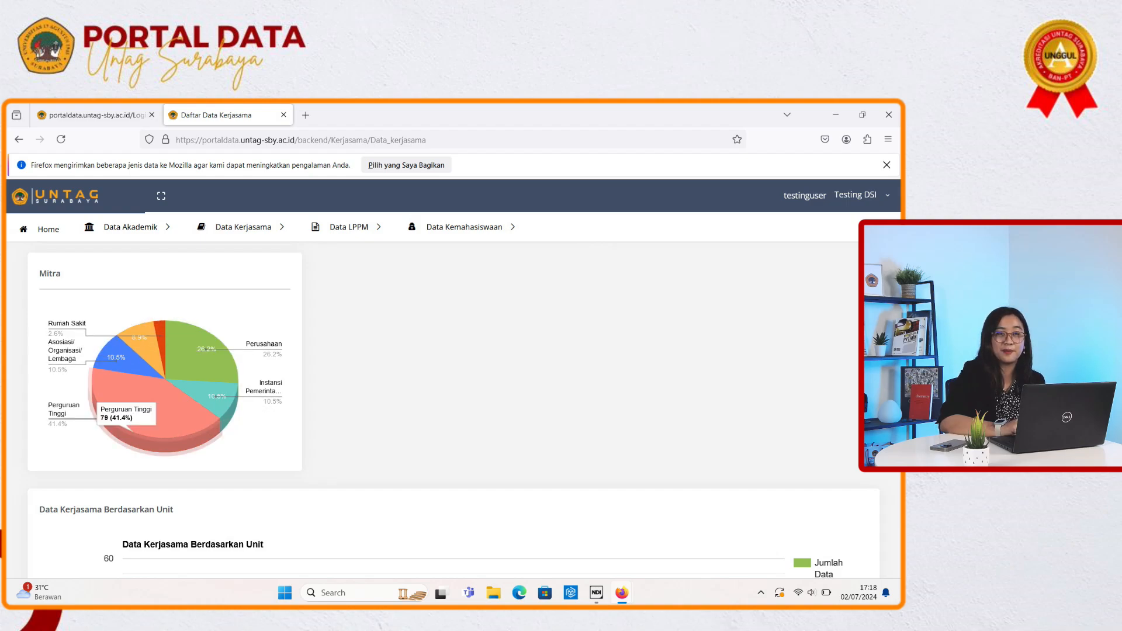
Step: Examine the bars of the Data Kerjasama Berdasarkan Unit chart
{"action": "scroll", "coordinate": [95, 404], "scroll_direction": "down", "scroll_amount": 3}
{"action": "scroll", "coordinate": [95, 403], "scroll_direction": "down", "scroll_amount": 5}
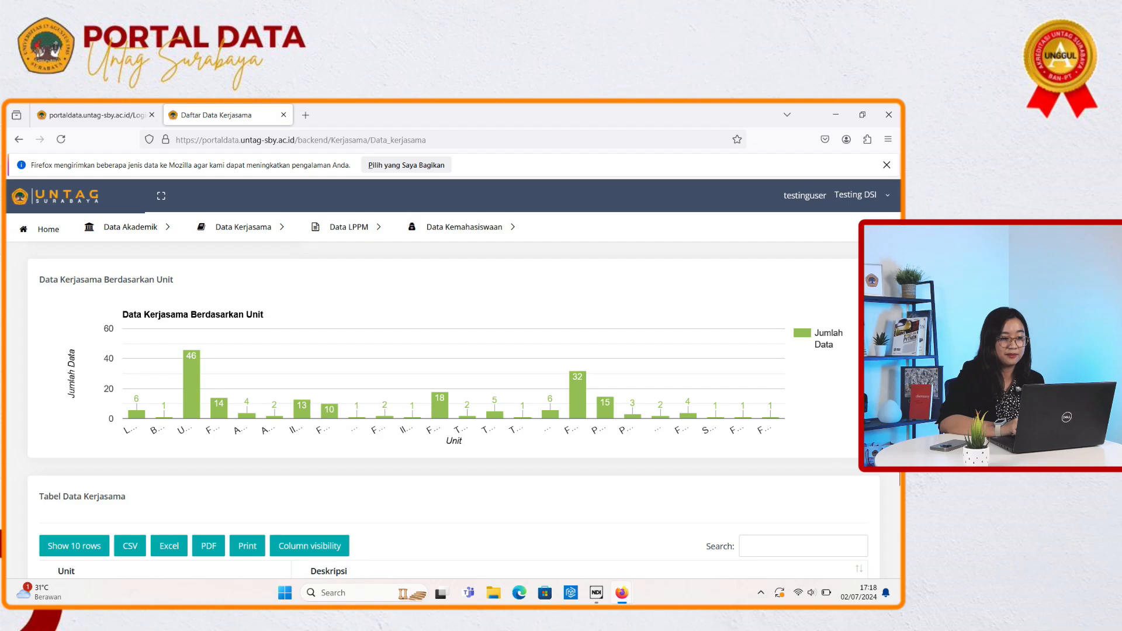
{"action": "mouse_move", "coordinate": [440, 406]}
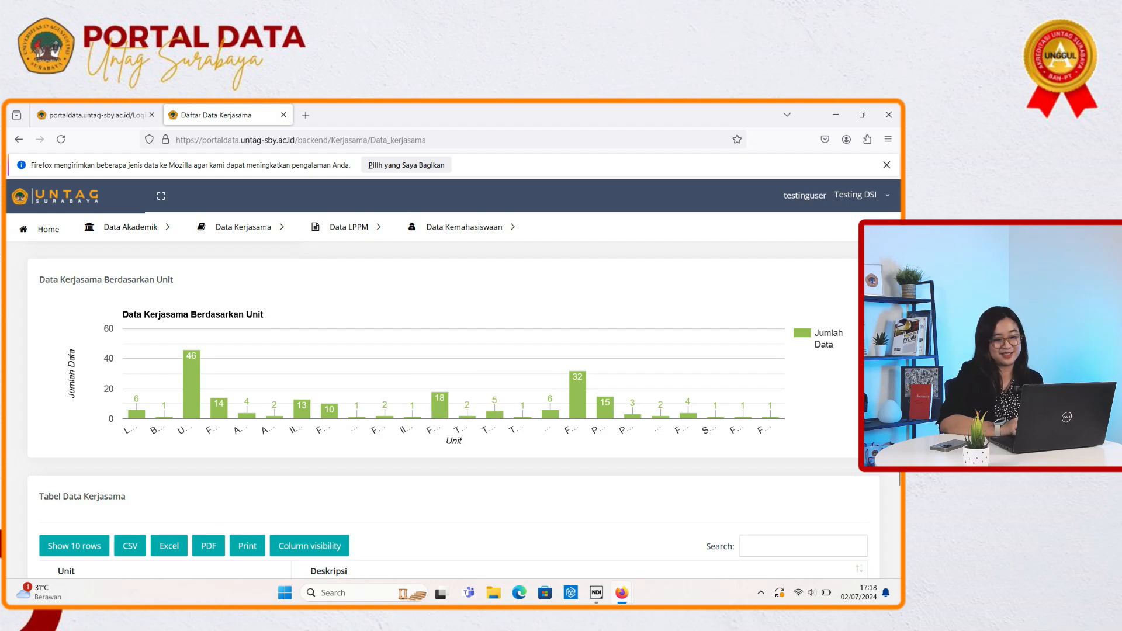
{"action": "mouse_move", "coordinate": [550, 413]}
Step: Expand the details of the entry "MoA antara LPPM UNTAG Surabaya dengan PERSIKINDO" in Tabel Data Kerjasama
{"action": "scroll", "coordinate": [576, 410], "scroll_direction": "down", "scroll_amount": 4}
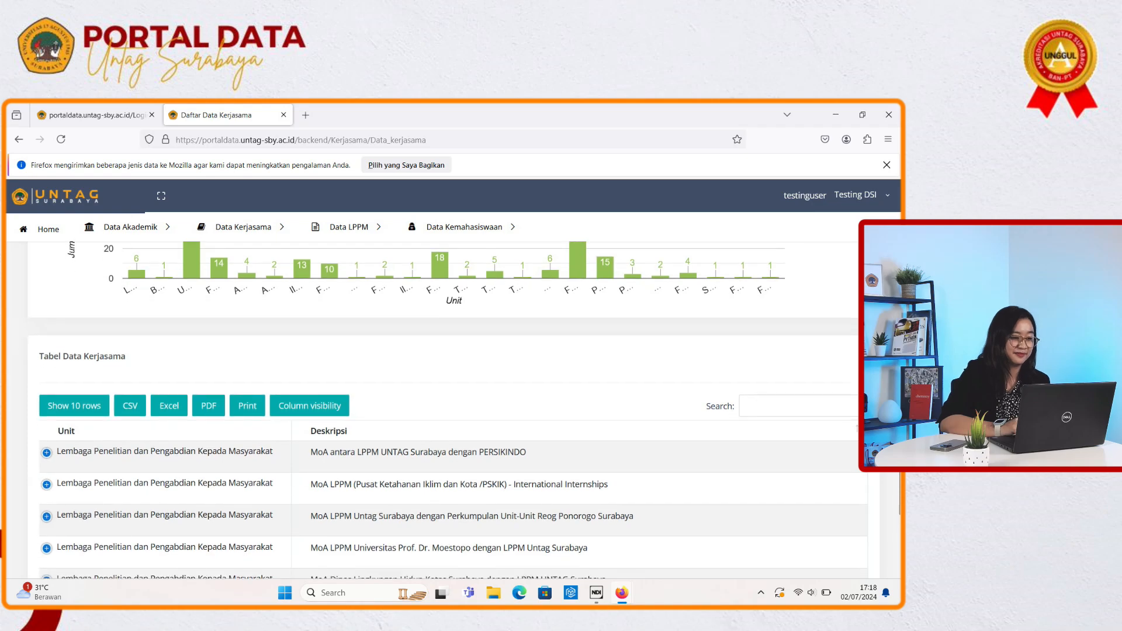
{"action": "scroll", "coordinate": [576, 406], "scroll_direction": "down", "scroll_amount": 1}
{"action": "scroll", "coordinate": [576, 406], "scroll_direction": "up", "scroll_amount": 1}
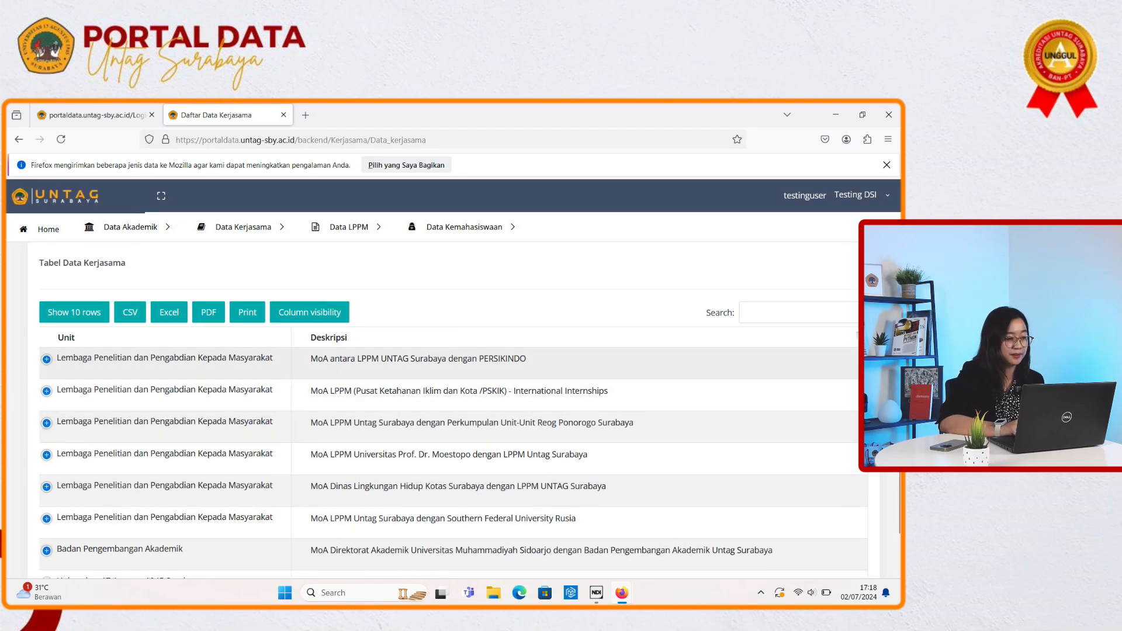
{"action": "left_click", "coordinate": [47, 359]}
{"action": "left_click", "coordinate": [47, 359]}
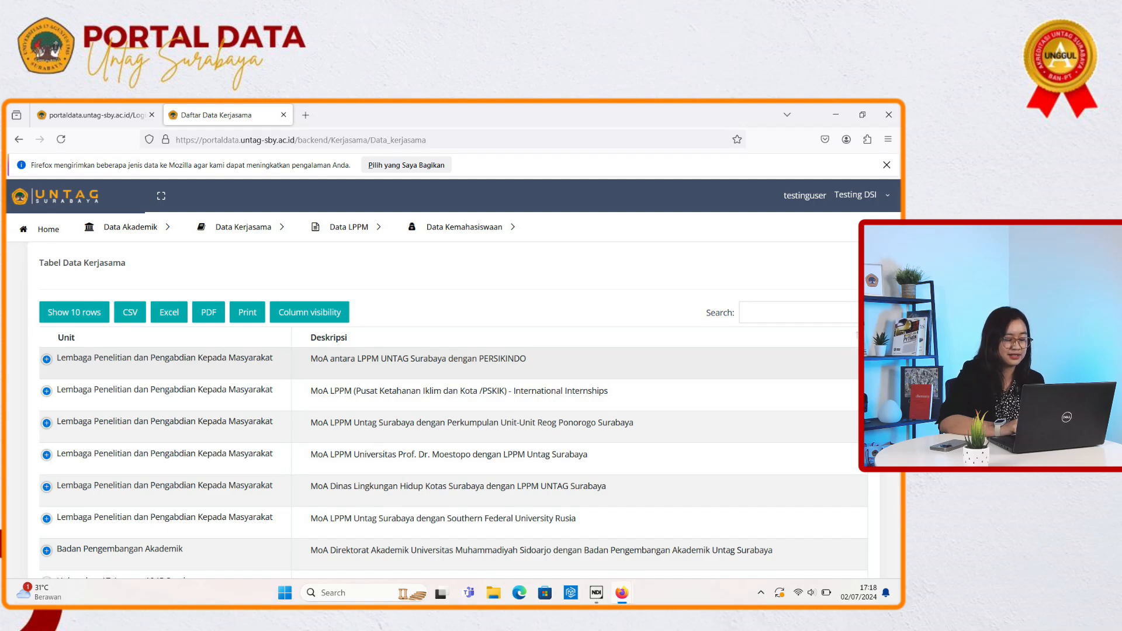
{"action": "left_click", "coordinate": [46, 359]}
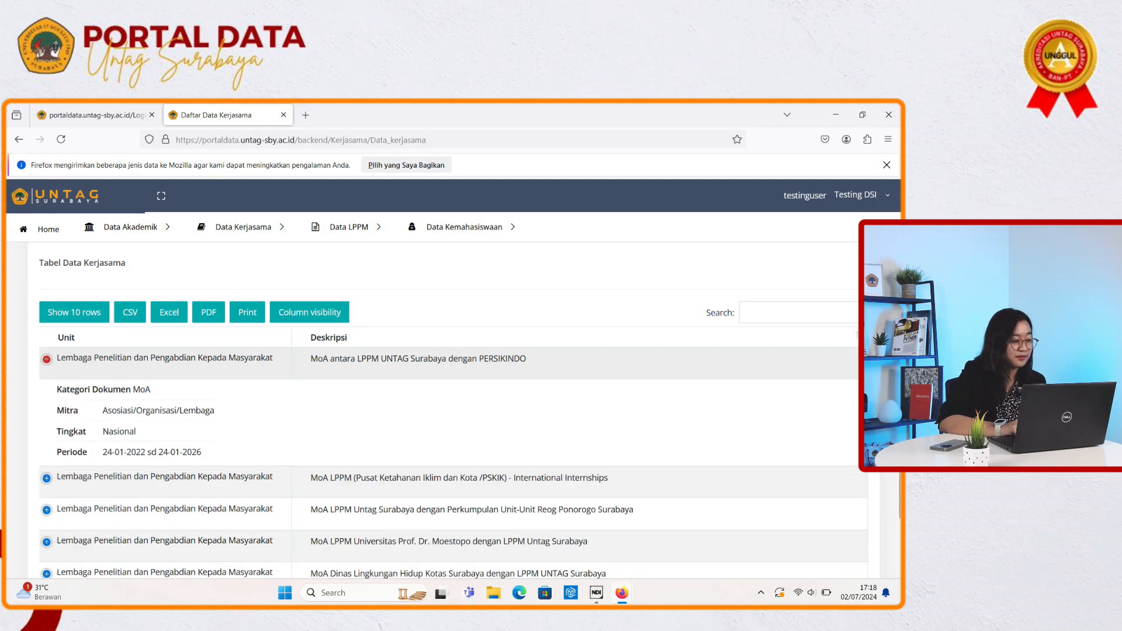
Step: Read the expanded entry's details and check its Periode field
{"action": "scroll", "coordinate": [444, 409], "scroll_direction": "down", "scroll_amount": 1}
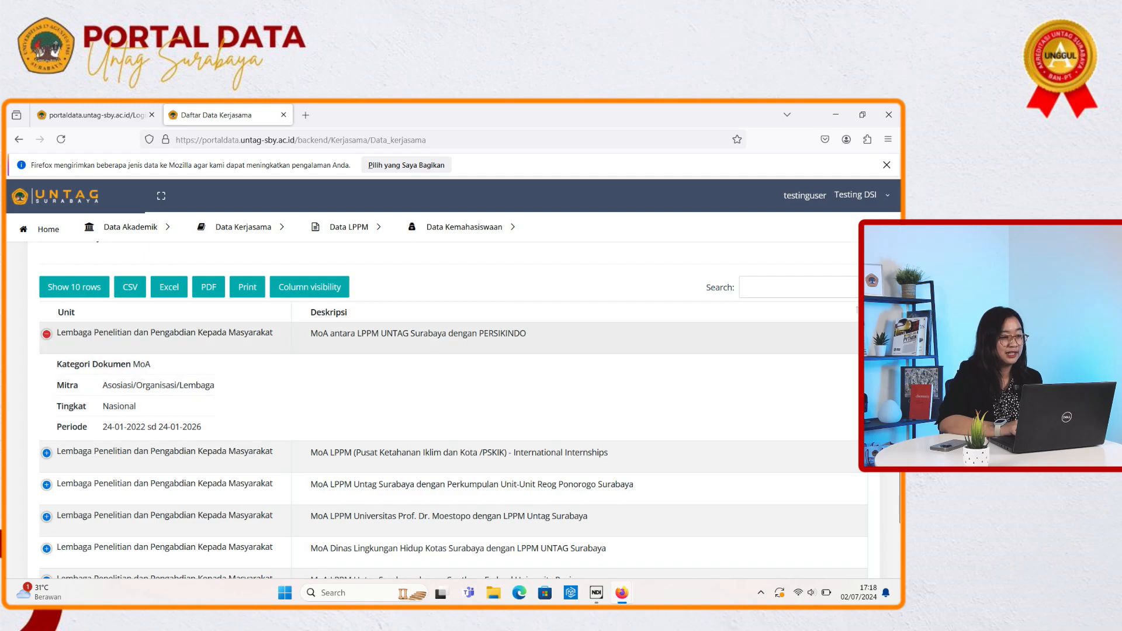
{"action": "scroll", "coordinate": [444, 409], "scroll_direction": "up", "scroll_amount": 1}
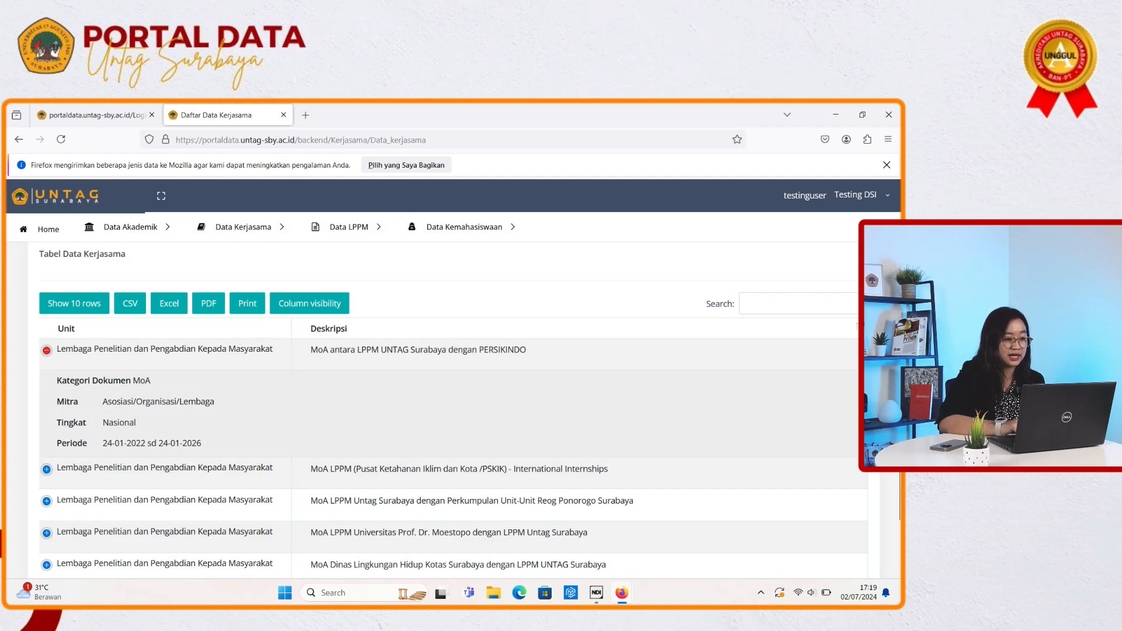
{"action": "left_click_drag", "start_coordinate": [101, 443], "coordinate": [56, 443]}
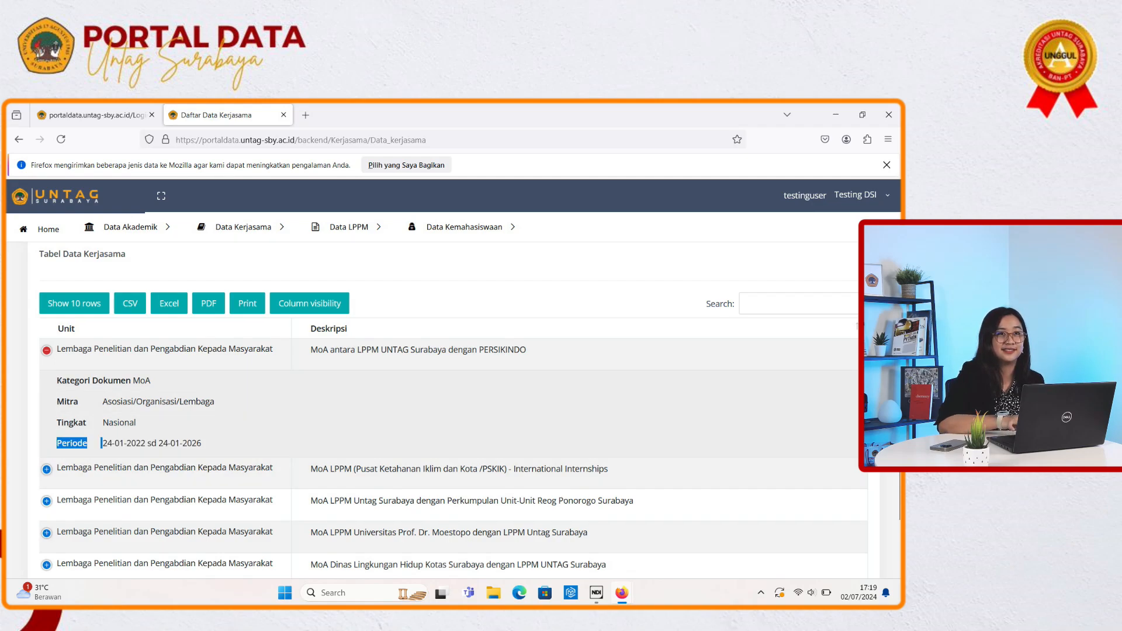
{"action": "left_click", "coordinate": [76, 443]}
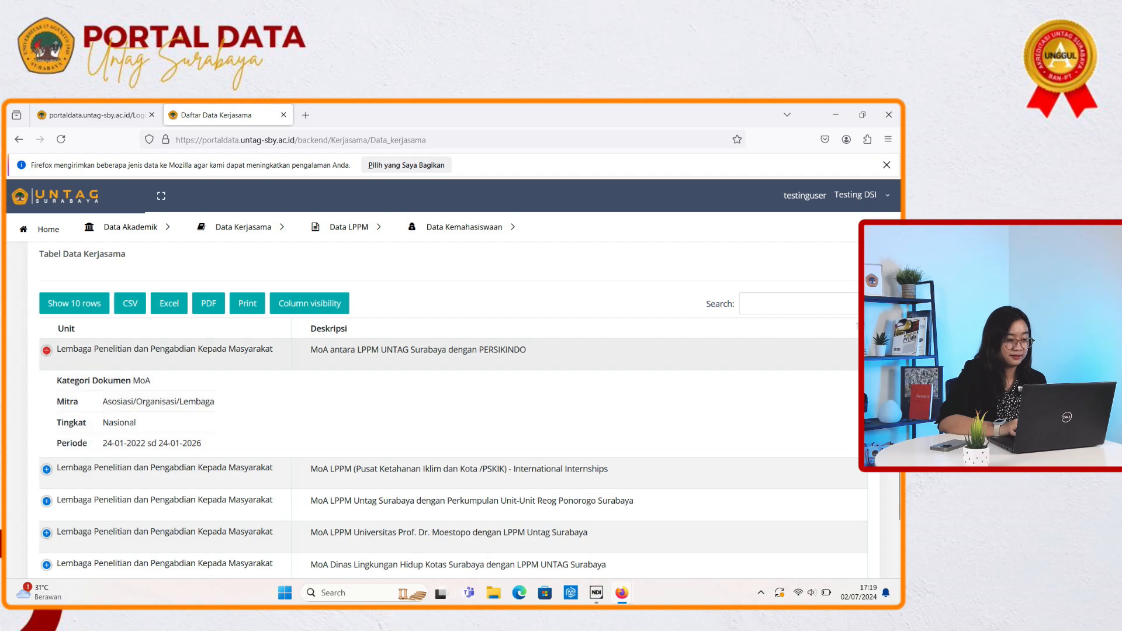
Step: Open the Tren Data Kerjasama page
{"action": "scroll", "coordinate": [409, 409], "scroll_direction": "up", "scroll_amount": 15}
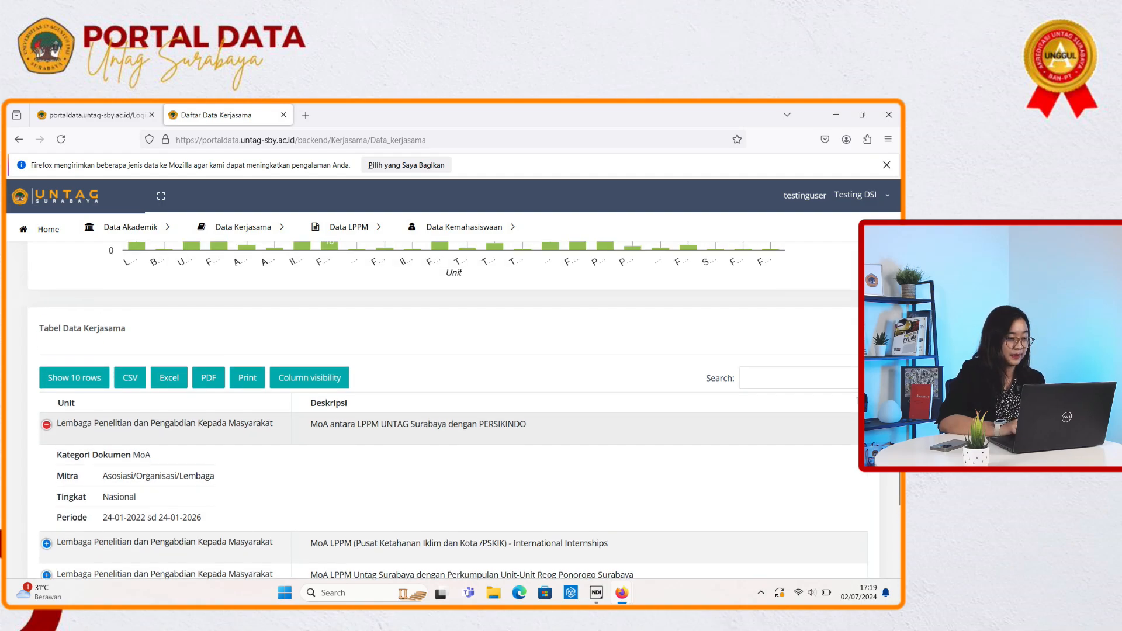
{"action": "mouse_move", "coordinate": [240, 227]}
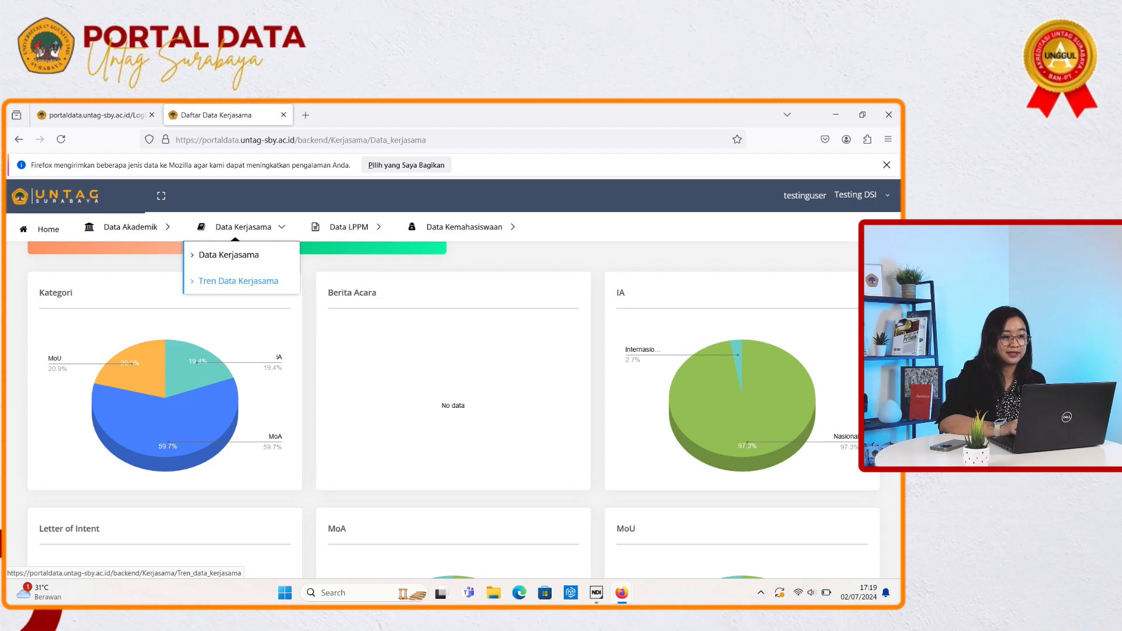
{"action": "left_click", "coordinate": [239, 281]}
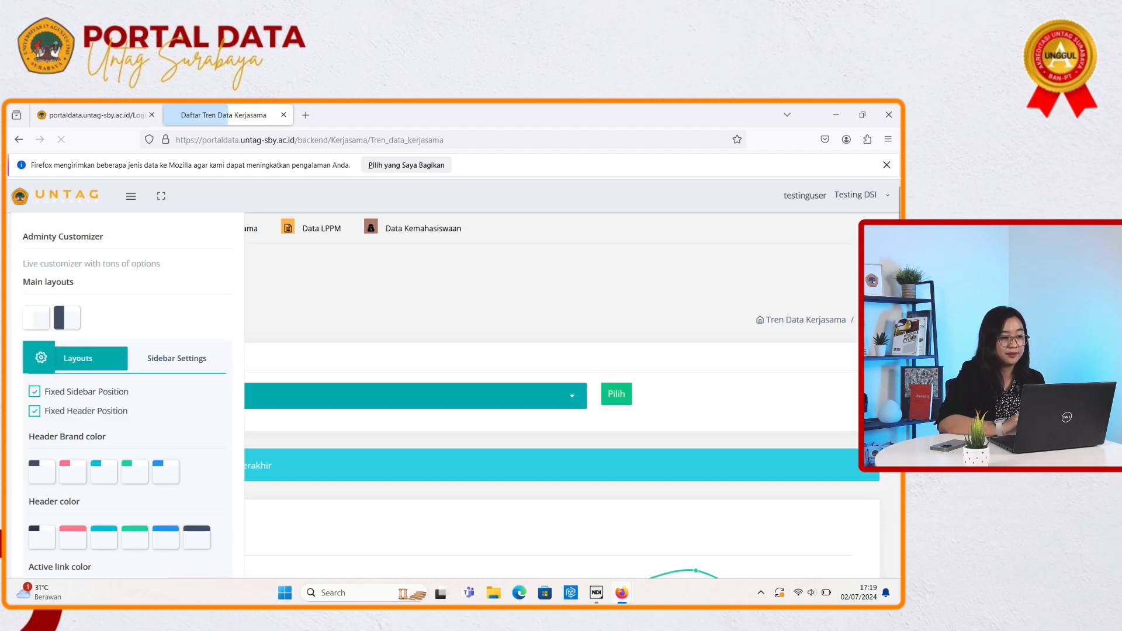
Step: Filter the cooperation trend data by the work unit Ilmu Komunikasi and display the result
{"action": "scroll", "coordinate": [444, 409], "scroll_direction": "down", "scroll_amount": 2}
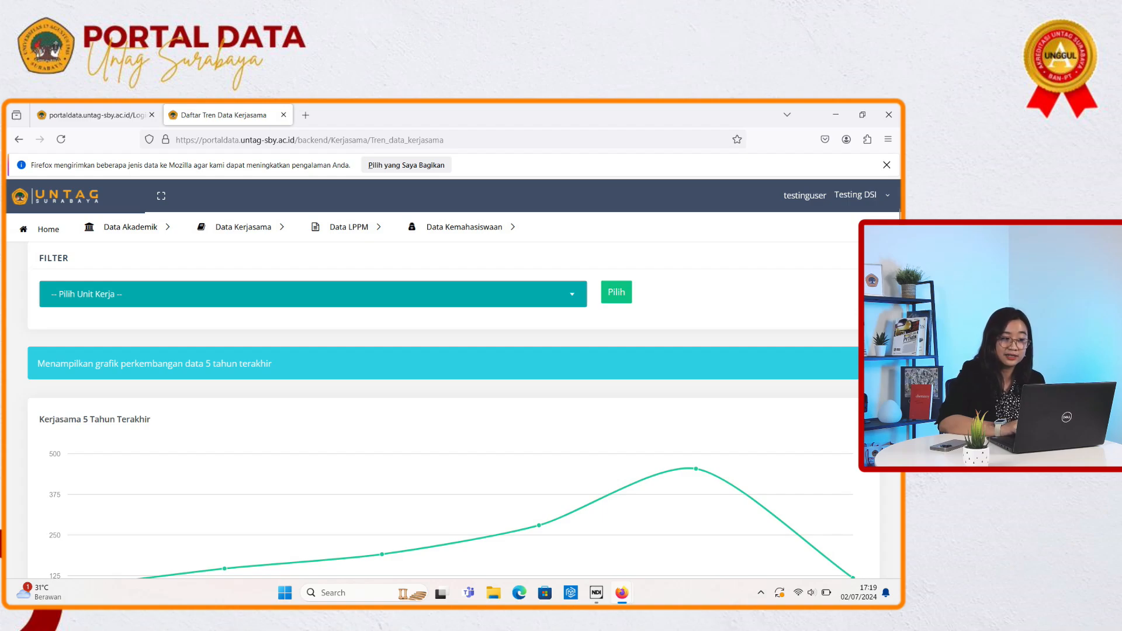
{"action": "left_click", "coordinate": [313, 294]}
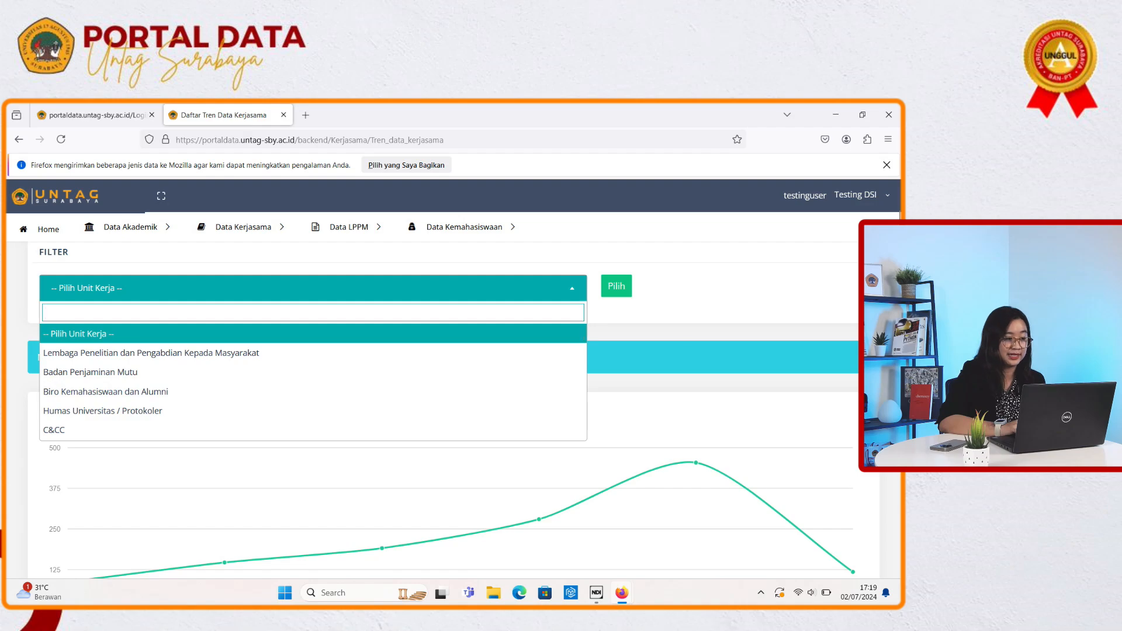
{"action": "type", "text": "ilmu"}
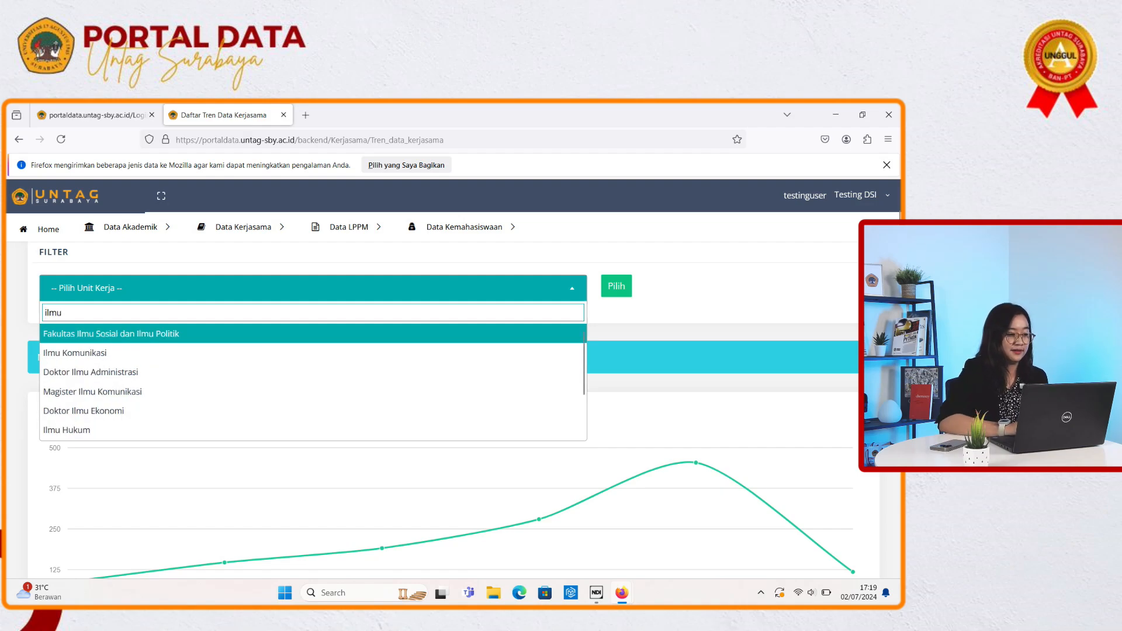
{"action": "key", "text": "Down"}
{"action": "key", "text": "Return"}
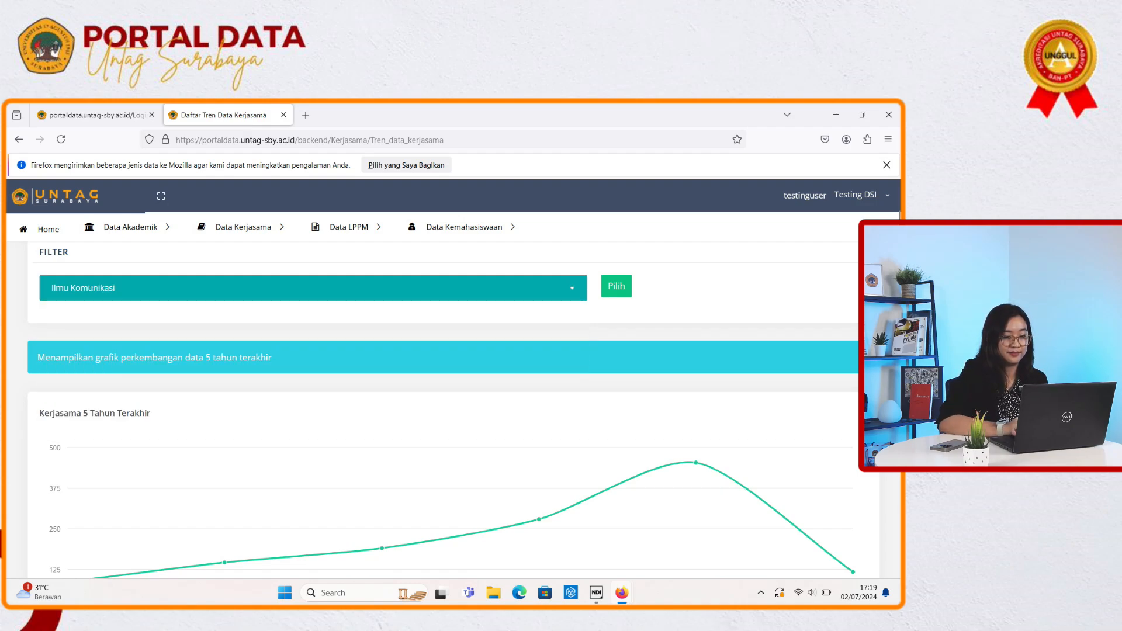
{"action": "key", "text": "Tab"}
{"action": "key", "text": "Return"}
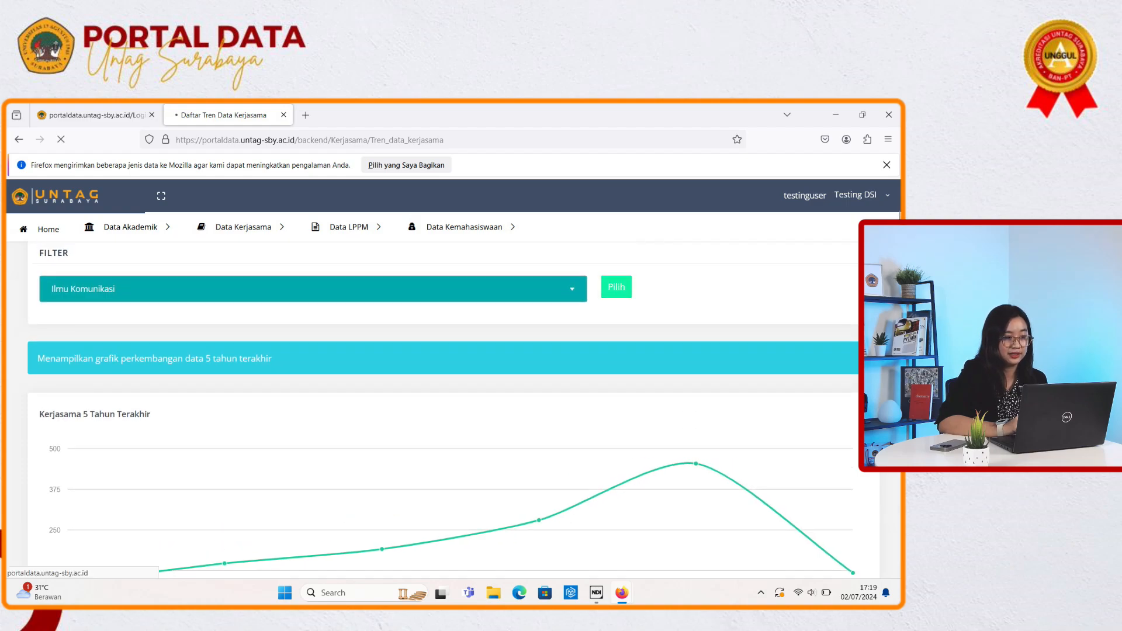
Step: Examine the Kerjasama 5 Tahun Terakhir line graph, its 2024 point, and the Tingkat and Jenis Dokumen charts for Ilmu Komunikasi
{"action": "scroll", "coordinate": [453, 409], "scroll_direction": "down", "scroll_amount": 3}
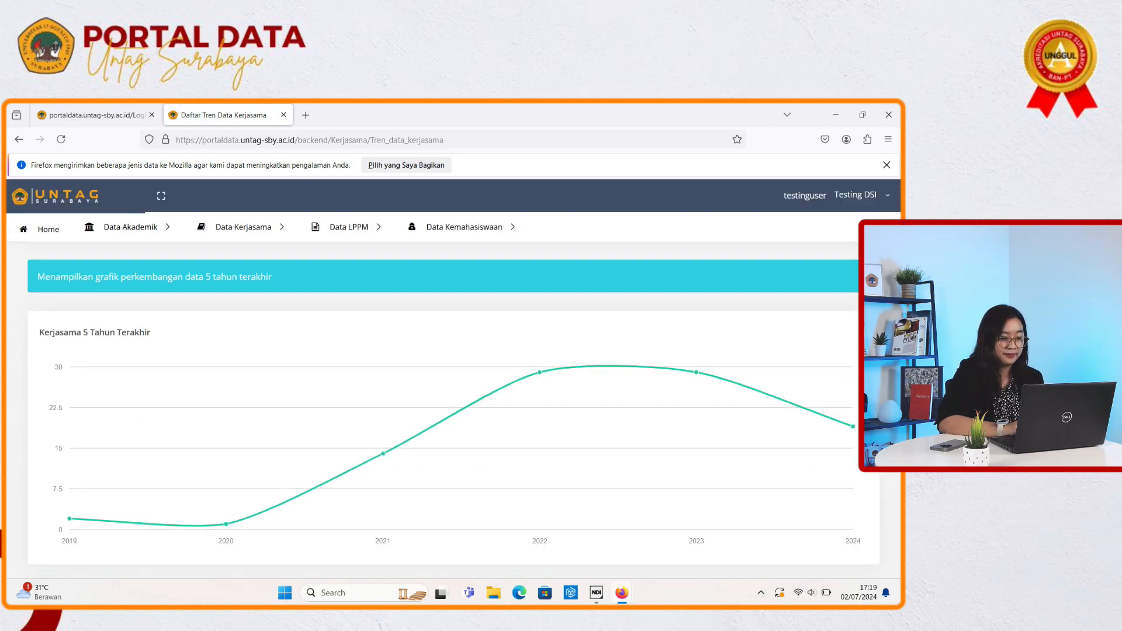
{"action": "scroll", "coordinate": [453, 409], "scroll_direction": "up", "scroll_amount": 1}
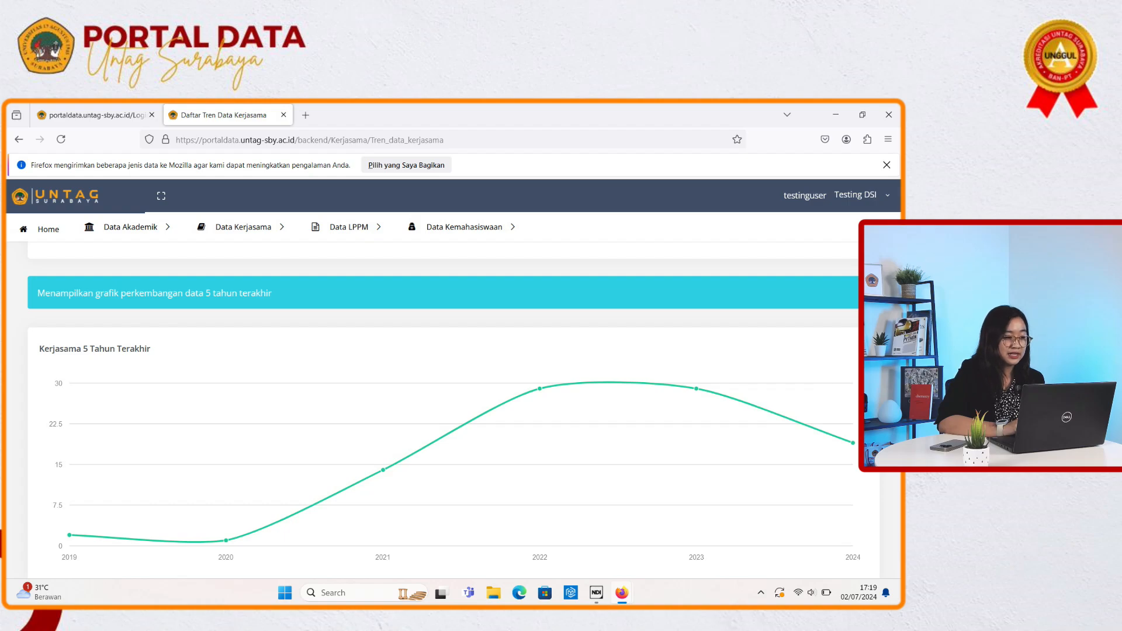
{"action": "scroll", "coordinate": [453, 409], "scroll_direction": "down", "scroll_amount": 1}
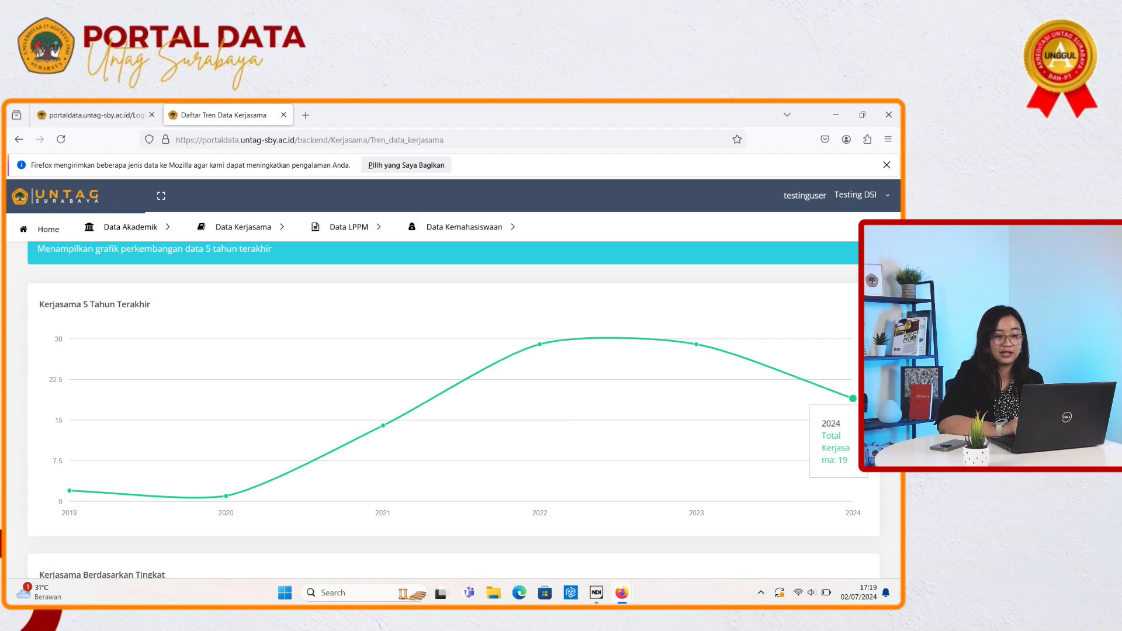
{"action": "scroll", "coordinate": [445, 374], "scroll_direction": "down", "scroll_amount": 5}
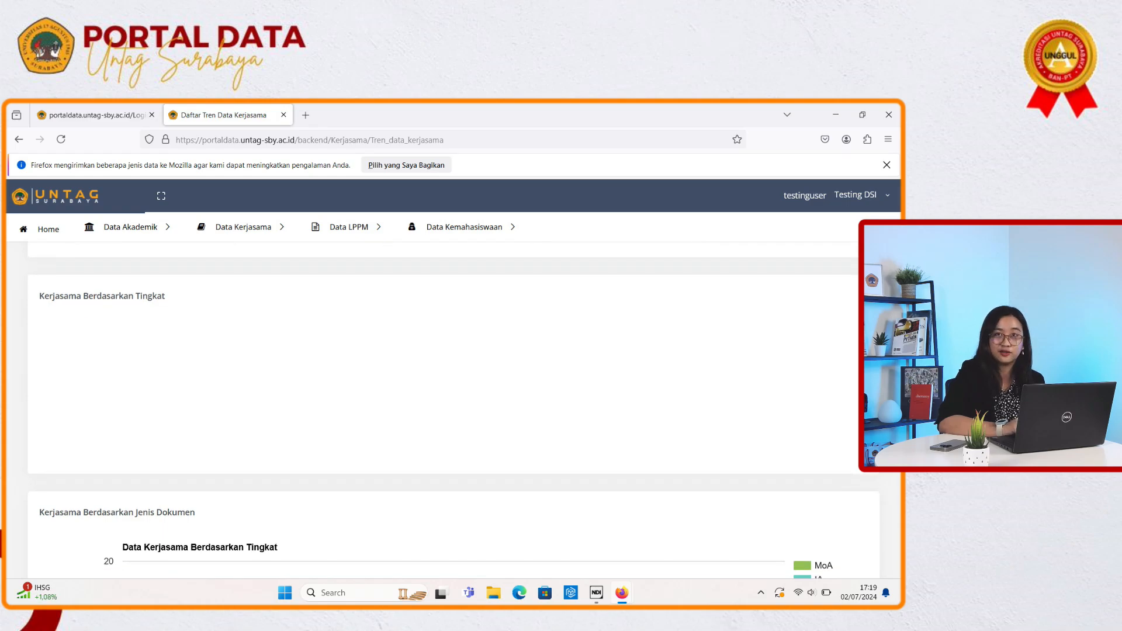
{"action": "scroll", "coordinate": [399, 446], "scroll_direction": "down", "scroll_amount": 4}
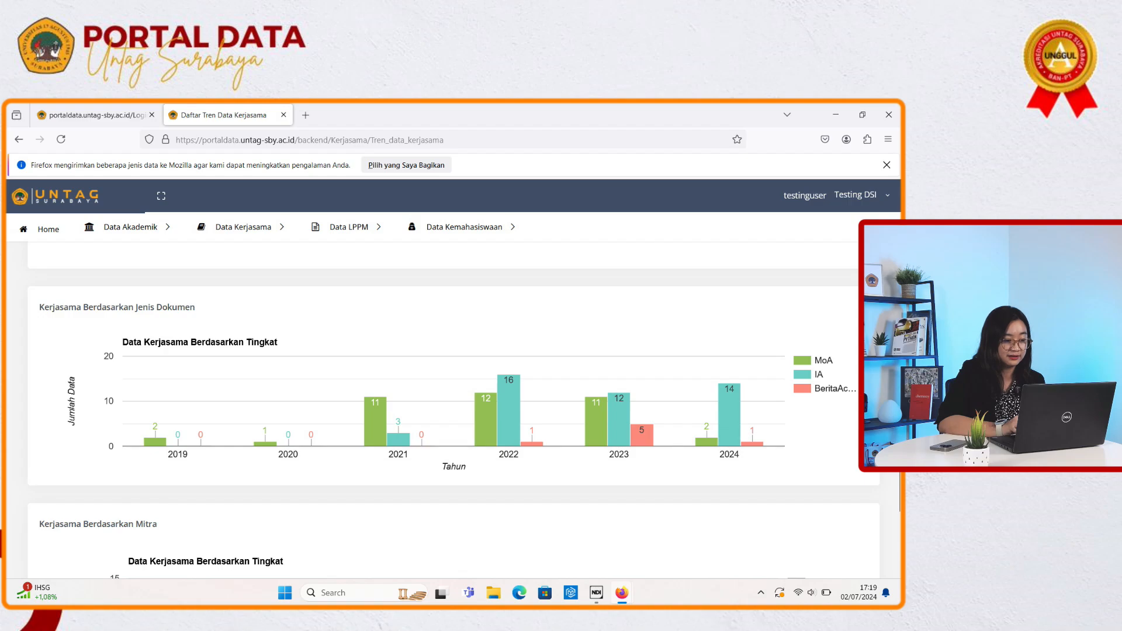
Step: Check the Kerjasama Berdasarkan Mitra chart and open the Data Penelitian page of the LPPM data
{"action": "scroll", "coordinate": [404, 427], "scroll_direction": "down", "scroll_amount": 3}
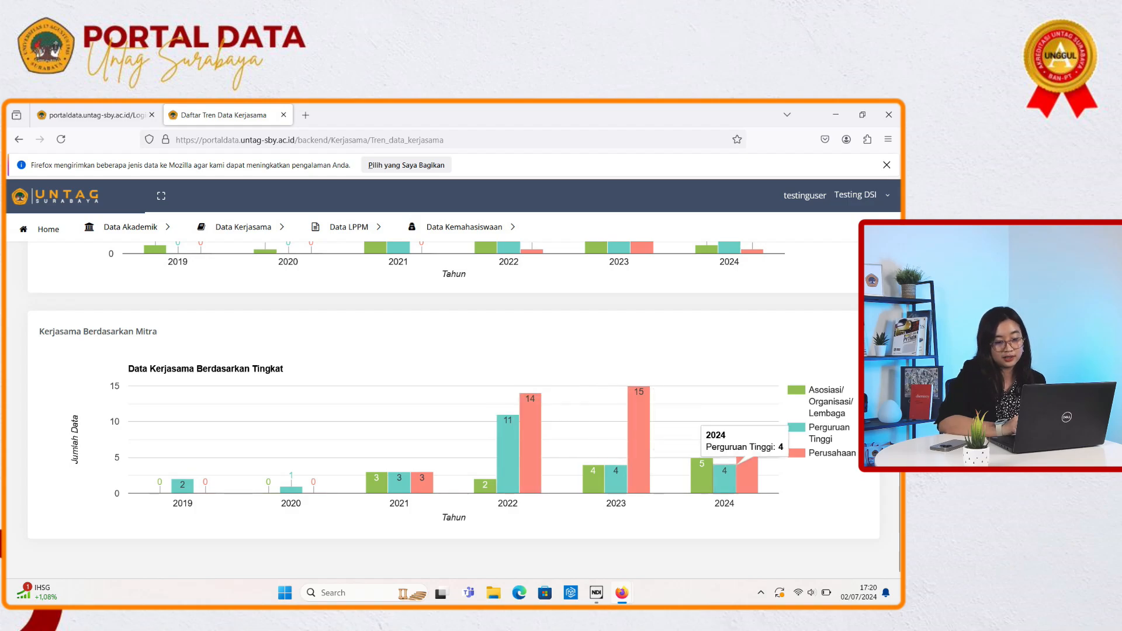
{"action": "scroll", "coordinate": [453, 410], "scroll_direction": "up", "scroll_amount": 15}
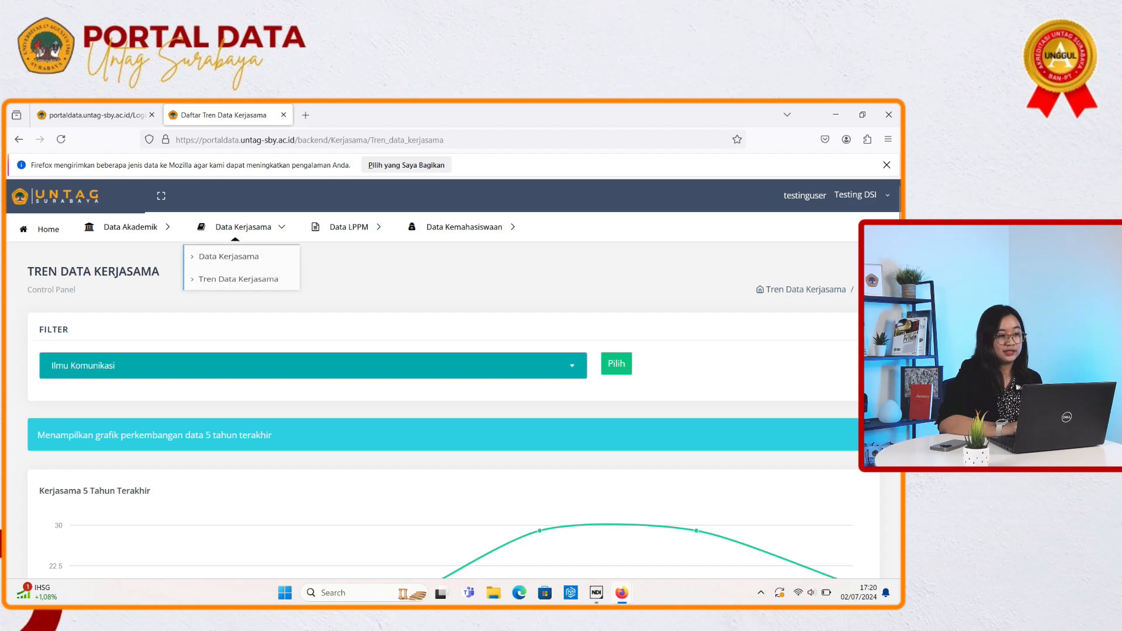
{"action": "mouse_move", "coordinate": [348, 227]}
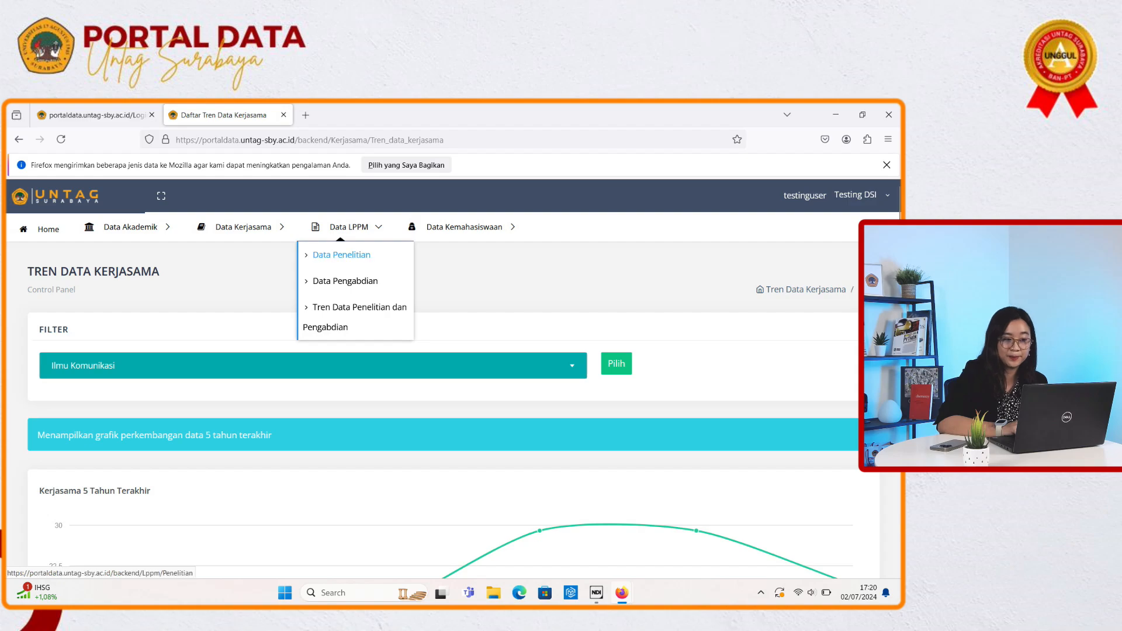
{"action": "left_click", "coordinate": [342, 254]}
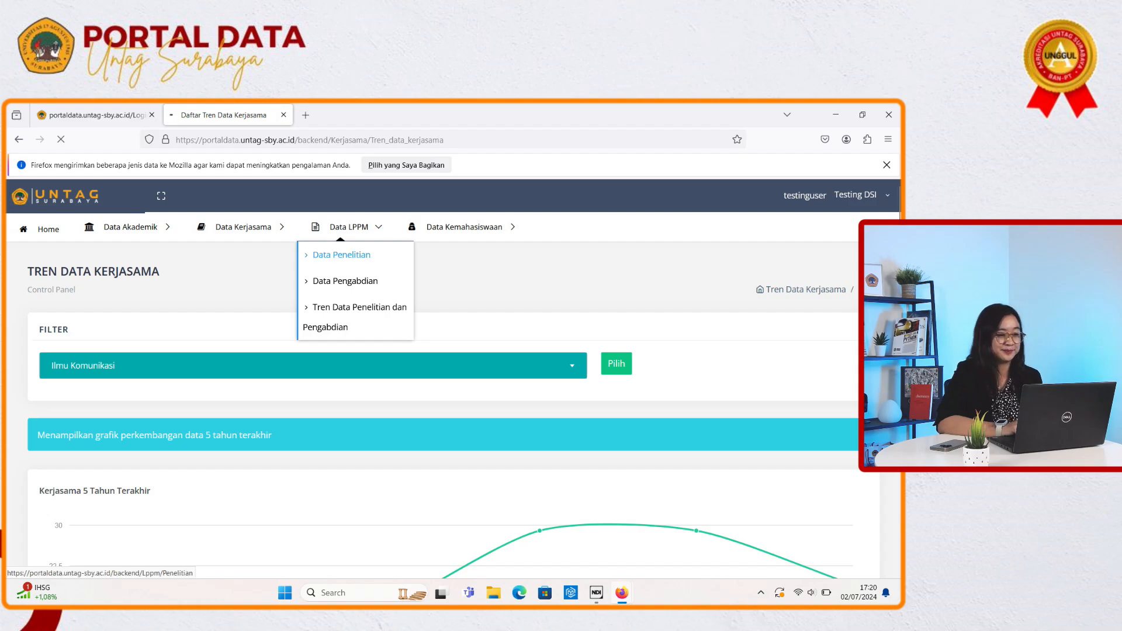
Step: Filter the Penelitian data by Angkatan 2020, and replace that year with 2023
{"action": "scroll", "coordinate": [444, 409], "scroll_direction": "down", "scroll_amount": 2}
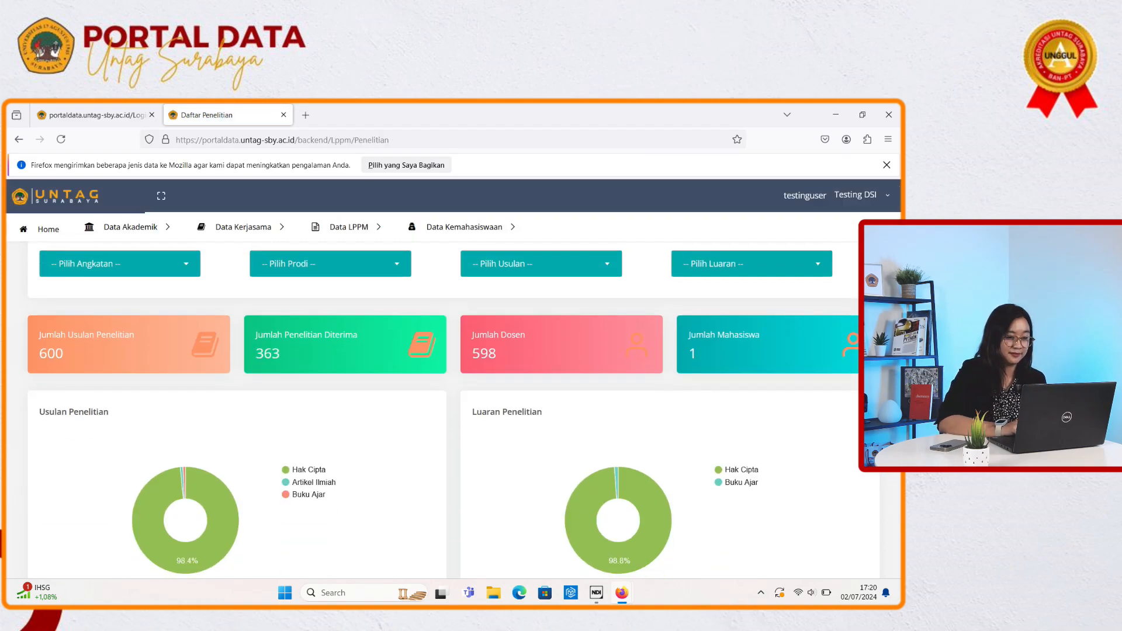
{"action": "scroll", "coordinate": [445, 410], "scroll_direction": "up", "scroll_amount": 2}
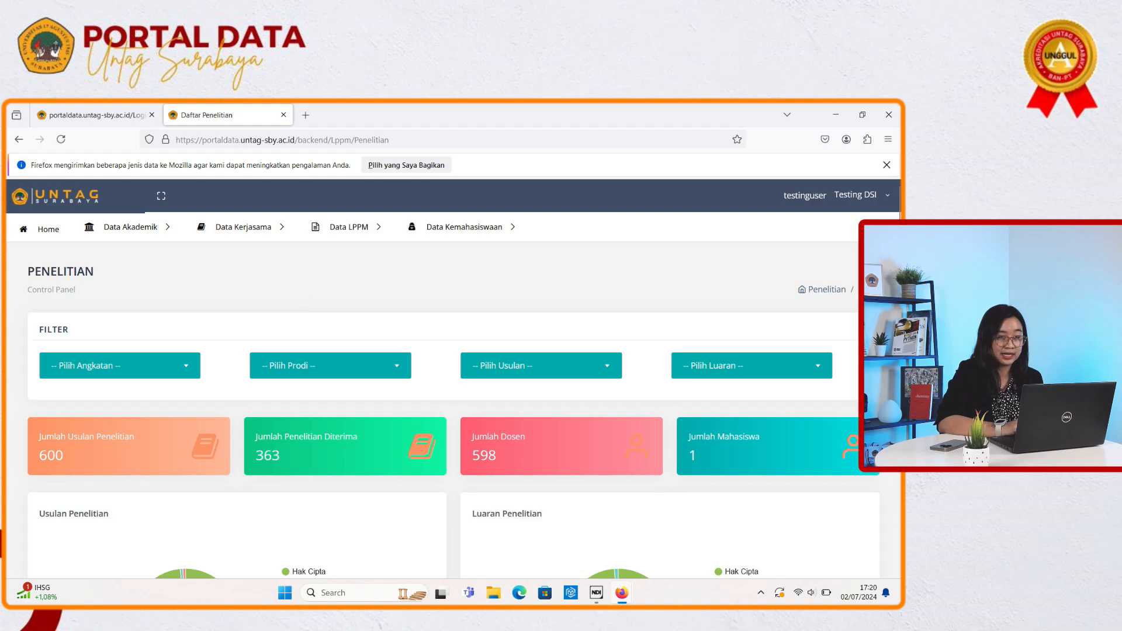
{"action": "scroll", "coordinate": [444, 409], "scroll_direction": "down", "scroll_amount": 1}
{"action": "scroll", "coordinate": [444, 409], "scroll_direction": "up", "scroll_amount": 1}
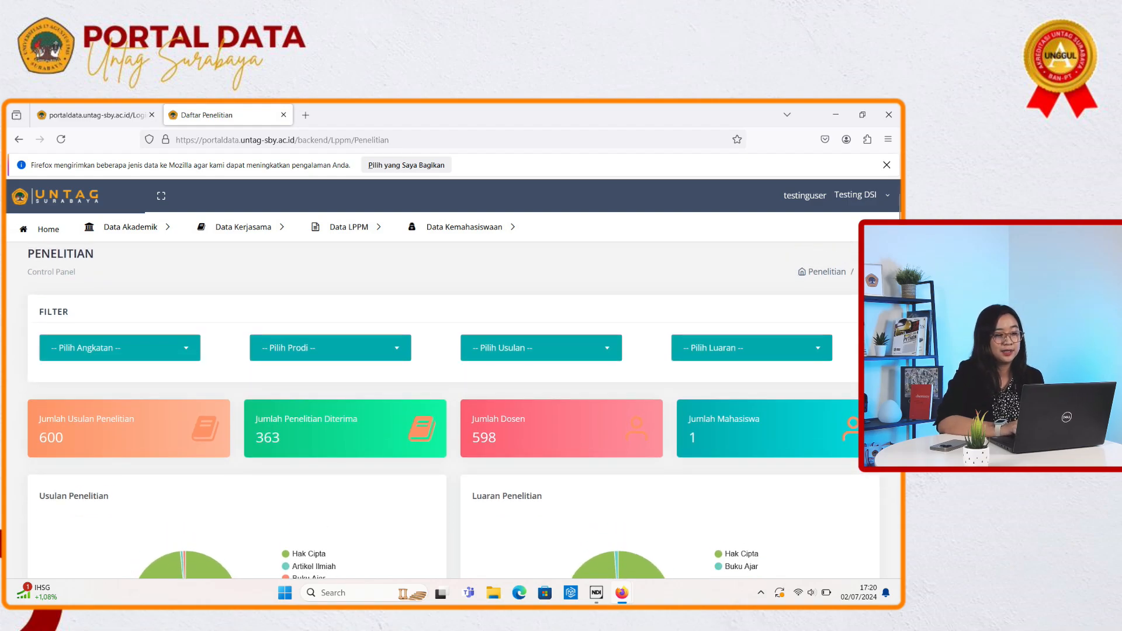
{"action": "left_click", "coordinate": [120, 348]}
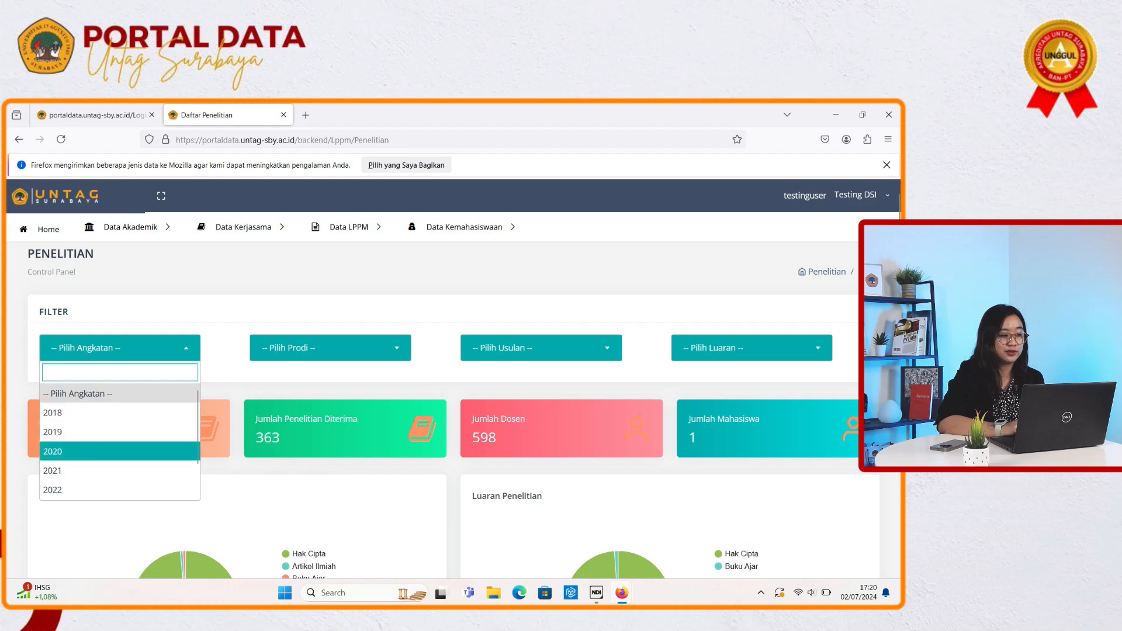
{"action": "left_click", "coordinate": [117, 452]}
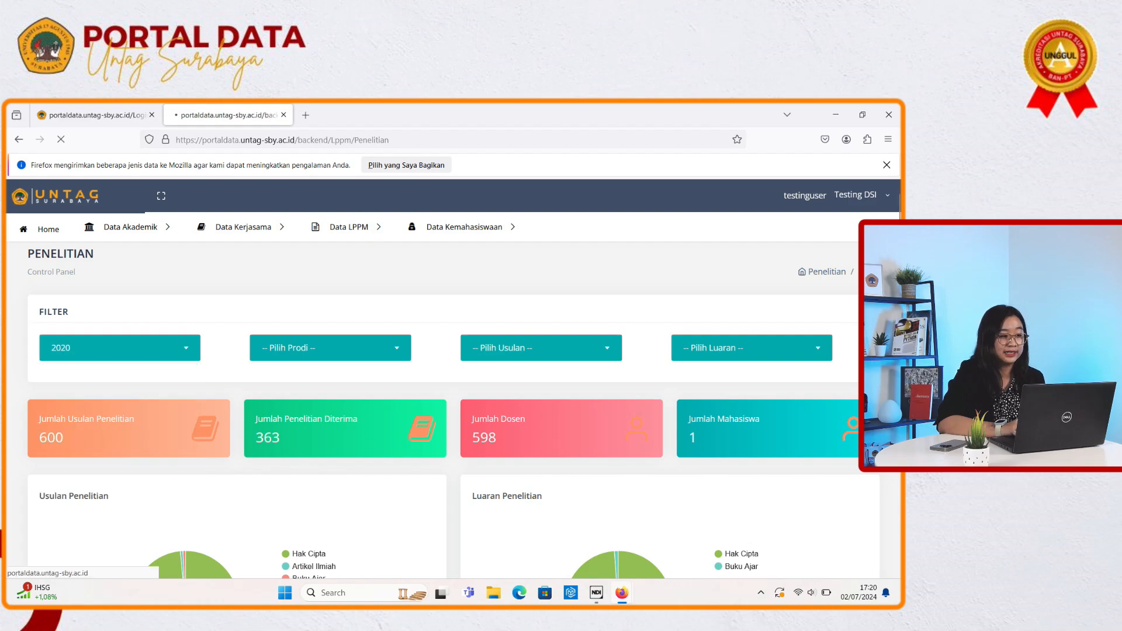
{"action": "left_click", "coordinate": [120, 366]}
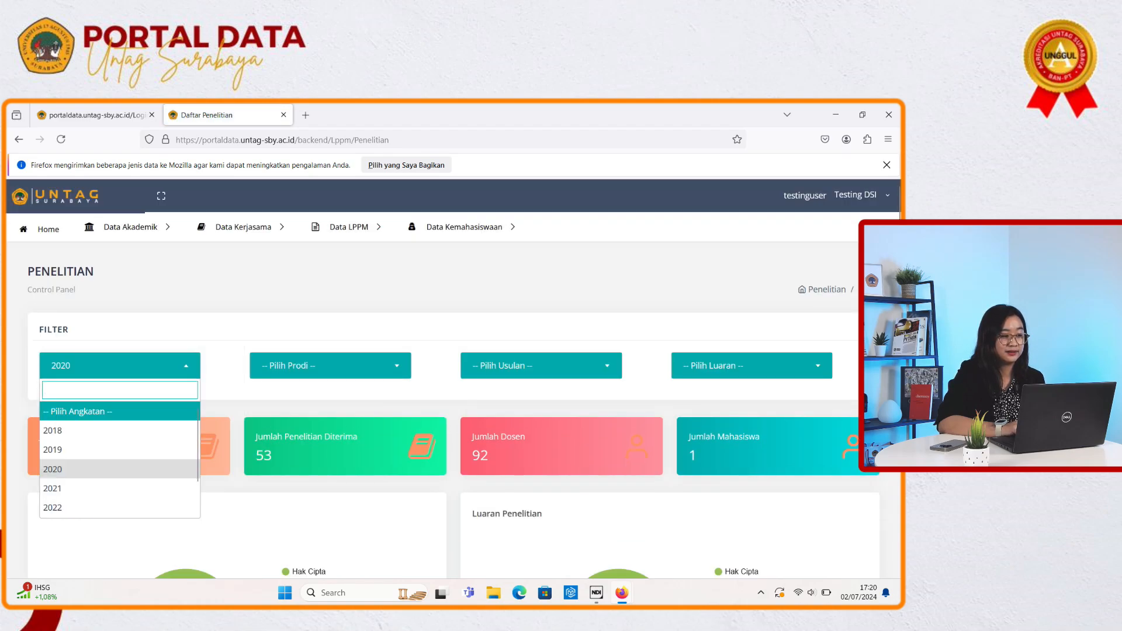
{"action": "type", "text": "202"}
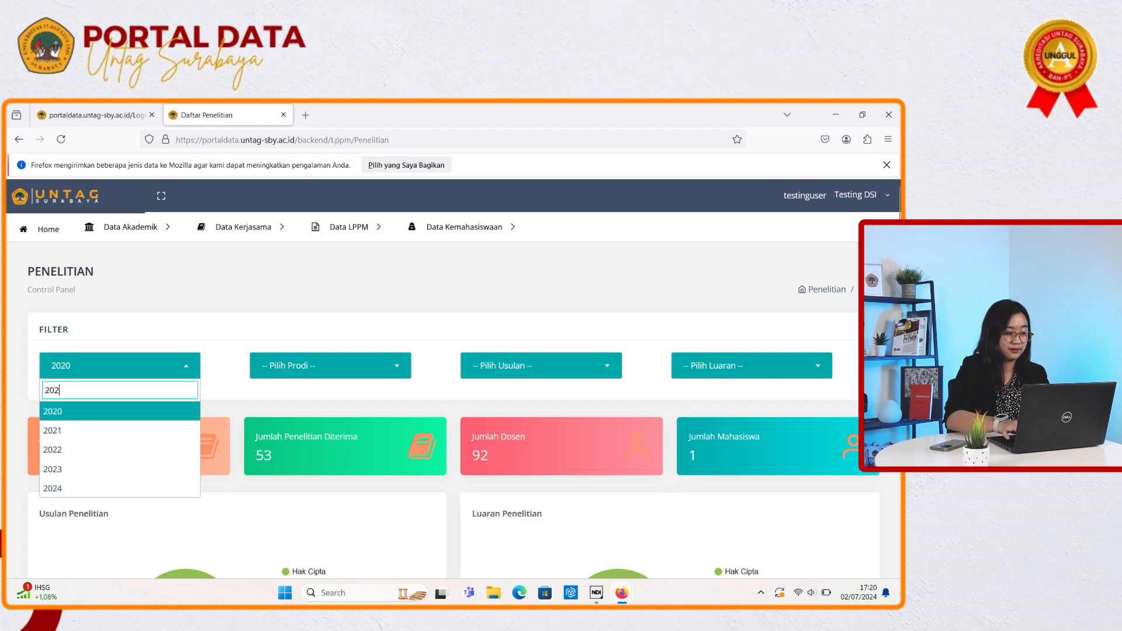
{"action": "type", "text": "3"}
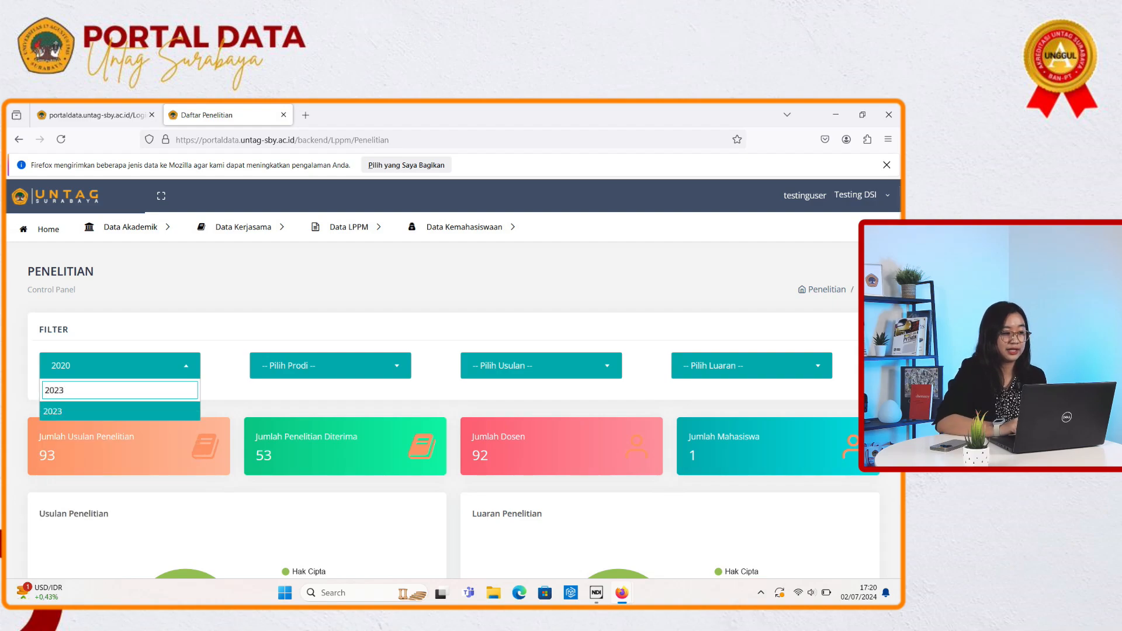
{"action": "key", "text": "Return"}
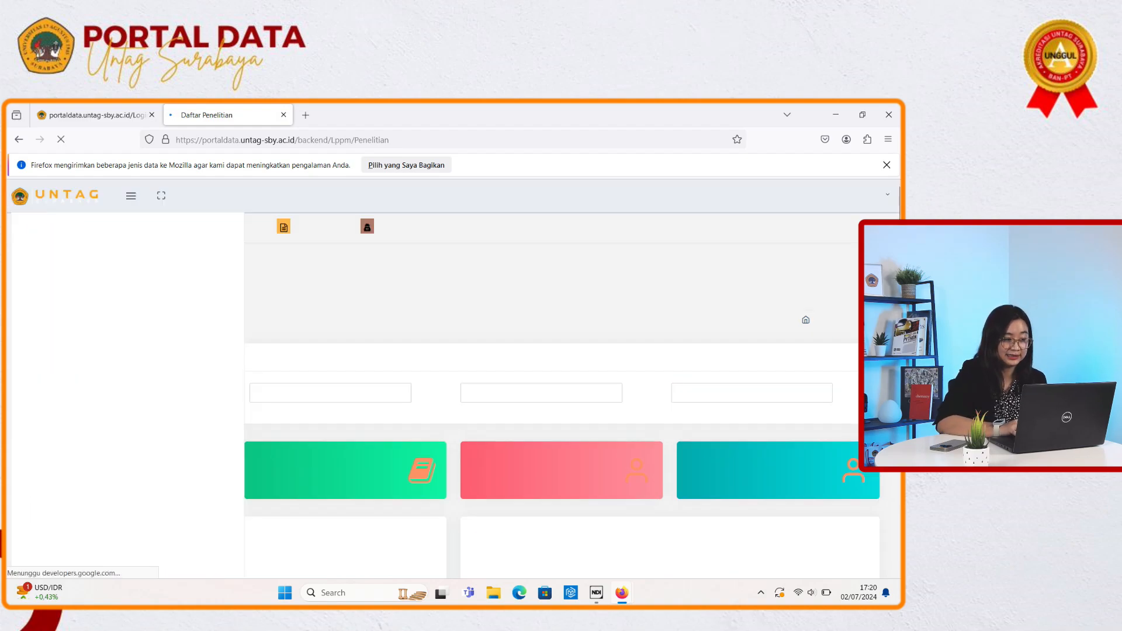
Step: Look through the options of the Prodi, Usulan and Luaran filters without choosing any
{"action": "left_click", "coordinate": [330, 366]}
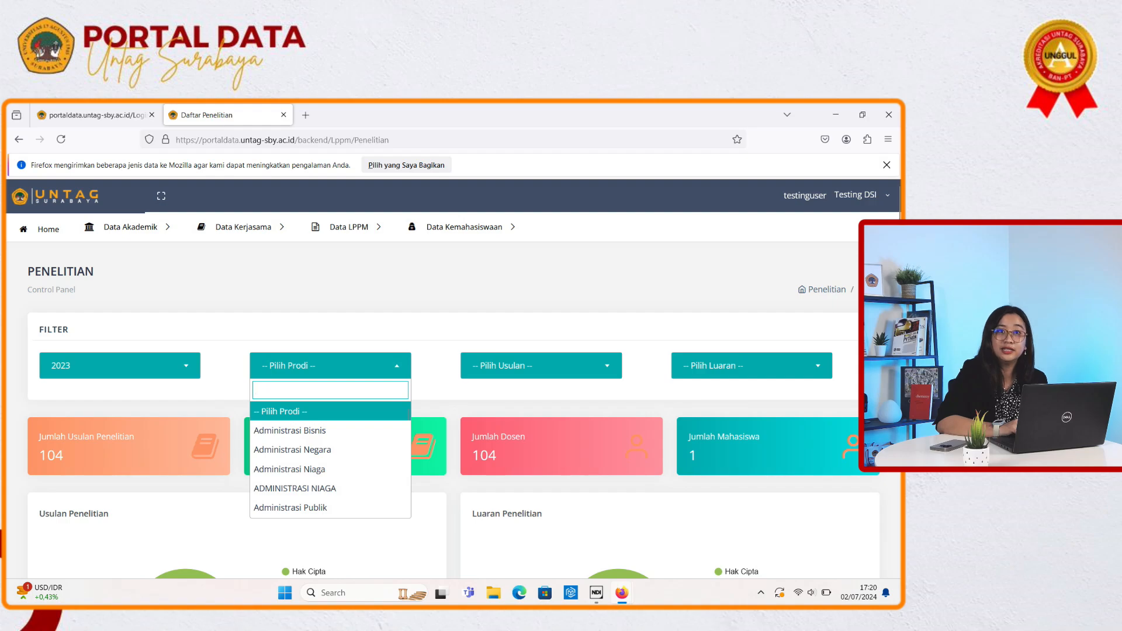
{"action": "left_click", "coordinate": [541, 366]}
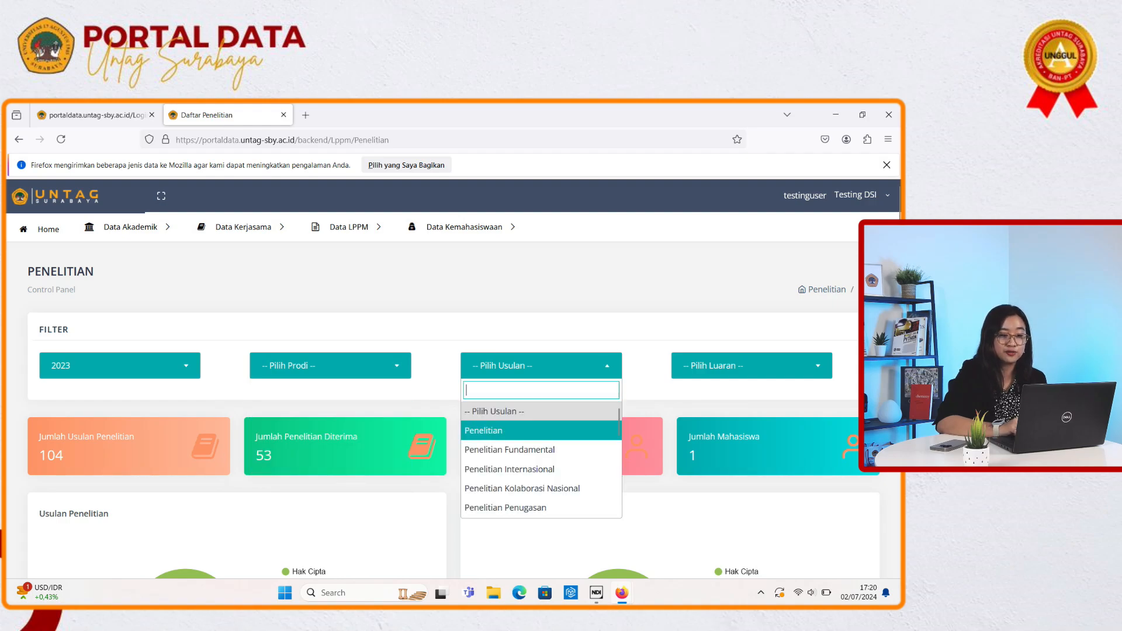
{"action": "left_click", "coordinate": [751, 366]}
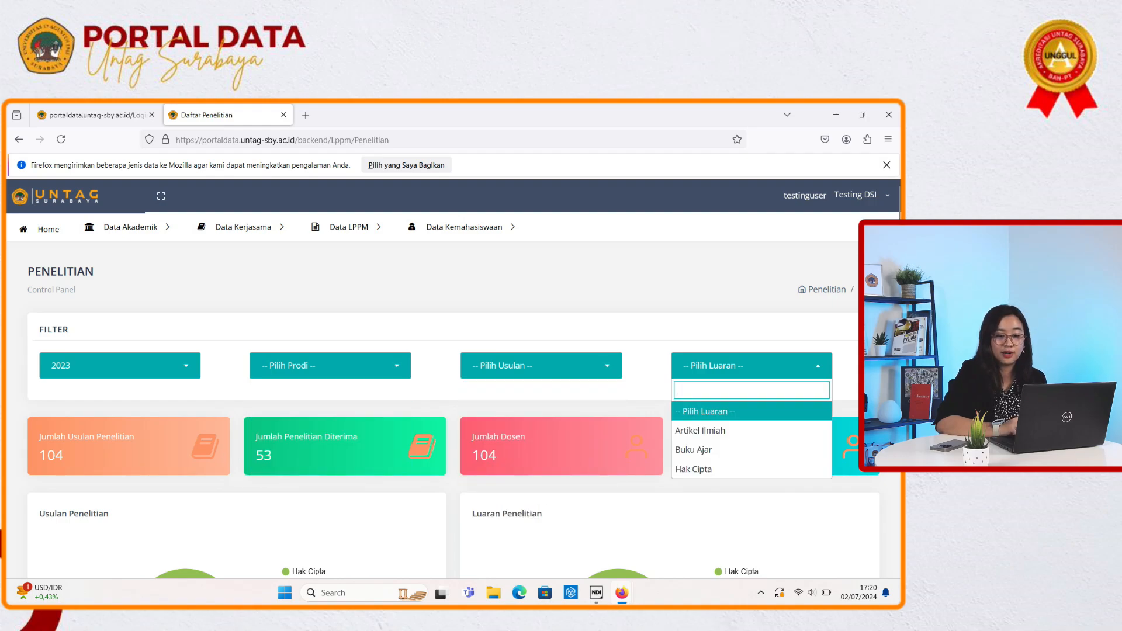
{"action": "left_click", "coordinate": [751, 366]}
Step: Examine the 2023 research summary cards and the Usulan Penelitian and Luaran Penelitian charts, including the Hak Cipta share
{"action": "scroll", "coordinate": [453, 409], "scroll_direction": "down", "scroll_amount": 2}
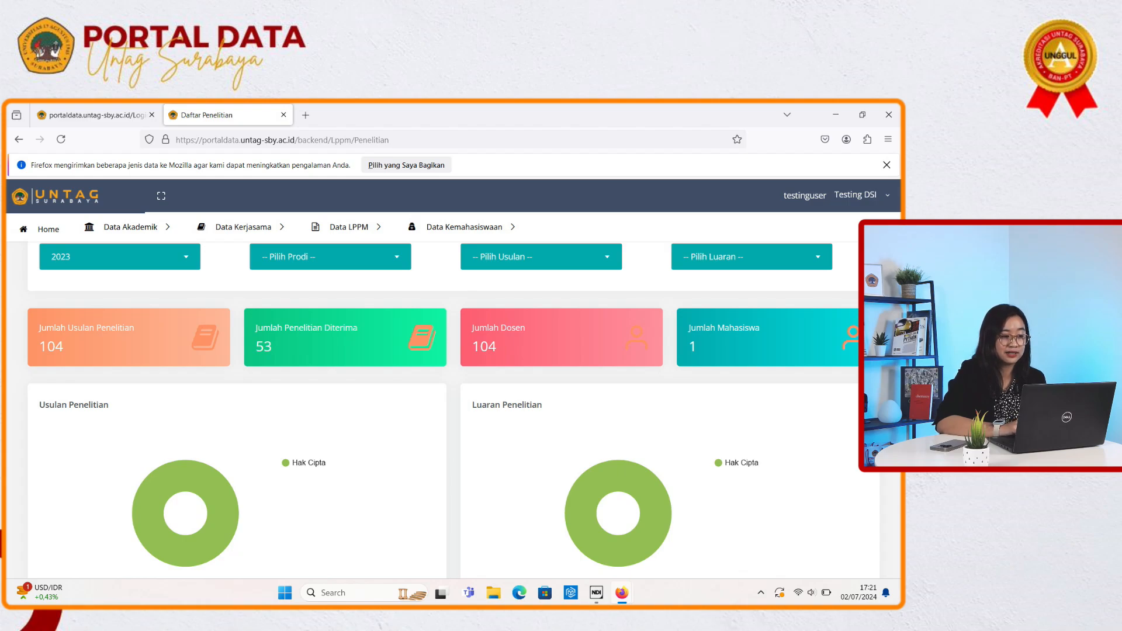
{"action": "scroll", "coordinate": [442, 404], "scroll_direction": "down", "scroll_amount": 1}
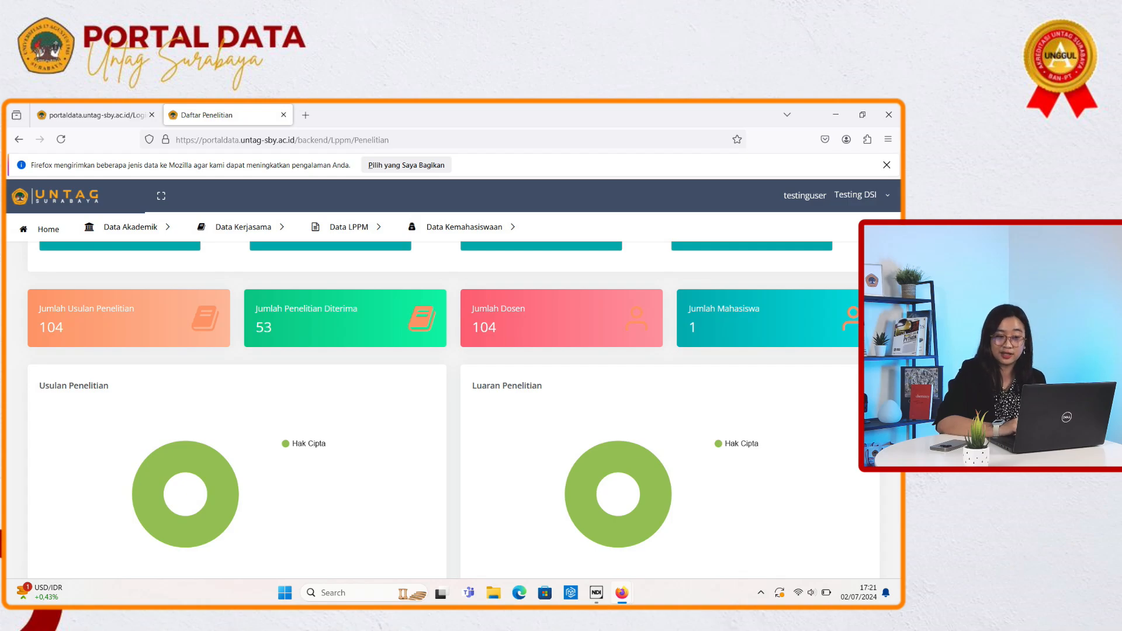
{"action": "scroll", "coordinate": [453, 409], "scroll_direction": "down", "scroll_amount": 1}
{"action": "scroll", "coordinate": [453, 409], "scroll_direction": "up", "scroll_amount": 1}
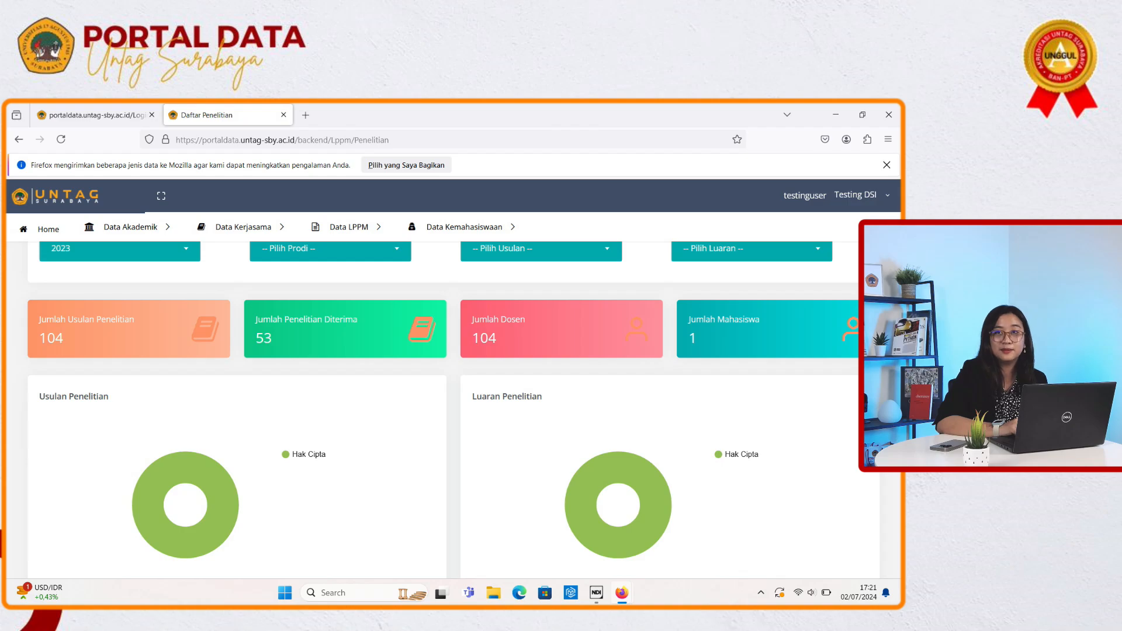
{"action": "scroll", "coordinate": [453, 409], "scroll_direction": "down", "scroll_amount": 3}
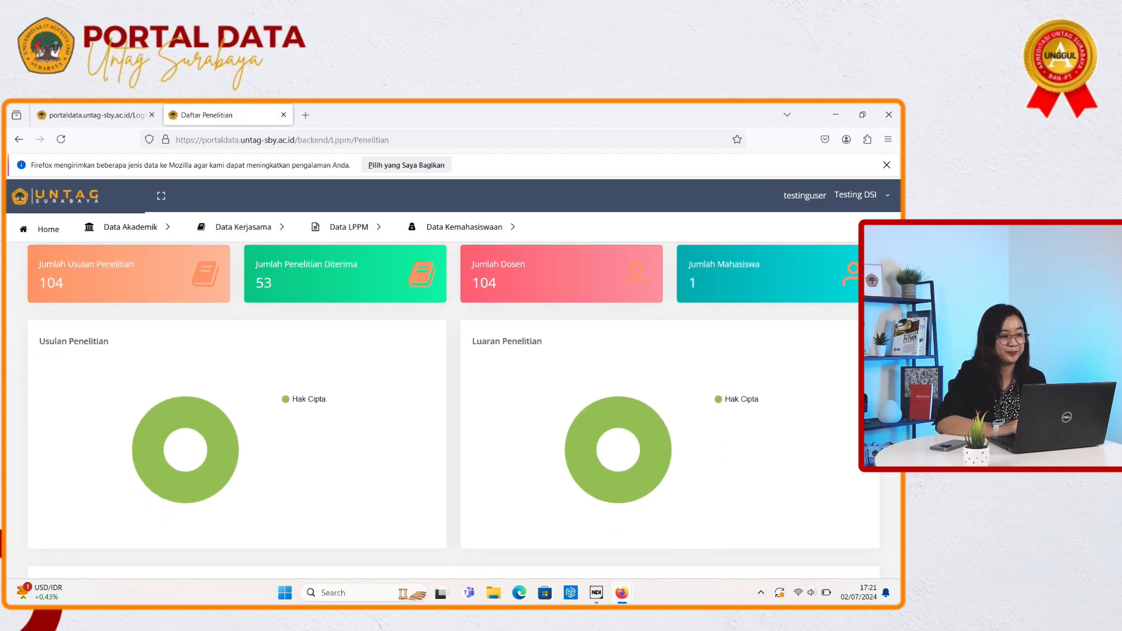
{"action": "scroll", "coordinate": [453, 410], "scroll_direction": "up", "scroll_amount": 1}
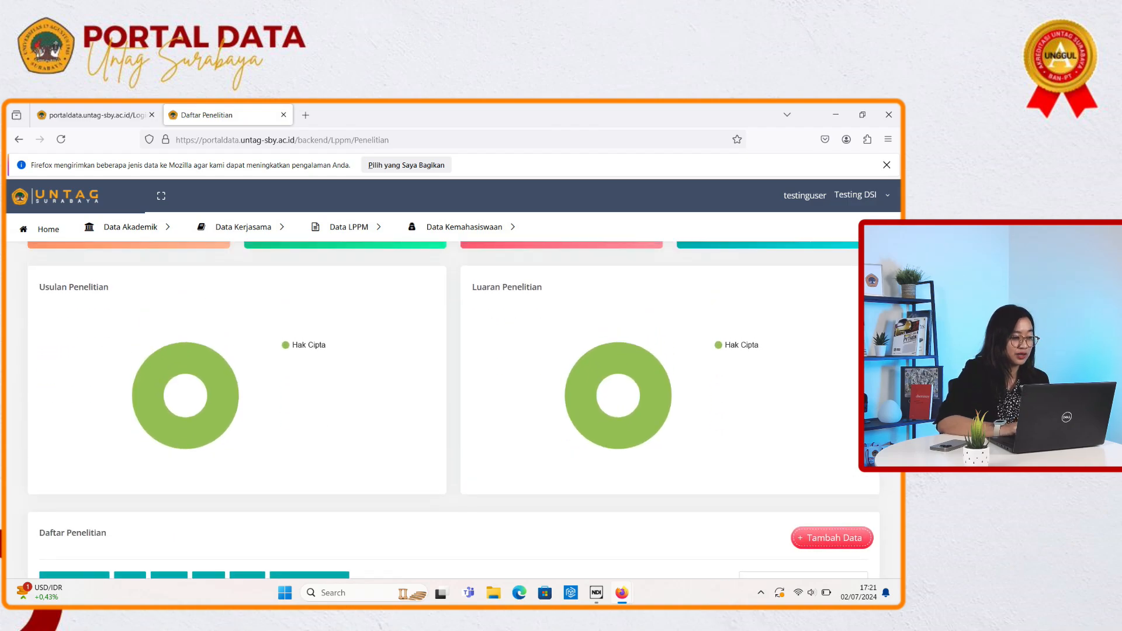
{"action": "mouse_move", "coordinate": [225, 360]}
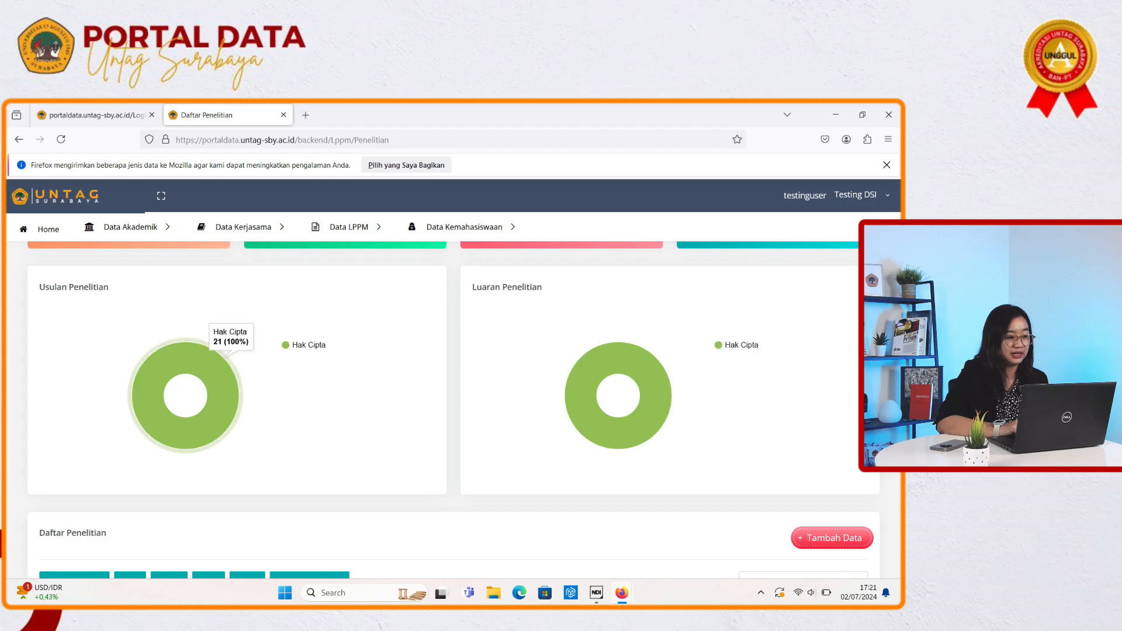
{"action": "scroll", "coordinate": [453, 409], "scroll_direction": "up", "scroll_amount": 1}
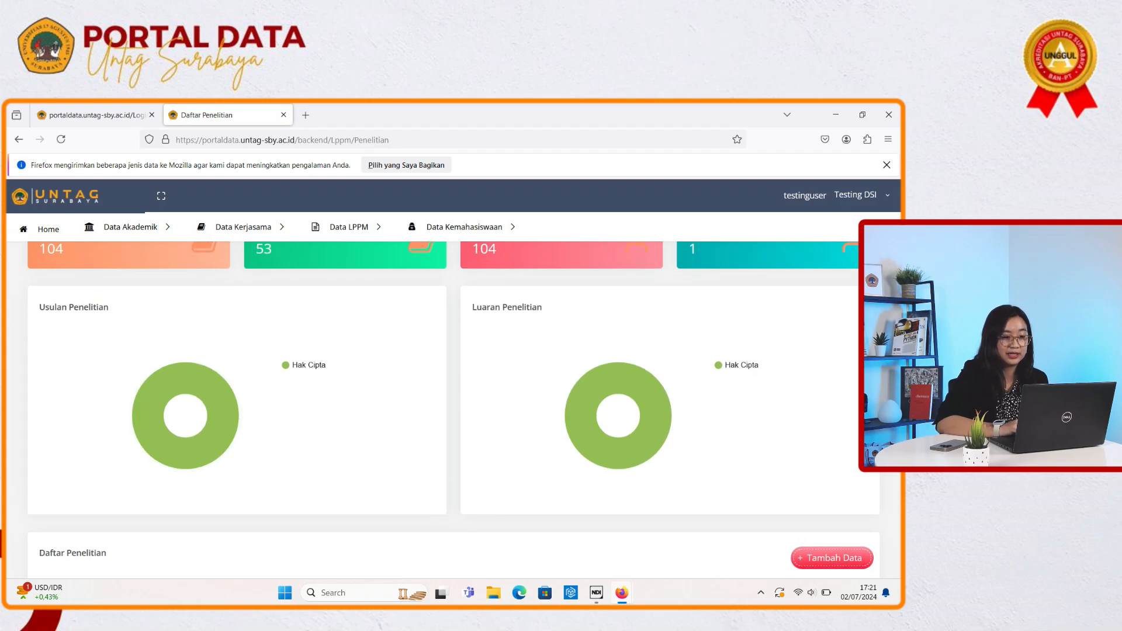
Step: Expand the first entry in the Daftar Penelitian table to view its details
{"action": "scroll", "coordinate": [453, 409], "scroll_direction": "down", "scroll_amount": 7}
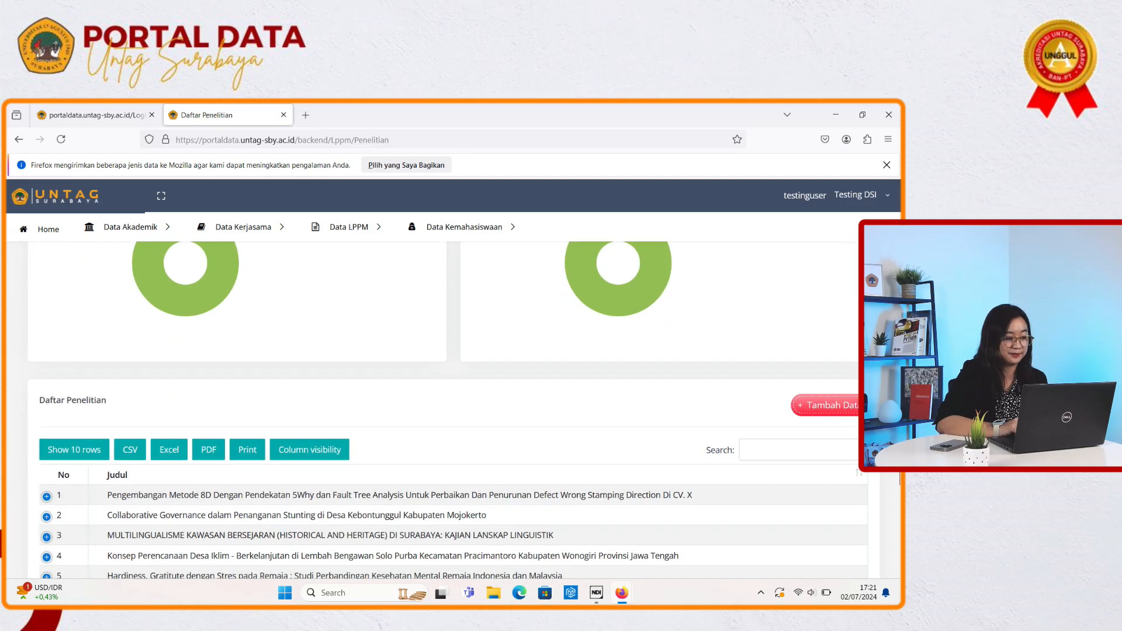
{"action": "scroll", "coordinate": [453, 409], "scroll_direction": "up", "scroll_amount": 1}
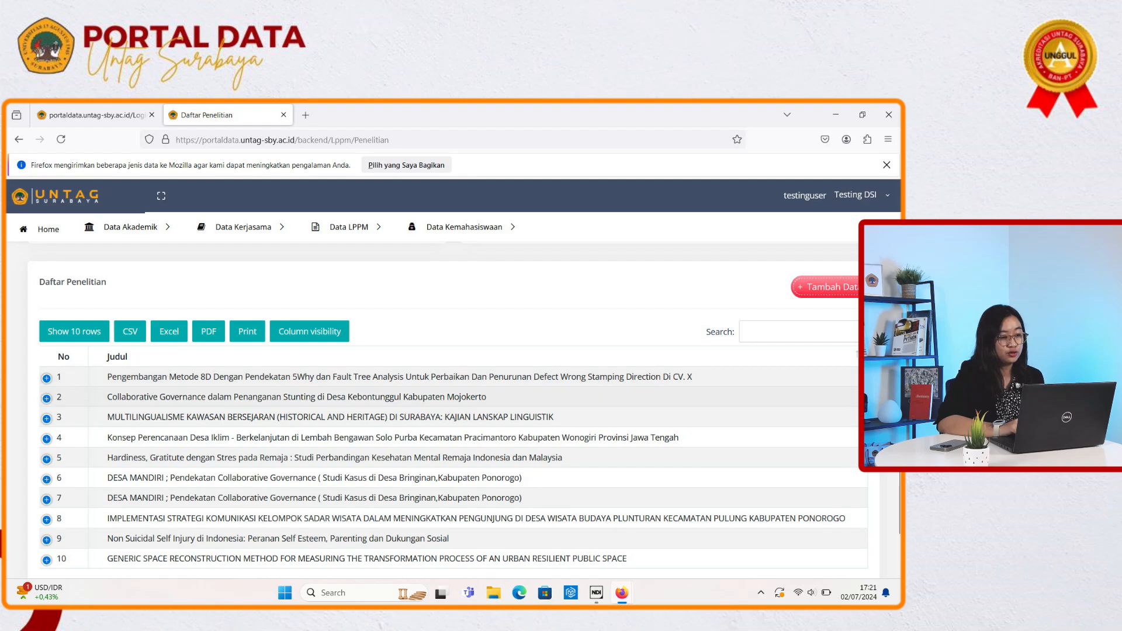
{"action": "left_click", "coordinate": [46, 378]}
{"action": "left_click", "coordinate": [47, 377]}
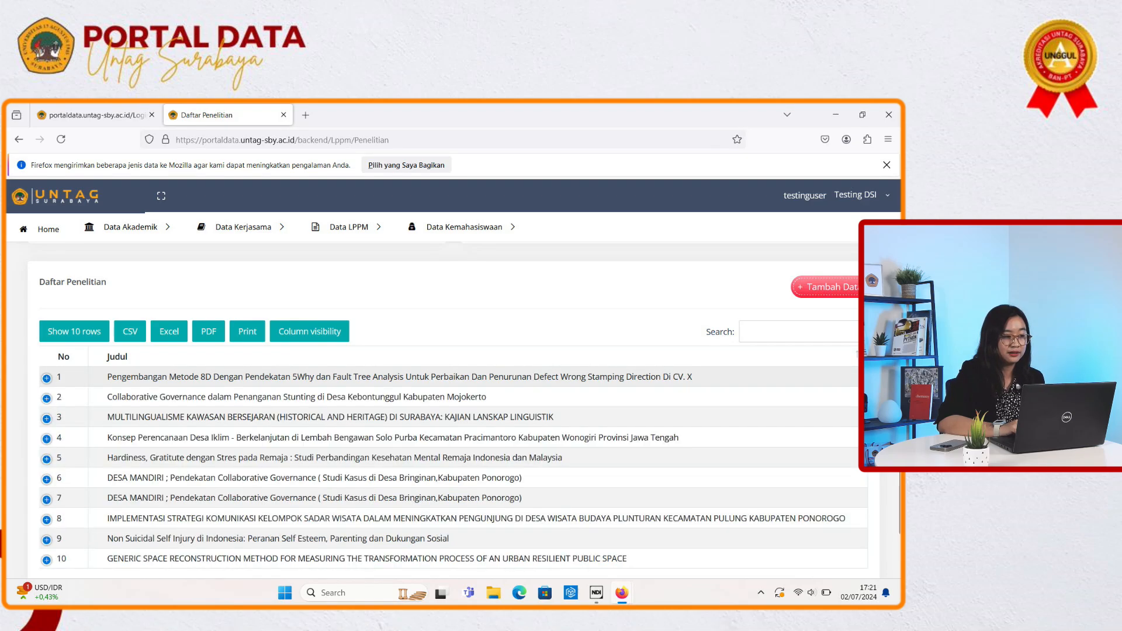
{"action": "left_click", "coordinate": [46, 377]}
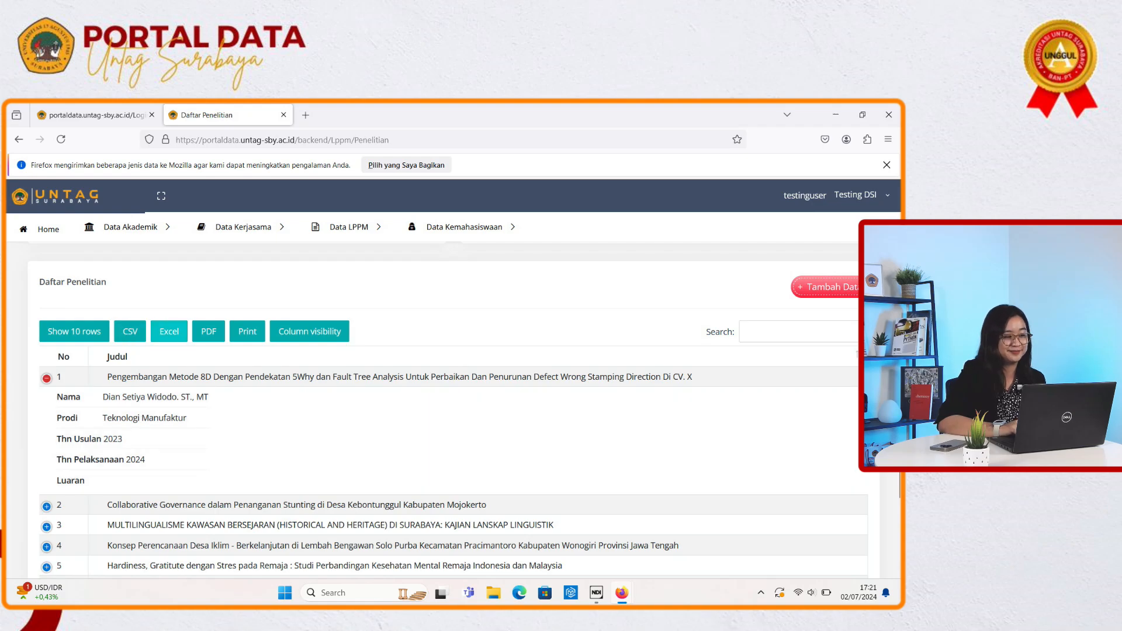
Step: Open the Data Pengabdian page of the LPPM data
{"action": "scroll", "coordinate": [444, 409], "scroll_direction": "up", "scroll_amount": 4}
{"action": "scroll", "coordinate": [444, 409], "scroll_direction": "up", "scroll_amount": 4}
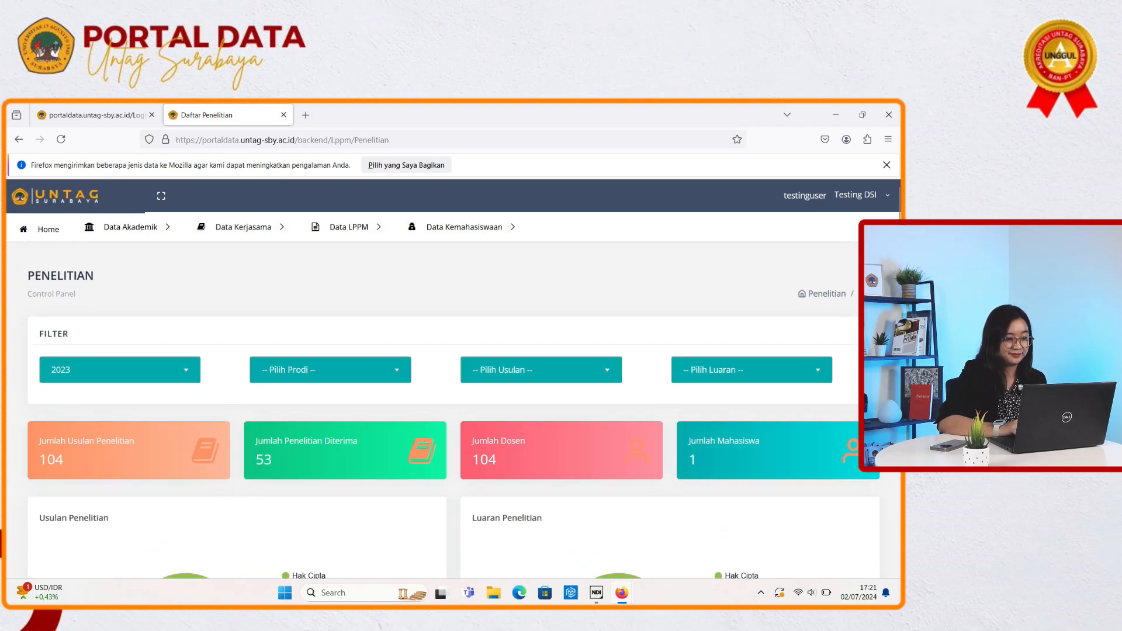
{"action": "left_click", "coordinate": [349, 227]}
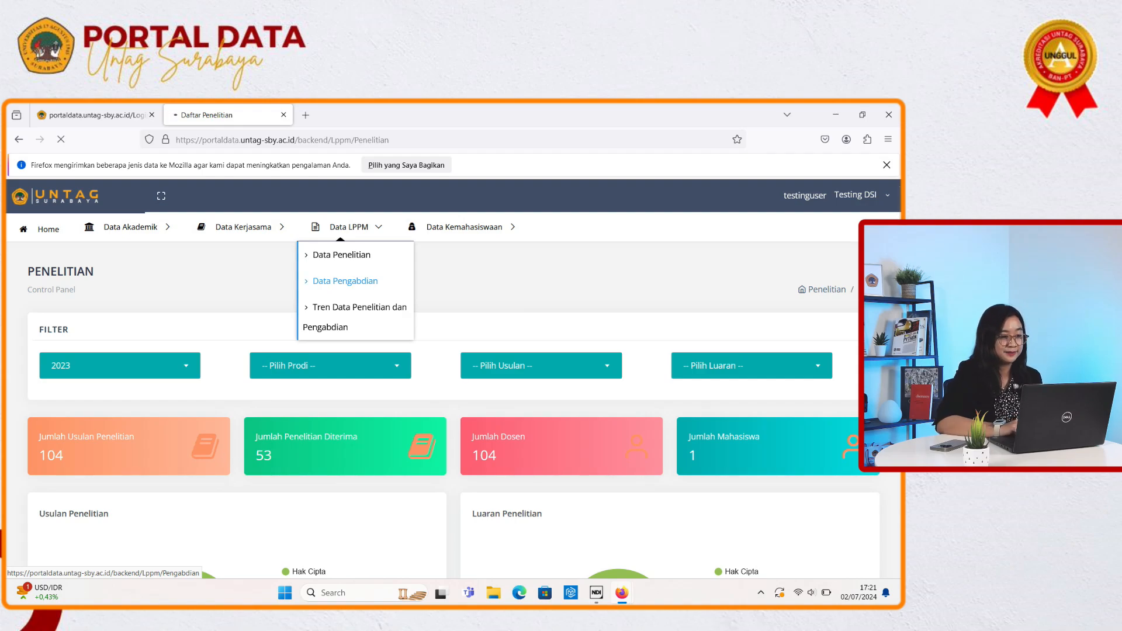
Step: Filter the Pengabdian data by Angkatan 2024 and review its summary cards and the Usulan and Luaran charts
{"action": "scroll", "coordinate": [444, 409], "scroll_direction": "down", "scroll_amount": 1}
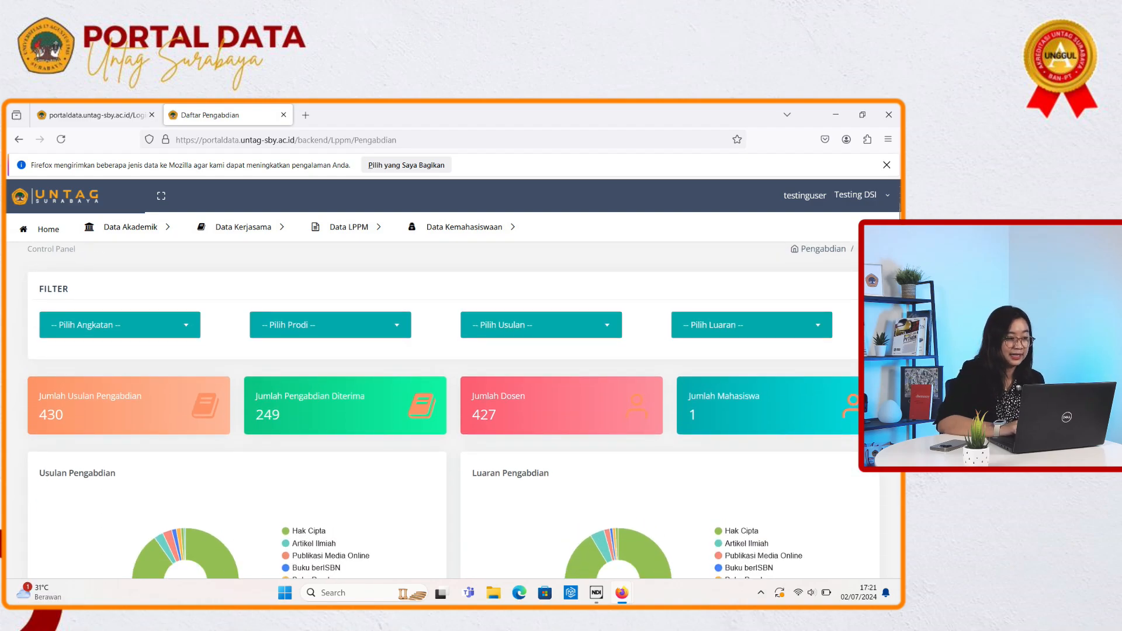
{"action": "left_click", "coordinate": [120, 325]}
{"action": "key", "text": "Down"}
{"action": "key", "text": "Down"}
{"action": "key", "text": "Down"}
{"action": "key", "text": "Down"}
{"action": "key", "text": "Down"}
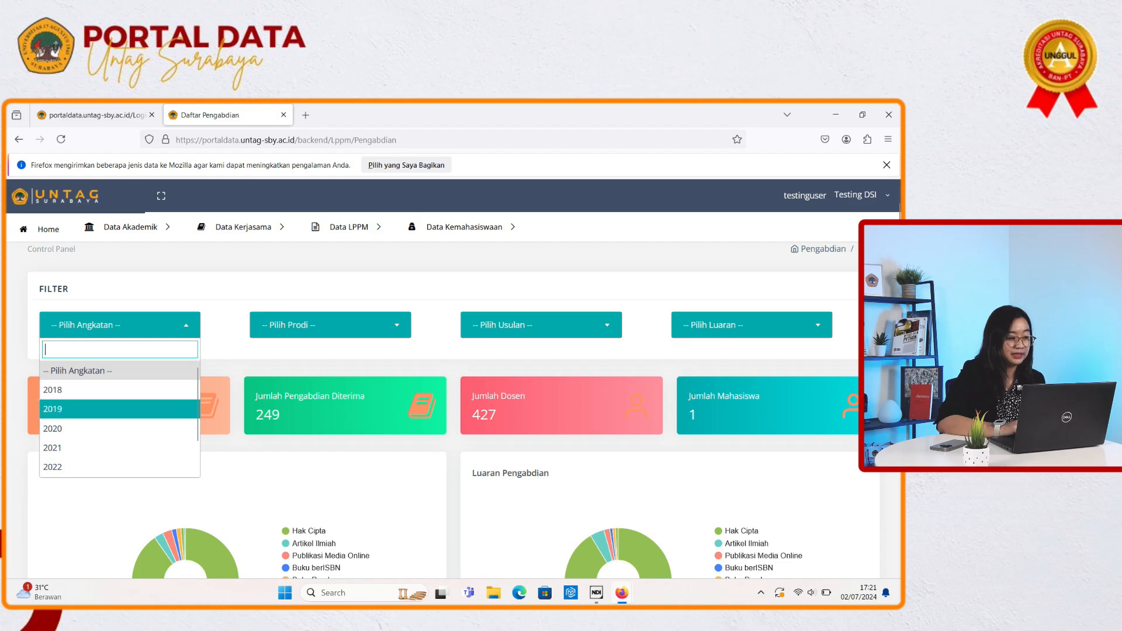
{"action": "key", "text": "Down"}
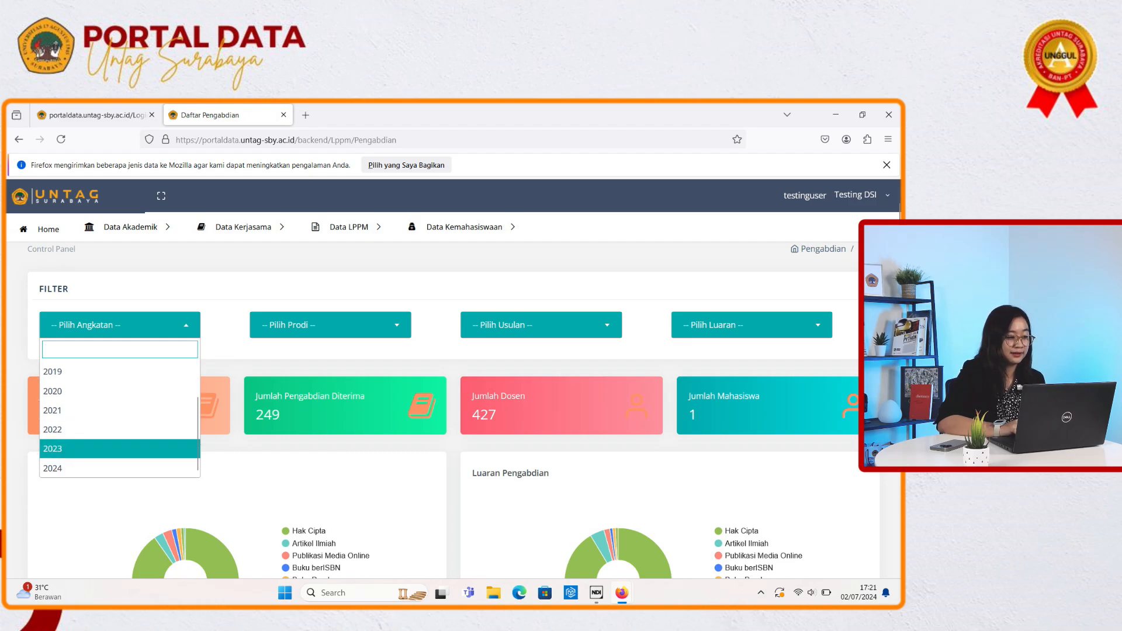
{"action": "key", "text": "Down"}
{"action": "key", "text": "Return"}
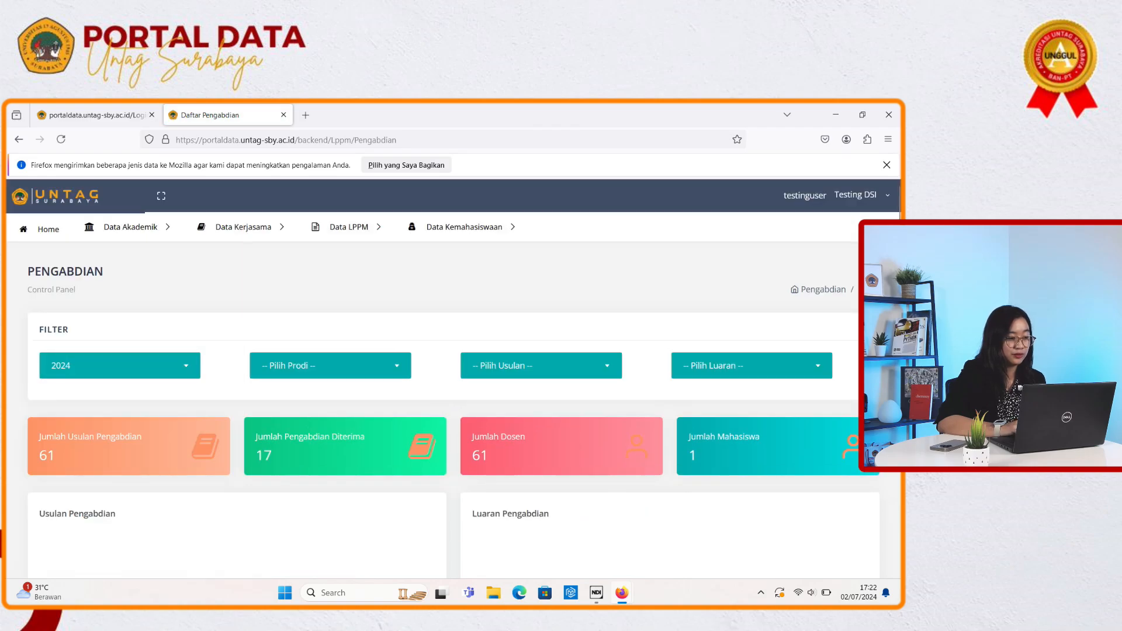
{"action": "scroll", "coordinate": [442, 409], "scroll_direction": "down", "scroll_amount": 1}
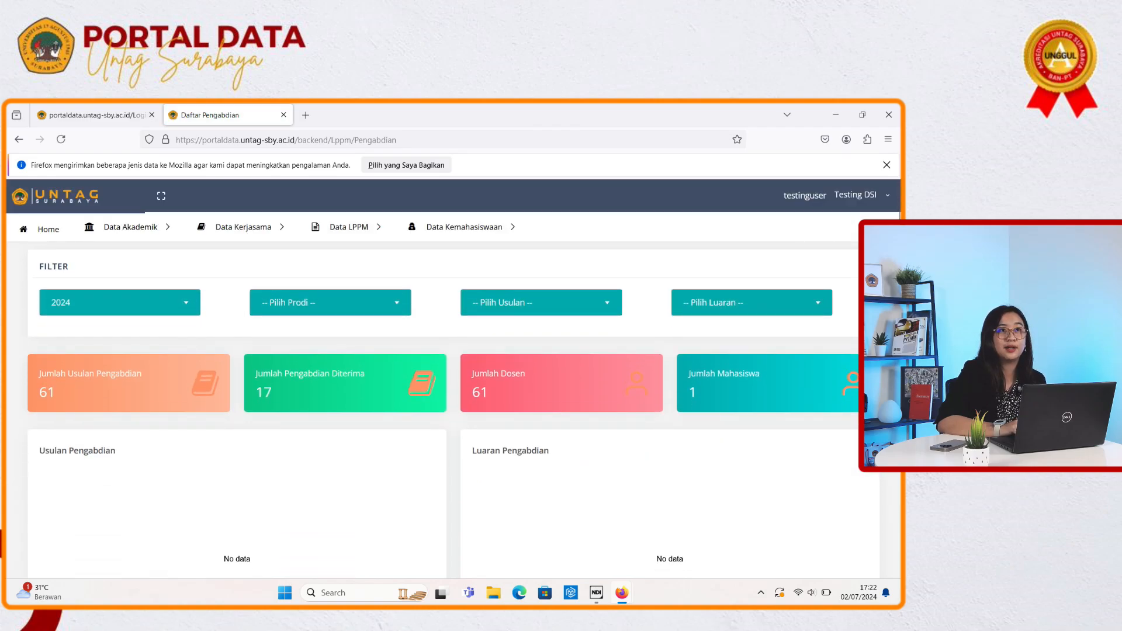
{"action": "scroll", "coordinate": [443, 402], "scroll_direction": "down", "scroll_amount": 1}
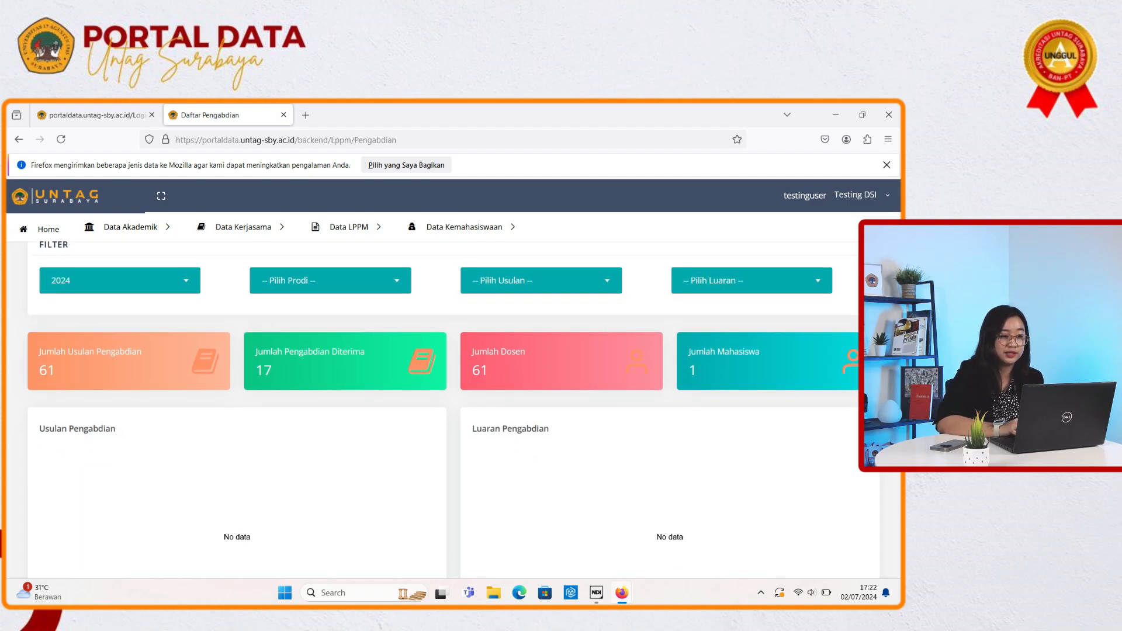
Step: Examine the 2024 Pengabdian summary cards, the Usulan and Luaran Pengabdian charts and the Daftar Pengabdian table
{"action": "scroll", "coordinate": [442, 409], "scroll_direction": "up", "scroll_amount": 1}
{"action": "scroll", "coordinate": [443, 409], "scroll_direction": "down", "scroll_amount": 1}
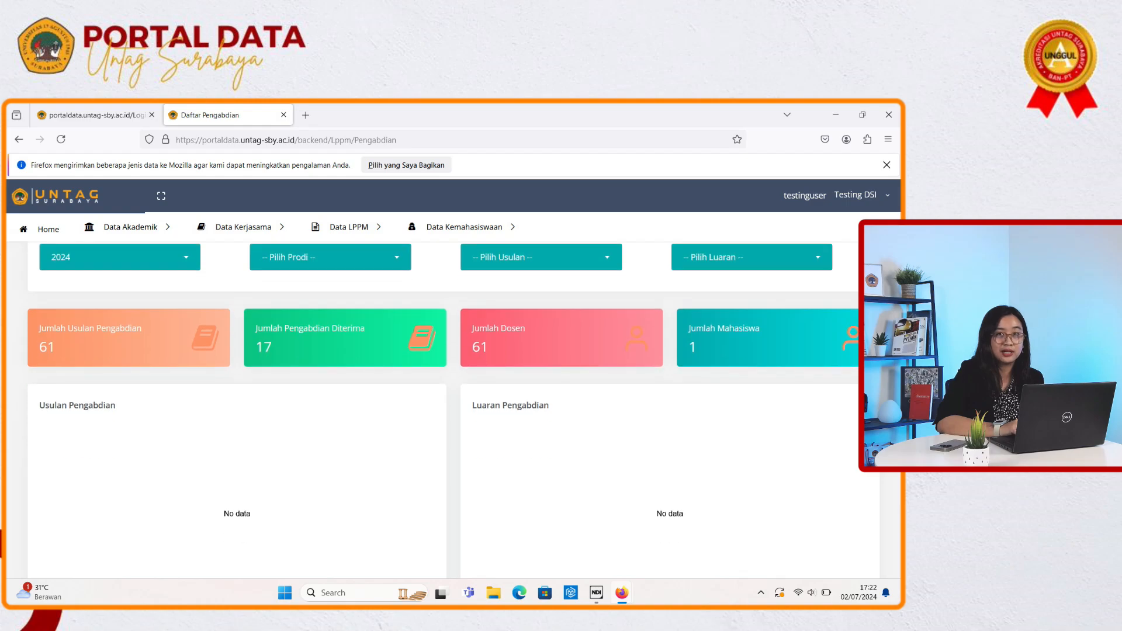
{"action": "scroll", "coordinate": [442, 409], "scroll_direction": "down", "scroll_amount": 5}
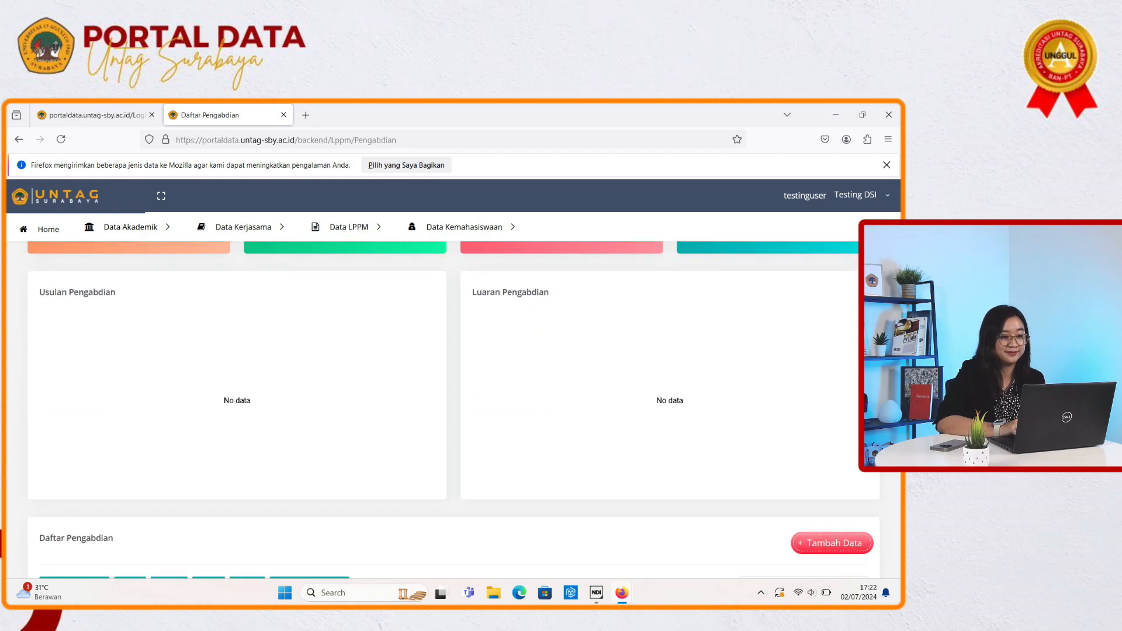
{"action": "scroll", "coordinate": [442, 410], "scroll_direction": "down", "scroll_amount": 3}
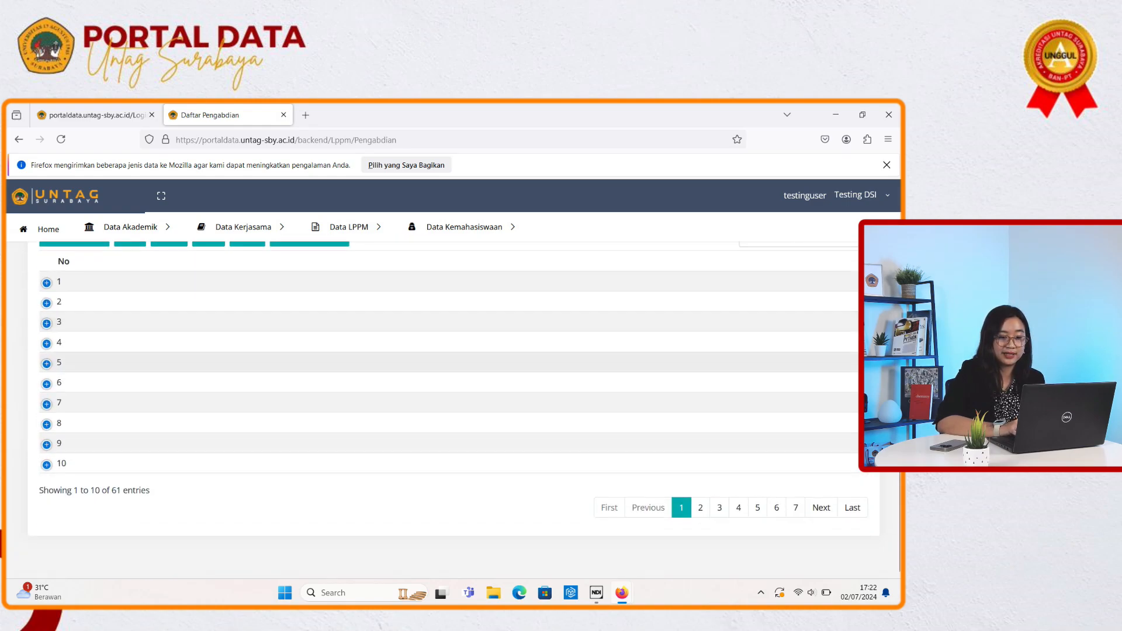
{"action": "scroll", "coordinate": [443, 409], "scroll_direction": "up", "scroll_amount": 3}
{"action": "scroll", "coordinate": [442, 410], "scroll_direction": "up", "scroll_amount": 7}
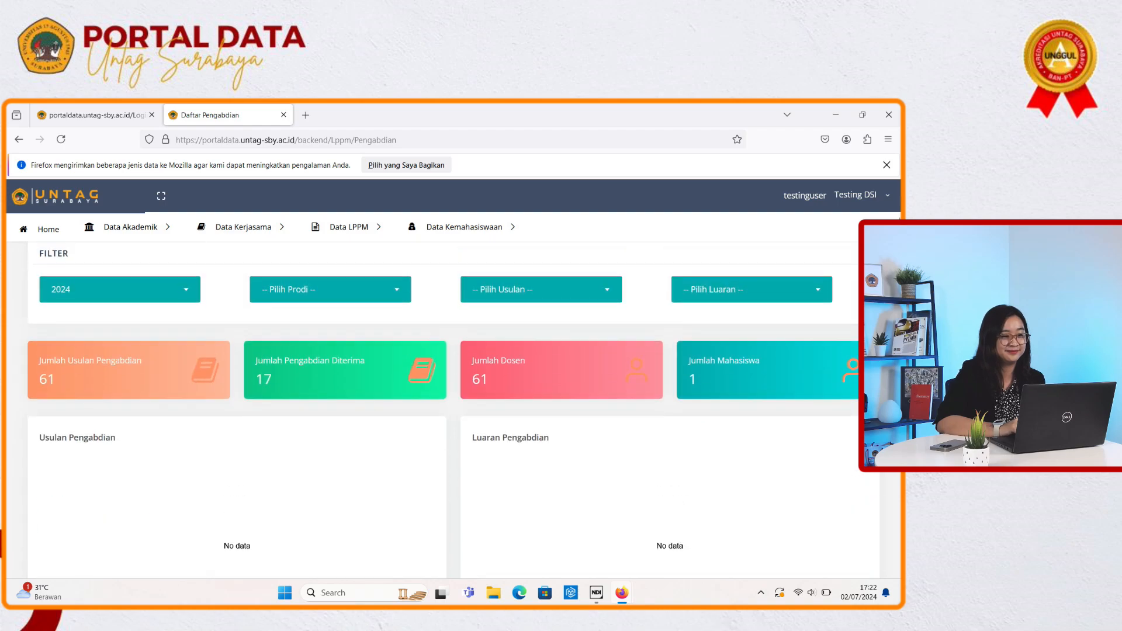
Step: Open the Tren Data Penelitian dan Pengabdian page and examine its five-year trend, Luaran Penelitian and Luaran Pengabdian charts
{"action": "mouse_move", "coordinate": [349, 228]}
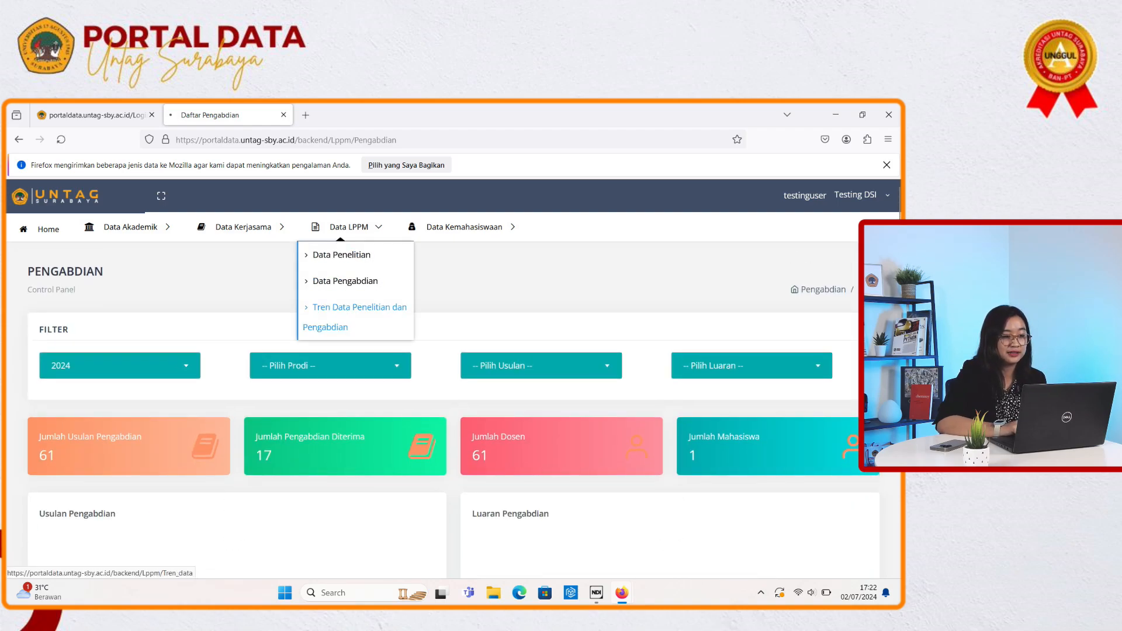
{"action": "scroll", "coordinate": [443, 409], "scroll_direction": "down", "scroll_amount": 2}
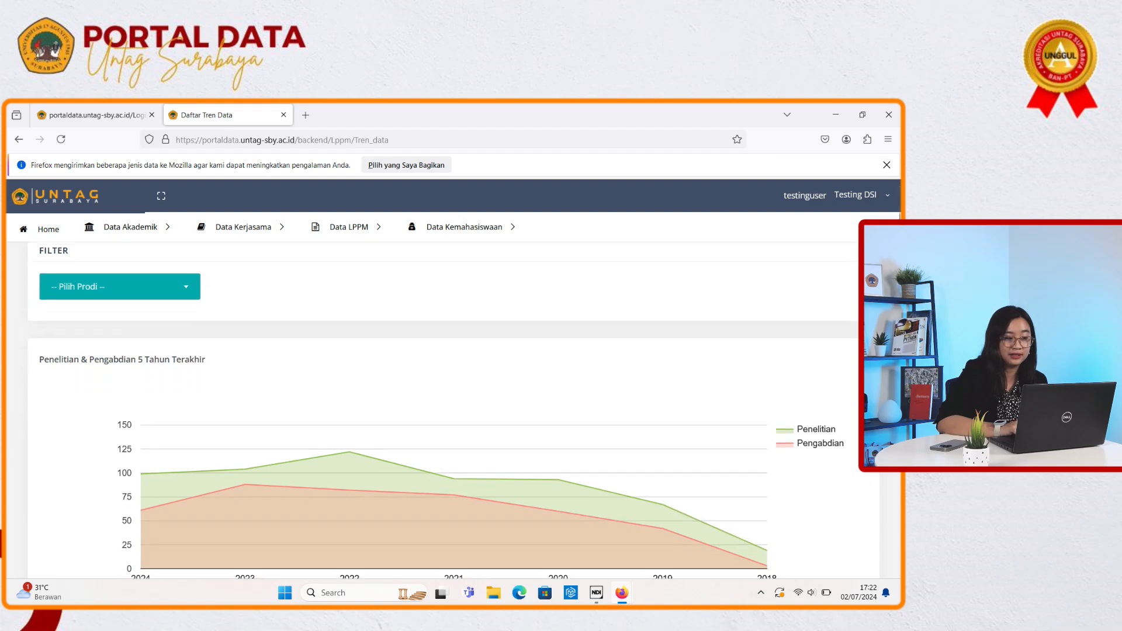
{"action": "scroll", "coordinate": [443, 409], "scroll_direction": "up", "scroll_amount": 2}
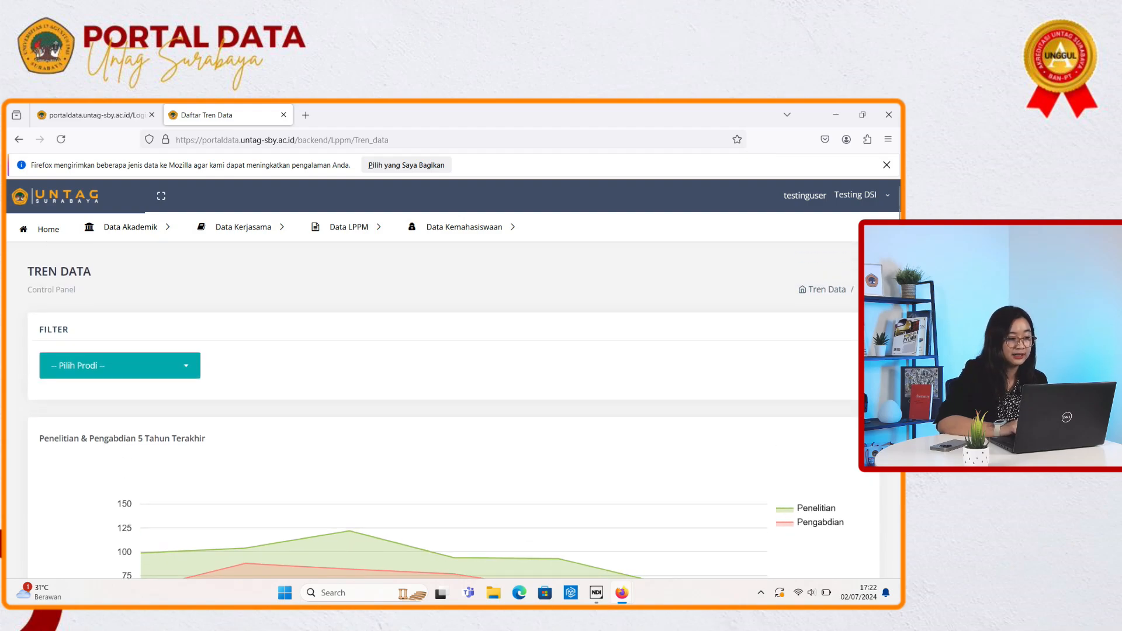
{"action": "scroll", "coordinate": [246, 453], "scroll_direction": "down", "scroll_amount": 3}
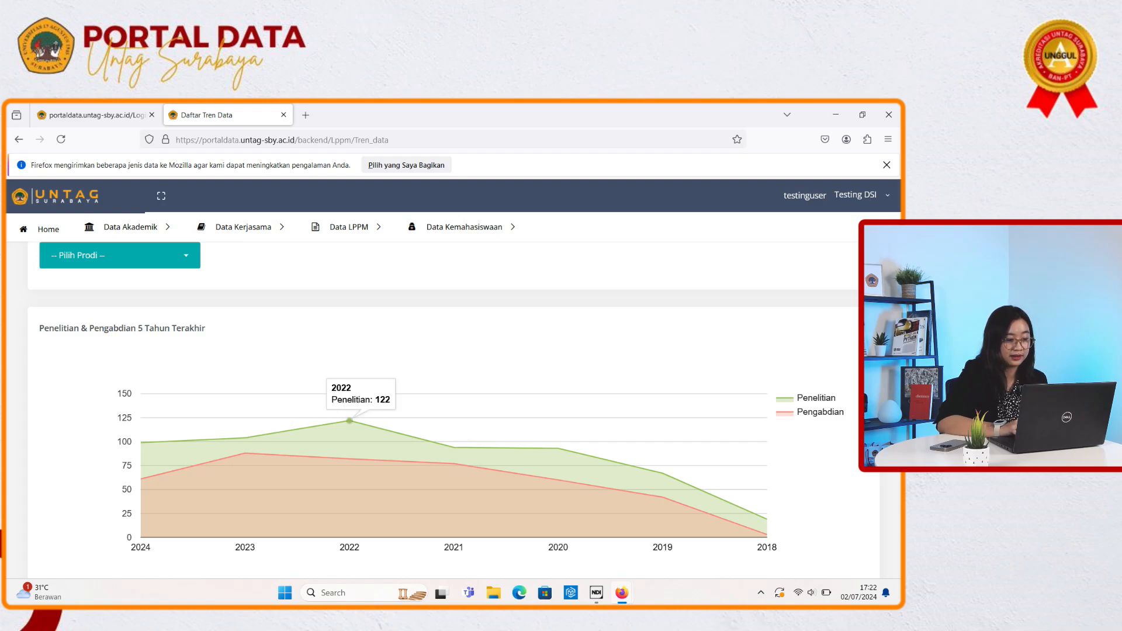
{"action": "scroll", "coordinate": [350, 420], "scroll_direction": "down", "scroll_amount": 1}
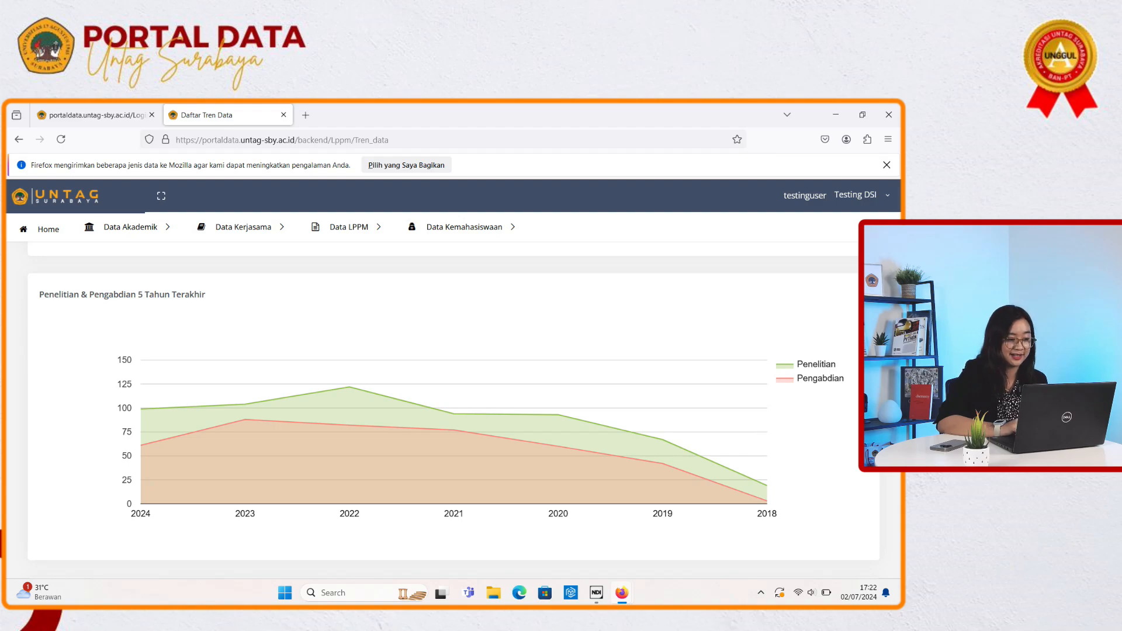
{"action": "scroll", "coordinate": [444, 410], "scroll_direction": "down", "scroll_amount": 5}
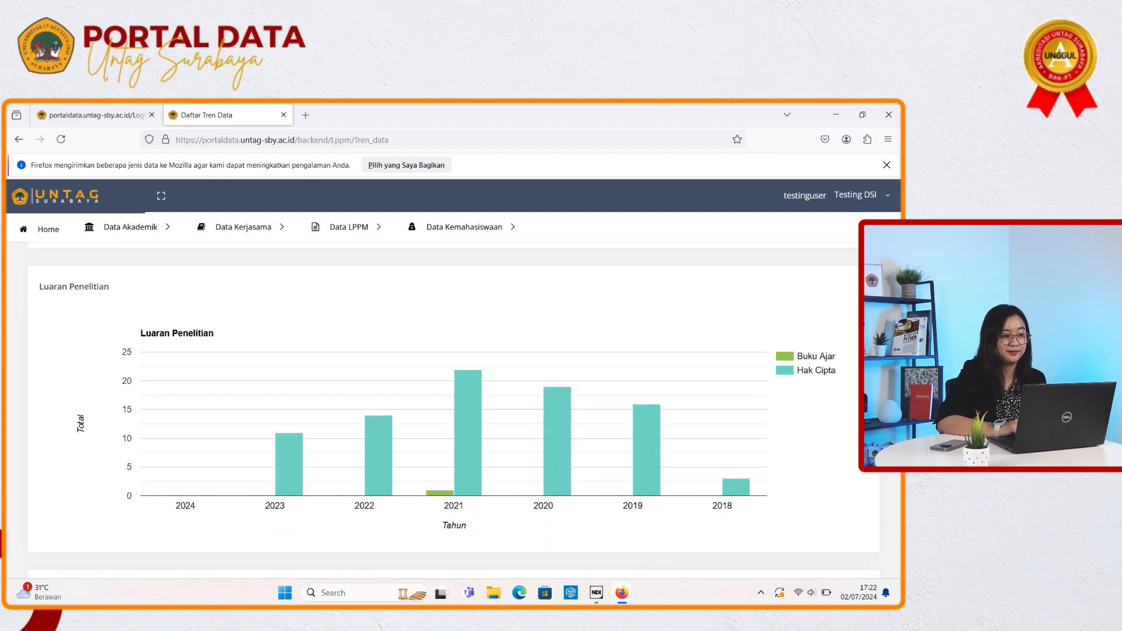
{"action": "scroll", "coordinate": [445, 409], "scroll_direction": "down", "scroll_amount": 5}
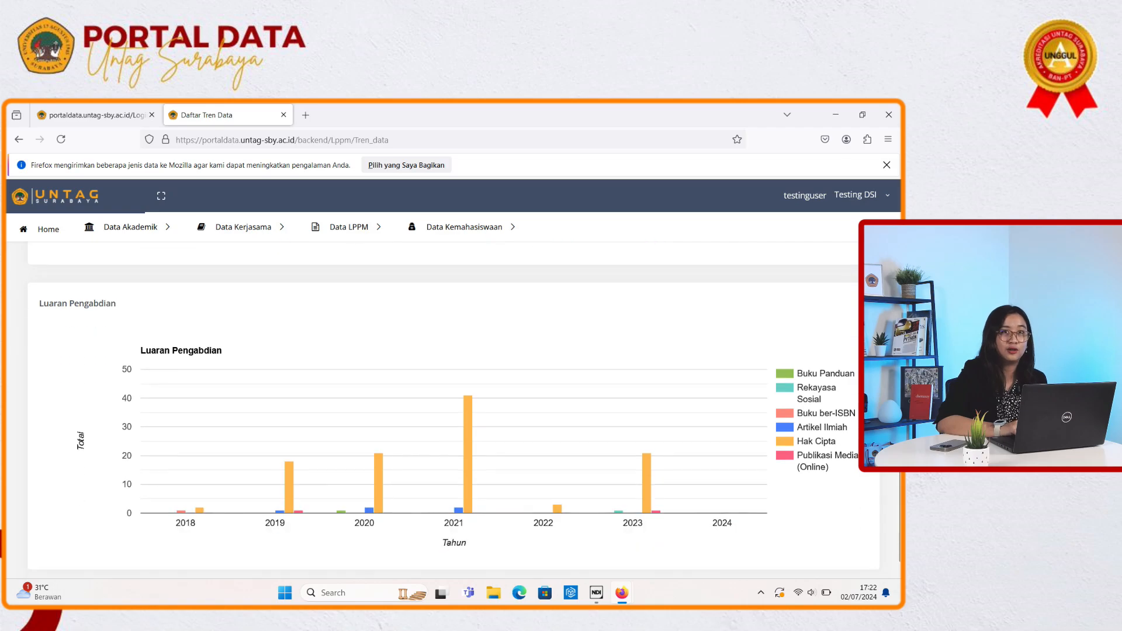
{"action": "scroll", "coordinate": [445, 409], "scroll_direction": "up", "scroll_amount": 10}
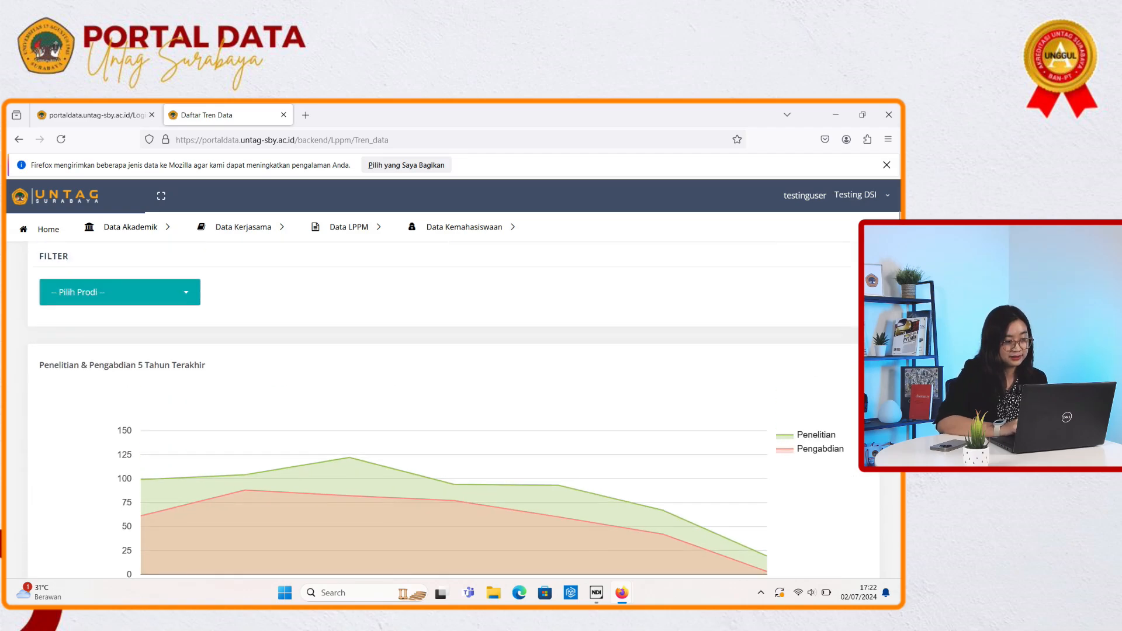
Step: Filter the research and community service trend data by the Administrasi Bisnis study programme and review the trend chart
{"action": "scroll", "coordinate": [444, 409], "scroll_direction": "up", "scroll_amount": 2}
{"action": "left_click", "coordinate": [117, 366]}
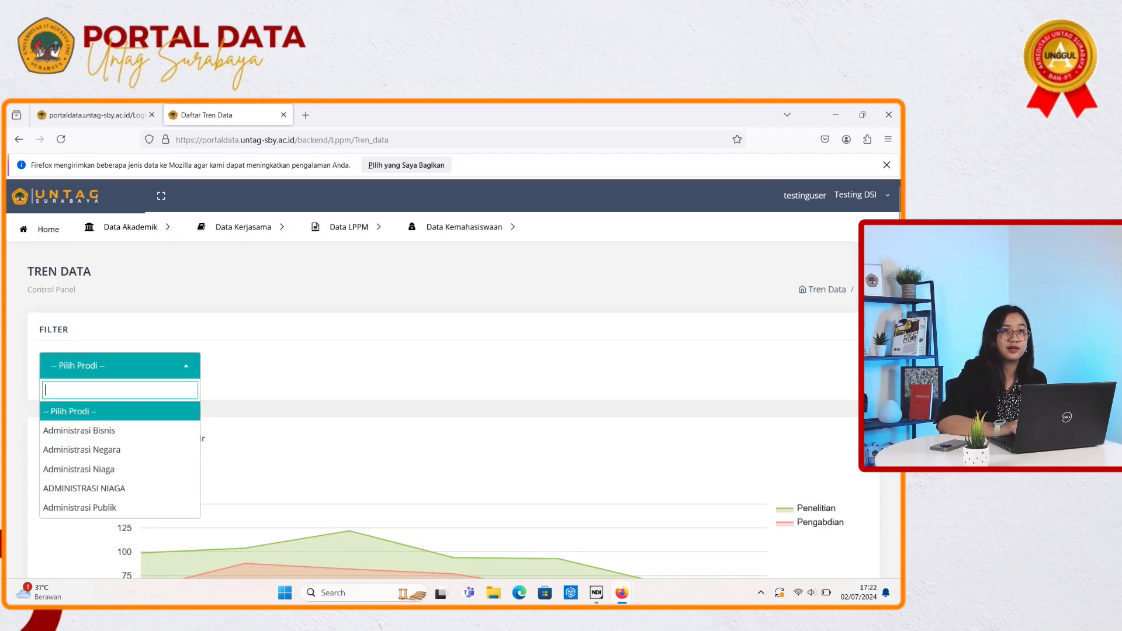
{"action": "key", "text": "Down"}
{"action": "key", "text": "Down"}
{"action": "key", "text": "Down"}
{"action": "key", "text": "Up"}
{"action": "key", "text": "Up"}
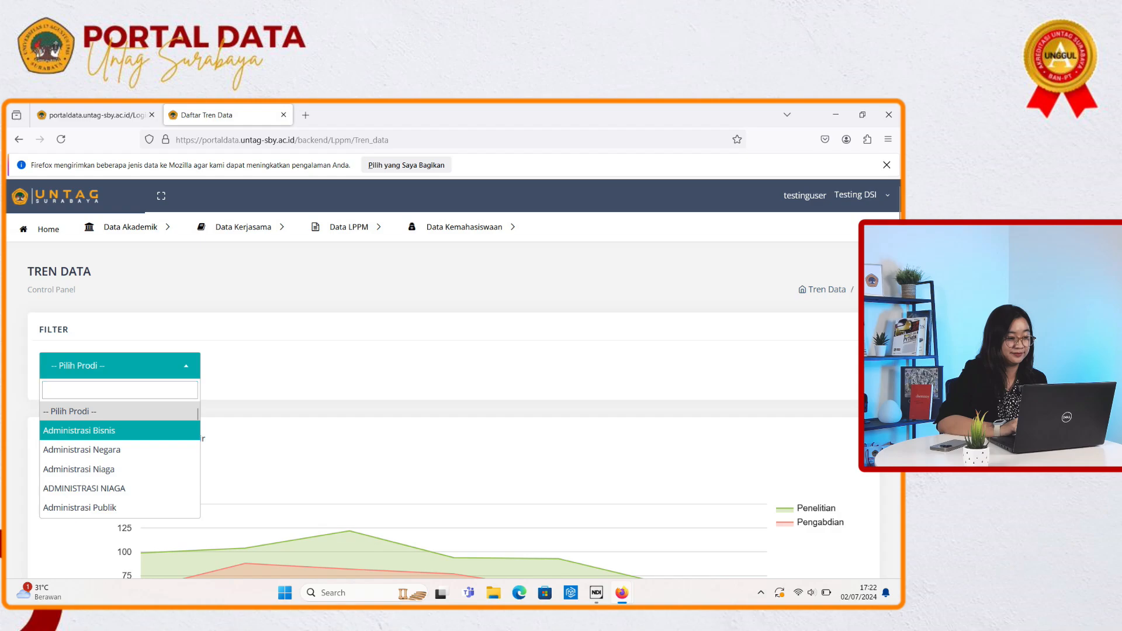
{"action": "key", "text": "Return"}
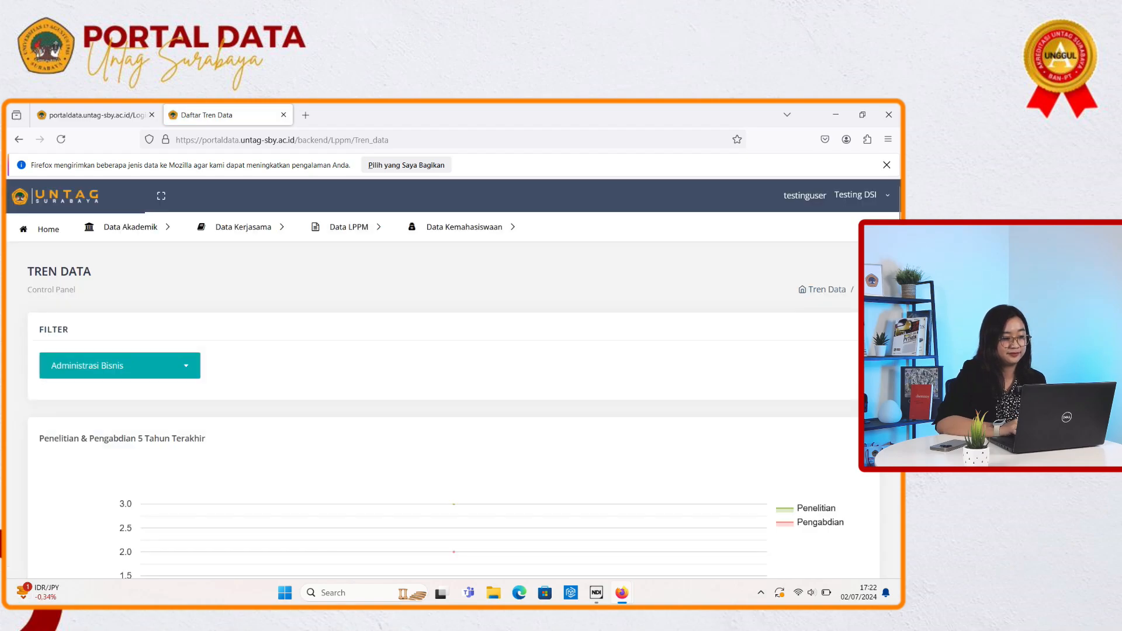
{"action": "scroll", "coordinate": [444, 409], "scroll_direction": "down", "scroll_amount": 1}
{"action": "scroll", "coordinate": [444, 409], "scroll_direction": "down", "scroll_amount": 2}
{"action": "scroll", "coordinate": [444, 409], "scroll_direction": "up", "scroll_amount": 3}
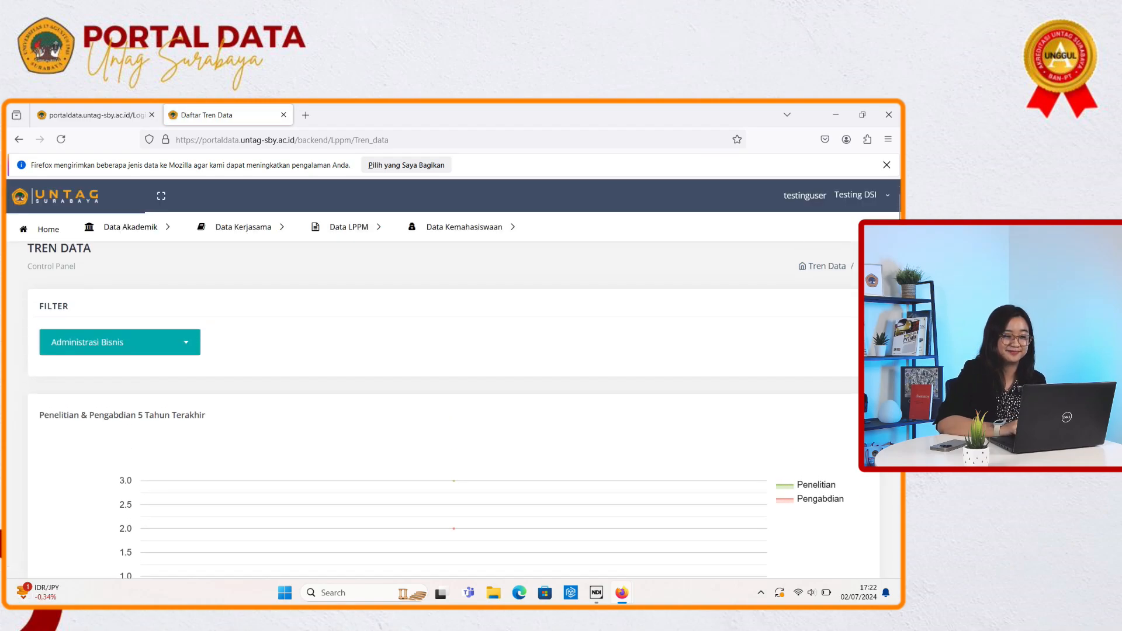
Step: Try to open the Data Beasiswa page of the student affairs data, then return to the Tren Data page and resend its filter request
{"action": "mouse_move", "coordinate": [464, 227]}
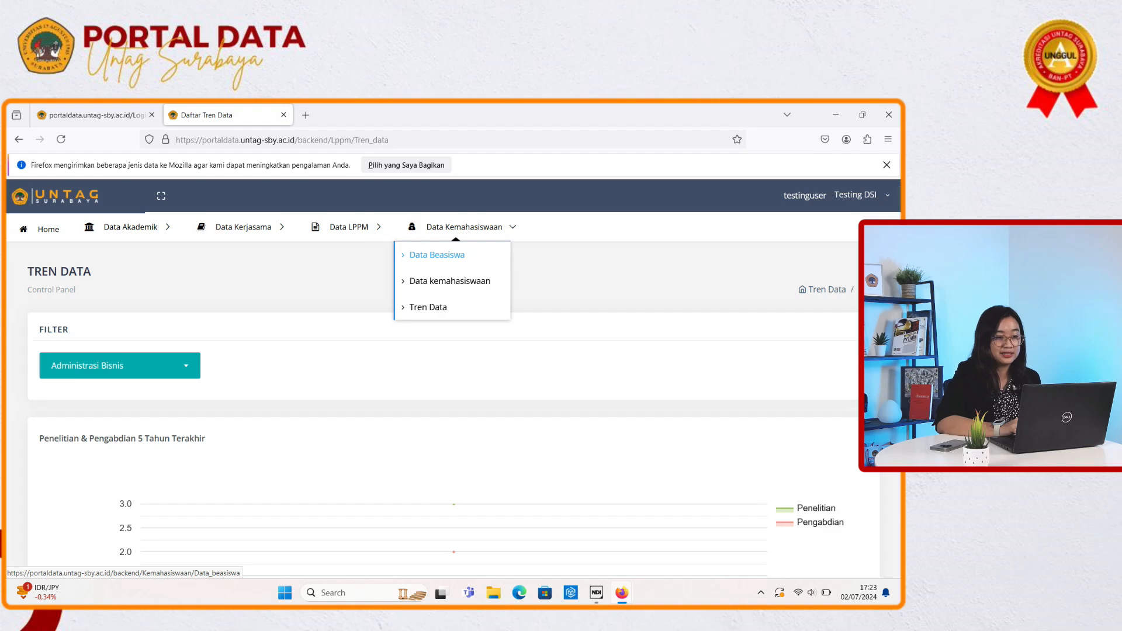
{"action": "left_click", "coordinate": [438, 255]}
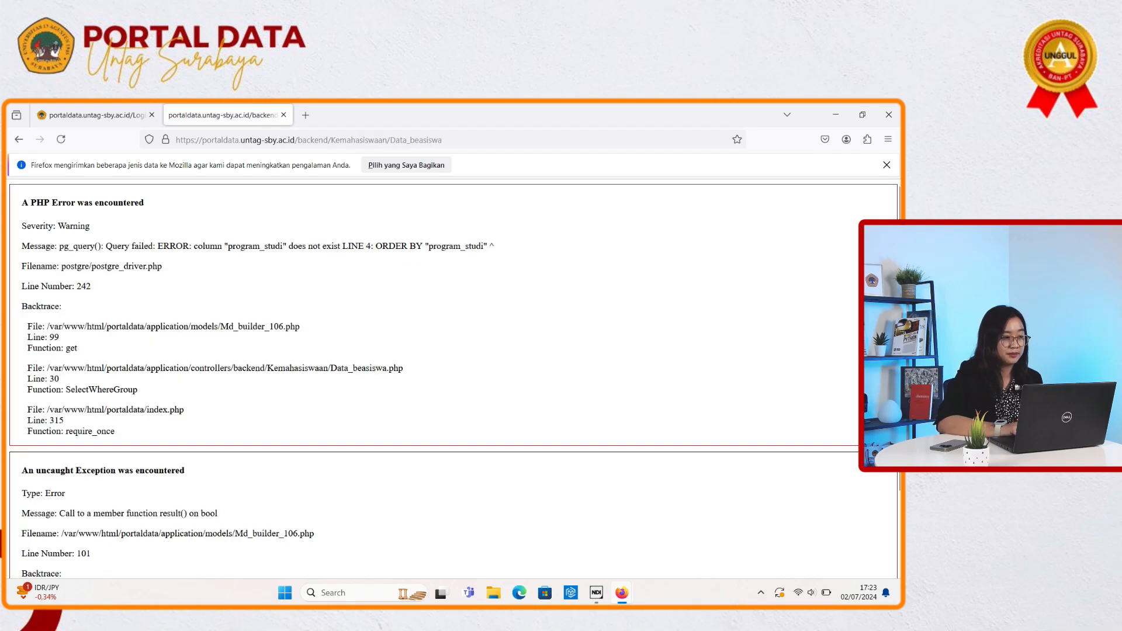
{"action": "left_click", "coordinate": [18, 139]}
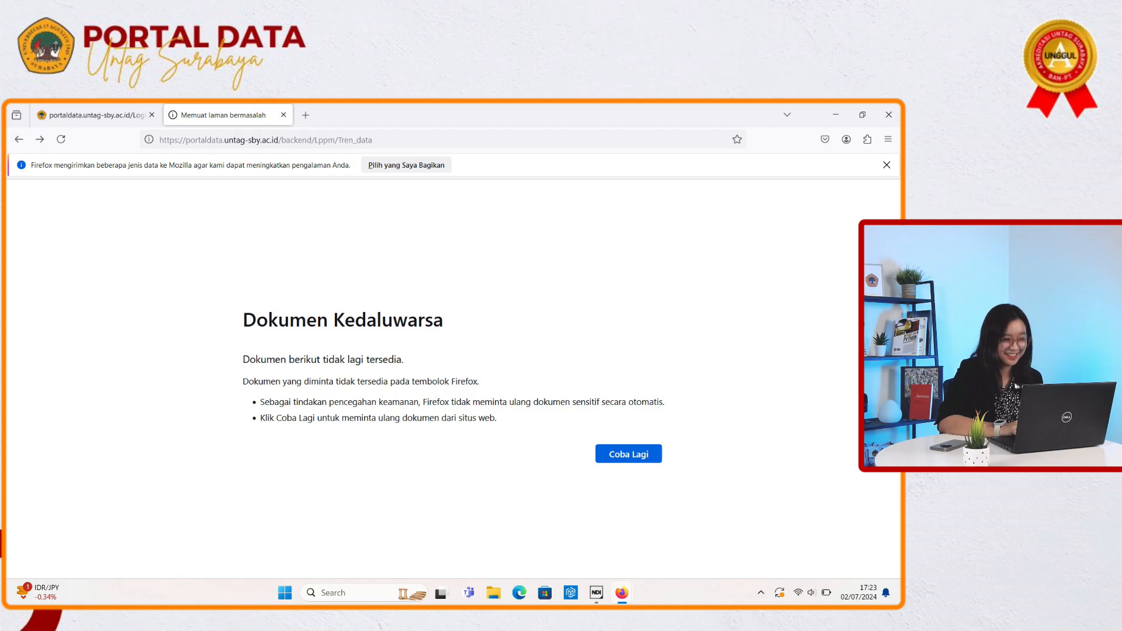
{"action": "left_click", "coordinate": [61, 139]}
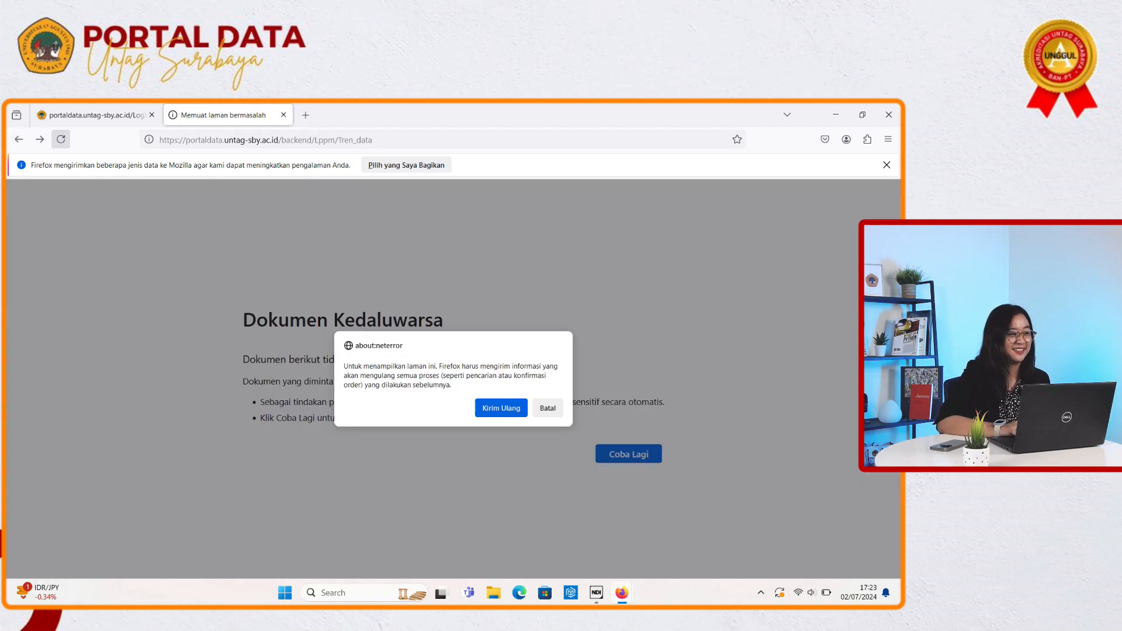
{"action": "left_click", "coordinate": [502, 408]}
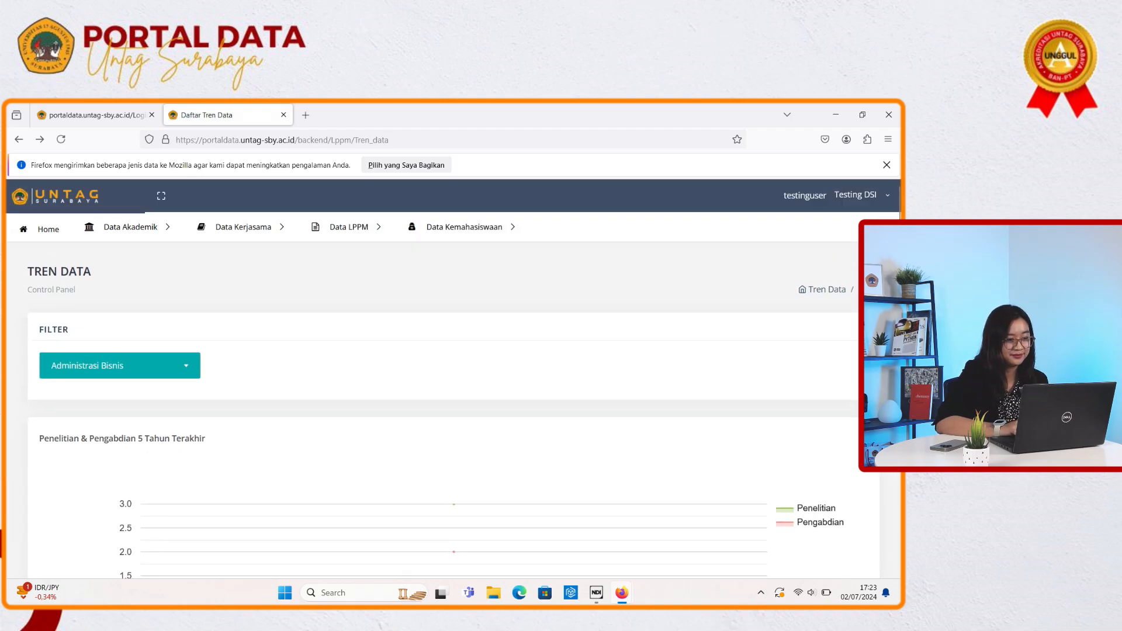
Step: Open the Data kemahasiswaan page of the student affairs data
{"action": "left_click", "coordinate": [464, 227]}
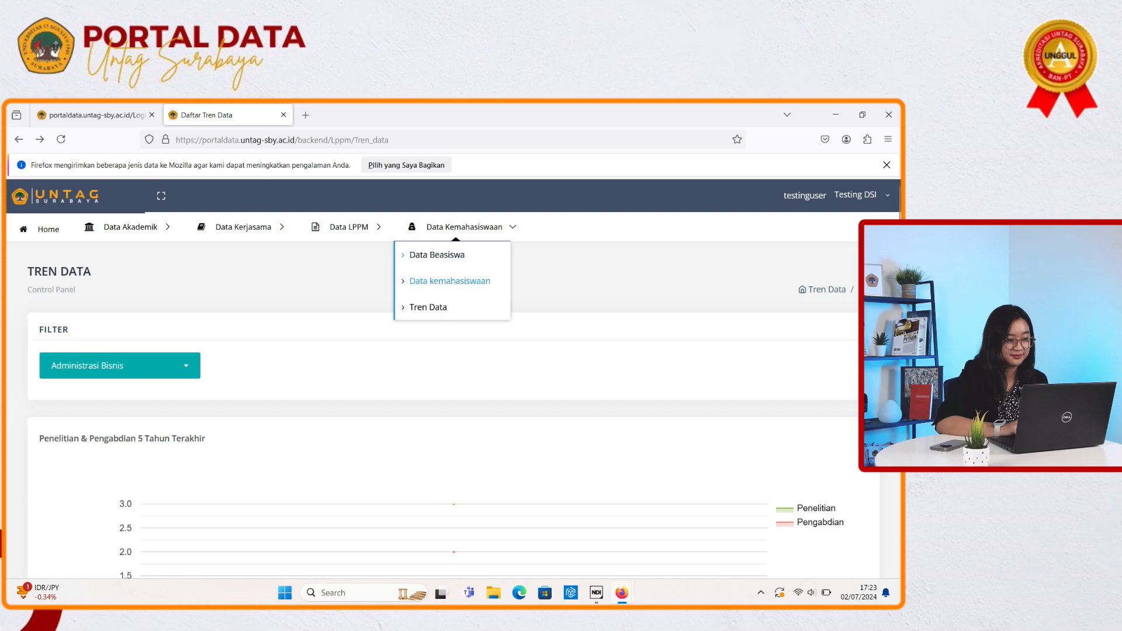
{"action": "left_click", "coordinate": [449, 281]}
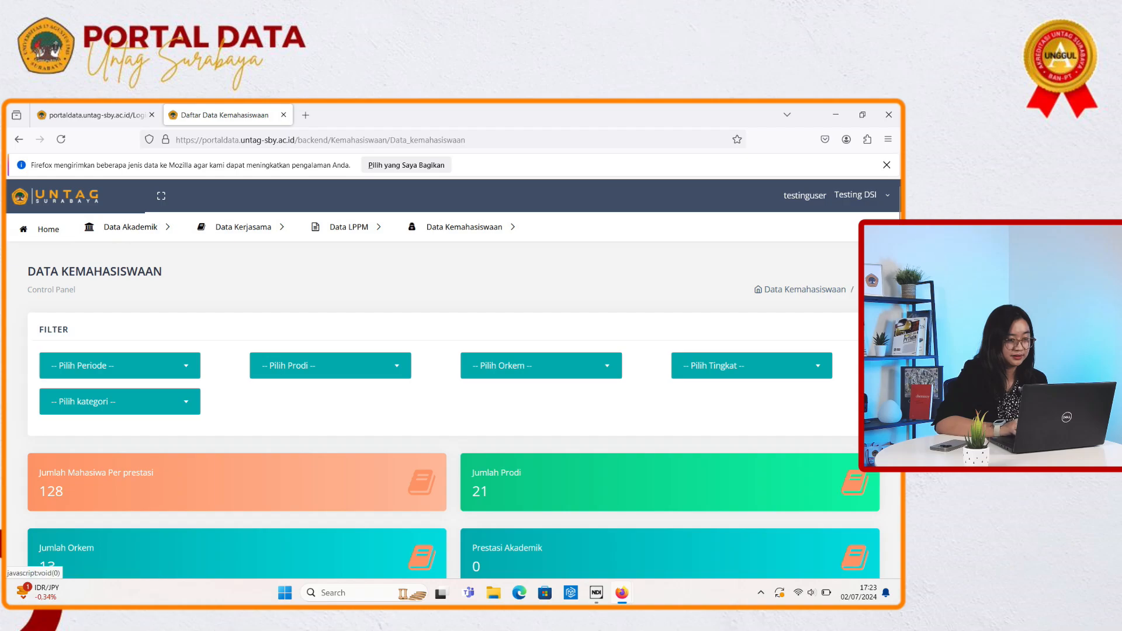
Step: Log out of the testing account and replace the prefilled username on the login form with the other account's username
{"action": "left_click", "coordinate": [857, 194]}
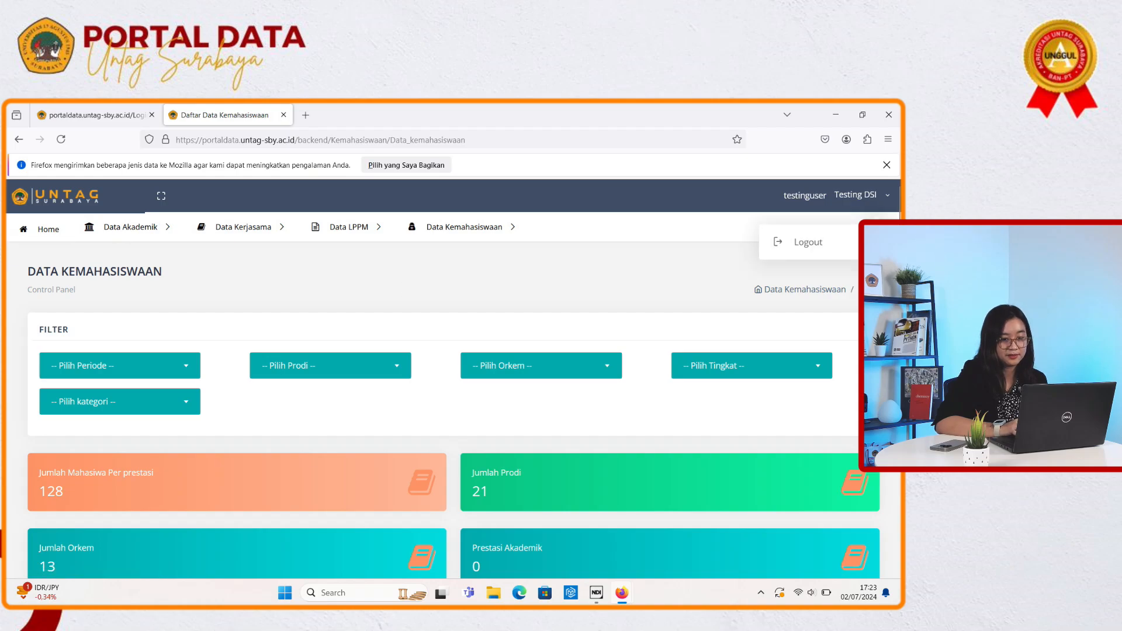
{"action": "left_click", "coordinate": [809, 242]}
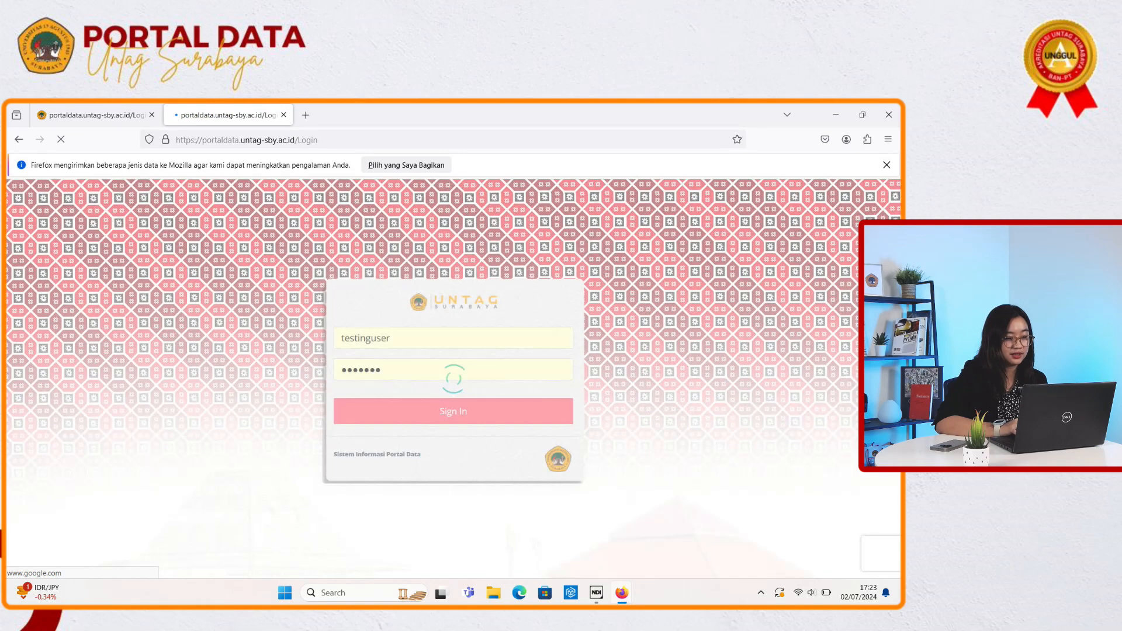
{"action": "left_click", "coordinate": [409, 338]}
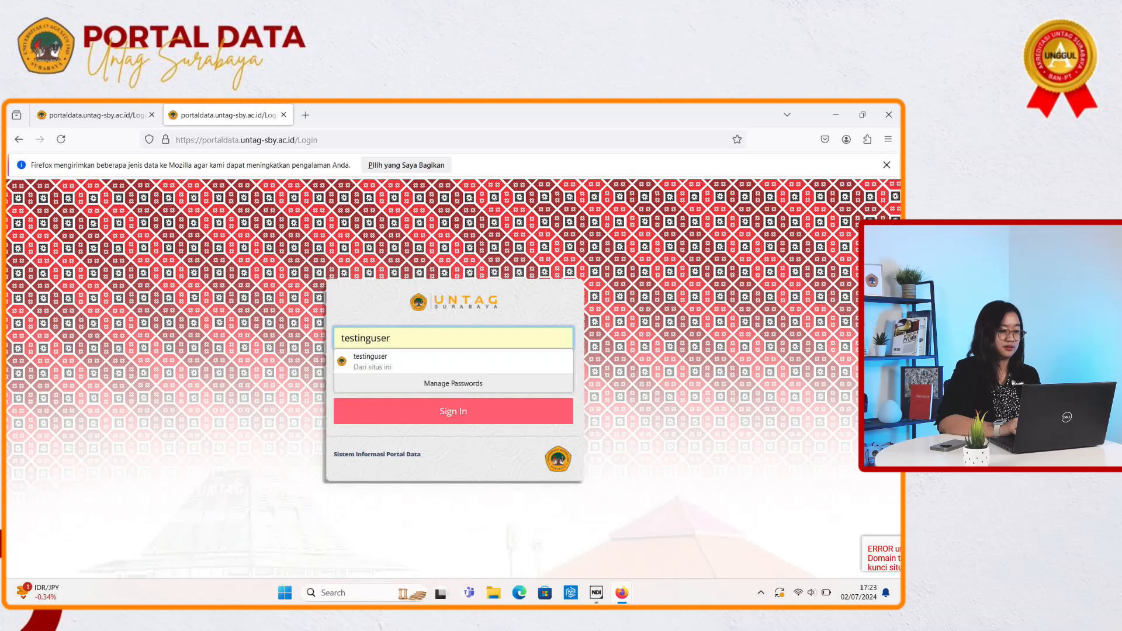
{"action": "type", "text": "\\"}
{"action": "key", "text": "BackSpace"}
{"action": "key", "text": "BackSpace"}
{"action": "key", "text": "BackSpace"}
{"action": "key", "text": "BackSpace"}
{"action": "key", "text": "BackSpace"}
{"action": "key", "text": "BackSpace"}
{"action": "key", "text": "BackSpace"}
{"action": "key", "text": "BackSpace"}
{"action": "key", "text": "BackSpace"}
{"action": "key", "text": "BackSpace"}
{"action": "key", "text": "BackSpace"}
{"action": "key", "text": "BackSpace"}
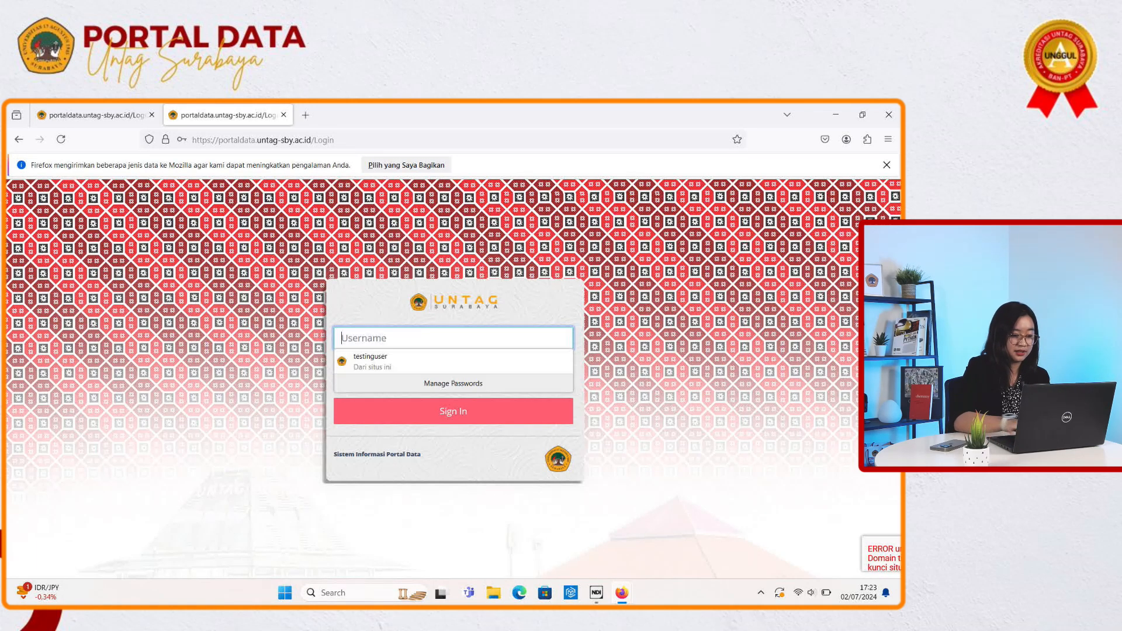
{"action": "type", "text": "GABB"}
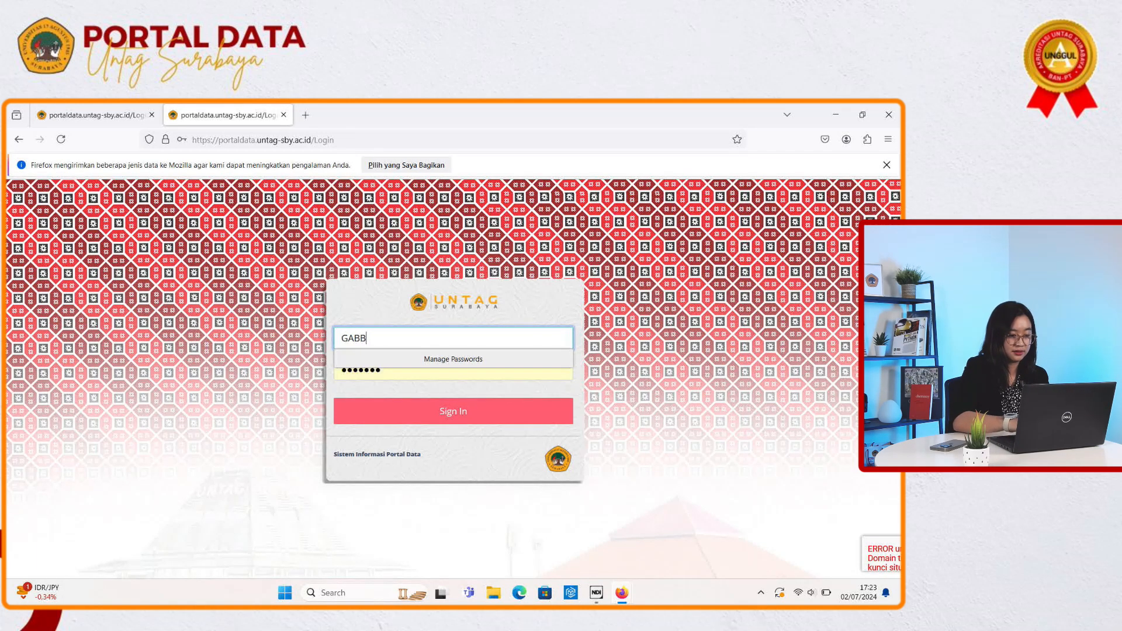
{"action": "key", "text": "BackSpace"}
{"action": "key", "text": "BackSpace"}
{"action": "type", "text": "gabby"}
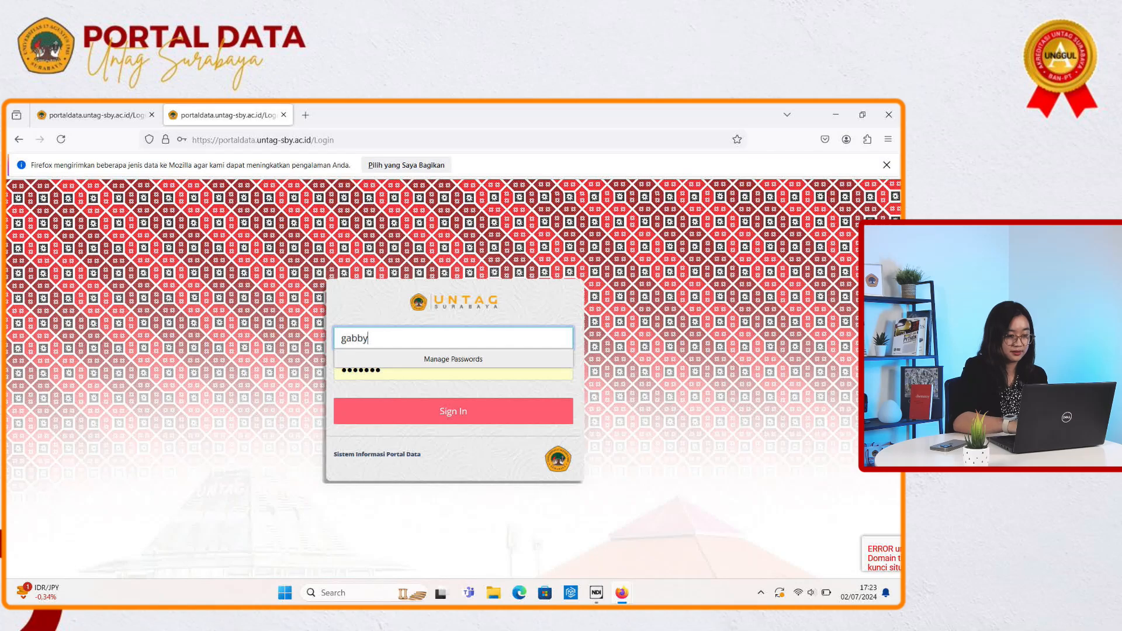
Step: Enter the account password, sign in and choose the Administrator YPTA role
{"action": "key", "text": "Tab"}
{"action": "type", "text": "a"}
{"action": "key", "text": "BackSpace"}
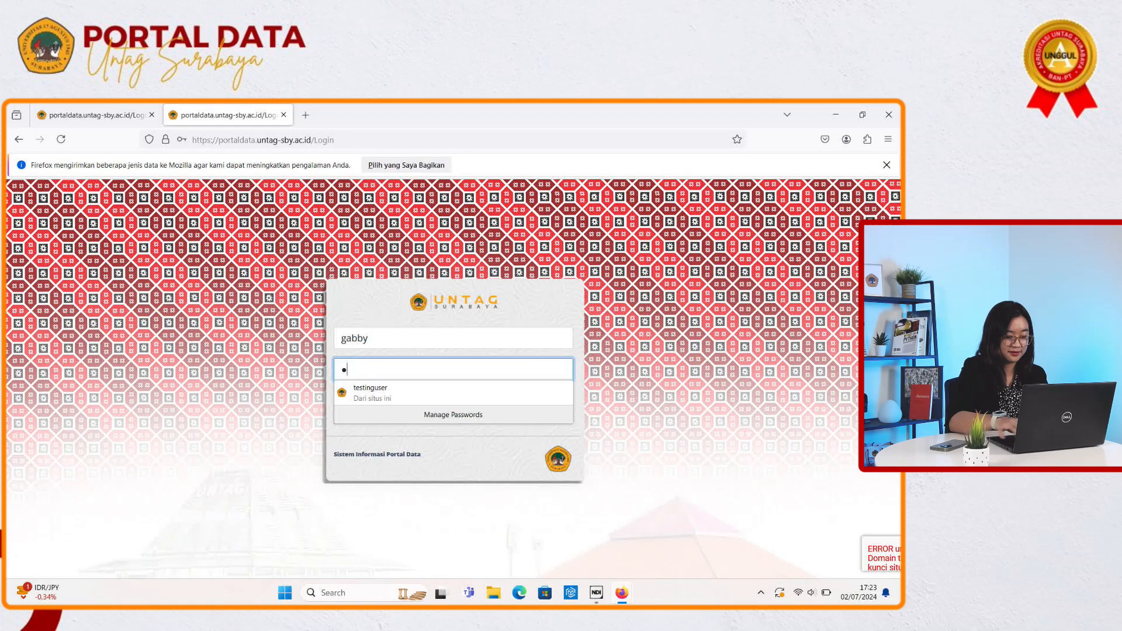
{"action": "type", "text": "••••"}
{"action": "key", "text": "Return"}
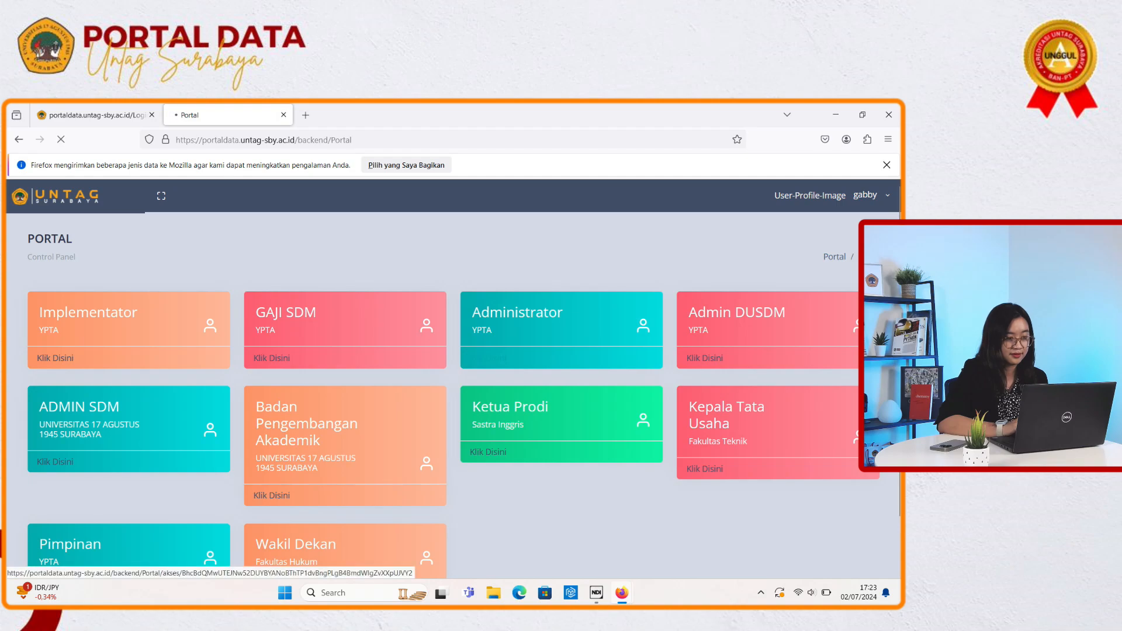
{"action": "left_click", "coordinate": [489, 358]}
Step: Try to open the Data Beasiswa page as Administrator, examine the error details and return to the Home page
{"action": "mouse_move", "coordinate": [561, 229]}
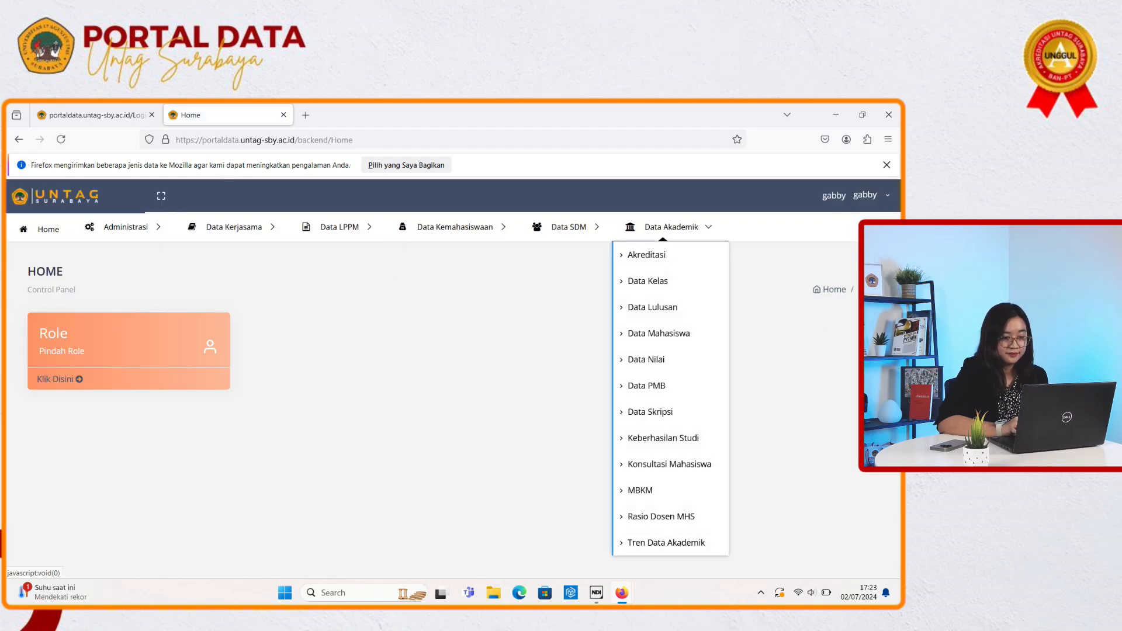
{"action": "mouse_move", "coordinate": [455, 227]}
{"action": "left_click", "coordinate": [428, 256]}
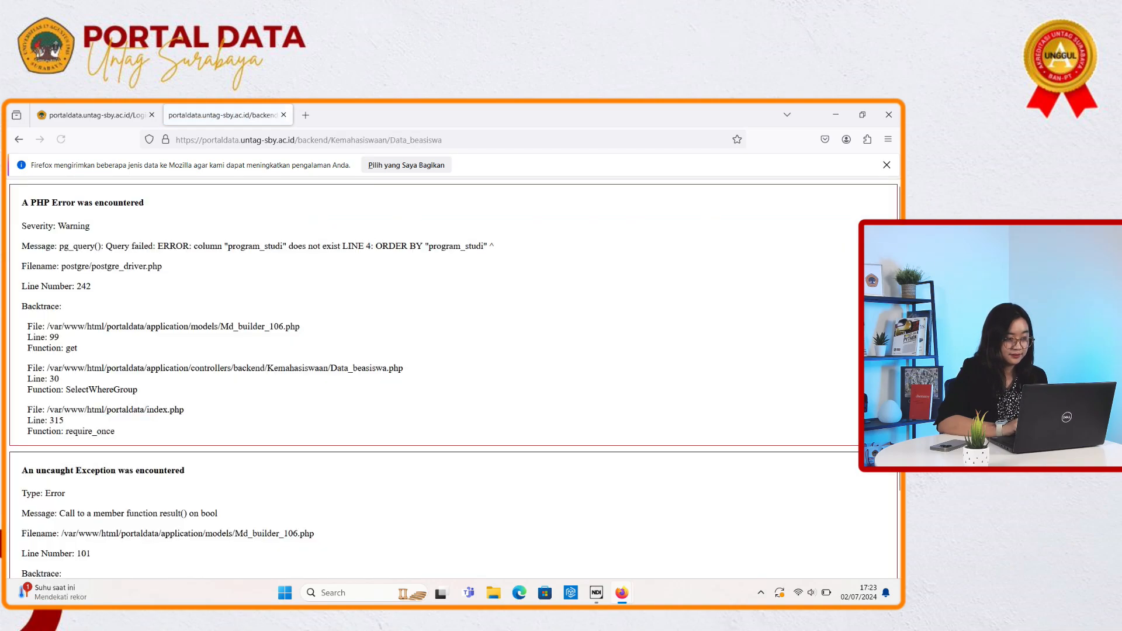
{"action": "scroll", "coordinate": [455, 380], "scroll_direction": "down", "scroll_amount": 3}
{"action": "scroll", "coordinate": [454, 380], "scroll_direction": "up", "scroll_amount": 3}
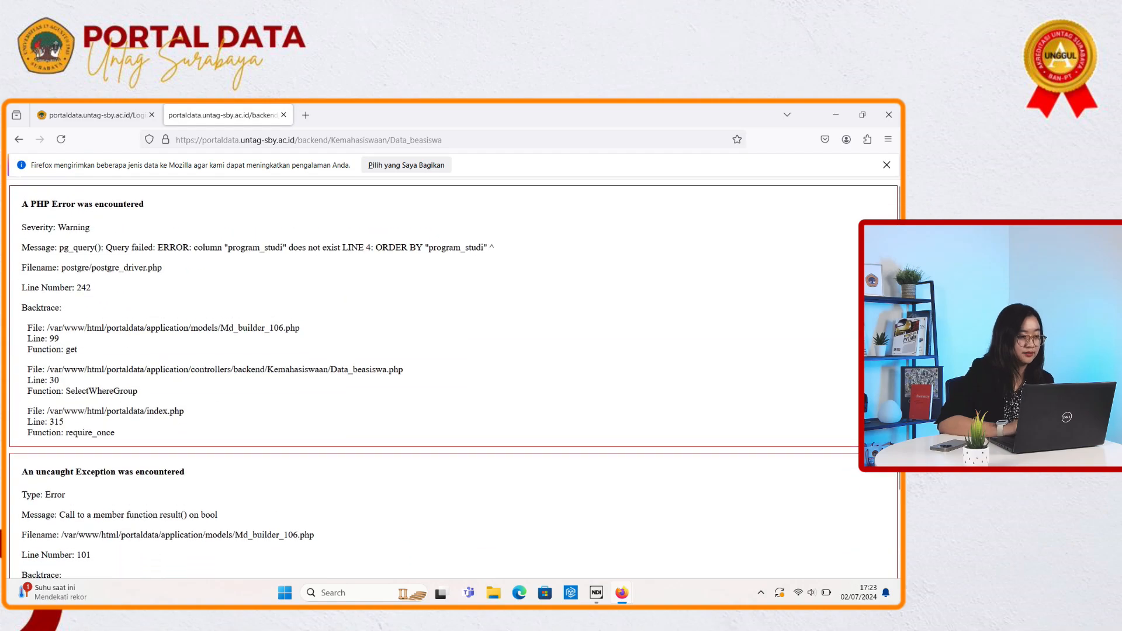
{"action": "scroll", "coordinate": [454, 380], "scroll_direction": "down", "scroll_amount": 4}
{"action": "scroll", "coordinate": [454, 380], "scroll_direction": "up", "scroll_amount": 4}
{"action": "key", "text": "alt+Left"}
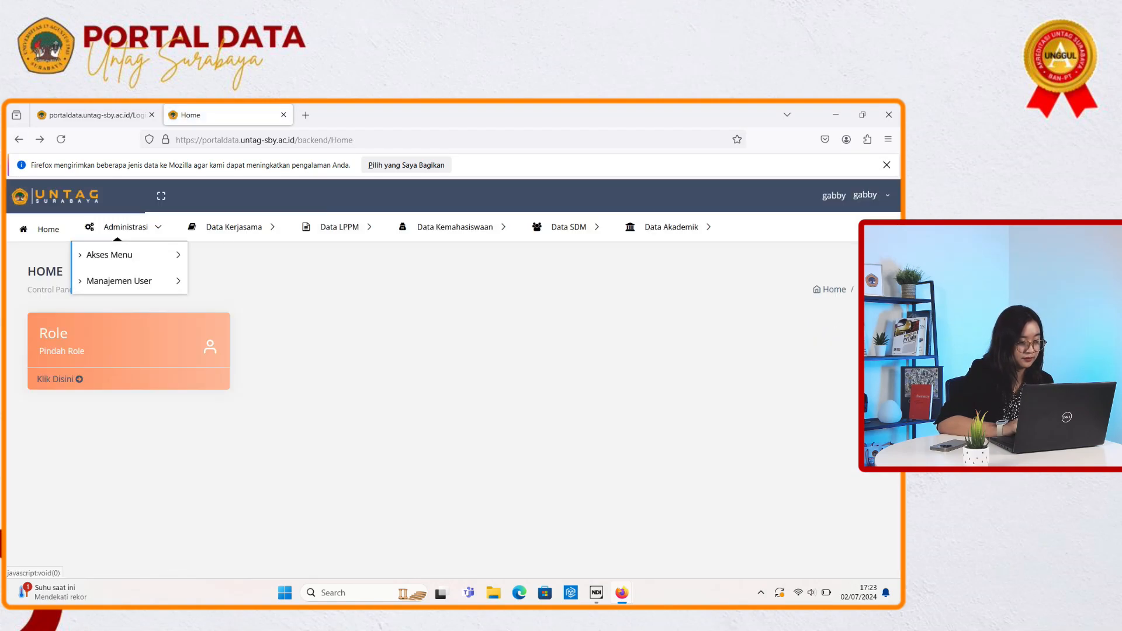
Step: Open the Akses Menu administration page and load the menu permissions of the Badan Pengembangan Akademik role
{"action": "mouse_move", "coordinate": [125, 227]}
{"action": "mouse_move", "coordinate": [121, 255]}
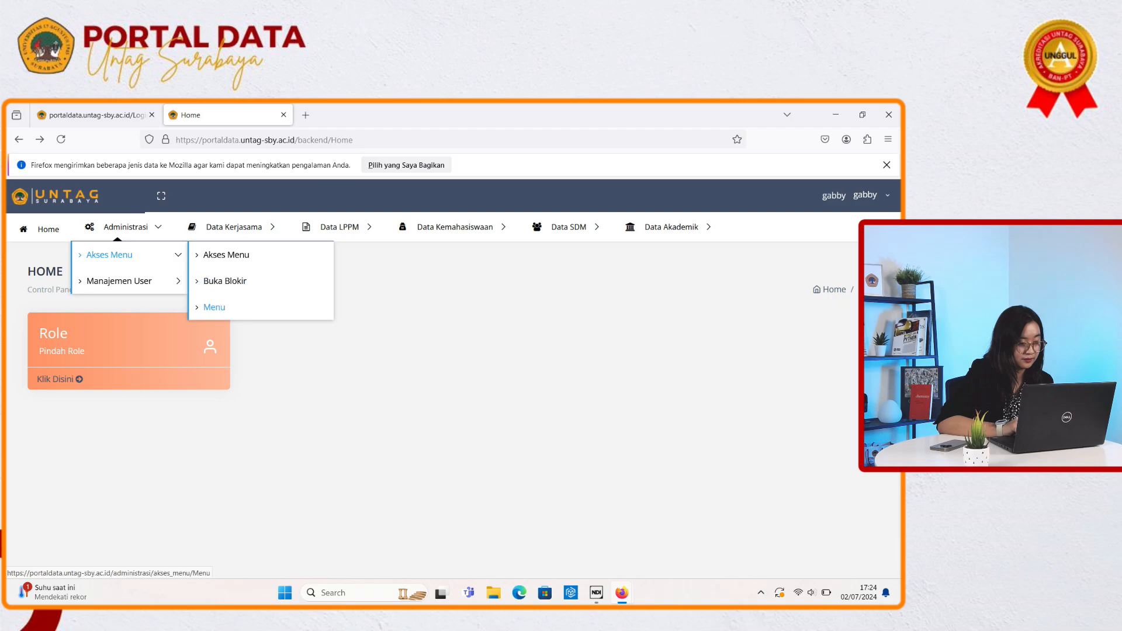
{"action": "left_click", "coordinate": [227, 255]}
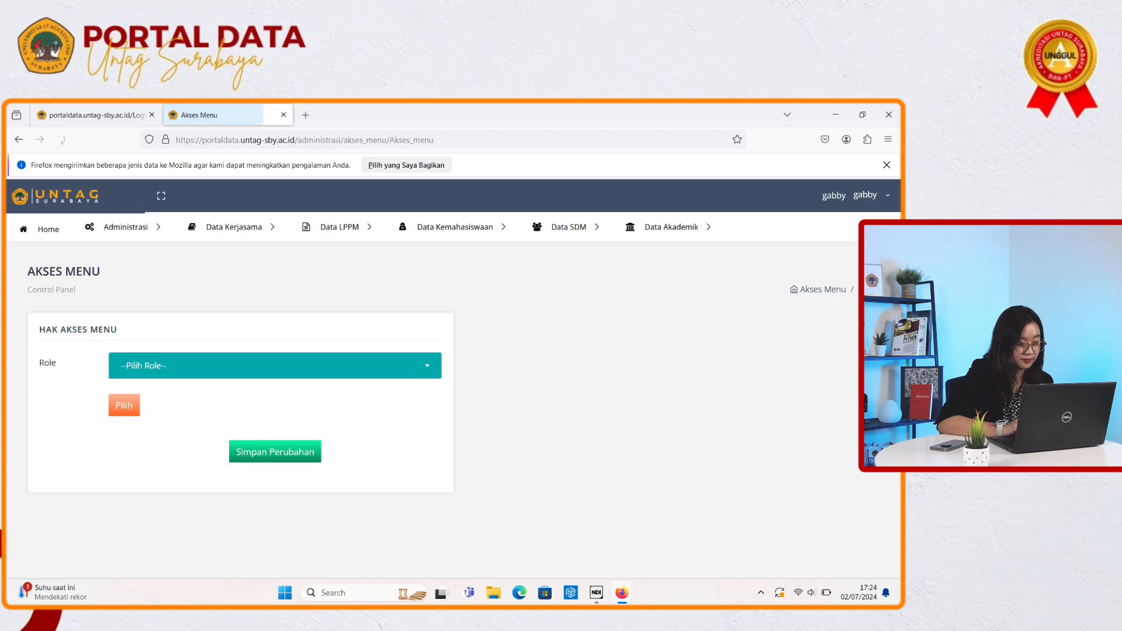
{"action": "left_click", "coordinate": [275, 365]}
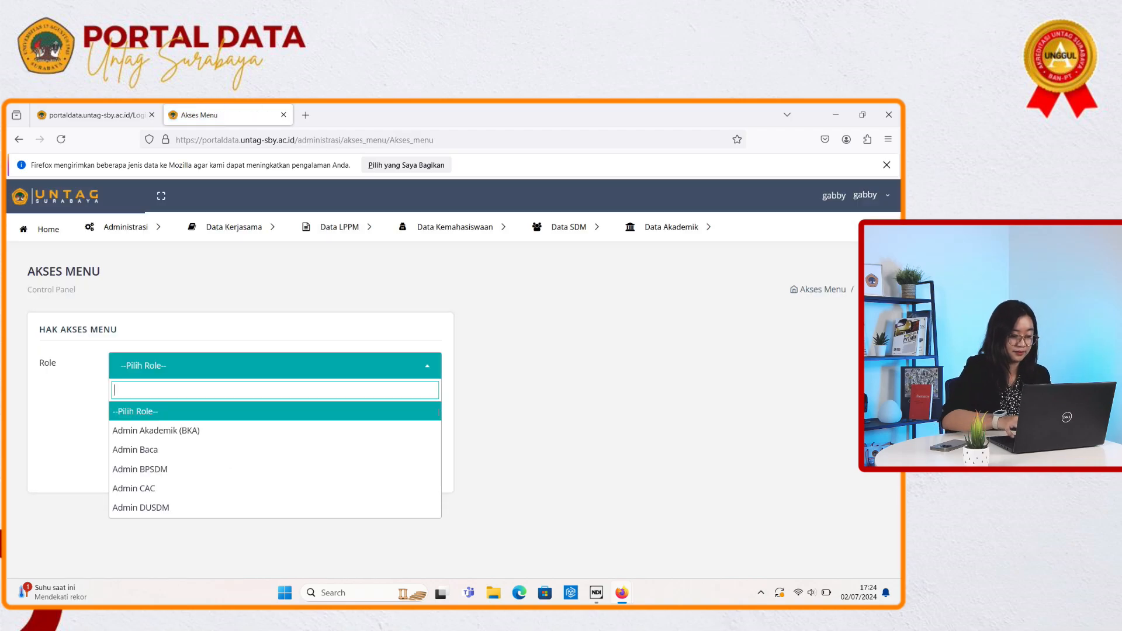
{"action": "type", "text": "badan"}
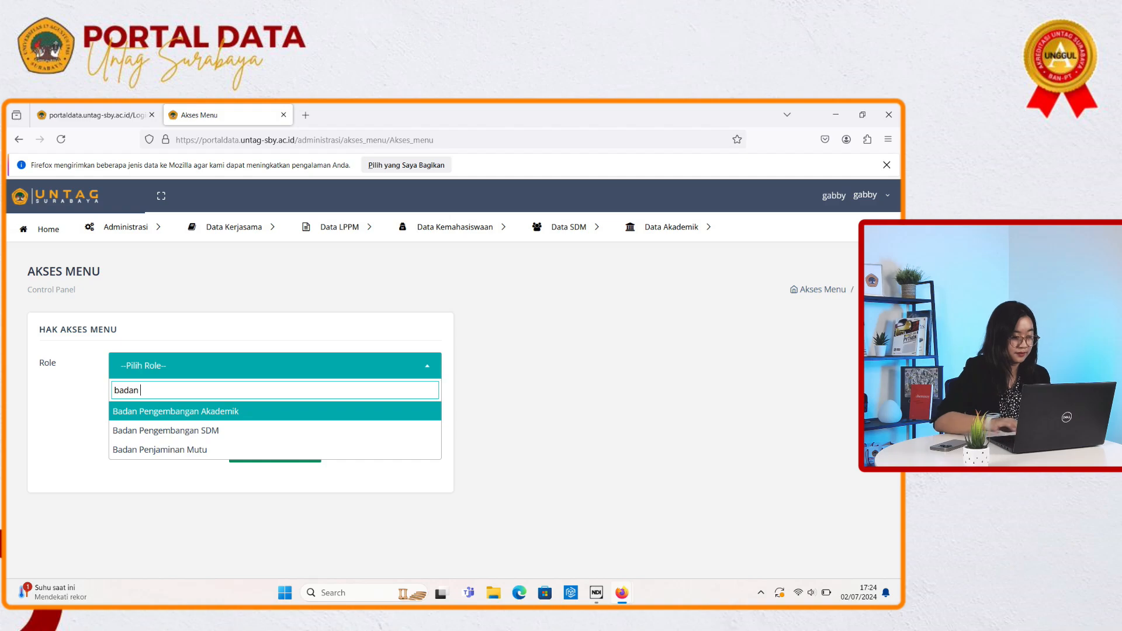
{"action": "key", "text": "Return"}
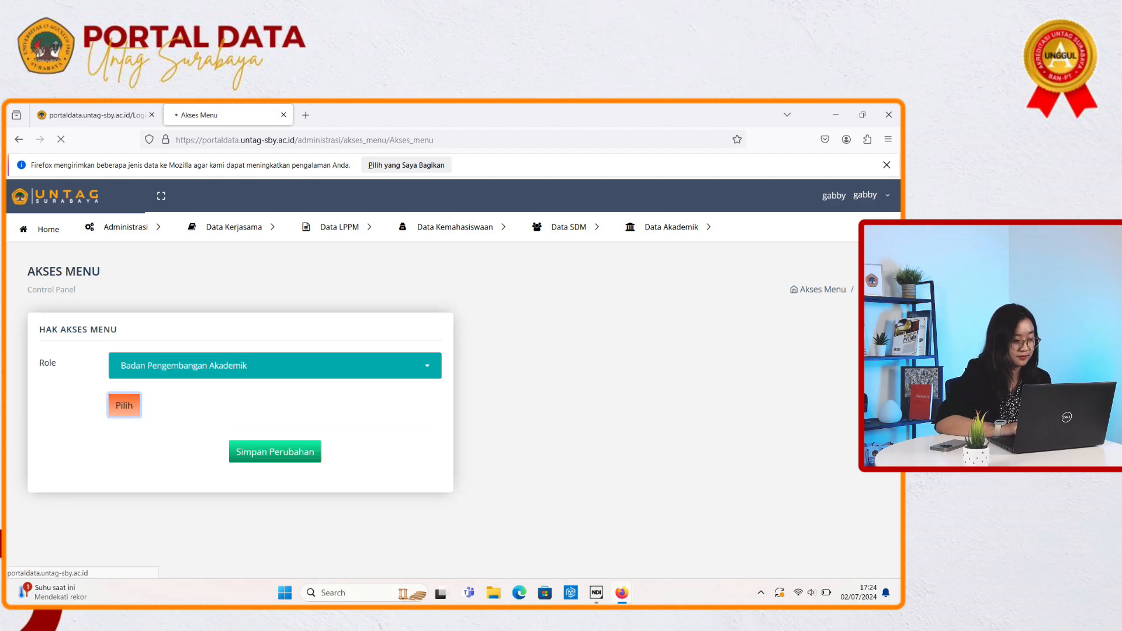
{"action": "left_click", "coordinate": [124, 405]}
Step: Clear the Insert, Update, Delete and View permissions of Data Beasiswa under Data Kemahasiswaan and save the role's changes
{"action": "scroll", "coordinate": [241, 409], "scroll_direction": "down", "scroll_amount": 15}
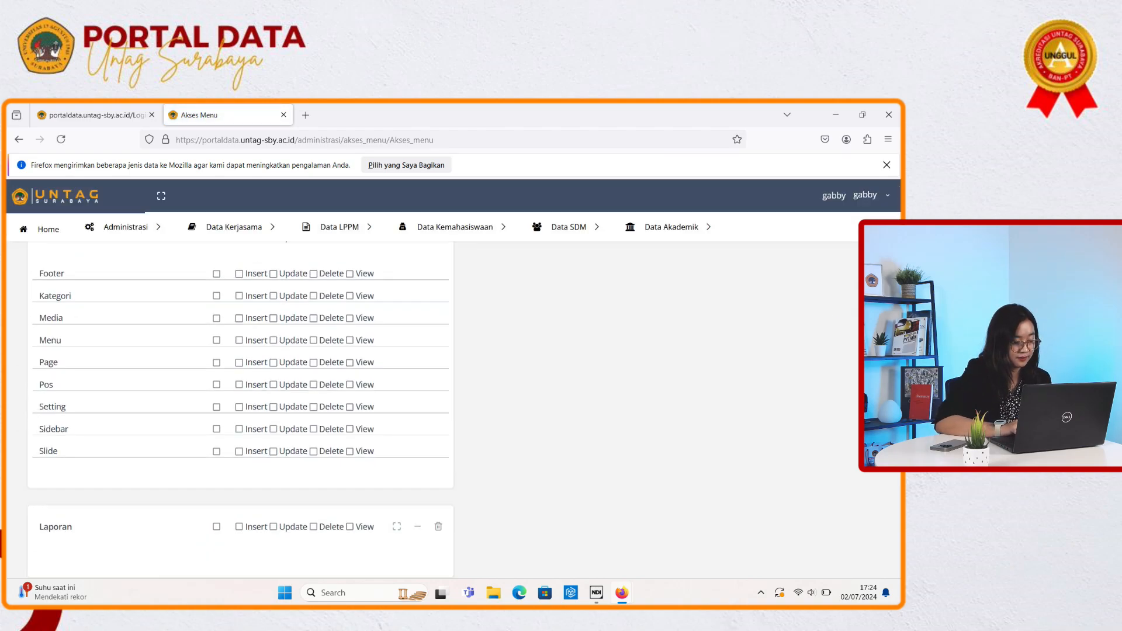
{"action": "scroll", "coordinate": [241, 410], "scroll_direction": "down", "scroll_amount": 12}
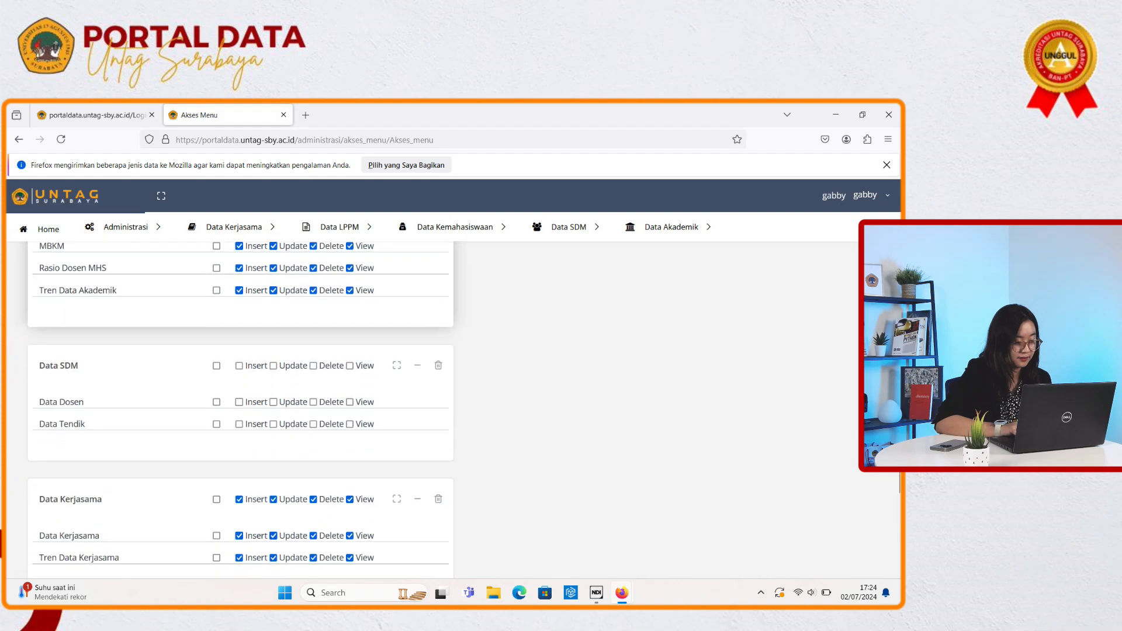
{"action": "scroll", "coordinate": [241, 409], "scroll_direction": "down", "scroll_amount": 5}
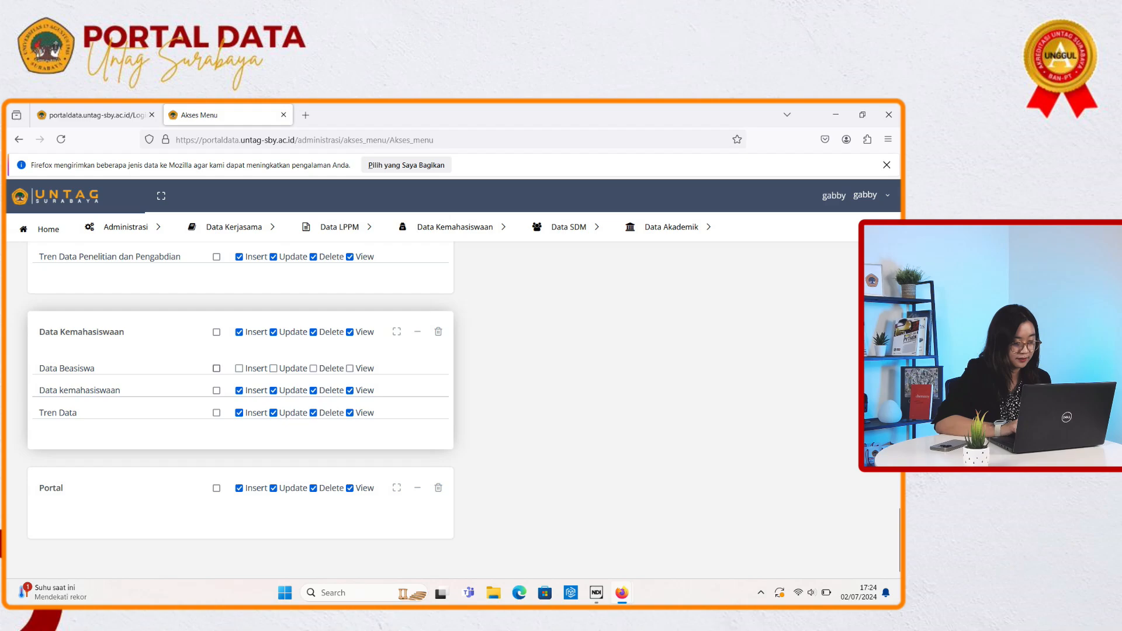
{"action": "scroll", "coordinate": [241, 409], "scroll_direction": "up", "scroll_amount": 20}
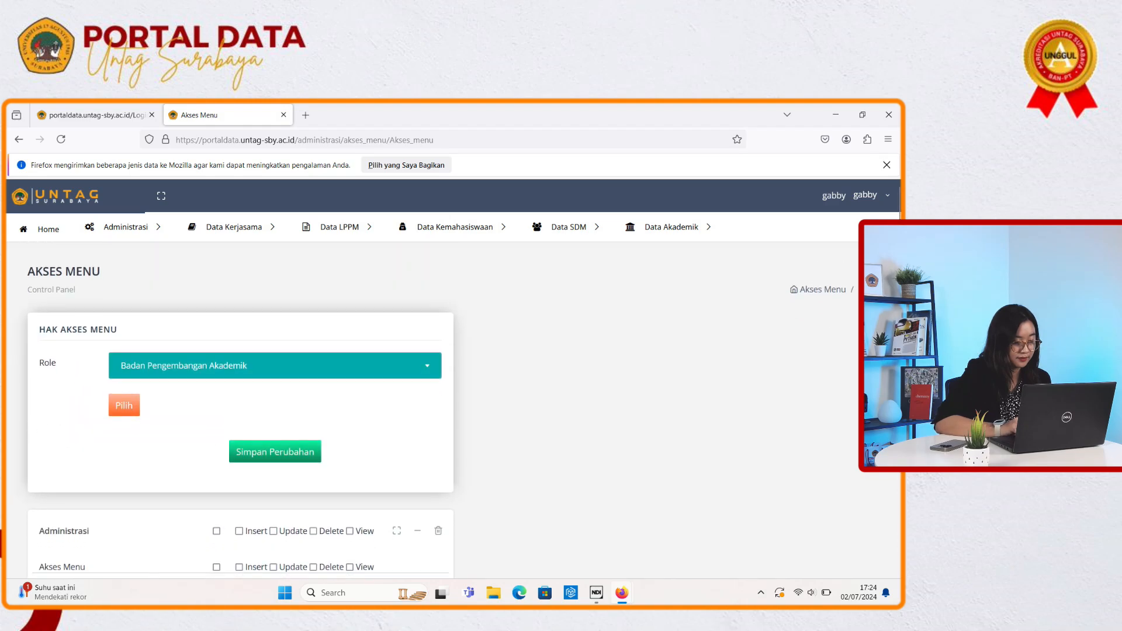
{"action": "left_click", "coordinate": [274, 452]}
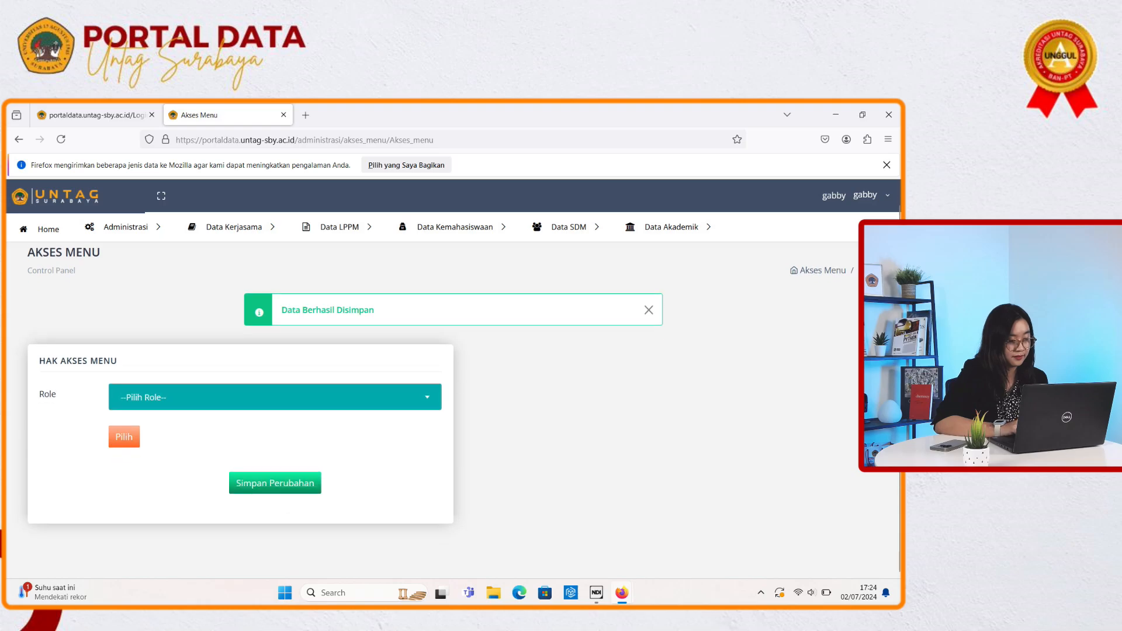
Step: Log out, sign in with the prefilled testing account and choose the Badan Pengembangan Akademik role
{"action": "scroll", "coordinate": [275, 452], "scroll_direction": "up", "scroll_amount": 1}
{"action": "left_click", "coordinate": [871, 195]}
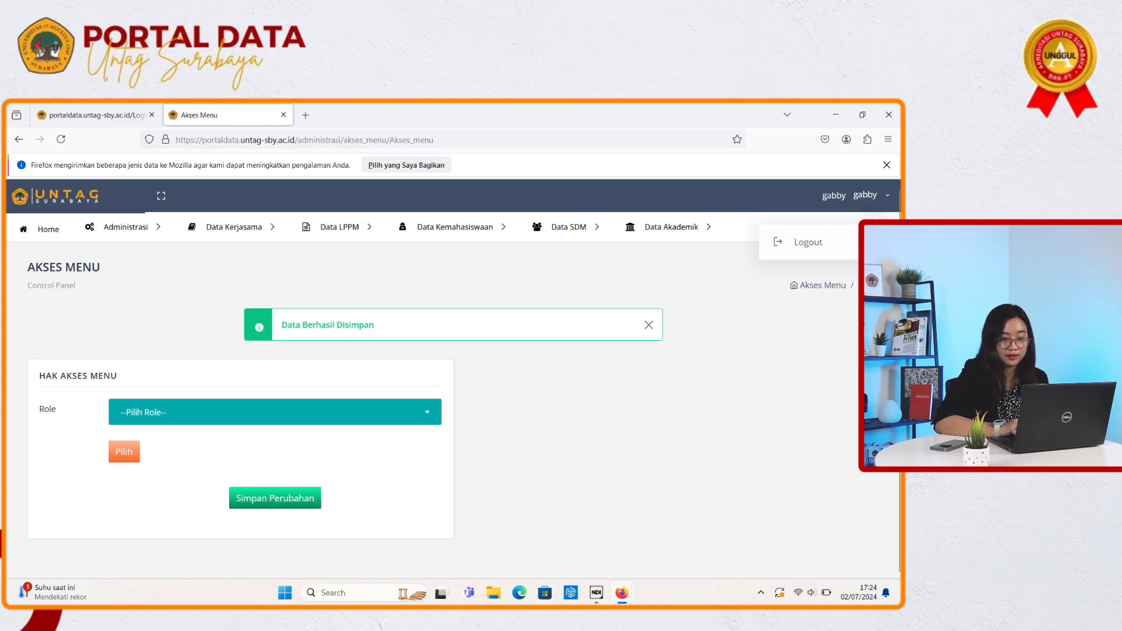
{"action": "left_click", "coordinate": [807, 242]}
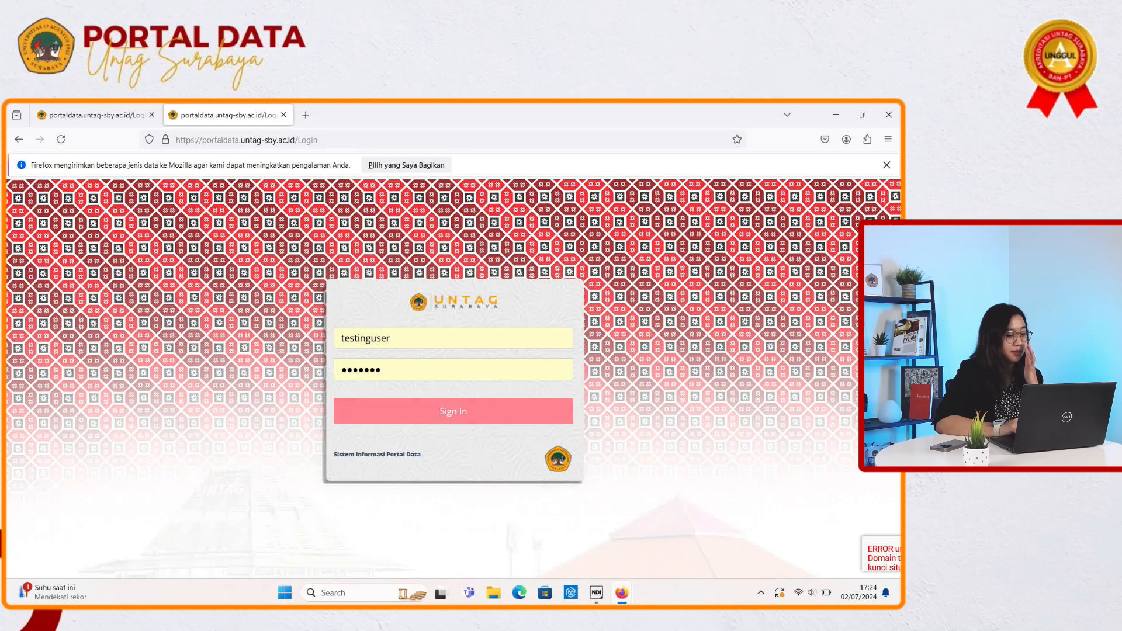
{"action": "key", "text": "Return"}
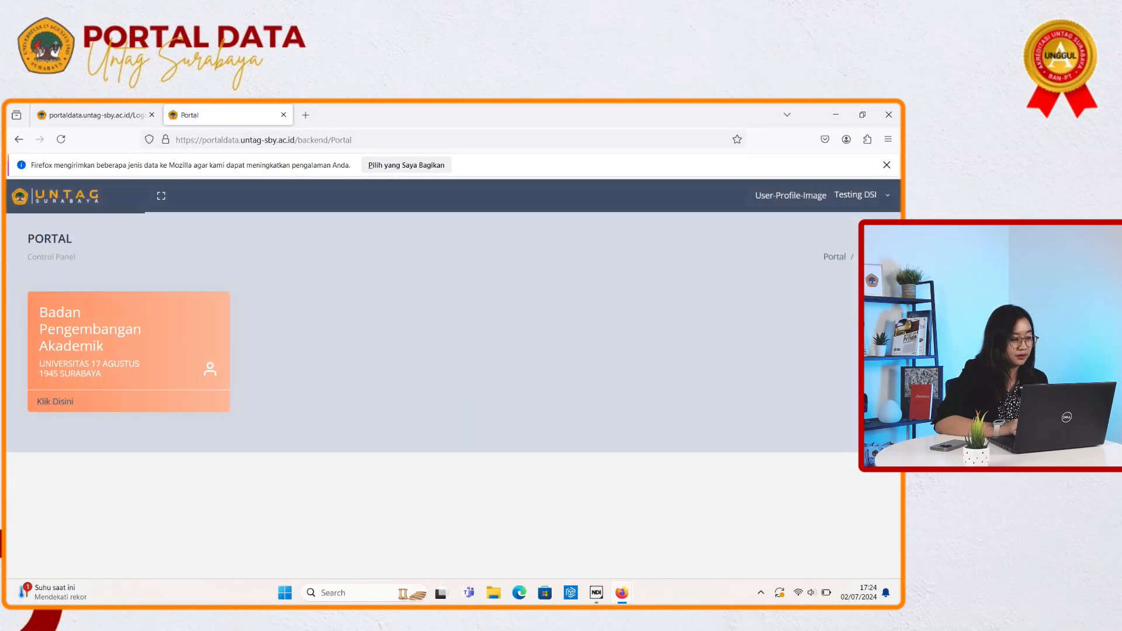
{"action": "left_click", "coordinate": [55, 402]}
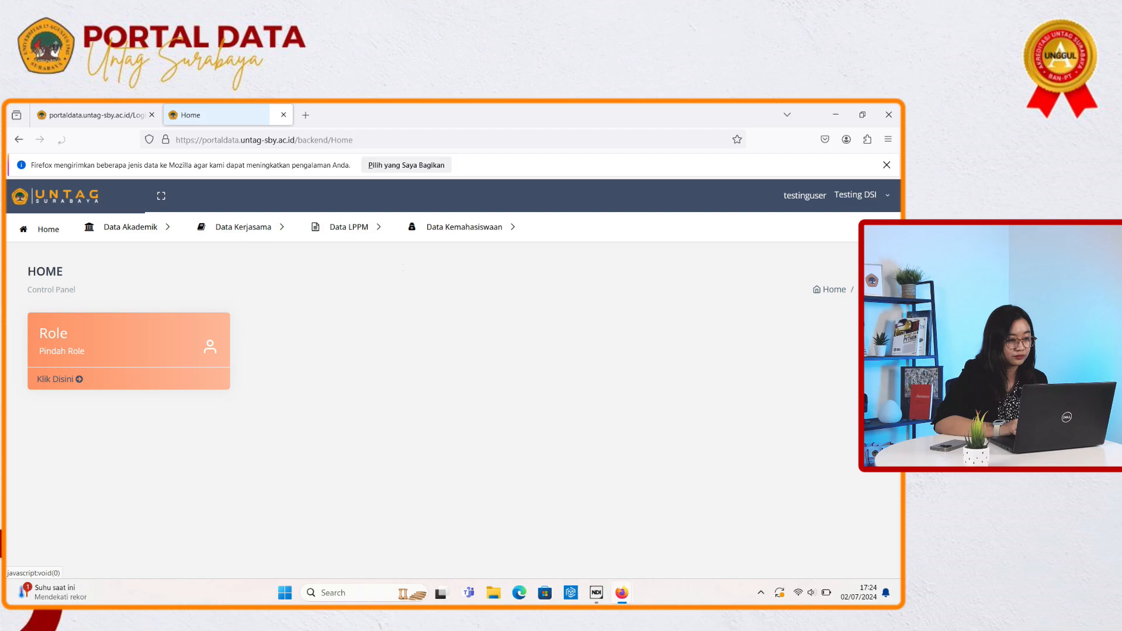
Step: Open the Data kemahasiswaan page of the student affairs data and look over its filters and summary cards
{"action": "mouse_move", "coordinate": [462, 227]}
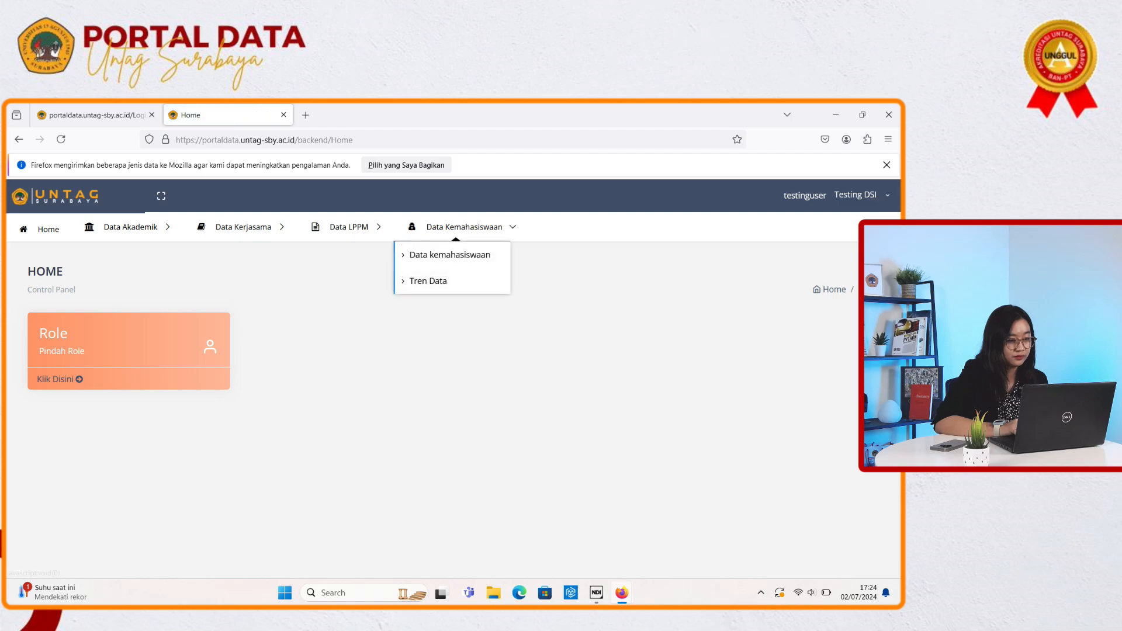
{"action": "left_click", "coordinate": [449, 255]}
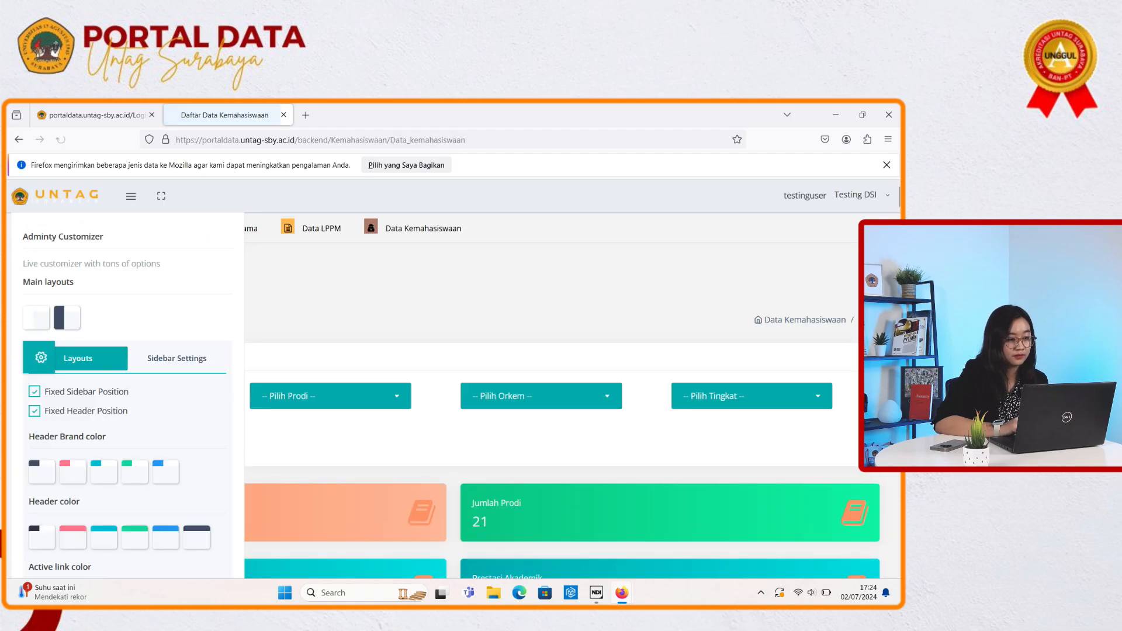
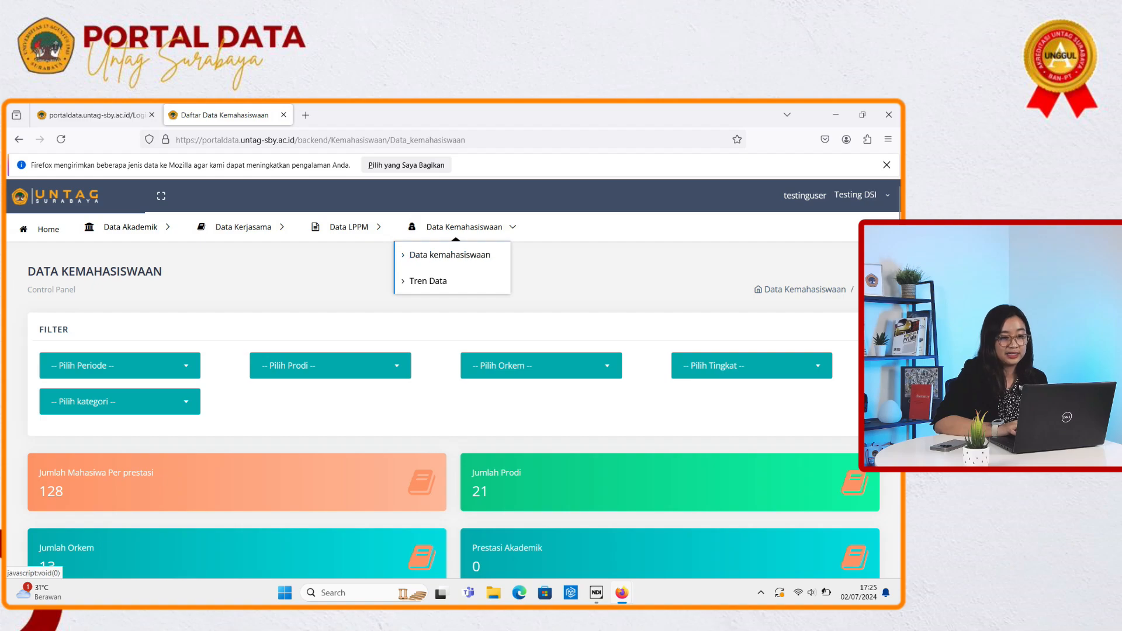
{"action": "left_click", "coordinate": [450, 255]}
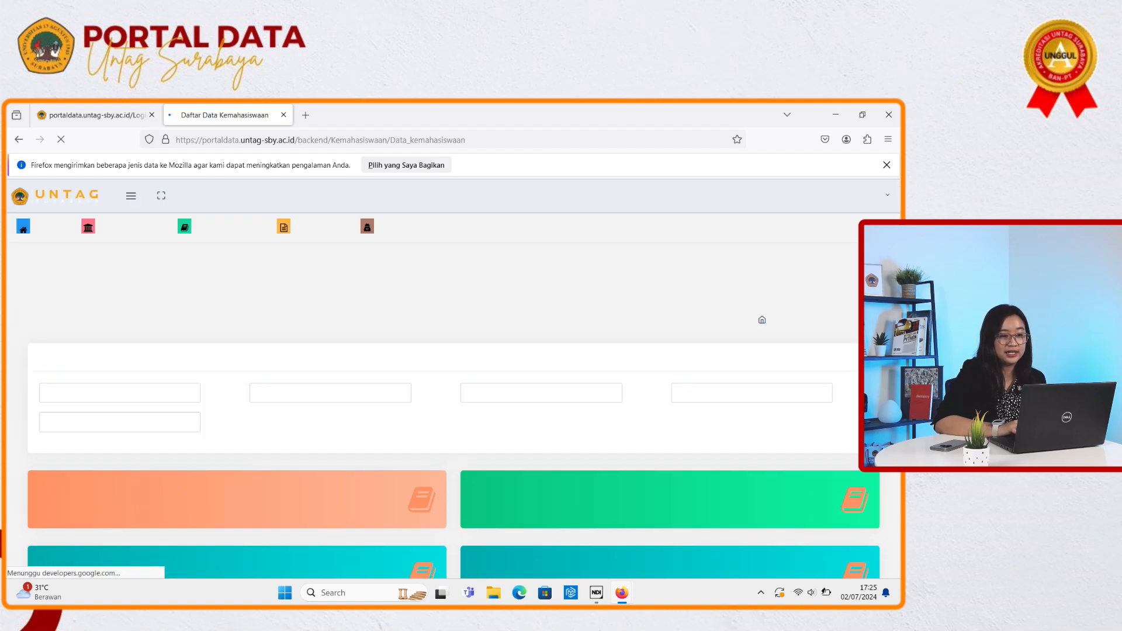
{"action": "scroll", "coordinate": [445, 409], "scroll_direction": "down", "scroll_amount": 2}
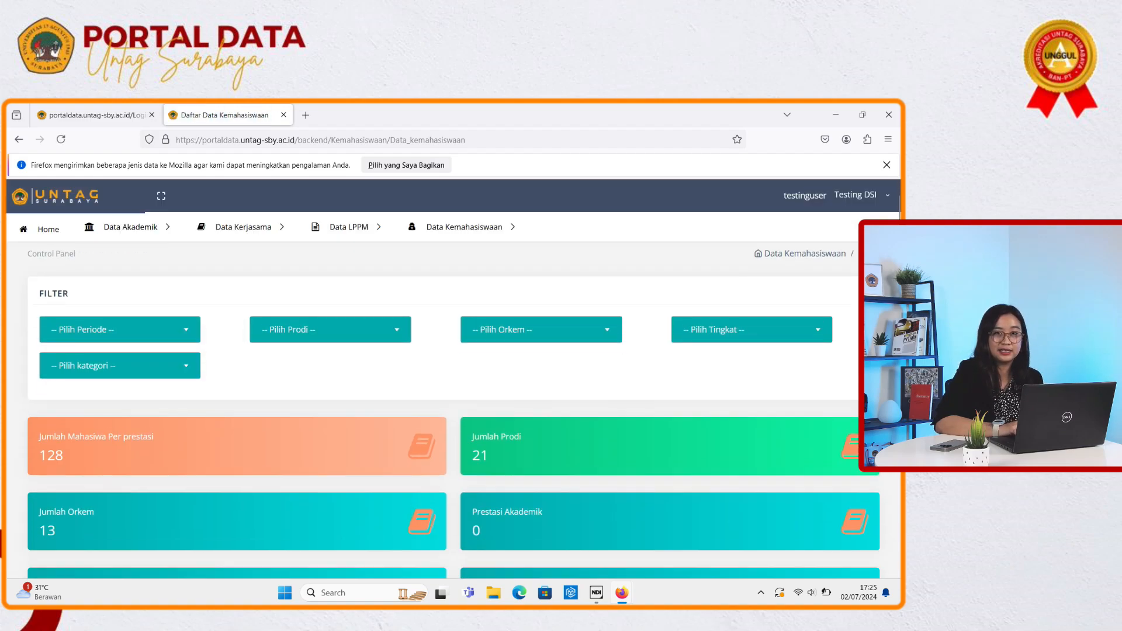
{"action": "scroll", "coordinate": [444, 409], "scroll_direction": "up", "scroll_amount": 2}
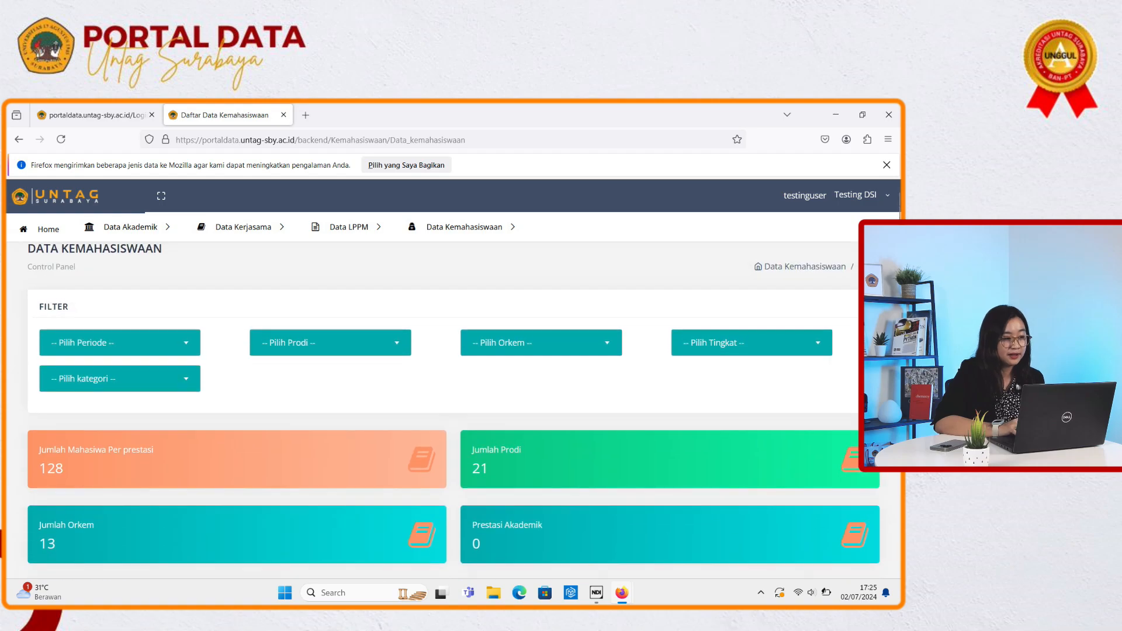
{"action": "scroll", "coordinate": [445, 409], "scroll_direction": "down", "scroll_amount": 1}
{"action": "scroll", "coordinate": [444, 409], "scroll_direction": "up", "scroll_amount": 1}
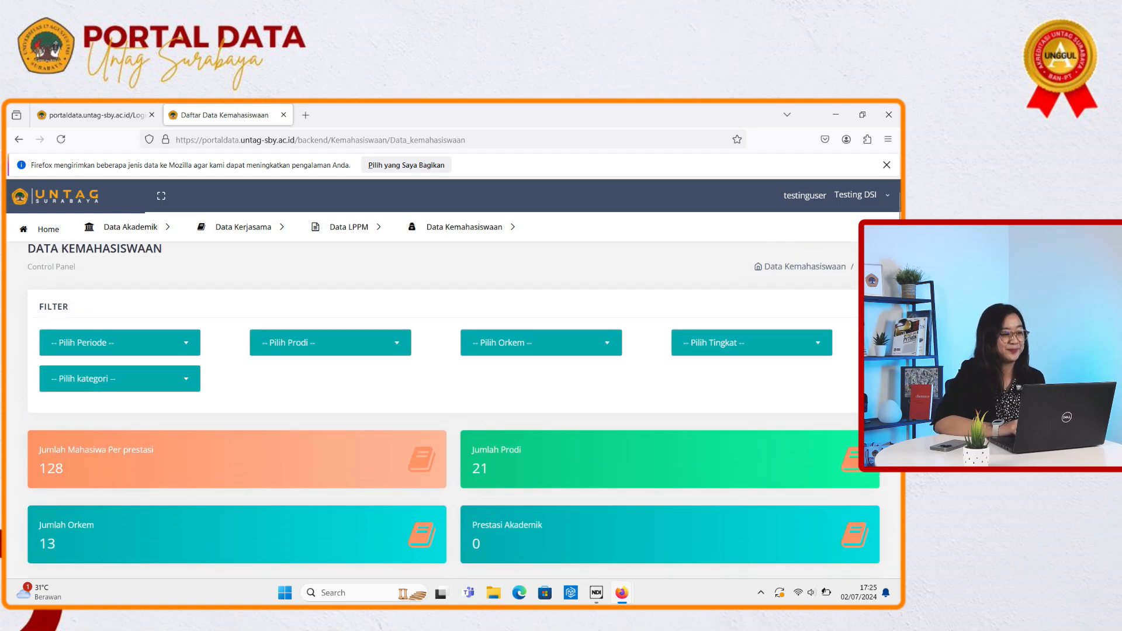
Step: Filter the student affairs data by period 20231
{"action": "left_click", "coordinate": [120, 343]}
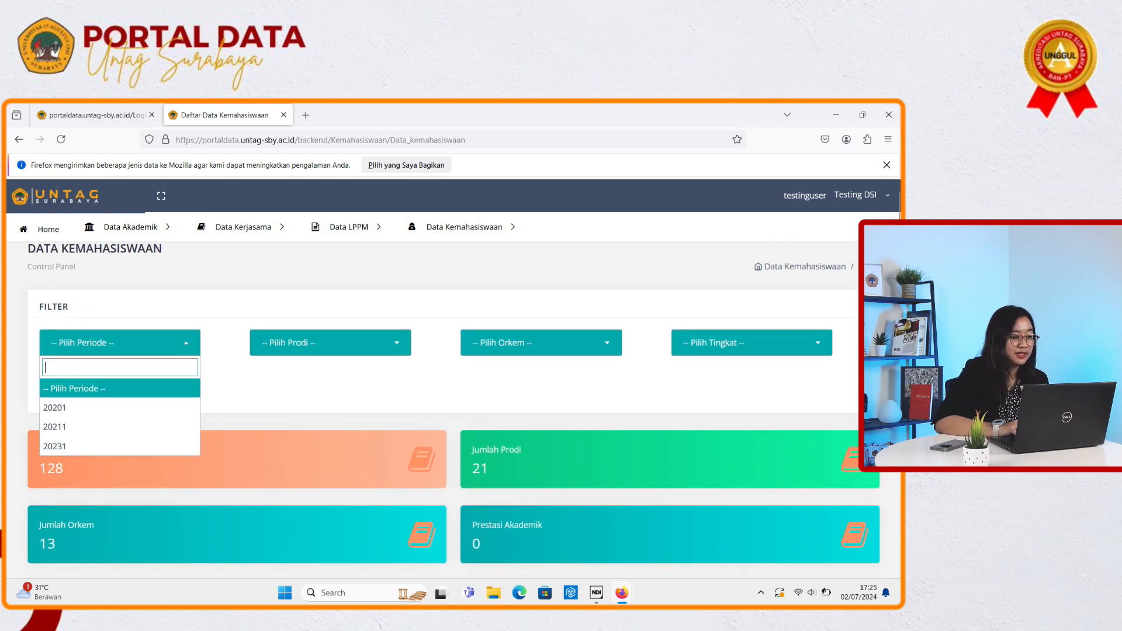
{"action": "left_click", "coordinate": [120, 343]}
{"action": "left_click", "coordinate": [120, 343]}
{"action": "left_click", "coordinate": [120, 446]}
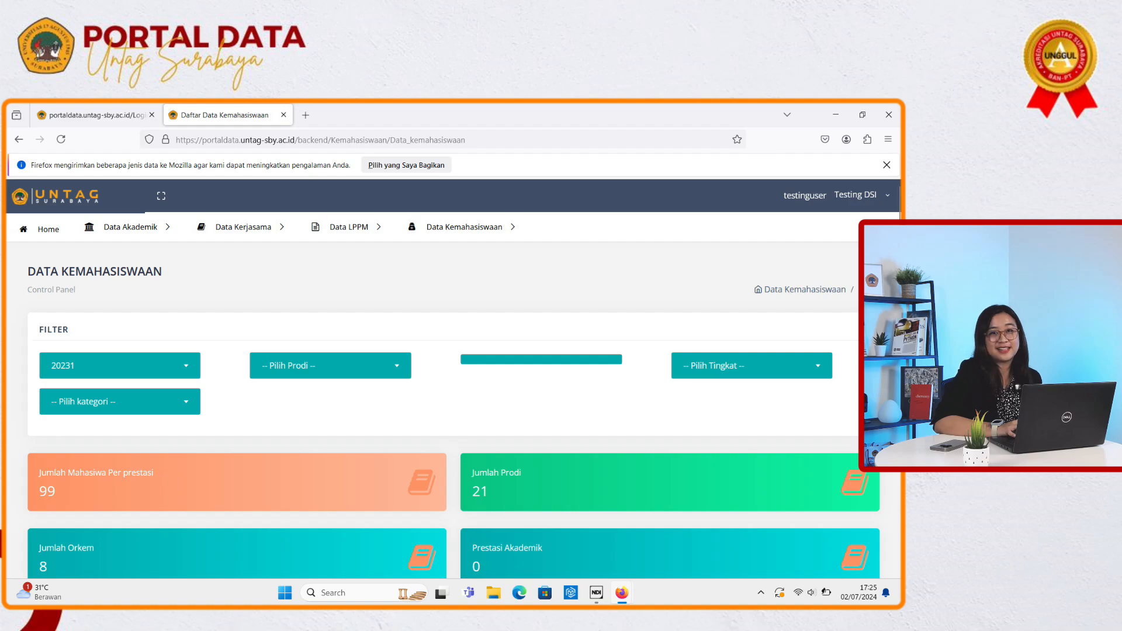
Step: Look through the available Prodi and Periode filter options of the student affairs data
{"action": "scroll", "coordinate": [330, 374], "scroll_direction": "down", "scroll_amount": 1}
{"action": "left_click", "coordinate": [330, 309]}
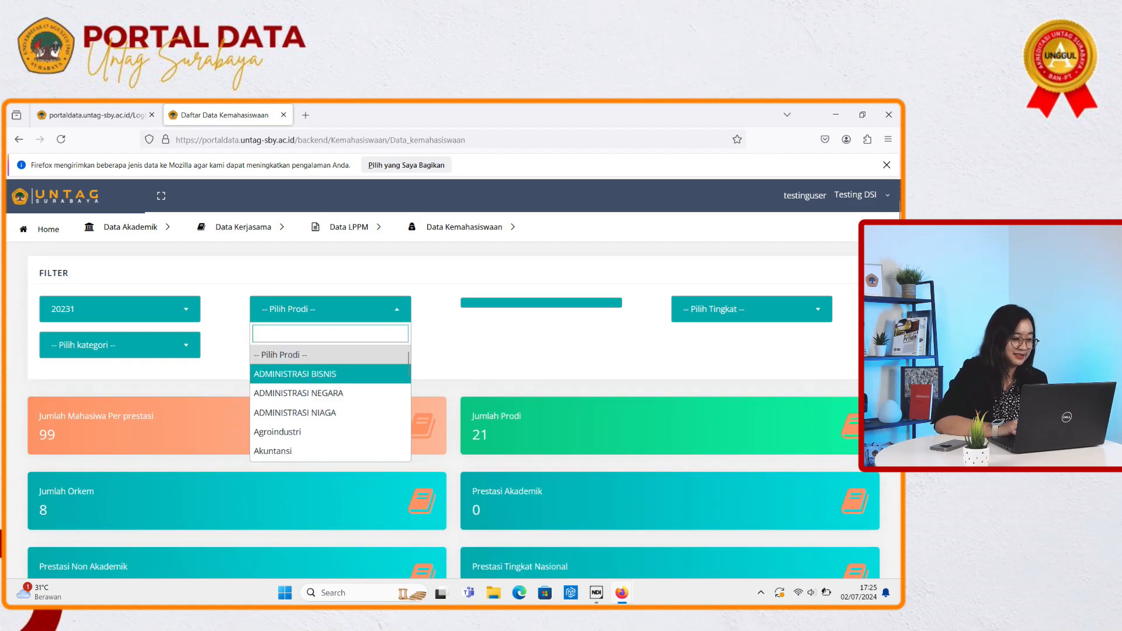
{"action": "scroll", "coordinate": [330, 412], "scroll_direction": "down", "scroll_amount": 1}
{"action": "key", "text": "Escape"}
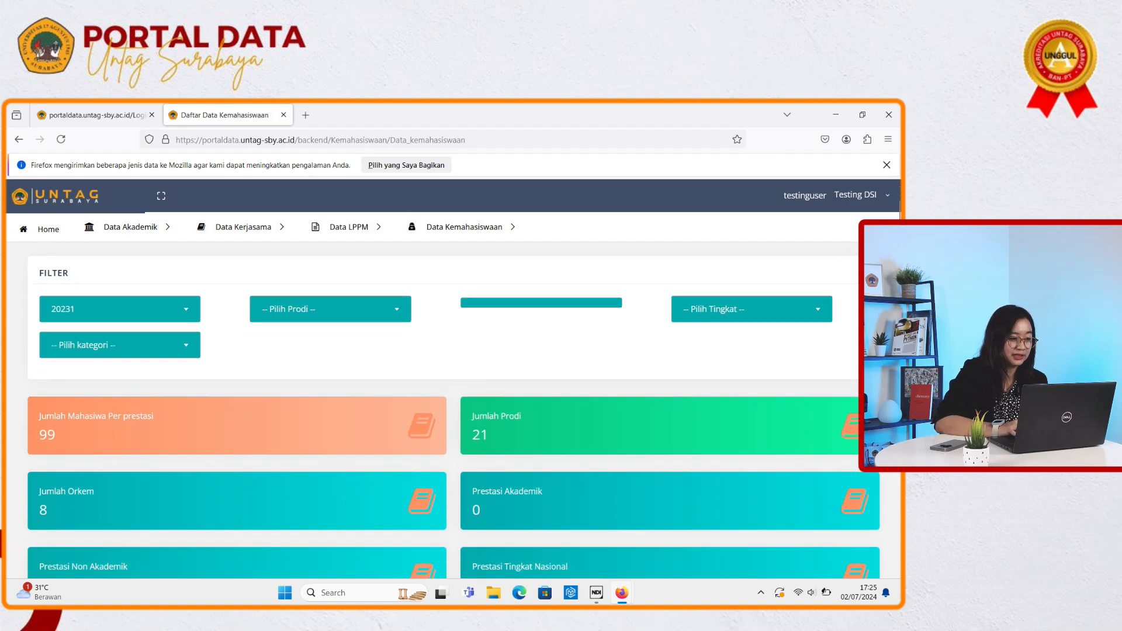
{"action": "left_click", "coordinate": [120, 309]}
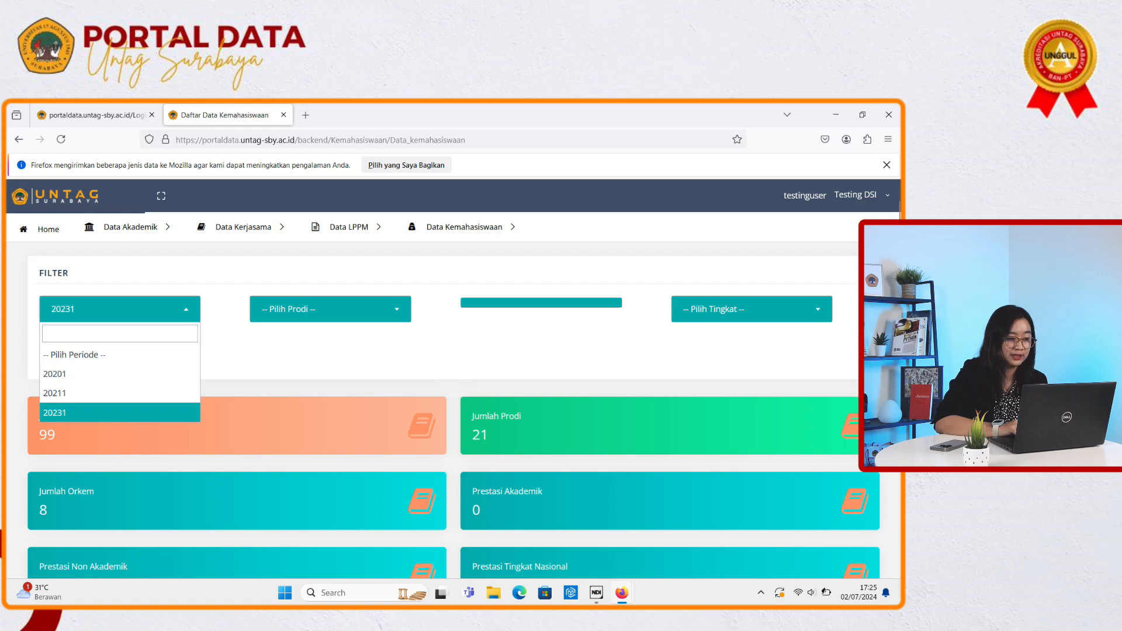
{"action": "key", "text": "Escape"}
Step: Examine the summary cards on student achievements, study programmes and student organisations for period 20231
{"action": "scroll", "coordinate": [445, 409], "scroll_direction": "down", "scroll_amount": 2}
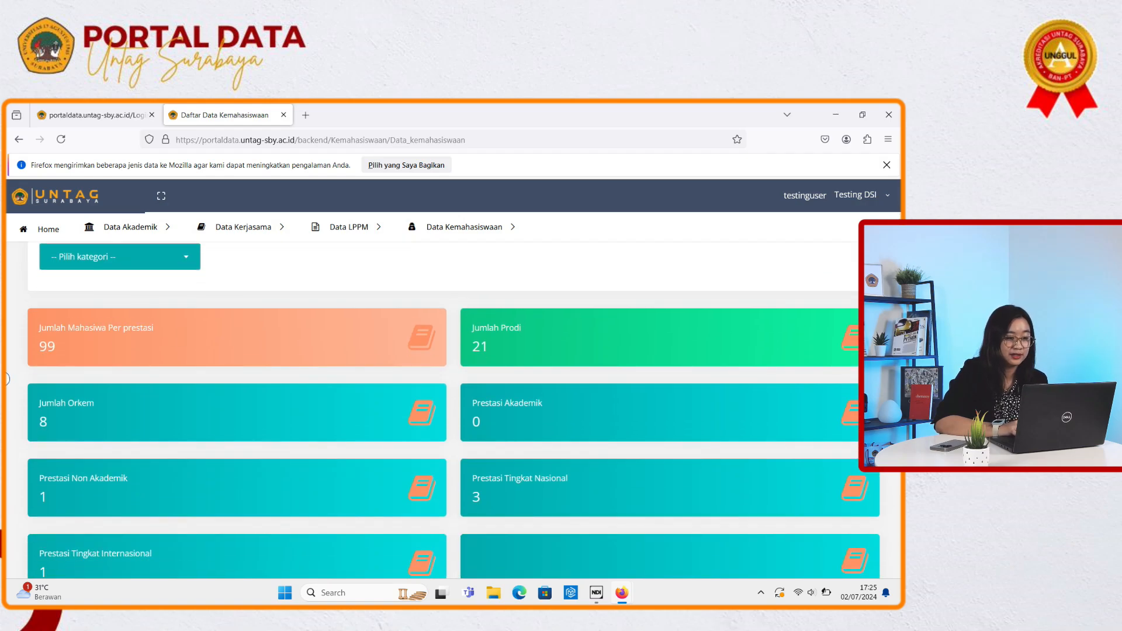
{"action": "scroll", "coordinate": [444, 409], "scroll_direction": "down", "scroll_amount": 1}
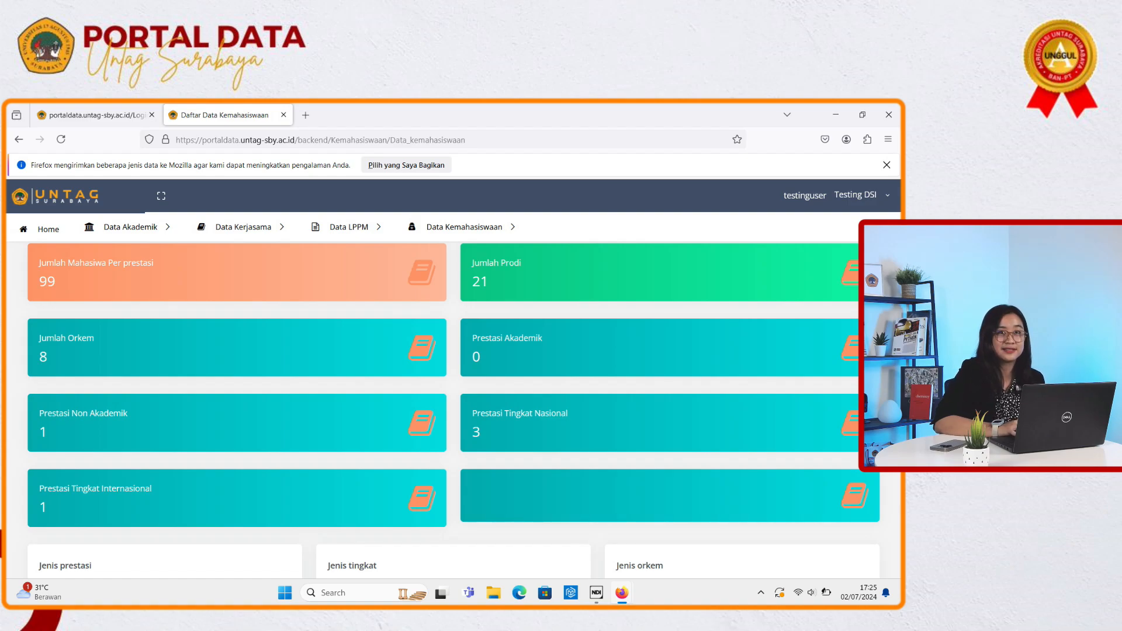
{"action": "scroll", "coordinate": [453, 407], "scroll_direction": "down", "scroll_amount": 1}
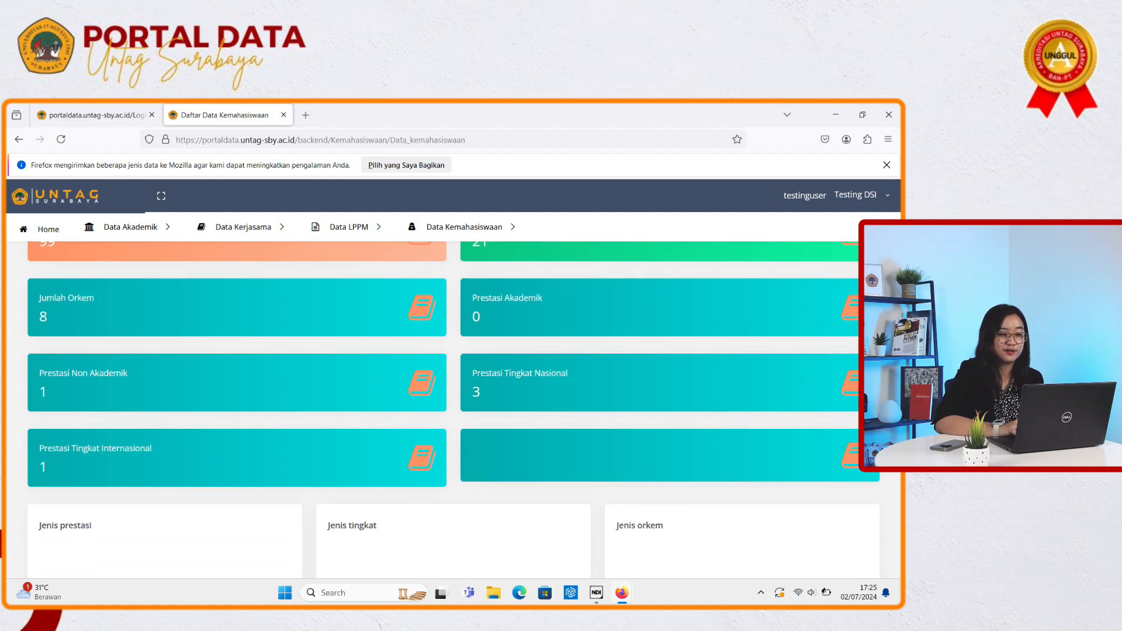
{"action": "scroll", "coordinate": [453, 409], "scroll_direction": "down", "scroll_amount": 1}
{"action": "scroll", "coordinate": [453, 409], "scroll_direction": "down", "scroll_amount": 1}
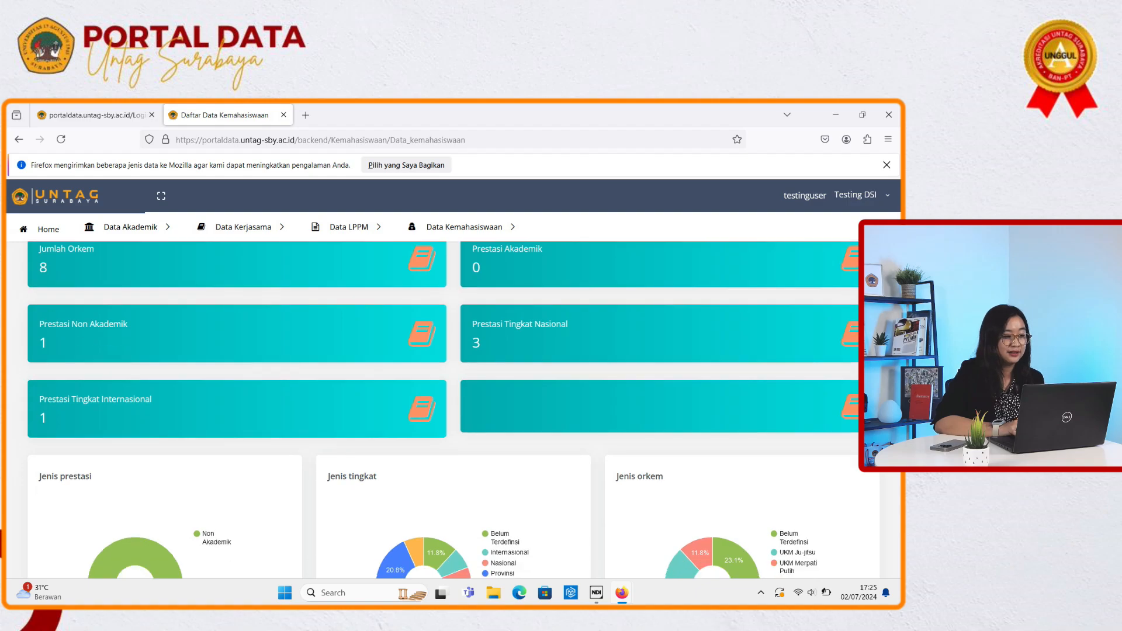
Step: Examine the Jenis prestasi, Jenis tingkat and Jenis orkem charts, including the Nasional slice's details
{"action": "scroll", "coordinate": [453, 409], "scroll_direction": "down", "scroll_amount": 4}
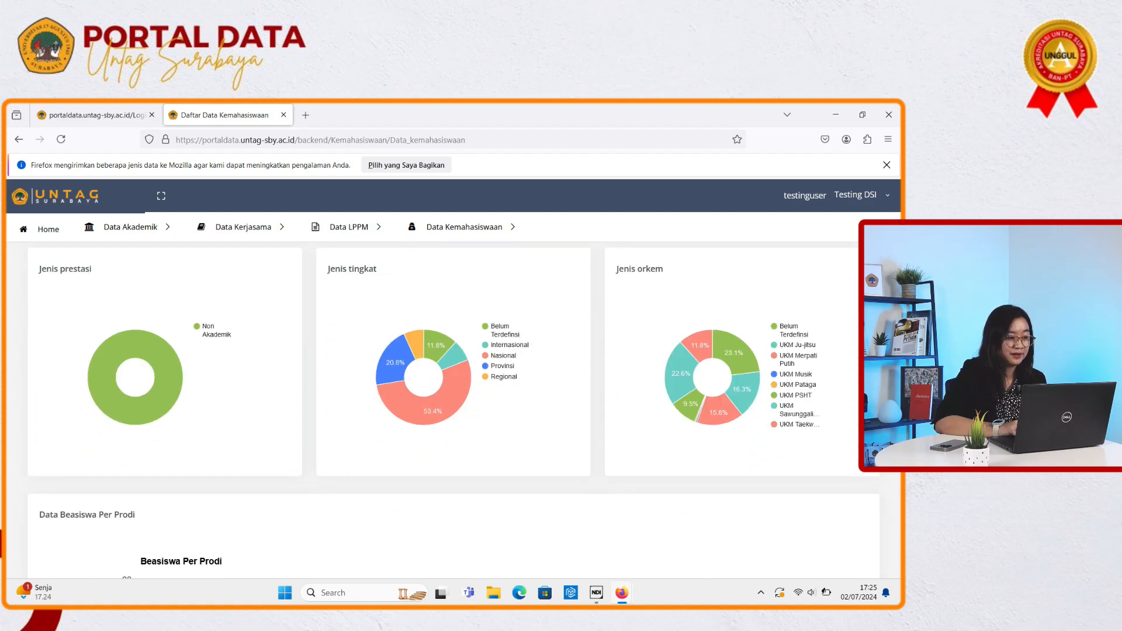
{"action": "scroll", "coordinate": [453, 409], "scroll_direction": "up", "scroll_amount": 1}
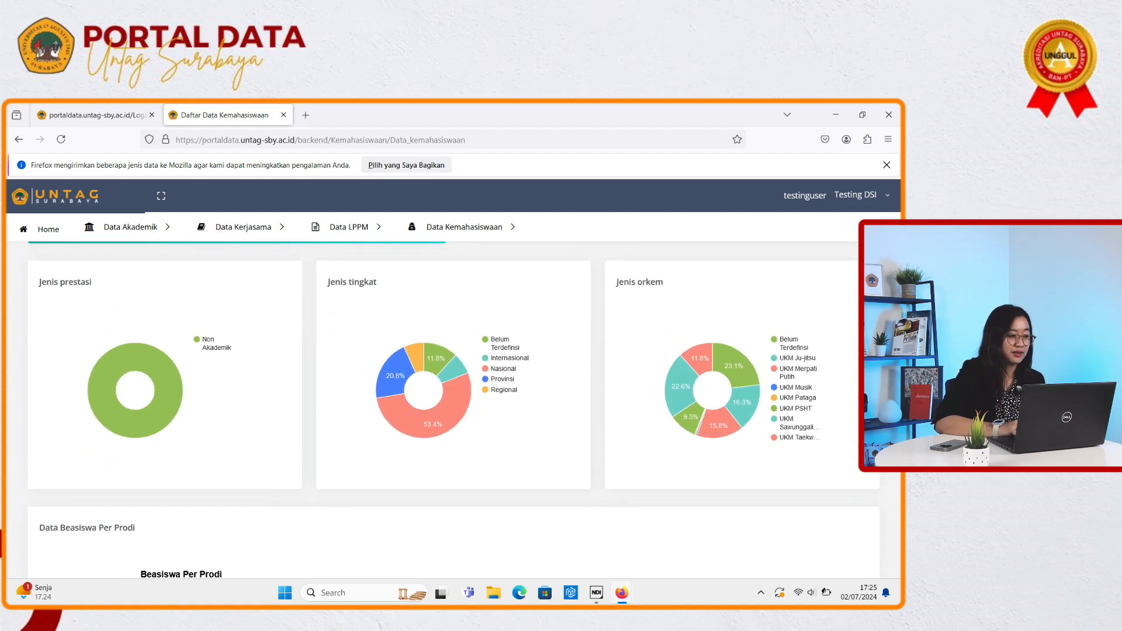
{"action": "mouse_move", "coordinate": [176, 359]}
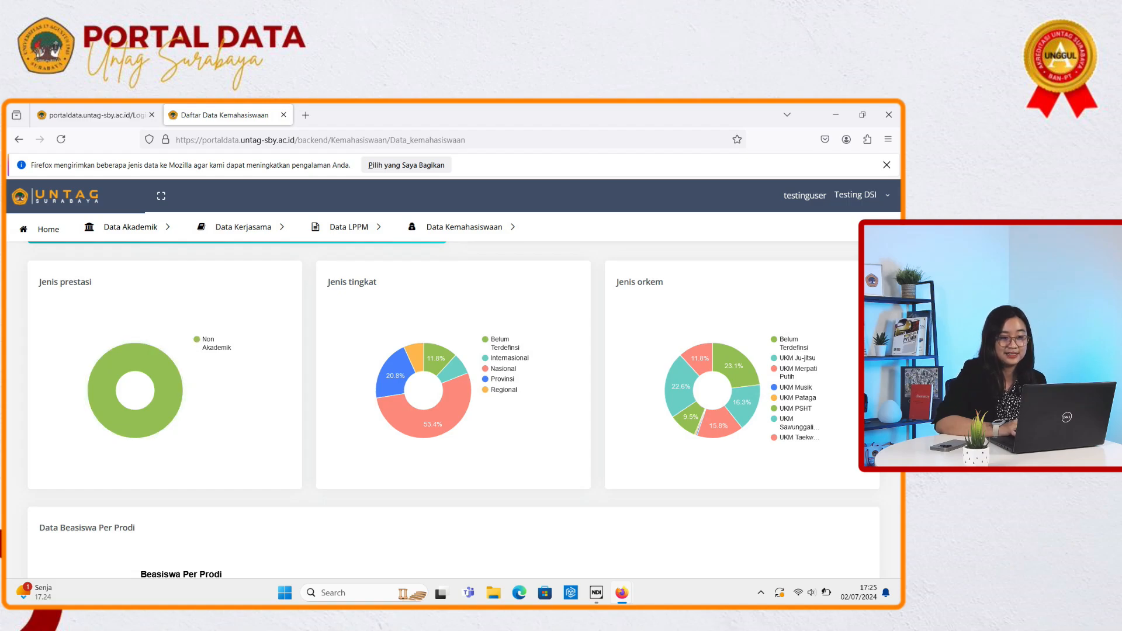
{"action": "scroll", "coordinate": [409, 327], "scroll_direction": "down", "scroll_amount": 1}
{"action": "mouse_move", "coordinate": [435, 409]}
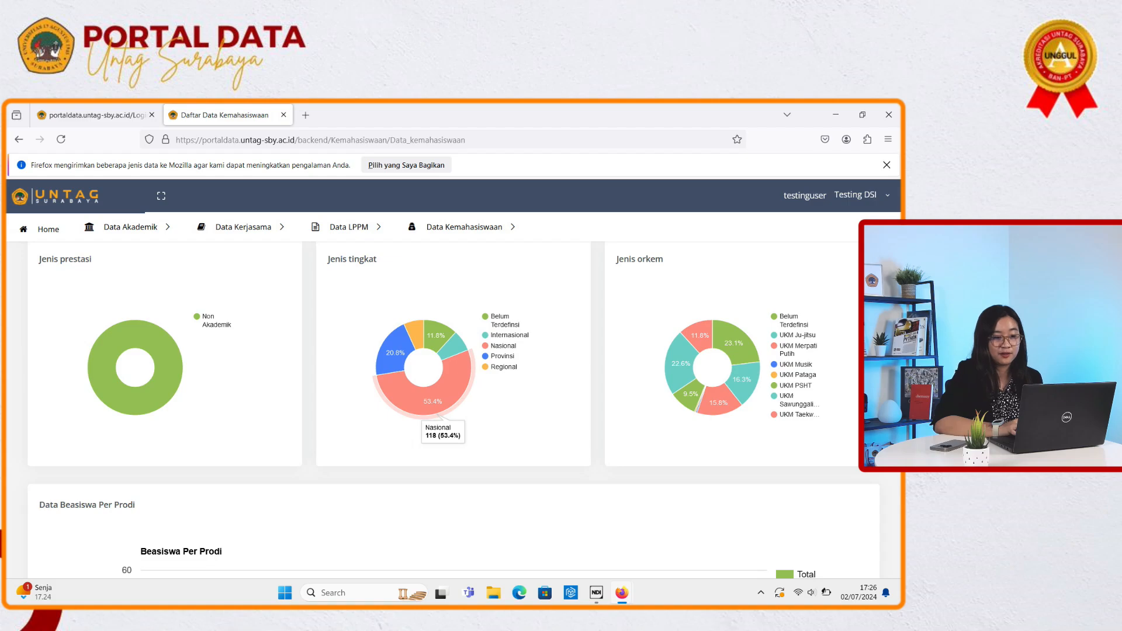
{"action": "scroll", "coordinate": [713, 362], "scroll_direction": "up", "scroll_amount": 1}
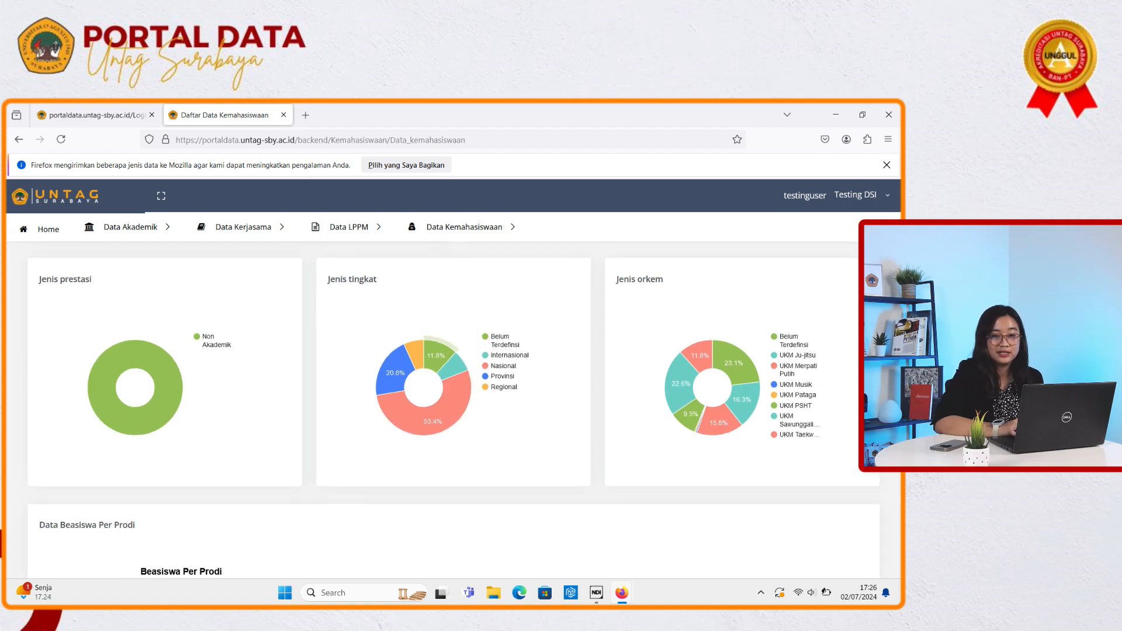
Step: Examine the Belum Terdefinisi and UKM Taekwondo slices of the Jenis orkem chart and the Beasiswa Per Prodi chart
{"action": "mouse_move", "coordinate": [737, 350]}
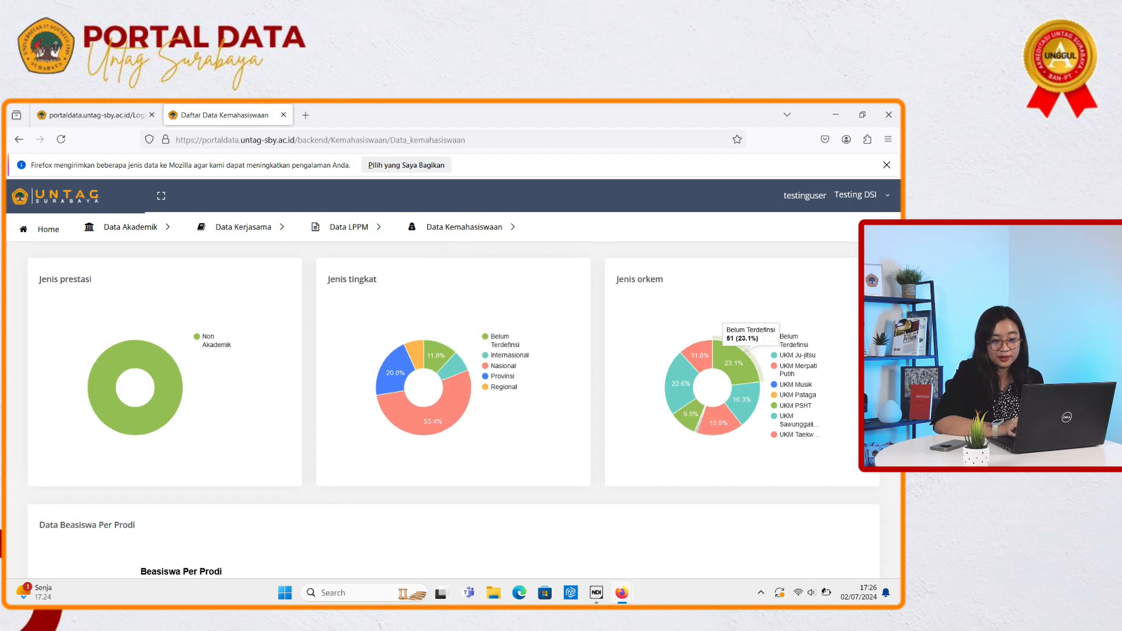
{"action": "mouse_move", "coordinate": [696, 348]}
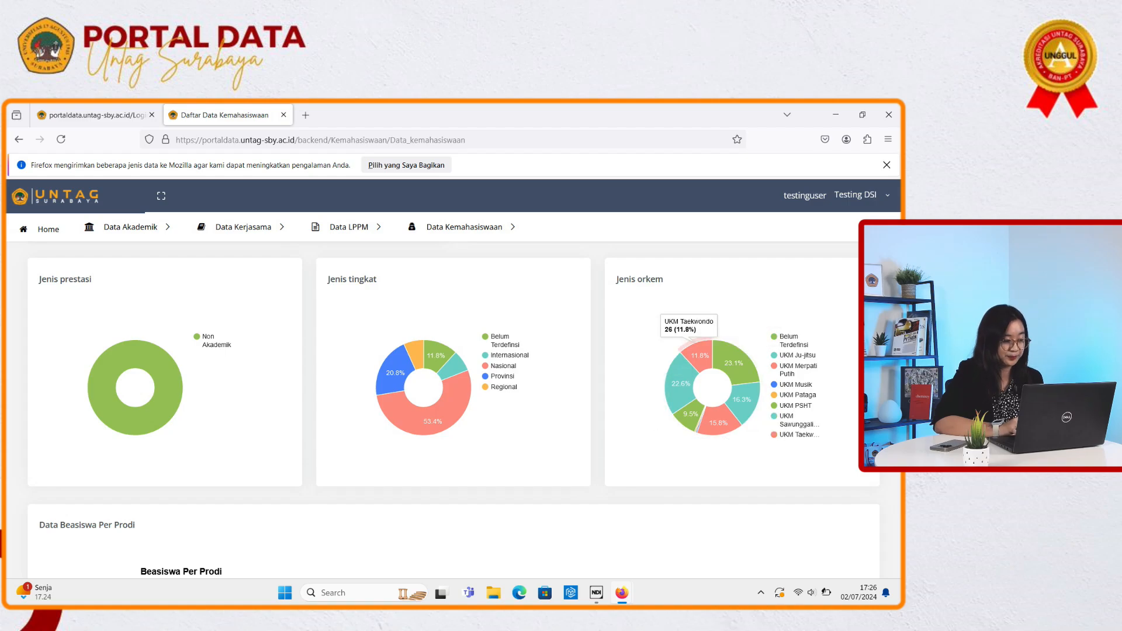
{"action": "scroll", "coordinate": [696, 347], "scroll_direction": "down", "scroll_amount": 6}
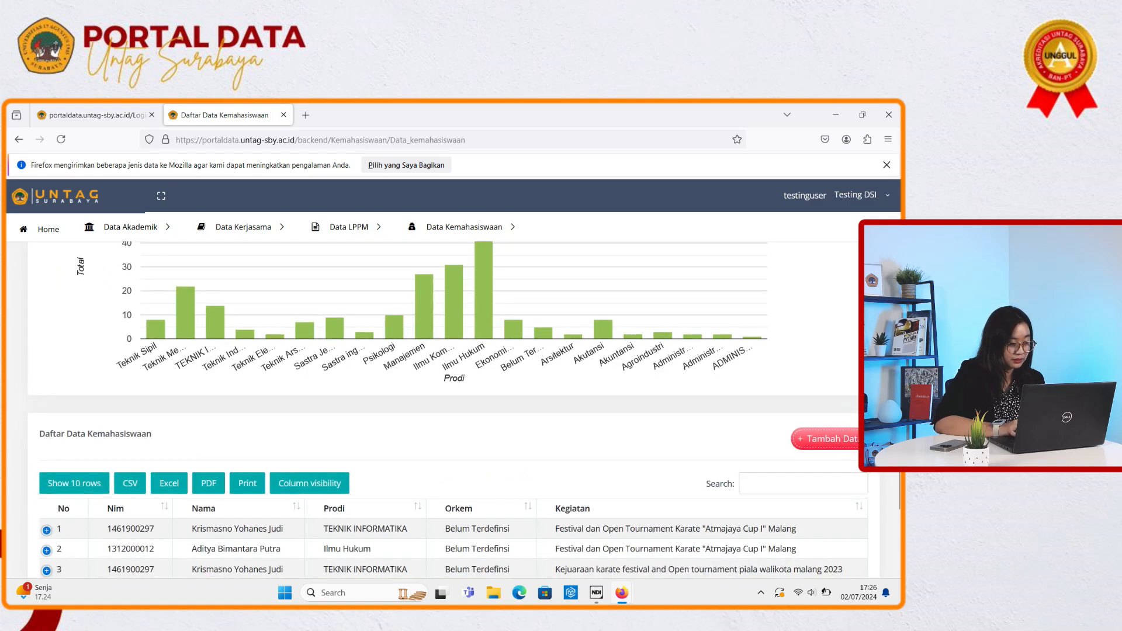
Step: Expand the first record in the Daftar Data Kemahasiswaan table and examine its Orkem, Kegiatan, Tingkat, Kategori and Prestasi details
{"action": "scroll", "coordinate": [448, 410], "scroll_direction": "down", "scroll_amount": 3}
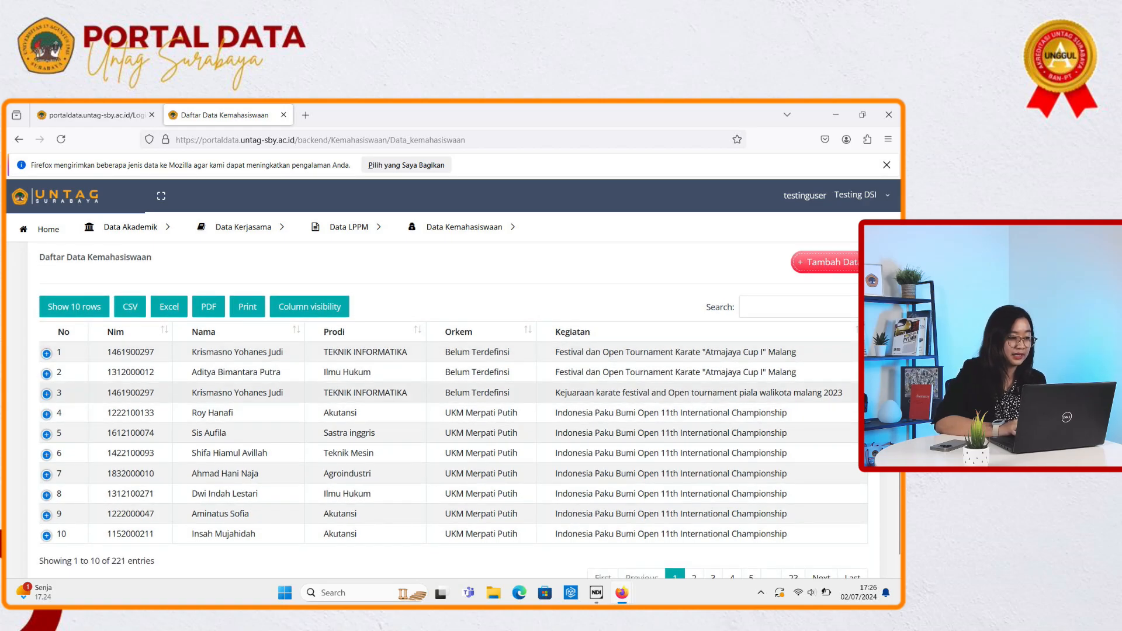
{"action": "left_click", "coordinate": [46, 354]}
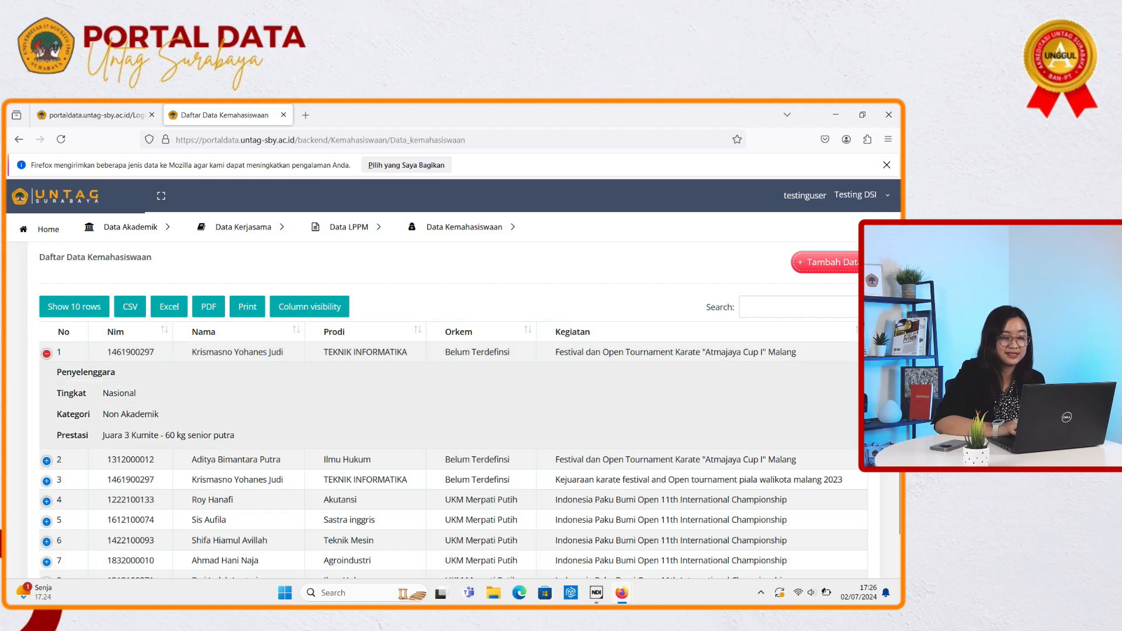
{"action": "scroll", "coordinate": [453, 409], "scroll_direction": "down", "scroll_amount": 1}
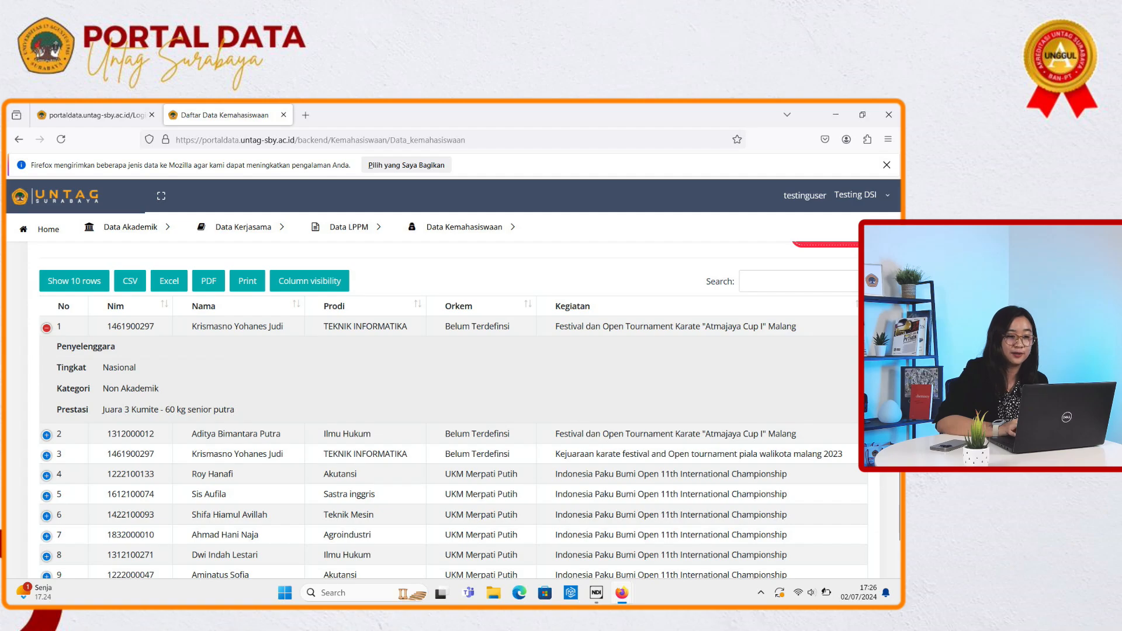
{"action": "left_click_drag", "start_coordinate": [446, 326], "coordinate": [510, 326]}
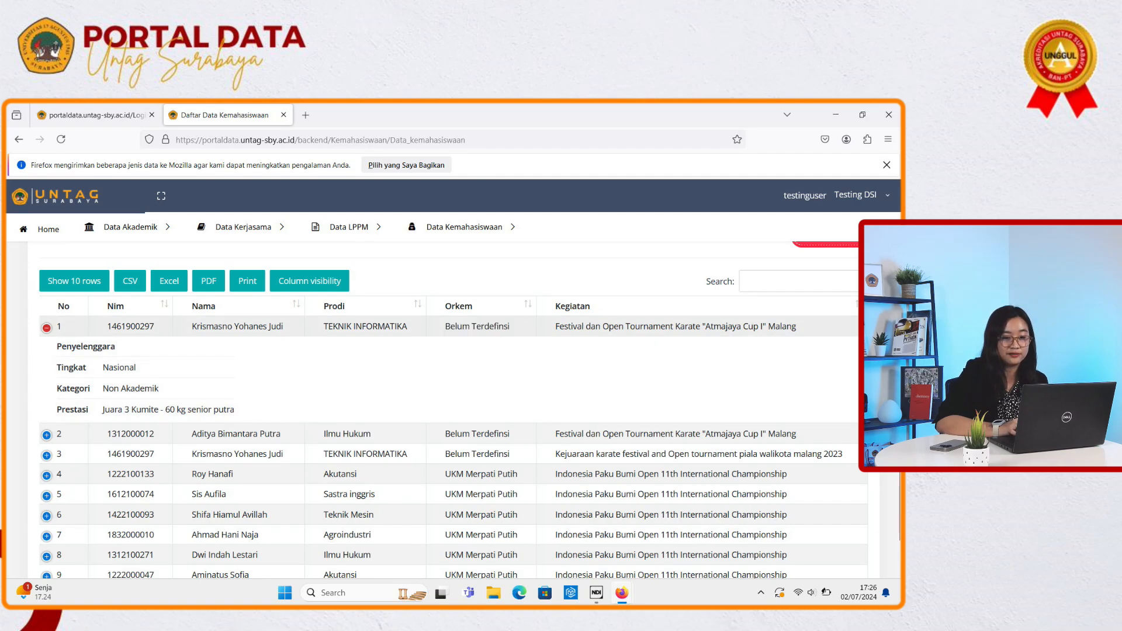
{"action": "triple_click", "coordinate": [594, 326]}
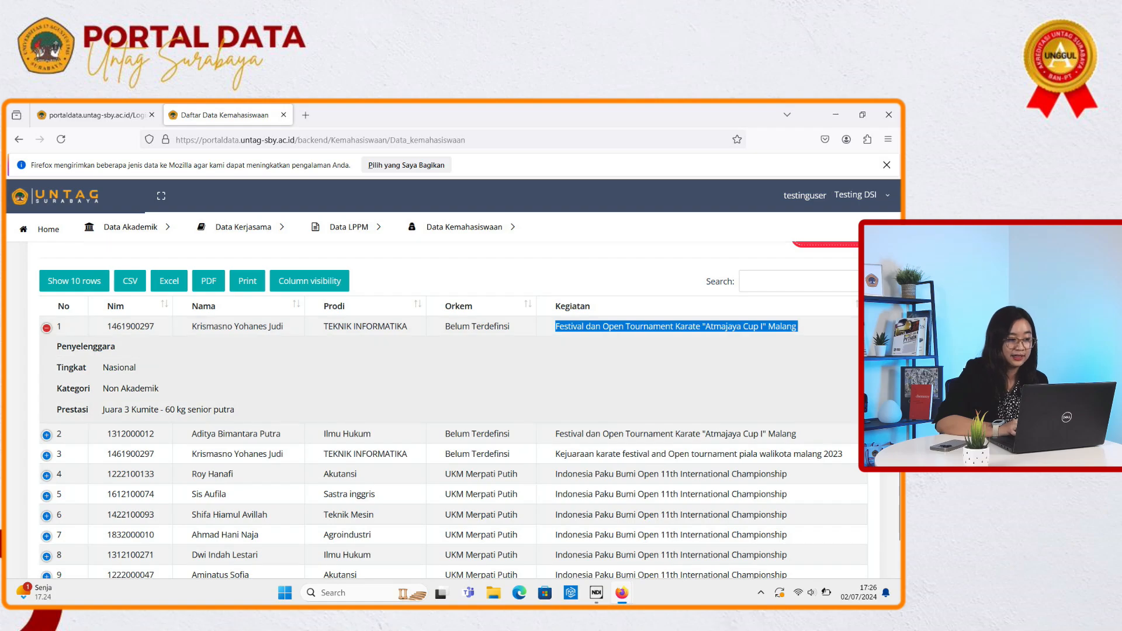
{"action": "triple_click", "coordinate": [119, 367]}
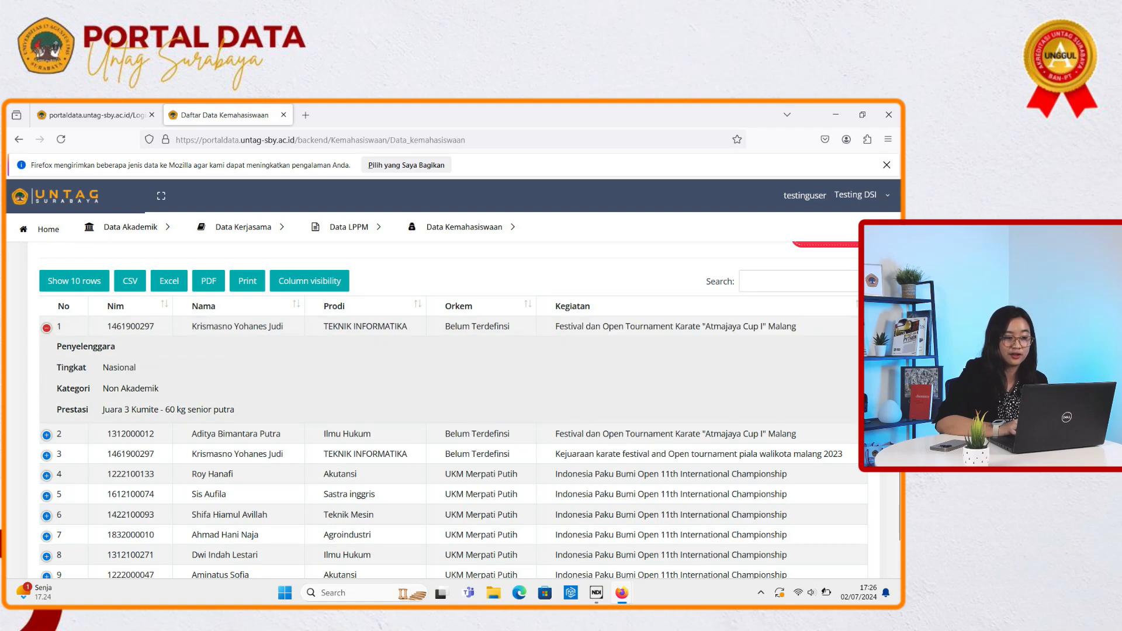
{"action": "triple_click", "coordinate": [111, 388]}
{"action": "triple_click", "coordinate": [112, 410]}
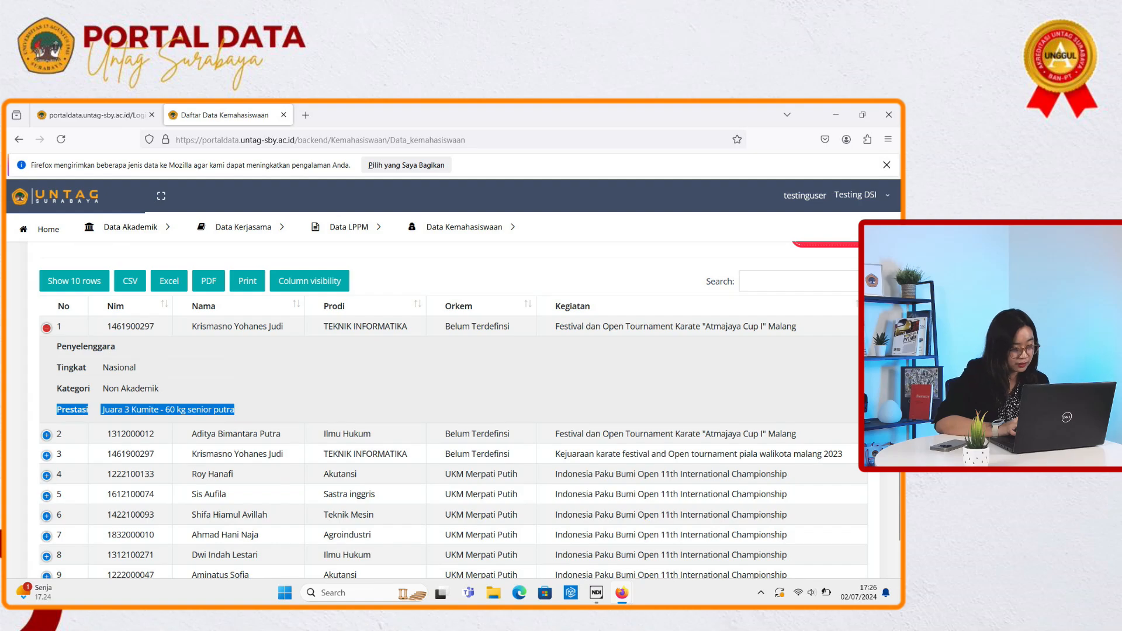
{"action": "scroll", "coordinate": [453, 409], "scroll_direction": "up", "scroll_amount": 1}
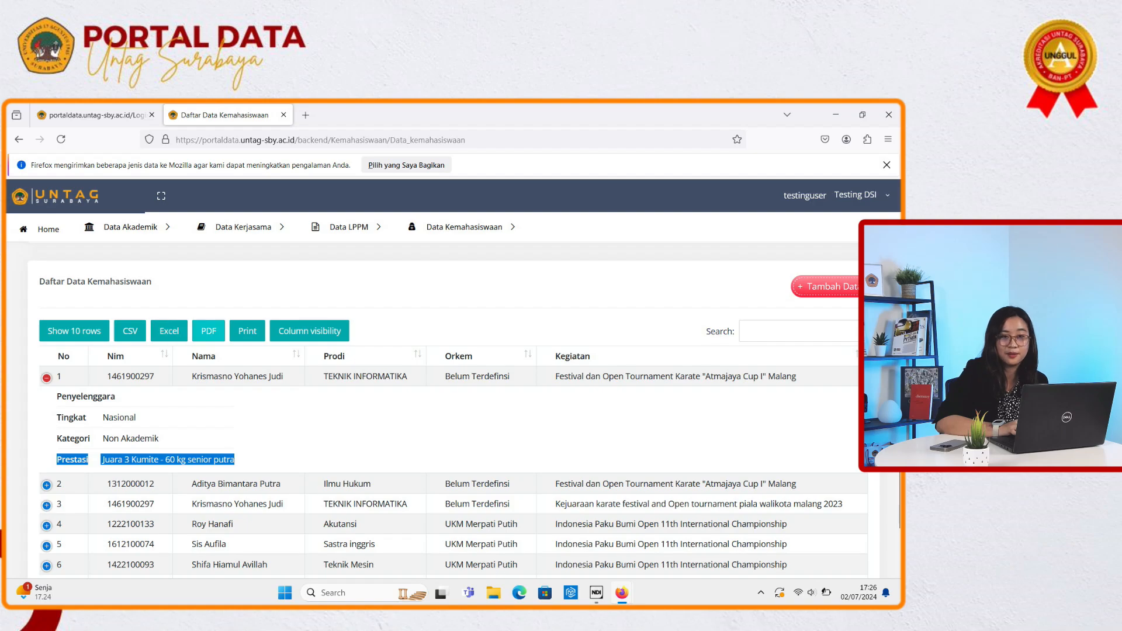
Step: Open the Tren Data page of the student affairs data and filter it by the Ilmu Hukum study programme
{"action": "mouse_move", "coordinate": [464, 227]}
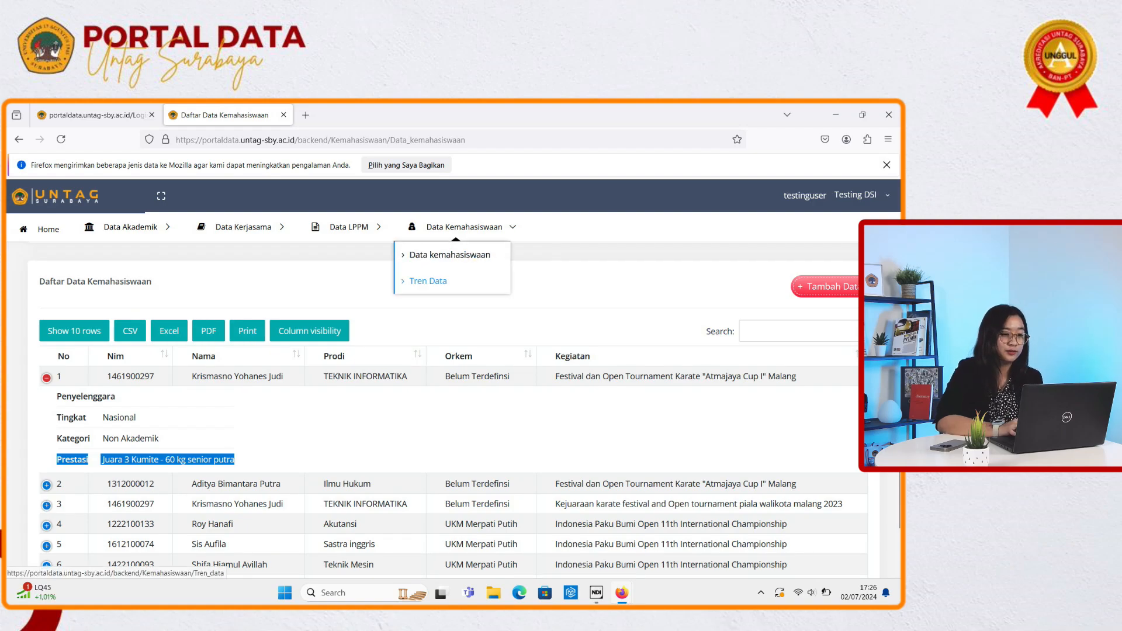
{"action": "left_click", "coordinate": [428, 281]}
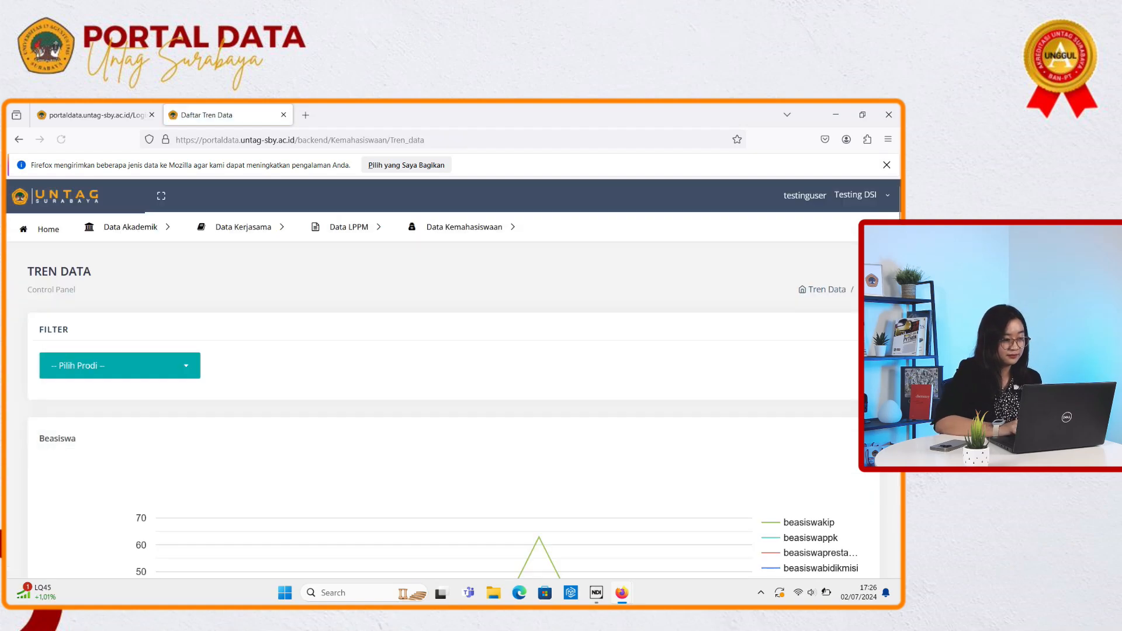
{"action": "scroll", "coordinate": [444, 409], "scroll_direction": "down", "scroll_amount": 1}
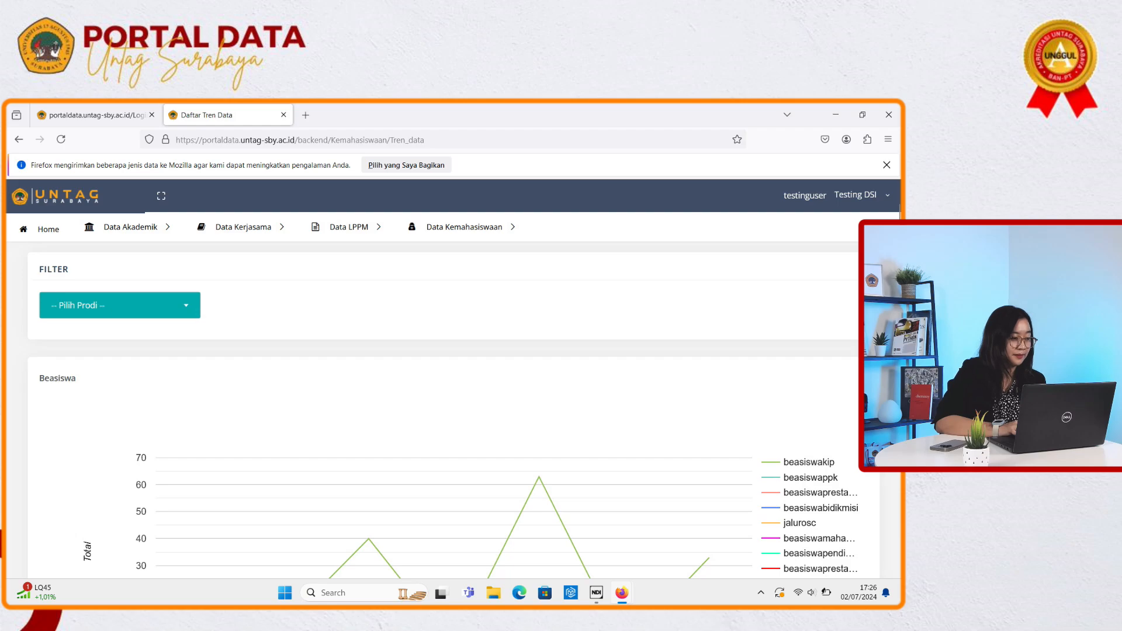
{"action": "left_click", "coordinate": [135, 306]}
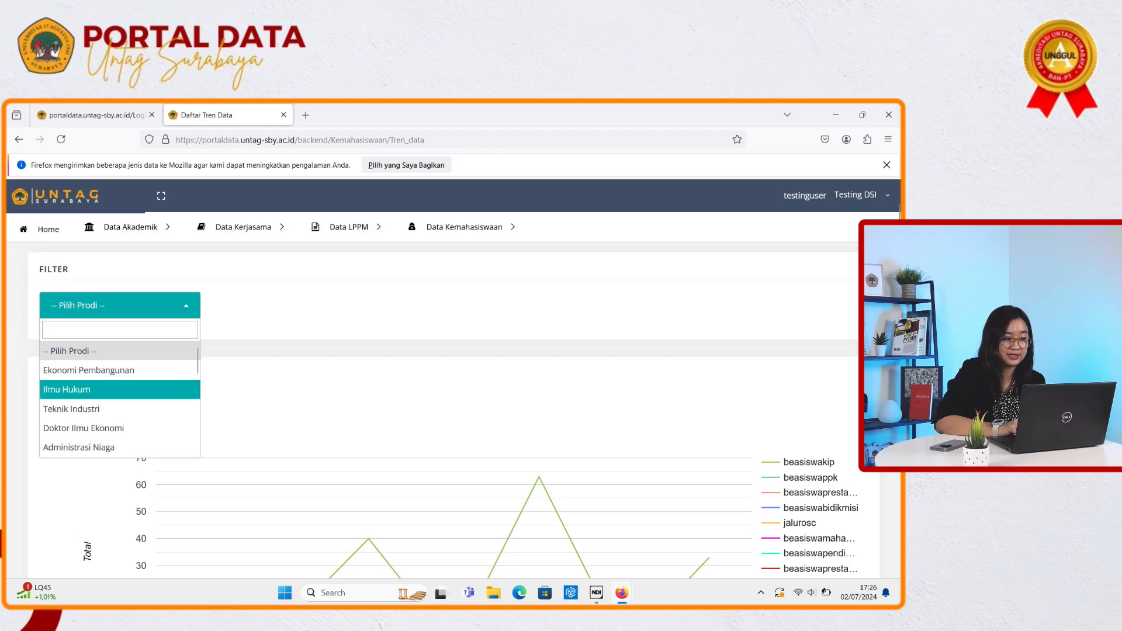
{"action": "left_click", "coordinate": [120, 389]}
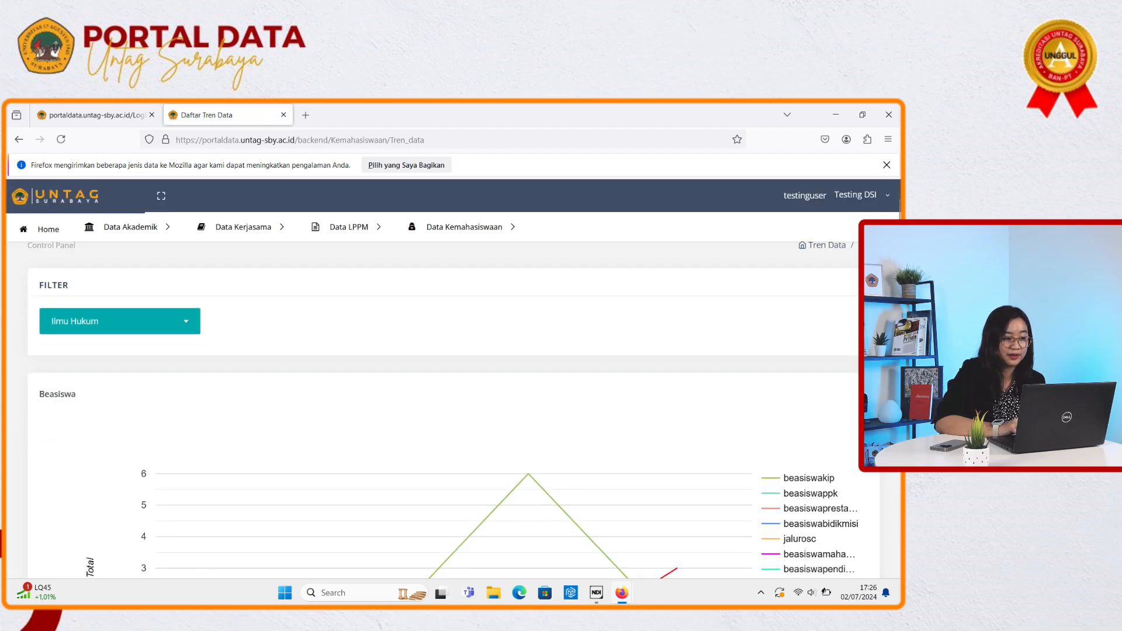
Step: Examine the Beasiswa line chart of scholarship types per period for Ilmu Hukum
{"action": "scroll", "coordinate": [444, 409], "scroll_direction": "down", "scroll_amount": 2}
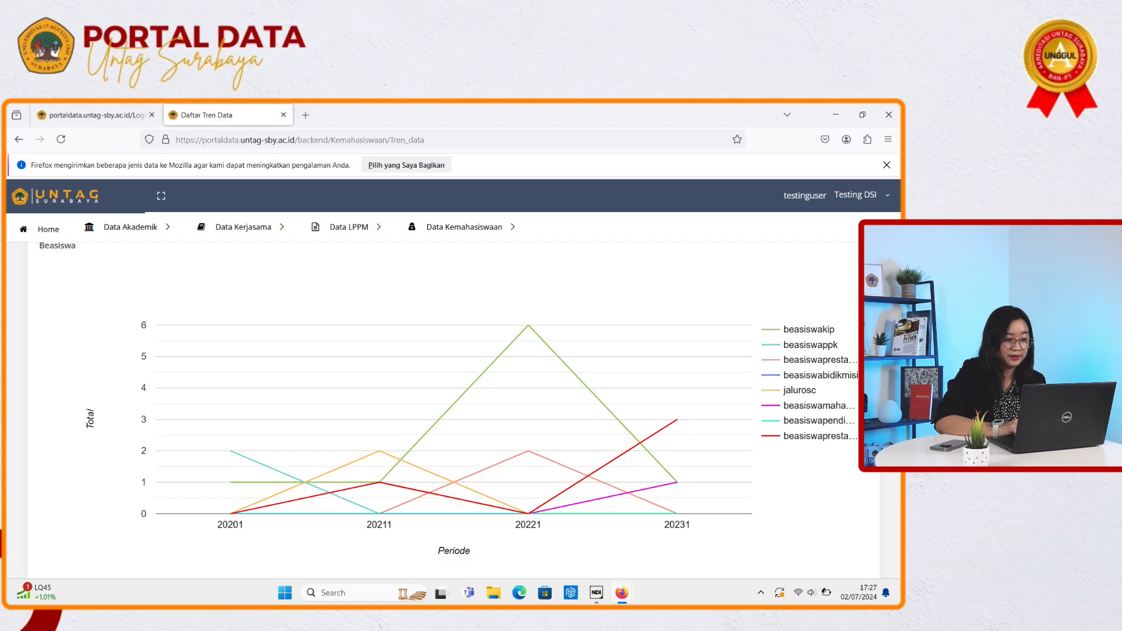
{"action": "scroll", "coordinate": [448, 410], "scroll_direction": "up", "scroll_amount": 1}
{"action": "scroll", "coordinate": [448, 410], "scroll_direction": "down", "scroll_amount": 1}
{"action": "scroll", "coordinate": [448, 409], "scroll_direction": "up", "scroll_amount": 1}
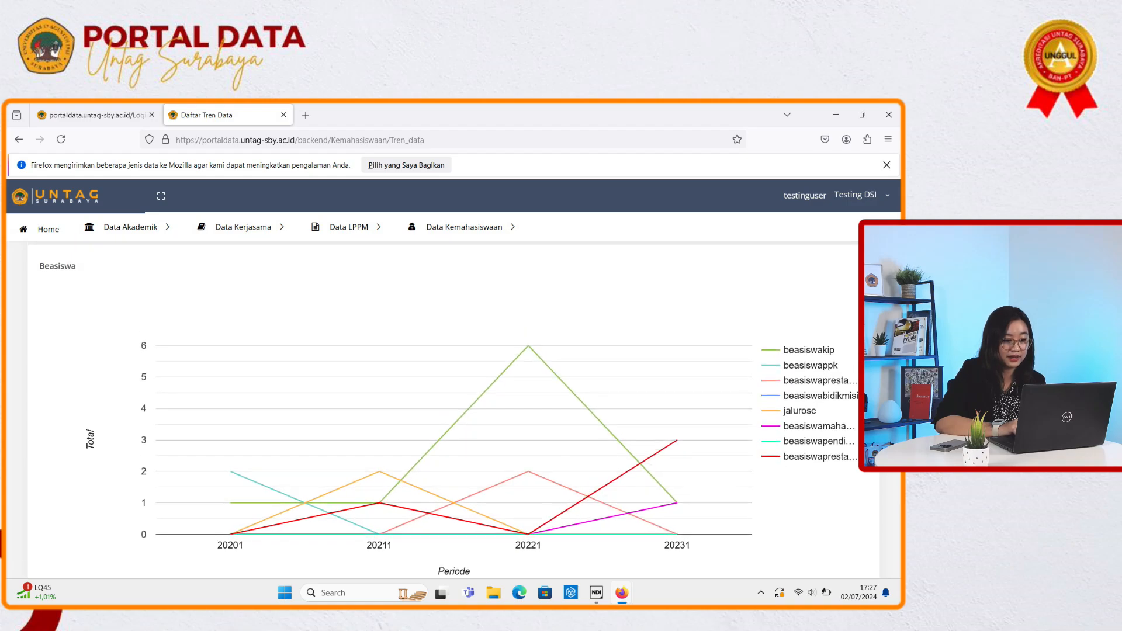
{"action": "scroll", "coordinate": [448, 409], "scroll_direction": "down", "scroll_amount": 1}
{"action": "scroll", "coordinate": [448, 409], "scroll_direction": "up", "scroll_amount": 1}
{"action": "scroll", "coordinate": [448, 409], "scroll_direction": "down", "scroll_amount": 1}
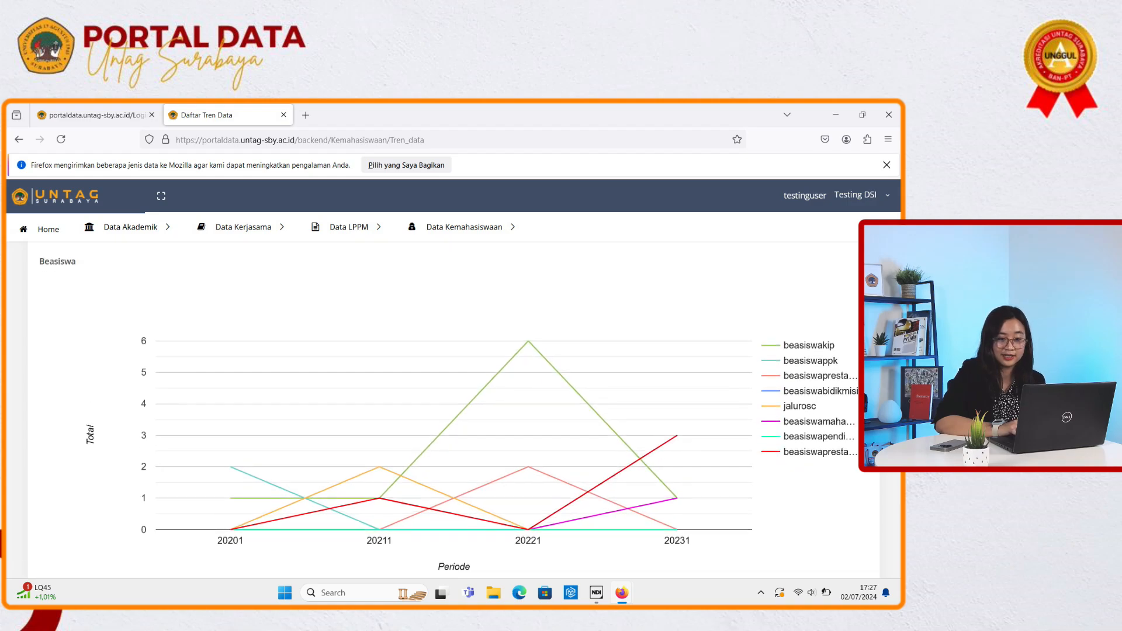
Step: Examine the Beasiswa 5 Tahun chart, including the total scholarships for periods 20221 and 20231
{"action": "scroll", "coordinate": [448, 409], "scroll_direction": "down", "scroll_amount": 3}
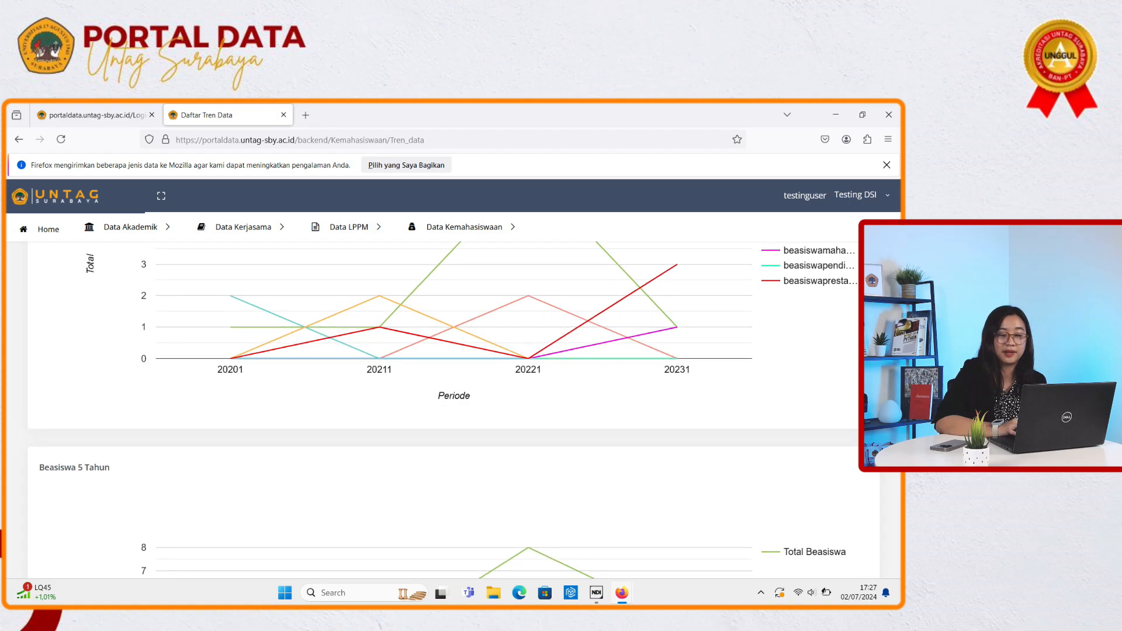
{"action": "scroll", "coordinate": [448, 409], "scroll_direction": "down", "scroll_amount": 2}
{"action": "scroll", "coordinate": [448, 410], "scroll_direction": "down", "scroll_amount": 2}
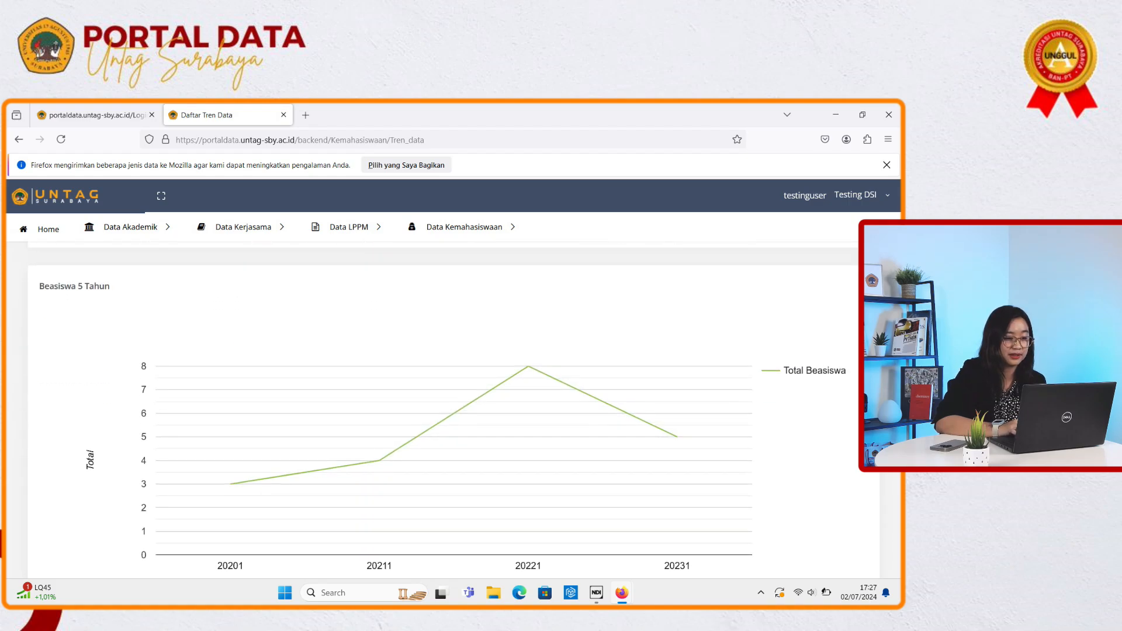
{"action": "scroll", "coordinate": [448, 409], "scroll_direction": "down", "scroll_amount": 2}
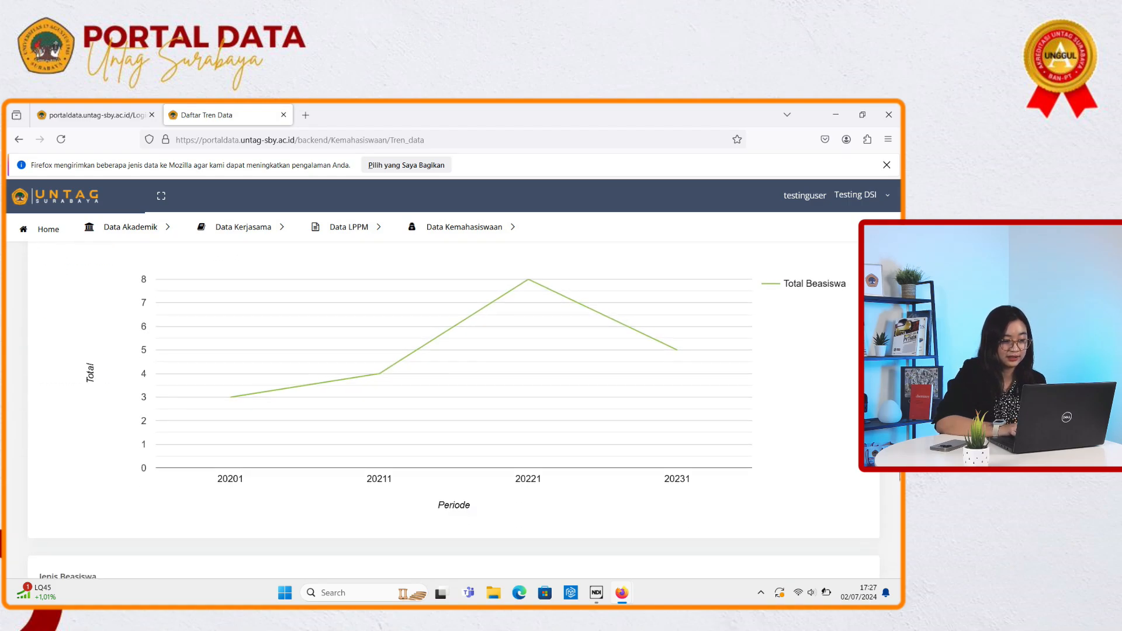
{"action": "mouse_move", "coordinate": [529, 280]}
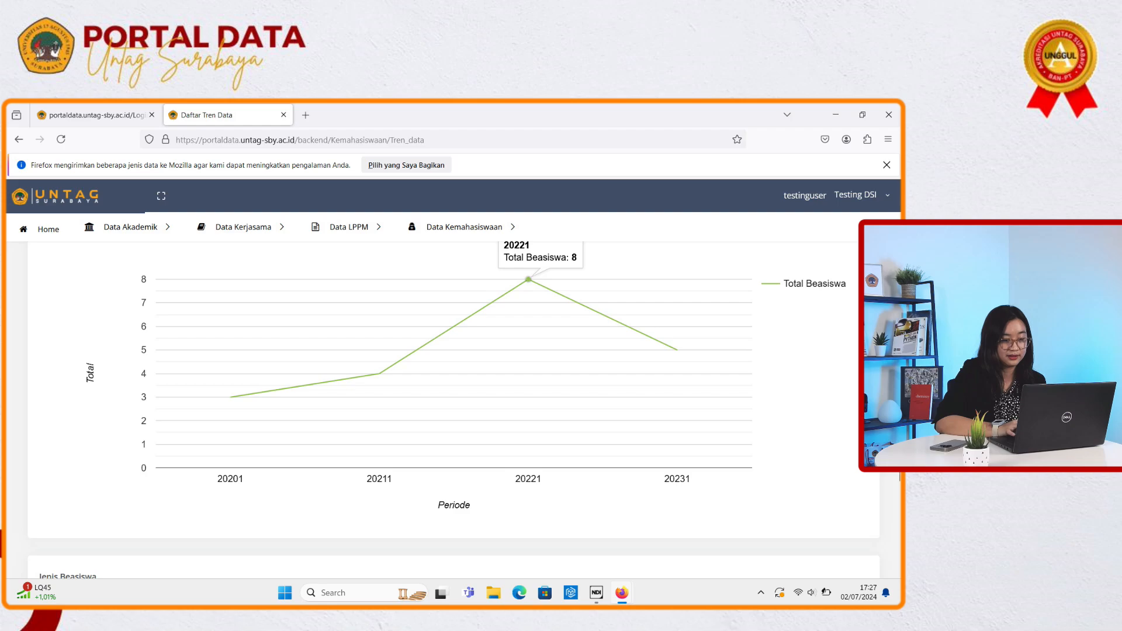
{"action": "mouse_move", "coordinate": [678, 349]}
Step: Examine the Jenis Beasiswa bar chart comparing scholarship types per year for Ilmu Hukum
{"action": "scroll", "coordinate": [677, 350], "scroll_direction": "down", "scroll_amount": 5}
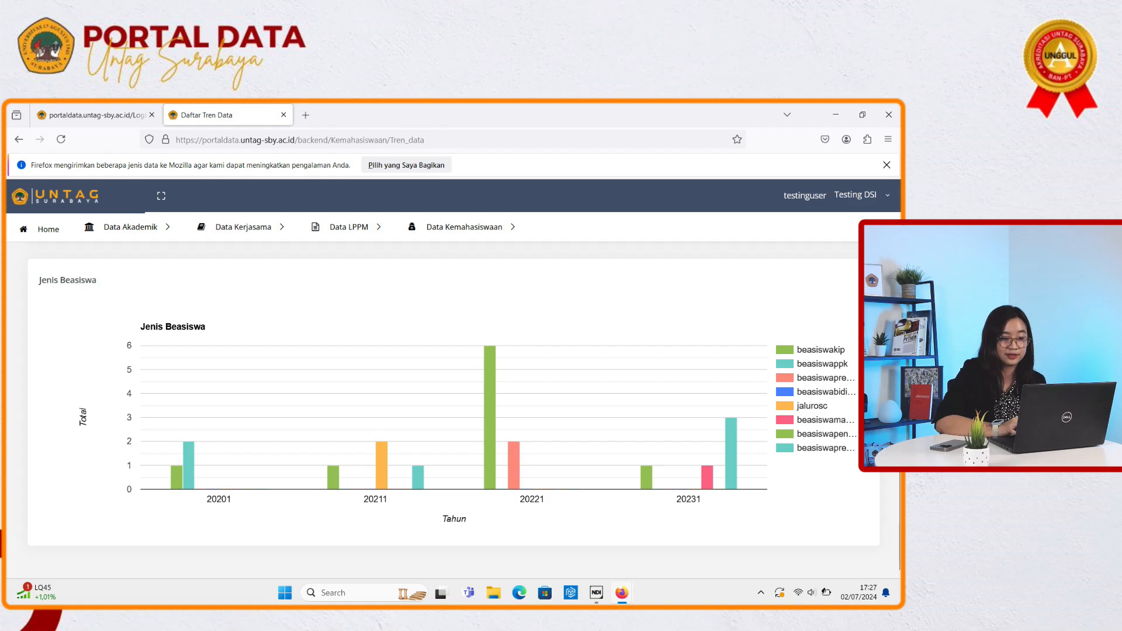
{"action": "mouse_move", "coordinate": [381, 459]}
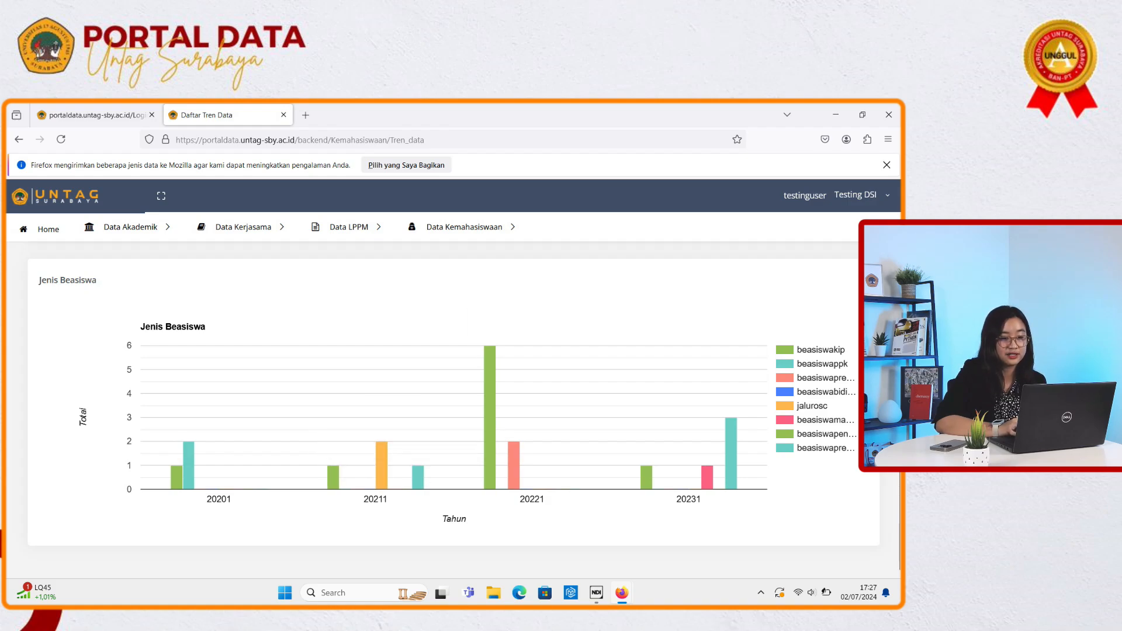
{"action": "mouse_move", "coordinate": [490, 418]}
{"action": "scroll", "coordinate": [490, 418], "scroll_direction": "down", "scroll_amount": 1}
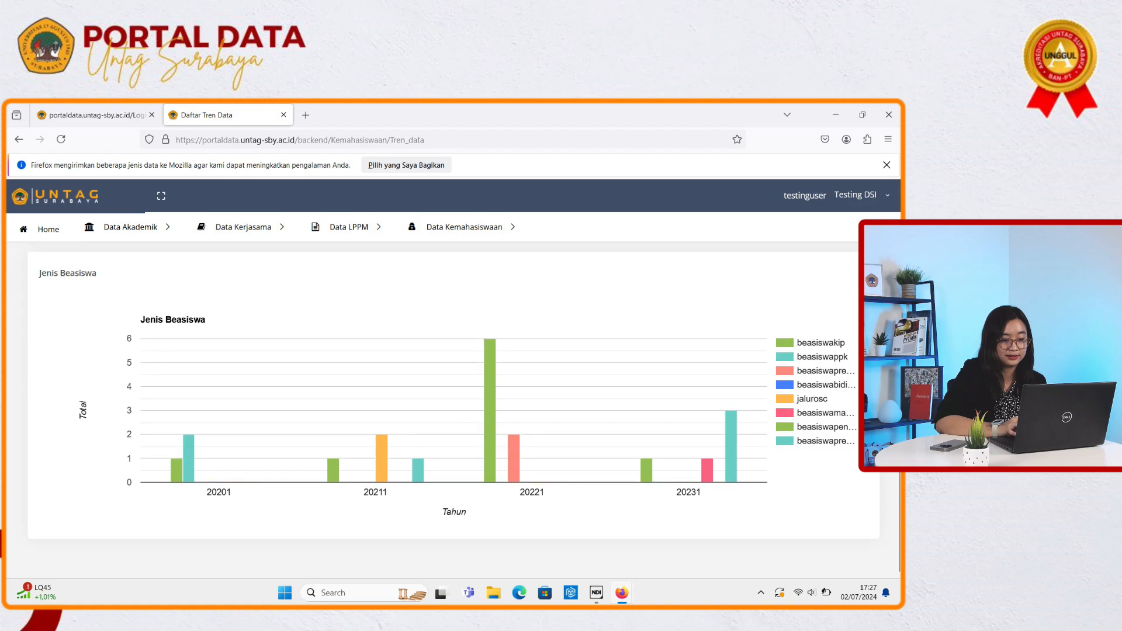
Step: Log the testing account out of the data portal
{"action": "scroll", "coordinate": [442, 415], "scroll_direction": "up", "scroll_amount": 10}
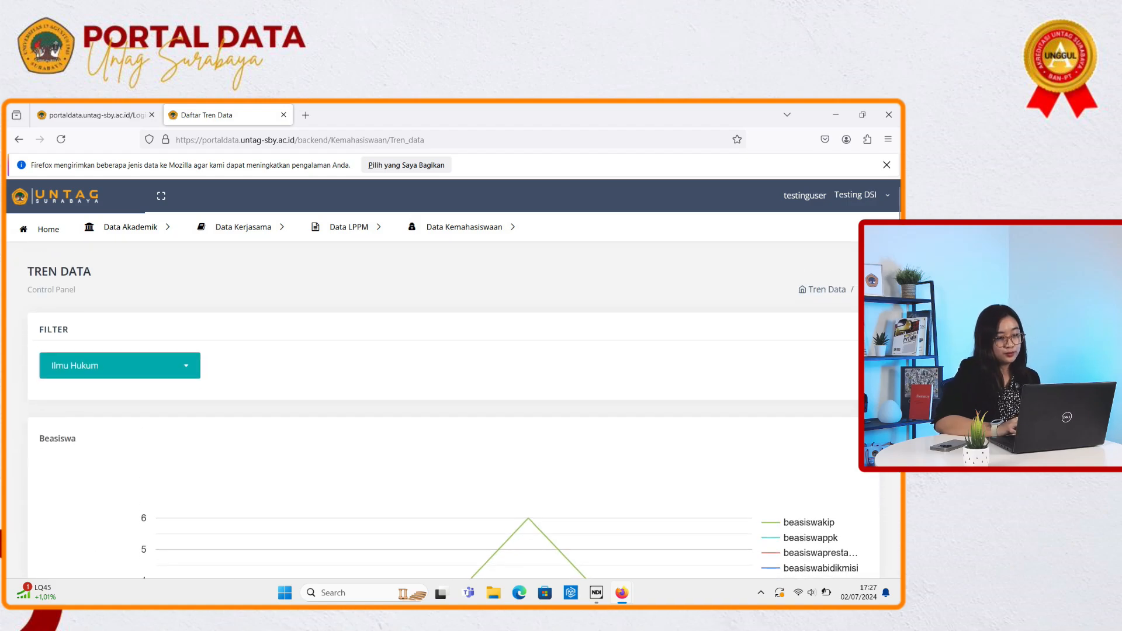
{"action": "scroll", "coordinate": [442, 410], "scroll_direction": "down", "scroll_amount": 2}
{"action": "scroll", "coordinate": [443, 409], "scroll_direction": "up", "scroll_amount": 2}
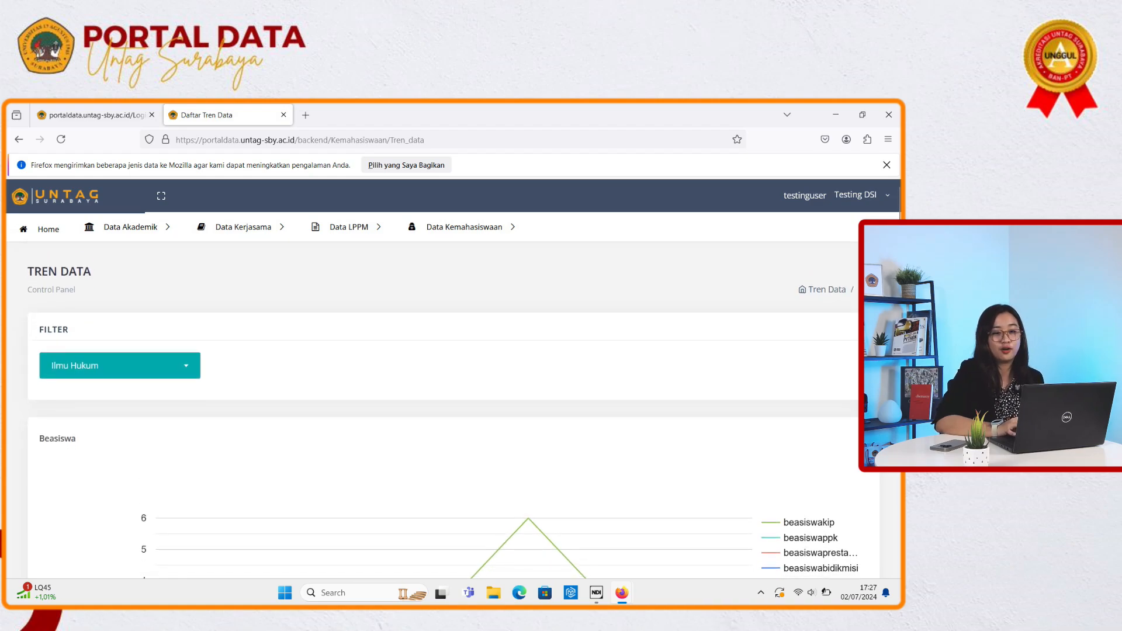
{"action": "left_click", "coordinate": [859, 195]}
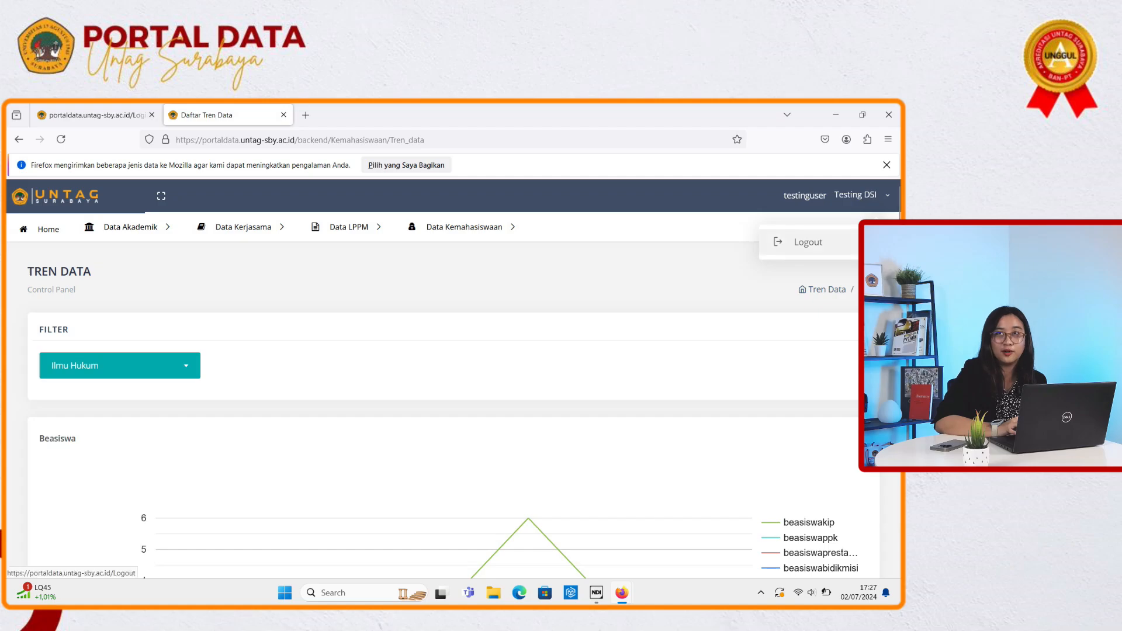
{"action": "left_click", "coordinate": [808, 242]}
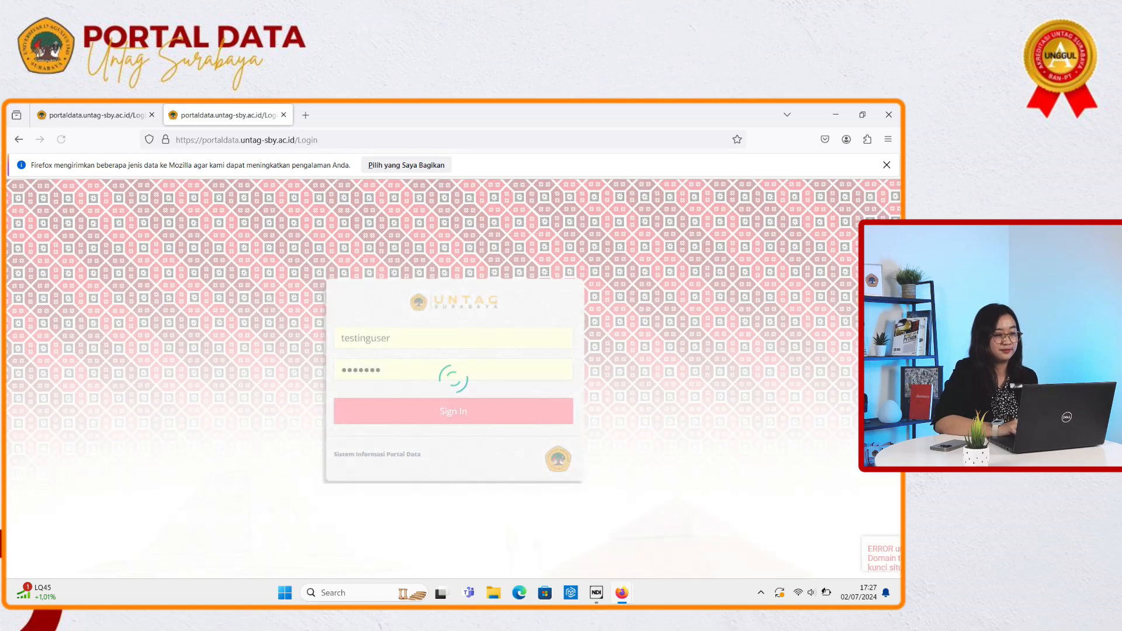